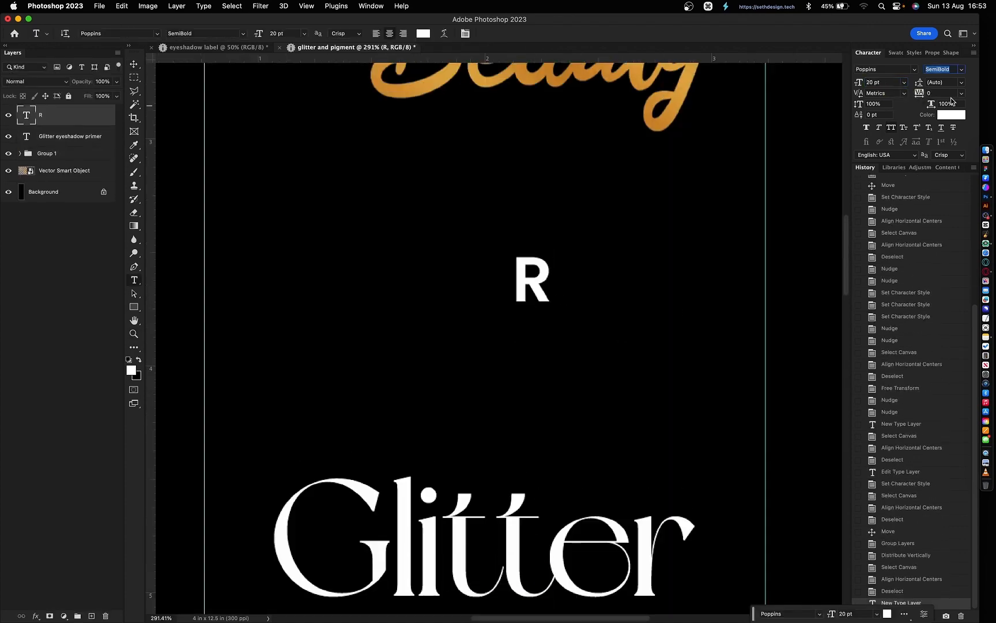
- Circle the R, darken the gradient's orange stop, move the logo to the bottom, and duplicate the rule line
mouse_move(542, 287)
mouse_down()
mouse_move(618, 332)
mouse_move(594, 339)
mouse_up()
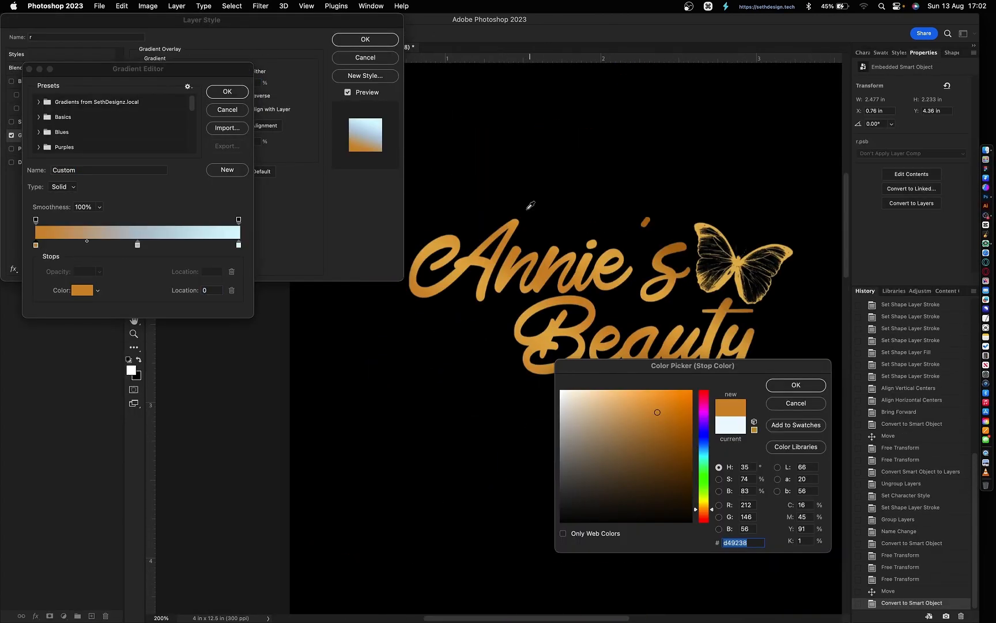
drag(659, 411, 670, 438)
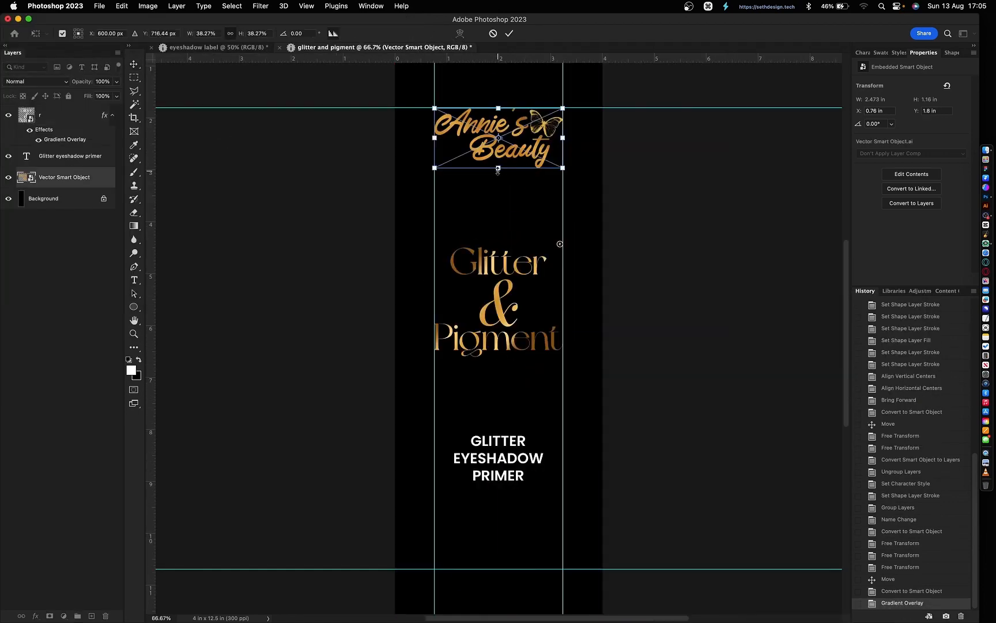
drag(503, 138, 503, 540)
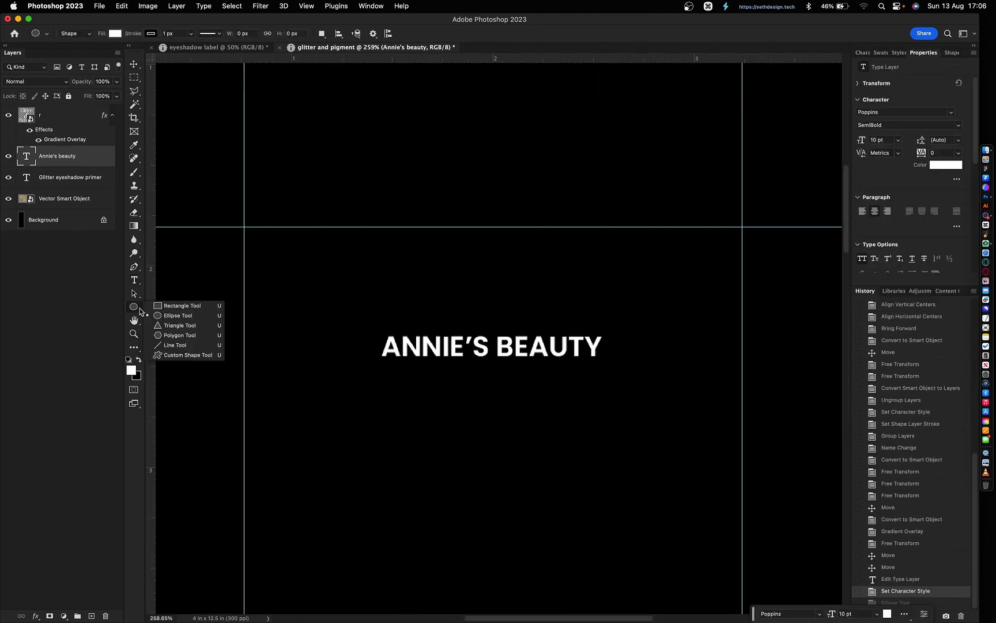
key(super+minus)
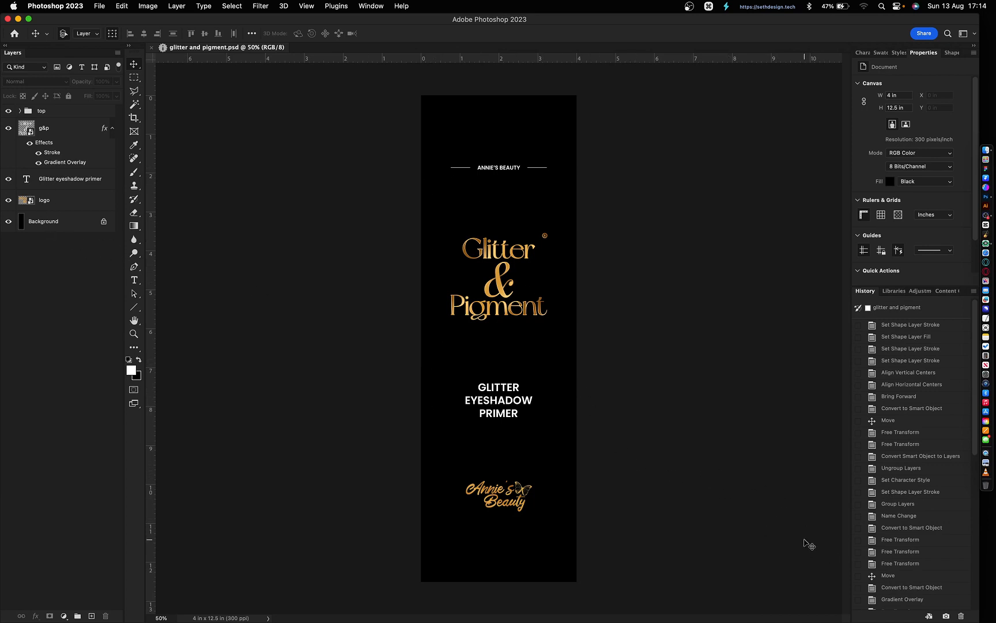
- Copy the label into a new document and convert the g&p smart object to layers
click(928, 617)
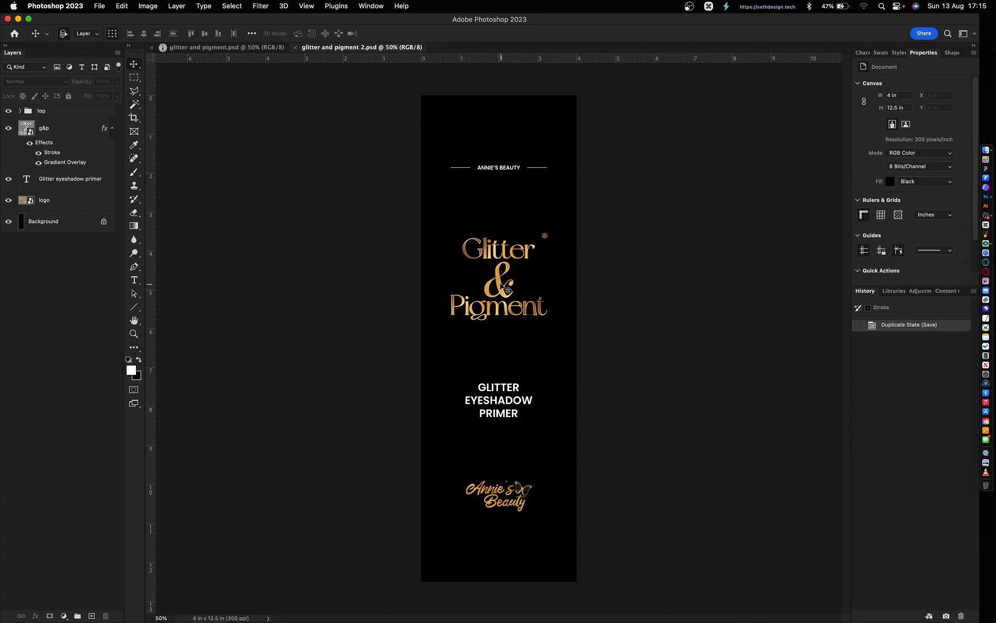
click(502, 284)
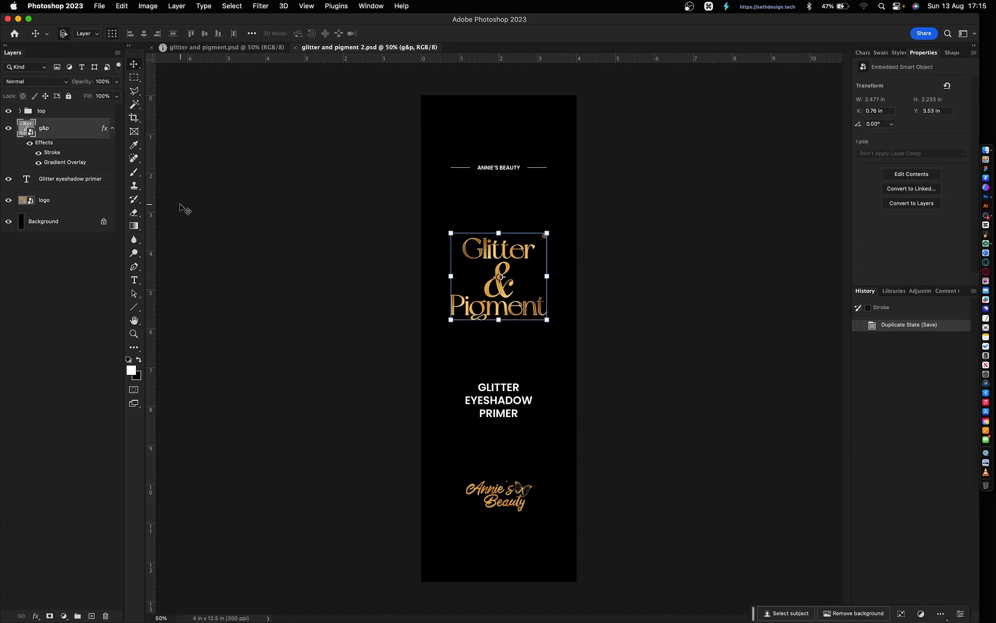
right_click(74, 133)
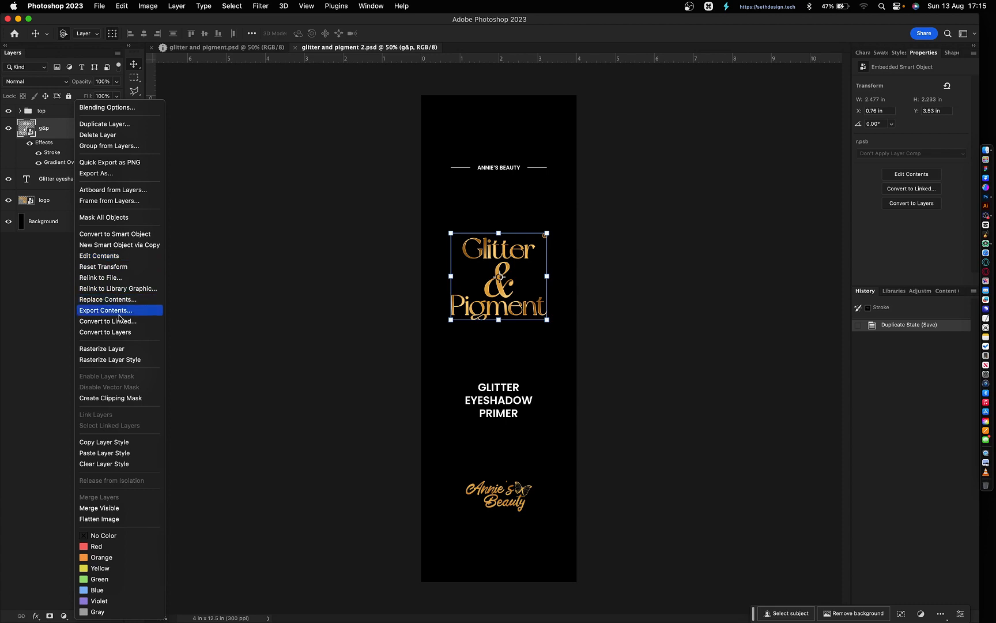
click(117, 333)
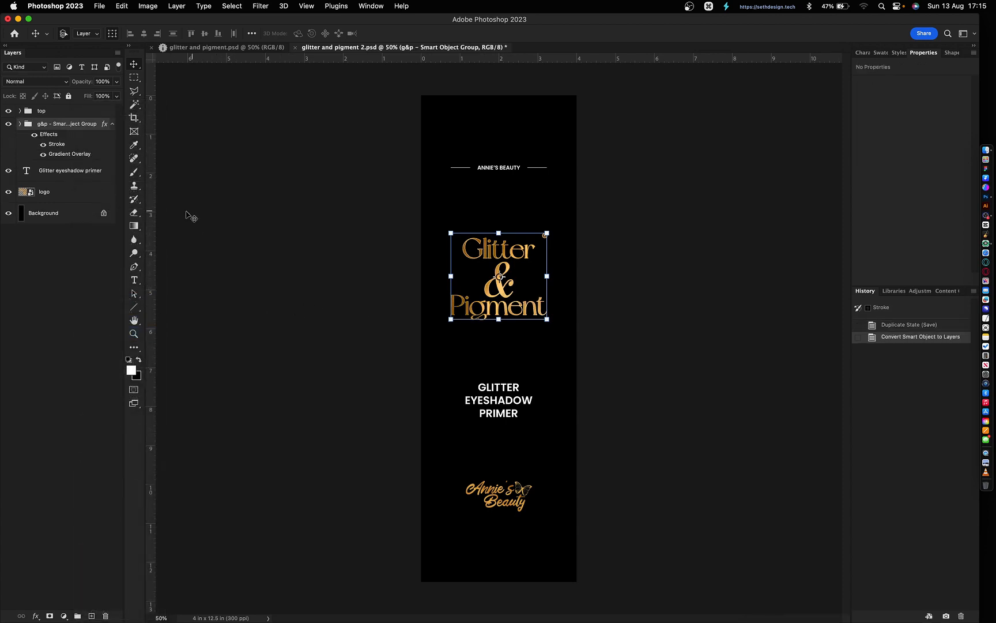
click(500, 365)
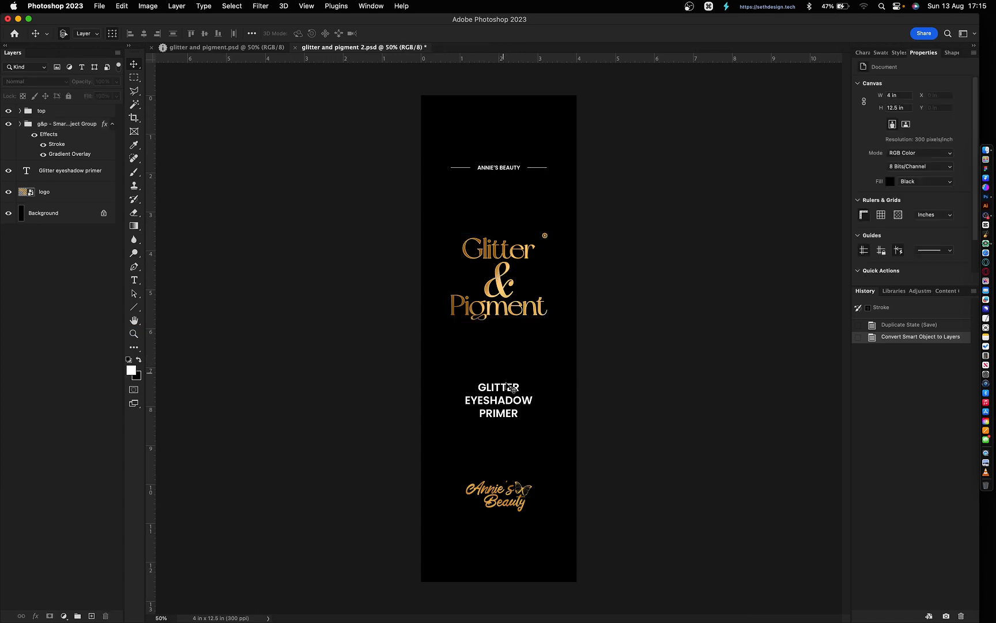
super+click(513, 390)
- Set GLITTER and PIGMENT in Bebas Neue Bold
super+click(530, 315)
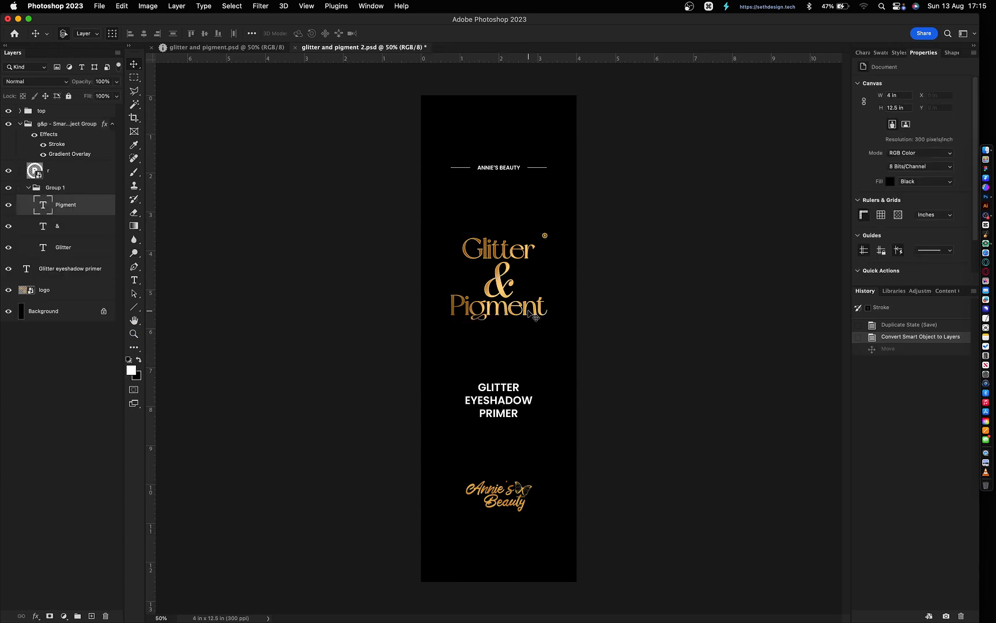
shift+super+click(496, 245)
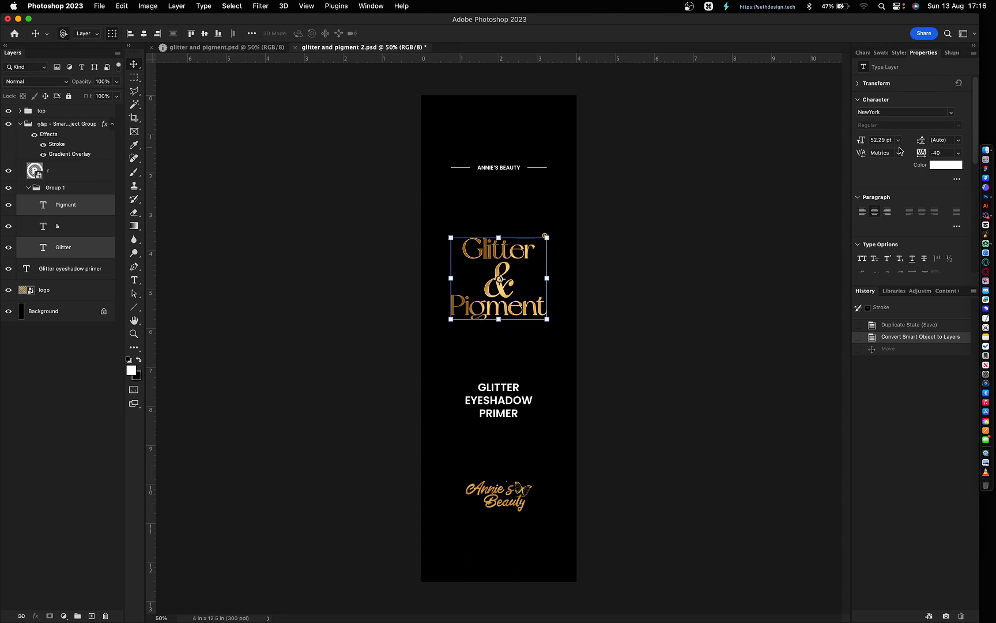
click(864, 53)
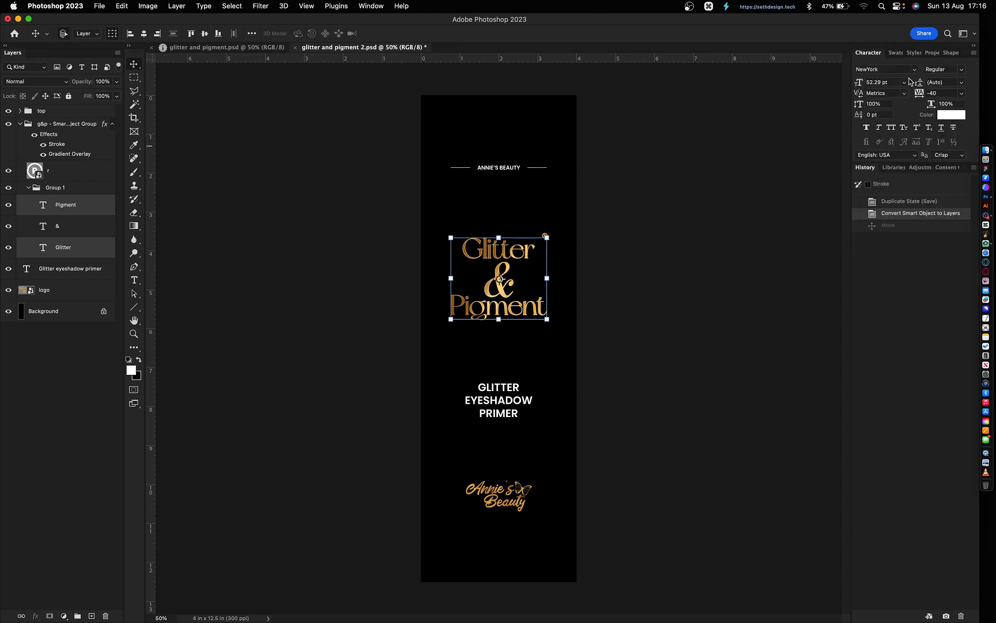
click(901, 68)
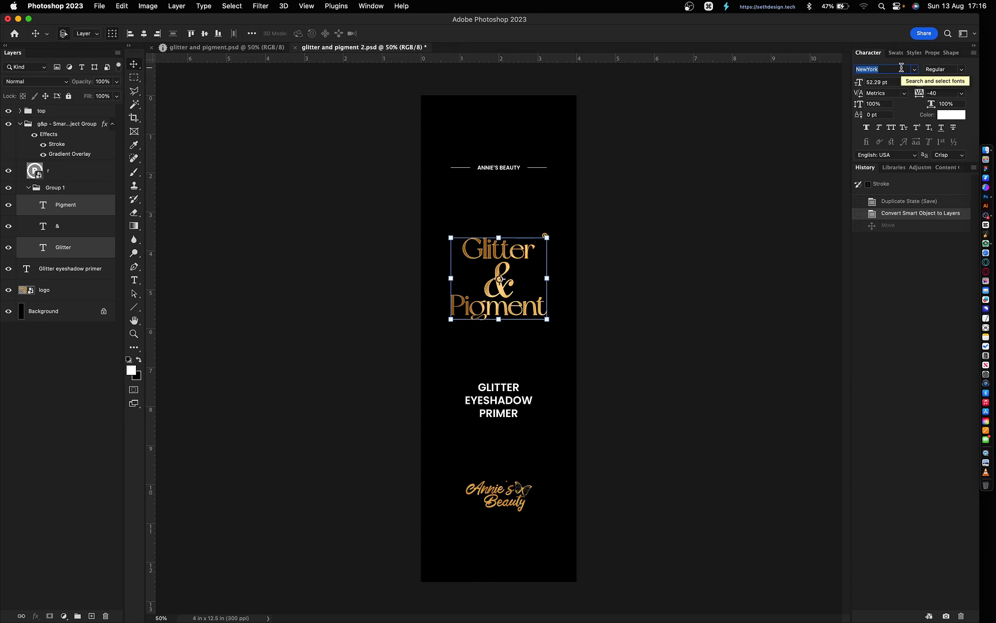
text(beba)
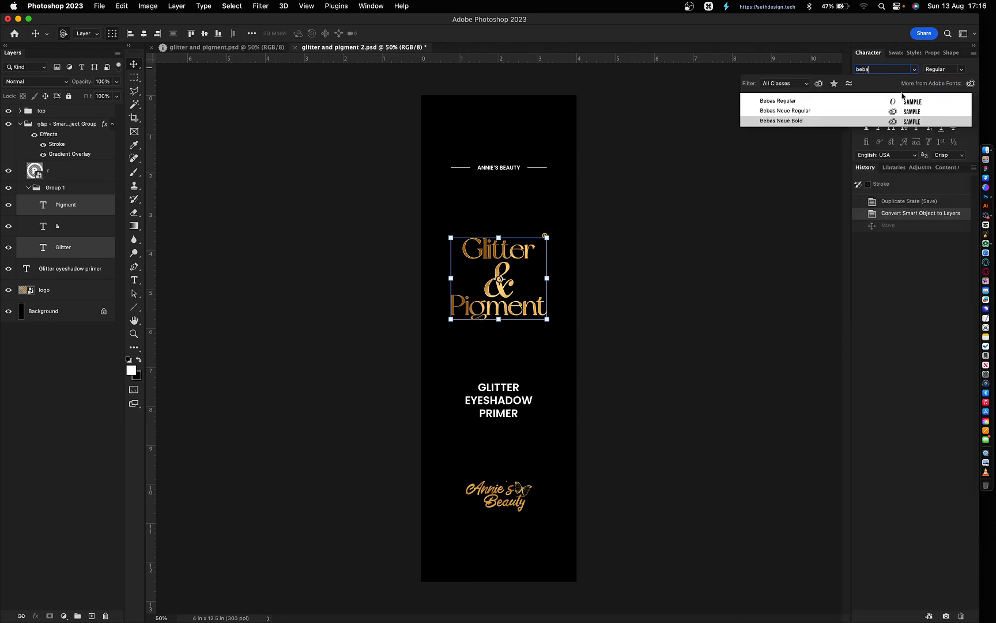
click(868, 121)
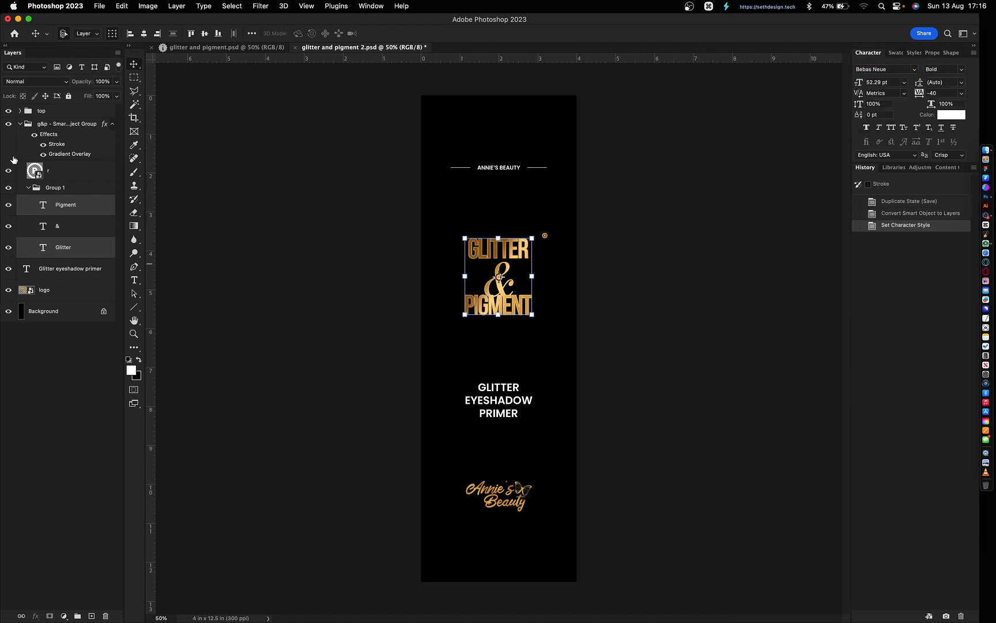
- Ungroup the g&p group
click(58, 148)
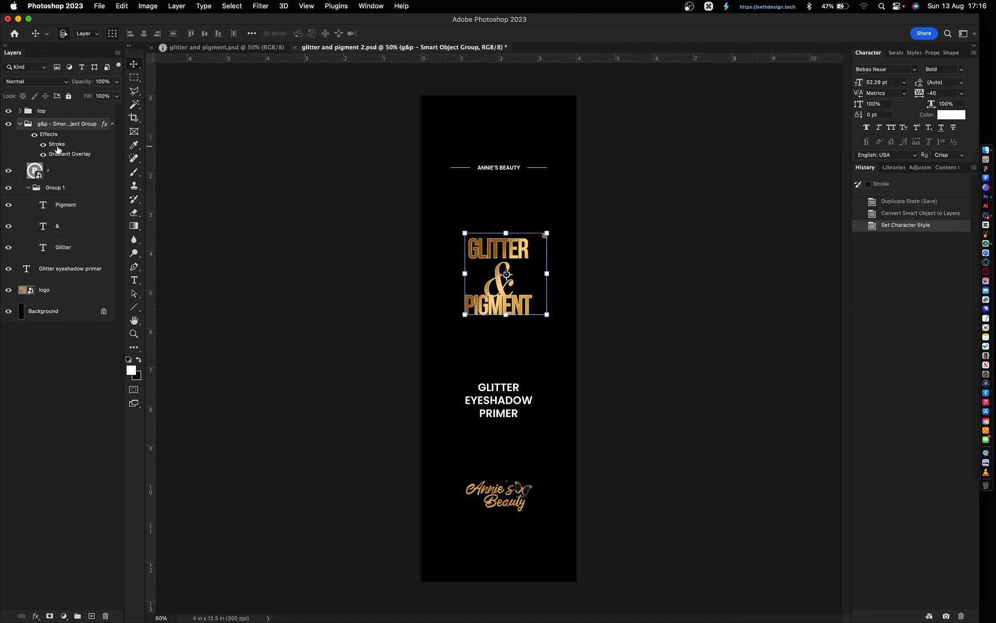
key(super+shift+g)
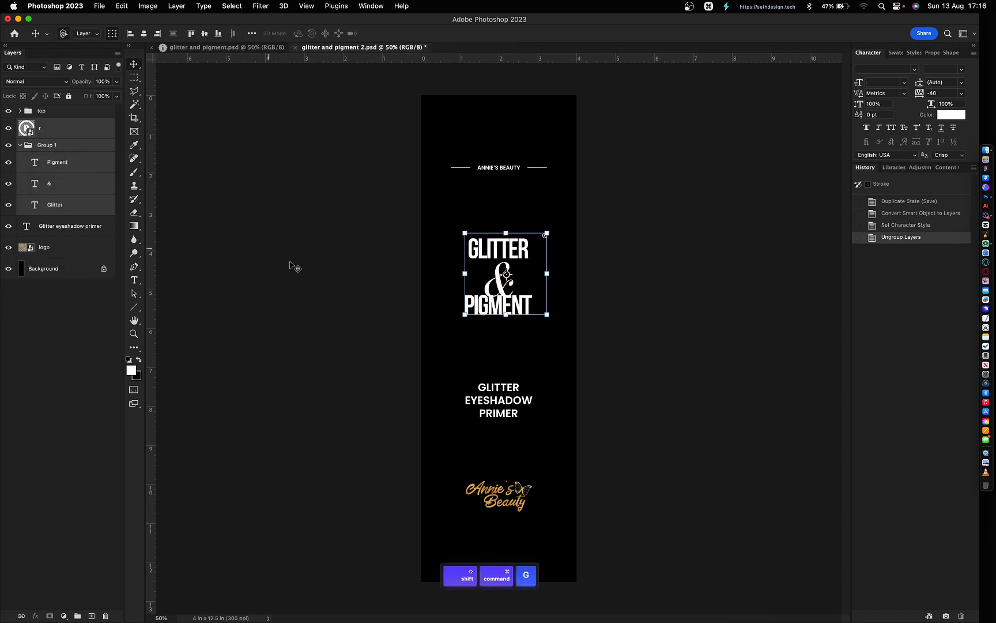
click(327, 355)
- Move the ampersand layer above PIGMENT in the stack and zoom in on the wordmark
click(508, 315)
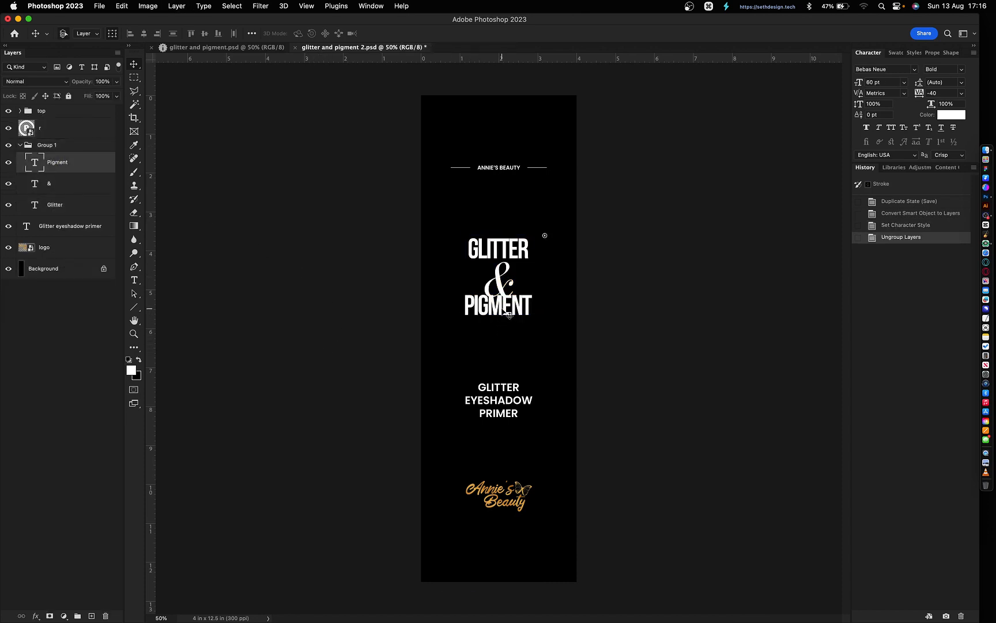
click(503, 281)
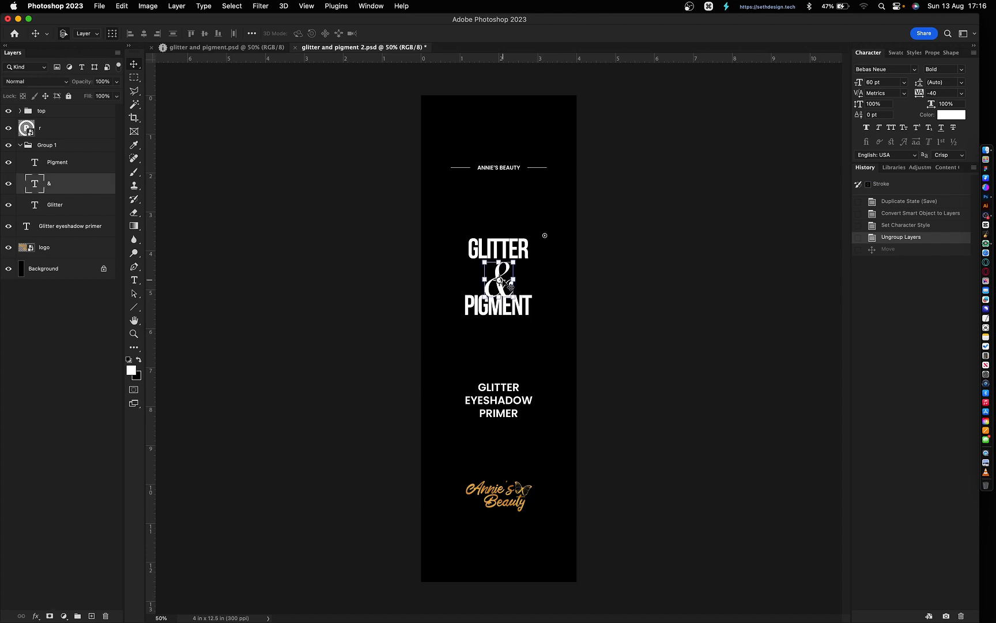
key(super+bracketright)
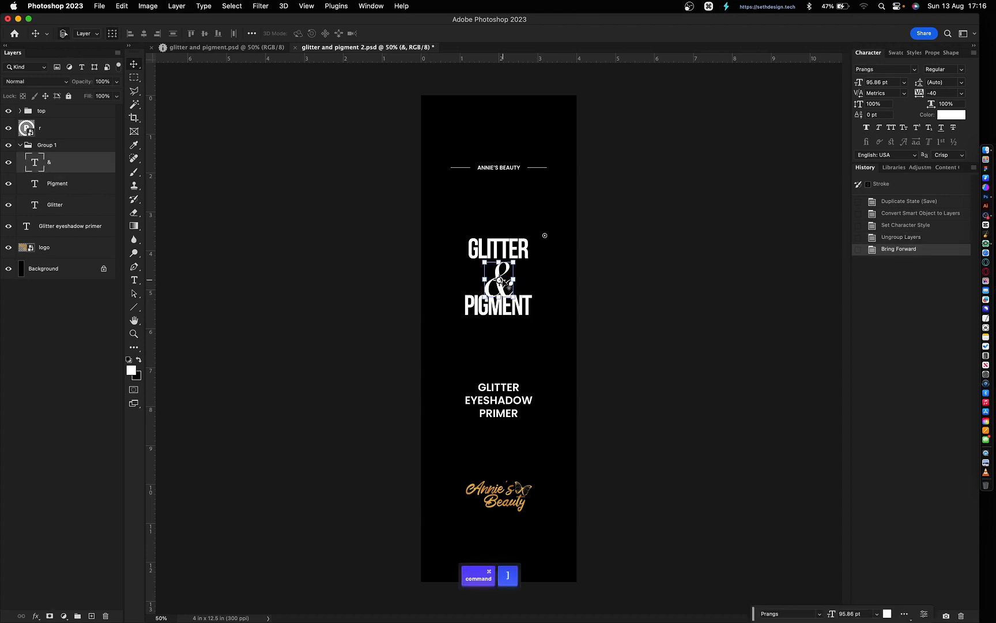
key(super+bracketright)
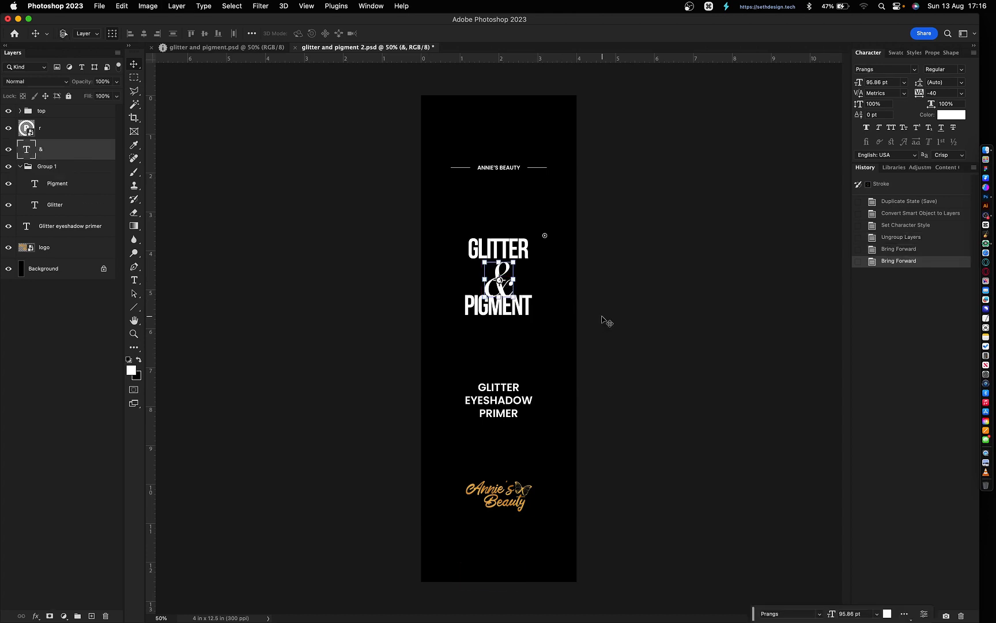
key(super+bracketleft)
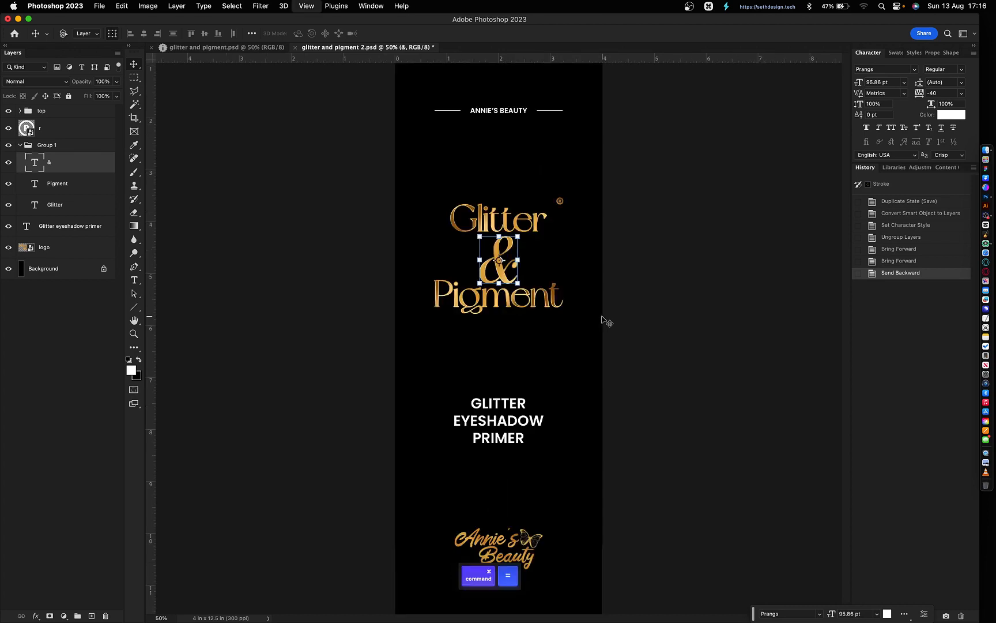
key(super+equal)
key(super+equal)
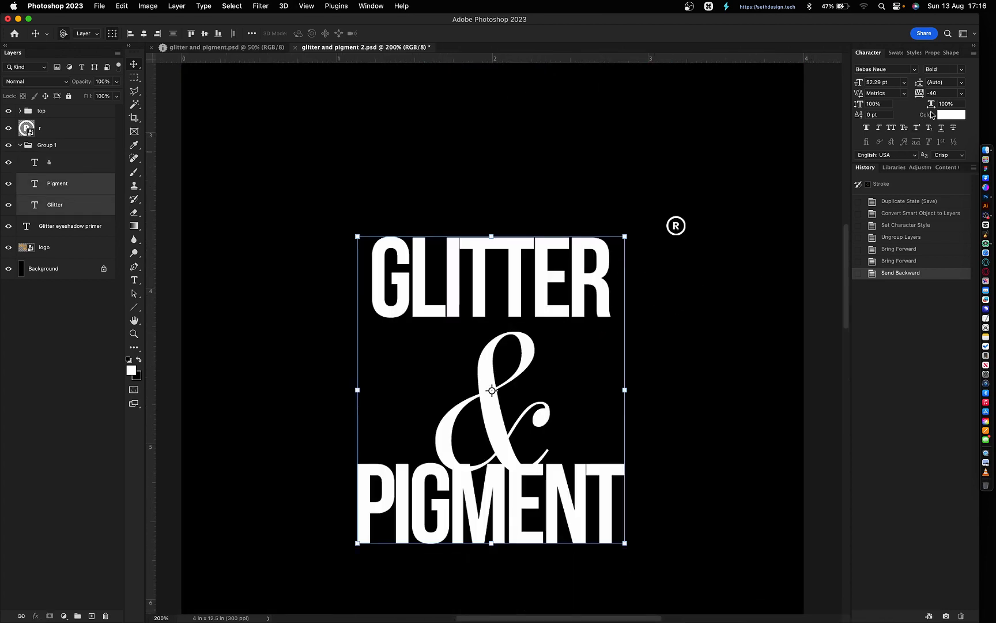
- Set the tracking of the selected words to 0
key(Up)
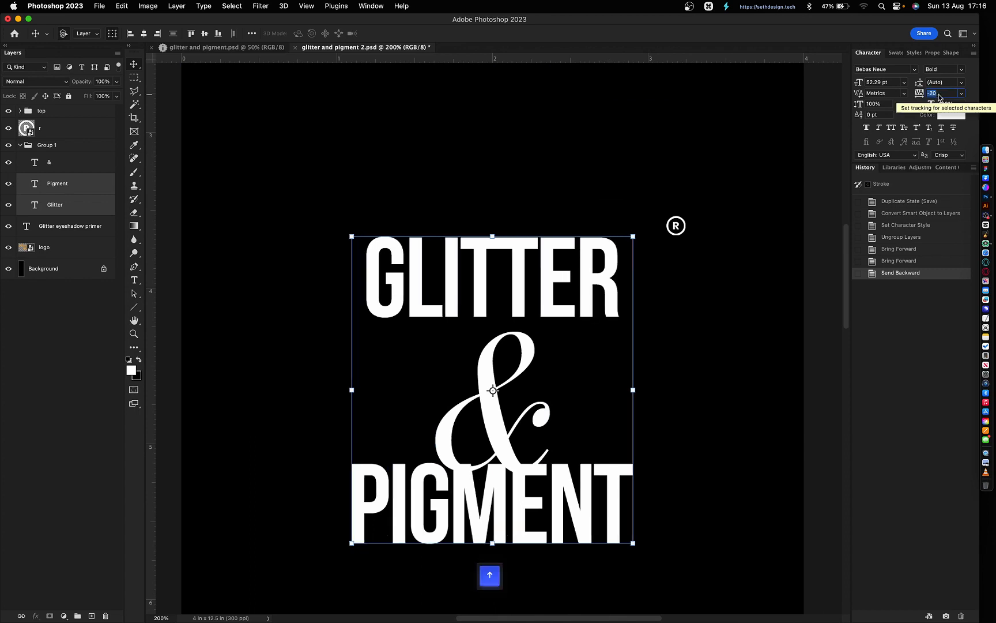
key(Up)
key(Return)
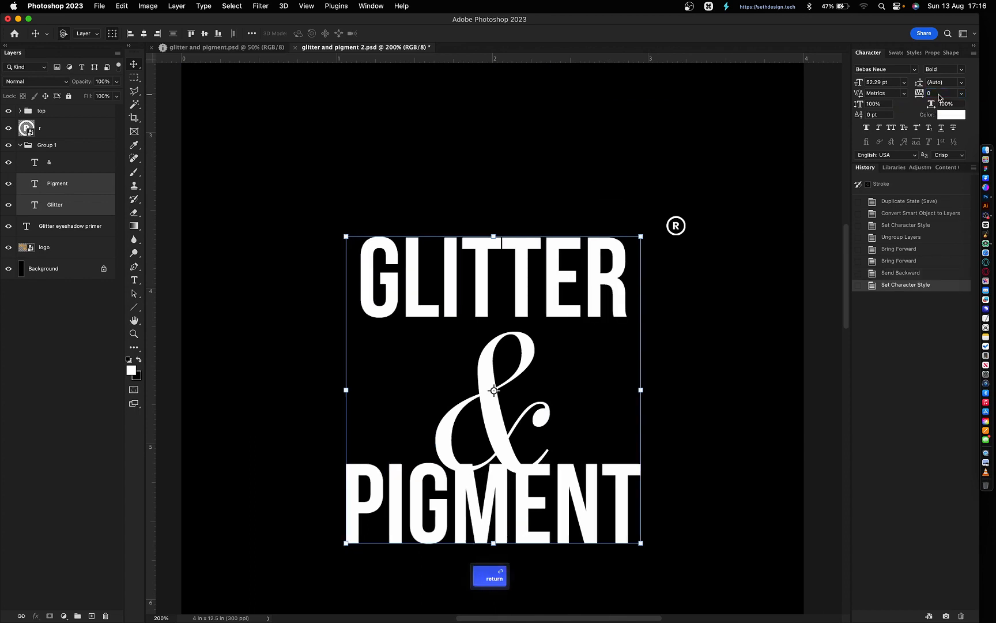
- Nudge GLITTER down toward the ampersand and PIGMENT up slightly
click(713, 478)
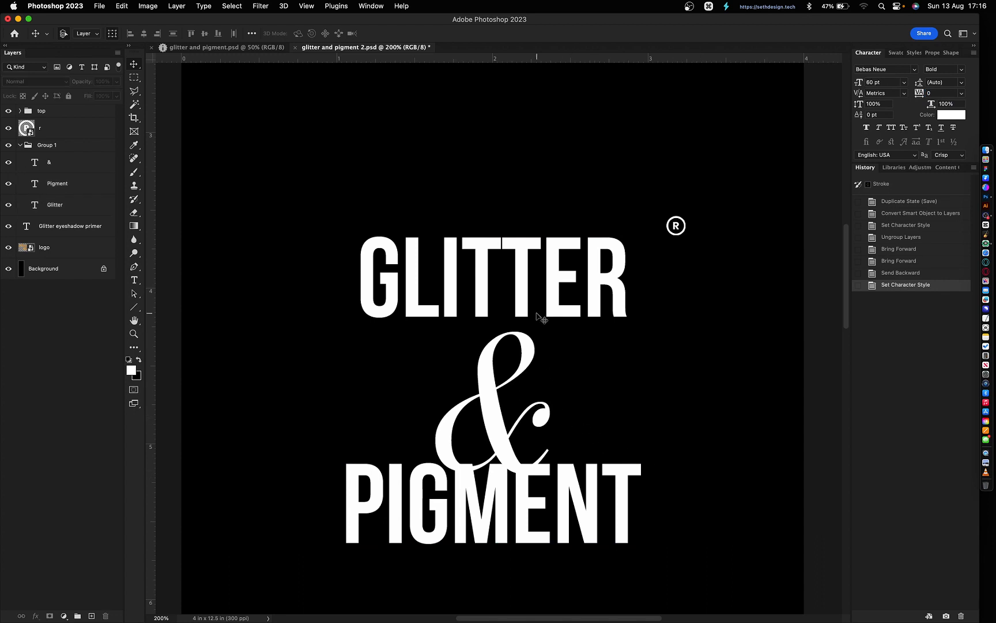
click(539, 292)
key(shift+Down)
key(shift+Down)
key(shift+Down)
key(shift+Down)
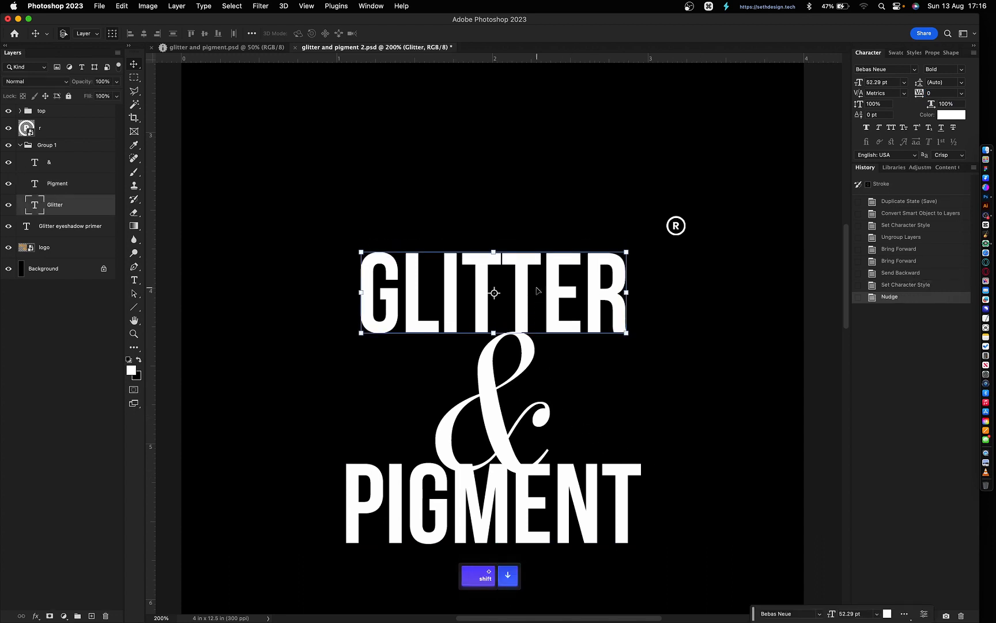
key(shift+Down)
key(Up)
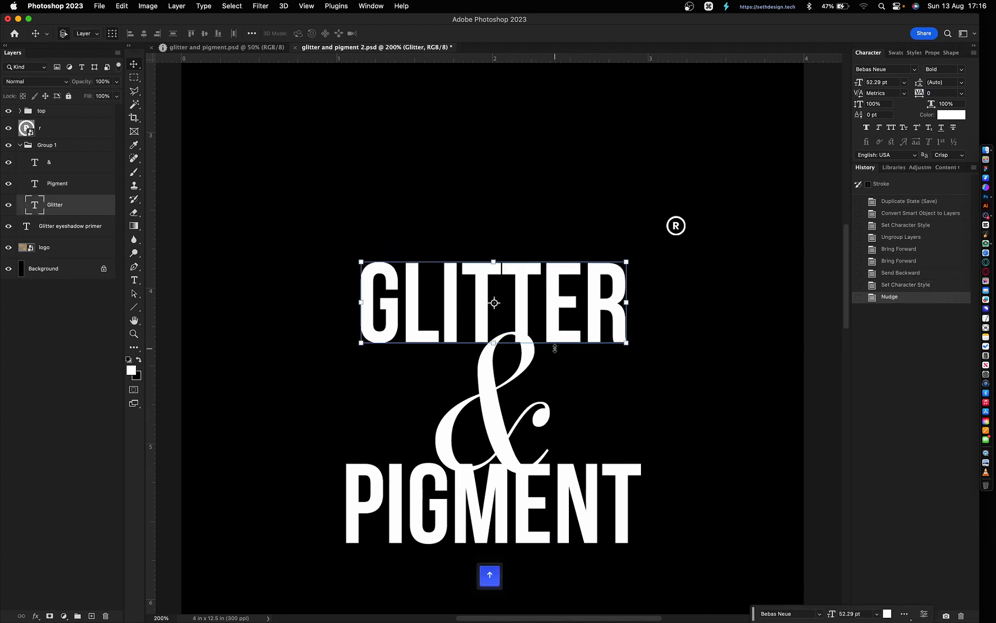
key(shift+Down)
key(shift+Down)
key(shift+Down)
key(shift+Down)
key(shift+Down)
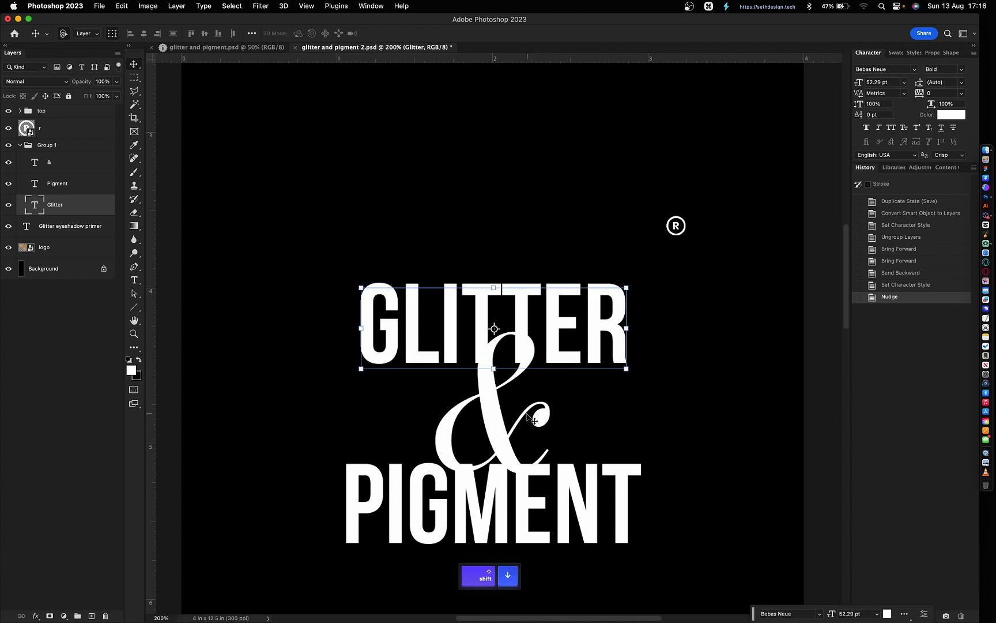
key(shift+Down)
key(shift+Up)
key(shift+Up)
key(shift+Up)
key(shift+Up)
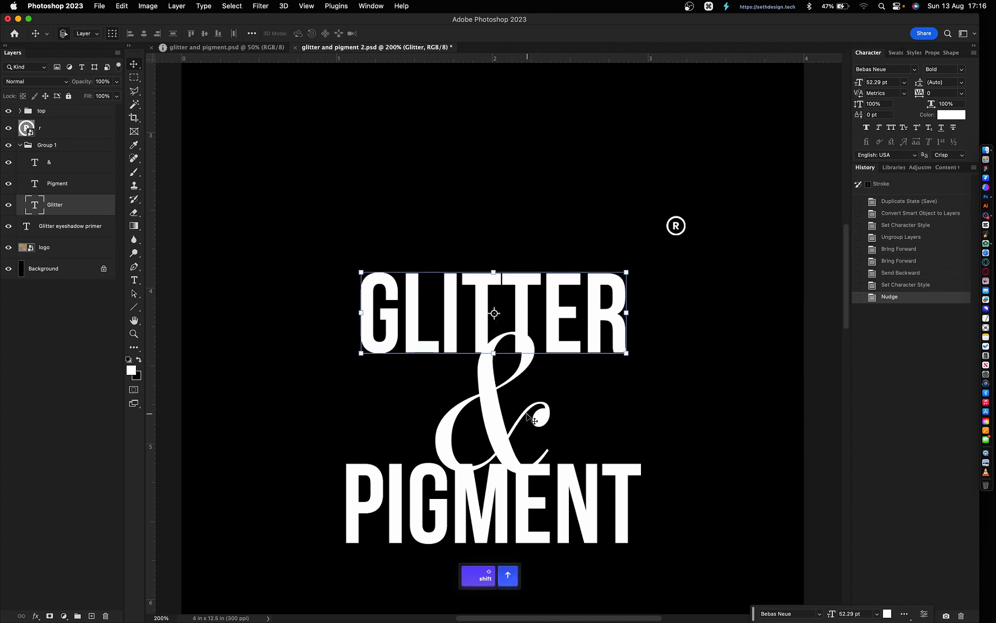
click(527, 414)
click(625, 499)
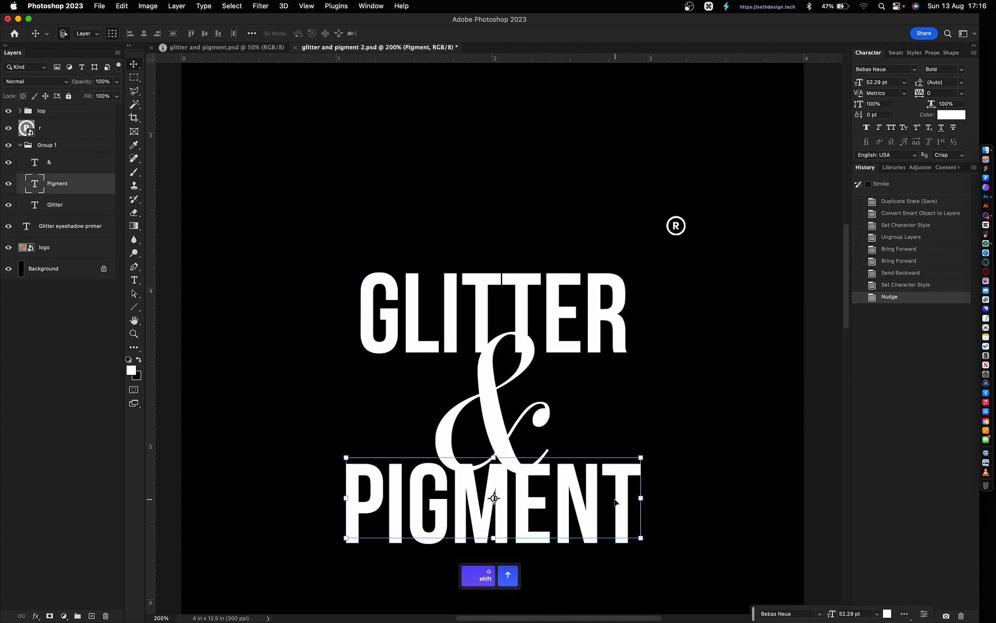
key(shift+Up)
- Distribute the three words vertically and align their horizontal centres against the canvas
drag(704, 476, 504, 316)
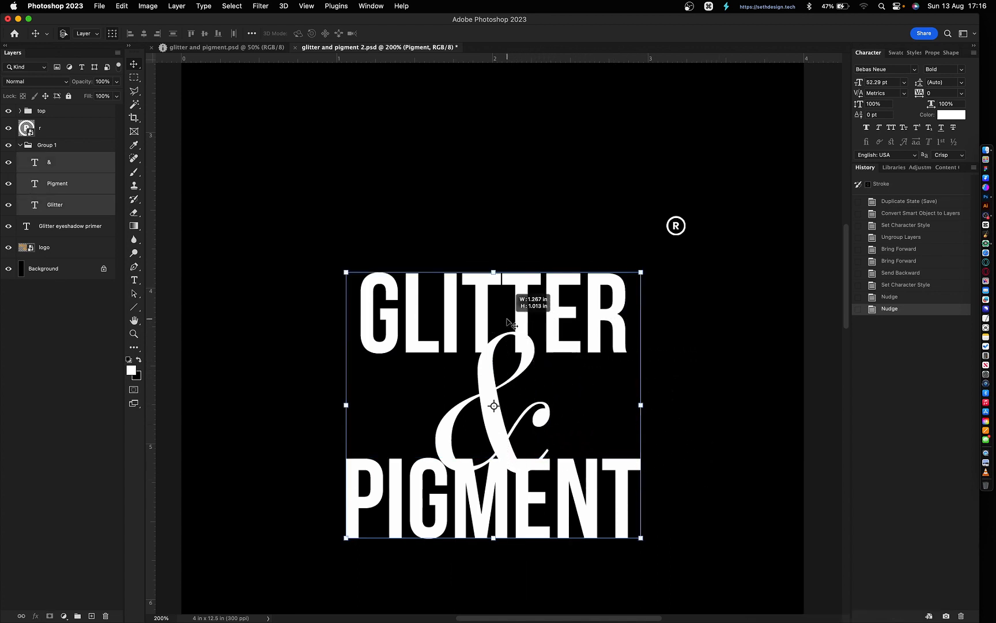
click(173, 34)
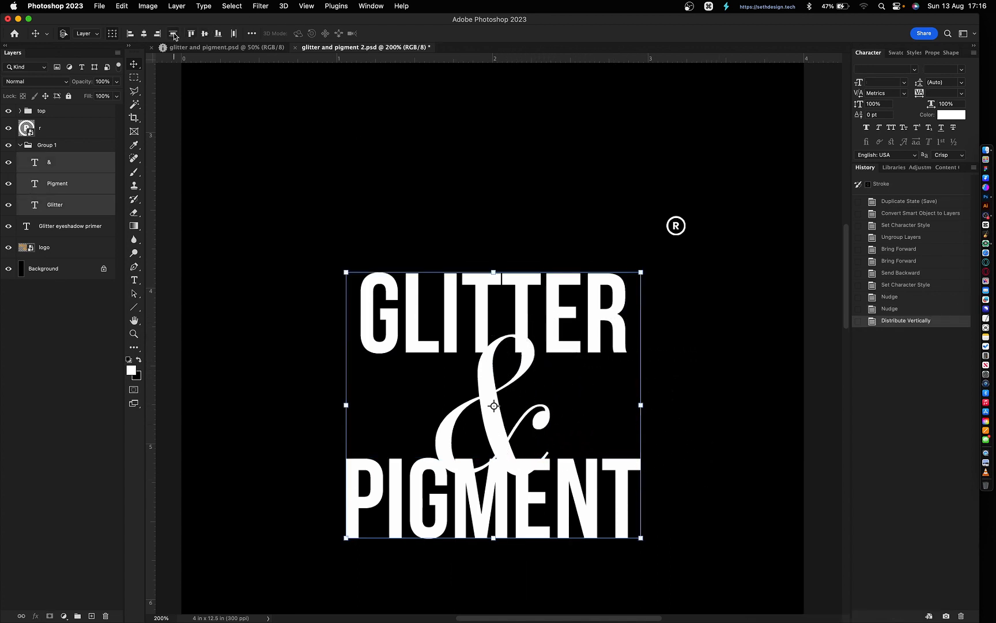
click(144, 33)
click(427, 169)
drag(454, 218, 510, 564)
key(super+a)
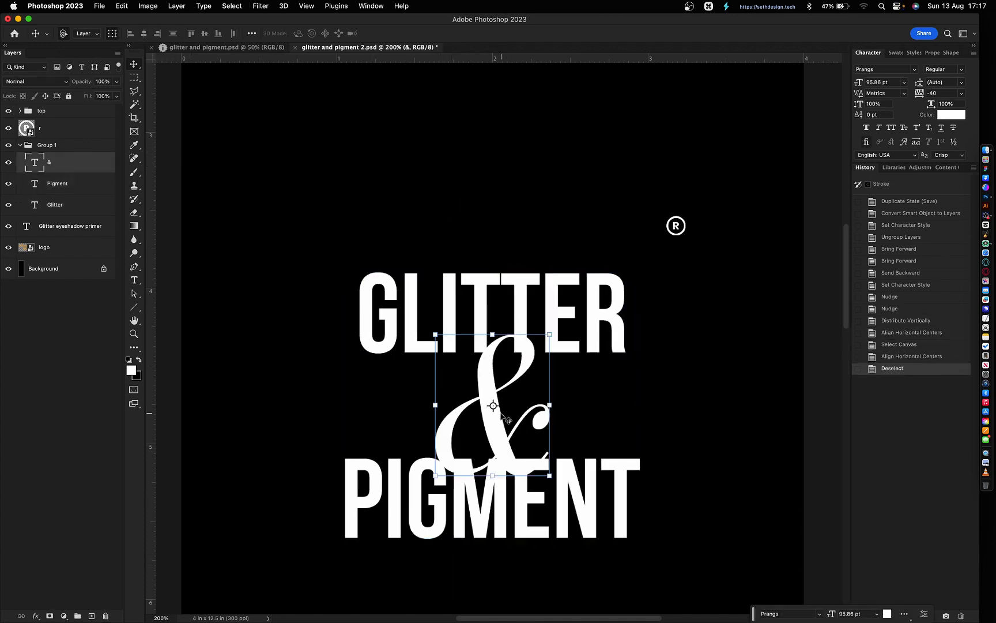
- Add a solid-colour black Stroke, 20 px, positioned Outside, to the ampersand layer
double_click(85, 167)
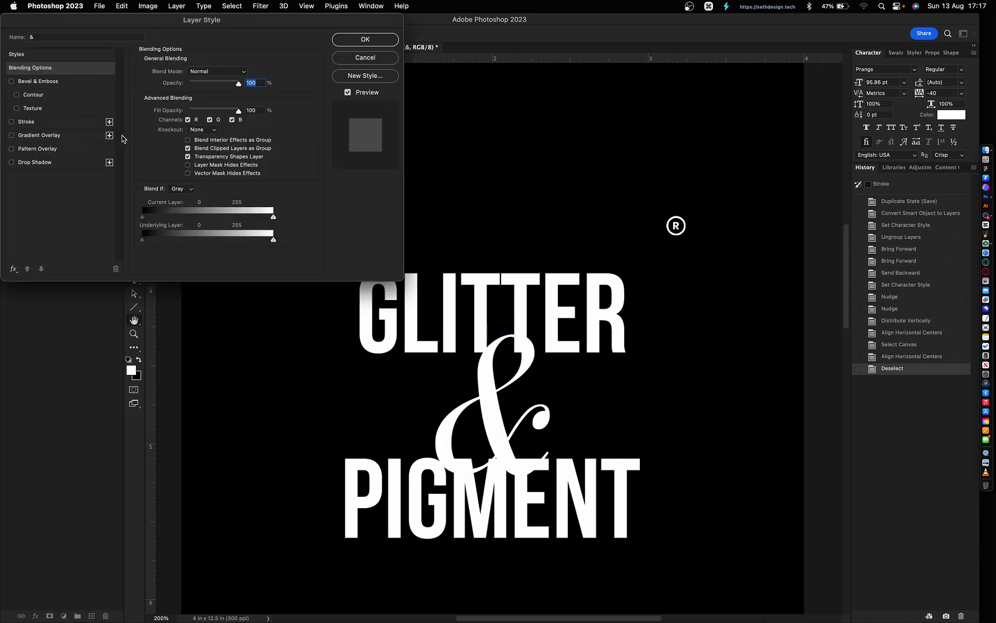
click(49, 126)
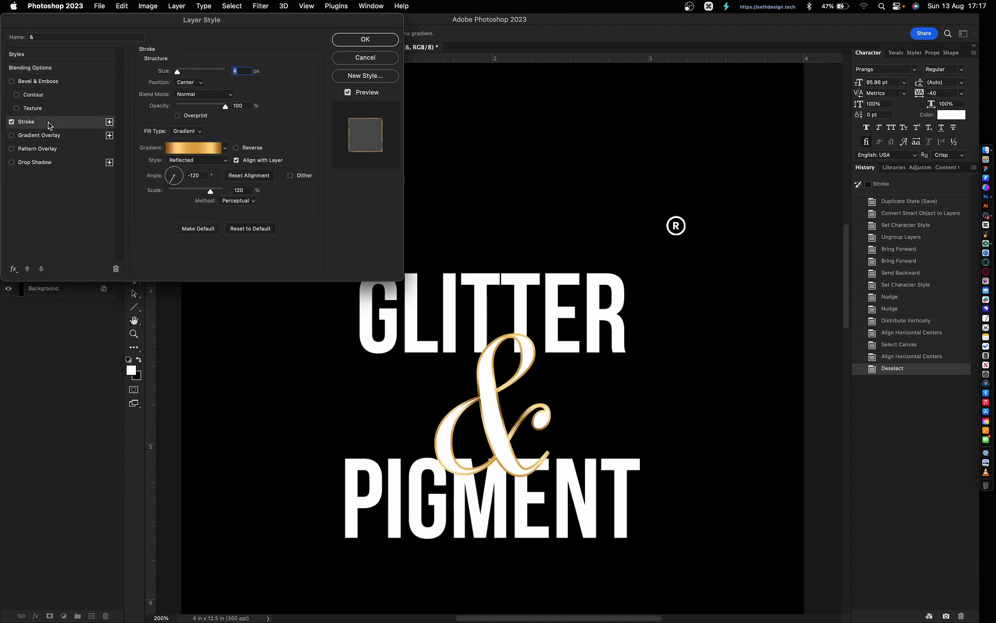
click(187, 138)
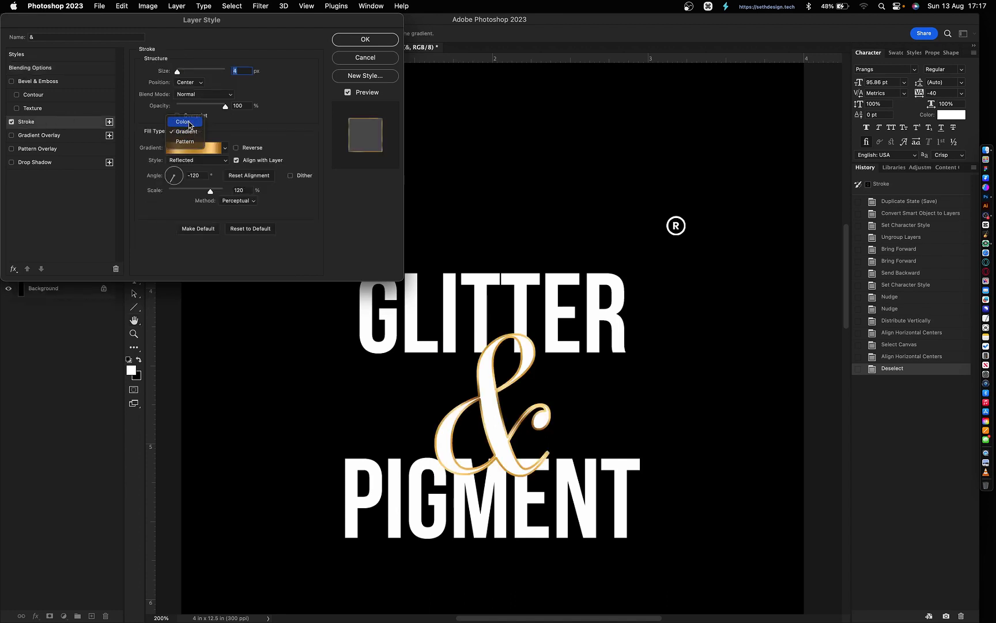
click(184, 122)
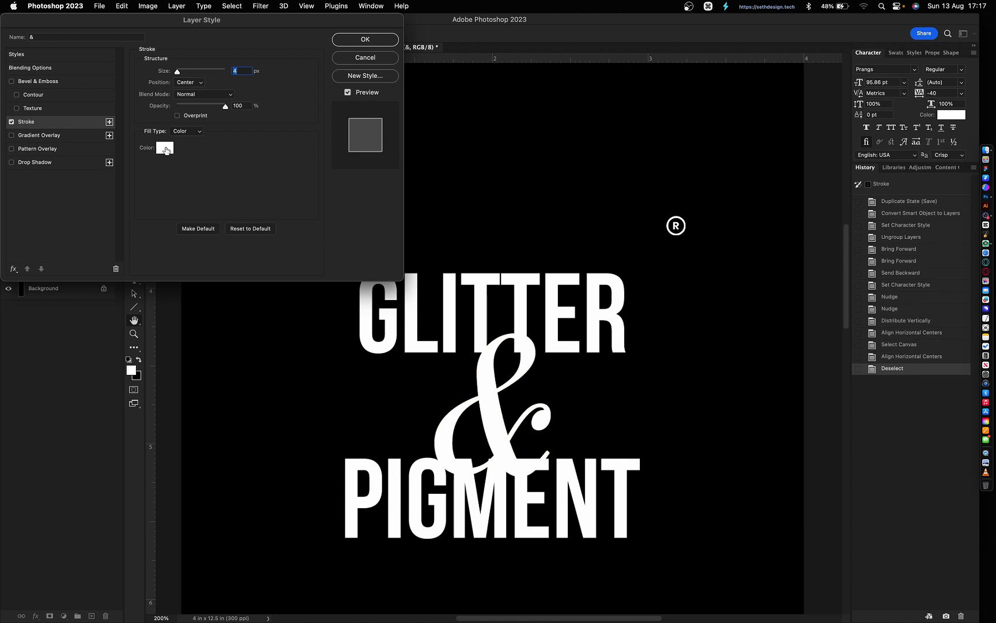
click(164, 149)
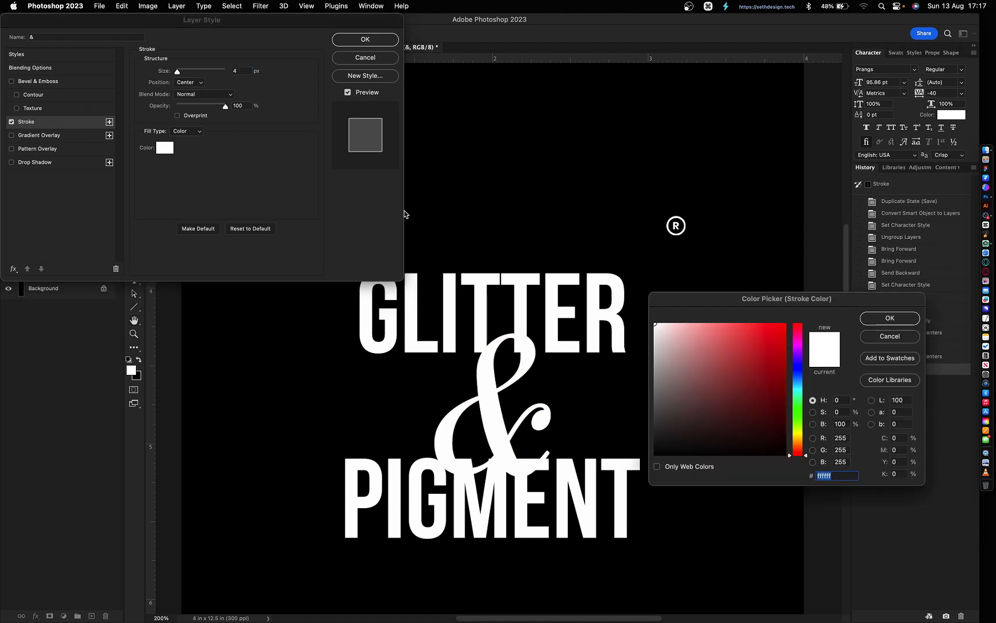
click(478, 237)
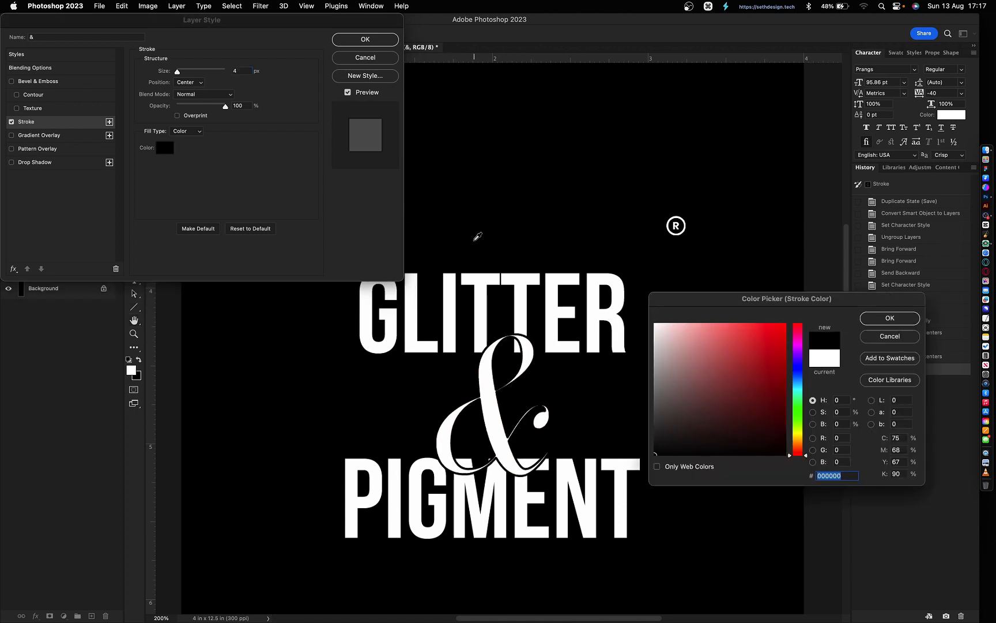
click(871, 317)
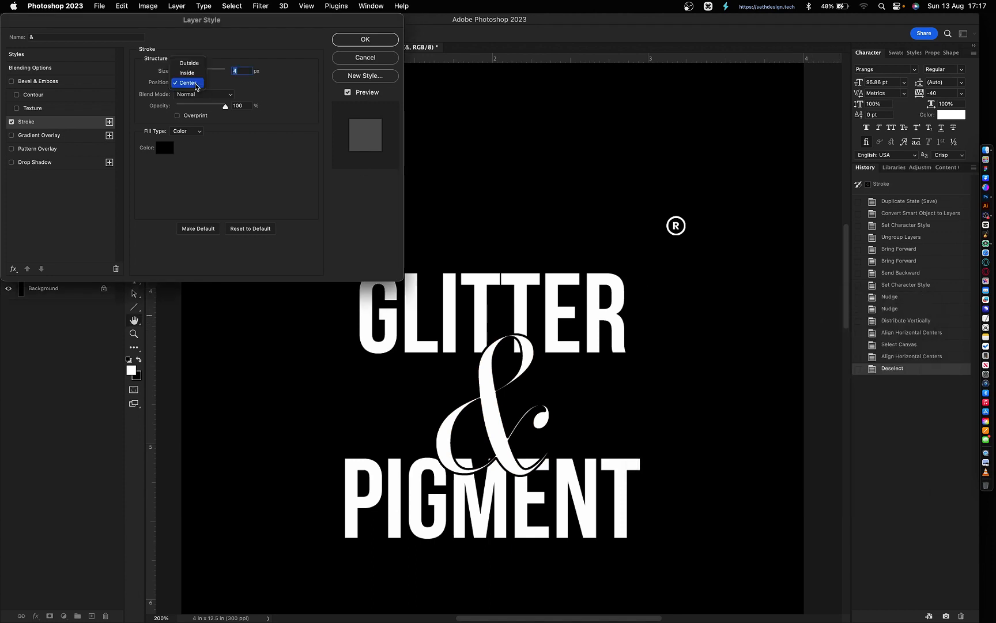
click(194, 64)
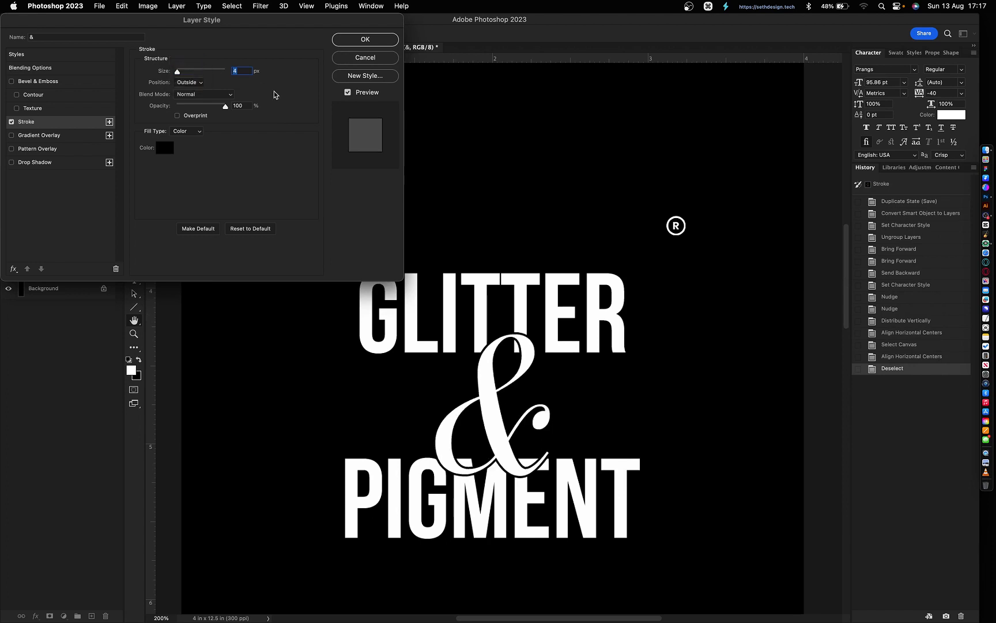
text(20)
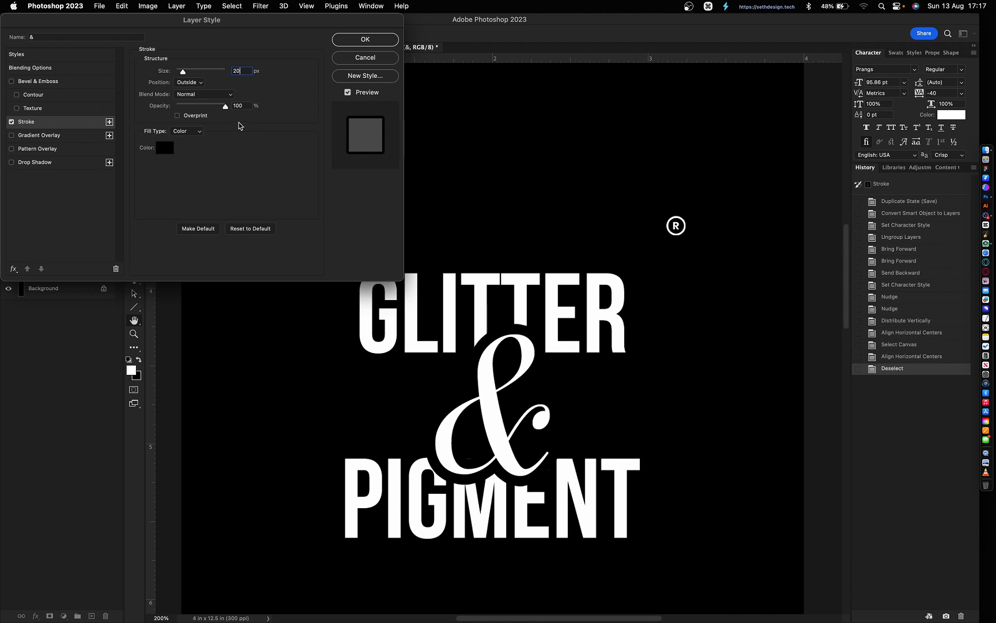
key(Return)
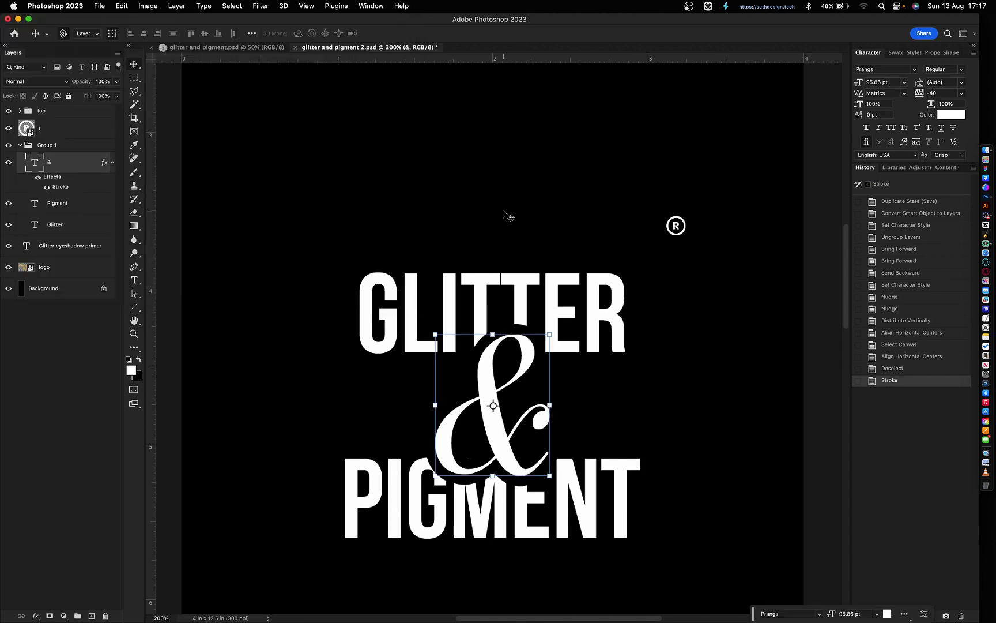
click(490, 419)
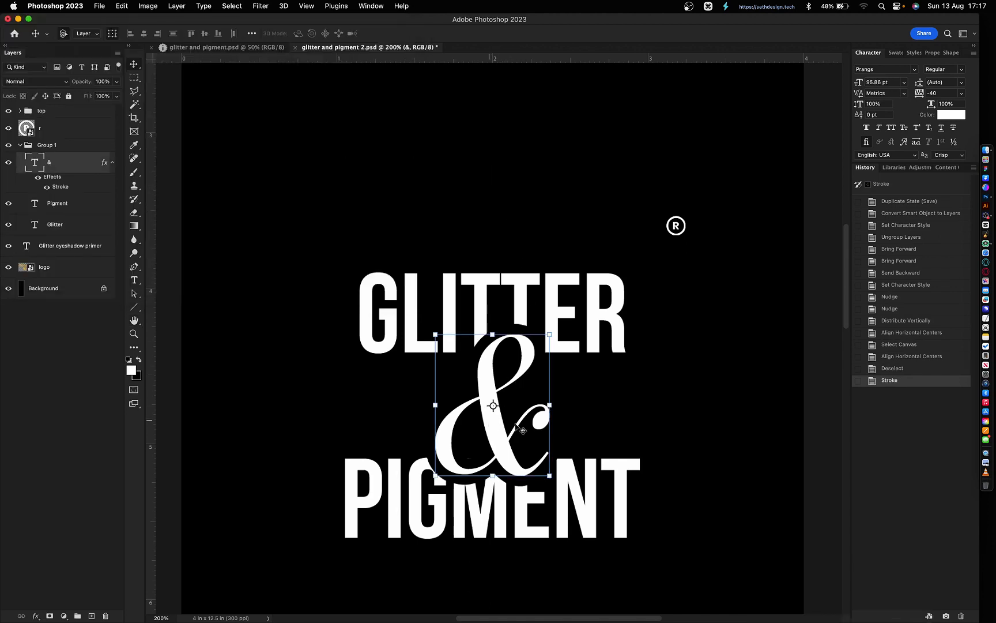
click(515, 242)
click(522, 310)
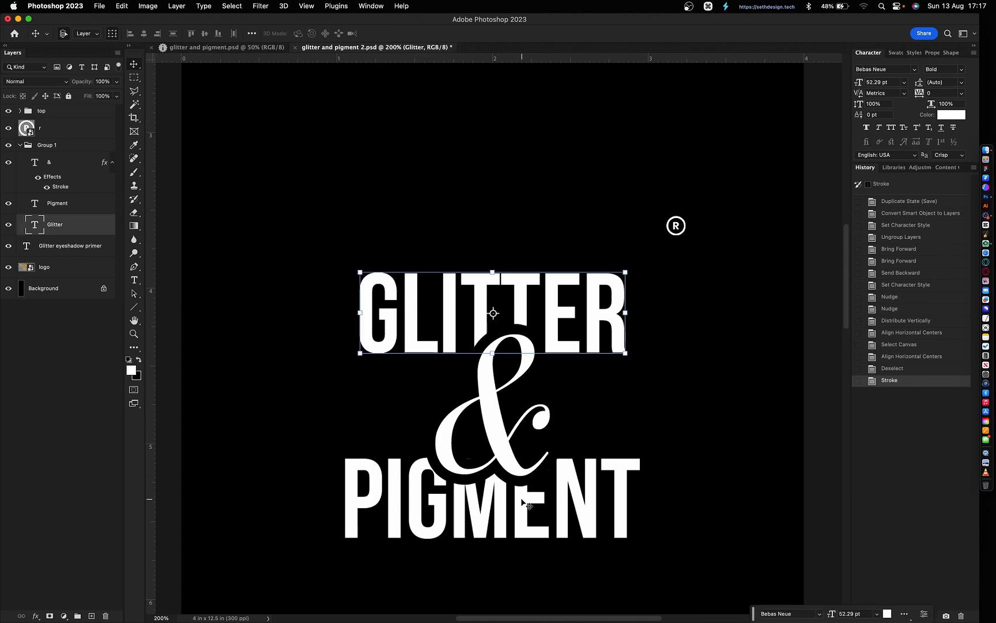
shift+click(520, 498)
click(501, 313)
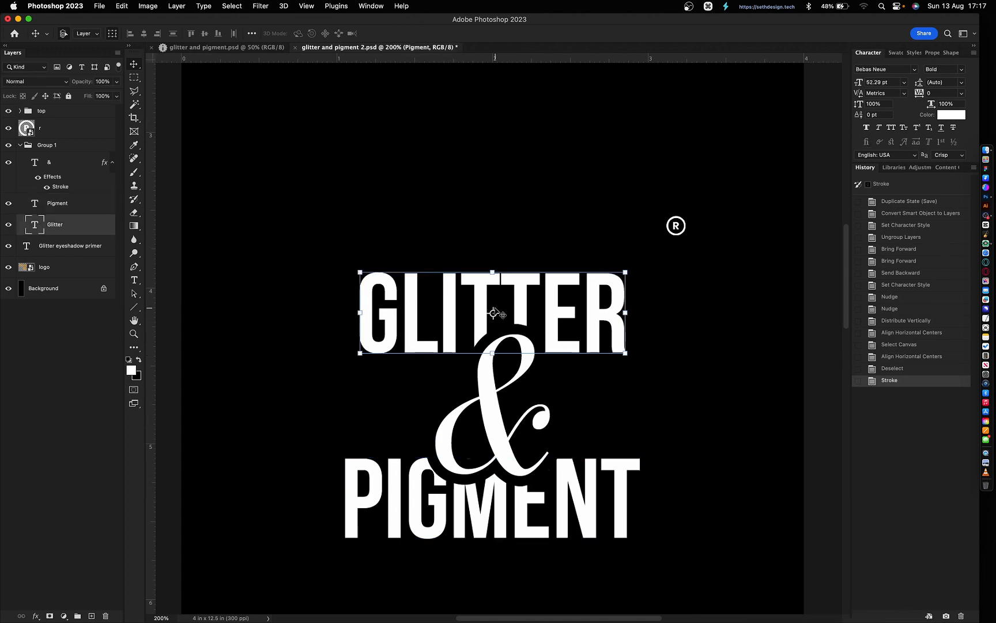
click(483, 211)
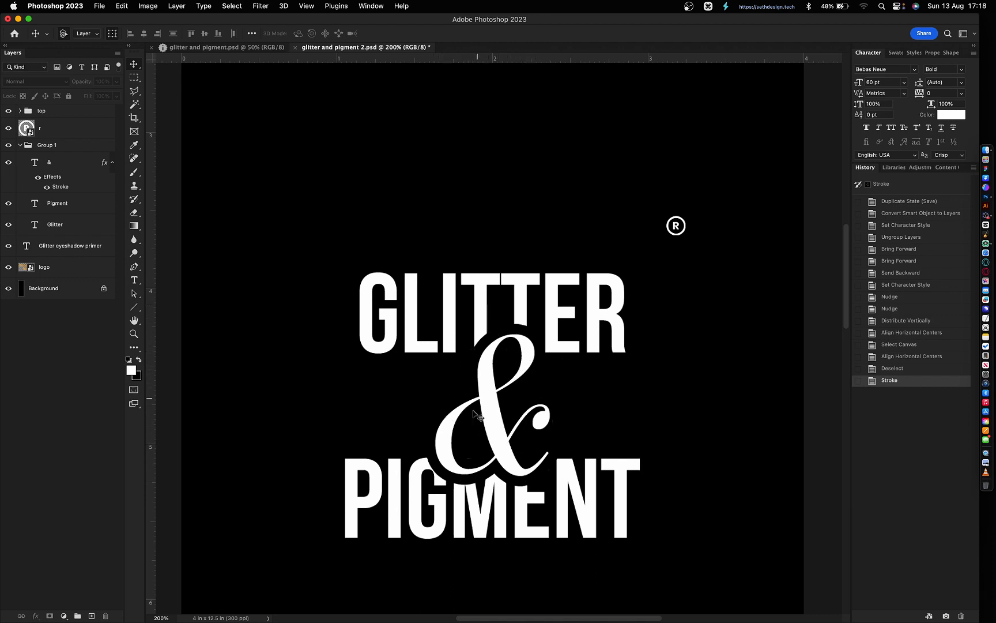
super+click(459, 344)
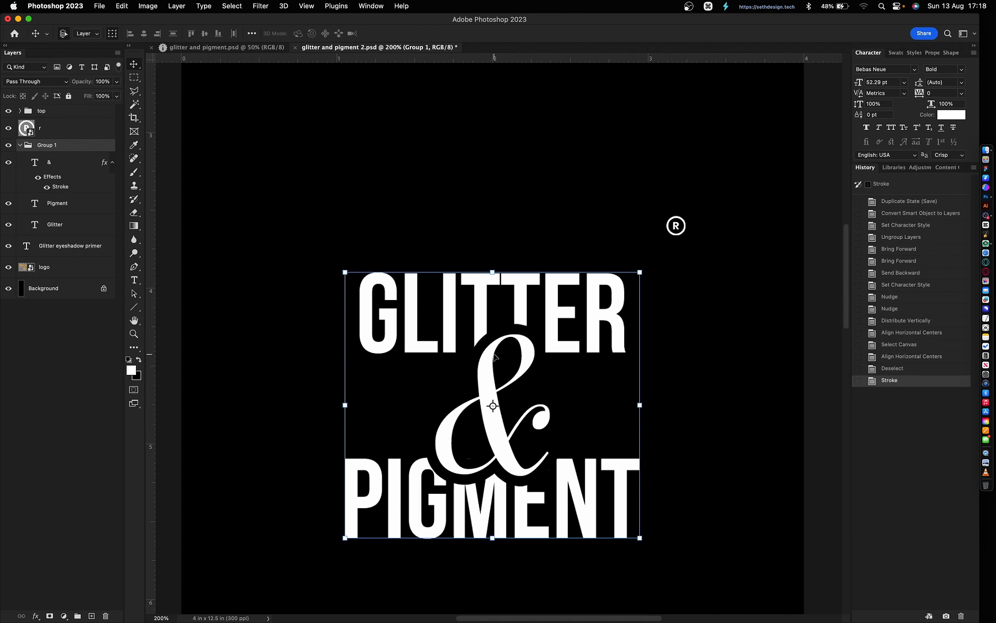
- Try a Gradient Overlay on Group 1, cancel it, then select the ampersand for the Pen tool
double_click(88, 150)
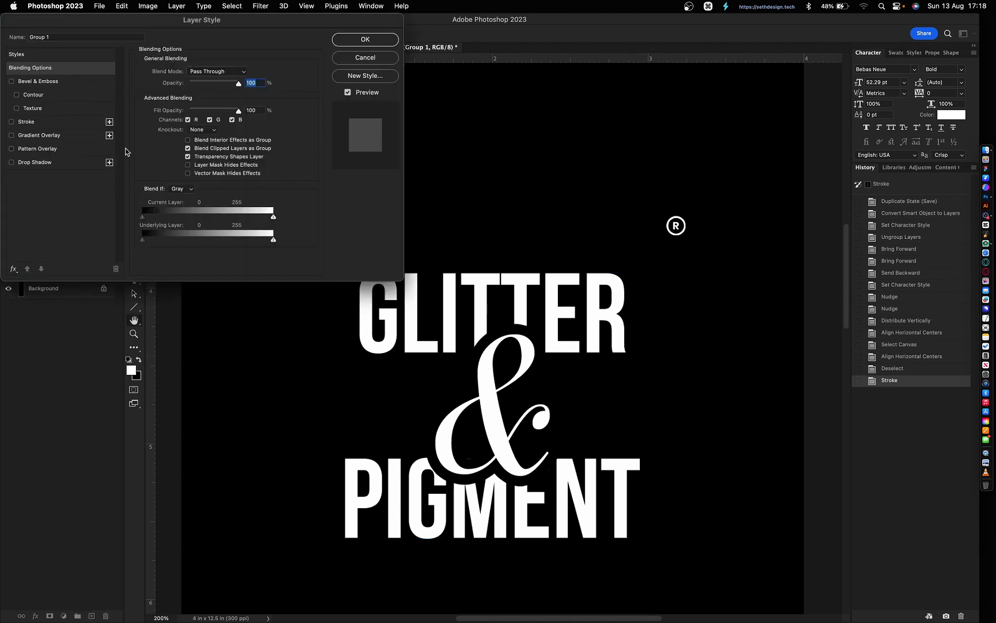
click(48, 138)
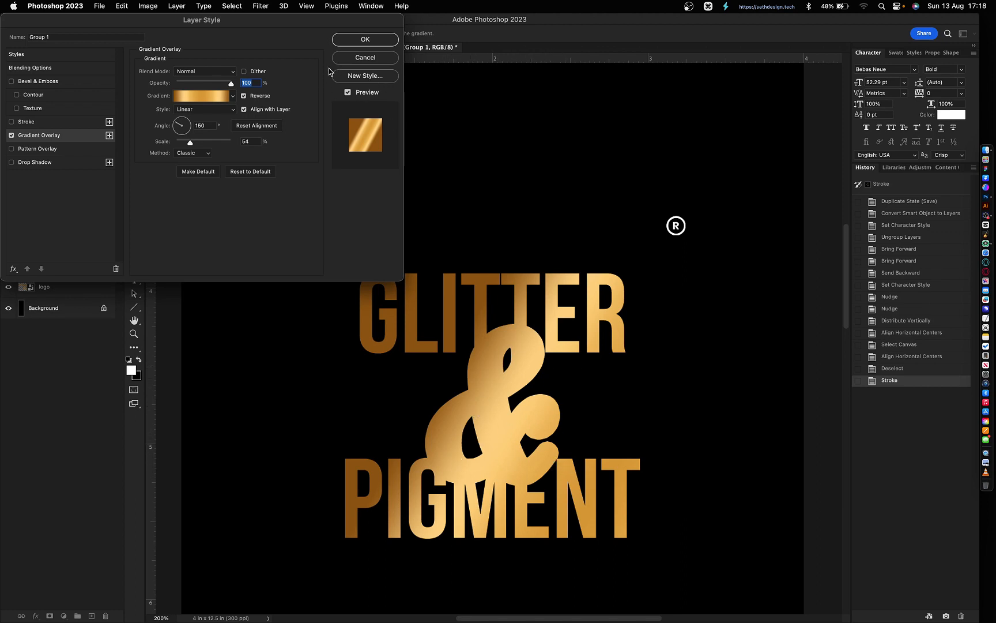
click(11, 135)
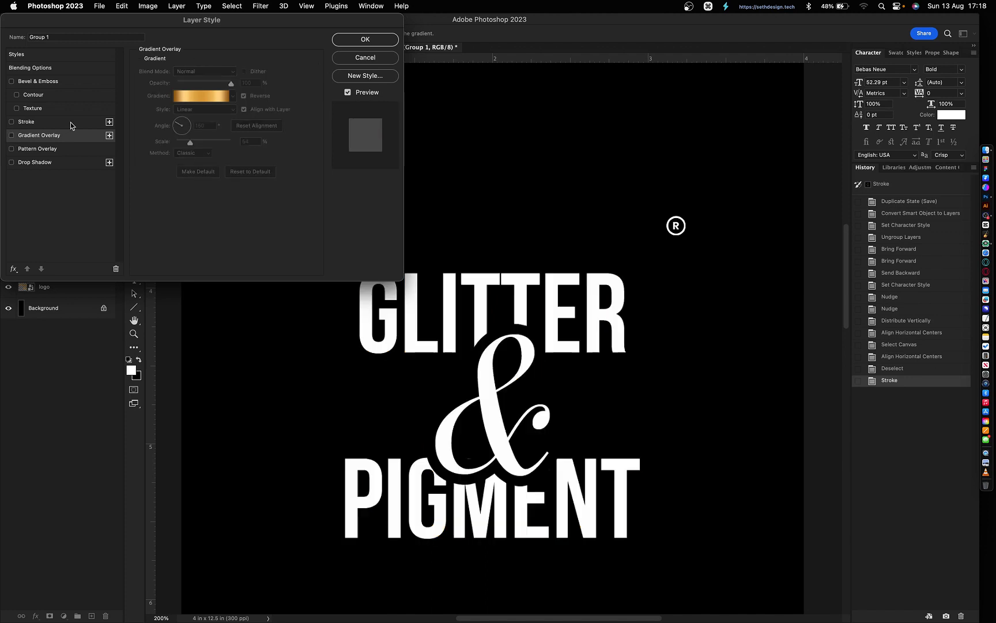
click(362, 59)
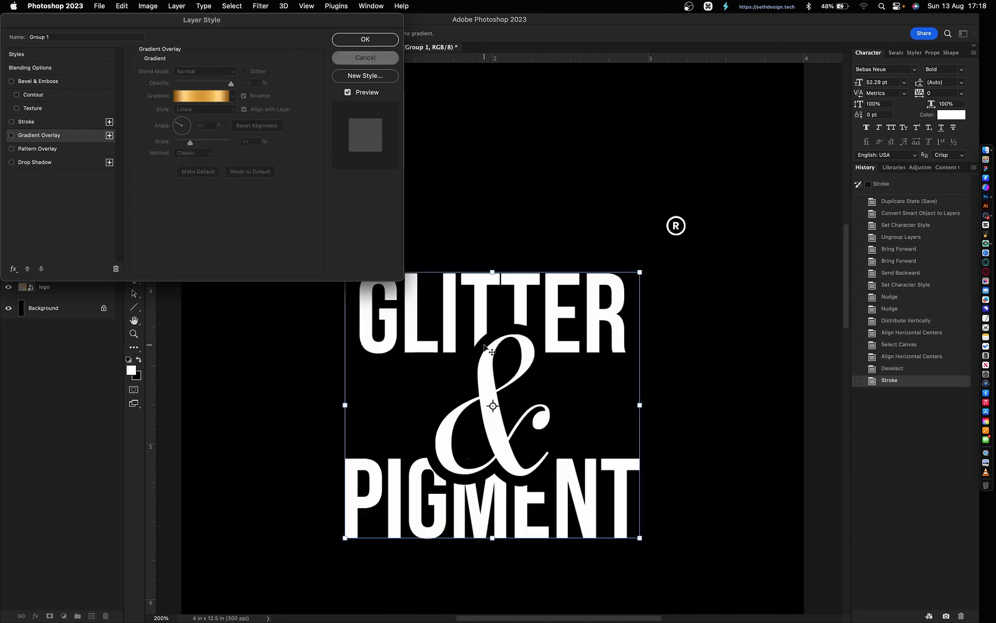
click(493, 400)
key(p)
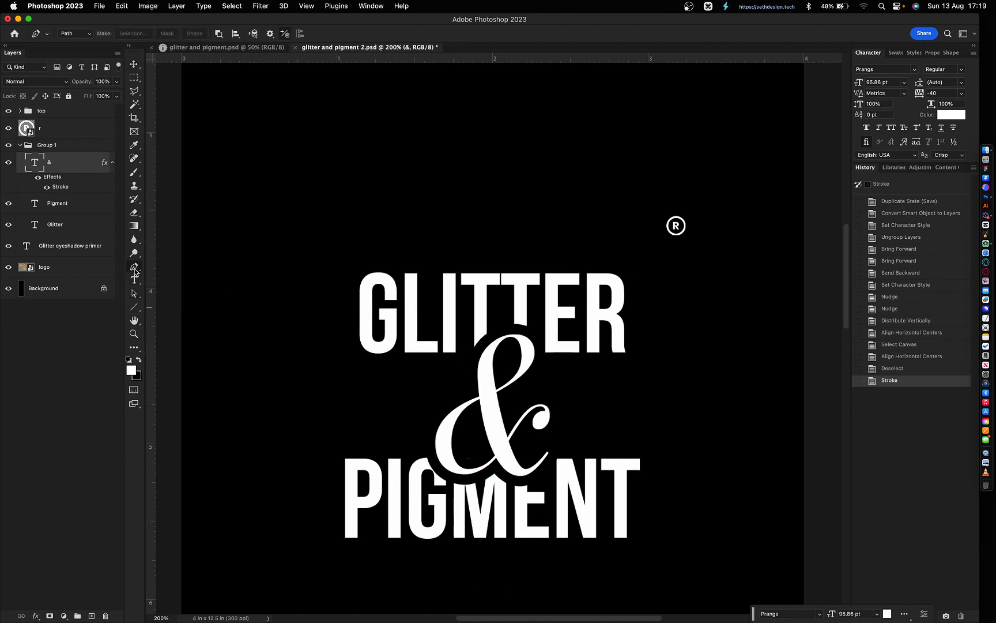
- Trace a closed curved pen path around the ampersand
click(471, 361)
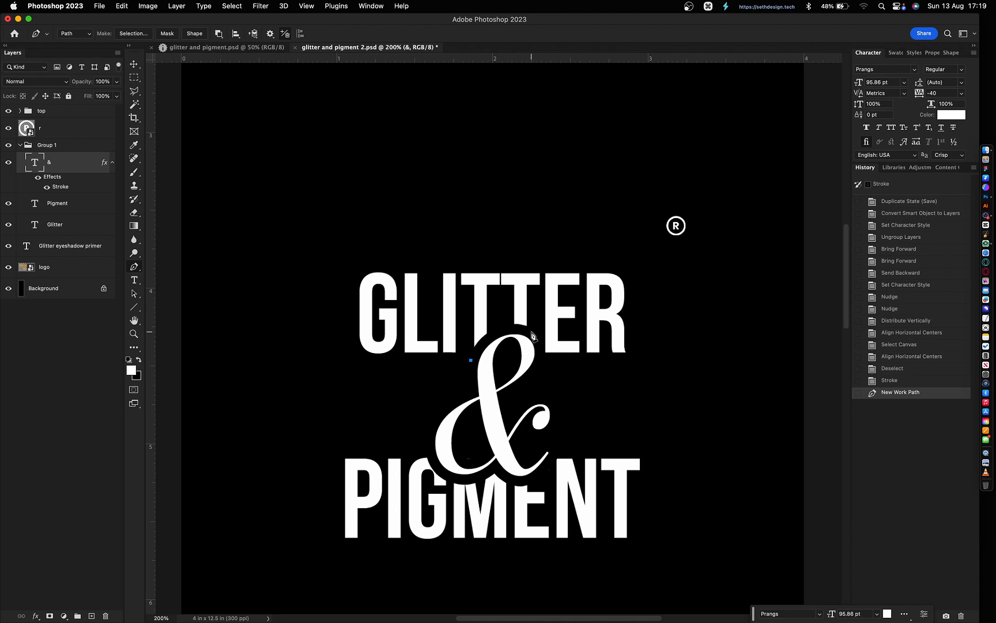
drag(532, 331, 584, 353)
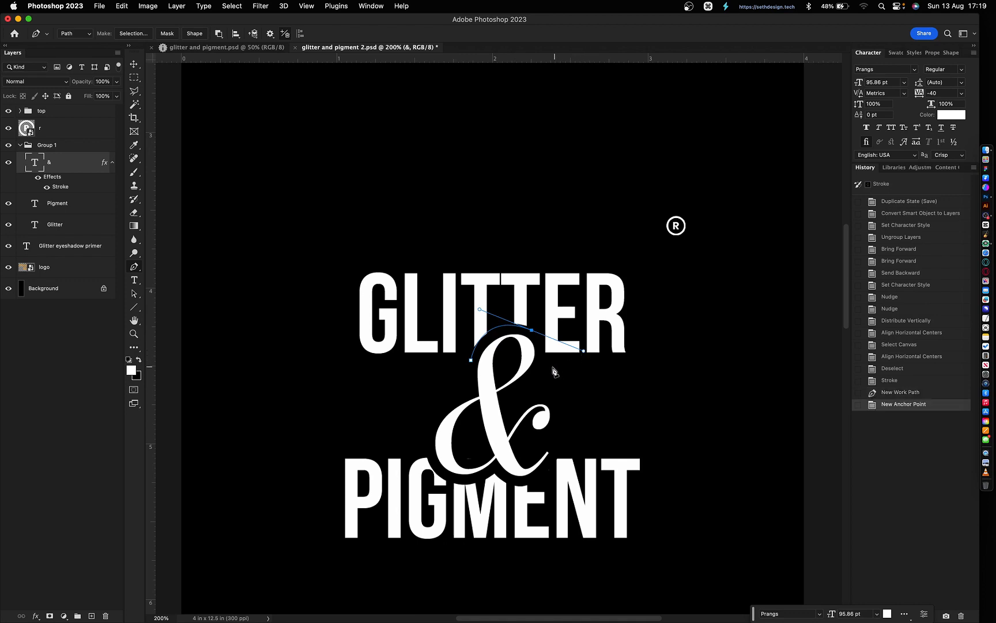
click(506, 403)
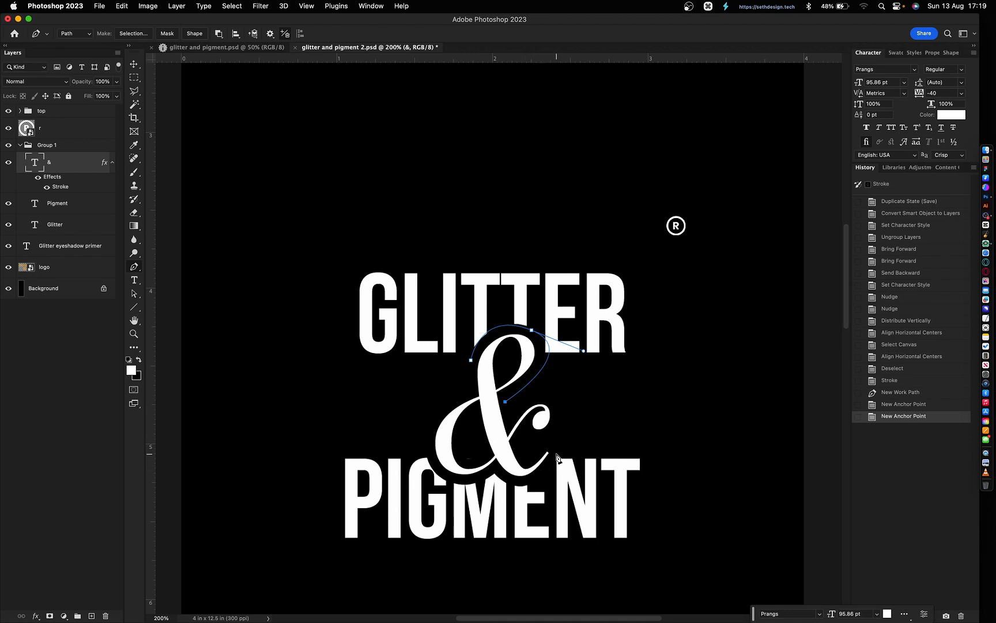
drag(555, 455, 466, 437)
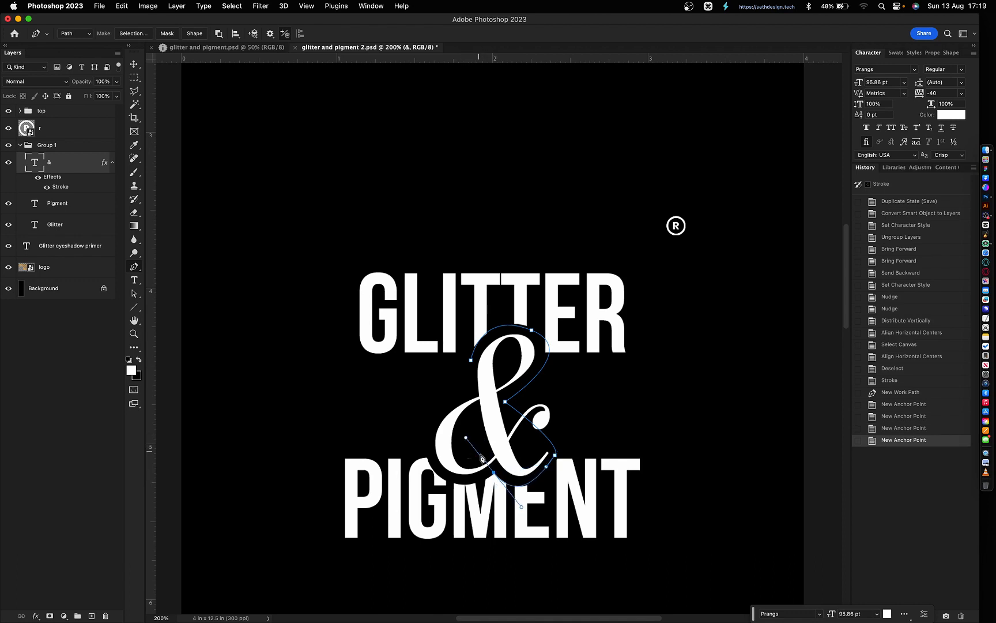
key(alt)
key(alt)
click(494, 474)
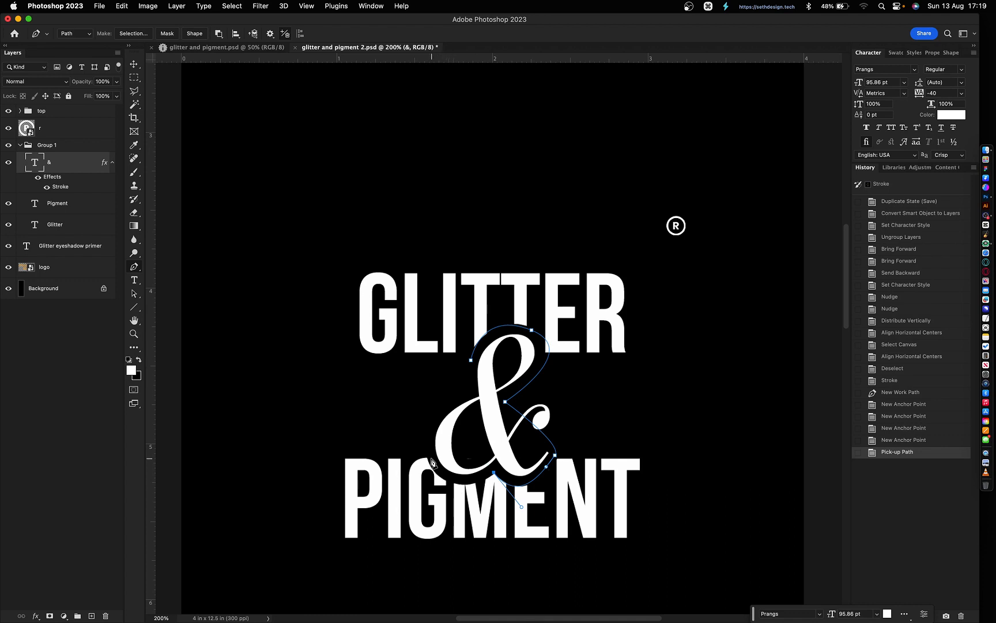
drag(426, 449, 413, 392)
drag(413, 392, 413, 392)
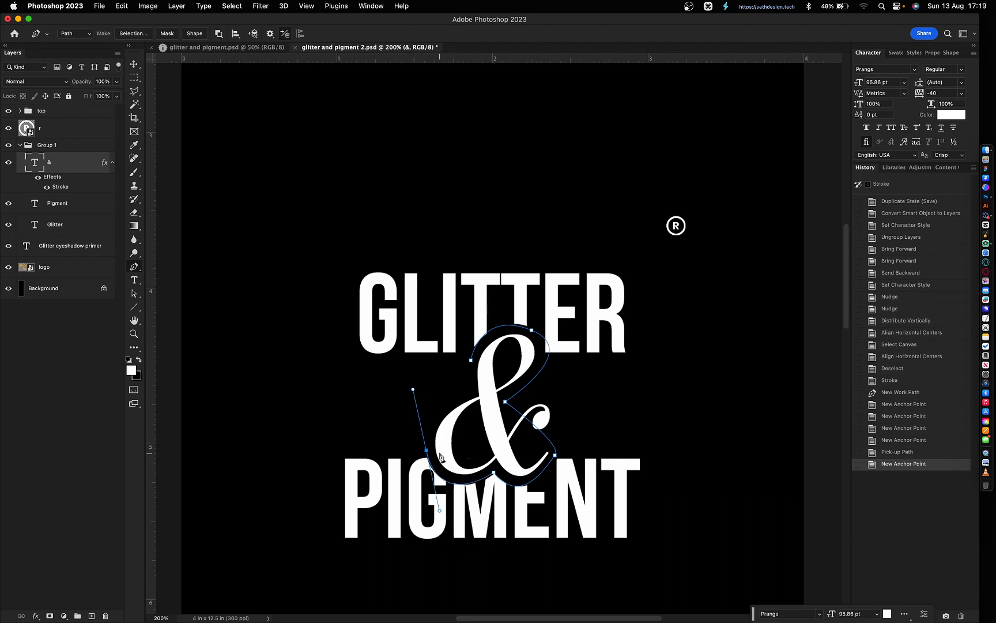
click(472, 360)
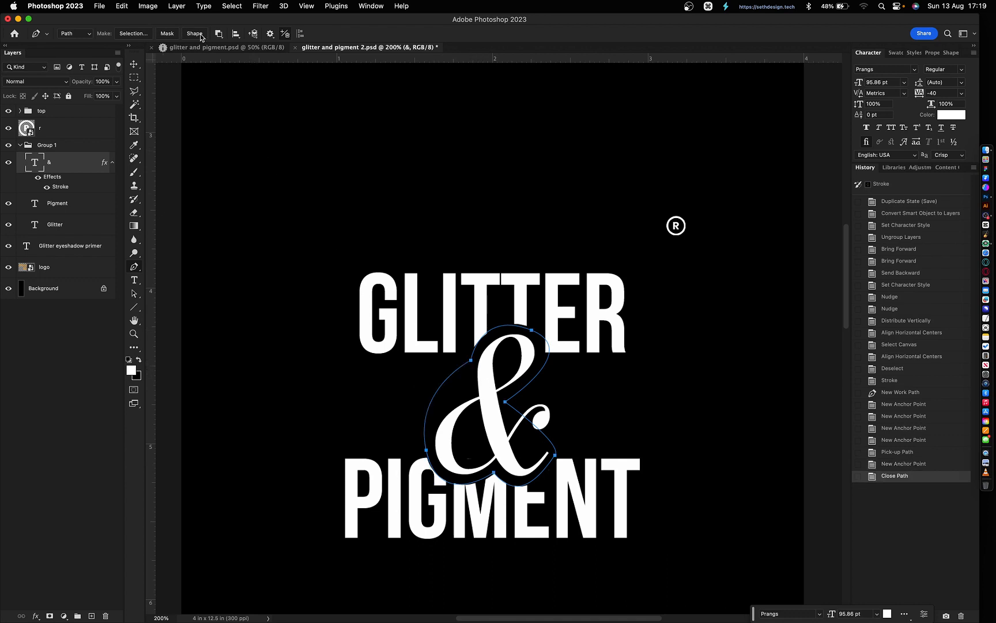
- Set the path to Combine Shapes and make it a filled shape layer
click(220, 34)
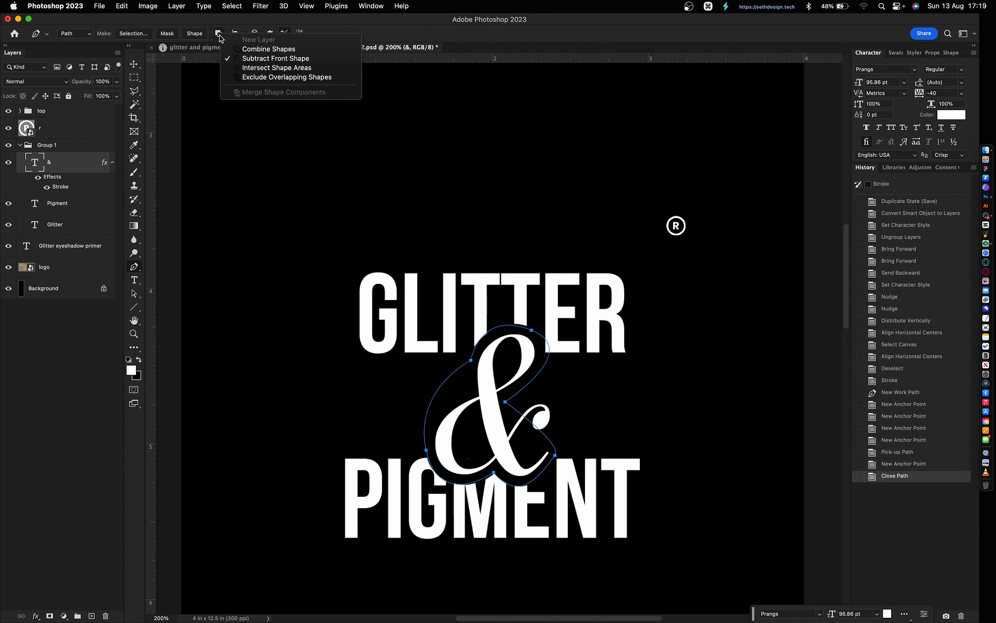
click(258, 50)
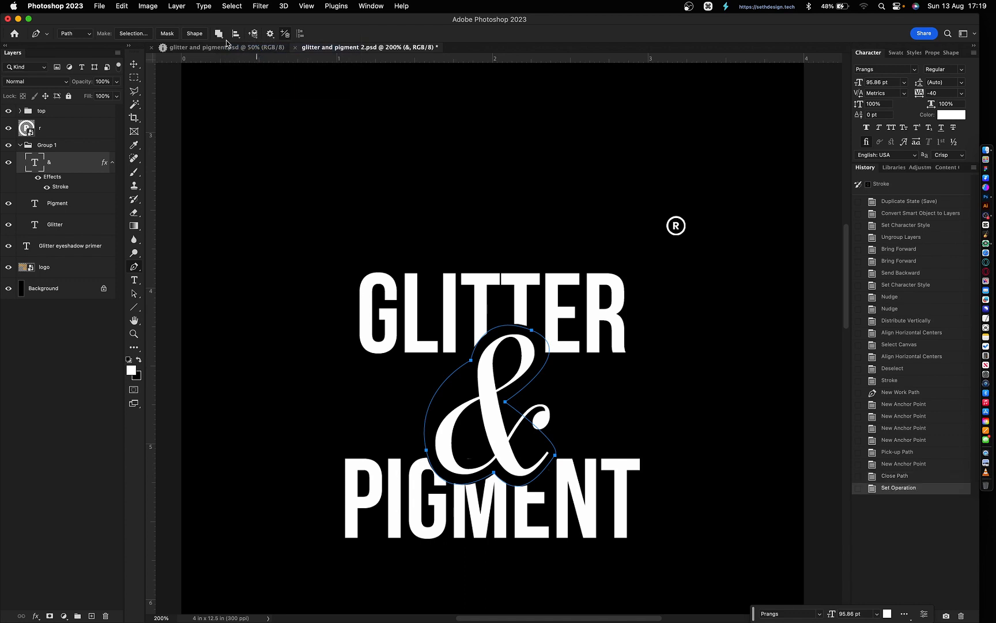
click(194, 34)
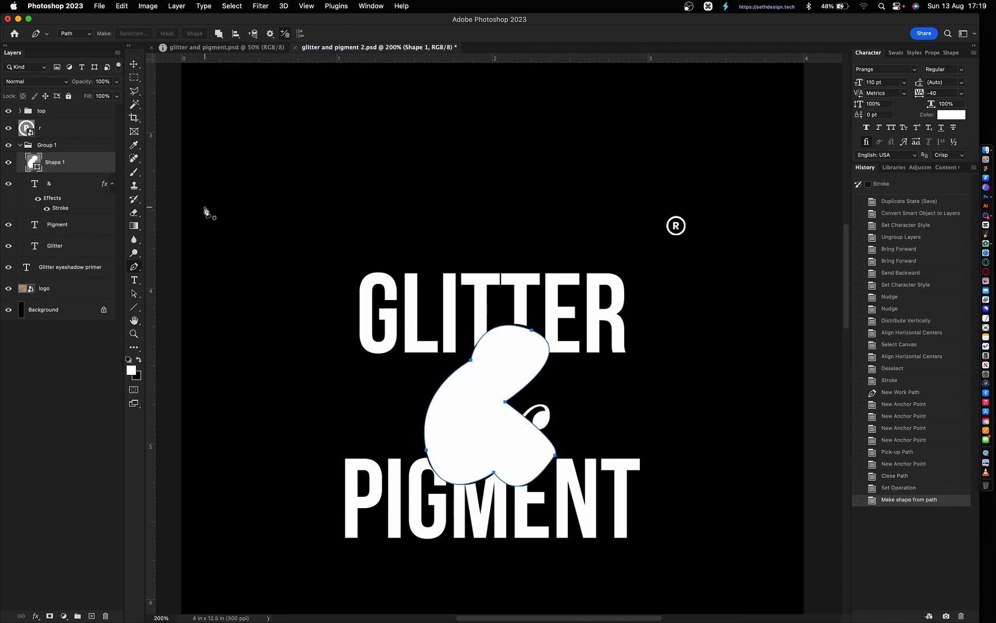
- Set the white shape's stroke to No Color, then select the GLITTER layer with Move
right_click(82, 170)
click(65, 168)
key(u)
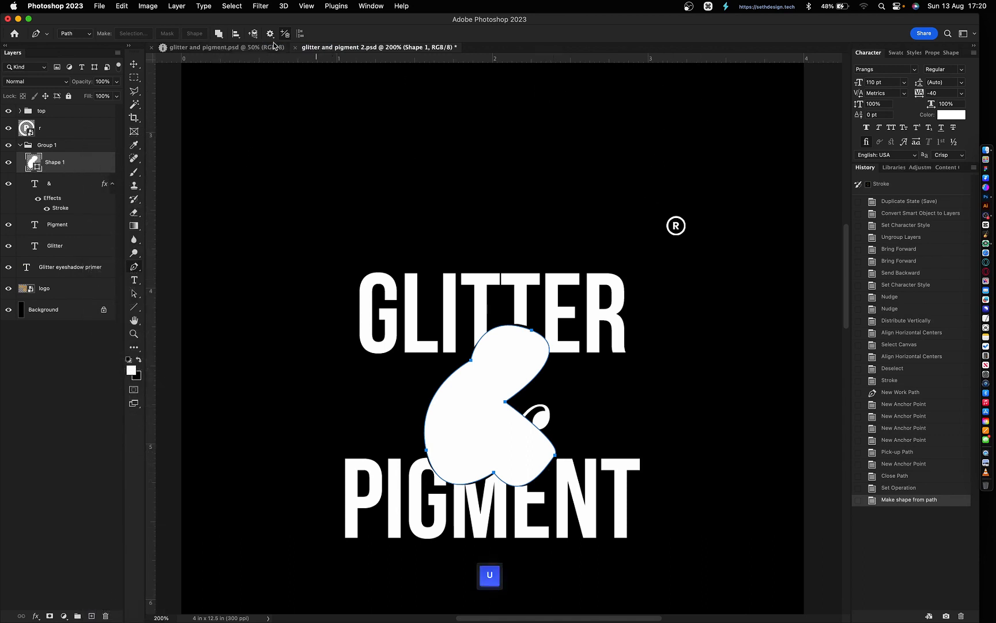
right_click(134, 309)
click(168, 308)
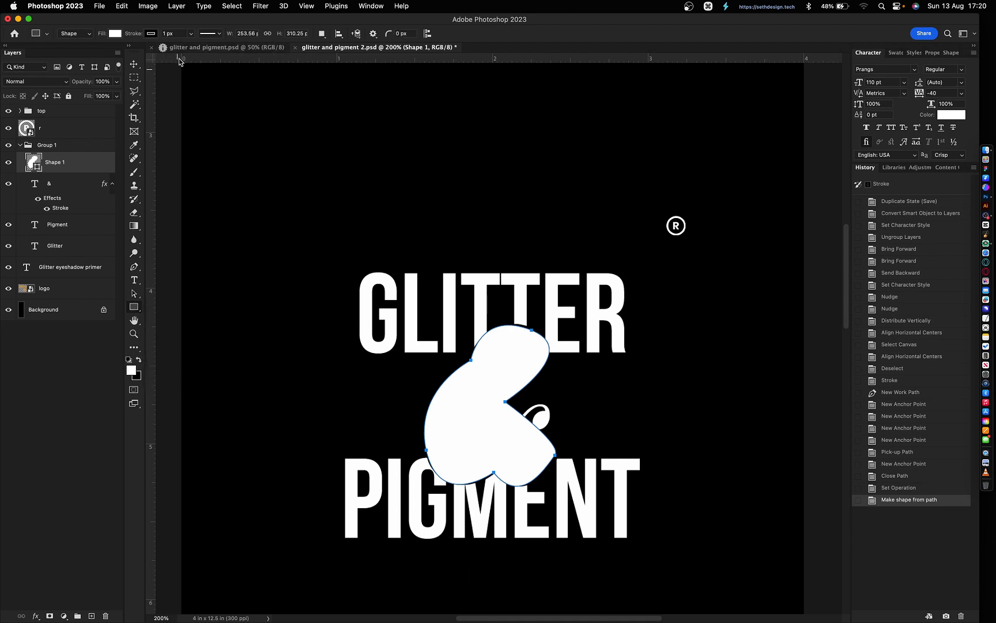
click(152, 35)
click(94, 54)
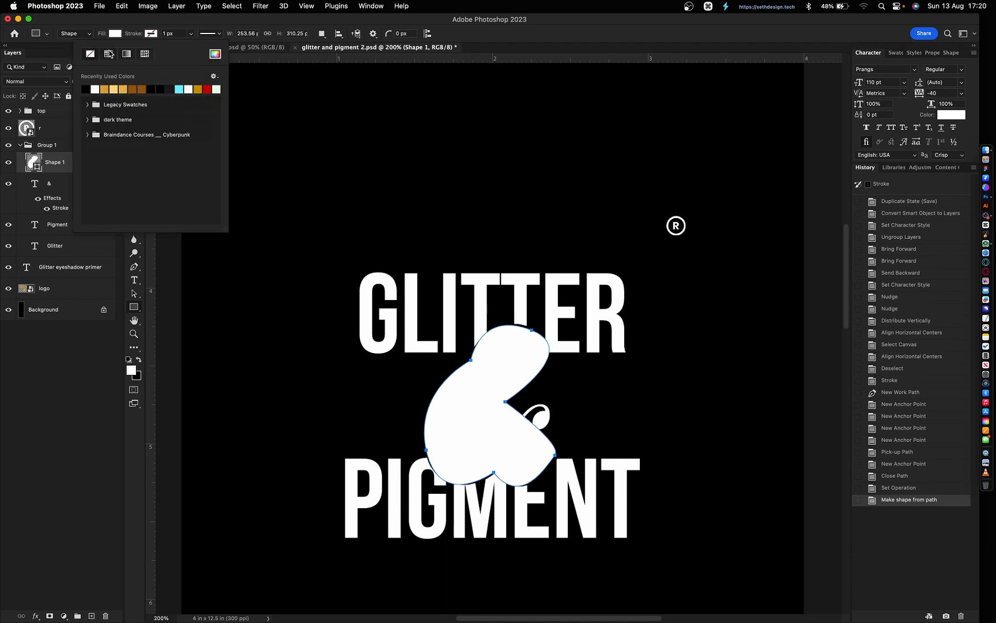
click(137, 27)
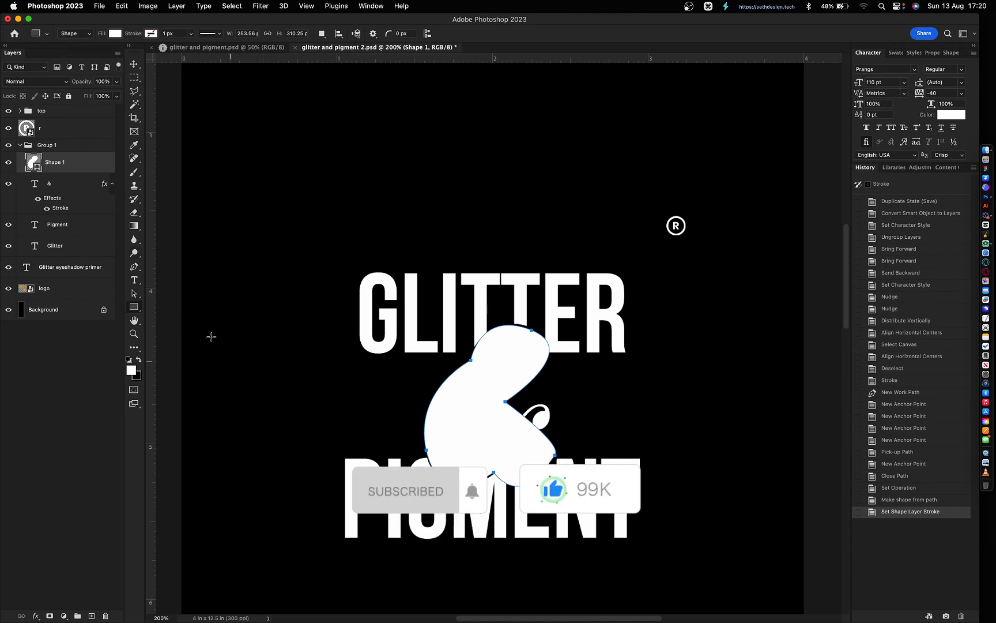
key(v)
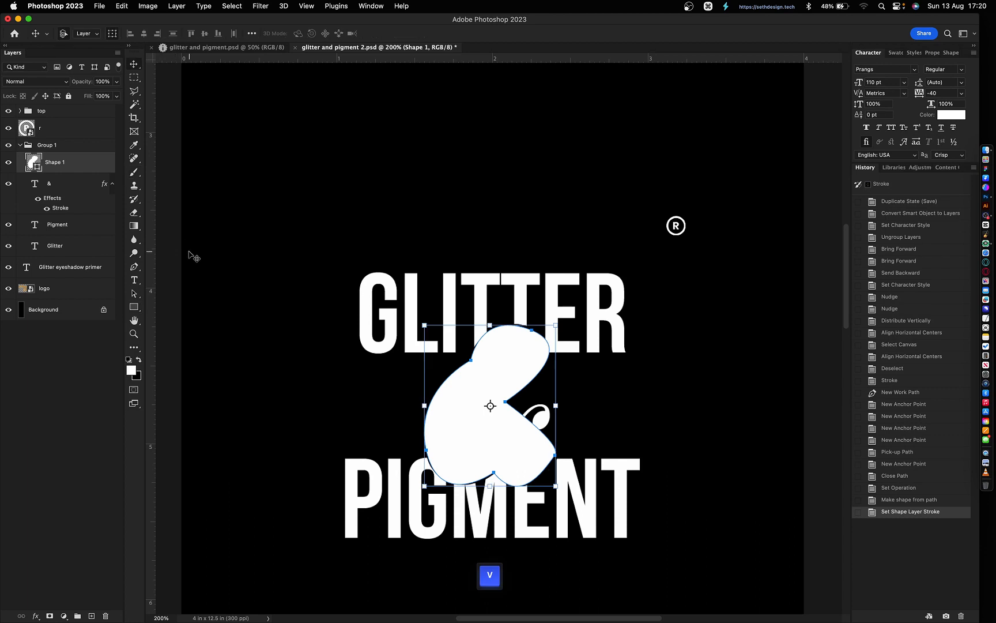
click(387, 324)
- Raise the tracking after GLITTER's first T, undoing and redoing the change
shift+click(402, 492)
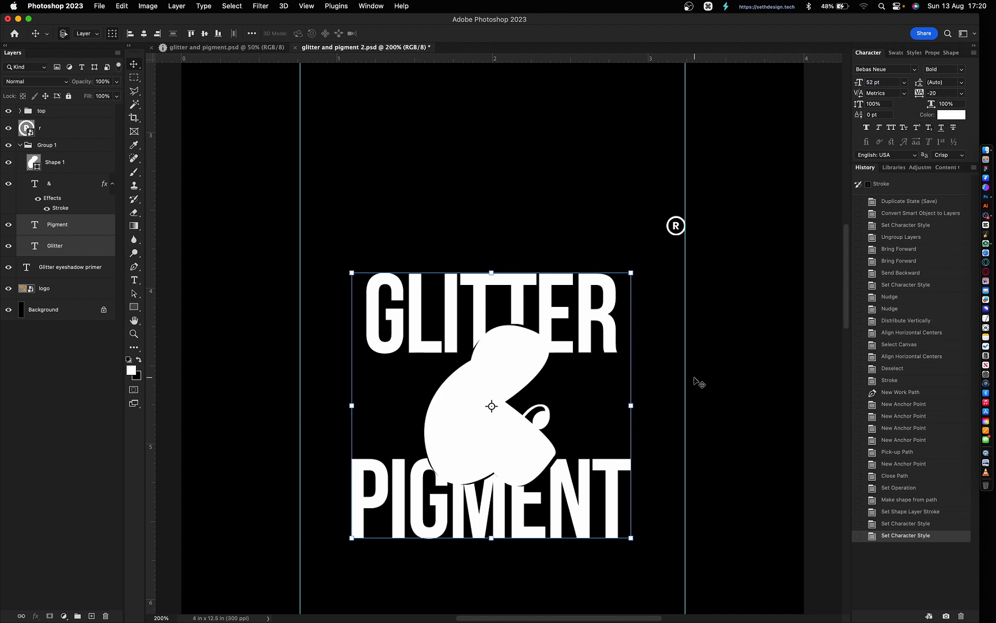
click(712, 373)
click(538, 323)
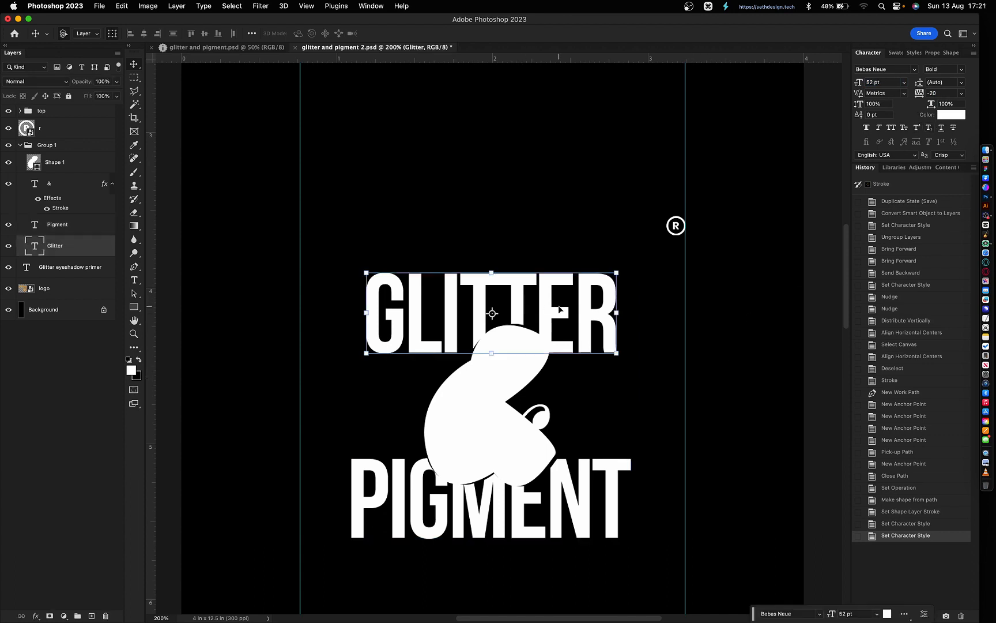
key(t)
click(506, 294)
key(shift+Left)
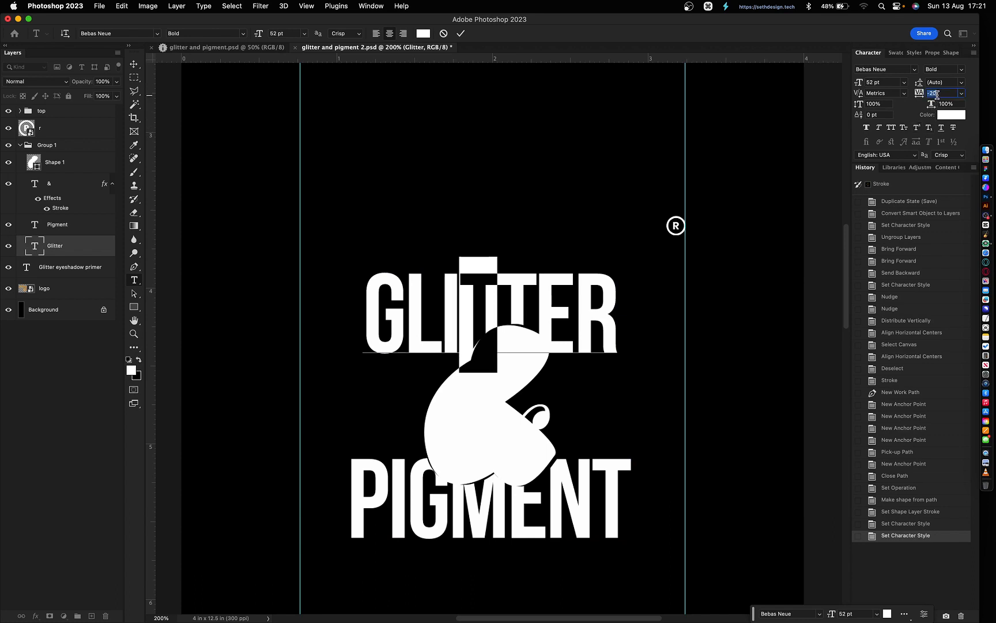
key(Up)
key(Up)
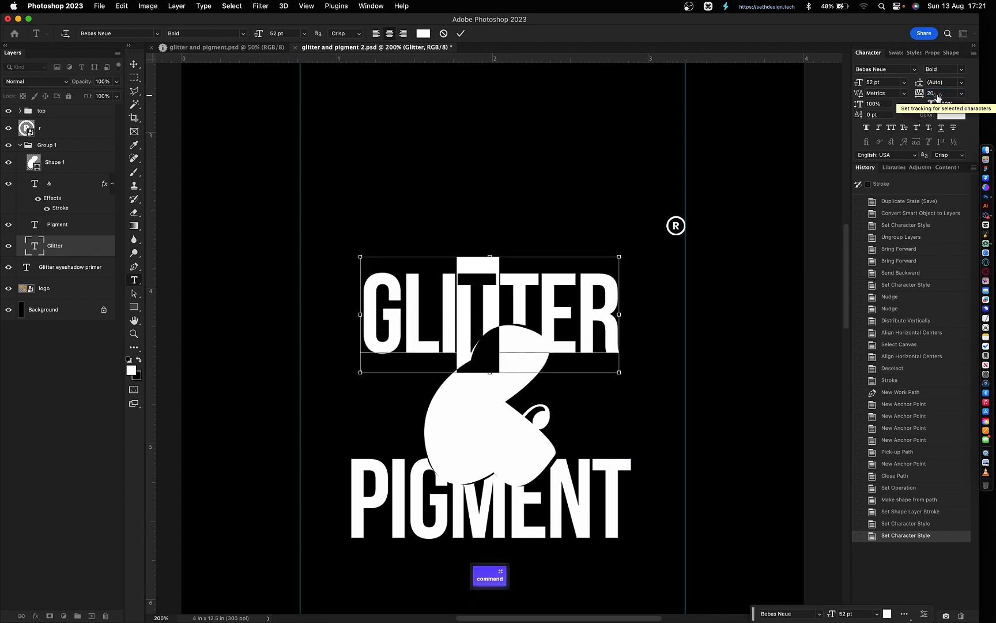
key(super+Return)
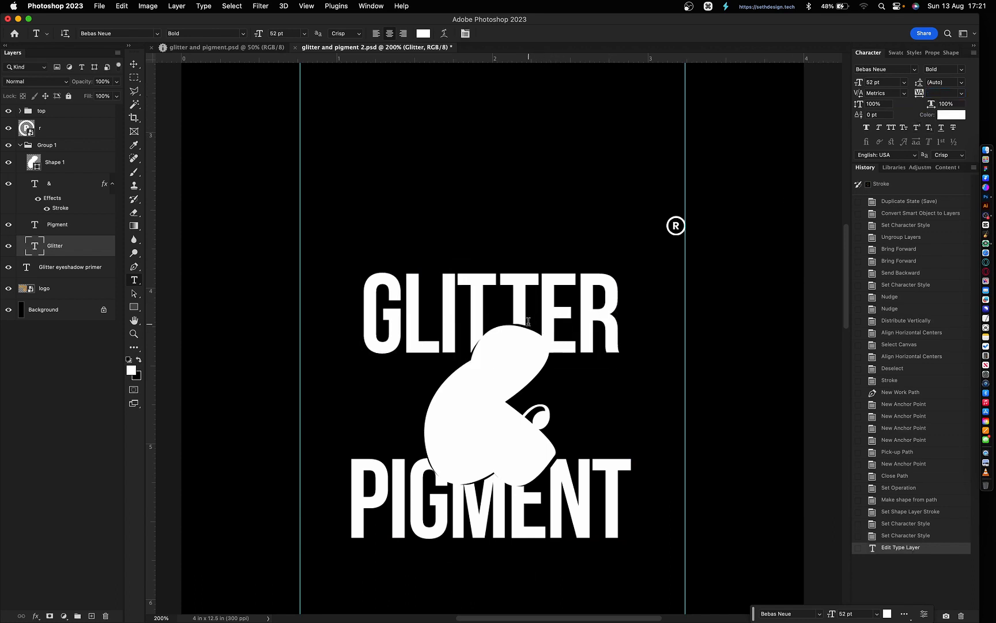
key(super+z)
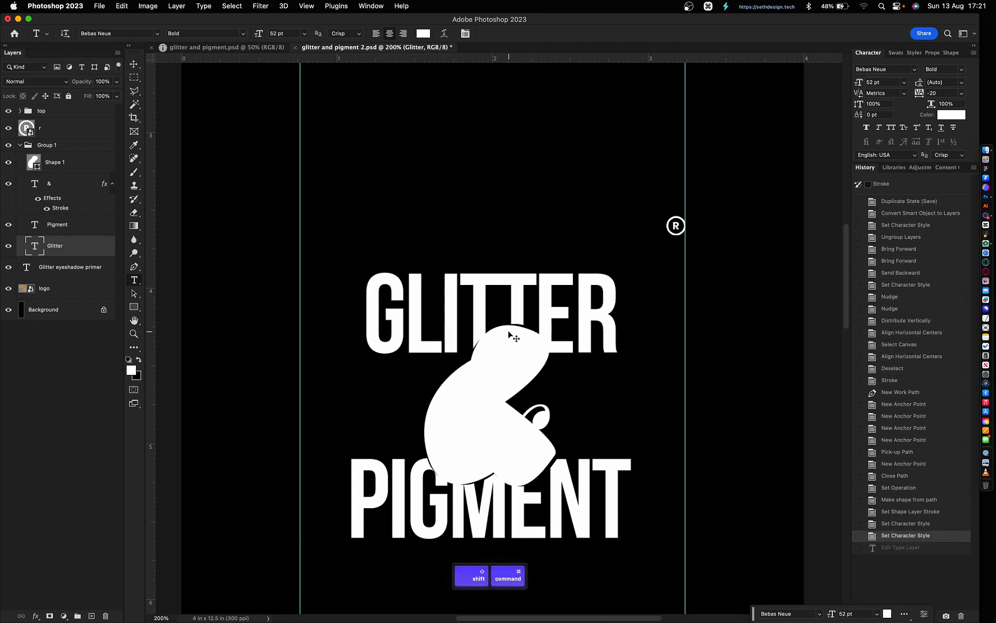
key(super+shift+z)
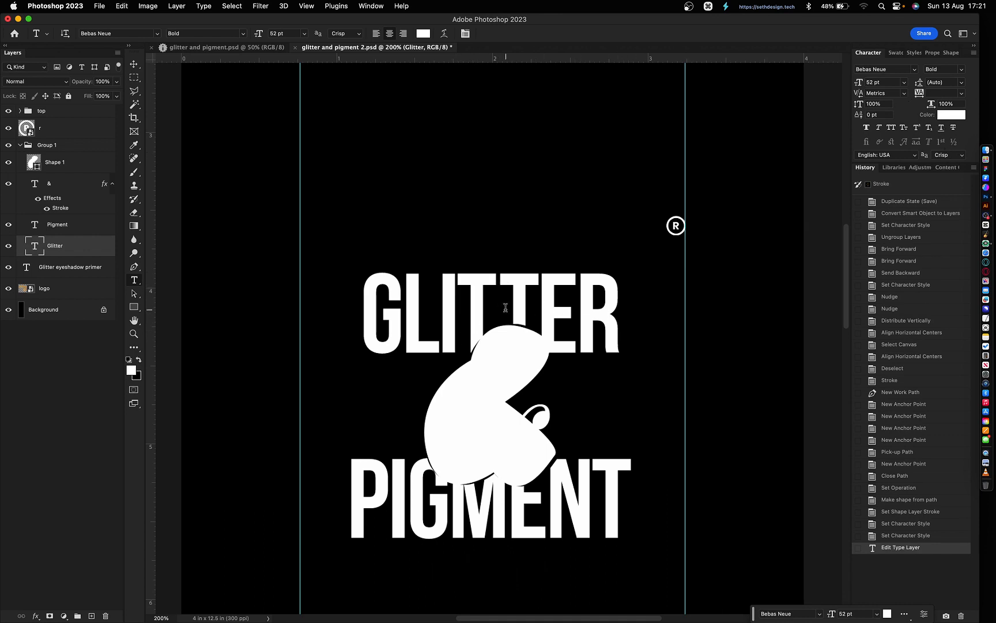
- Set the tracking on GLITTER's first T to 10
click(506, 308)
key(shift+Left)
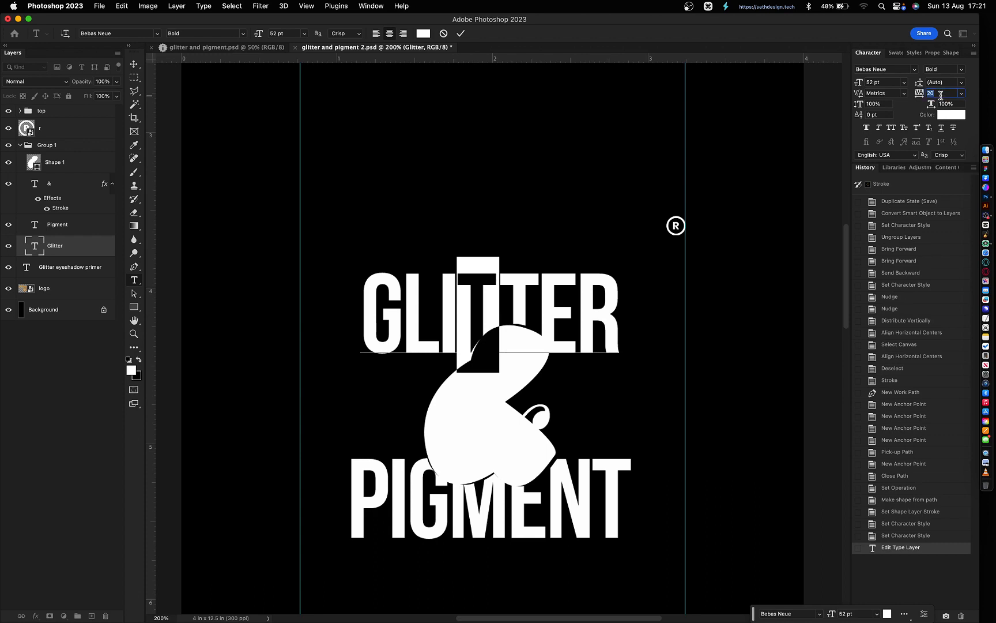
text(10)
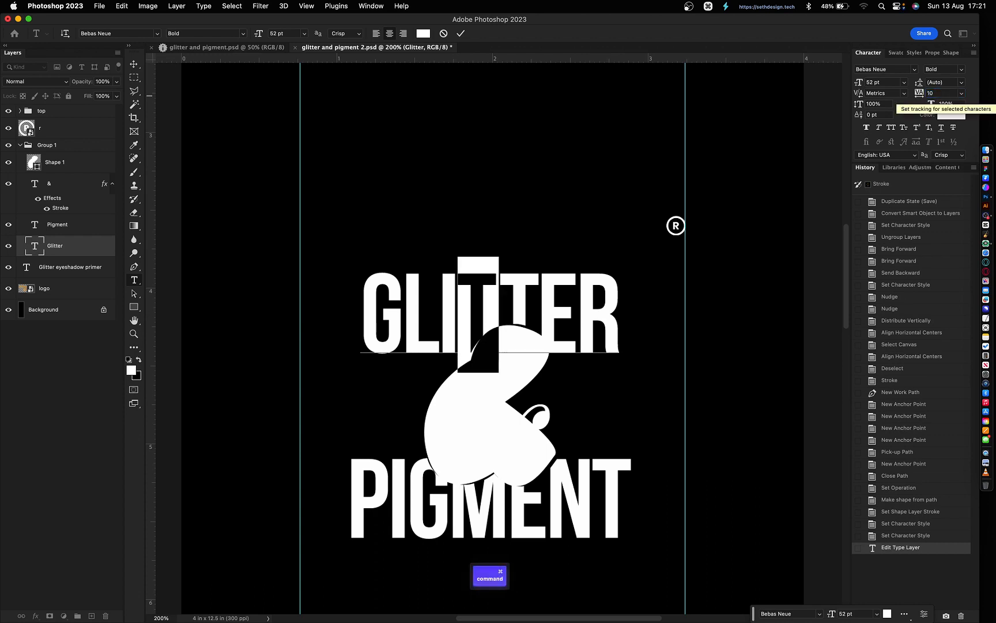
key(super+Return)
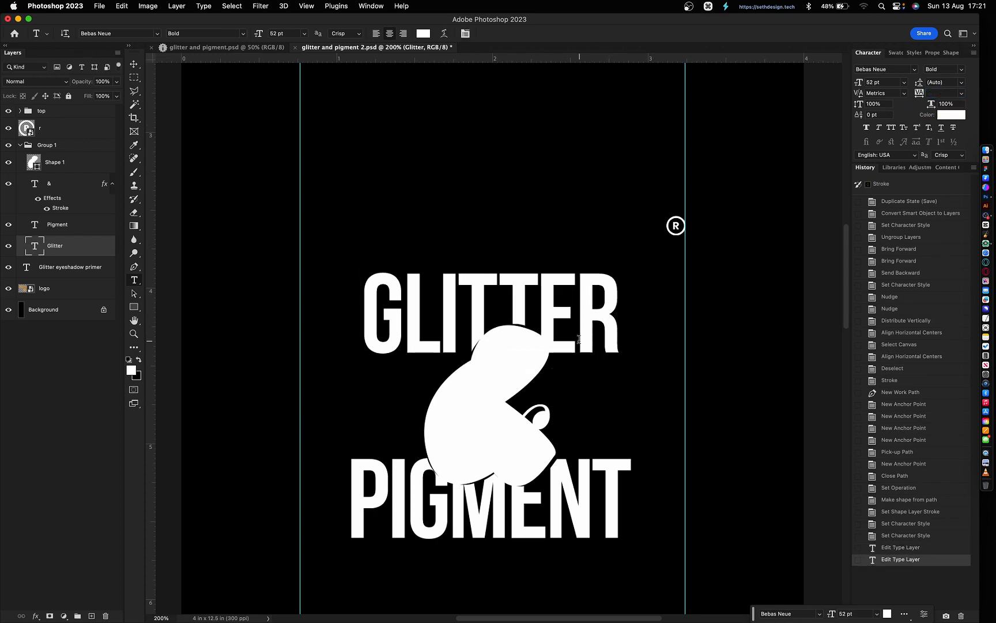
- Select the PIGMENT and GLITTER layers together and open their layer menu
key(v)
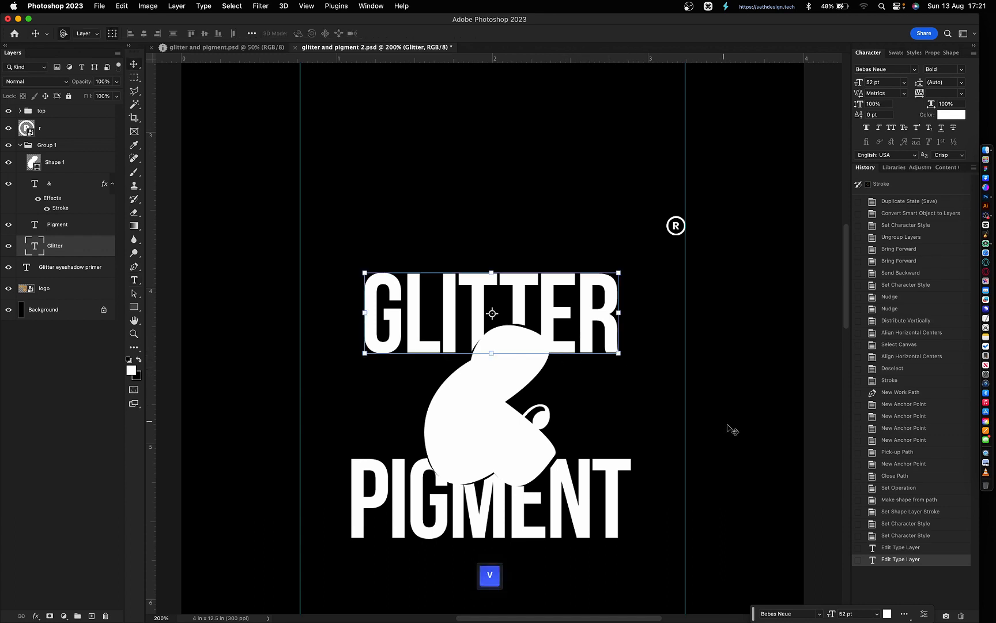
click(610, 478)
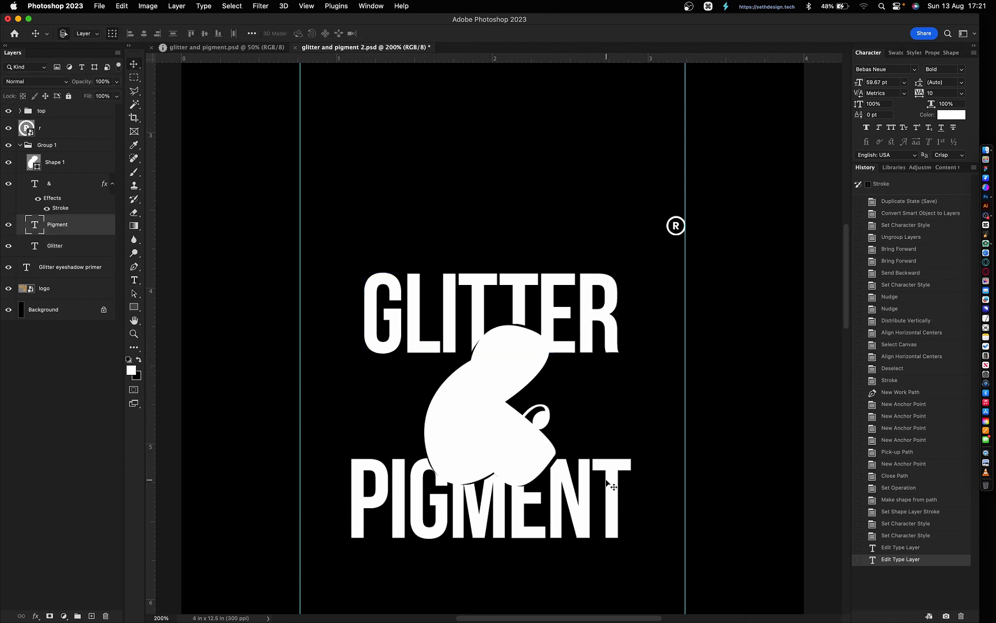
shift+click(594, 307)
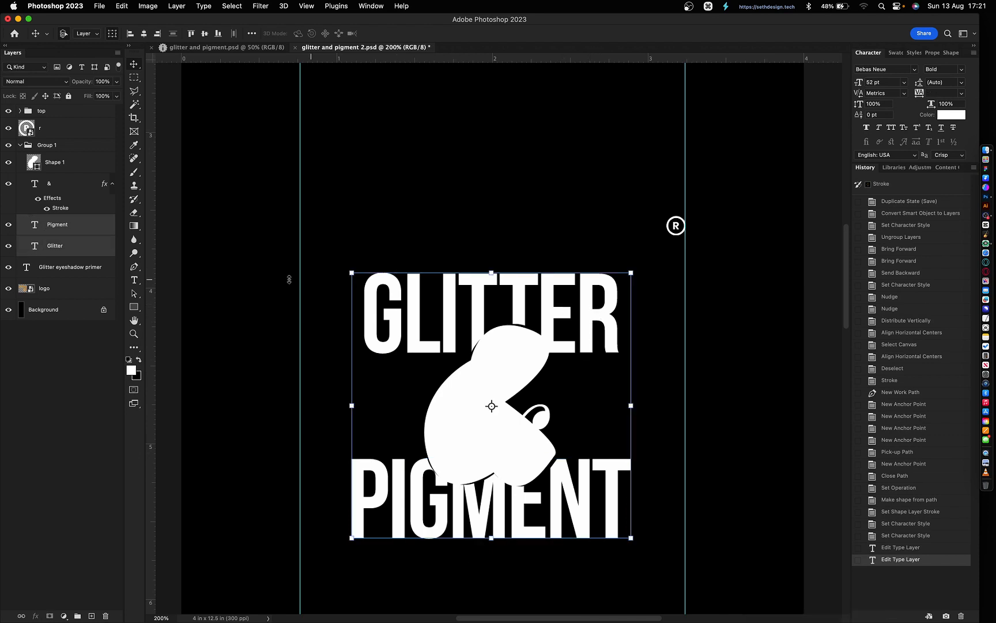
right_click(96, 234)
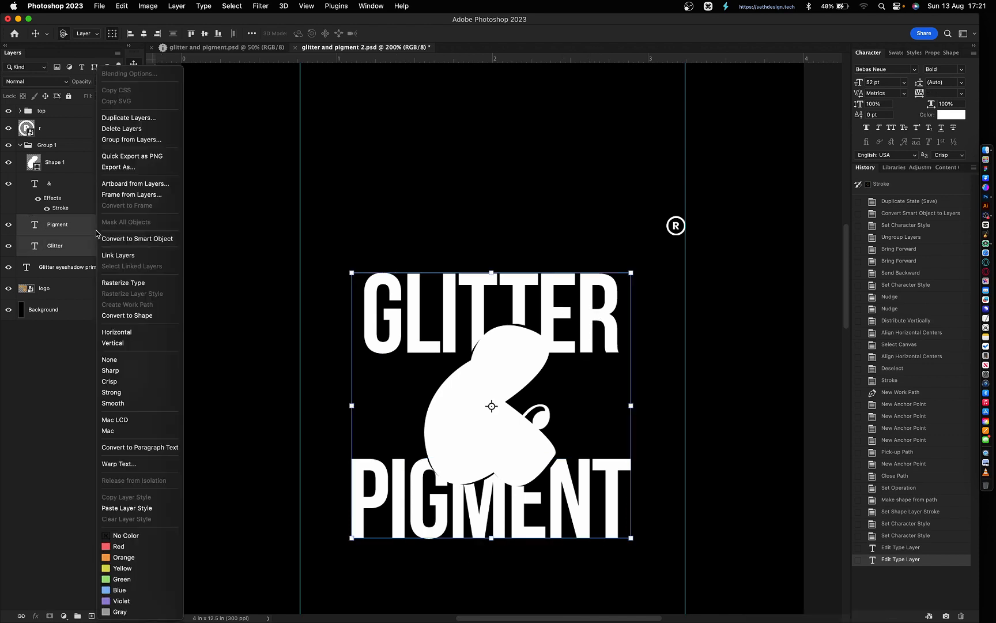
- Convert the GLITTER and PIGMENT text layers to shapes
click(128, 316)
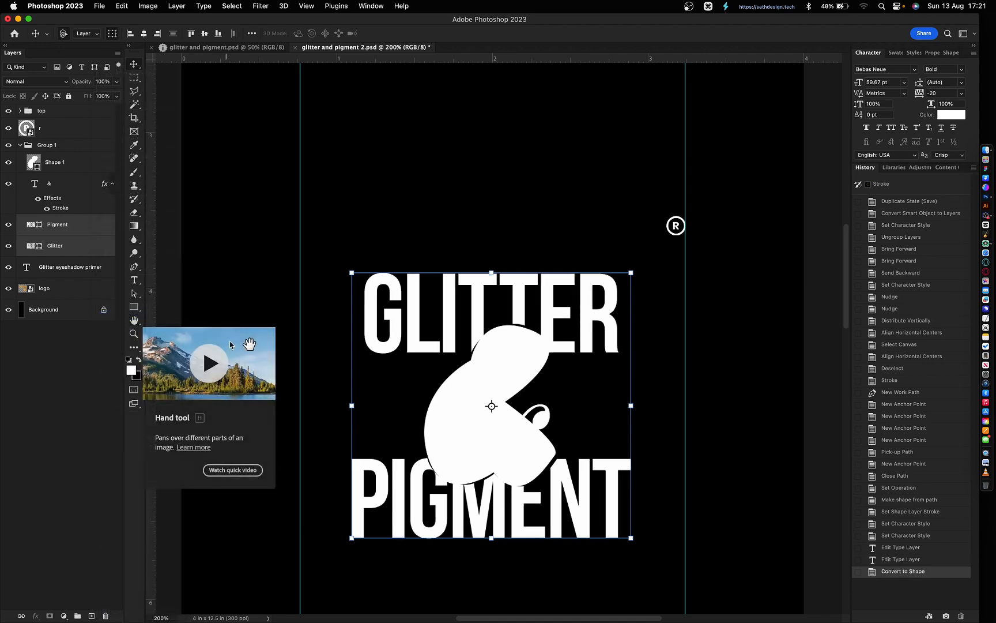
key(u)
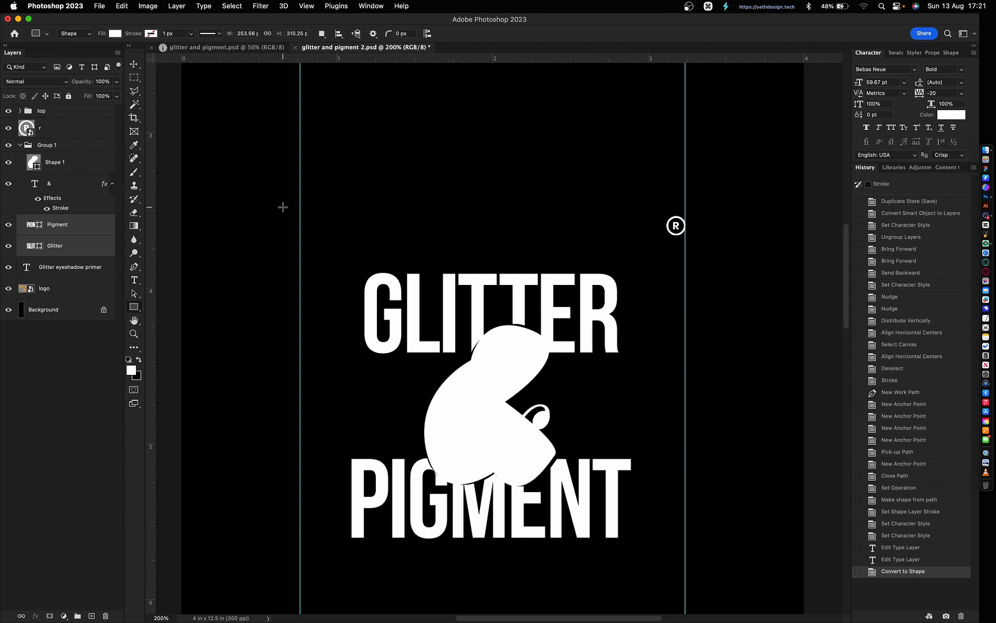
key(u)
- Move the & layer above Shape 1 and clear its stroke layer style
click(55, 225)
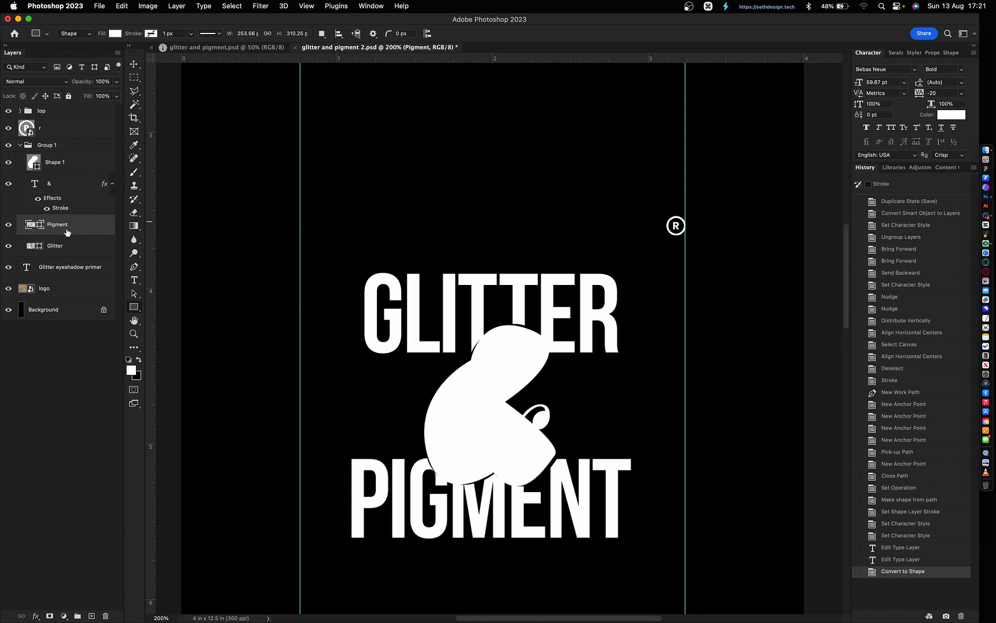
click(47, 190)
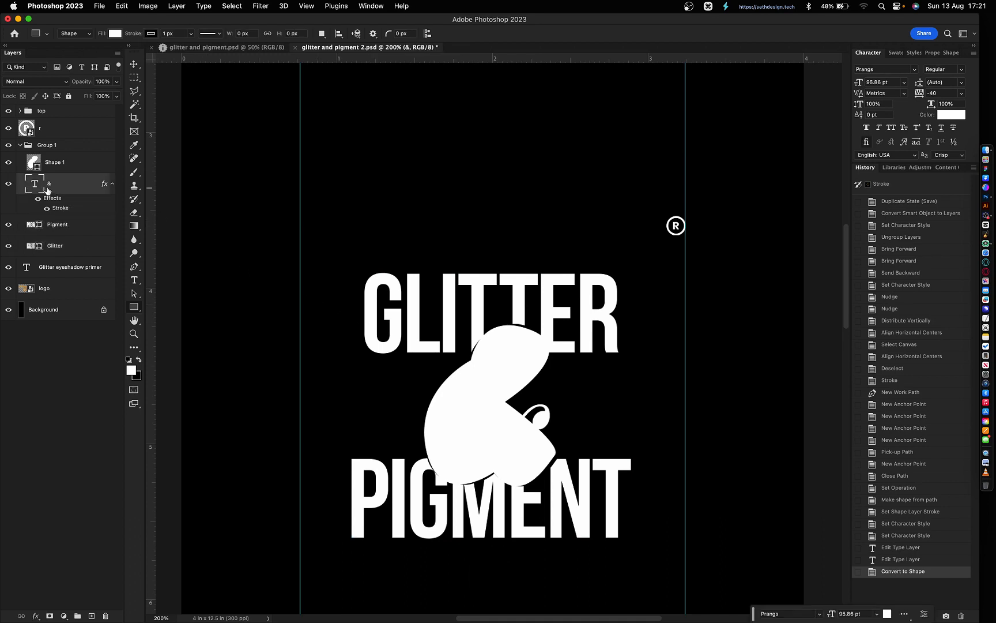
drag(61, 183, 60, 158)
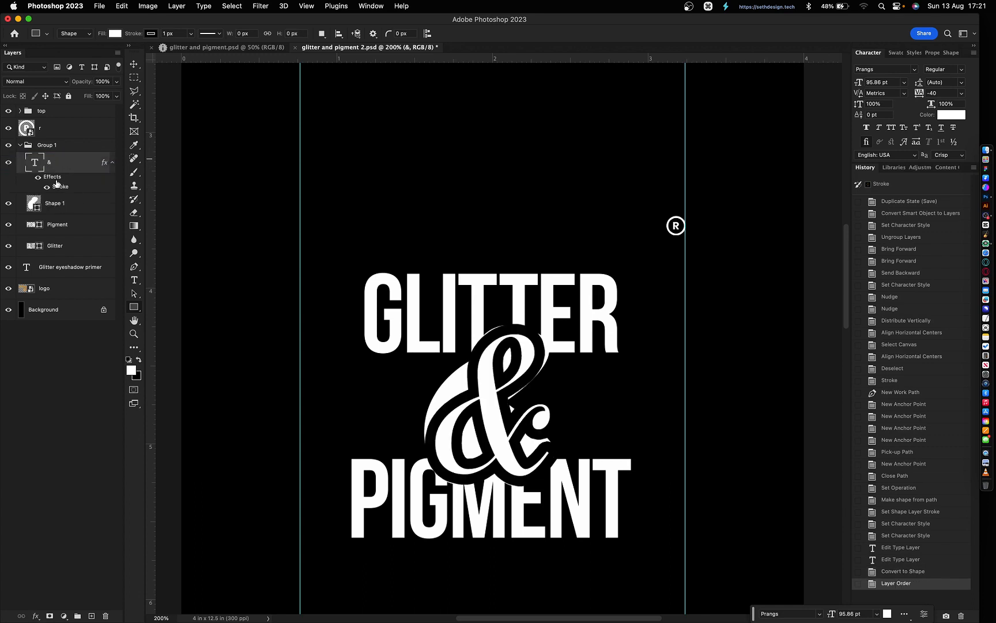
right_click(57, 183)
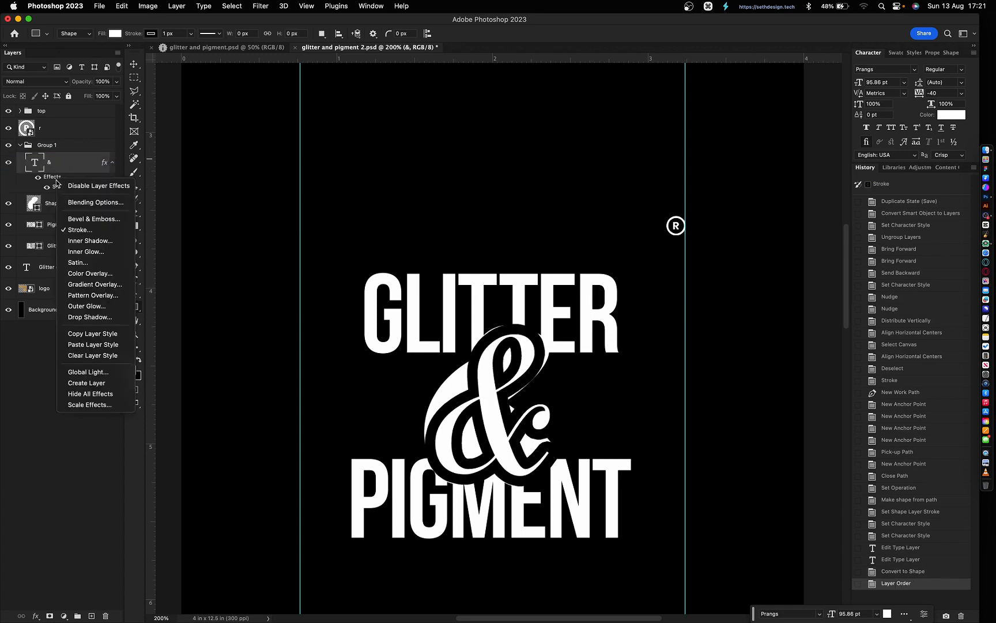
click(102, 356)
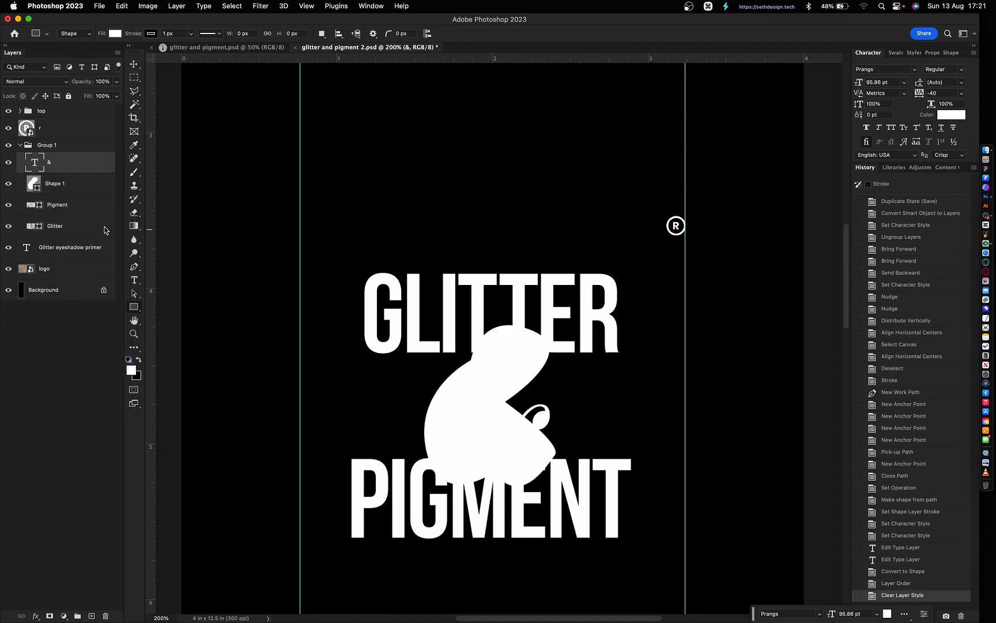
- Select the Shape 1 layer and marquee-select all anchor points of the ampersand shape
click(54, 185)
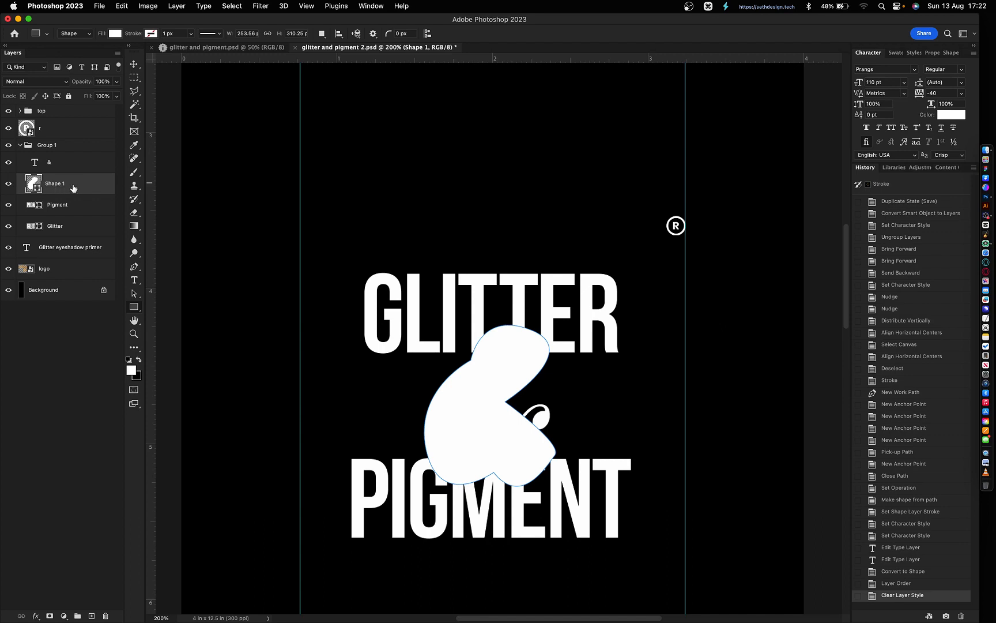
key(p)
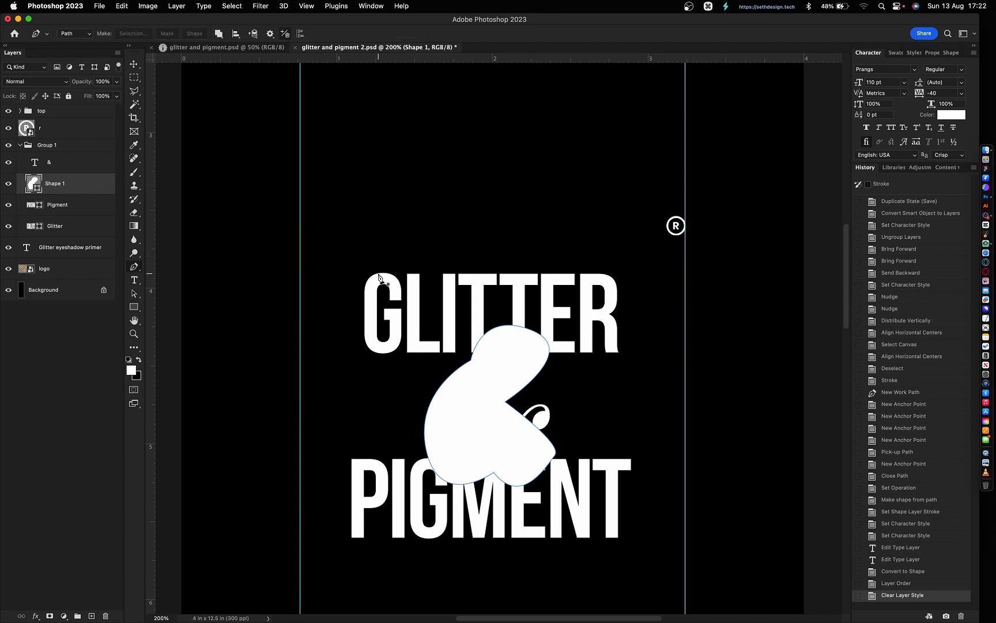
key(super)
drag(380, 269, 609, 521)
drag(387, 290, 624, 520)
- Merge the PIGMENT and Glitter layers into one Pigment layer, then select Shape 1
click(71, 209)
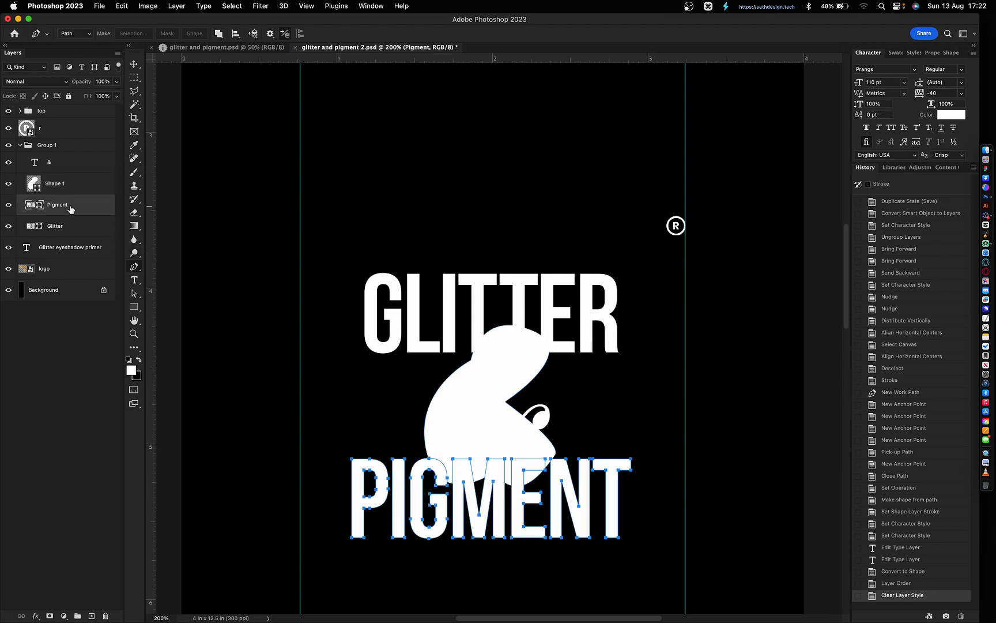
shift+click(64, 229)
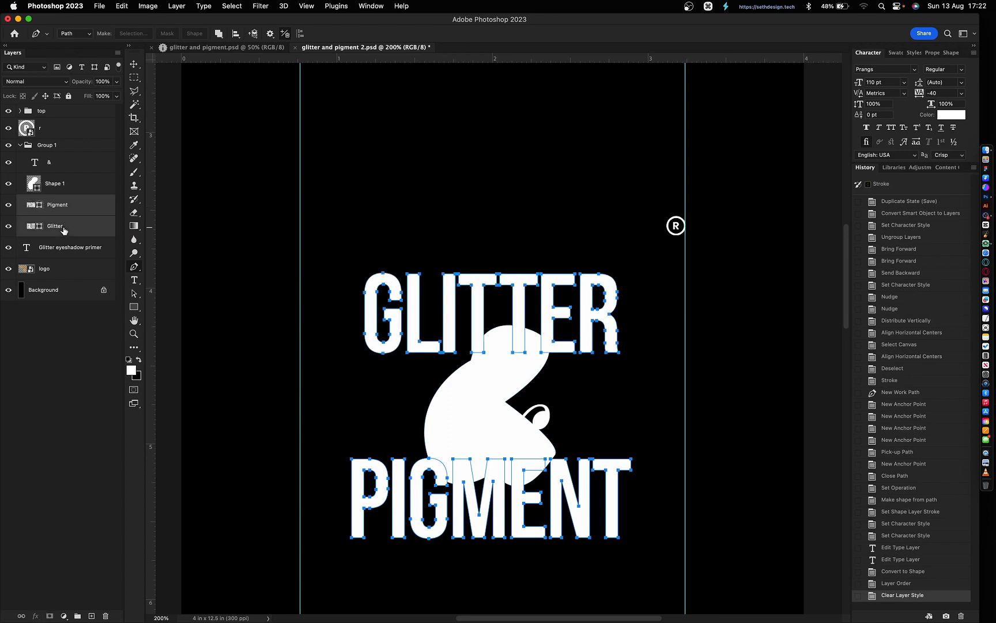
key(super)
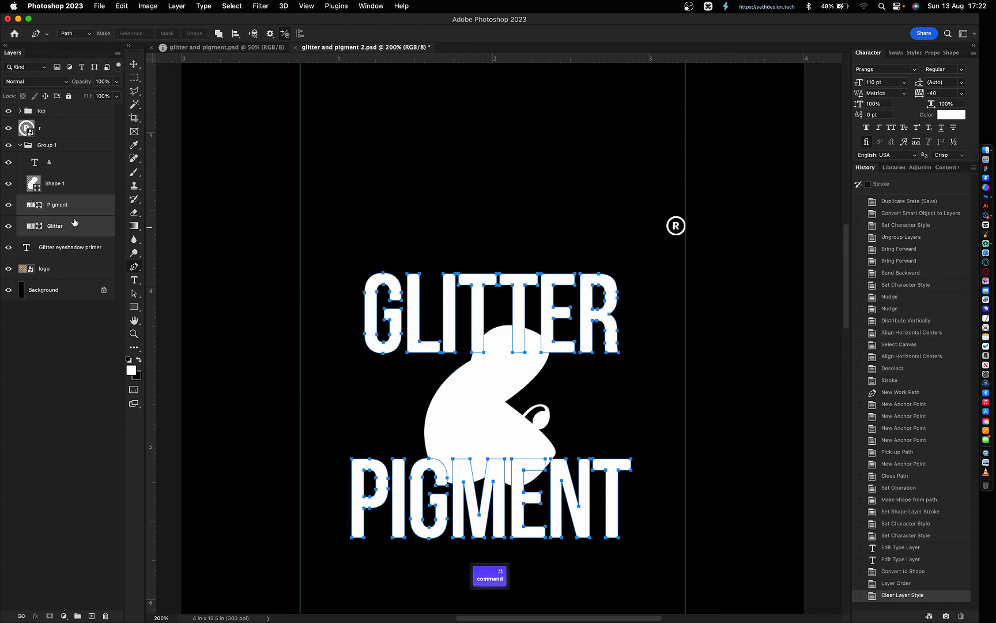
key(super+e)
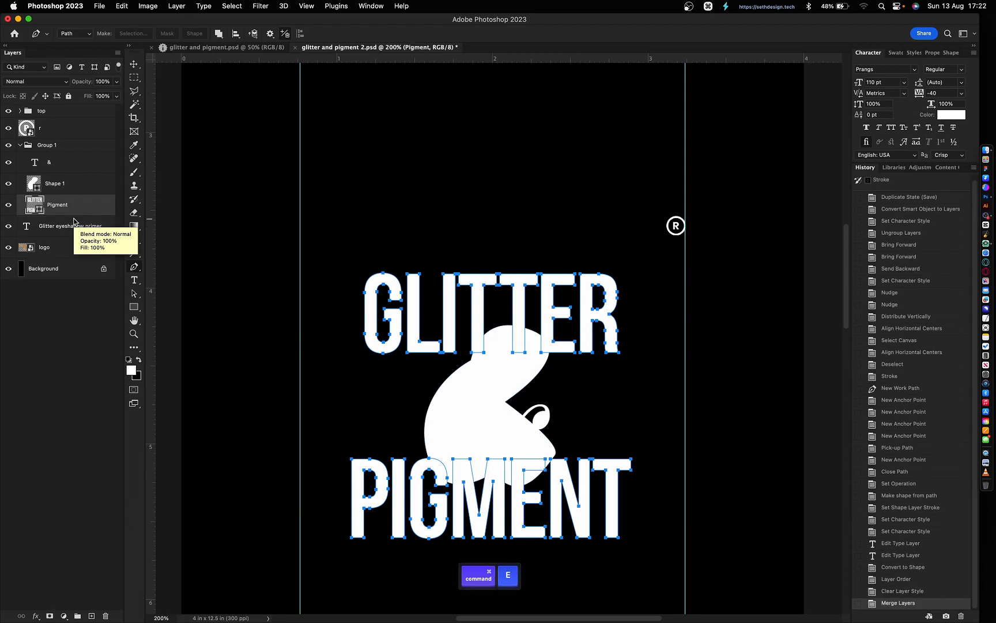
click(56, 185)
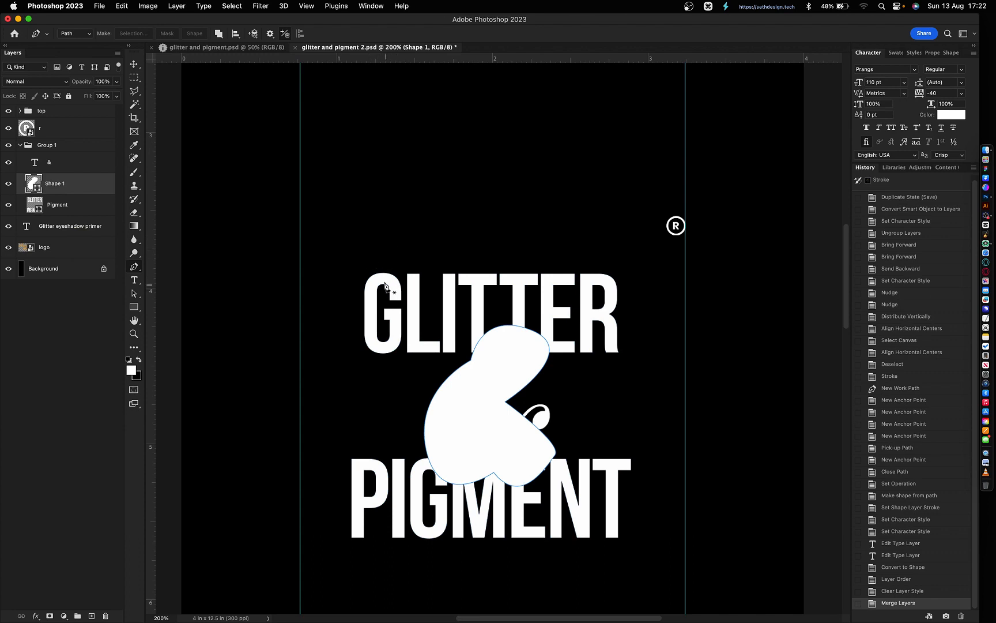
- Select the blob shape's path together with the Pigment layer
key(super)
drag(387, 269, 603, 514)
key(super)
super+click(64, 209)
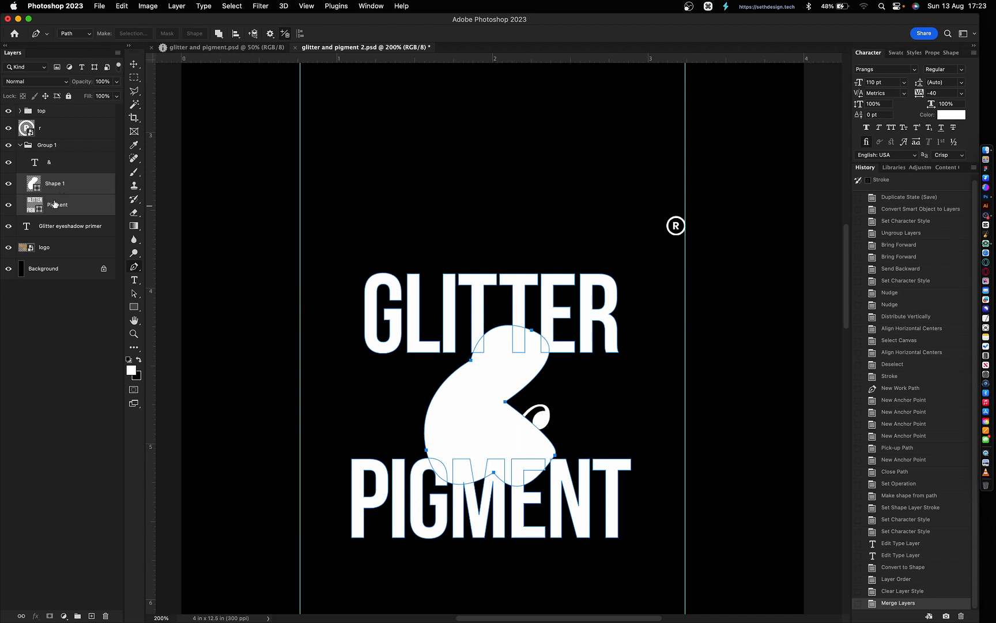
key(super)
- Cut the blob from the letters with Subtract Front Shape and merge into one Shape 1 layer
click(219, 34)
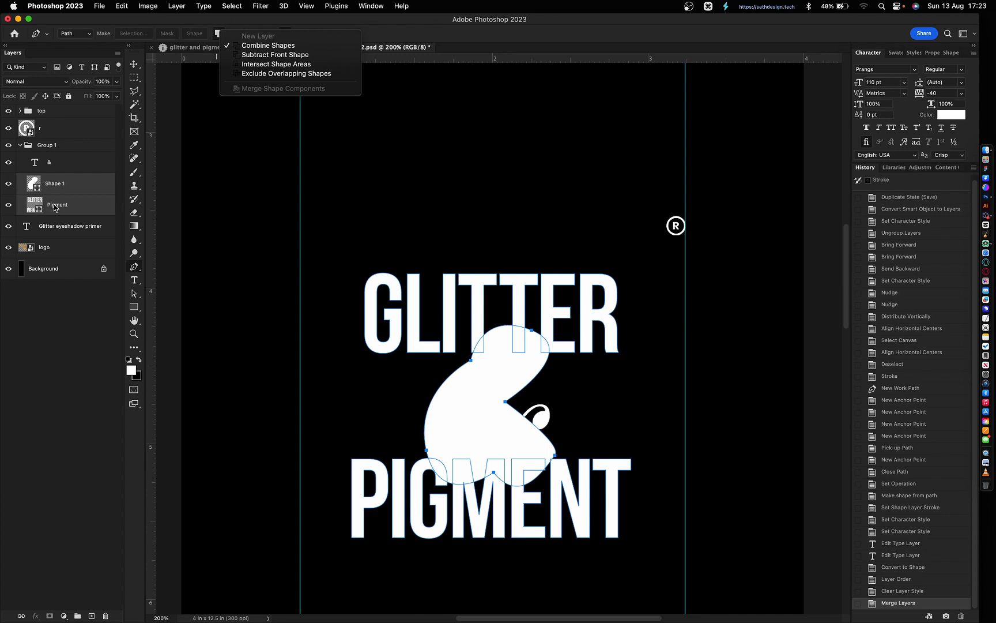
click(275, 54)
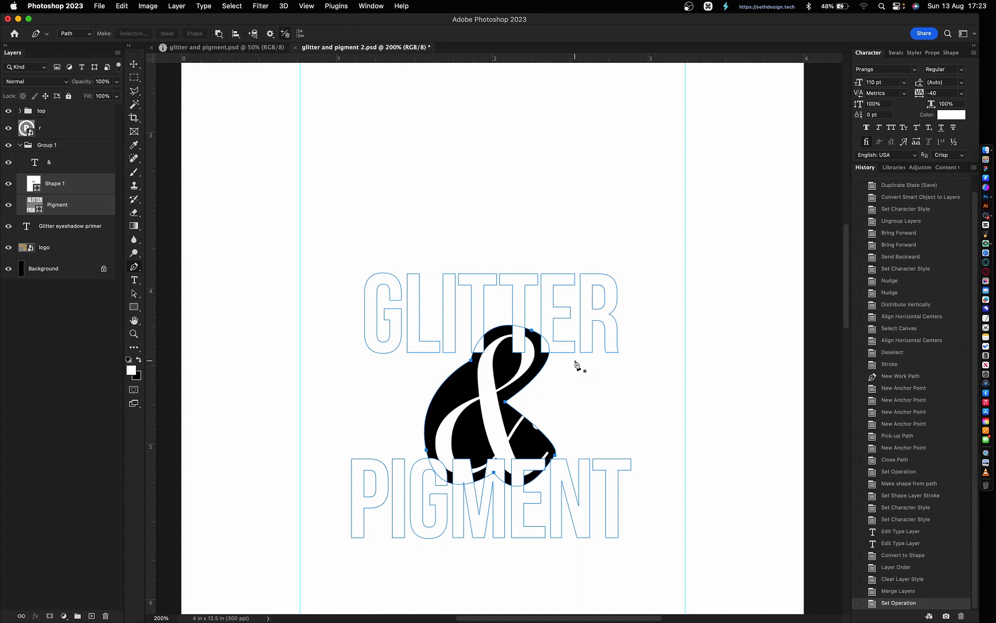
key(super+e)
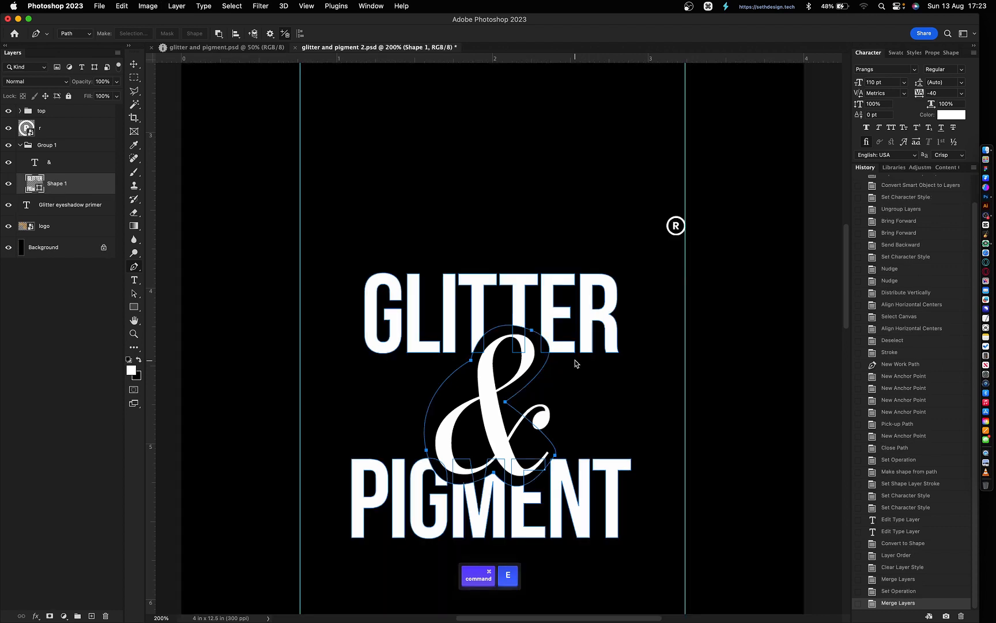
key(v)
click(353, 278)
click(449, 305)
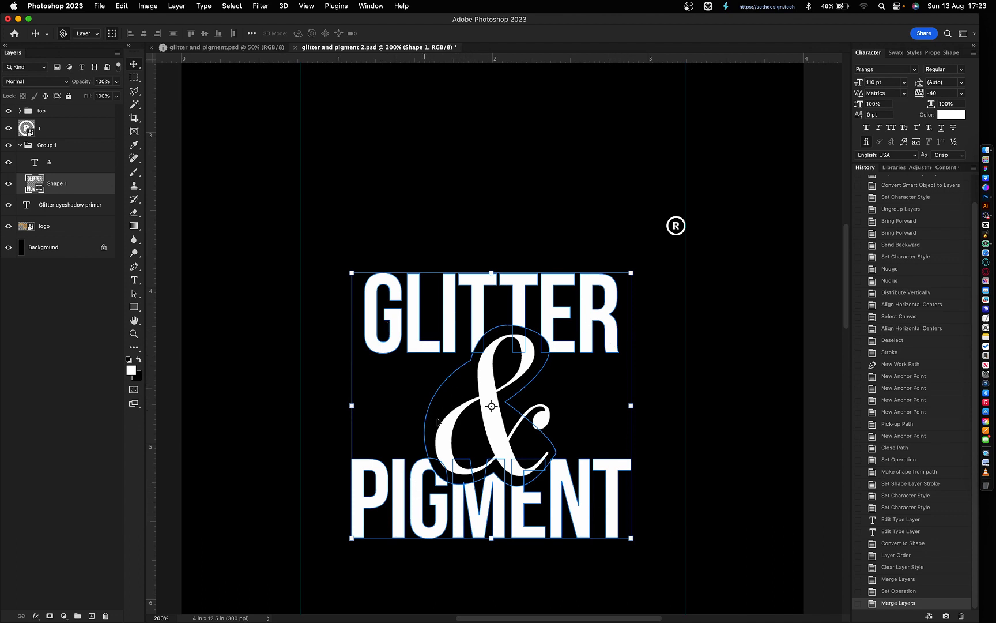
- Select the ampersand text layer and nudge it right, then back left
click(496, 425)
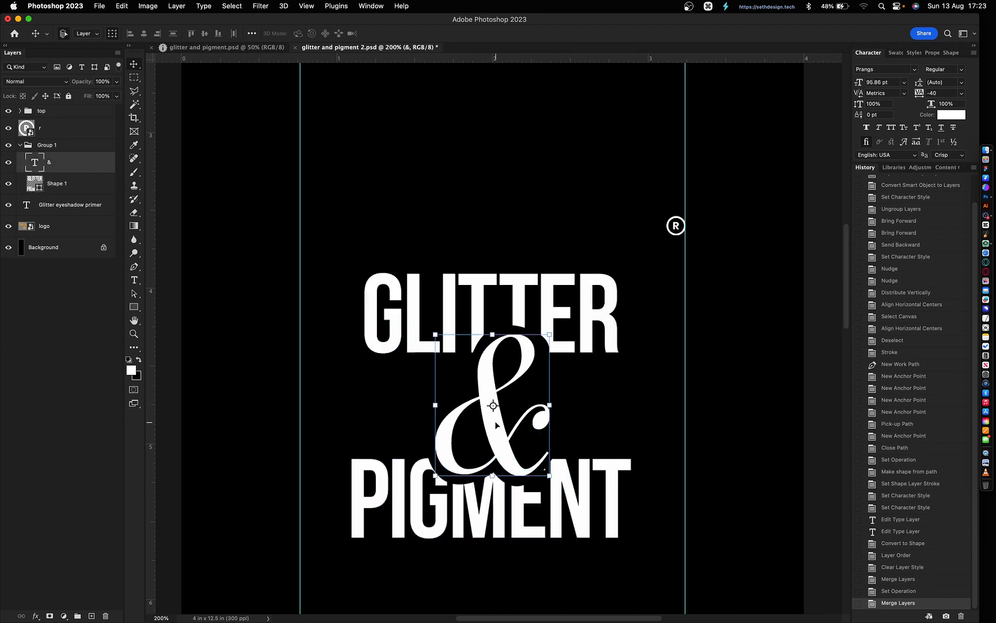
key(Right)
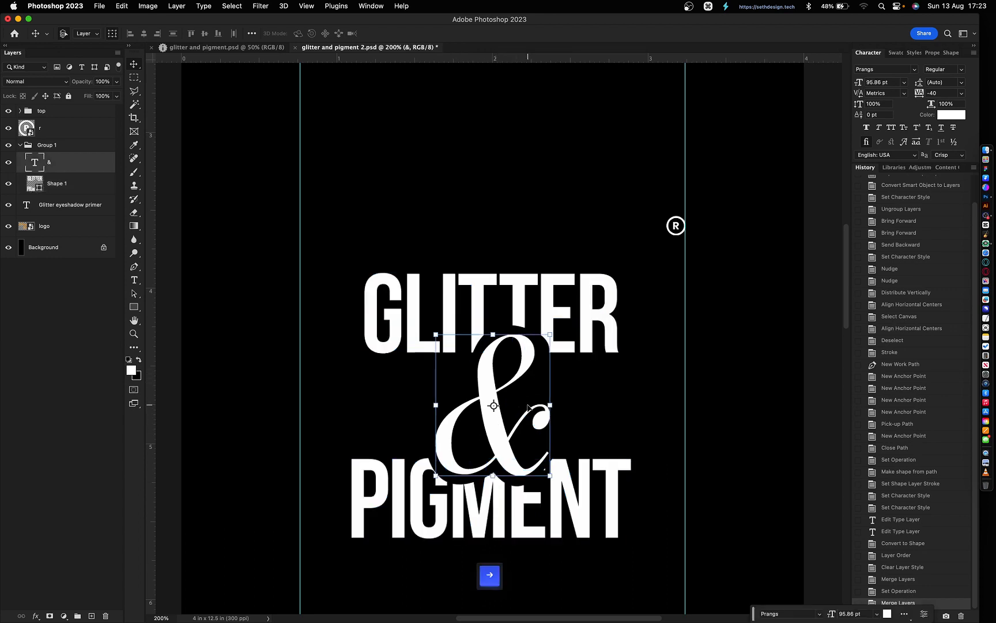
key(Left)
key(Left)
key(Left)
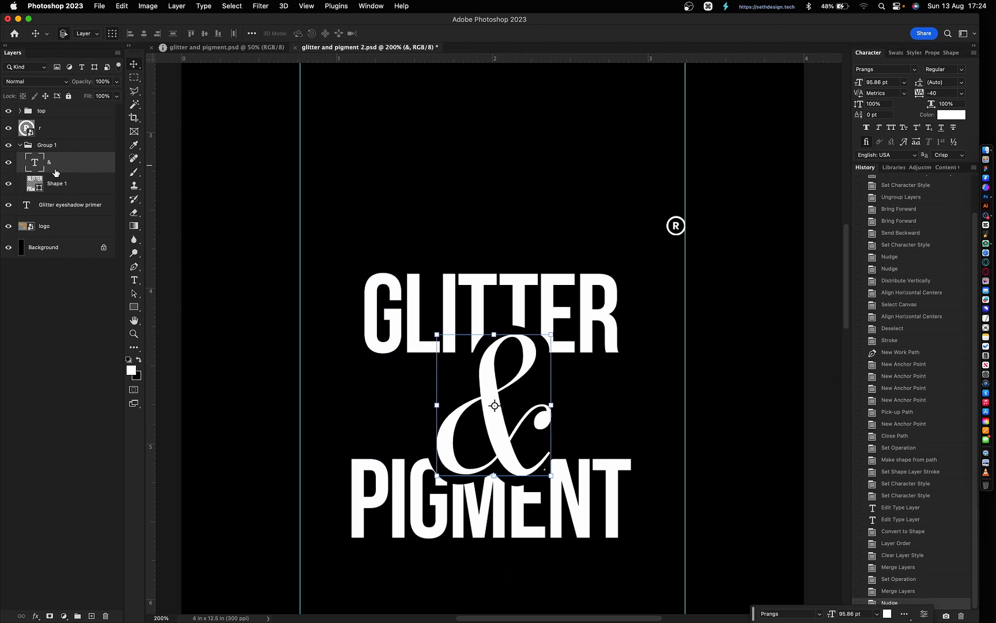
- Convert Group 1 into a smart object from its layer context menu
click(52, 148)
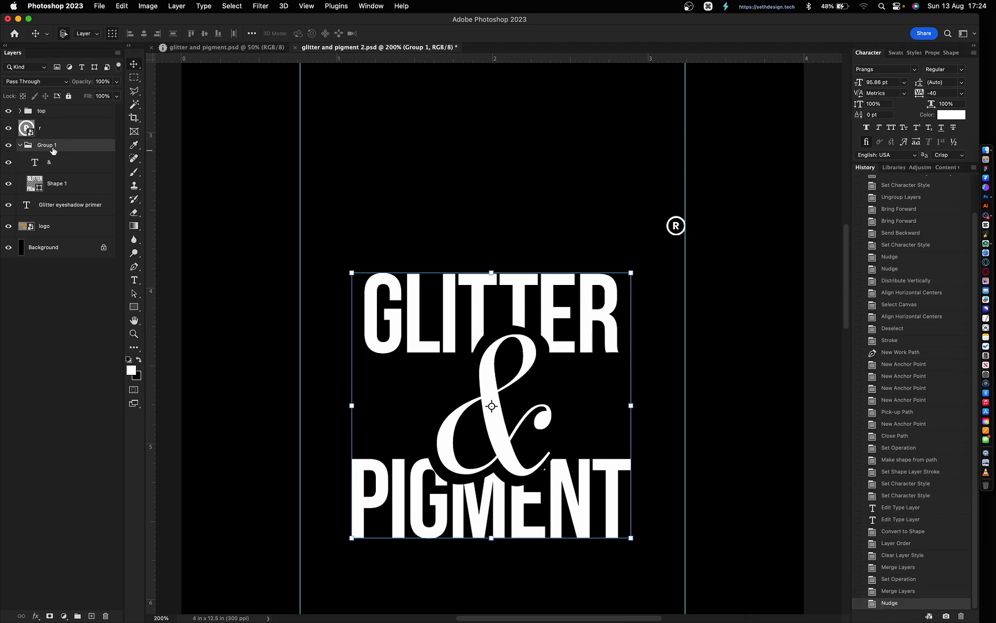
right_click(53, 150)
click(110, 273)
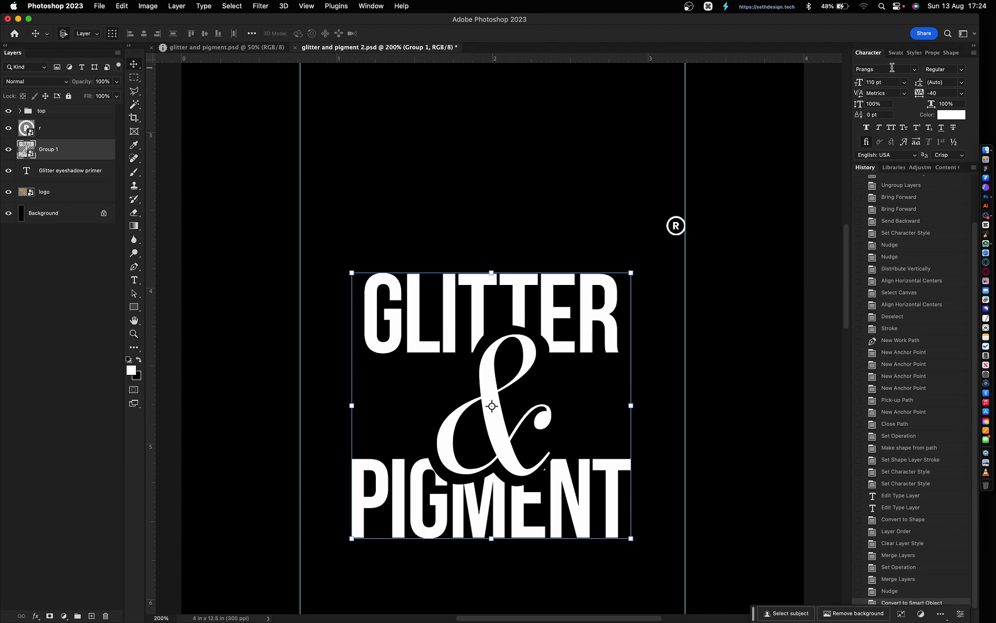
- In Group 1's layer styles, enable a gold Gradient Overlay and a Pattern Overlay, adjusting gradient opacity
double_click(85, 152)
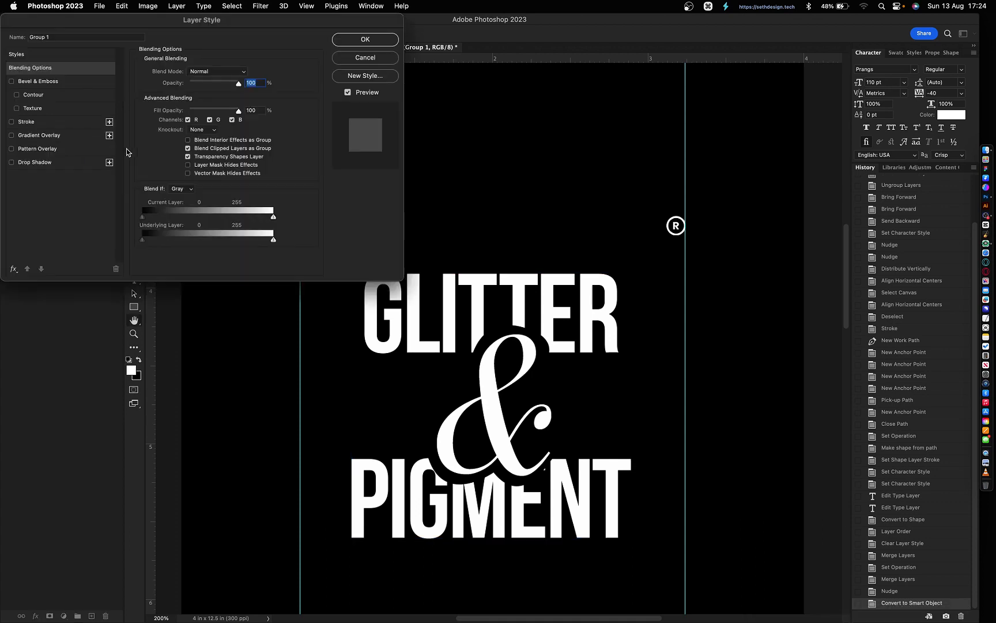
click(40, 135)
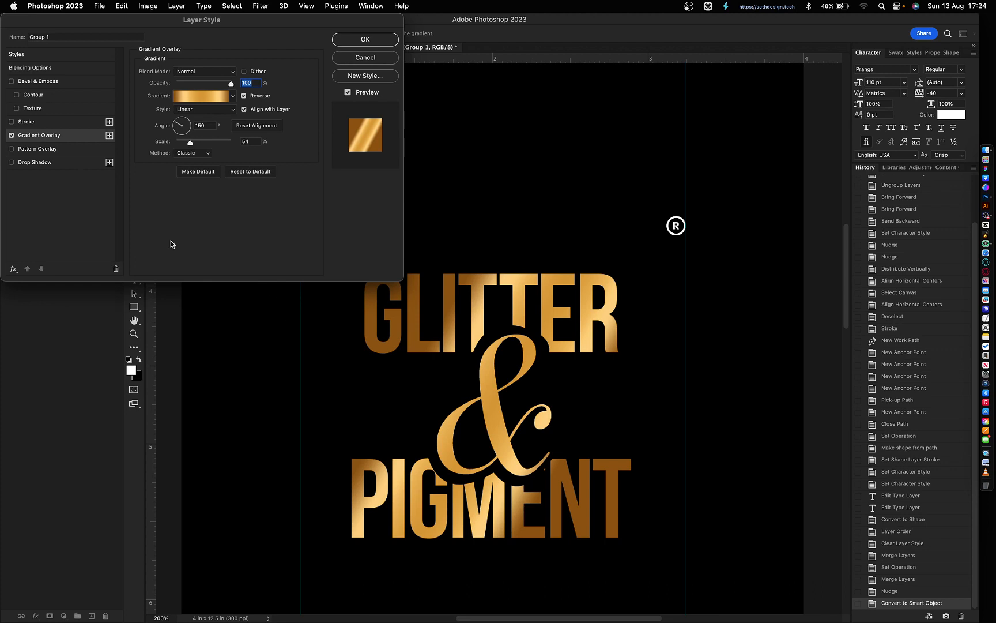
click(37, 149)
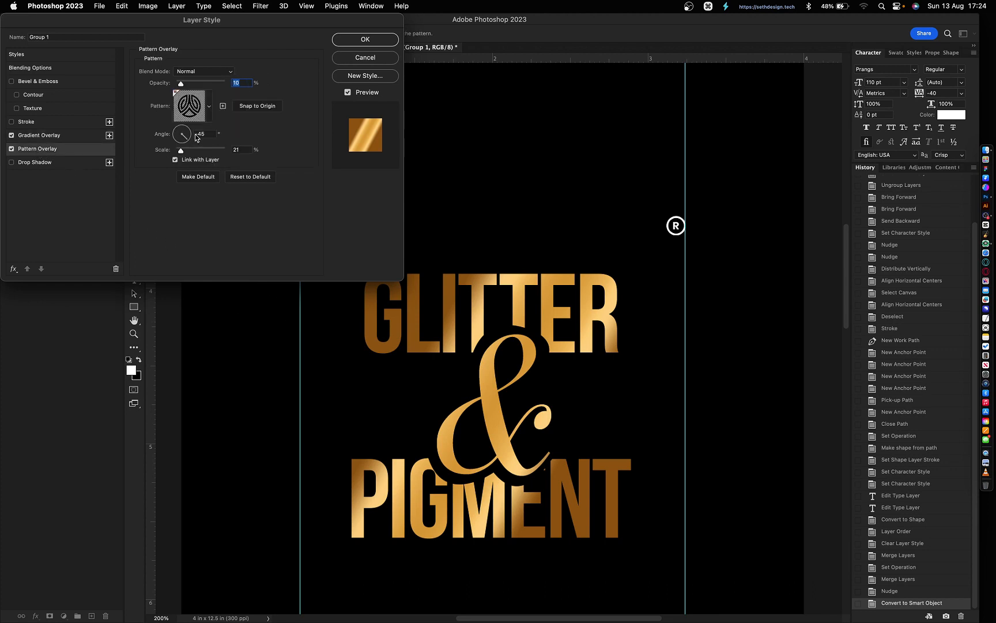
click(208, 120)
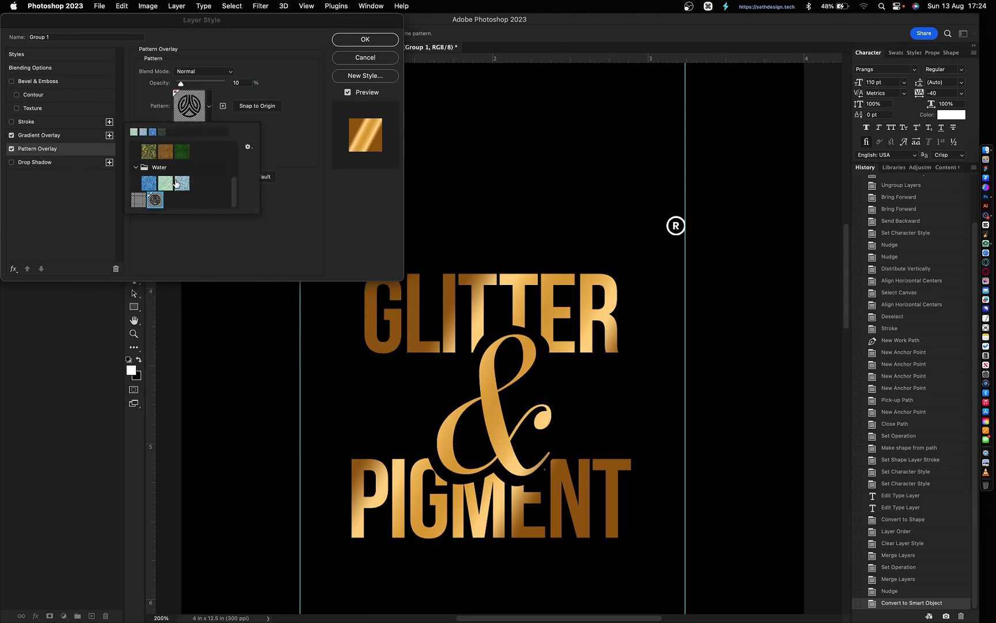
click(139, 200)
click(38, 135)
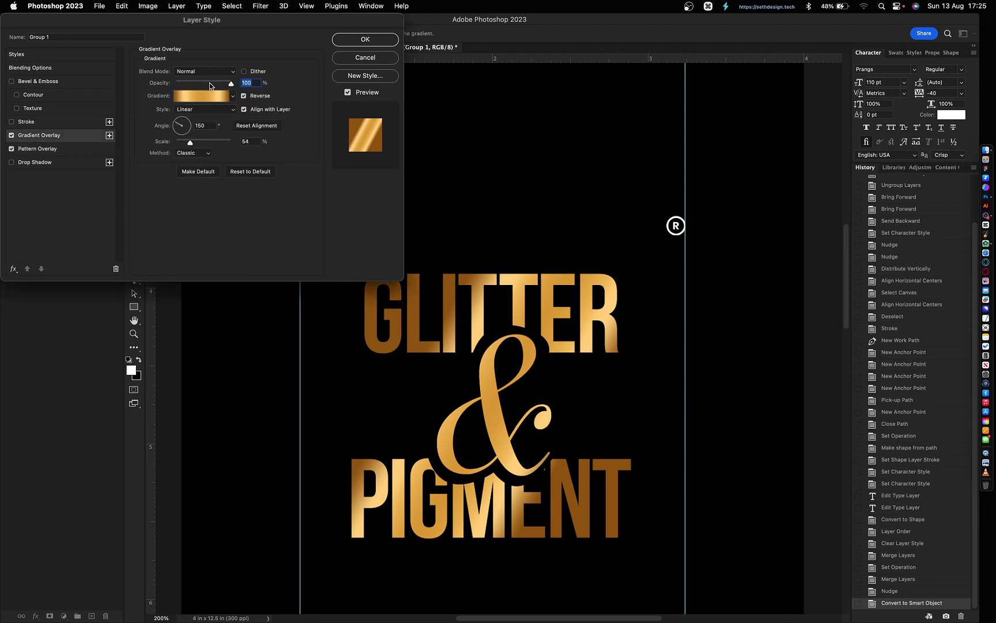
click(214, 82)
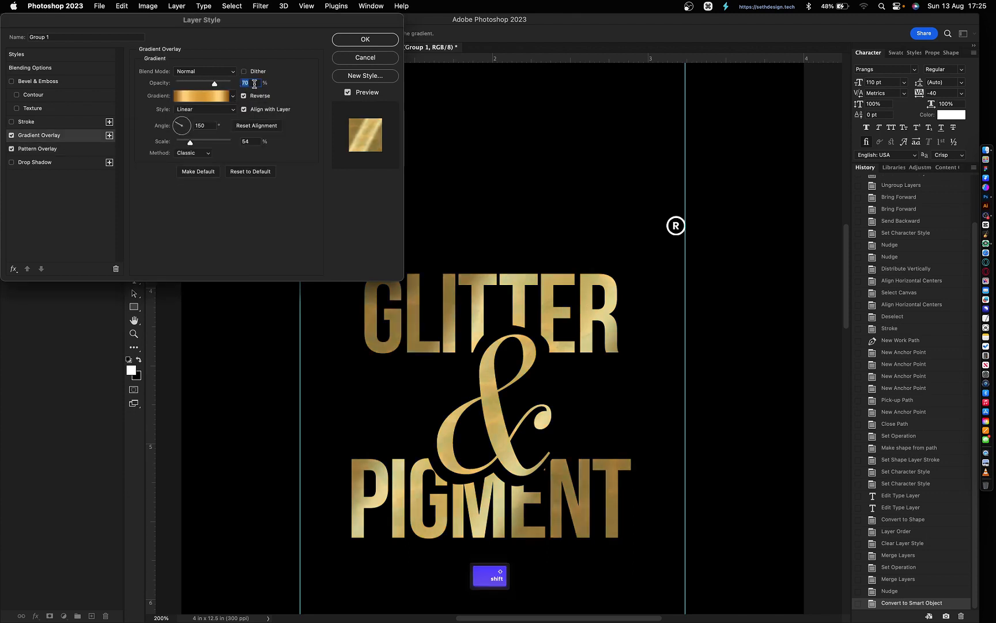
key(shift+Up)
- Set the Pattern Overlay to a green tree texture at full opacity and scale 30, then apply
click(63, 149)
key(super+equal)
key(super+equal)
key(super+equal)
key(super+equal)
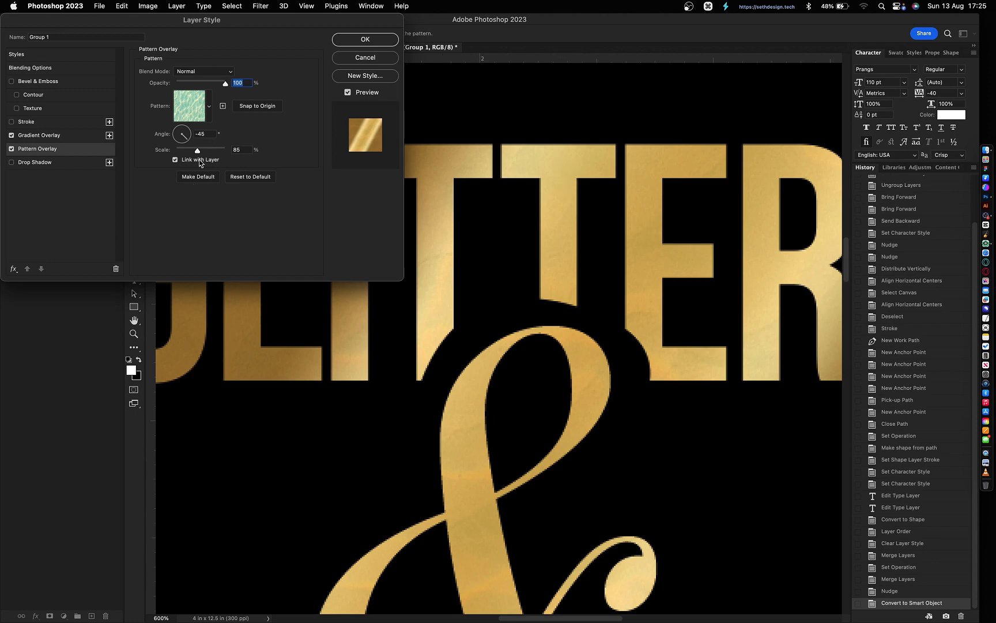
click(211, 150)
click(208, 108)
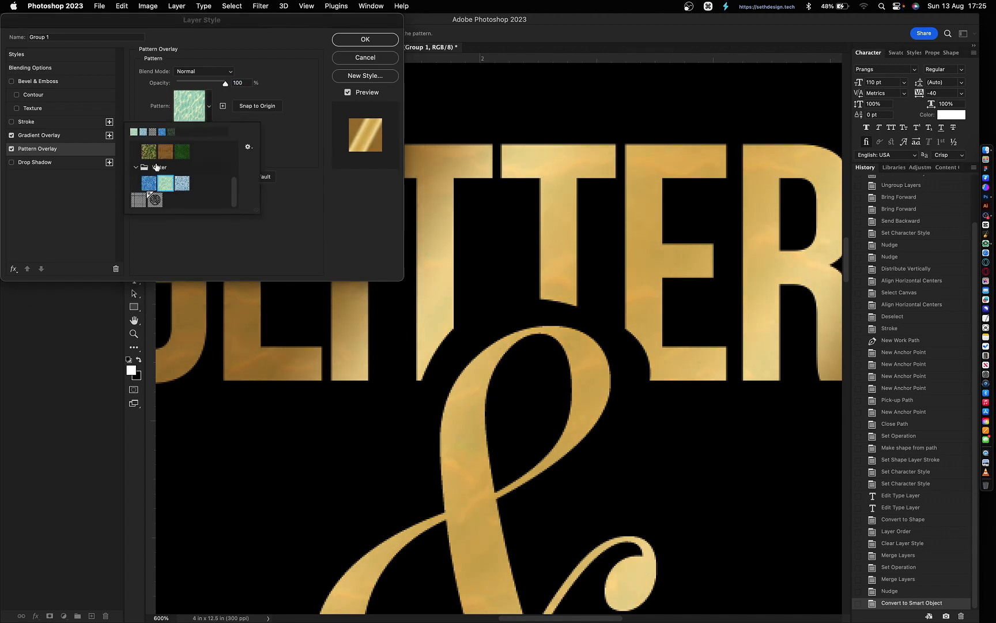
scroll(155, 167, up, 5)
click(201, 170)
click(289, 204)
key(shift+Down)
key(shift+Down)
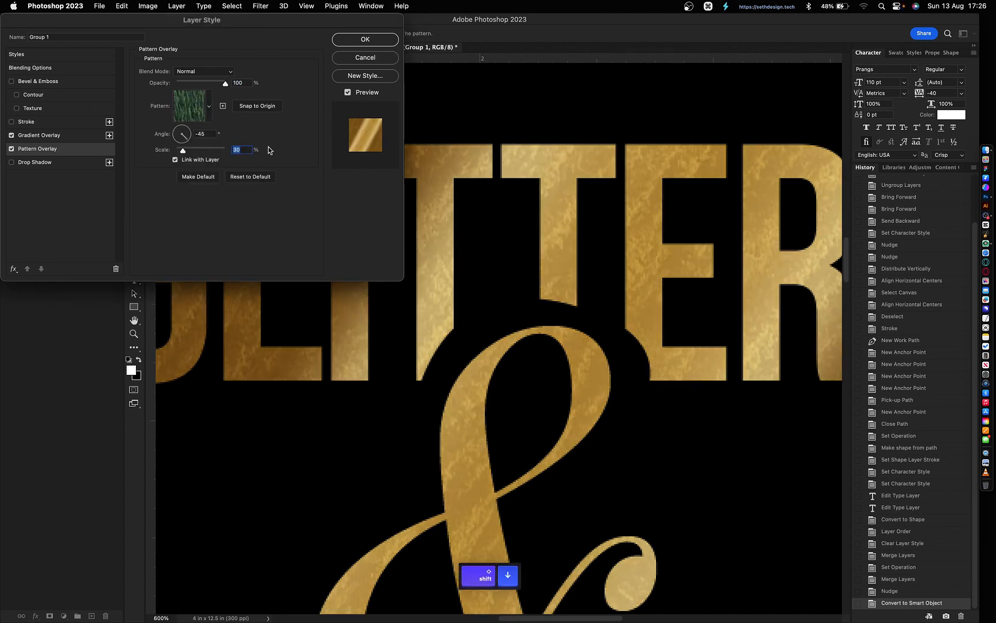
click(62, 139)
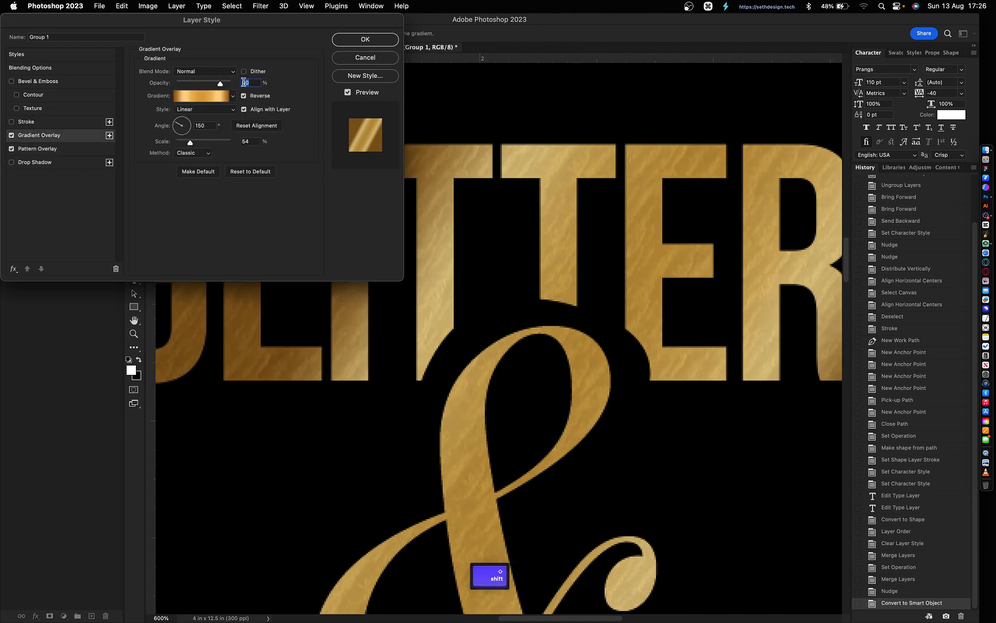
key(Return)
key(super+0)
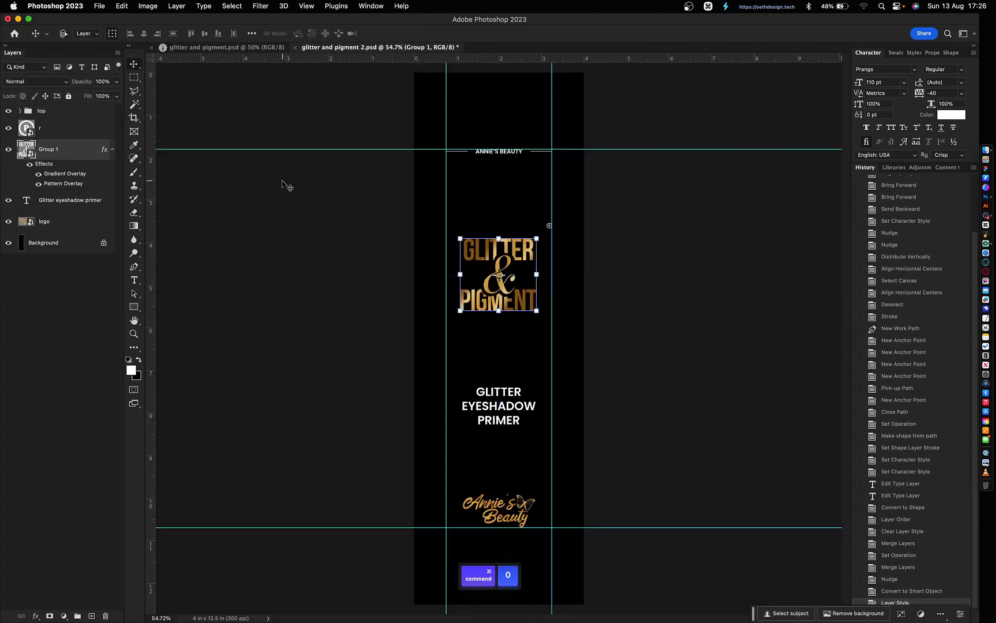
- Zoom in on the ampersand tail and NT of PIGMENT, then open Group 1's smart object contents
key(super+equal)
key(super+equal)
click(590, 165)
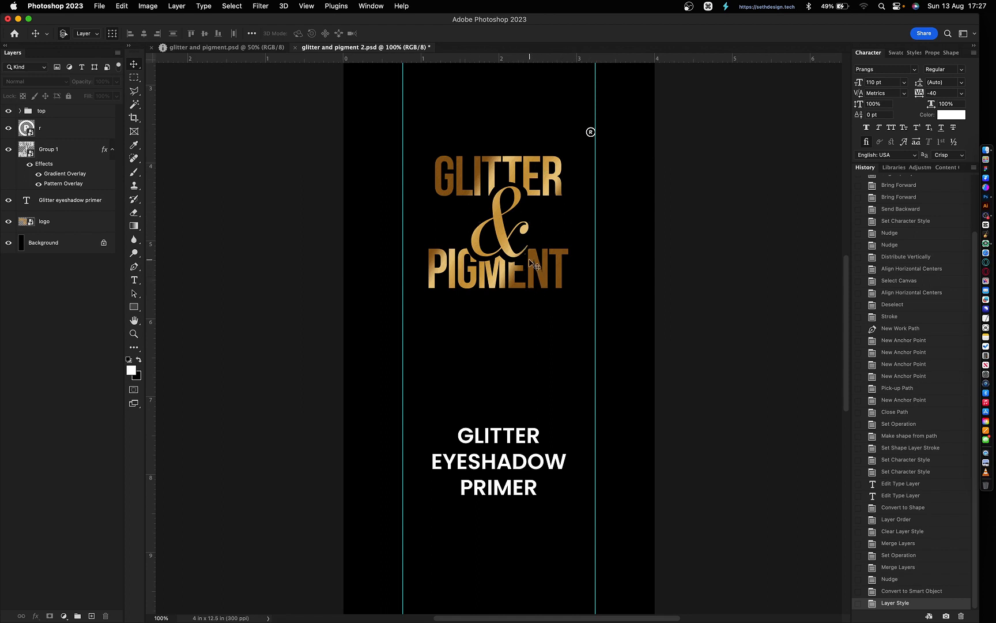
key(z)
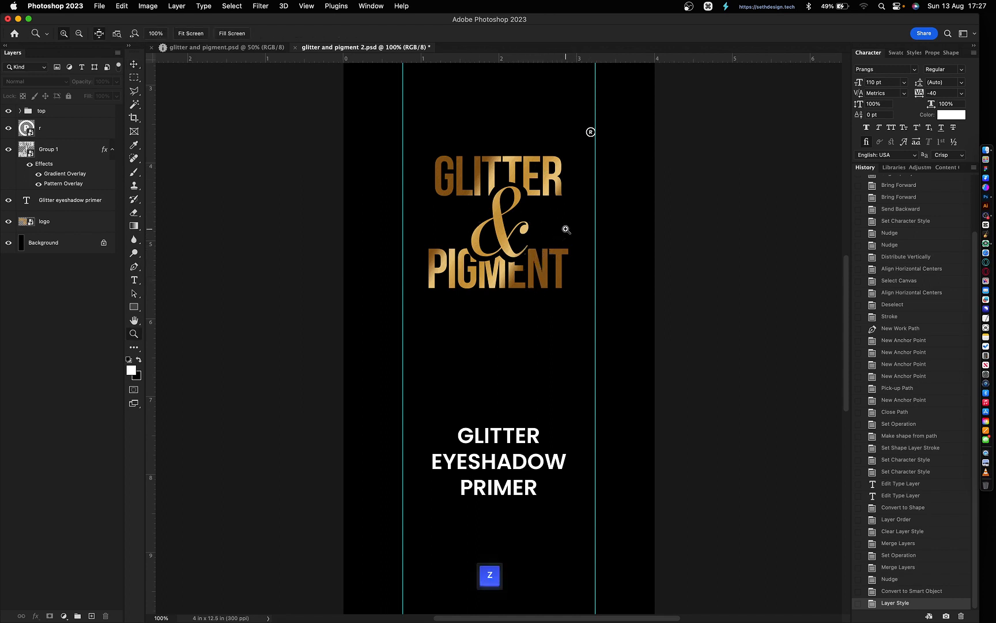
drag(565, 229, 498, 267)
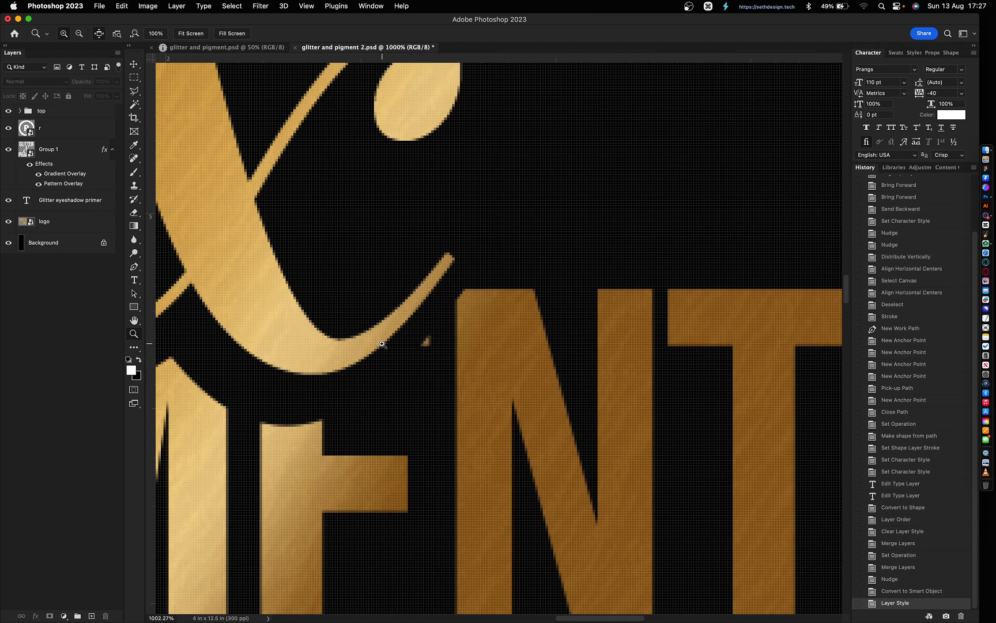
key(v)
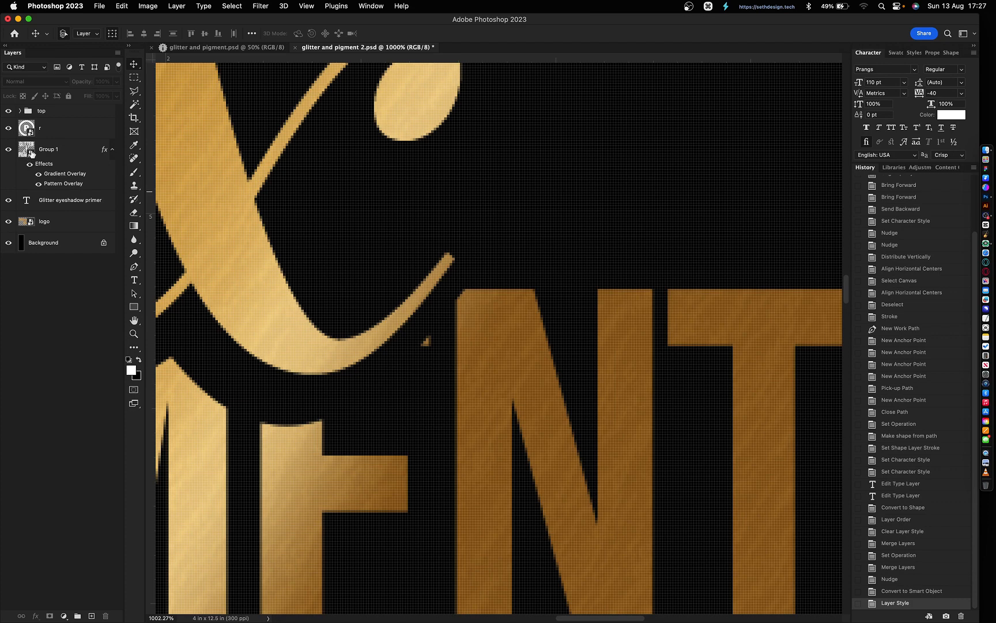
click(31, 155)
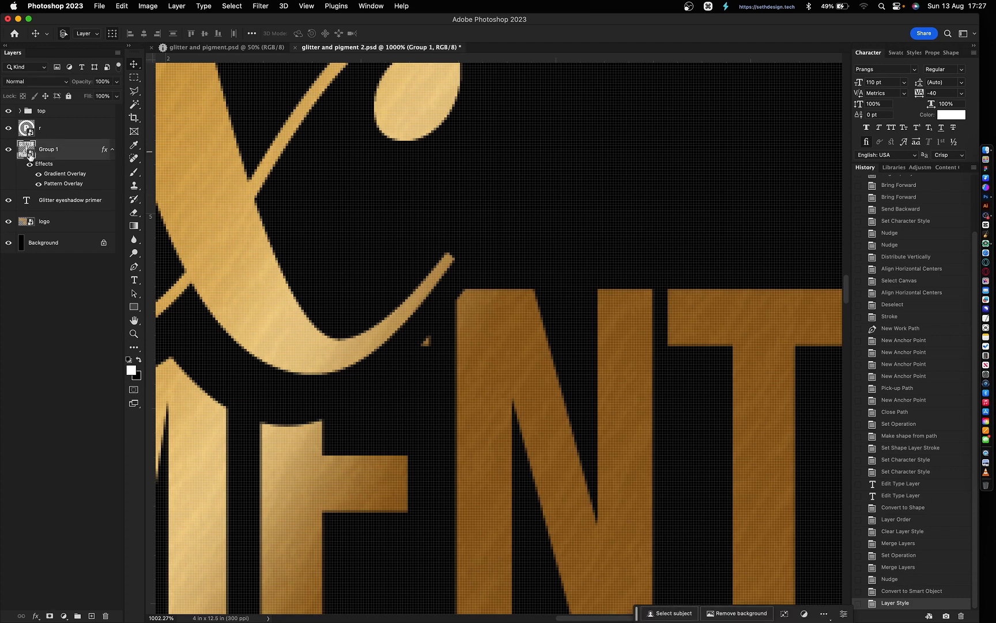
double_click(31, 154)
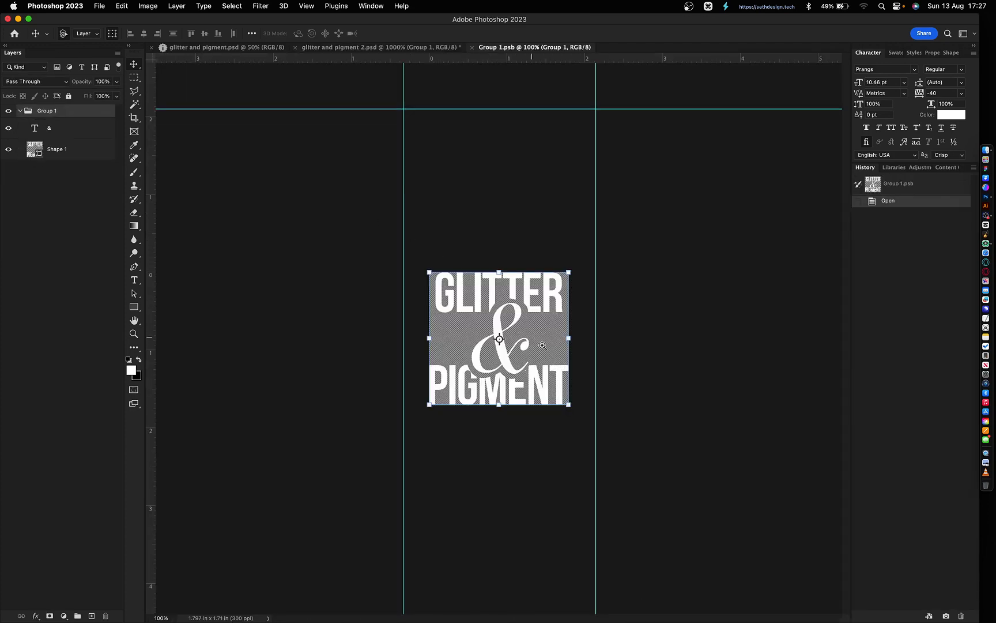
- Zoom into the ampersand's tail and set the path operation to Subtract Front Shape
key(z)
drag(512, 355, 542, 384)
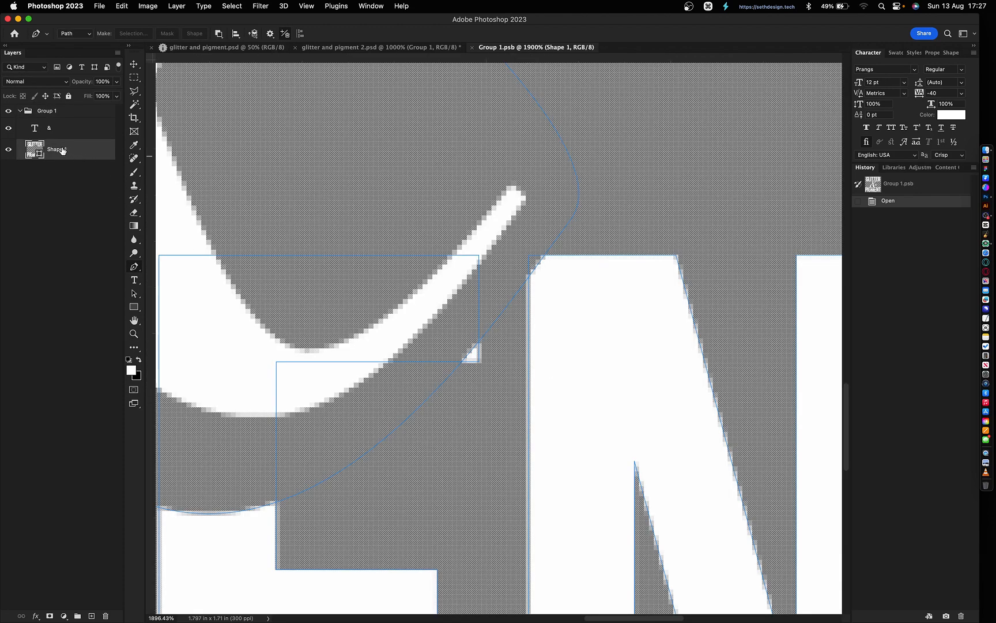
click(219, 34)
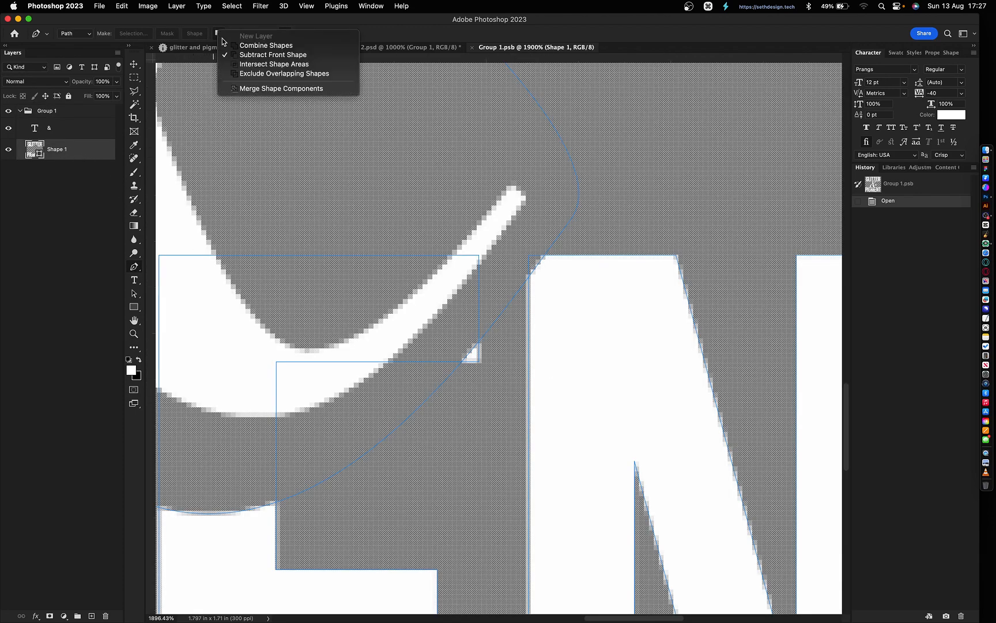
click(245, 56)
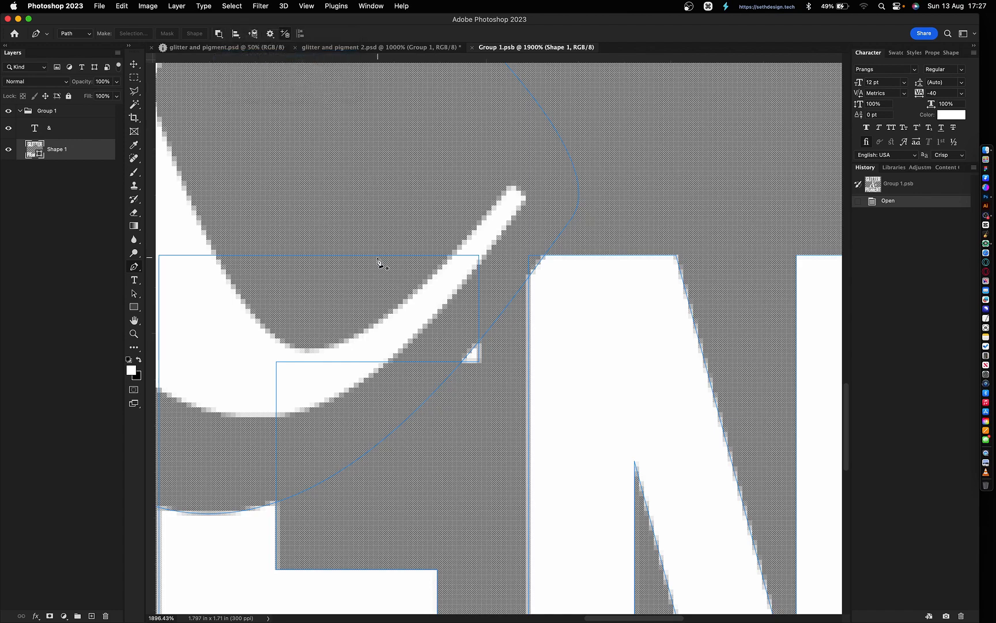
- Draw a closed subtracting outline around the stray sliver beside the ampersand's tail and preview the cut
click(437, 372)
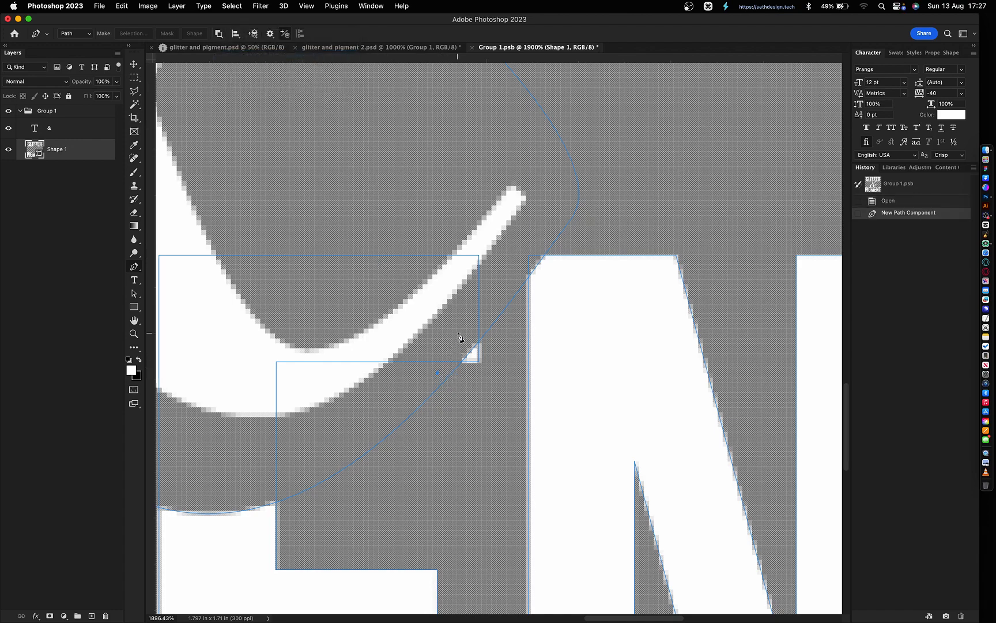
click(457, 333)
click(491, 333)
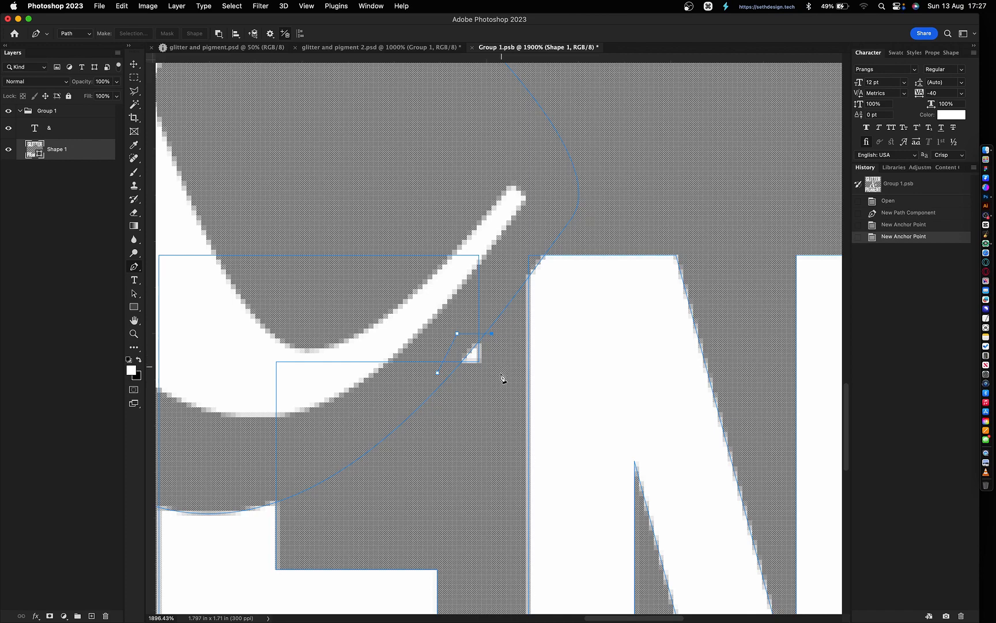
click(501, 367)
click(472, 402)
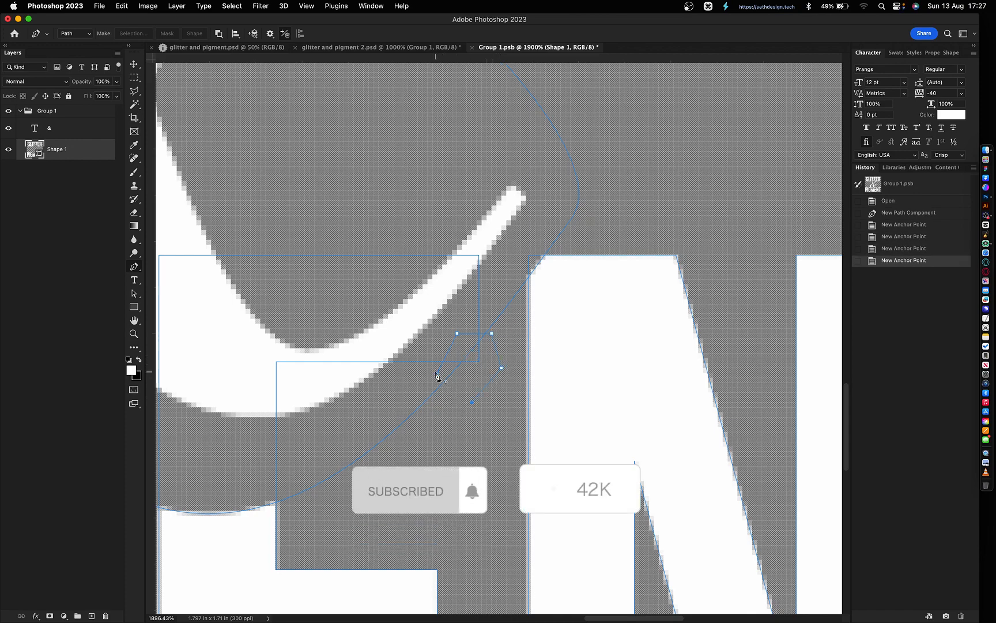
click(437, 373)
key(super+minus)
key(super+minus)
key(super+minus)
key(super+minus)
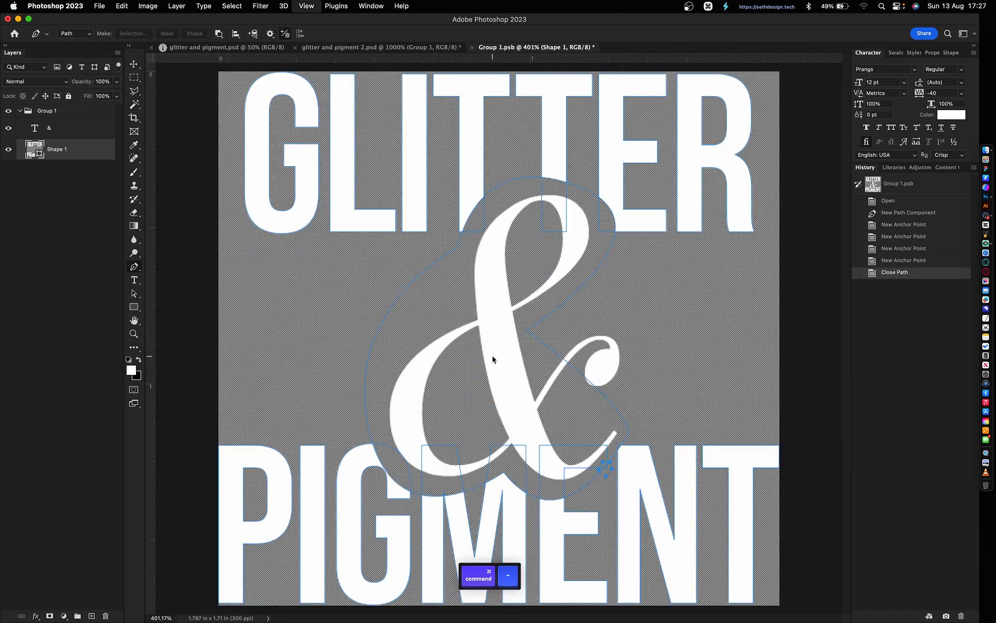
key(v)
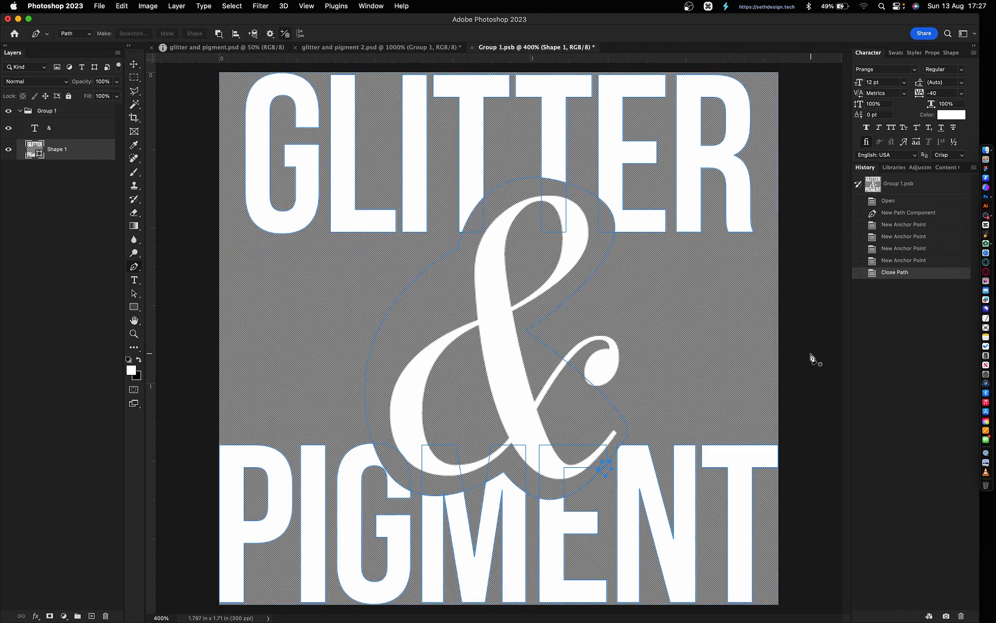
key(v)
click(814, 357)
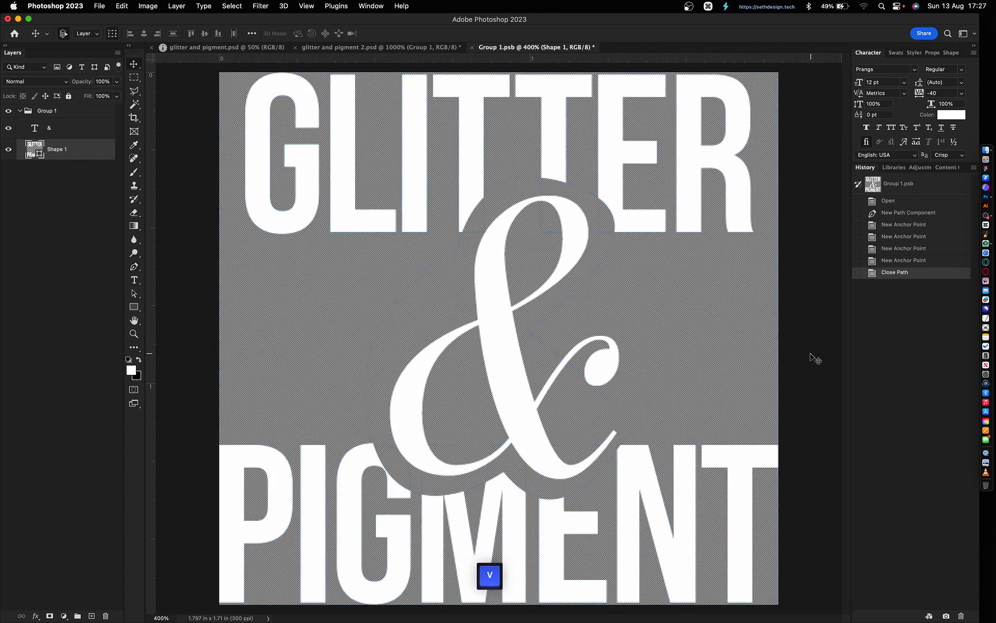
- Copy the ® layer r from glitter and pigment 2.psd into Group 1.psb and move it beside GLITTER
click(346, 49)
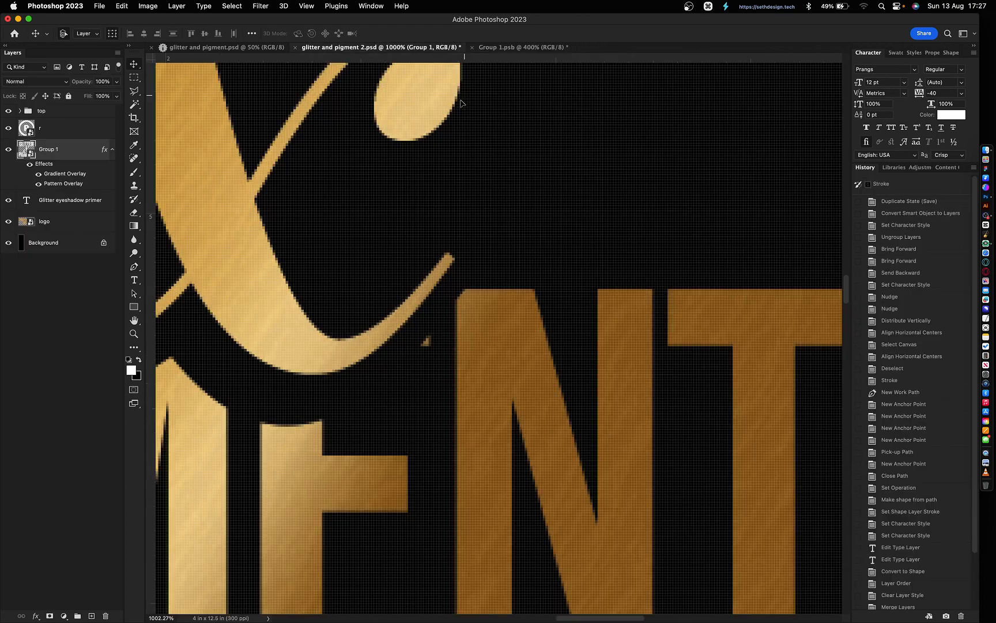
key(super+0)
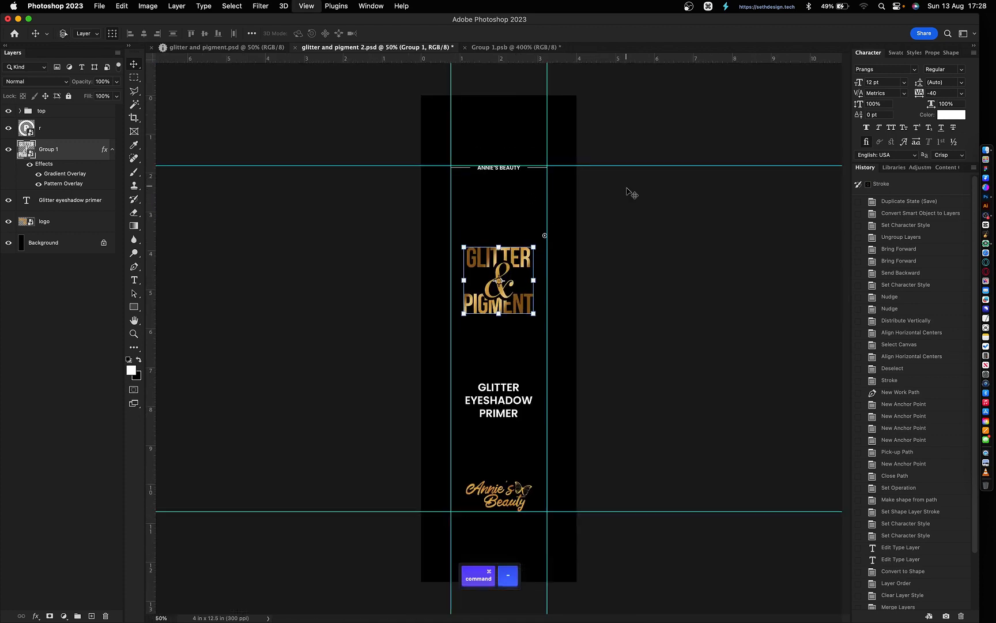
click(63, 133)
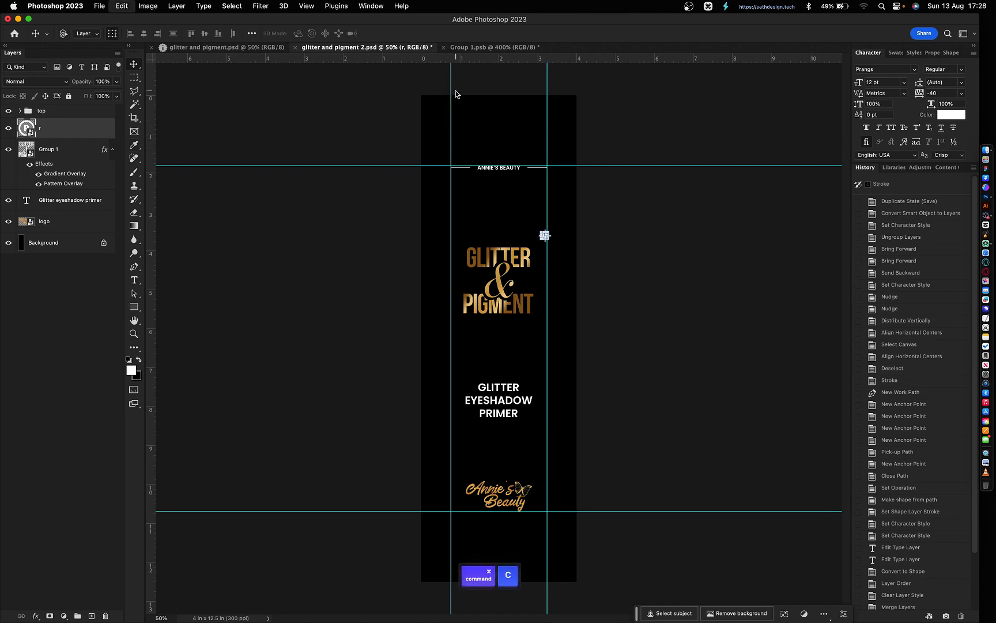
click(515, 51)
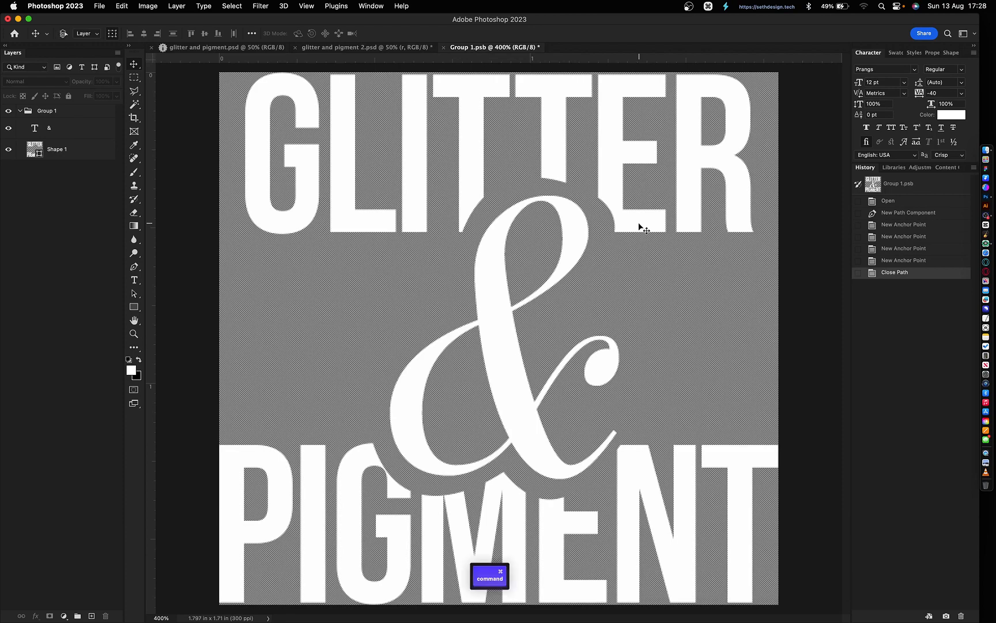
key(super+j)
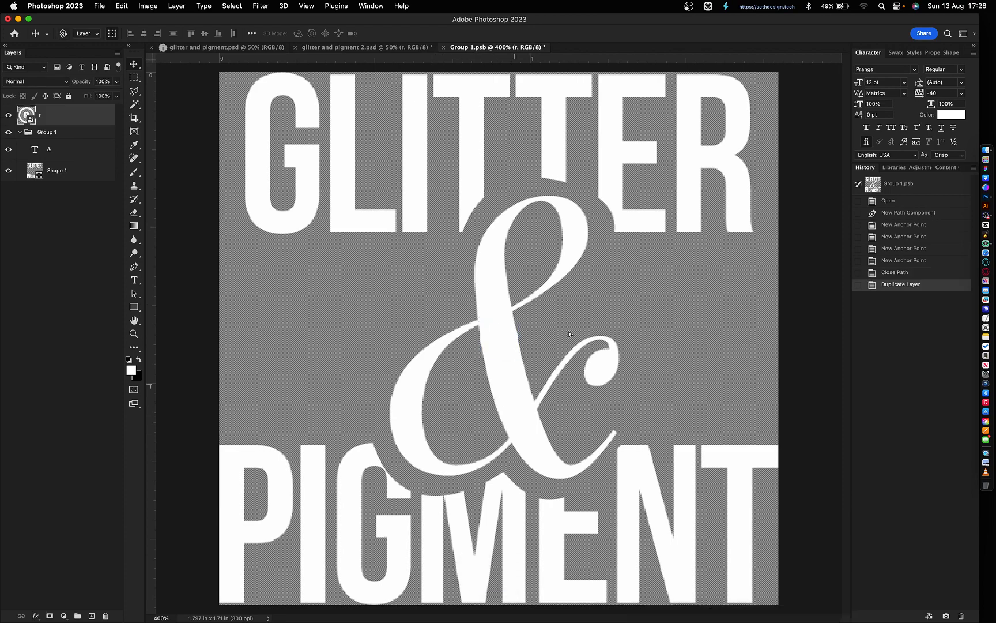
drag(569, 334, 721, 172)
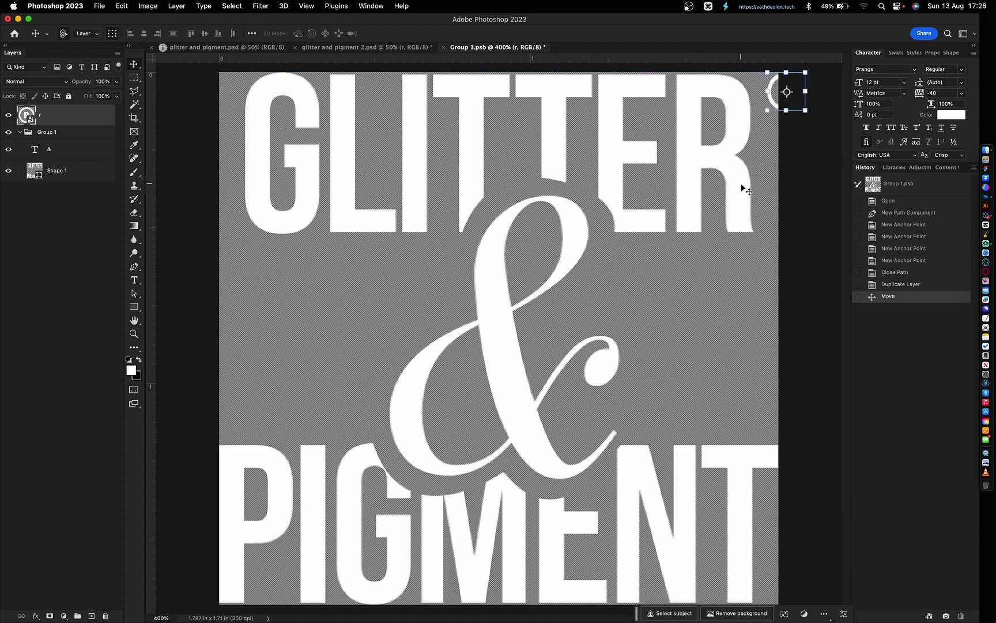
key(super+minus)
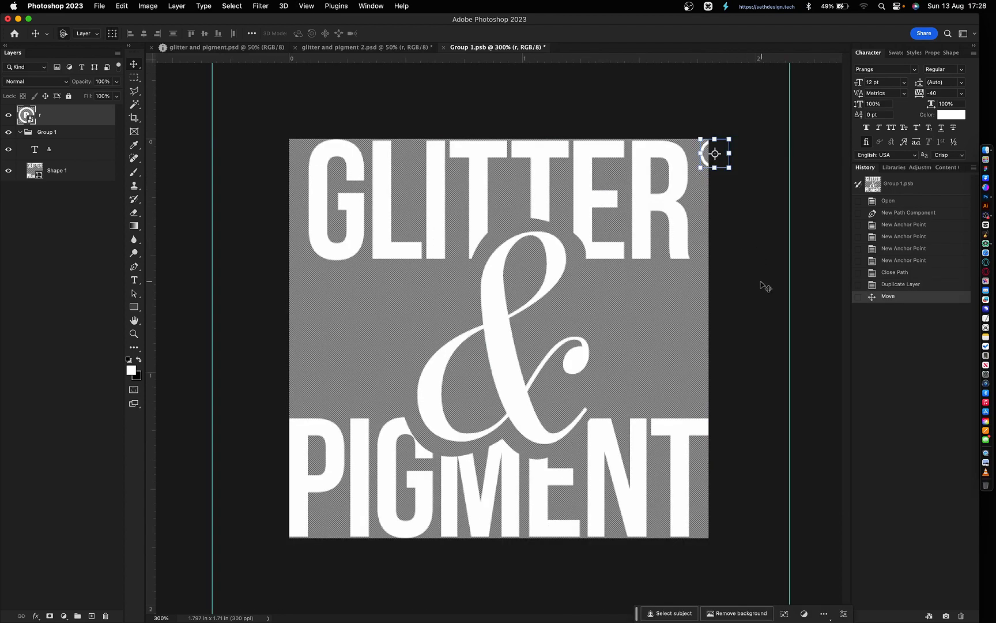
key(c)
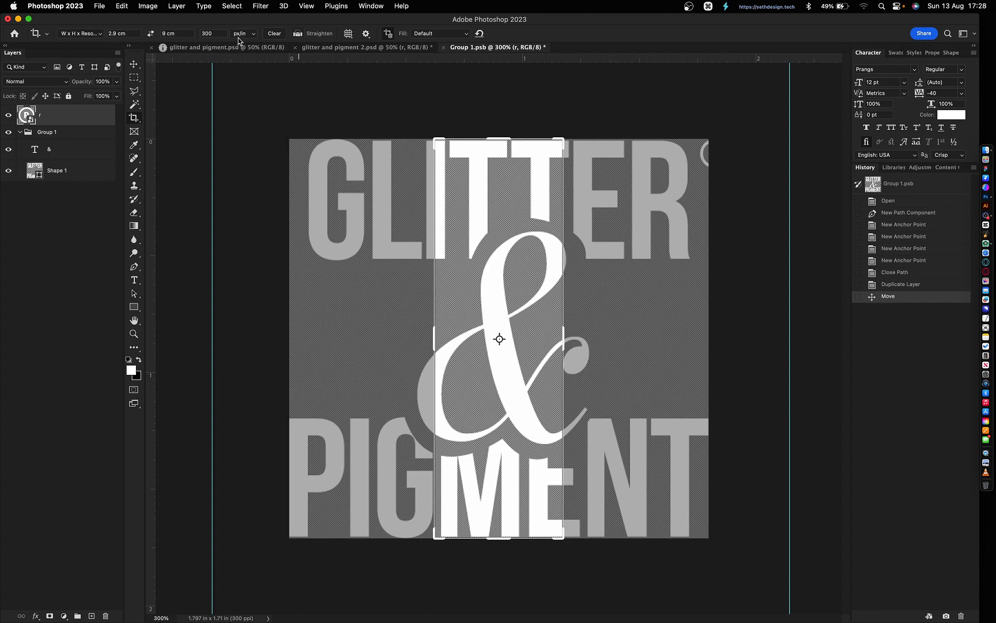
- Expand the canvas evenly from its centre to about 2.47 in wide and 2.45 in tall
key(Escape)
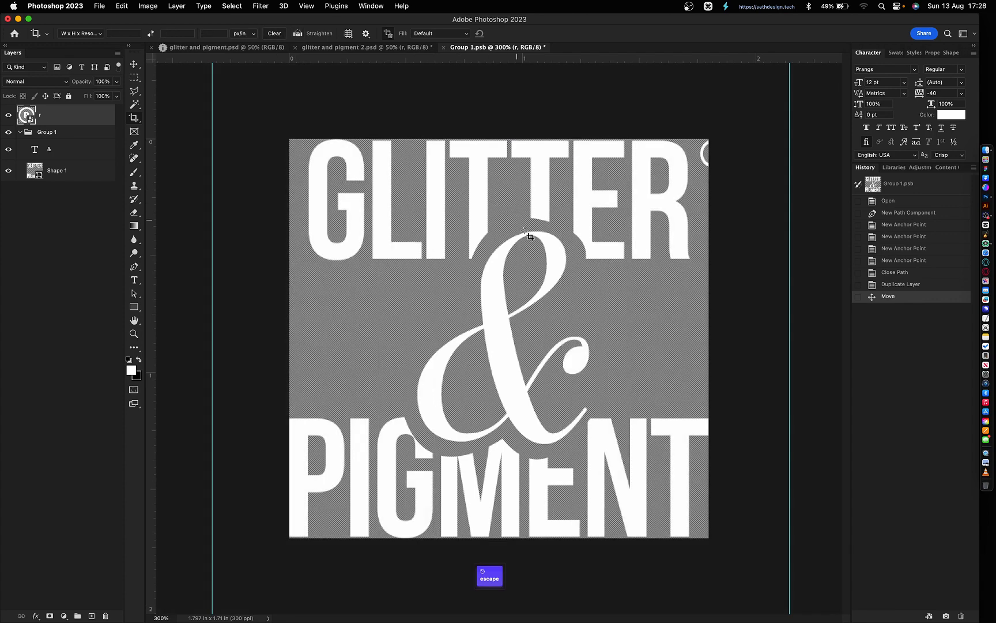
click(541, 271)
key(super+minus)
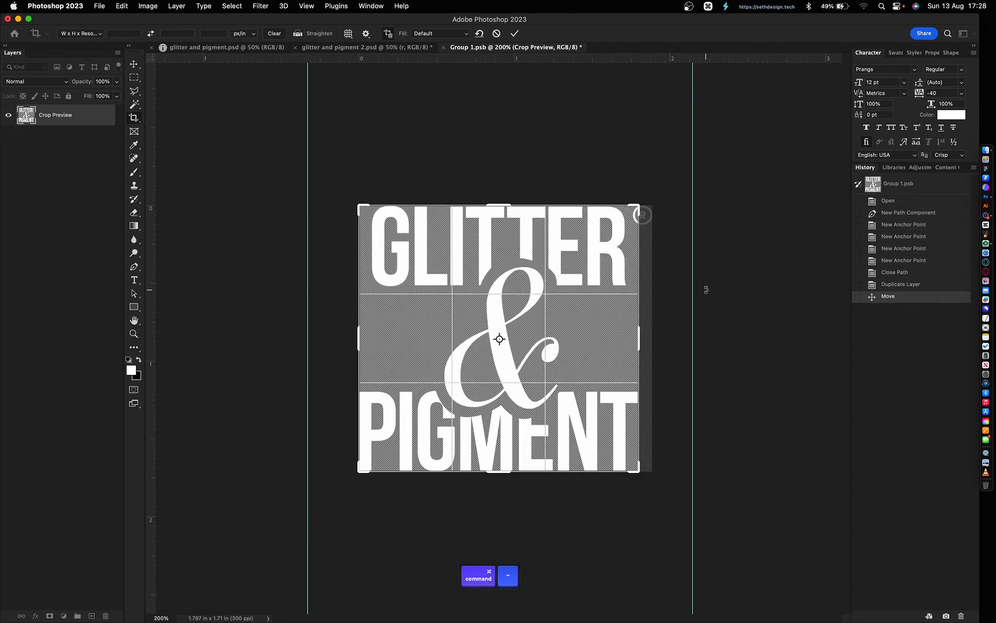
key(alt)
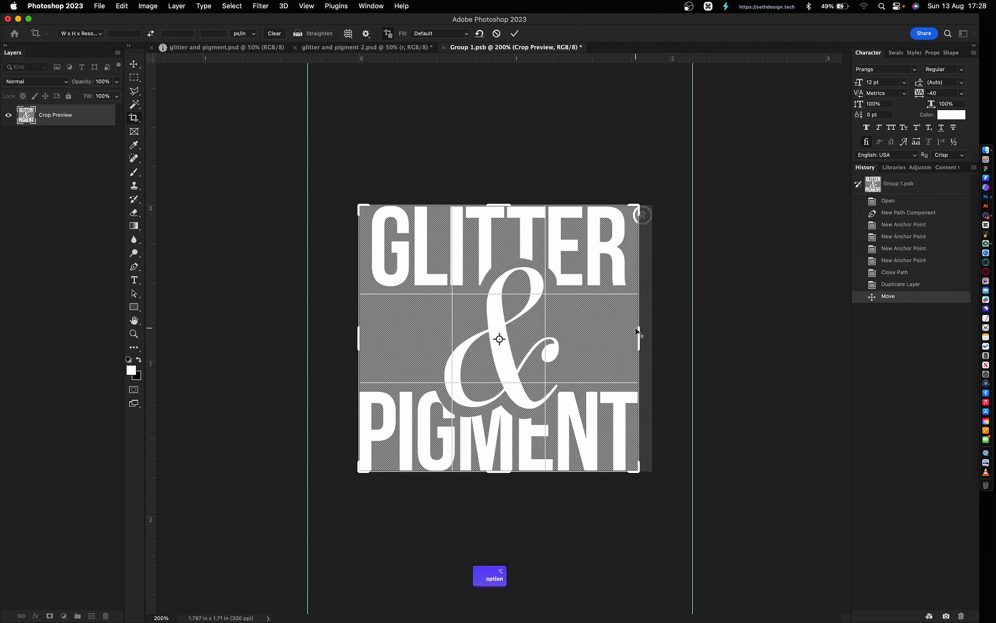
drag(640, 330, 694, 328)
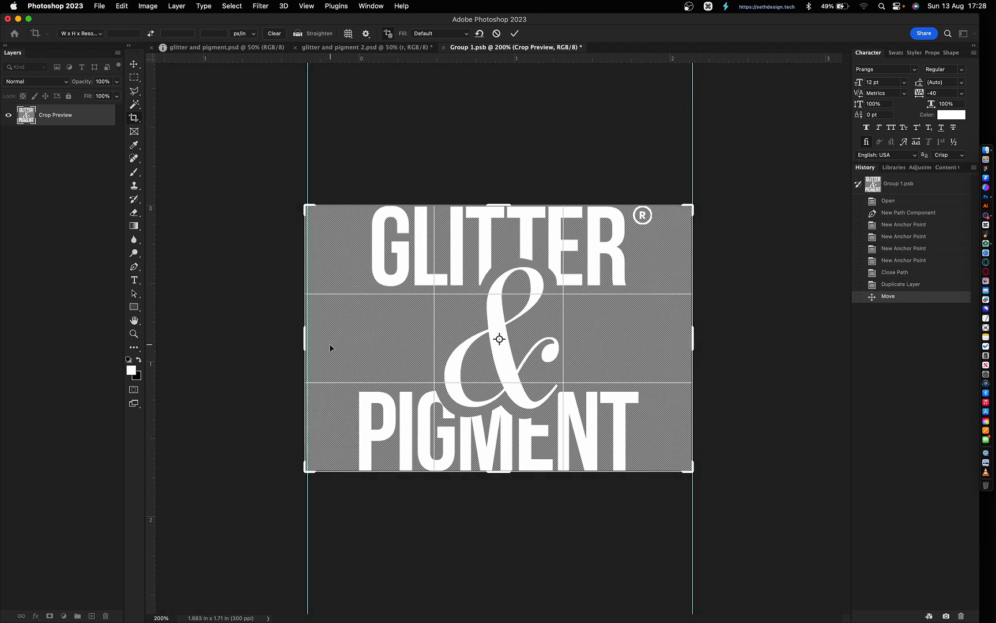
drag(300, 345, 304, 344)
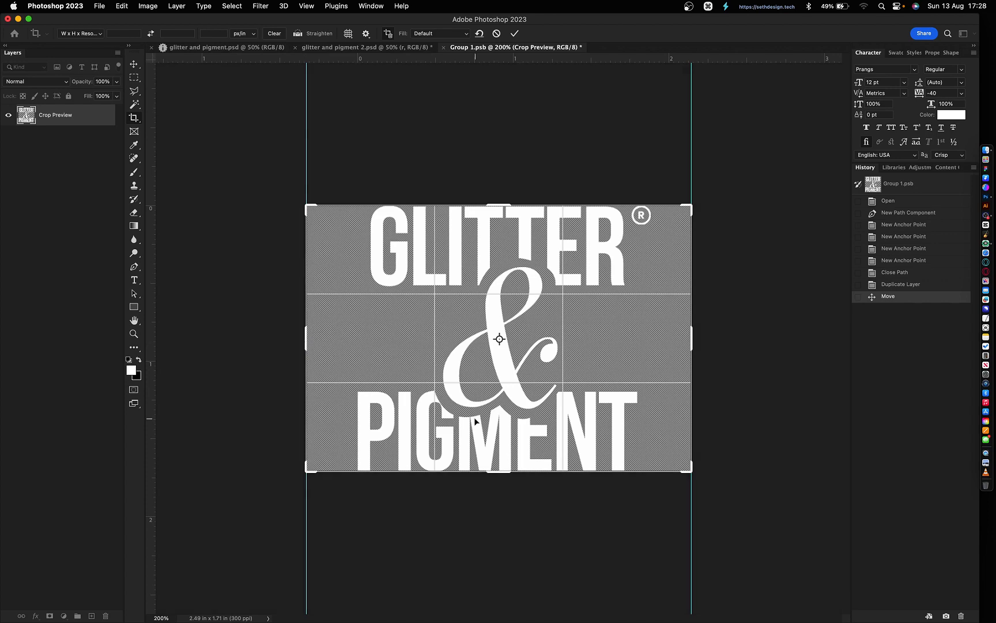
drag(500, 473, 503, 544)
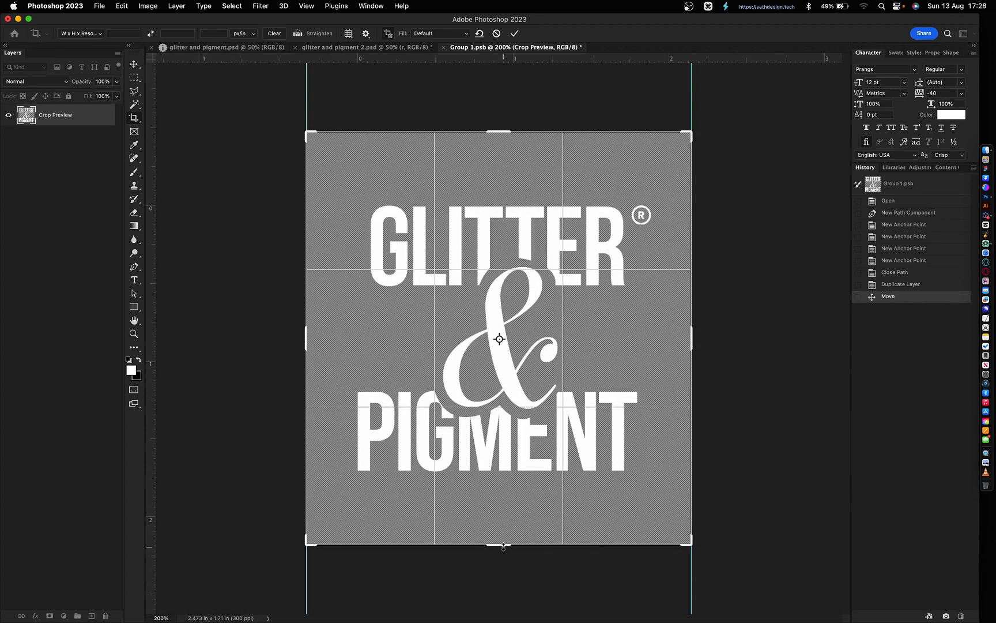
key(Return)
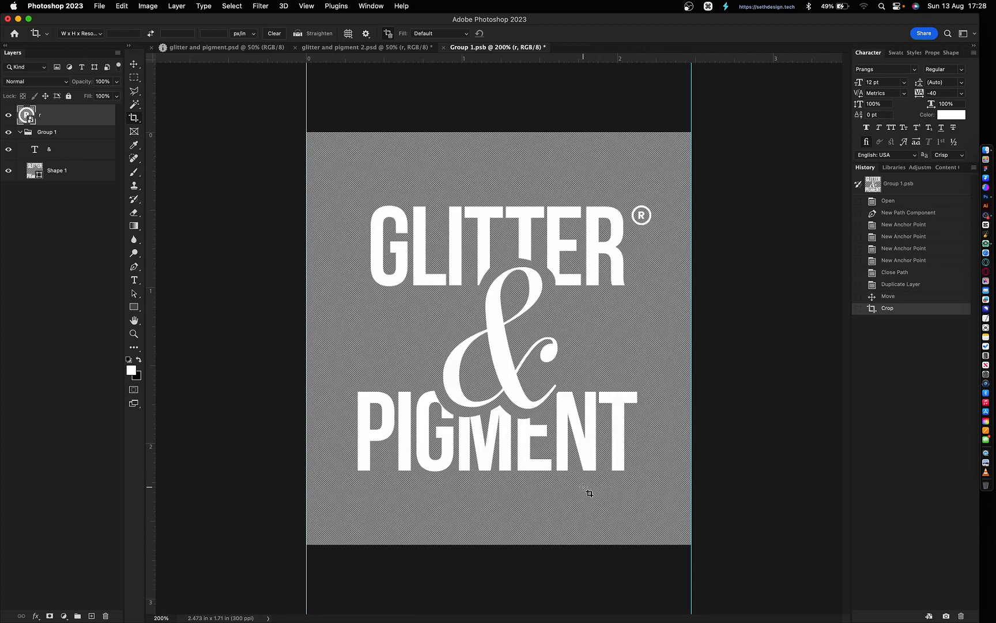
- Nudge the ® mark up and to the right with the arrow keys
key(v)
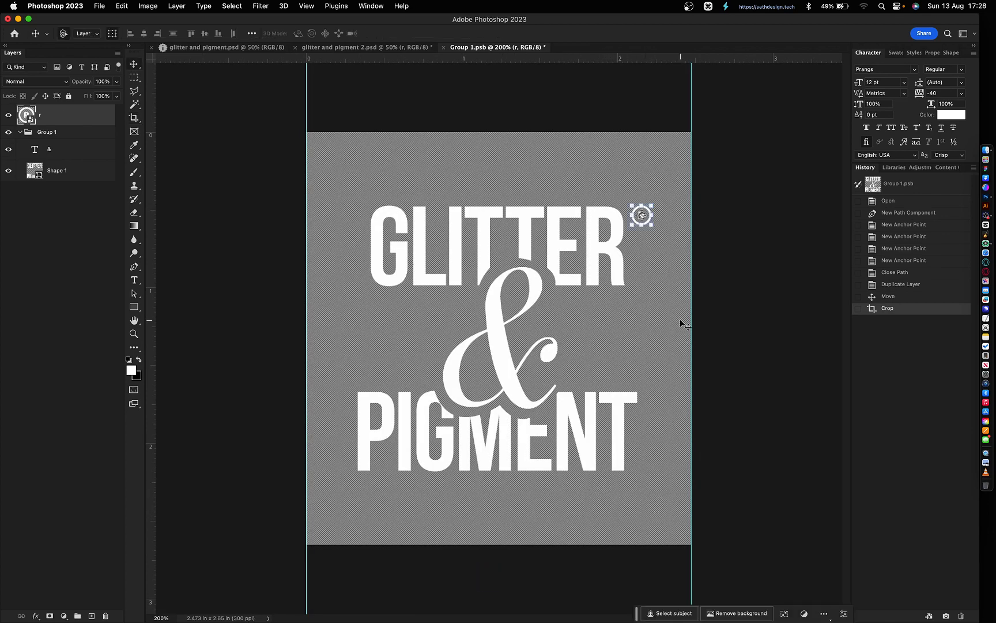
key(shift+Up)
key(shift+Up)
key(shift+Up)
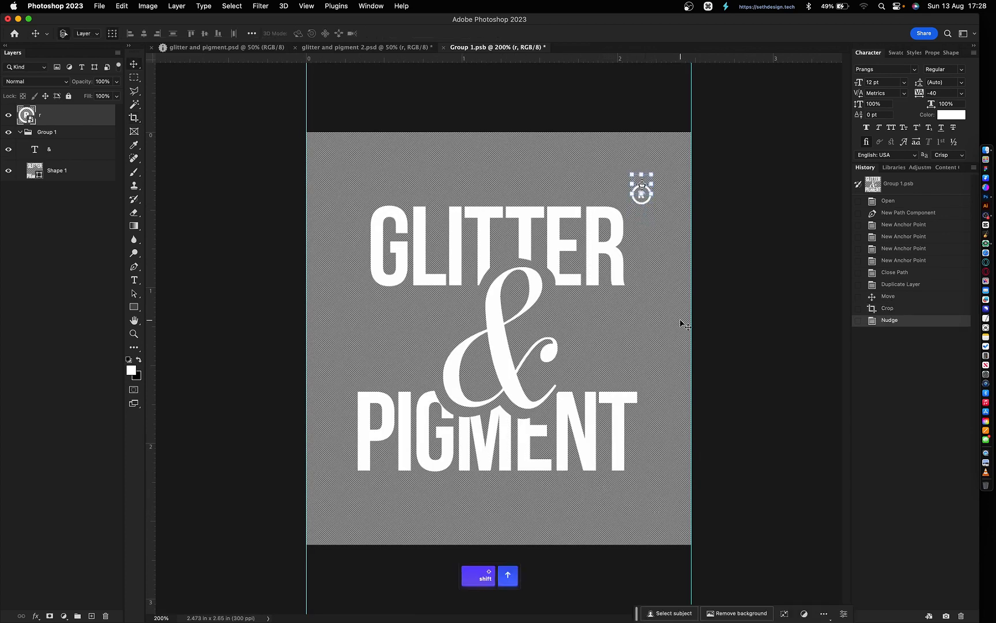
key(shift+Right)
key(shift+Right)
key(shift+Right)
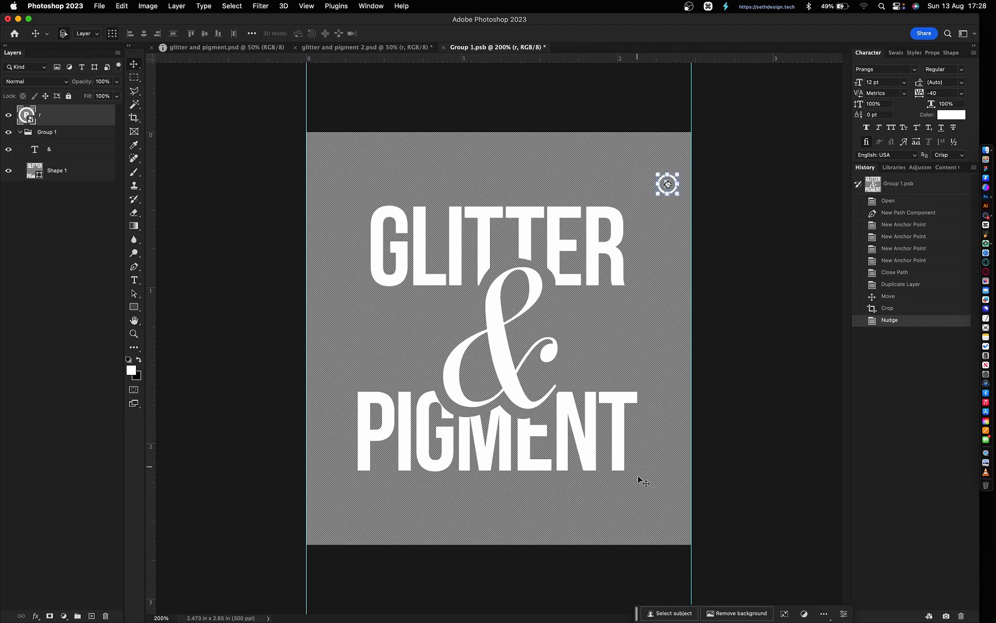
key(shift+Up)
key(shift+Up)
key(shift+Up)
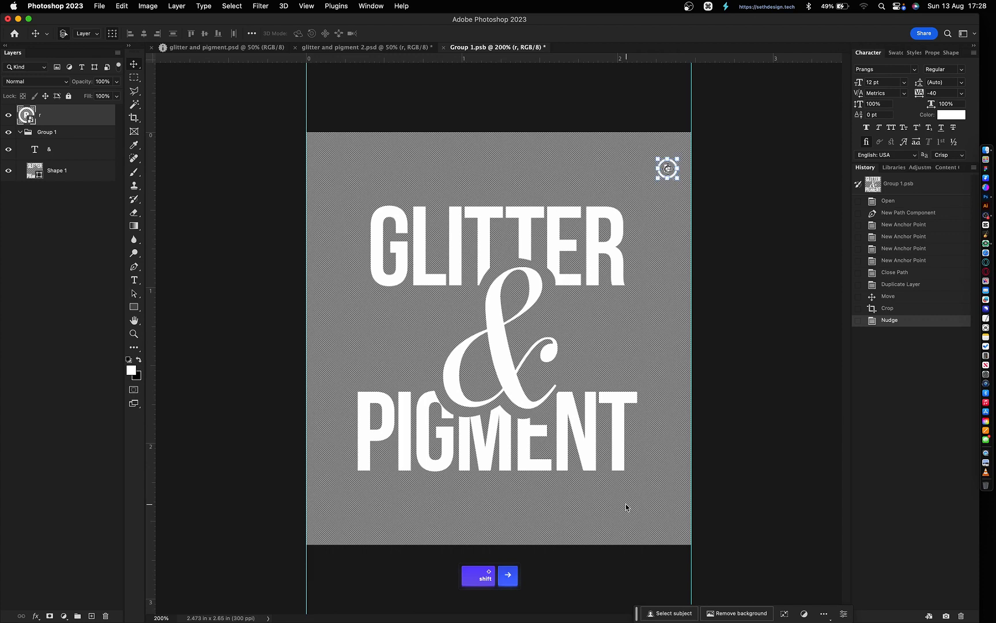
key(shift+Right)
key(shift+Right)
key(shift+Right)
key(Left)
key(Left)
key(Left)
key(Left)
key(Left)
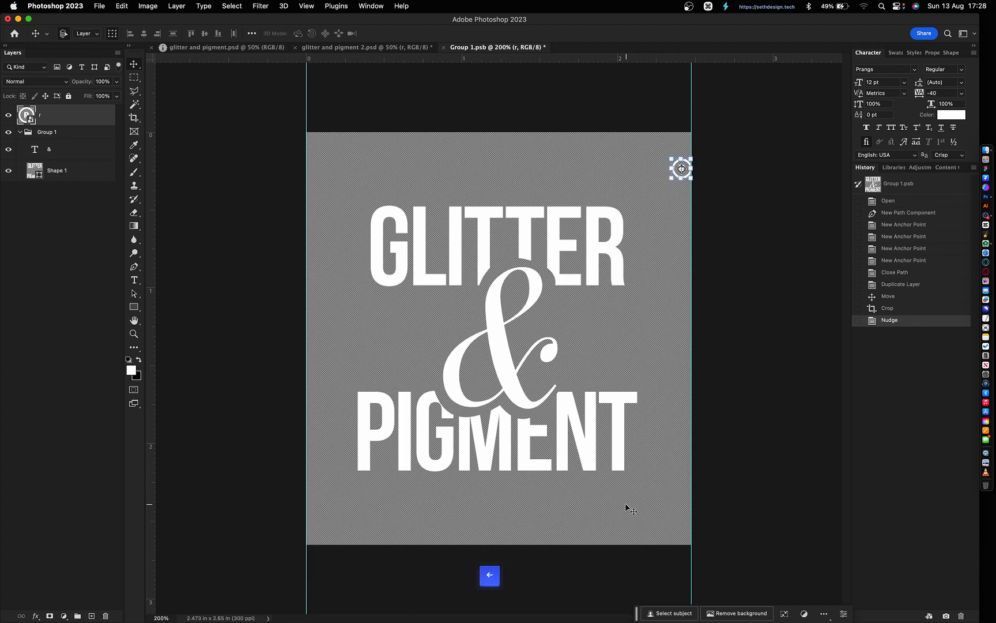
- Align the ® mark to the canvas's top-right corner, then nudge it slightly inward
key(super+a)
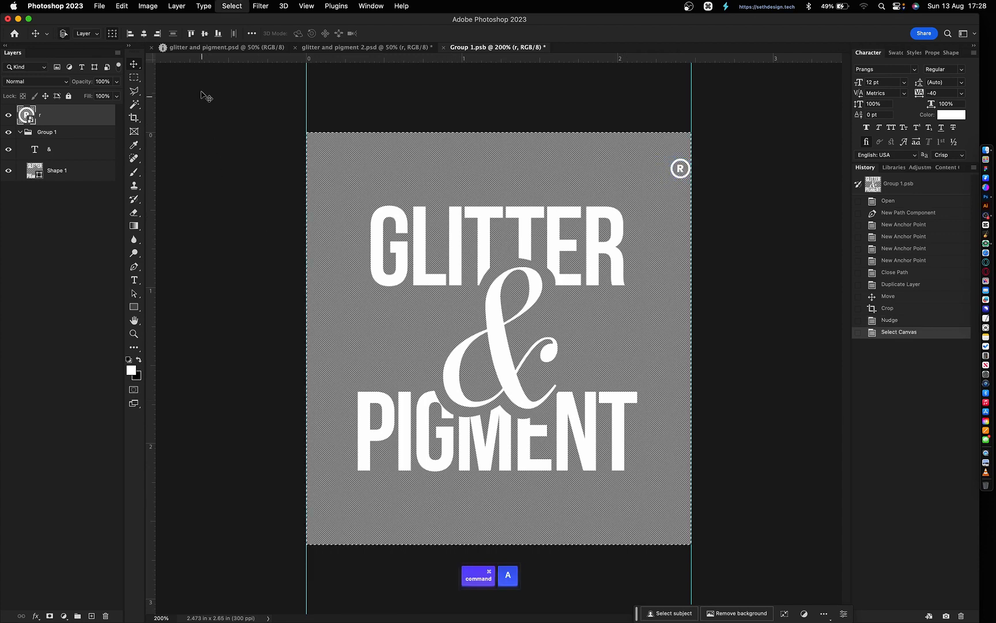
click(158, 33)
click(158, 34)
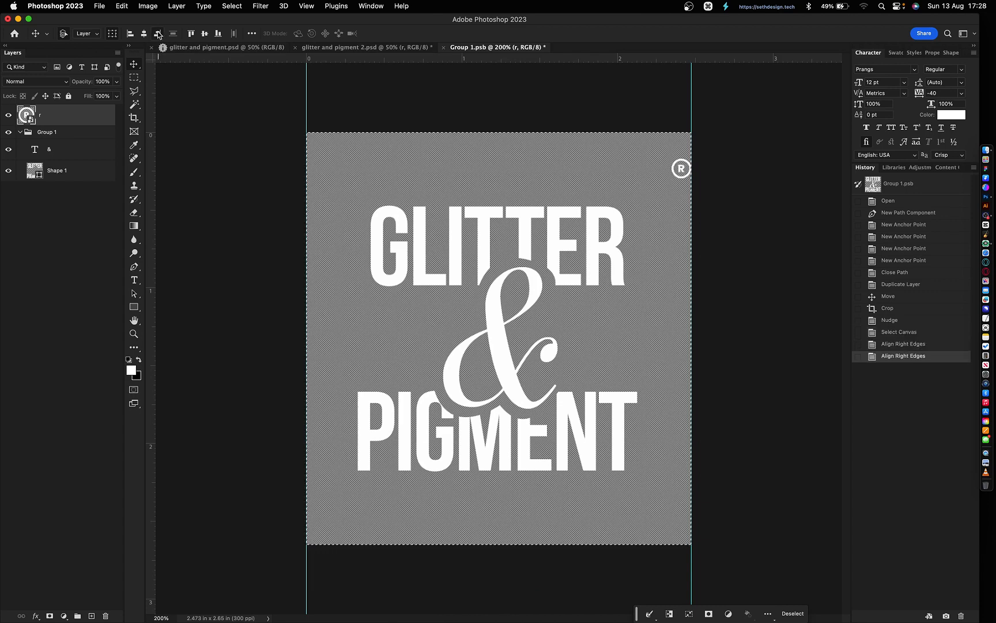
click(157, 33)
click(157, 33)
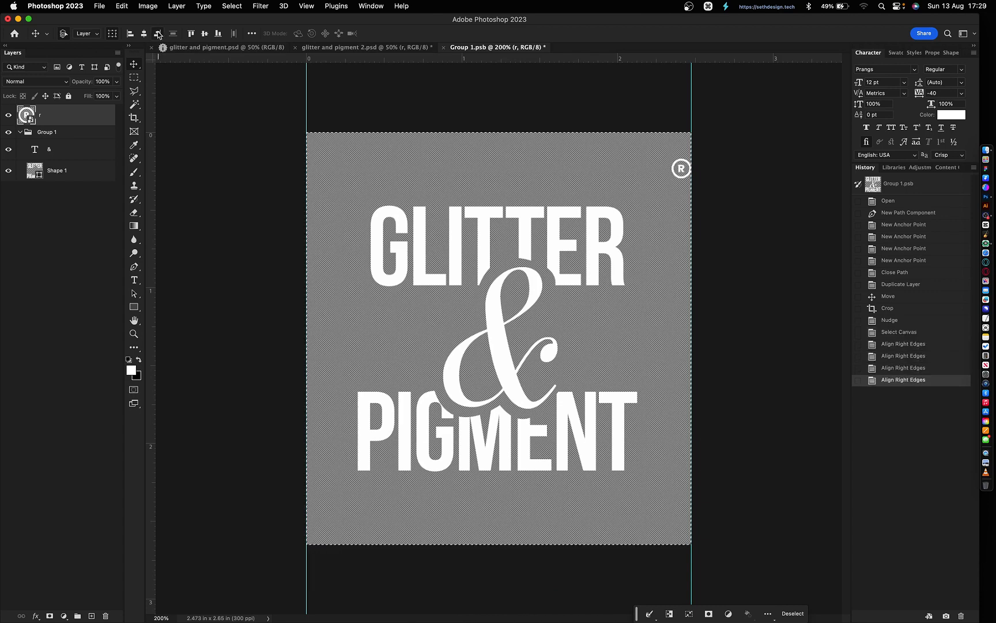
click(193, 34)
click(192, 33)
key(super+d)
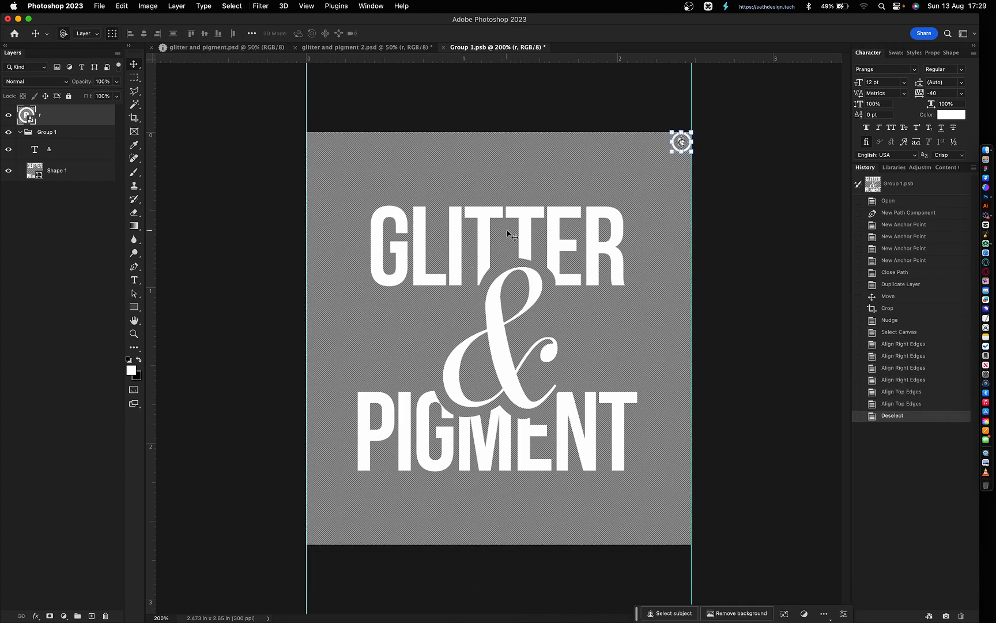
key(shift+Down)
key(shift+Left)
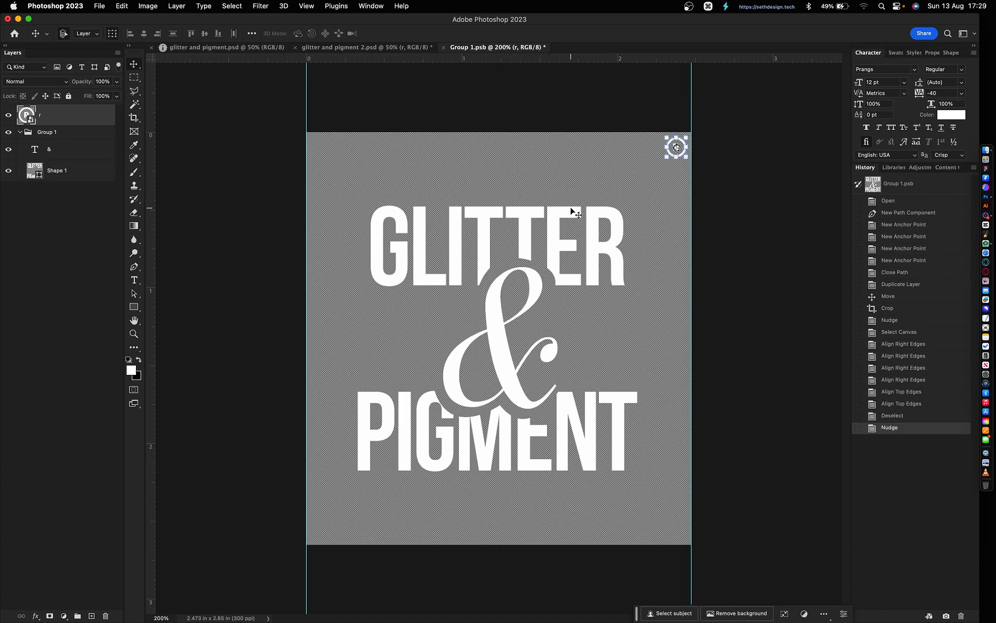
drag(539, 169, 552, 306)
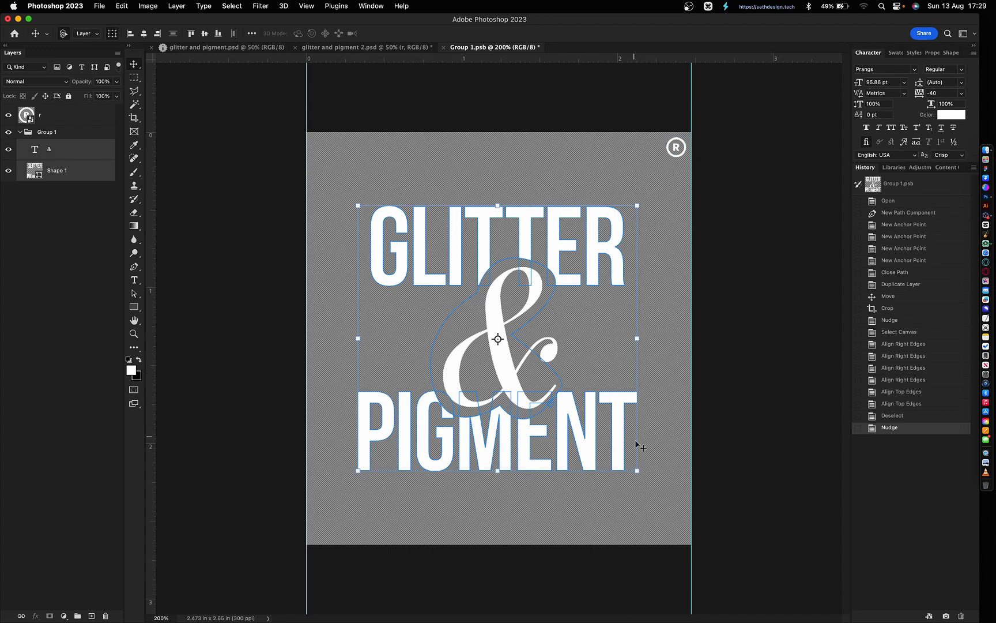
- Enlarge the lettering to about 136% from its centre and centre it horizontally and vertically on the canvas
key(alt)
drag(637, 470, 688, 520)
key(Return)
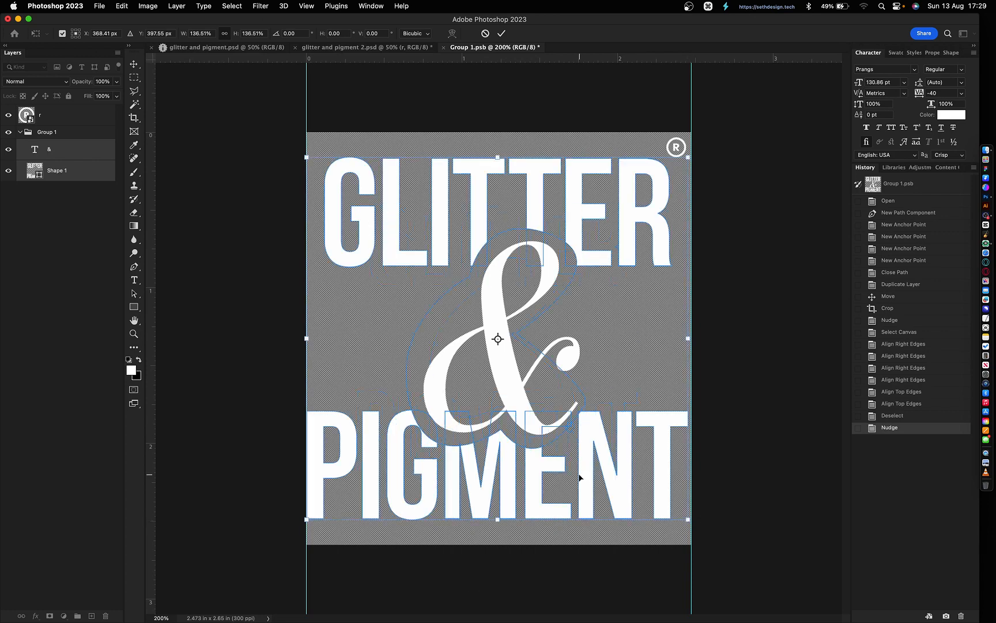
key(super+a)
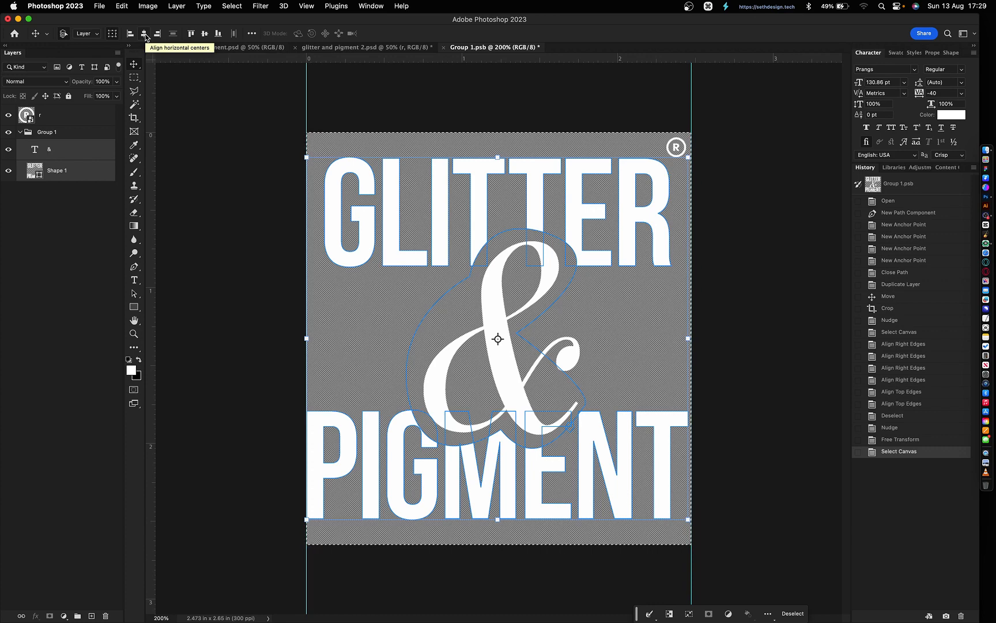
click(144, 34)
click(145, 34)
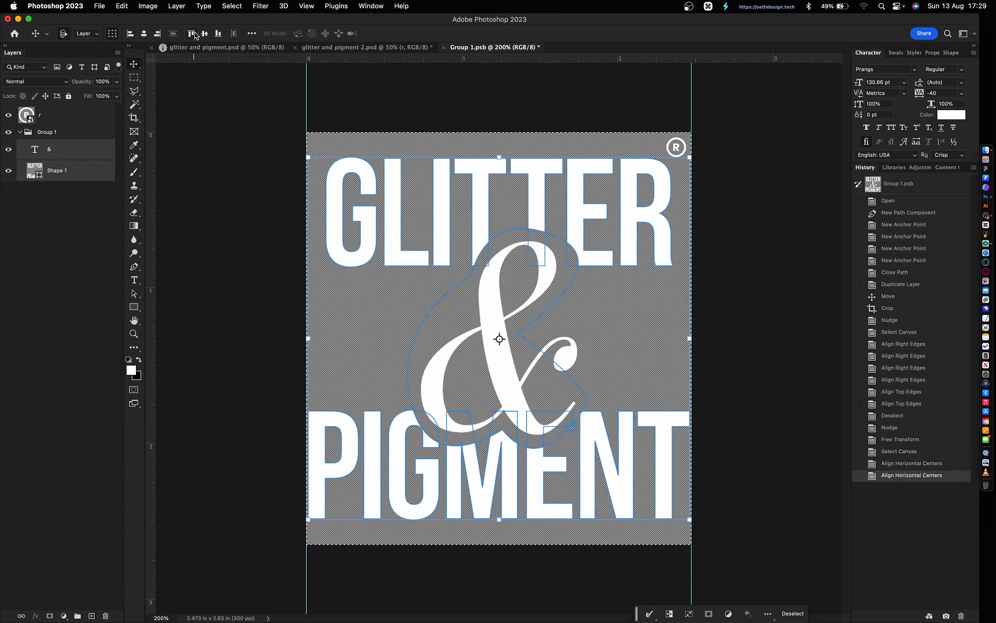
click(205, 34)
click(204, 34)
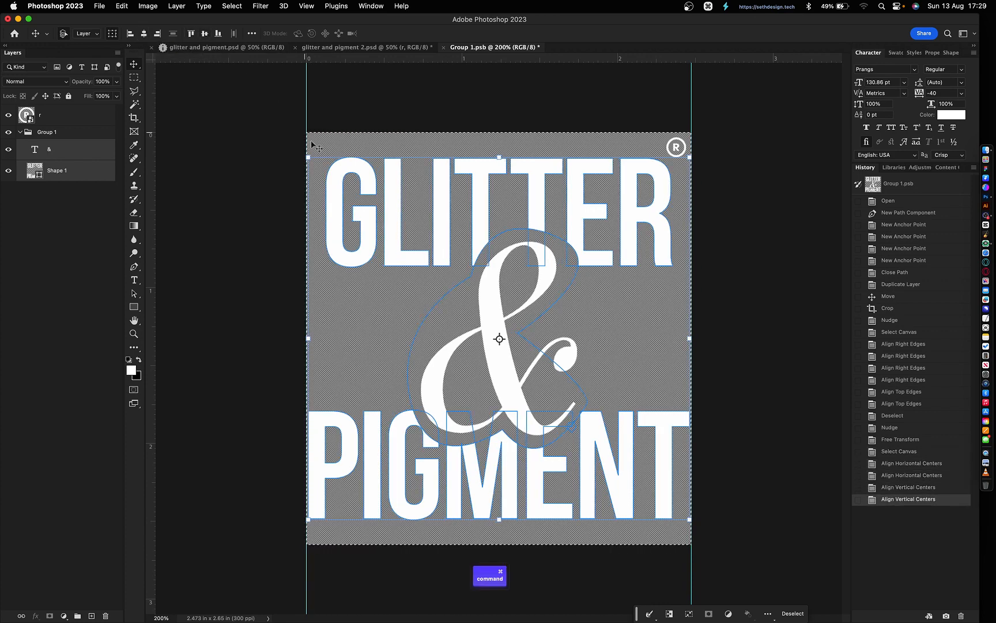
key(super+d)
click(776, 409)
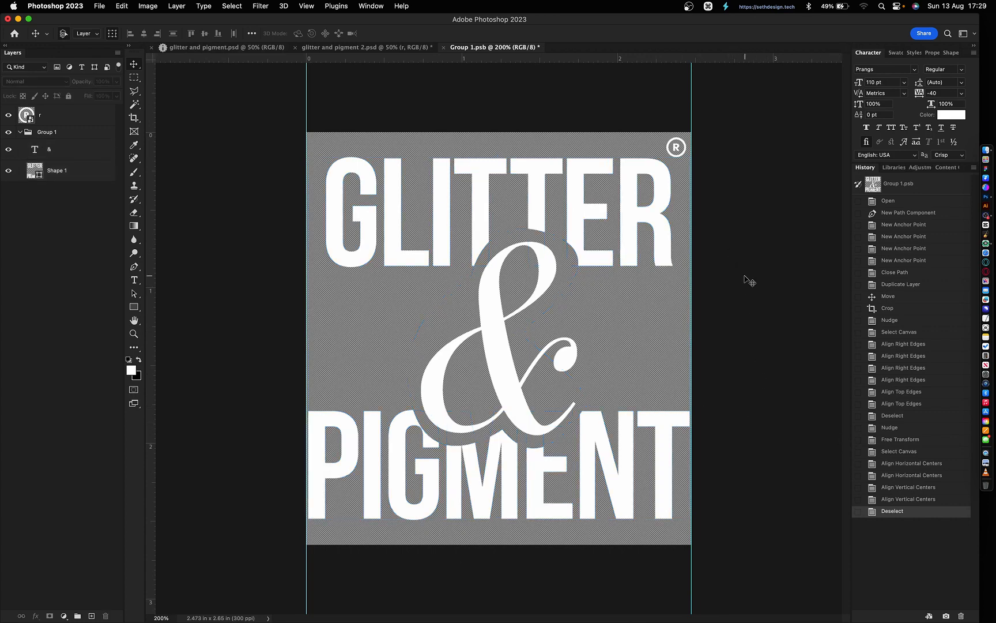
- Nudge the ® mark slightly up and to the right
drag(701, 122, 677, 142)
key(Right)
key(Right)
key(Right)
key(Right)
key(Up)
key(Up)
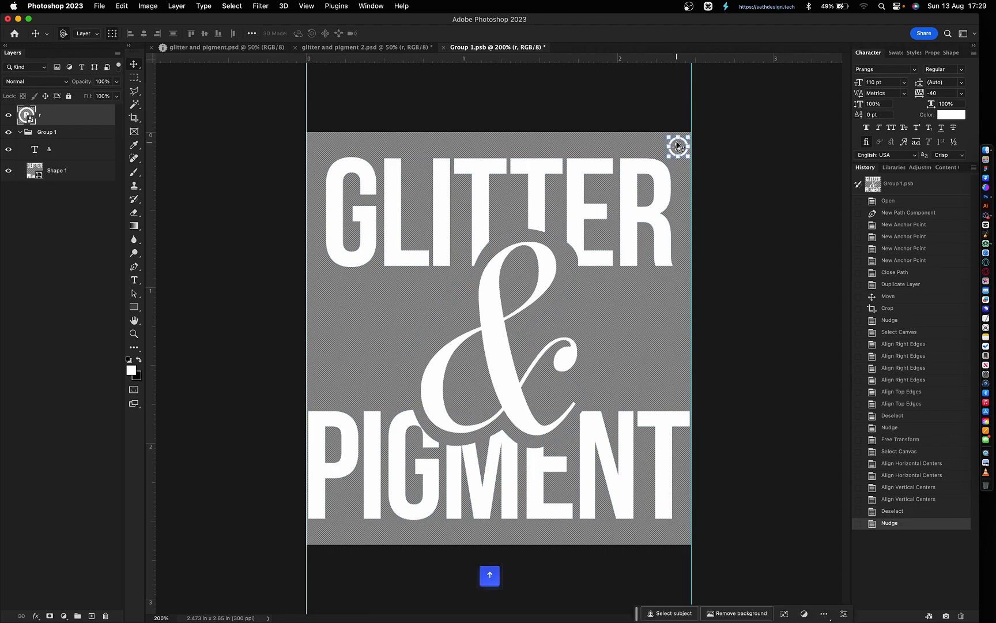
key(Right)
click(747, 199)
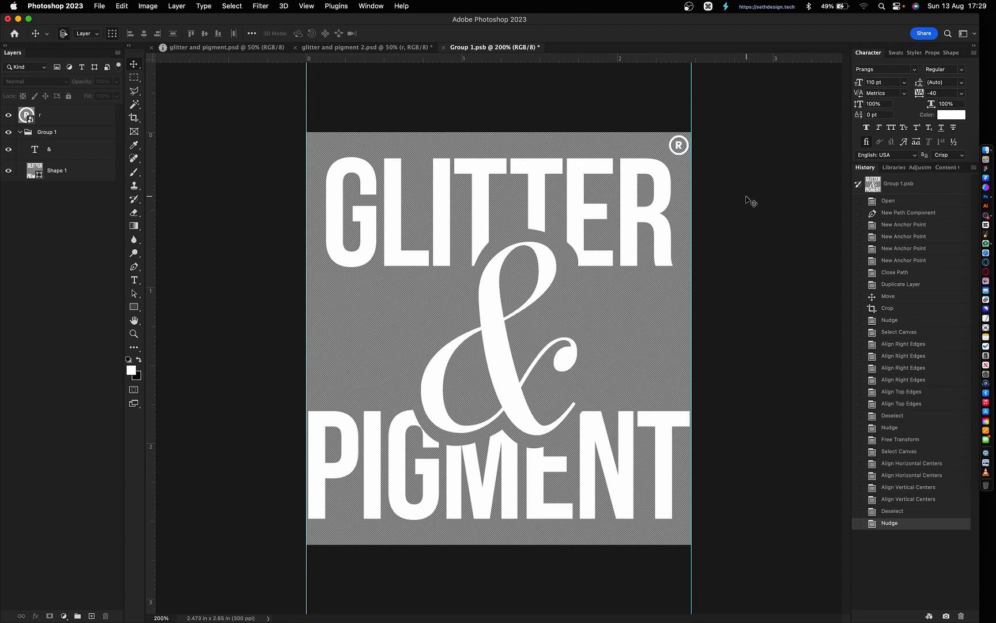
- Save and close Group 1.psb, returning to glitter and pigment 2.psd
key(super+semicolon)
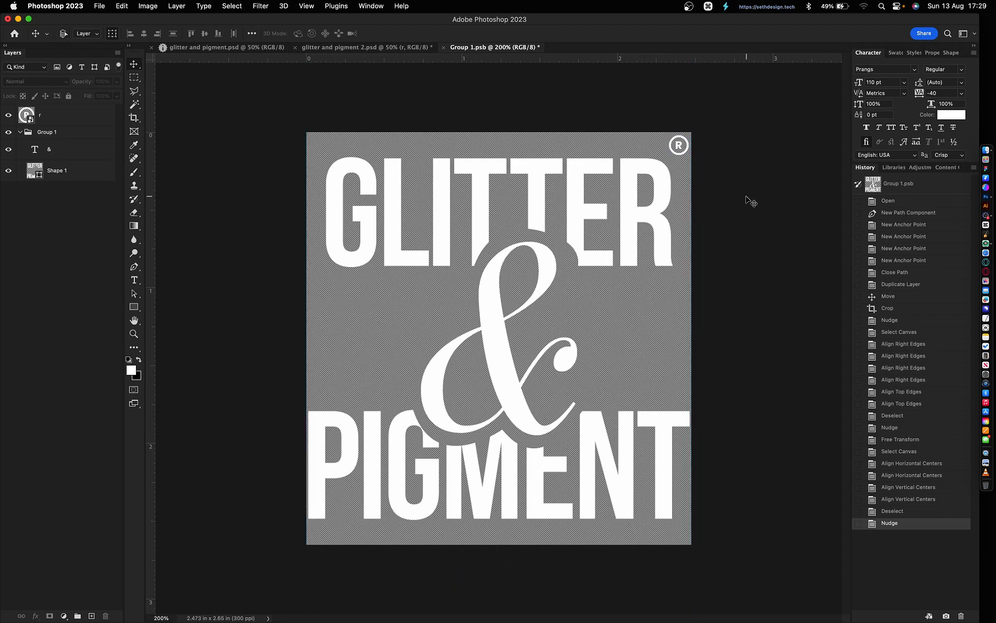
key(super+semicolon)
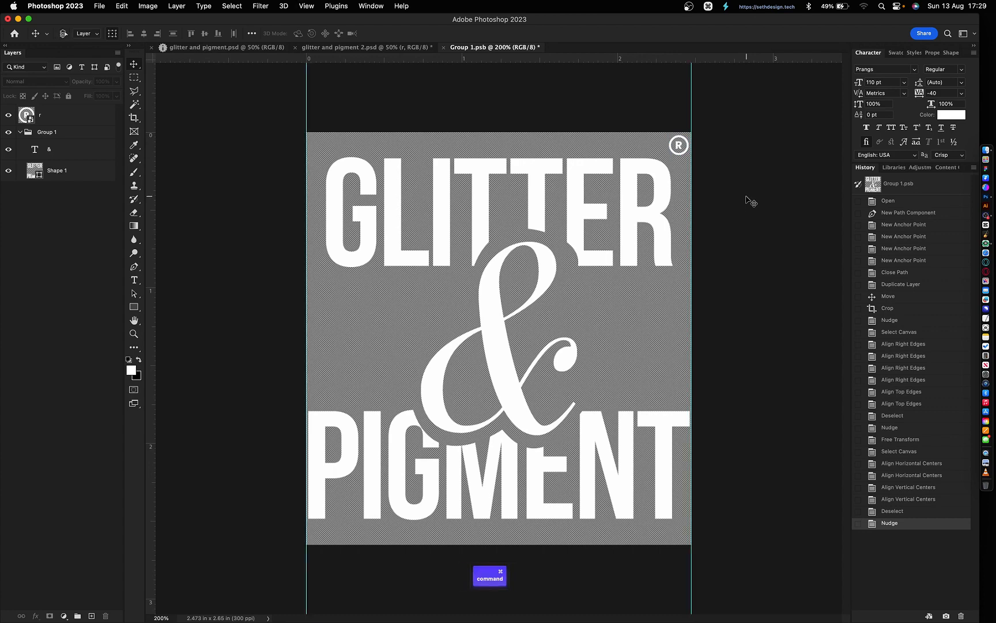
key(super+w)
key(Return)
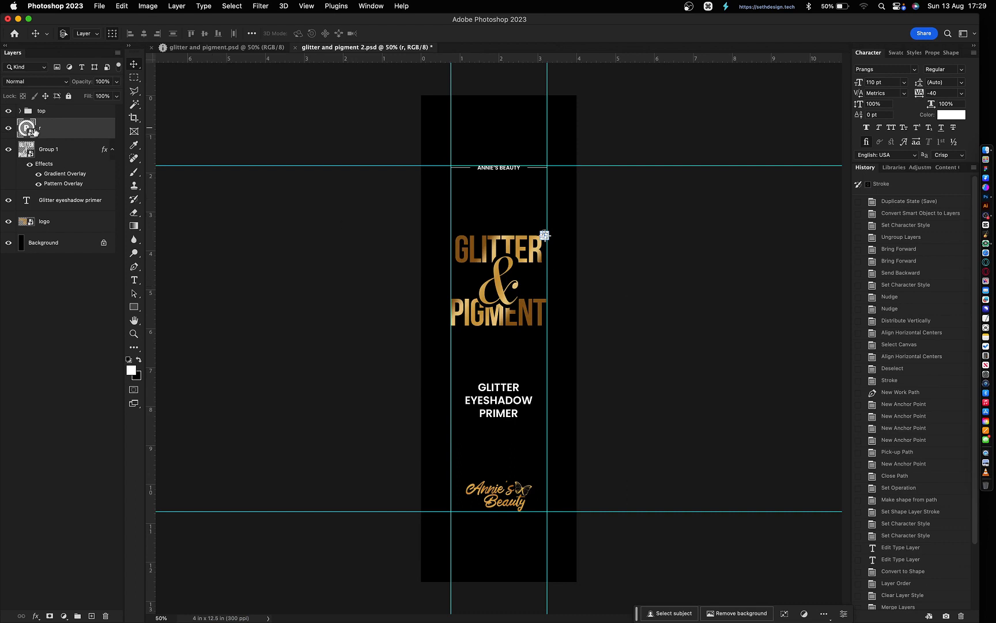
- Delete the leftover ® layer and hide the guides
key(BackSpace)
click(669, 278)
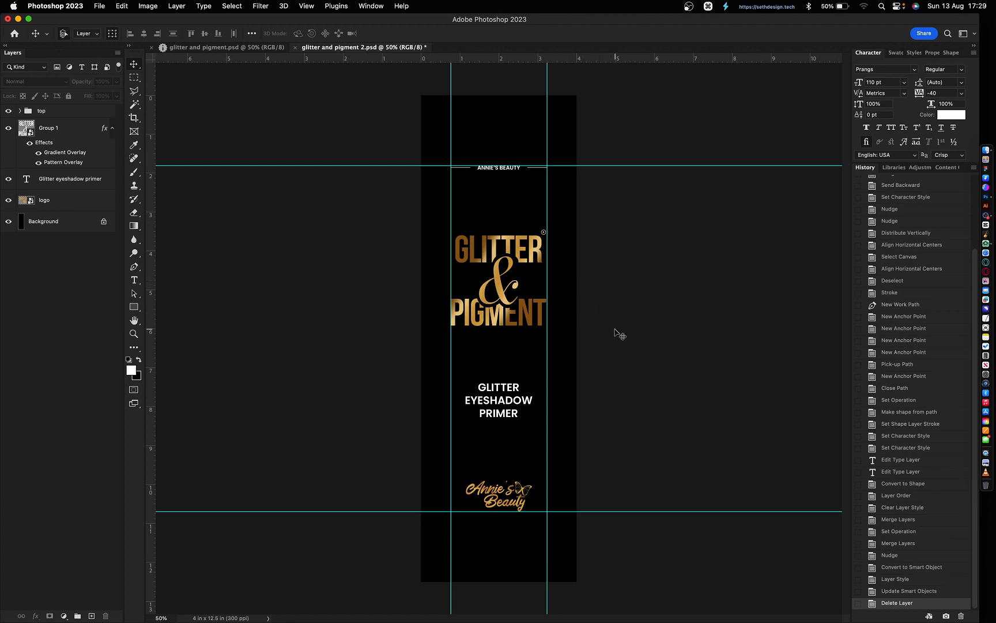
key(super+semicolon)
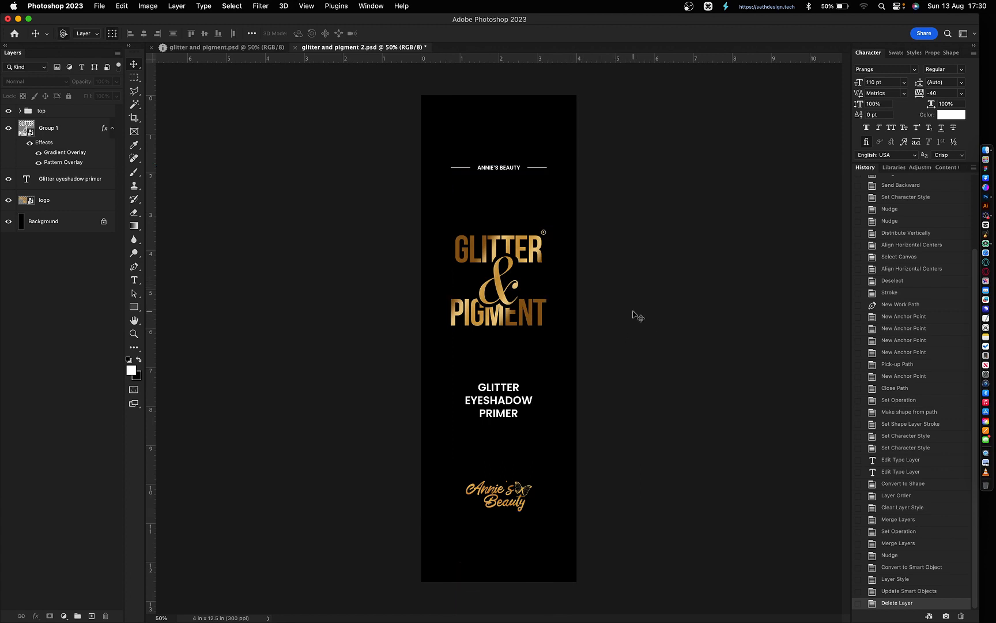
- Distribute the top heading, wordmark group, eyeshadow primer text and logo by vertical centers
drag(594, 282, 517, 284)
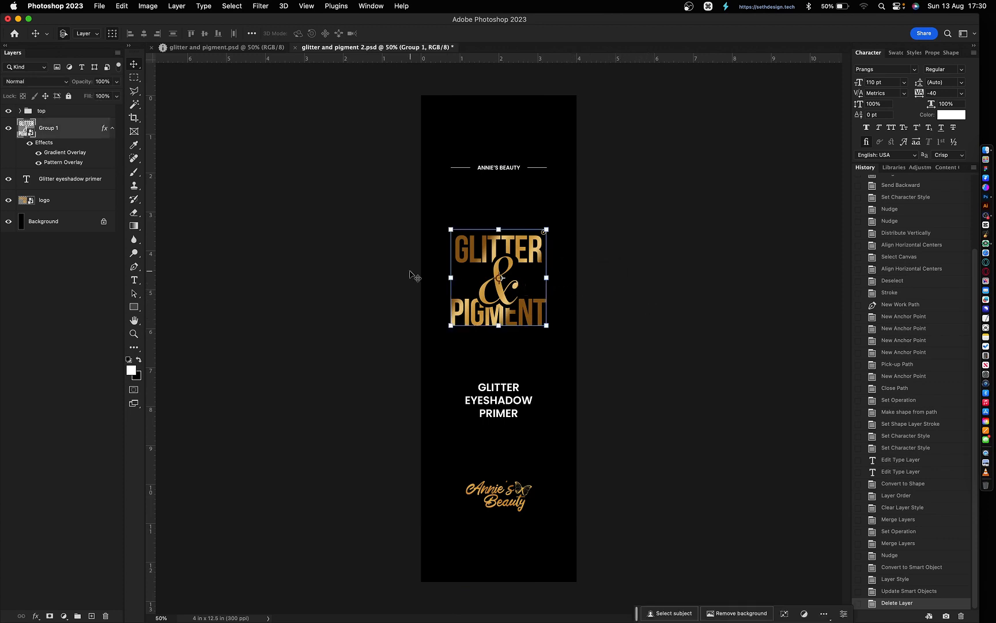
shift+click(32, 111)
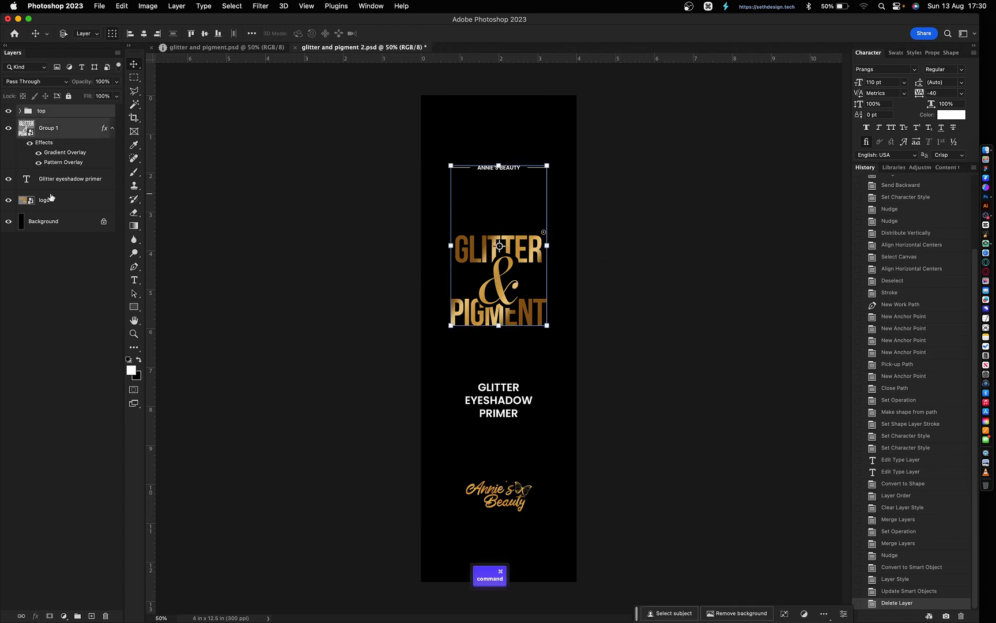
shift+click(51, 184)
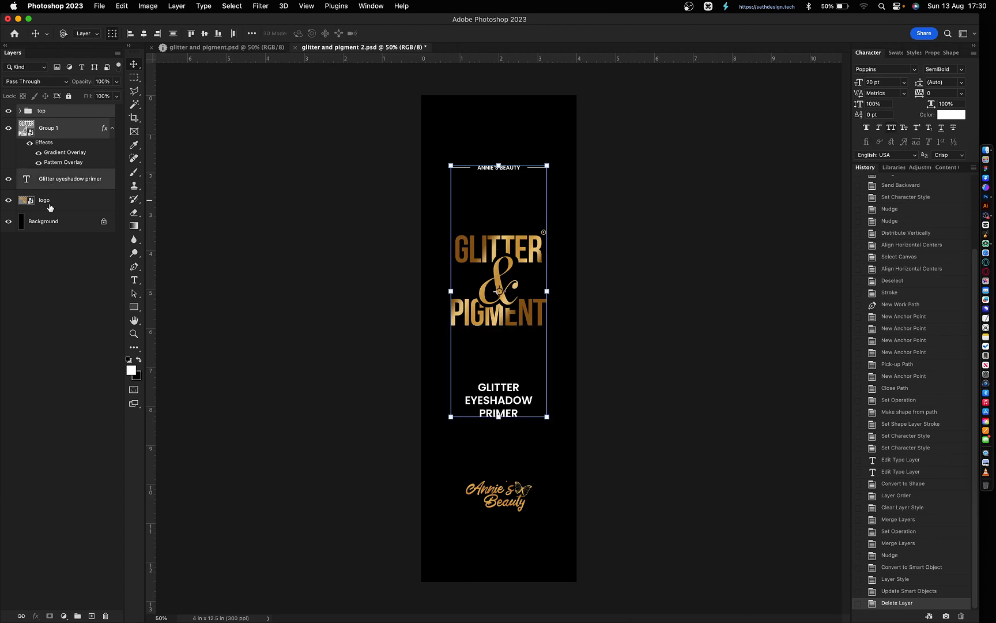
shift+click(50, 202)
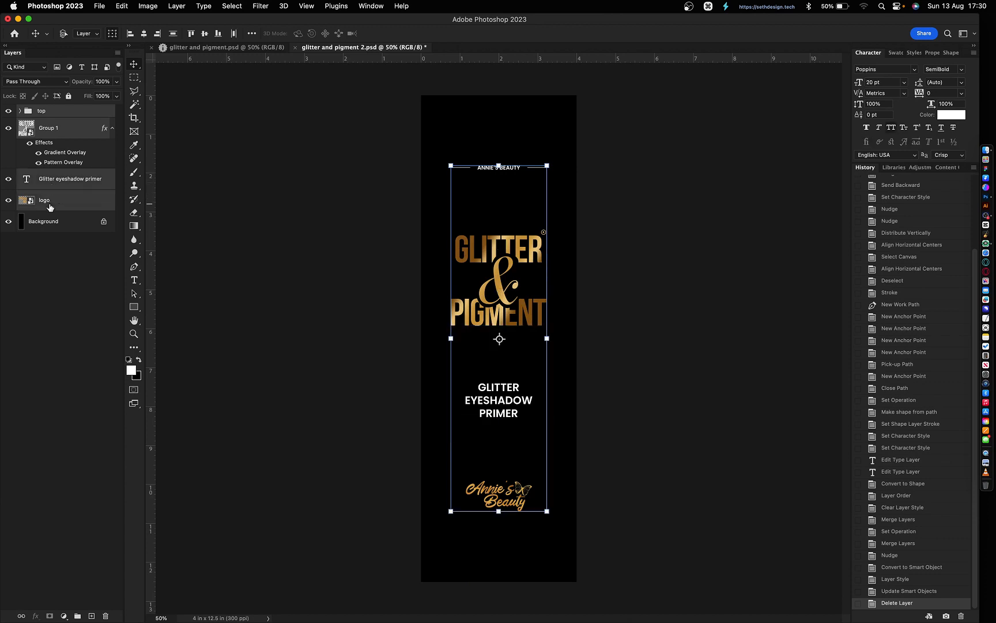
click(174, 34)
click(367, 268)
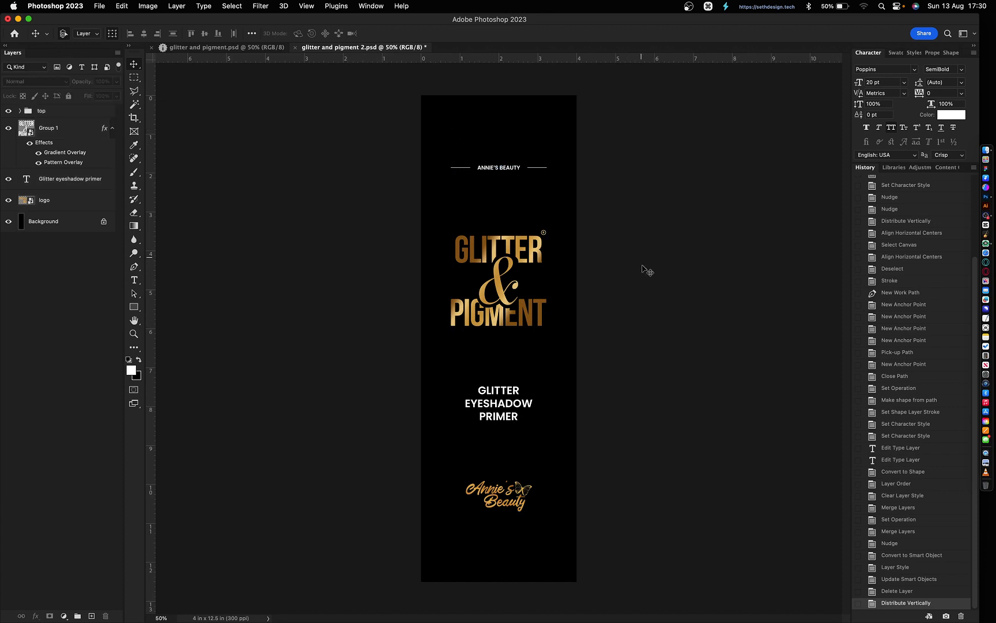
key(super)
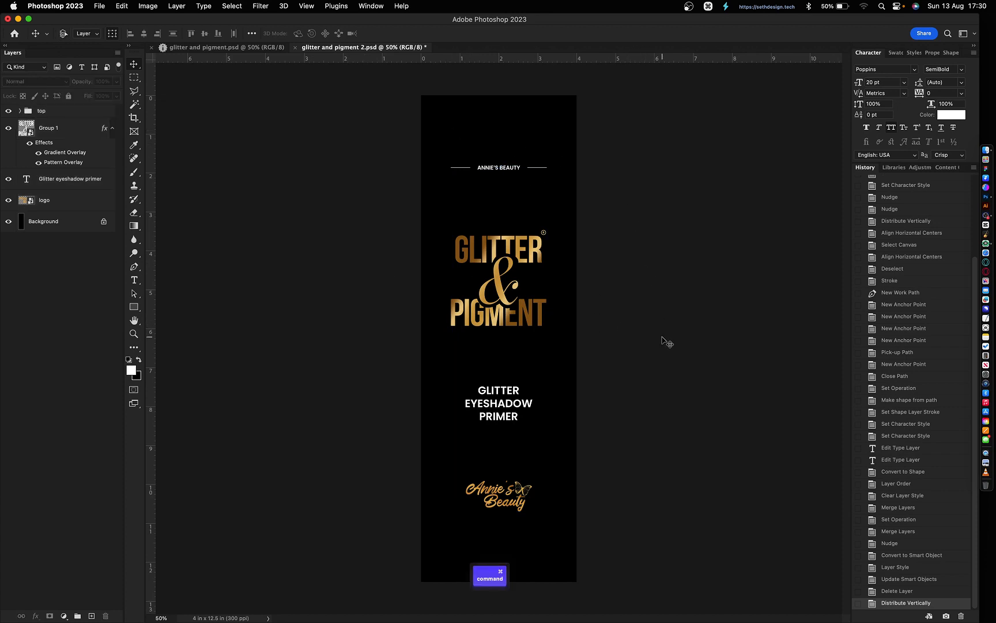
key(super+grave)
key(super+grave)
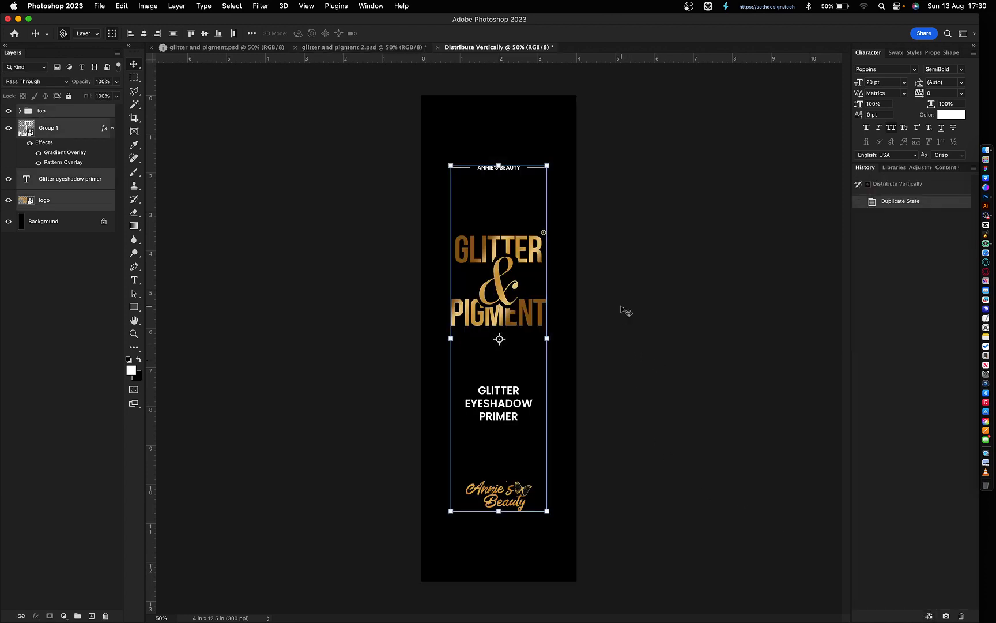
- Delete all label layers from the top heading down to the logo
click(65, 113)
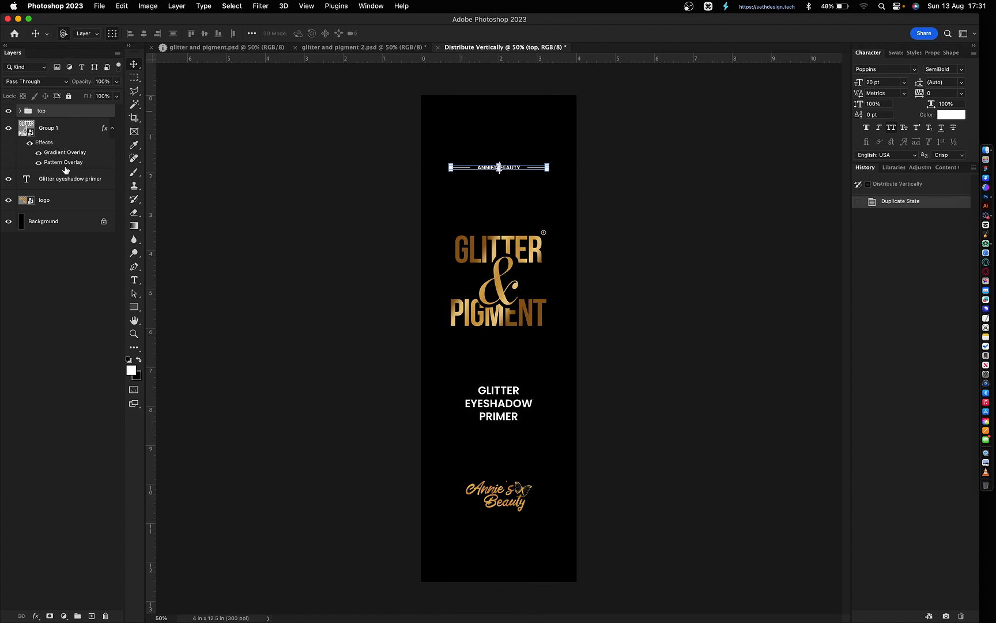
shift+click(51, 201)
key(Delete)
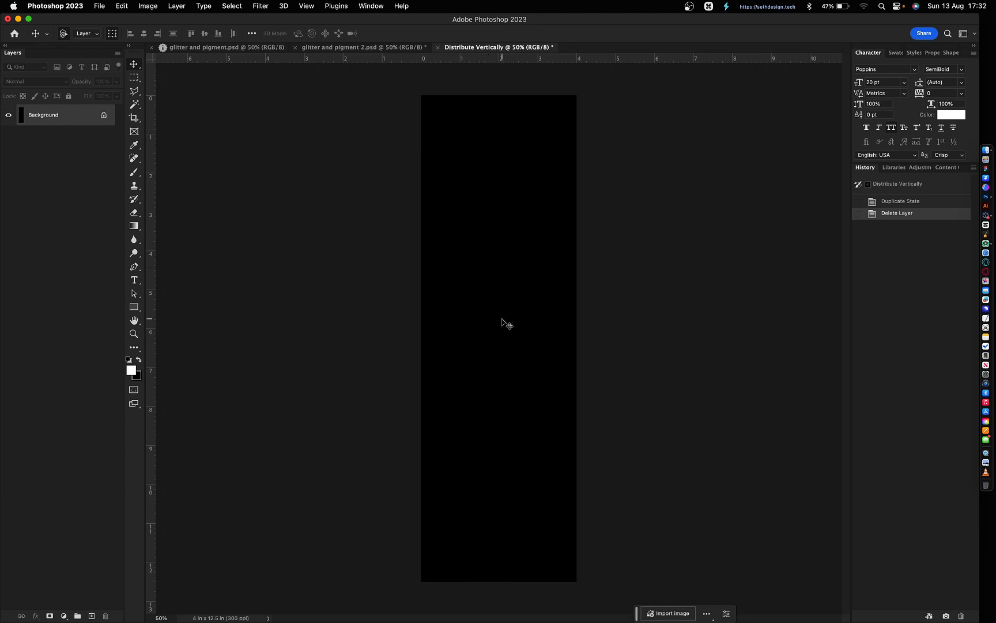
- Add two capitalized text lines, GLITTER and PIGMENT, on the black label
key(t)
click(485, 235)
key(Caps_Lock)
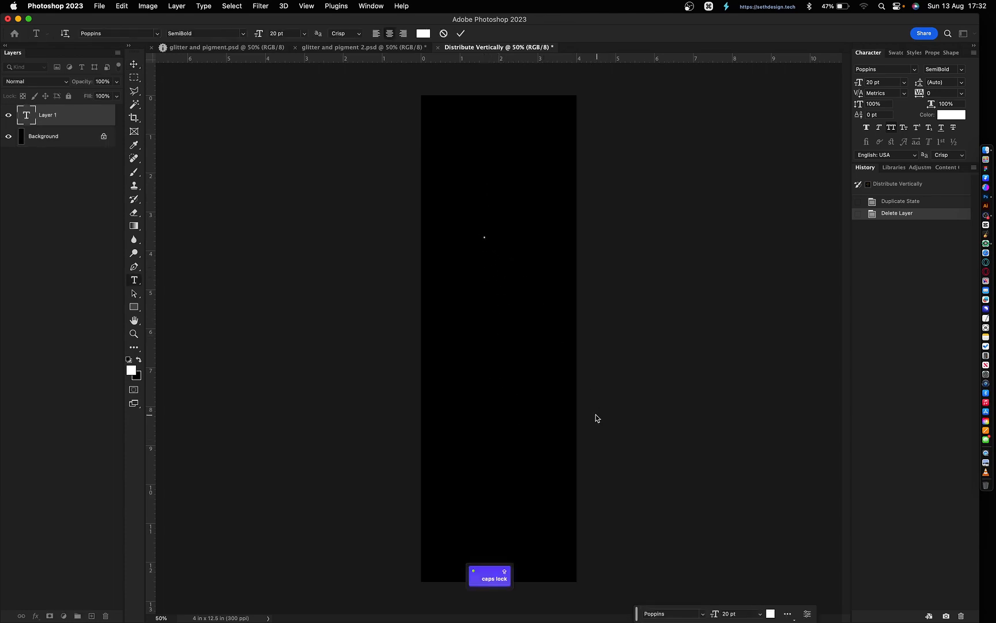
text(GLITTER)
click(486, 312)
text(PIGMENT)
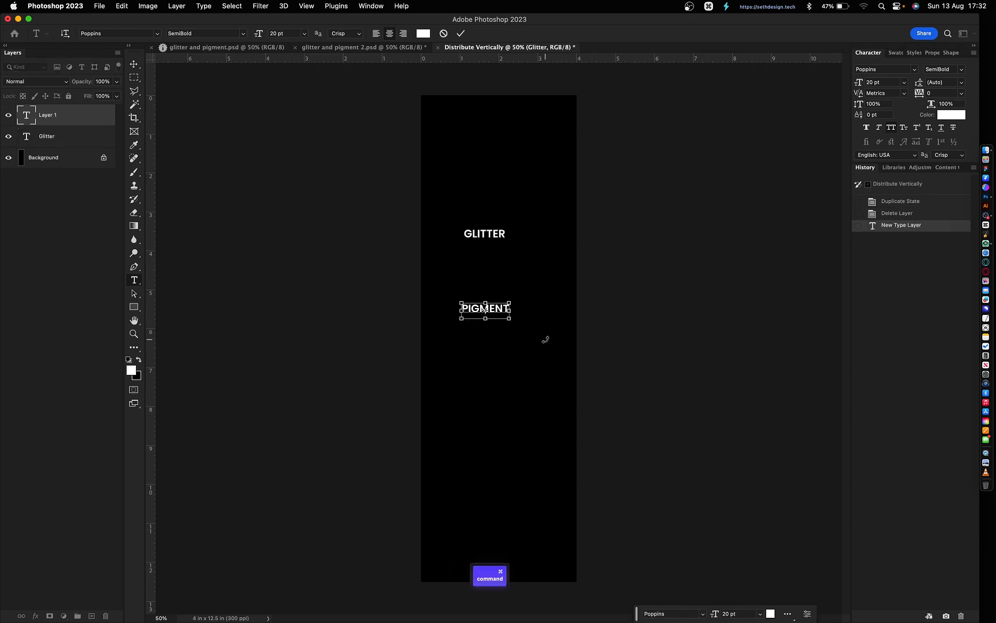
key(super+Return)
- Rotate both GLITTER and PIGMENT 90° so they run vertically
key(v)
click(500, 234)
shift+click(501, 308)
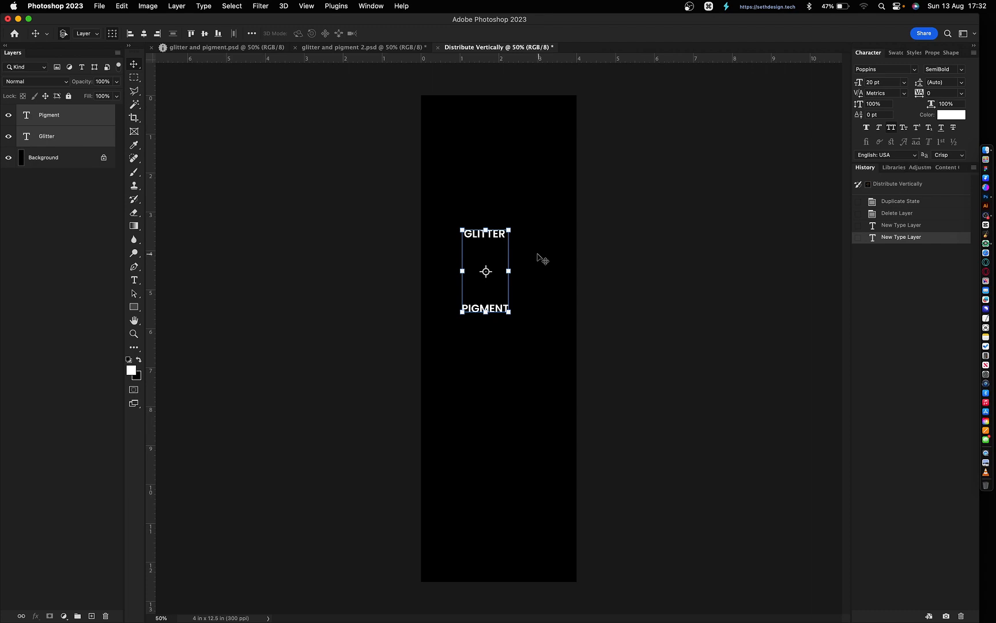
click(515, 320)
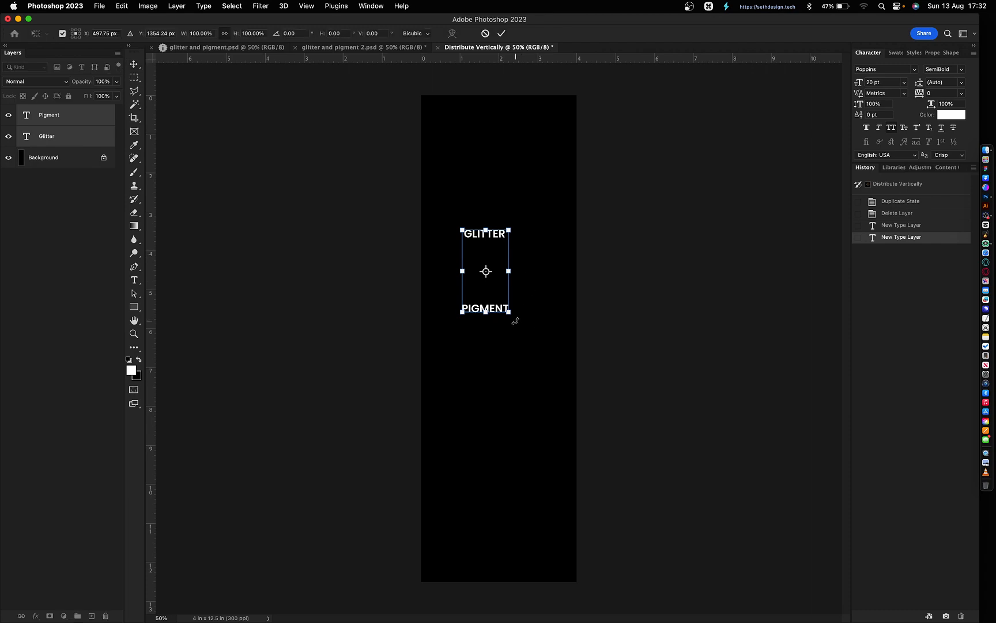
key(shift)
drag(515, 321, 439, 295)
key(Return)
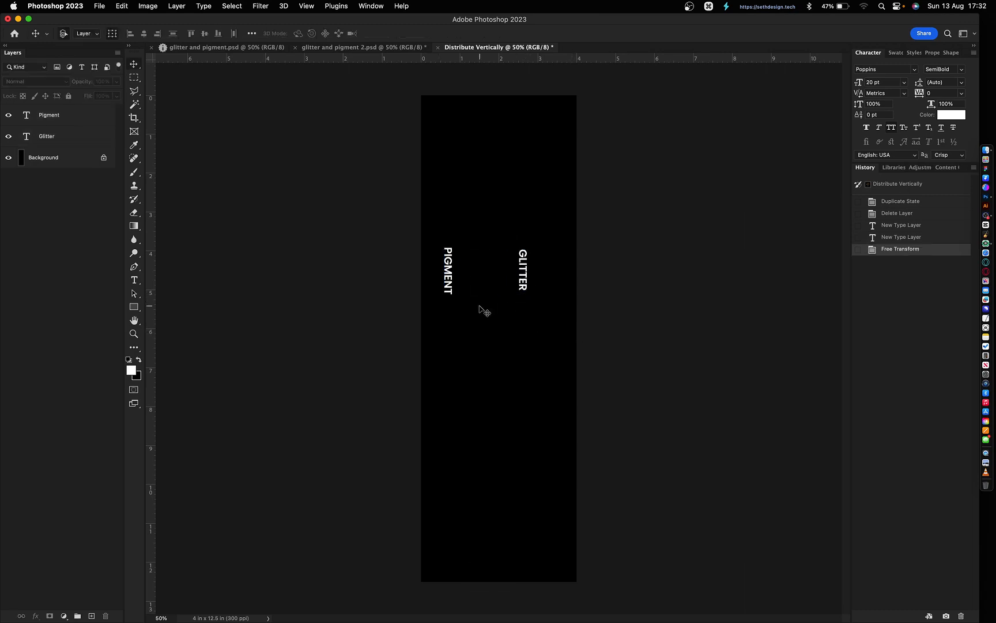
- Move PIGMENT up and to the right so it sits beside GLITTER
click(448, 269)
drag(494, 336, 559, 325)
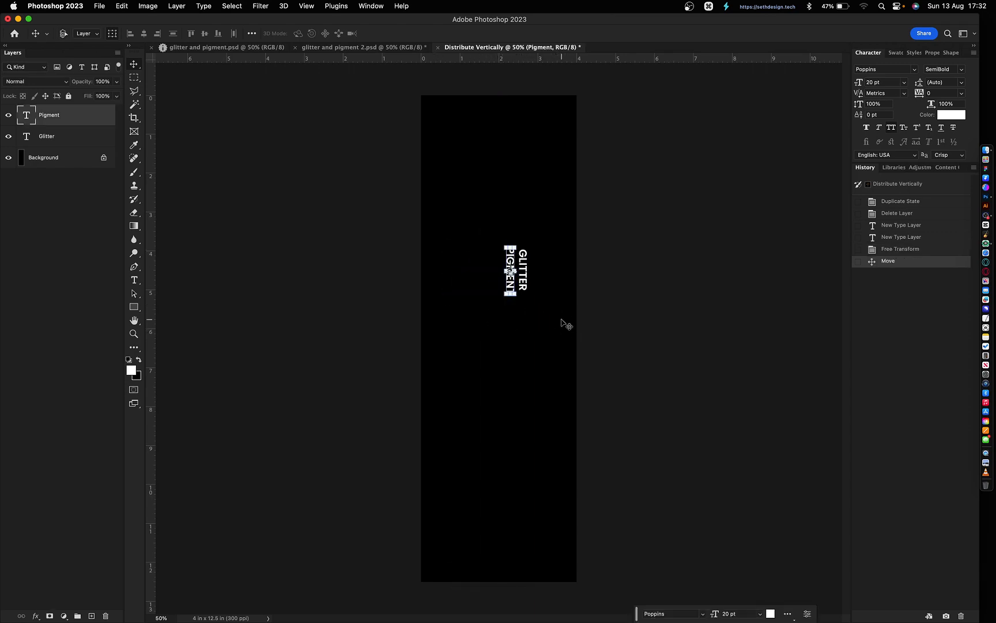
drag(561, 279, 485, 207)
super+click(566, 297)
- Enlarge both words to fill the label and shift them up and right
drag(504, 314, 436, 500)
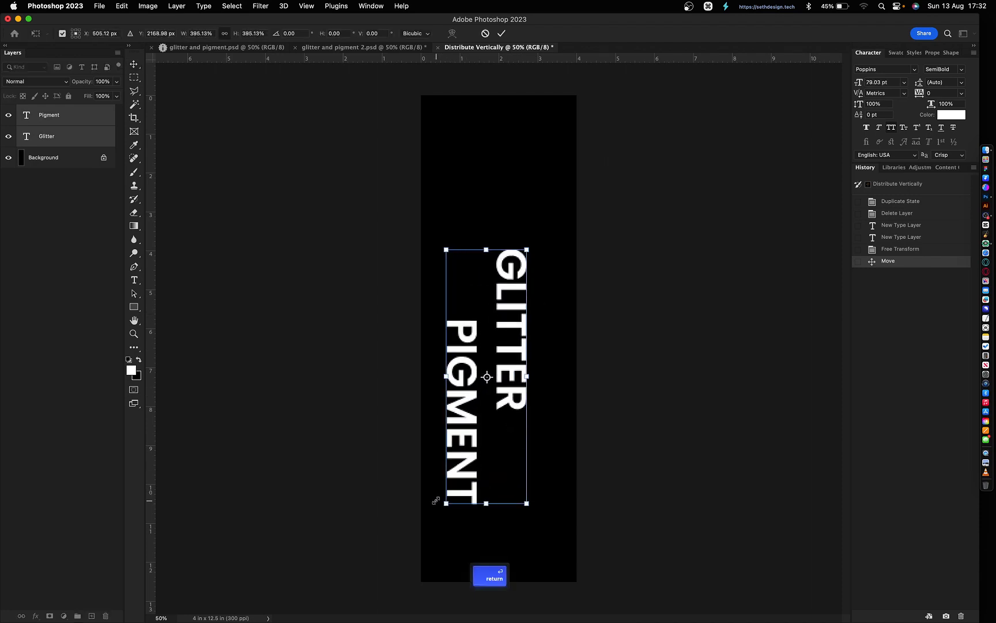
key(Return)
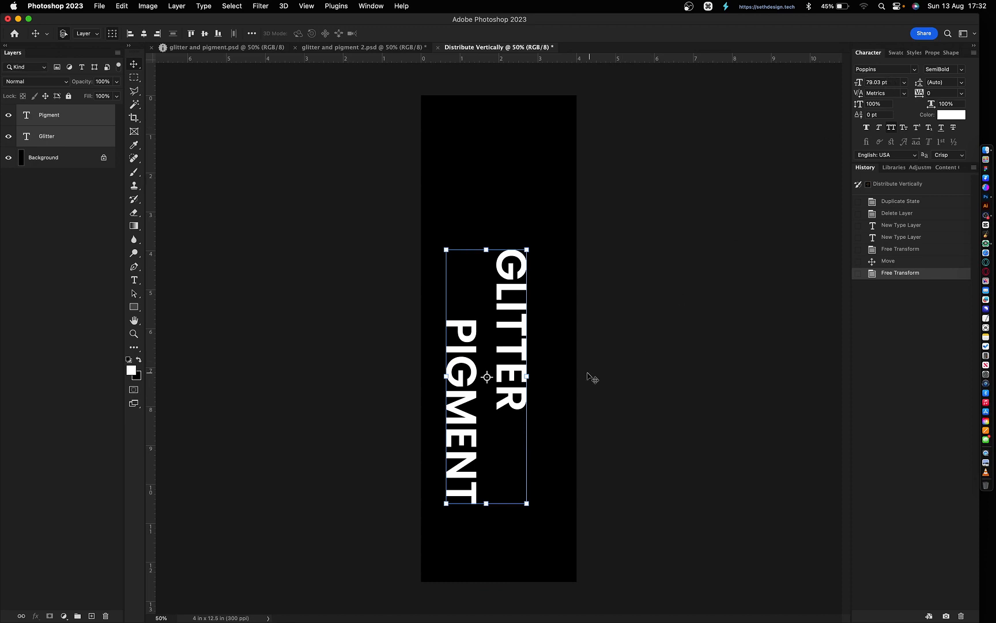
drag(499, 360, 522, 319)
click(618, 337)
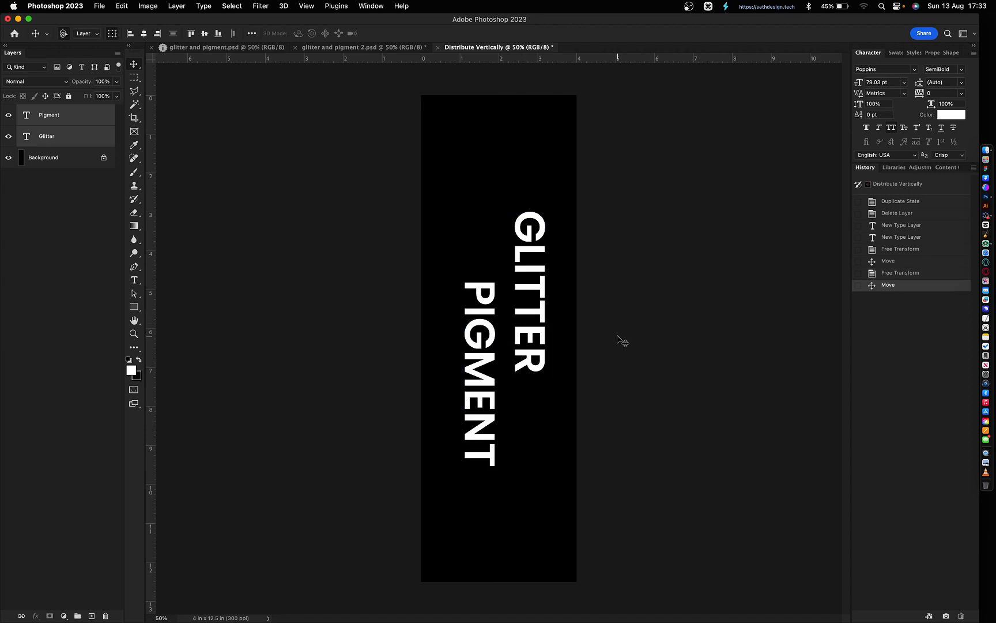
key(super+plus)
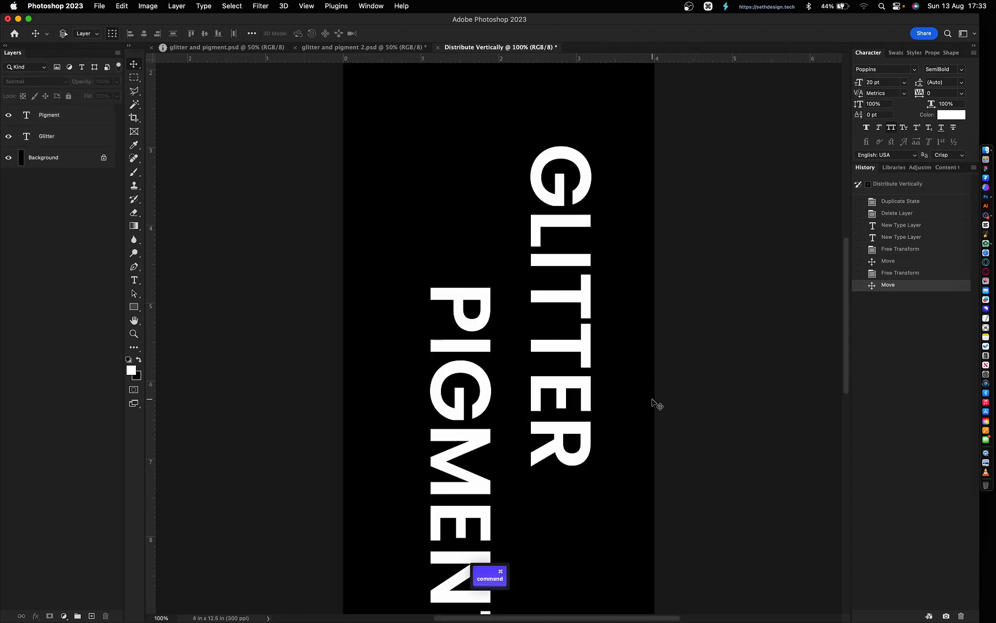
key(super+minus)
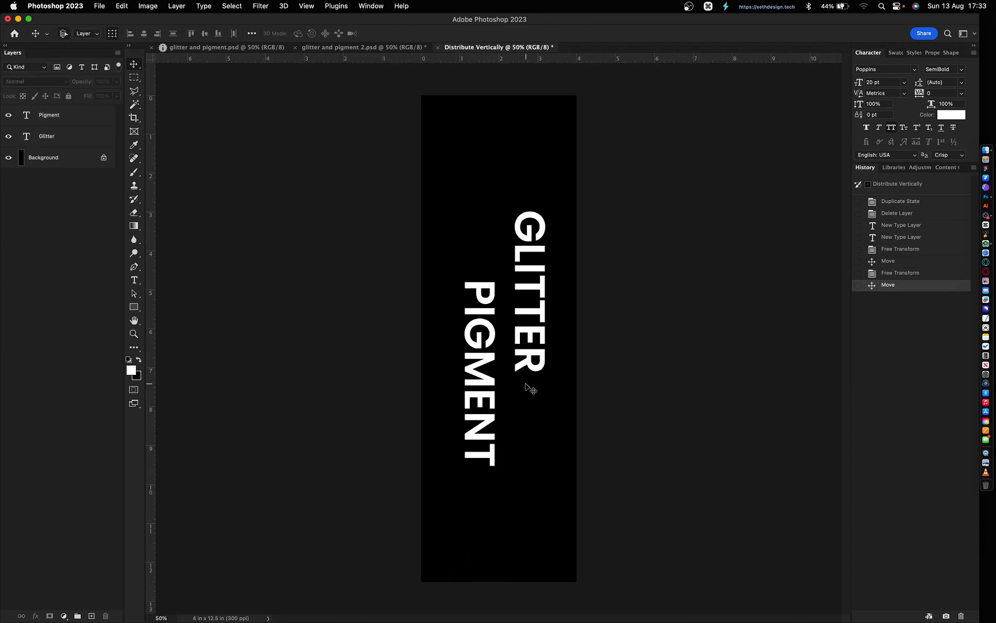
key(super)
- Select GLITTER and PIGMENT together and apply Convert to Shape to both text layers
key(super+plus)
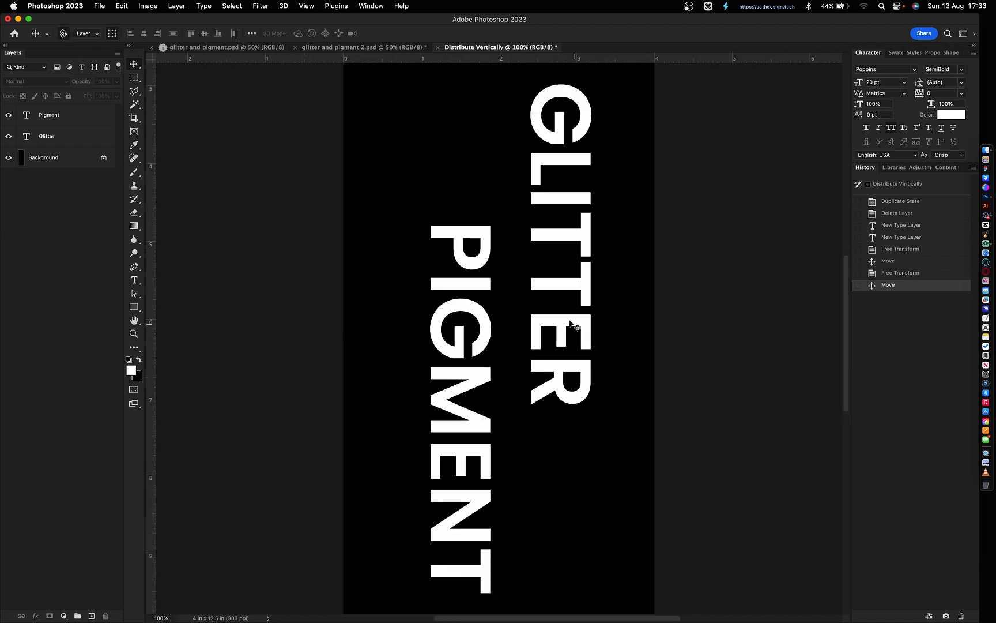
click(560, 307)
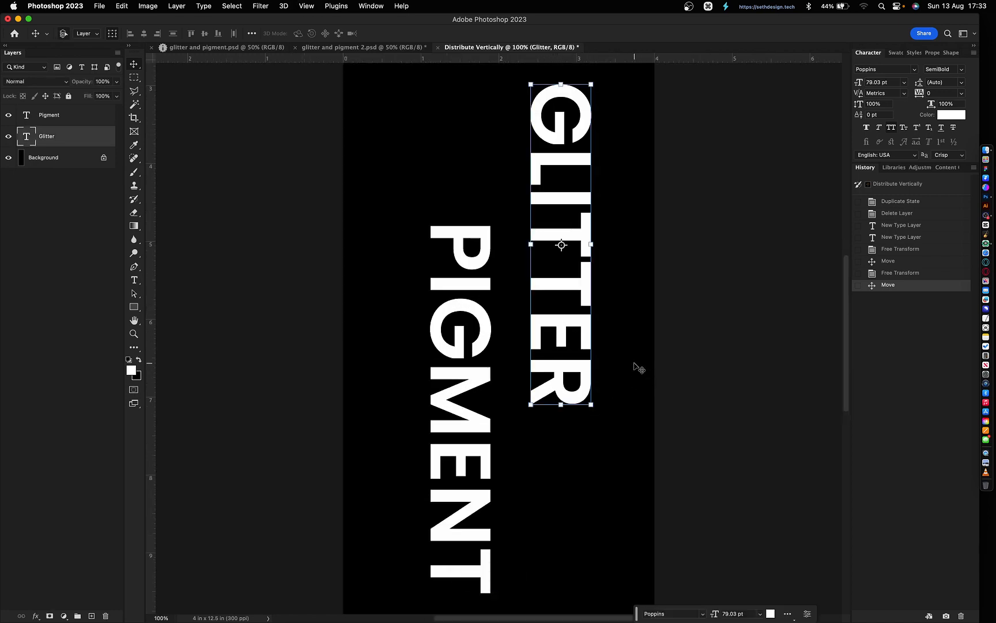
click(635, 390)
click(568, 358)
click(640, 438)
click(483, 369)
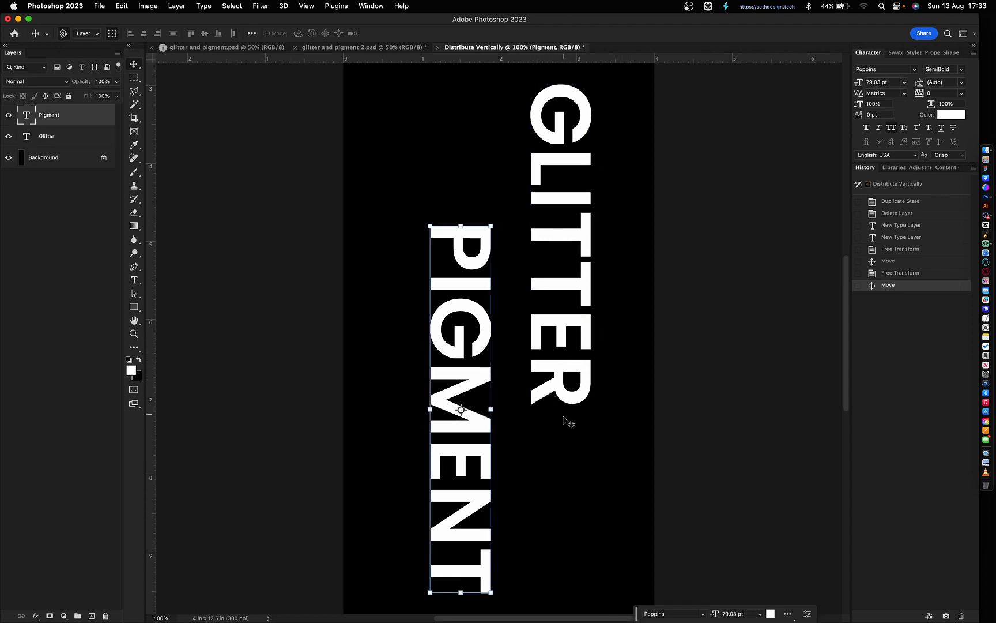
click(634, 390)
drag(634, 389, 438, 346)
right_click(73, 136)
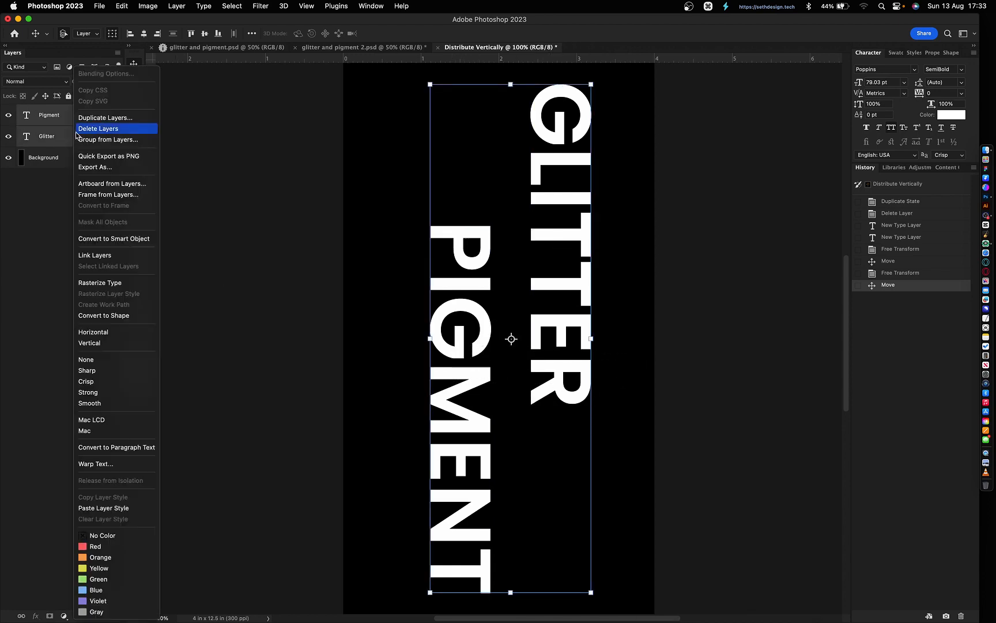
click(104, 315)
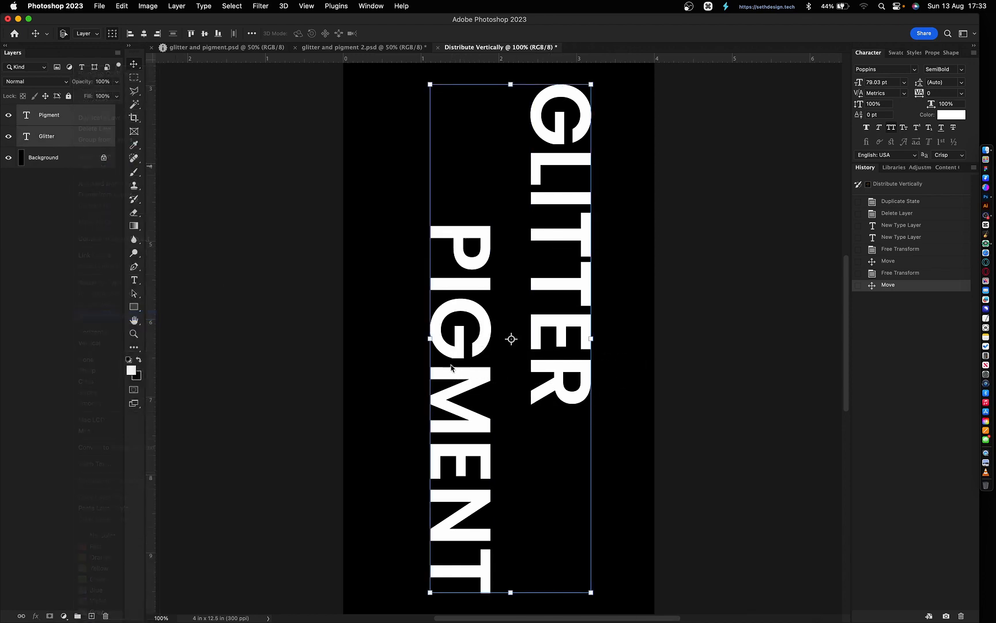
click(637, 365)
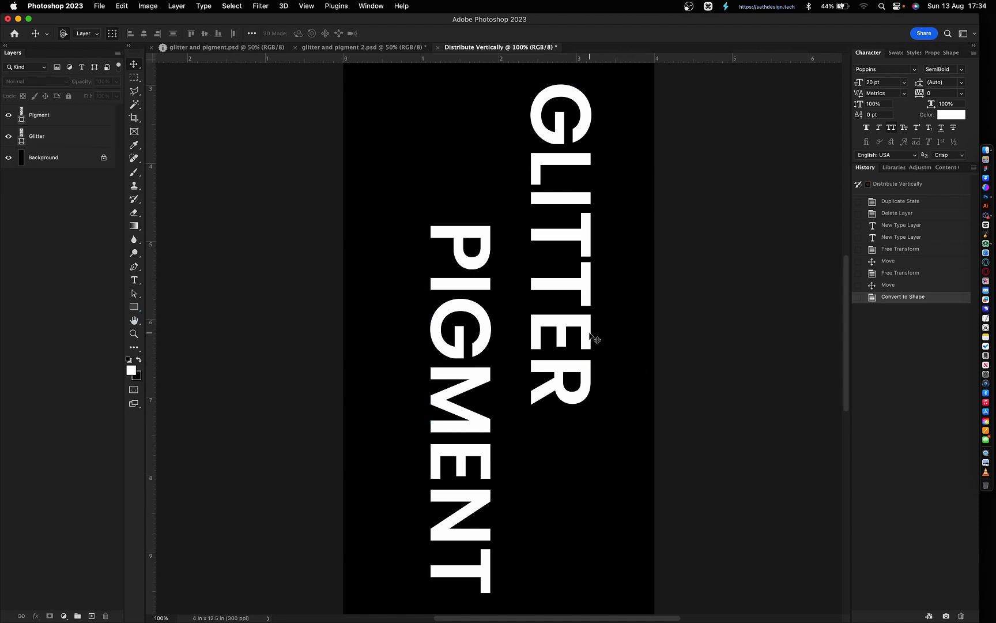
click(562, 337)
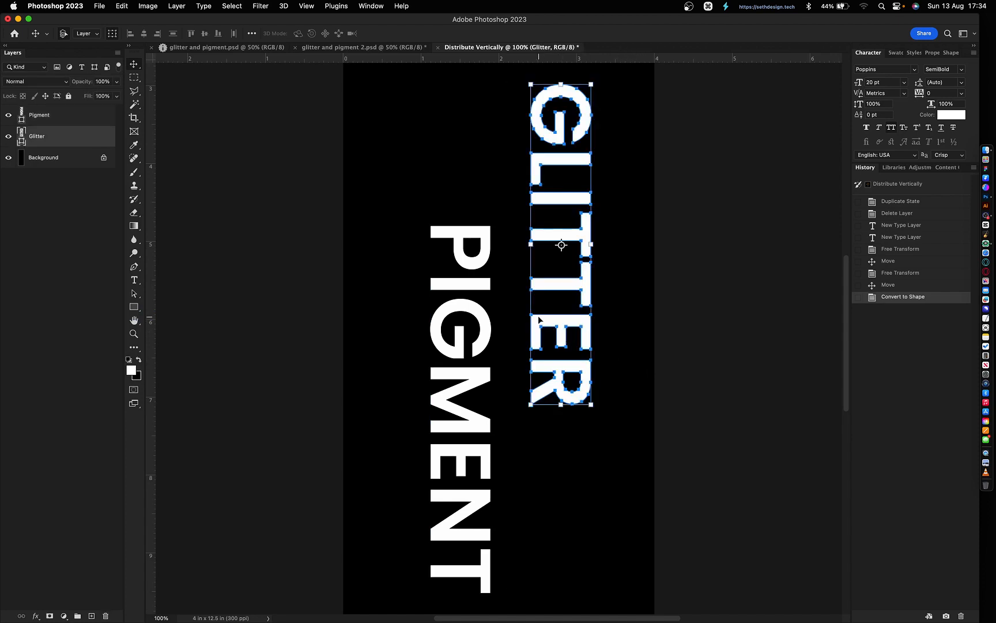
click(482, 312)
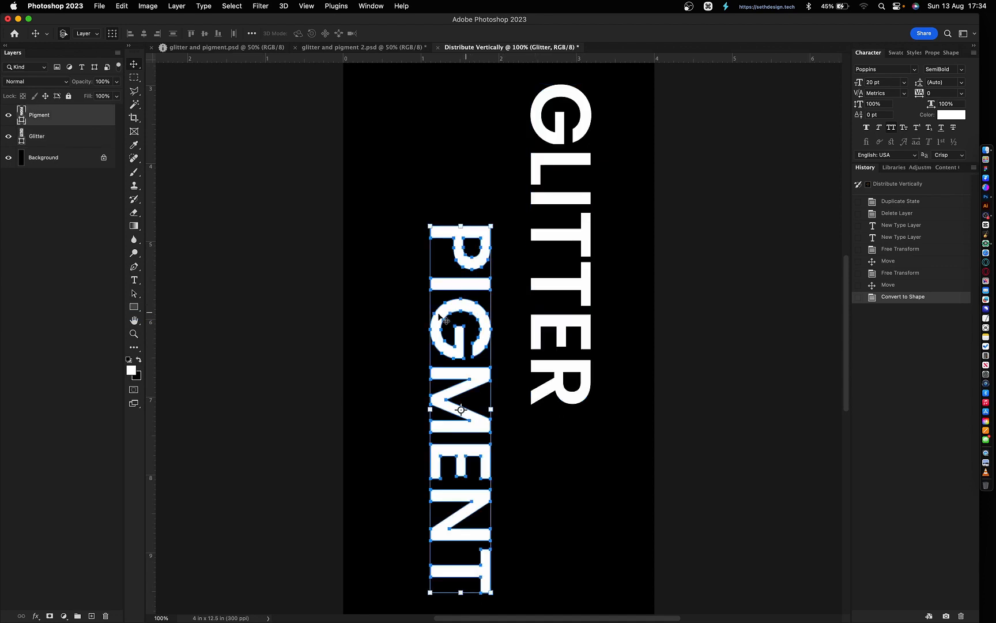
- Delete the I from PIGMENT by removing its anchor points
key(p)
key(super)
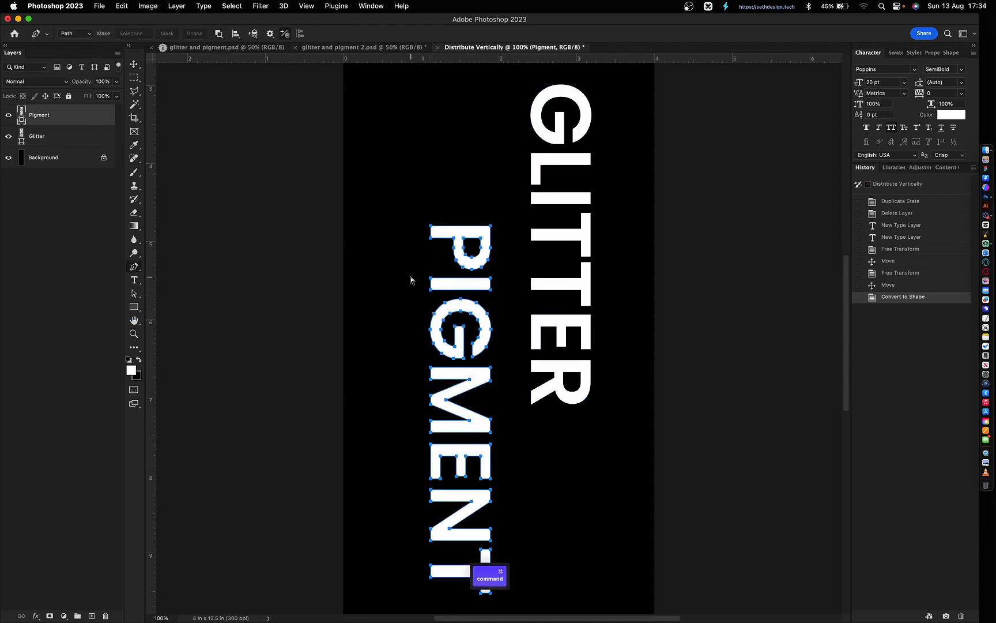
drag(407, 292, 505, 276)
key(Delete)
click(558, 286)
key(super+z)
key(v)
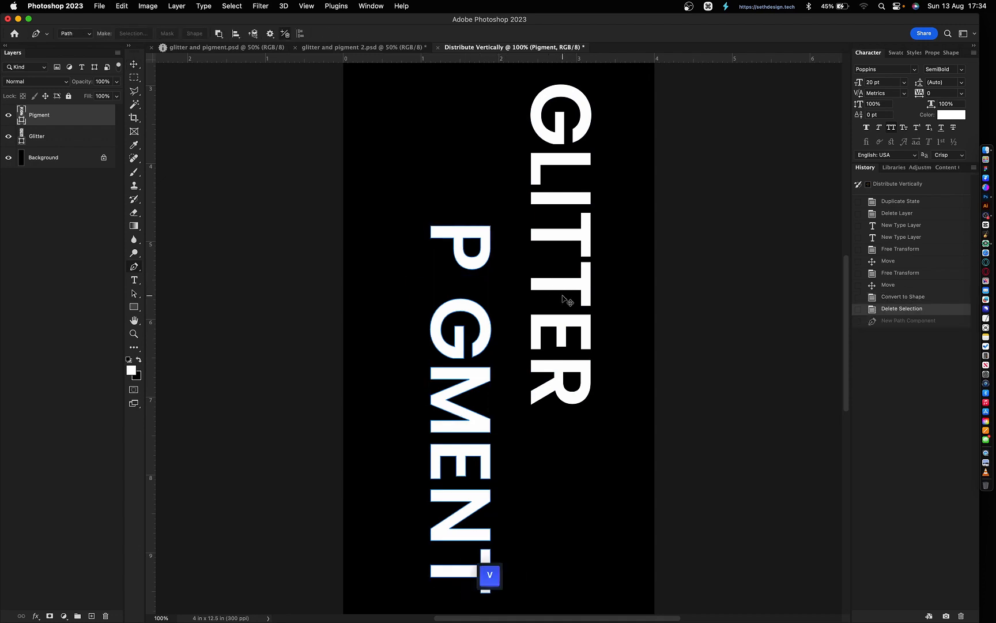
- Stretch a GLITTER stroke leftward with three Shift+Left nudges into PIGMENT's I gap
click(559, 283)
key(p)
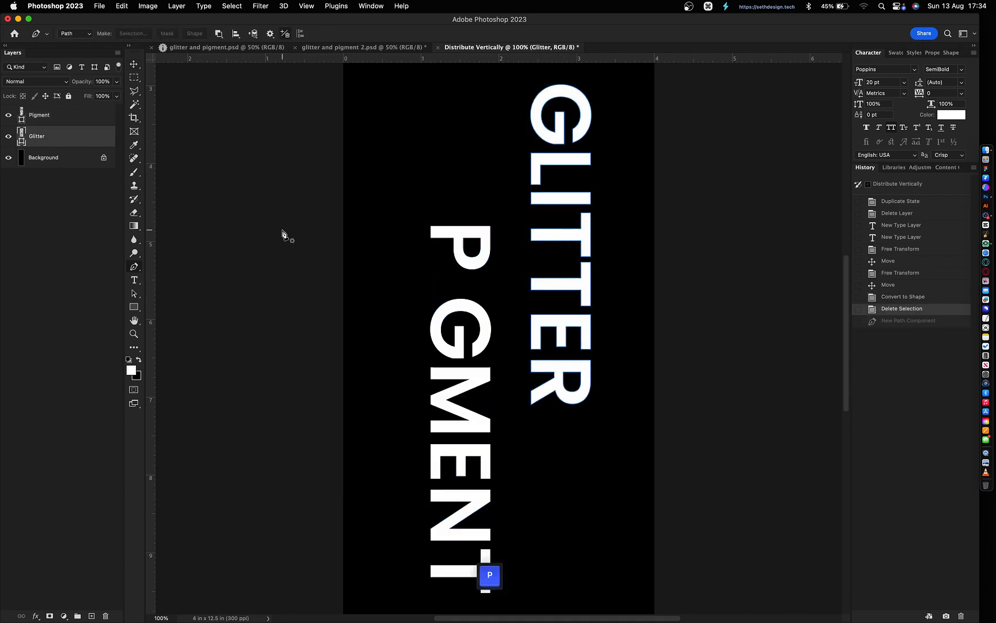
key(super)
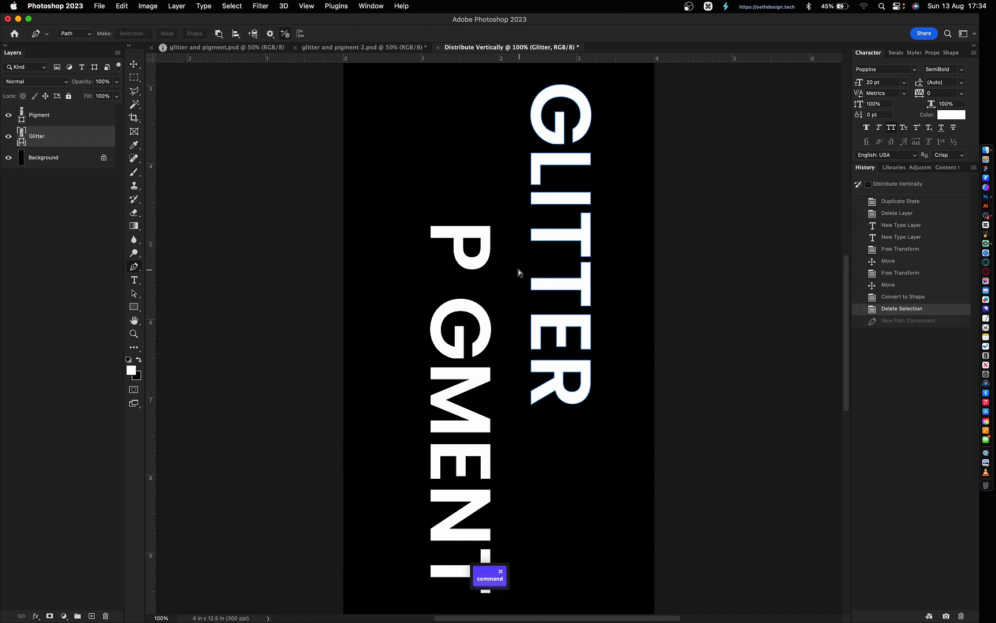
drag(517, 269, 541, 299)
key(shift+Left)
key(shift+Left)
key(shift+Left)
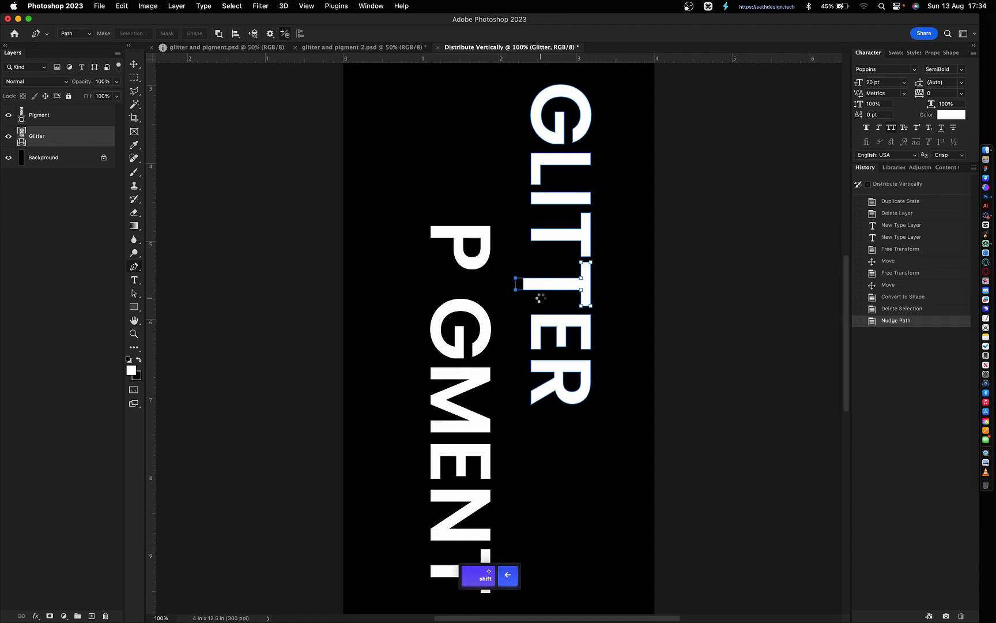
key(shift+Left)
key(shift+Left)
key(shift+Left)
key(shift+Left)
key(shift+Left)
key(shift+Left)
key(shift+Left)
key(shift+Left)
key(shift+Left)
key(shift+Left)
key(shift+Left)
key(shift+Left)
key(shift+Left)
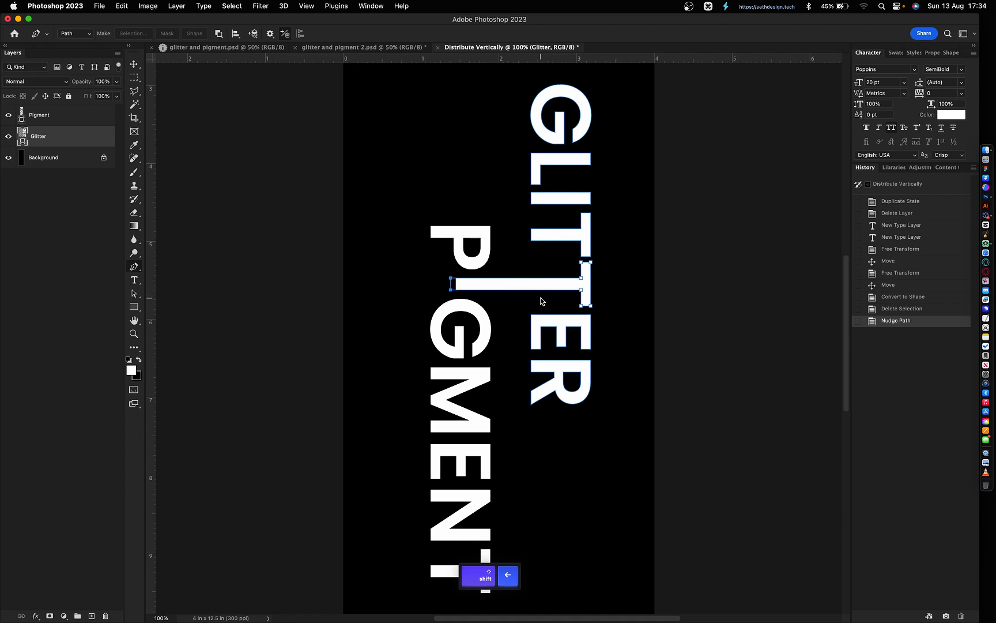
key(shift+Left)
key(shift+Left)
key(shift+Left)
key(shift+Left)
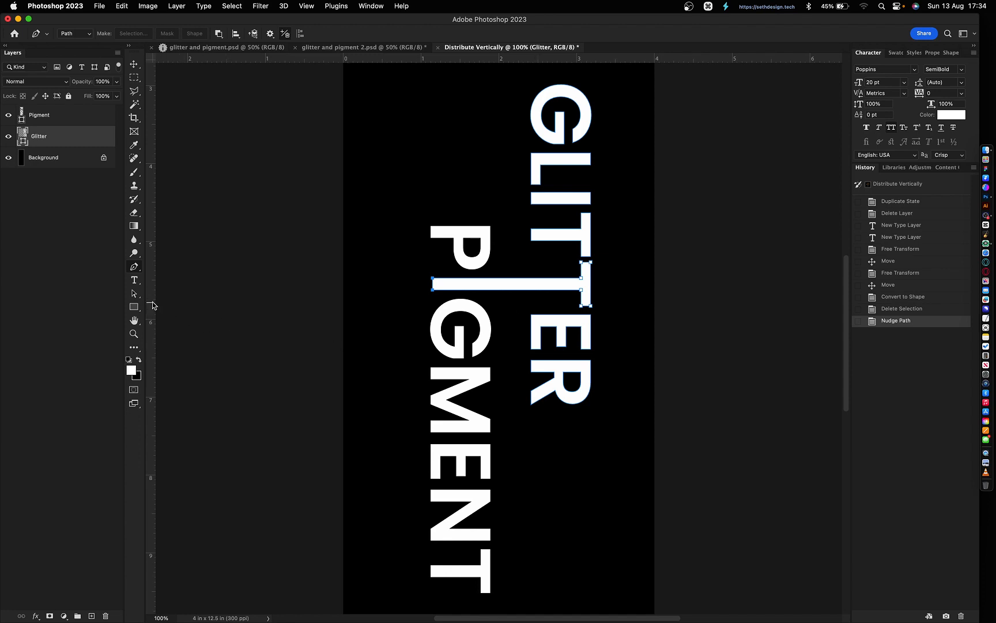
- Place a vertical guide aligned with PIGMENT's left edge
drag(151, 307, 429, 320)
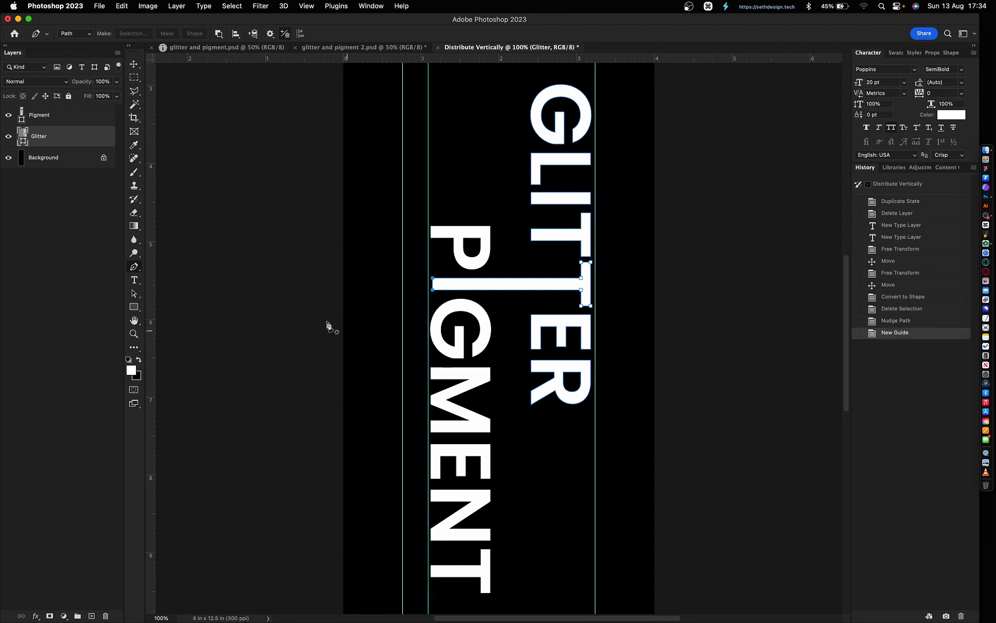
click(69, 118)
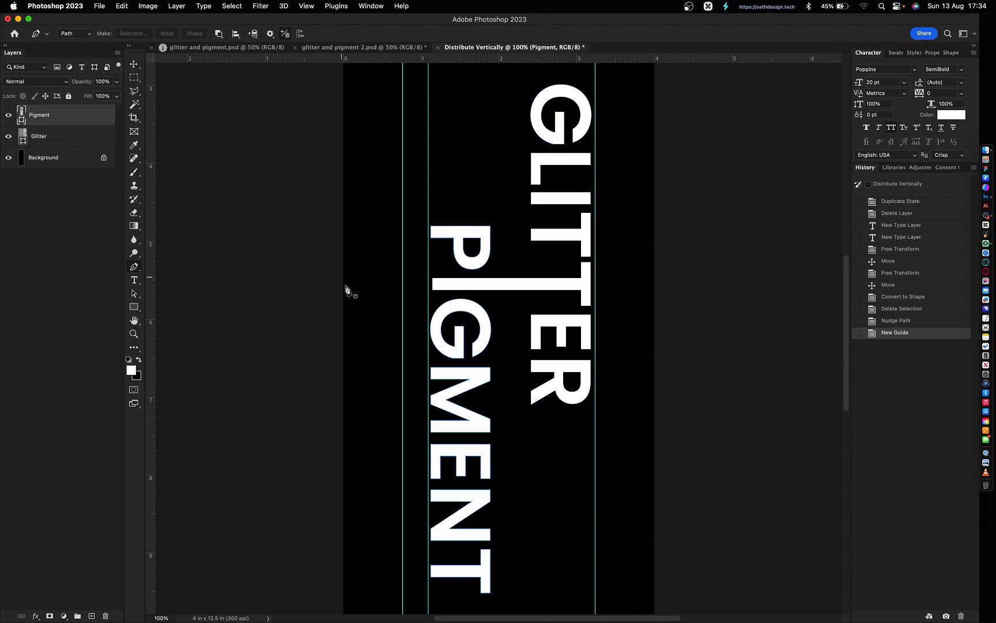
key(v)
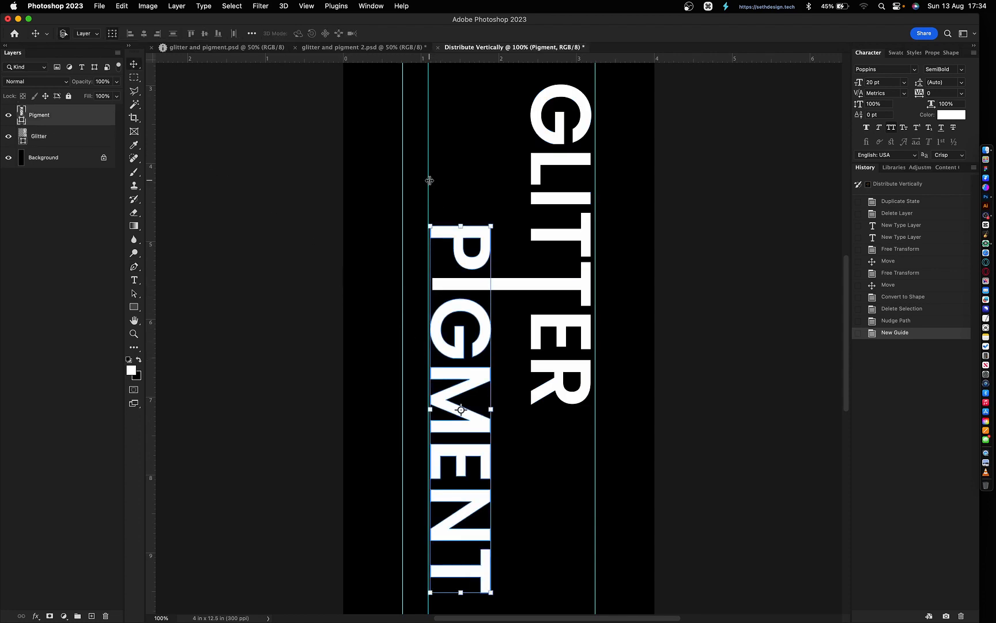
drag(430, 181, 431, 181)
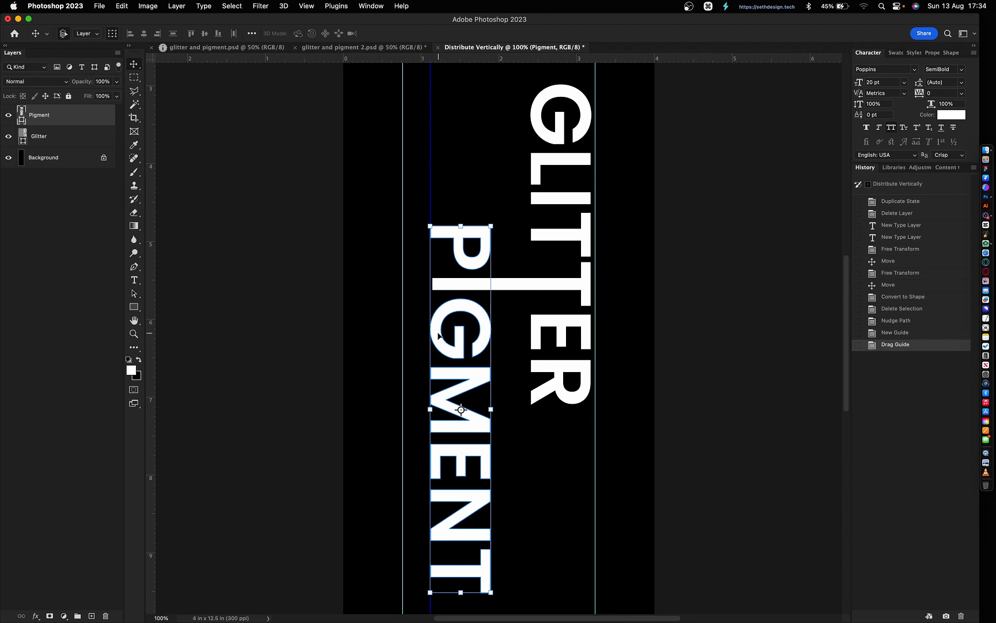
- Nudge the GLITTER stroke's left end anchors onto the guide
click(70, 137)
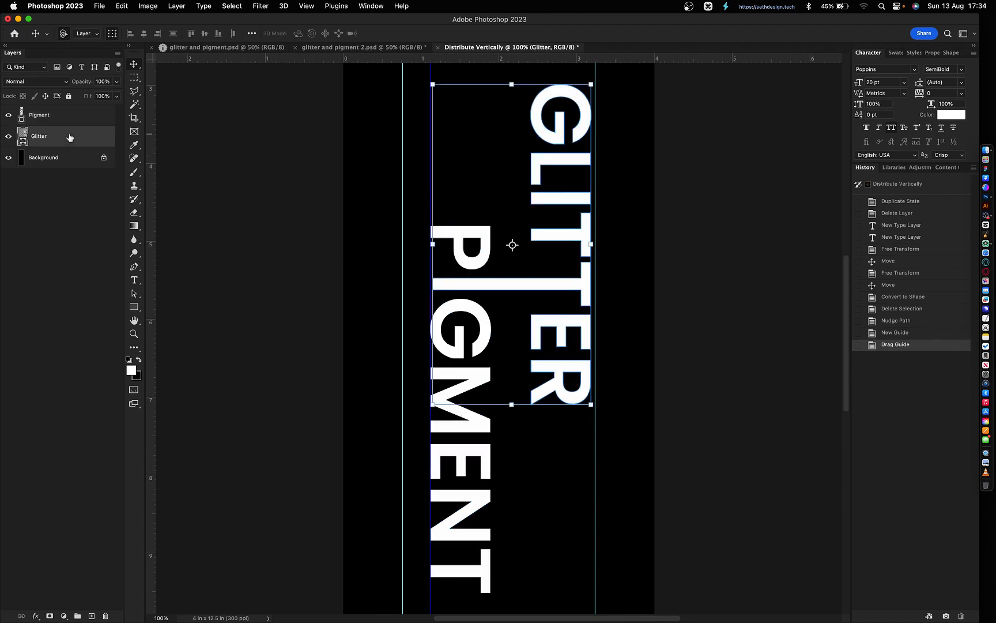
key(p)
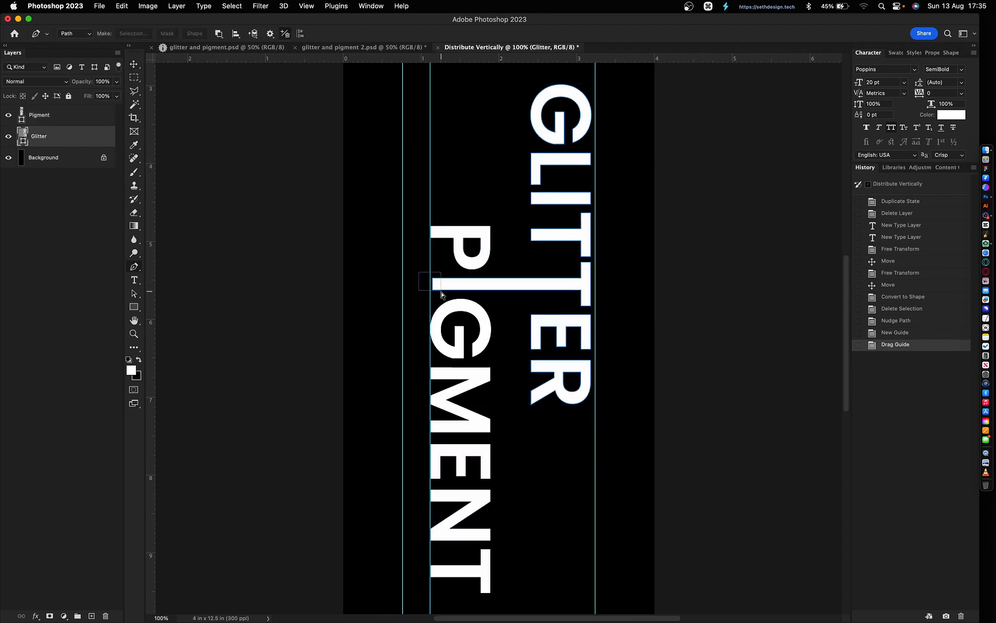
drag(418, 272, 442, 292)
key(super+plus)
key(super+plus)
key(super+plus)
key(Left)
key(Left)
key(Left)
key(Left)
key(Left)
key(Left)
key(Left)
key(Left)
key(Right)
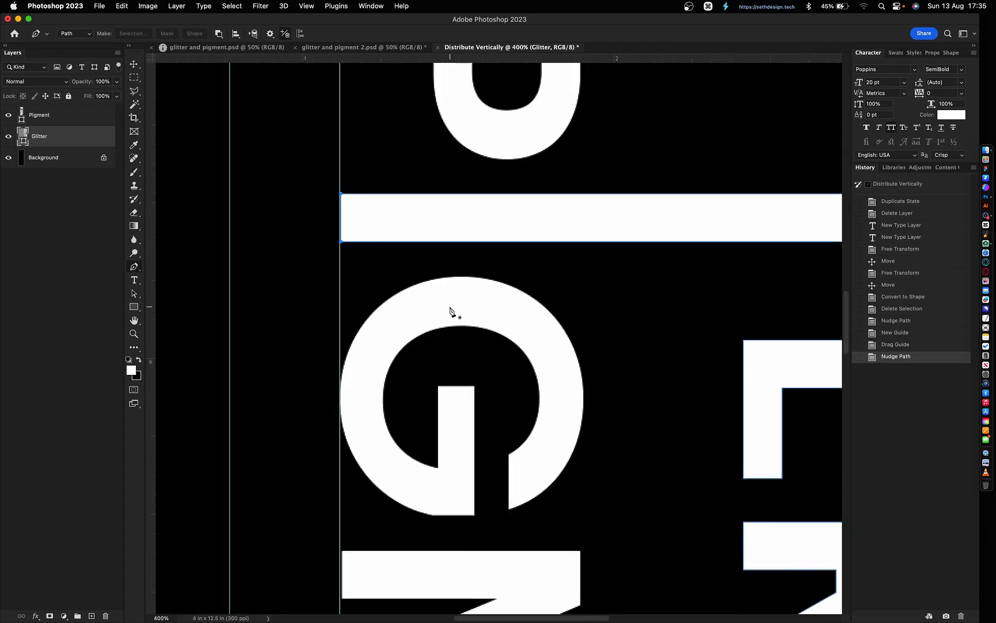
key(super+minus)
key(super+minus)
key(super+minus)
key(super+minus)
key(super+minus)
- Drag the helper guide off the canvas and hide the remaining guides
key(v)
click(489, 574)
drag(465, 435, 2, 344)
key(super+semicolon)
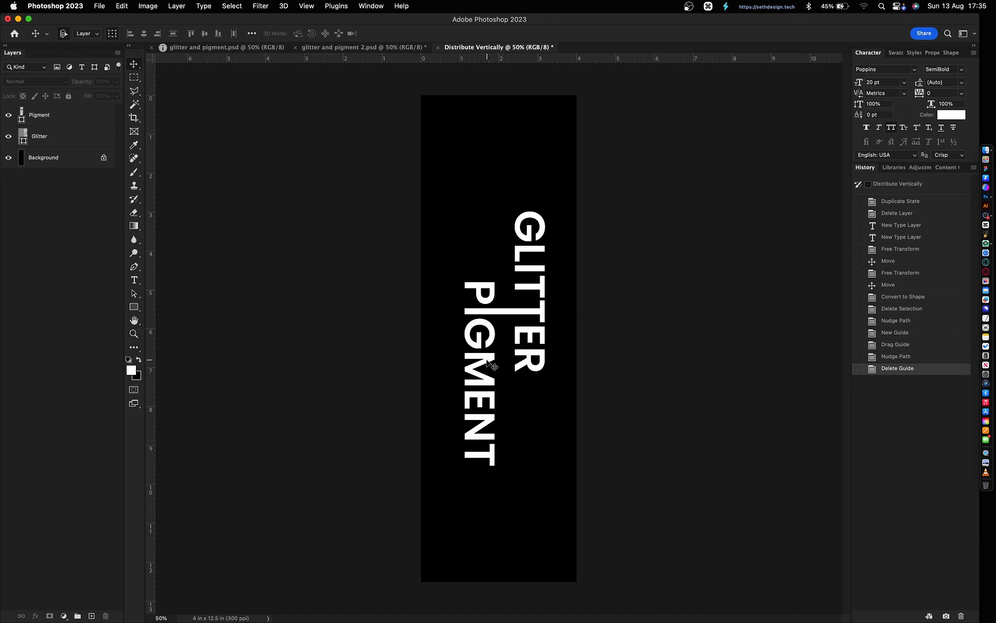
- Nudge GLITTER left, then step through History to restore the Nudge Path state
click(524, 361)
key(shift+Left)
key(shift+Left)
key(shift+Left)
key(shift+Left)
key(shift+Left)
key(shift+Left)
key(shift+Left)
key(shift+Left)
key(shift+Left)
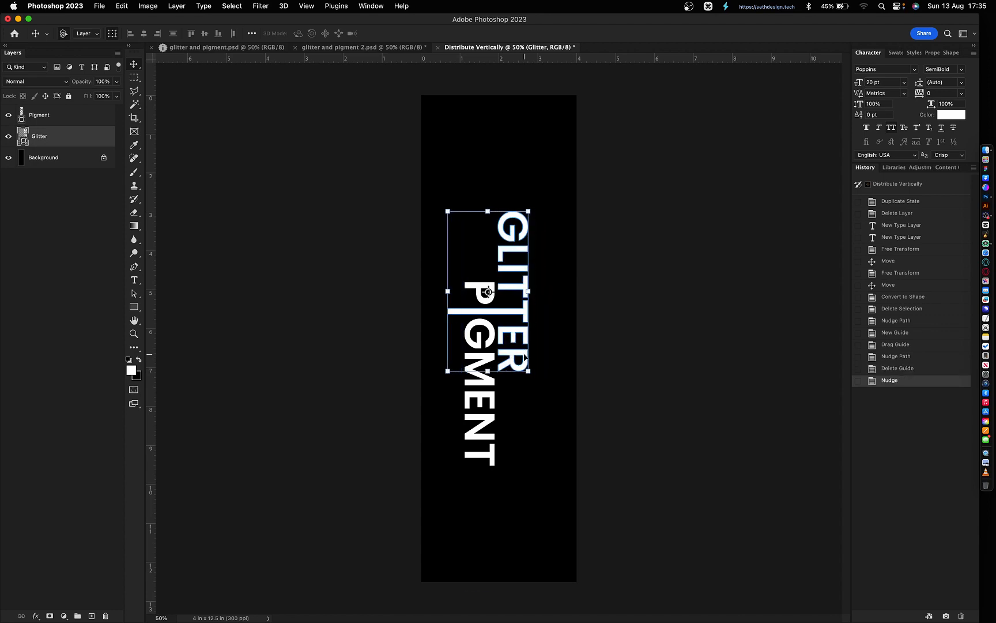
key(Left)
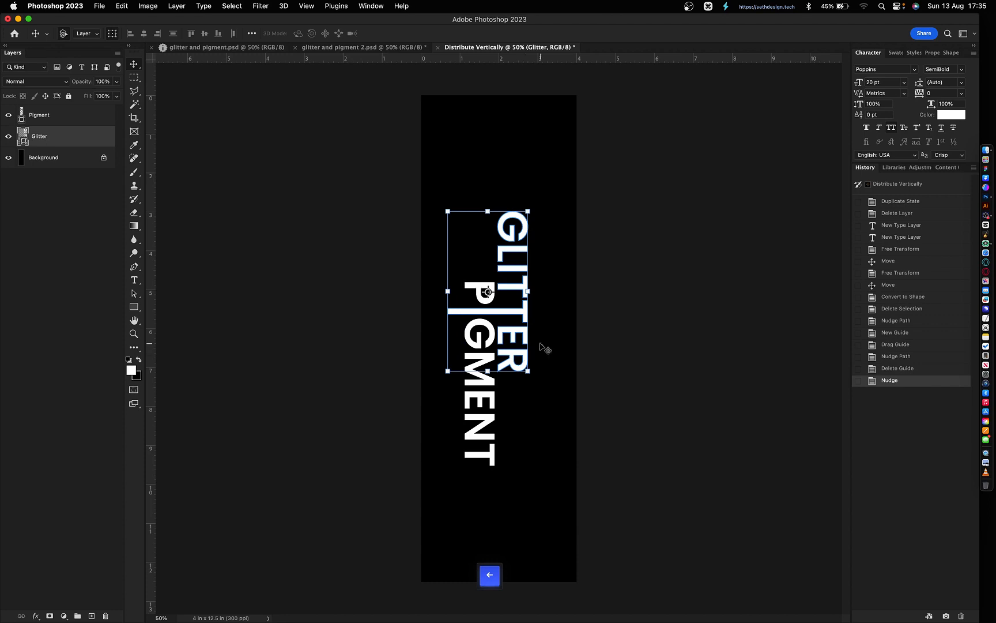
click(910, 346)
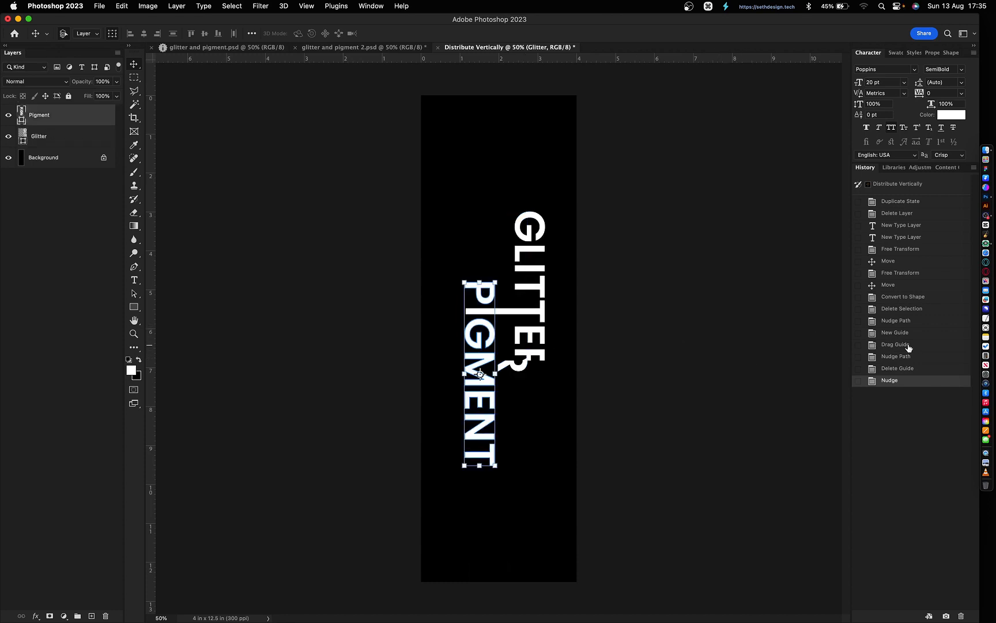
click(905, 335)
click(906, 346)
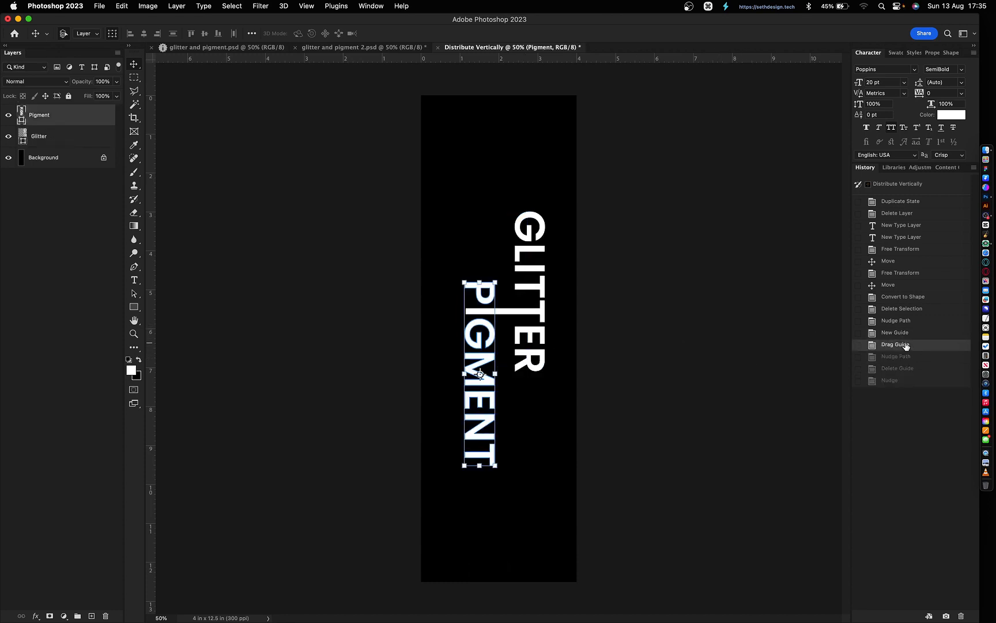
click(906, 357)
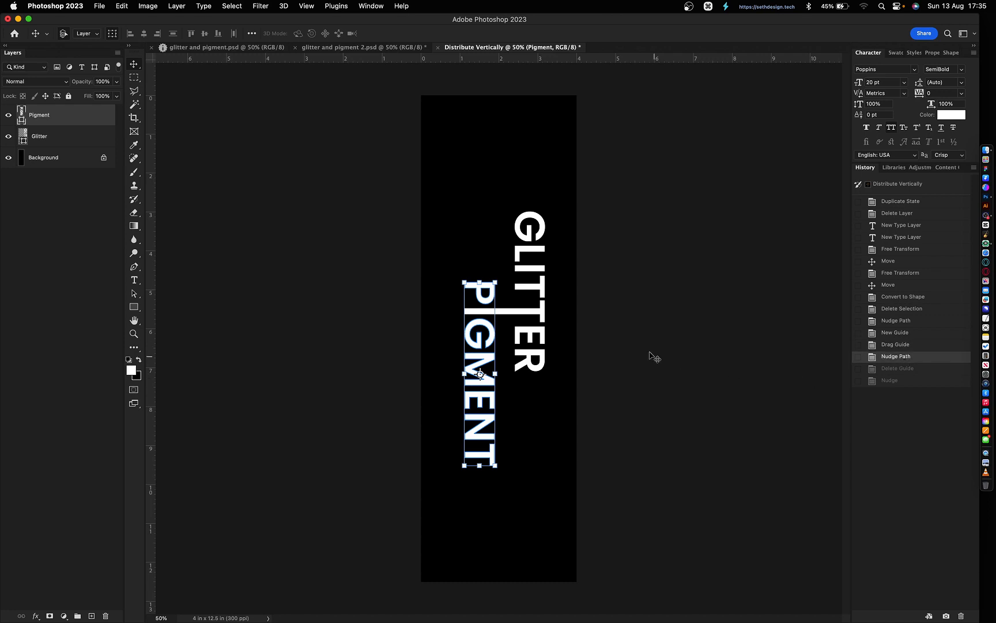
- Show the guides and nudge GLITTER left, then two pixels back right
key(super+;)
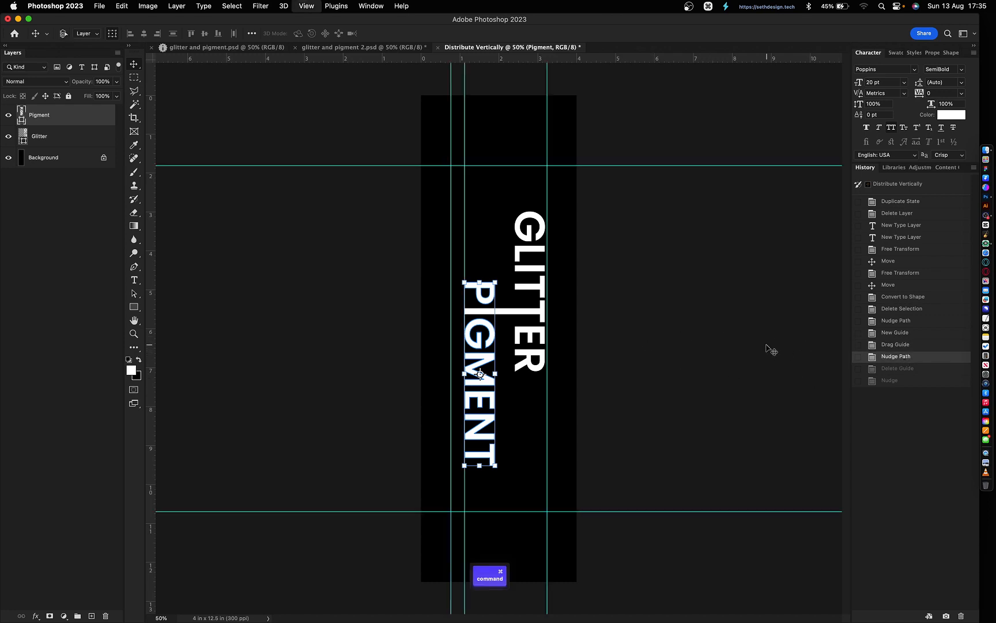
click(664, 336)
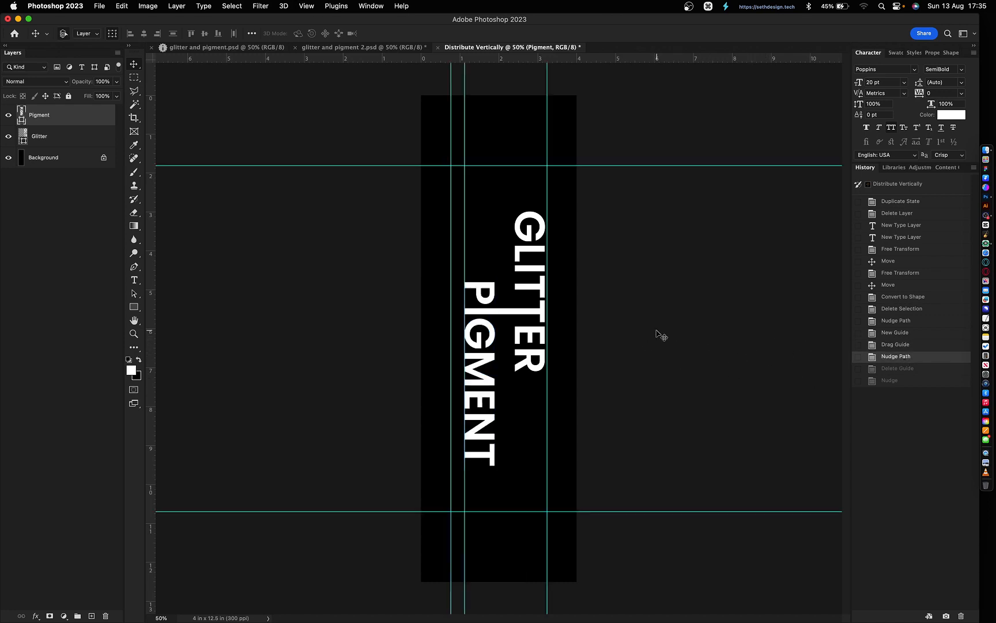
click(542, 316)
key(shift+Left)
key(shift+Left)
key(shift+Left)
key(shift+Left)
key(shift+Left)
key(shift+Left)
key(shift+Left)
key(shift+Left)
key(shift+Left)
key(shift+Left)
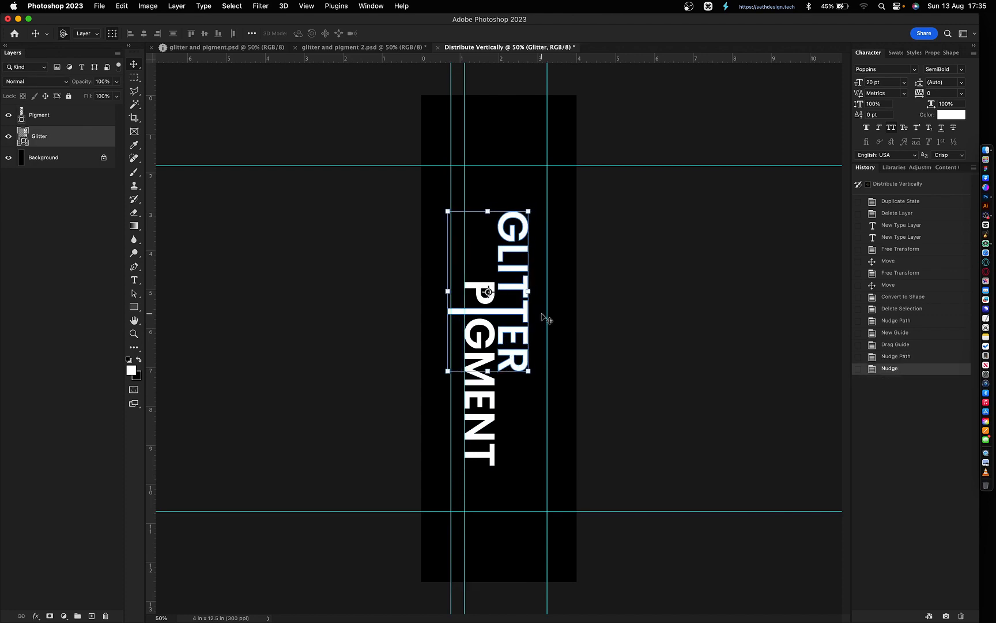
key(Right)
key(Right)
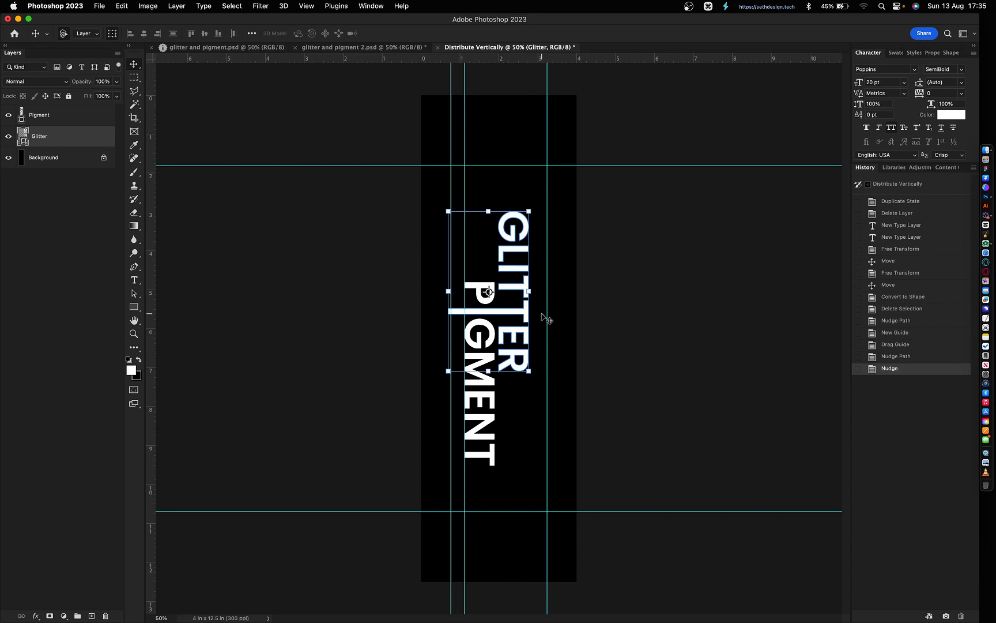
key(Right)
- Trim the I bar's left end flush to the guide, then remove the extra vertical guide
key(z)
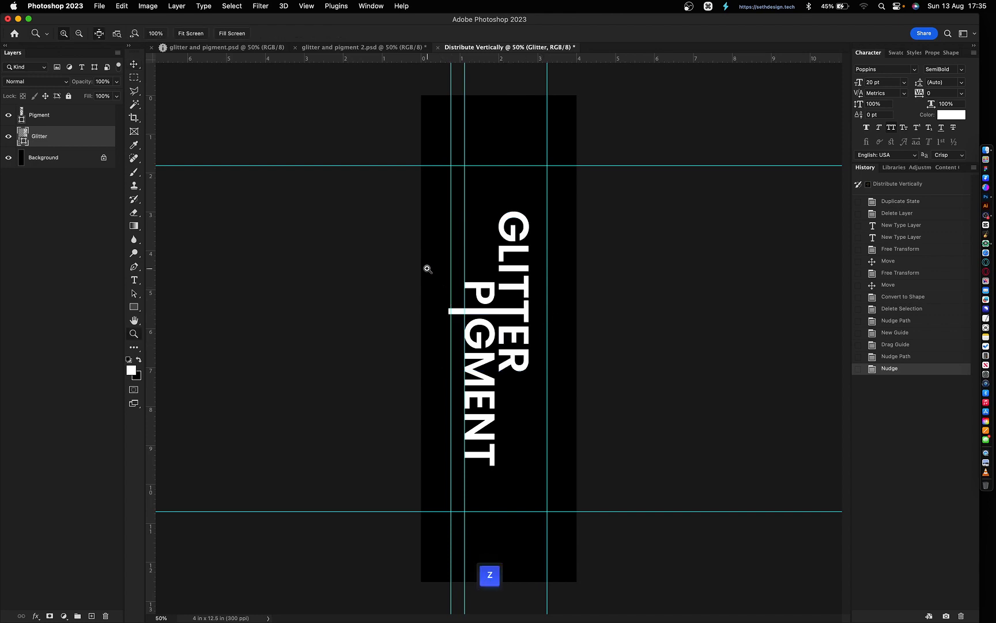
drag(427, 277, 478, 317)
key(p)
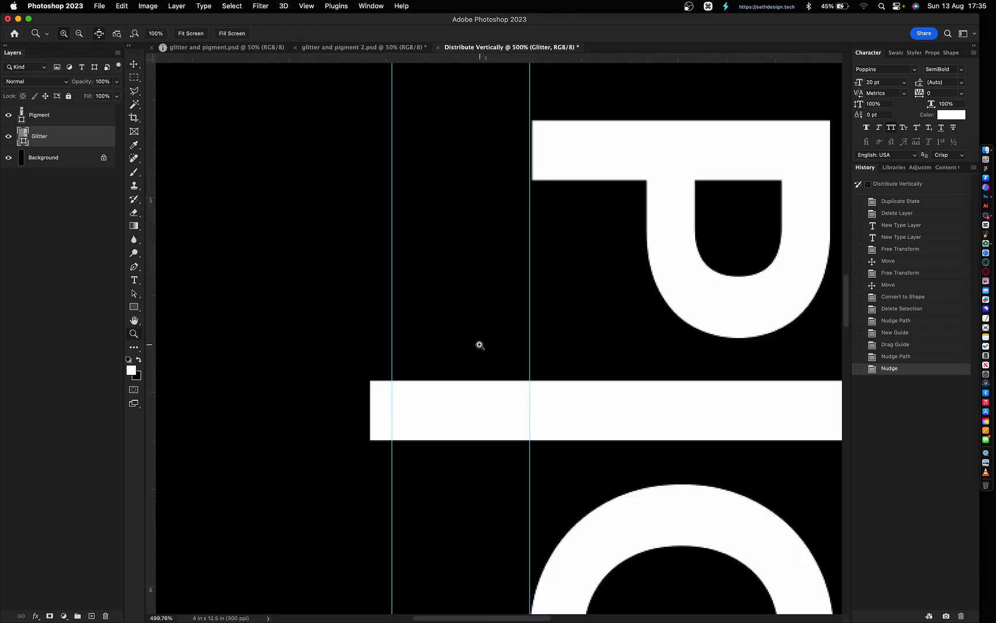
drag(349, 351, 427, 507)
key(shift+Right)
key(shift+Right)
key(shift+Right)
key(shift+Right)
key(shift+Right)
key(shift+Right)
key(shift+Right)
key(shift+Right)
key(shift+Right)
key(shift+Right)
key(shift+Right)
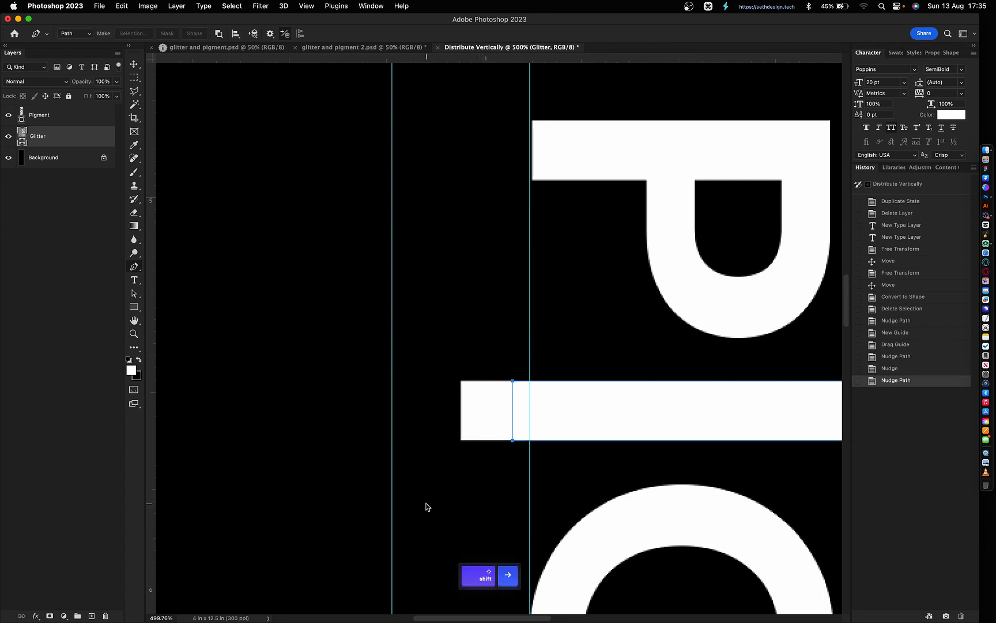
key(Right)
key(Right)
key(Right)
key(Right)
key(Right)
key(Right)
key(Right)
key(Right)
key(Right)
key(Right)
key(Right)
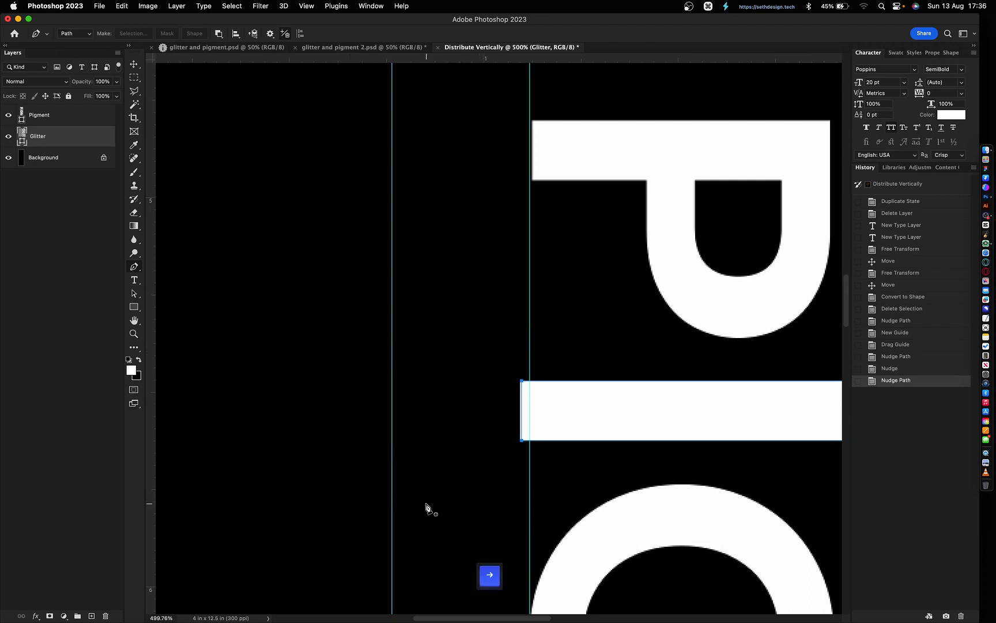
key(Right)
key(Right)
key(Right)
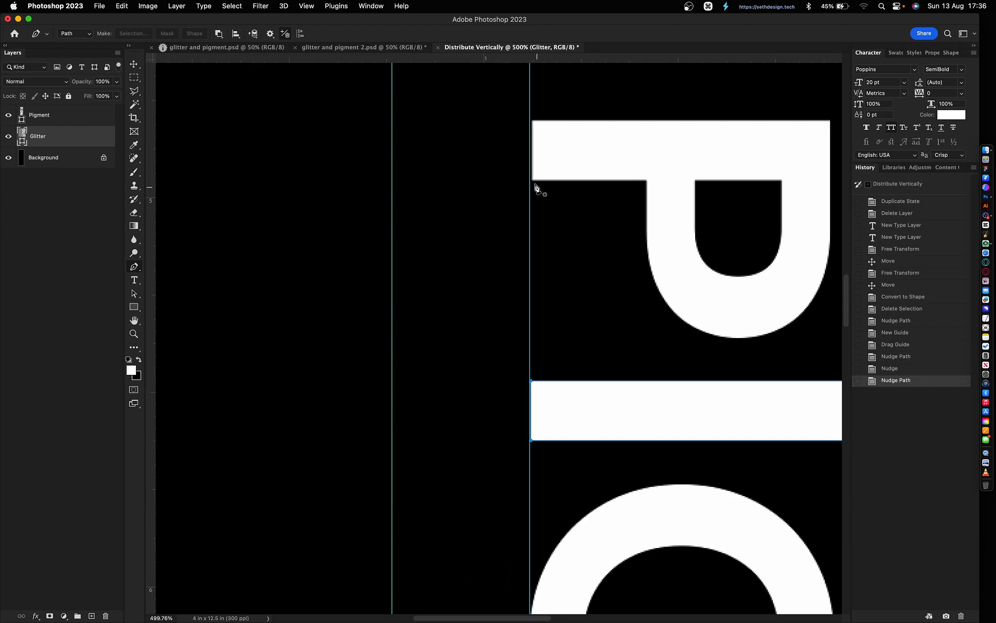
key(Right)
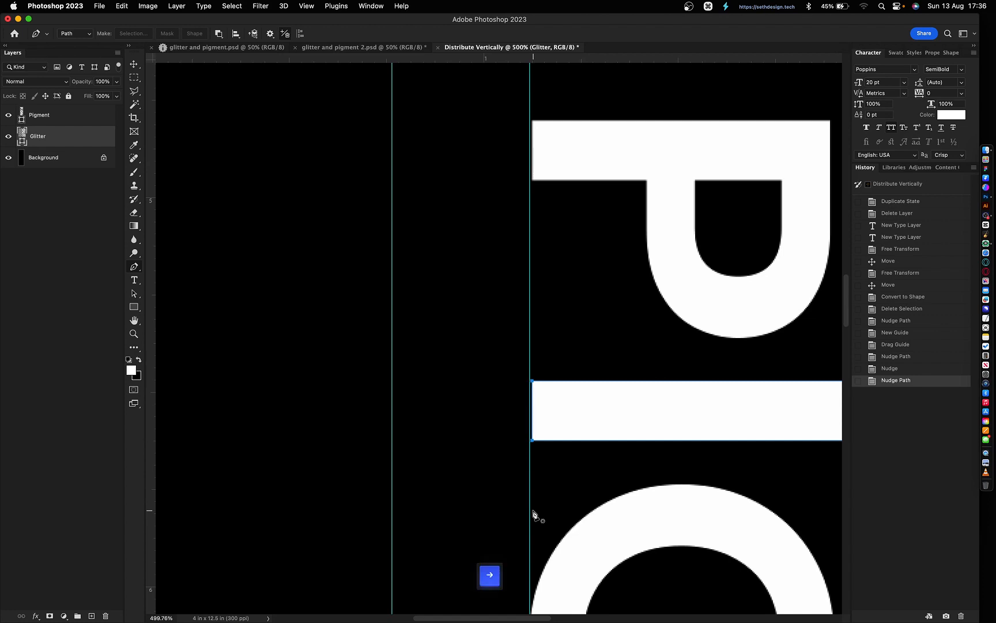
key(v)
click(479, 460)
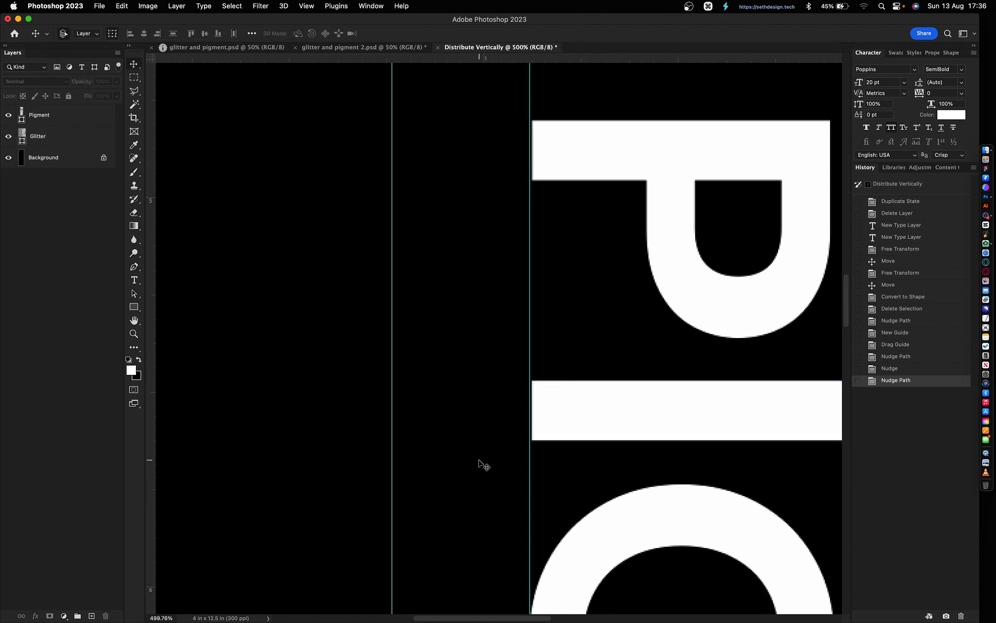
key(super+minus)
key(super+minus)
key(super+minus)
key(super+minus)
key(super+minus)
key(super+minus)
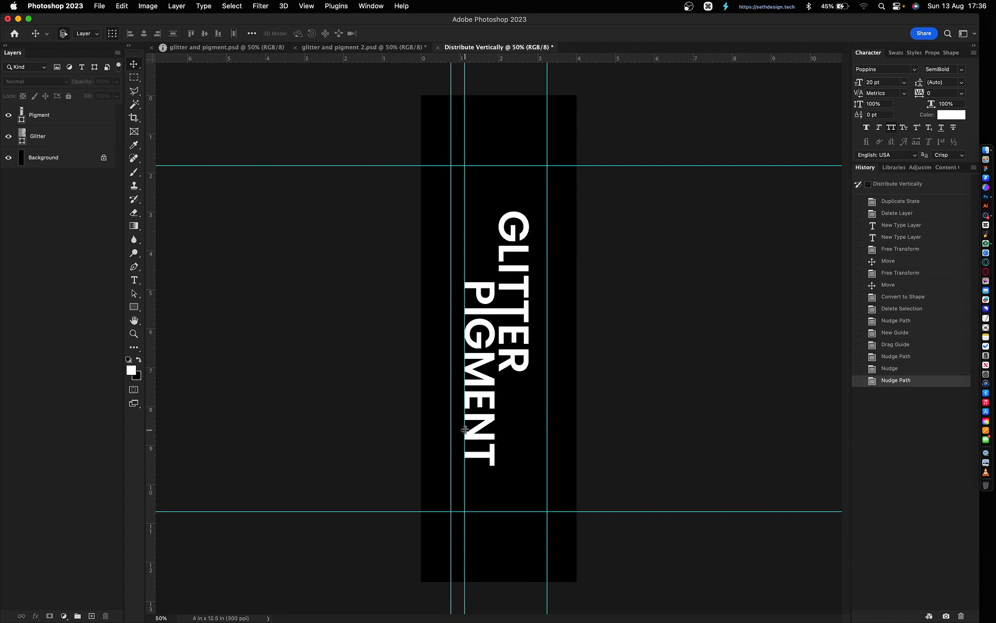
drag(465, 419, 1, 386)
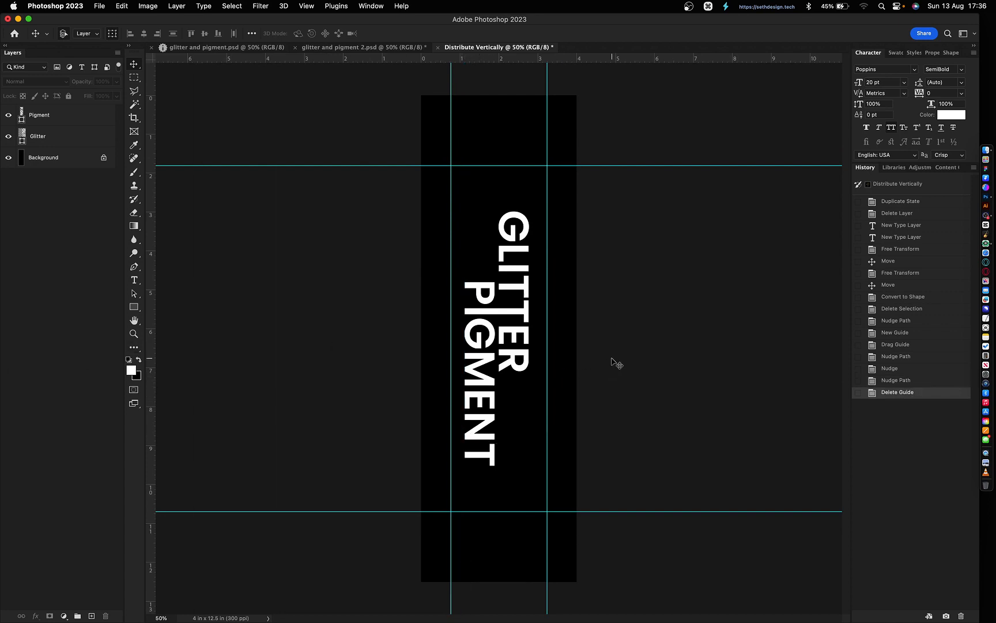
- Hide guides, move Glitter above Pigment, and merge both into one layer
key(super+semicolon)
drag(559, 370, 519, 337)
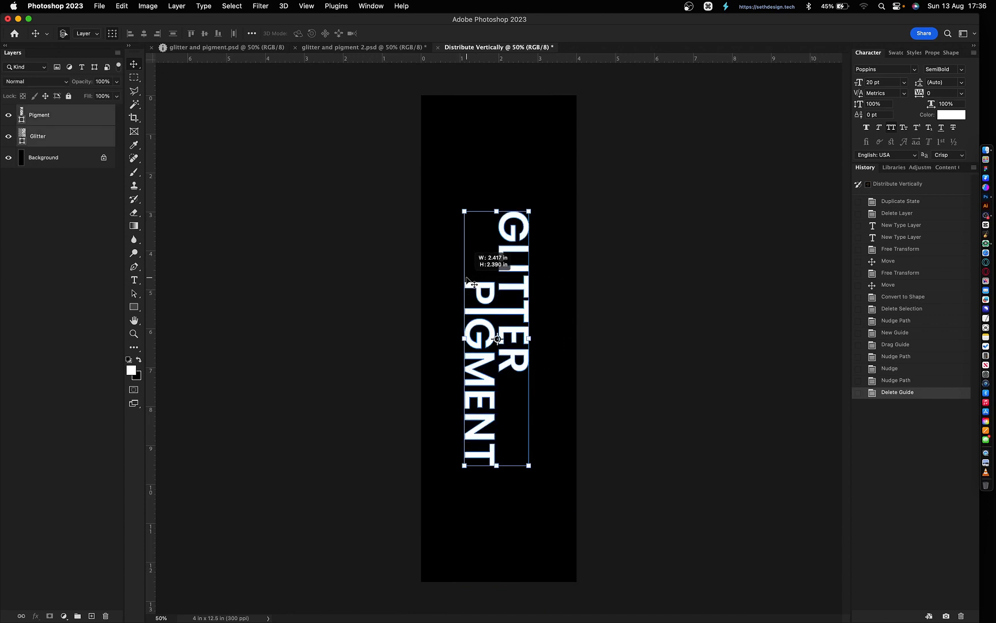
click(67, 136)
key(super+bracketright)
super+click(55, 137)
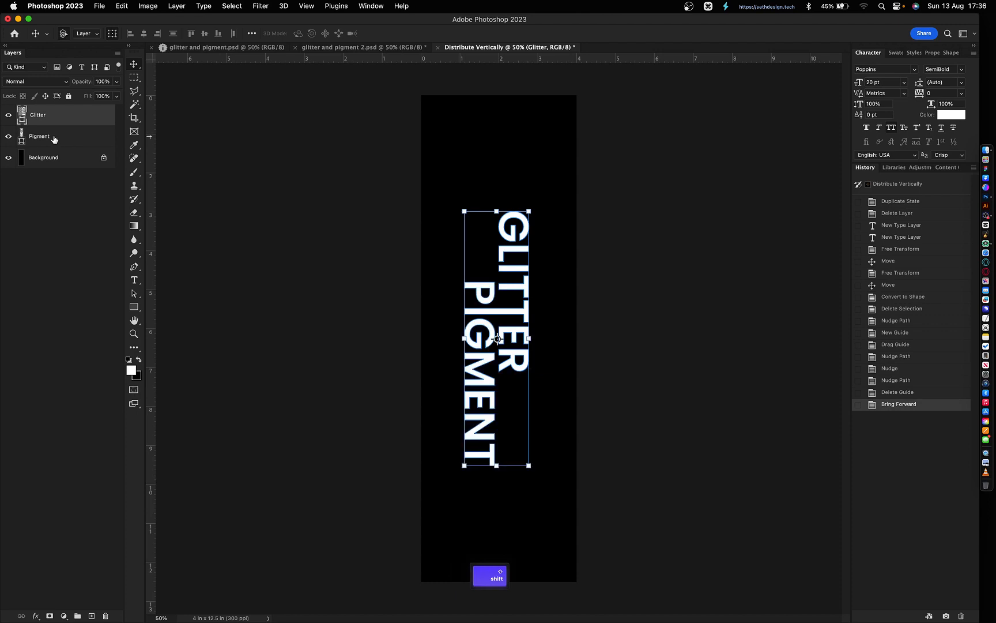
key(super+e)
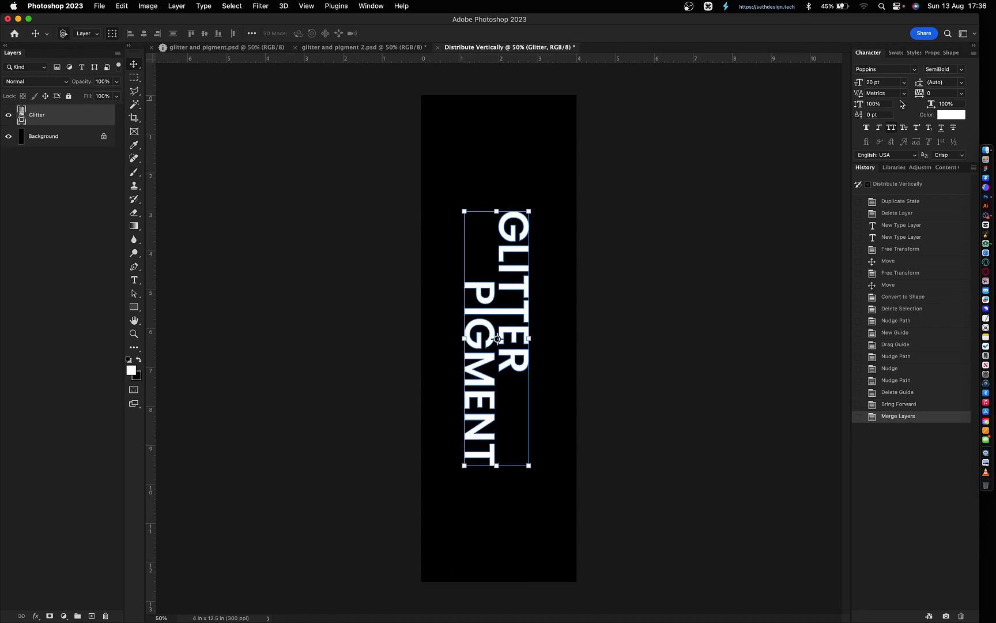
- Center the merged wordmark horizontally and vertically on the canvas
key(super+a)
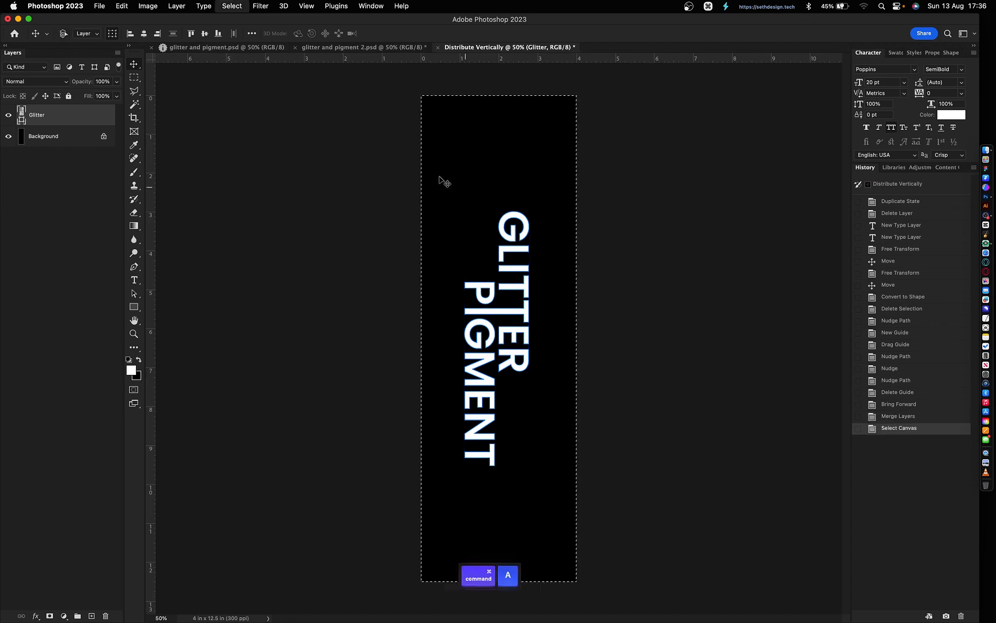
click(205, 34)
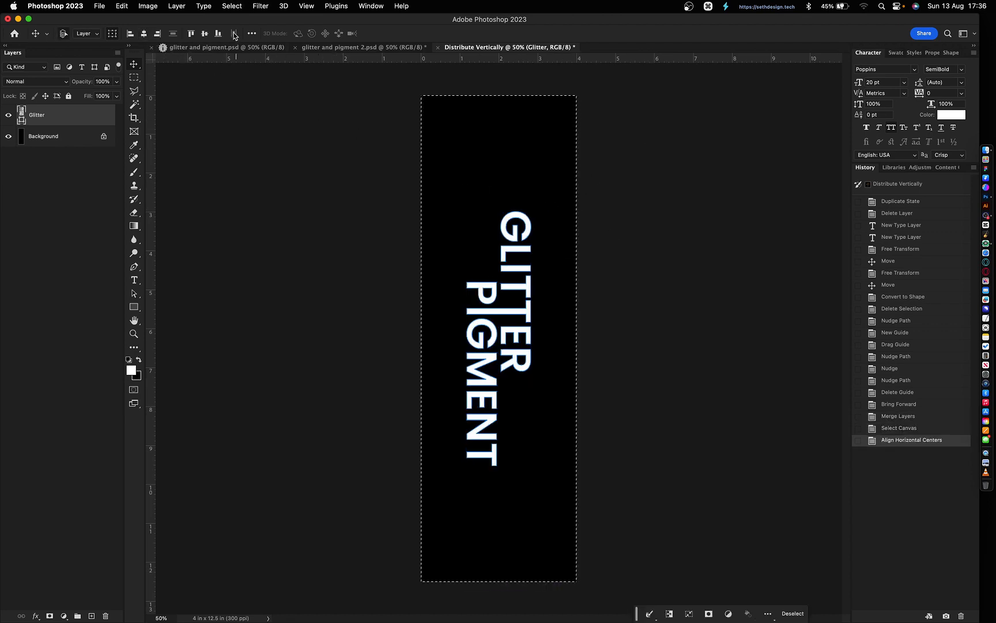
click(206, 34)
click(205, 34)
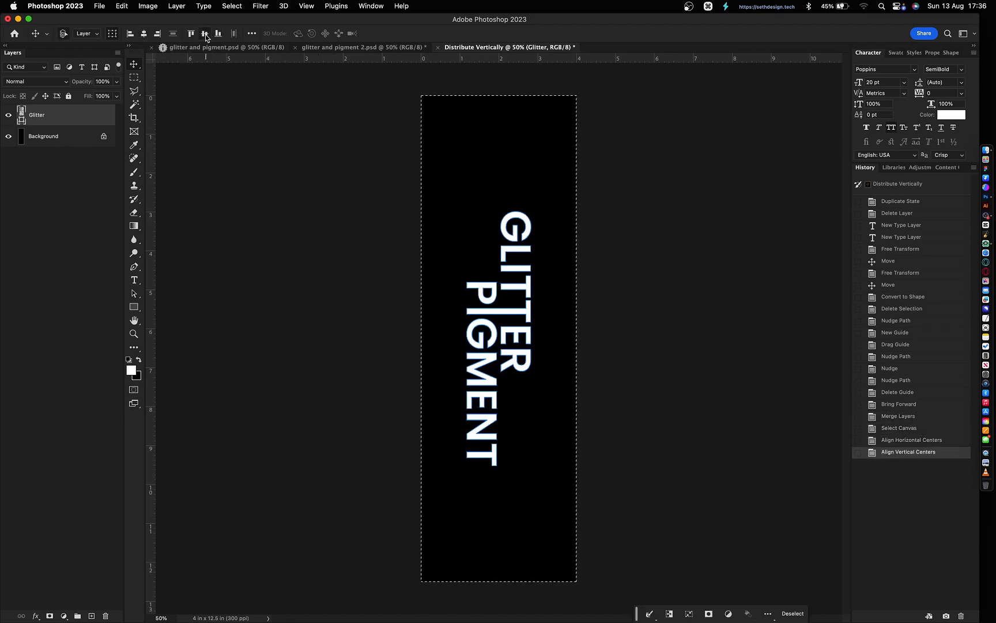
key(super+d)
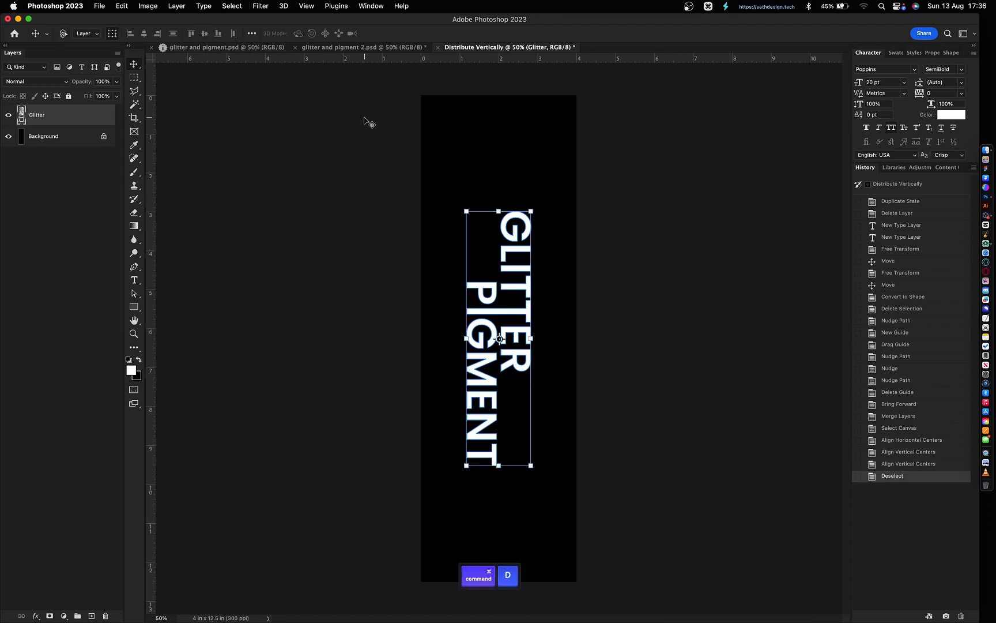
click(914, 53)
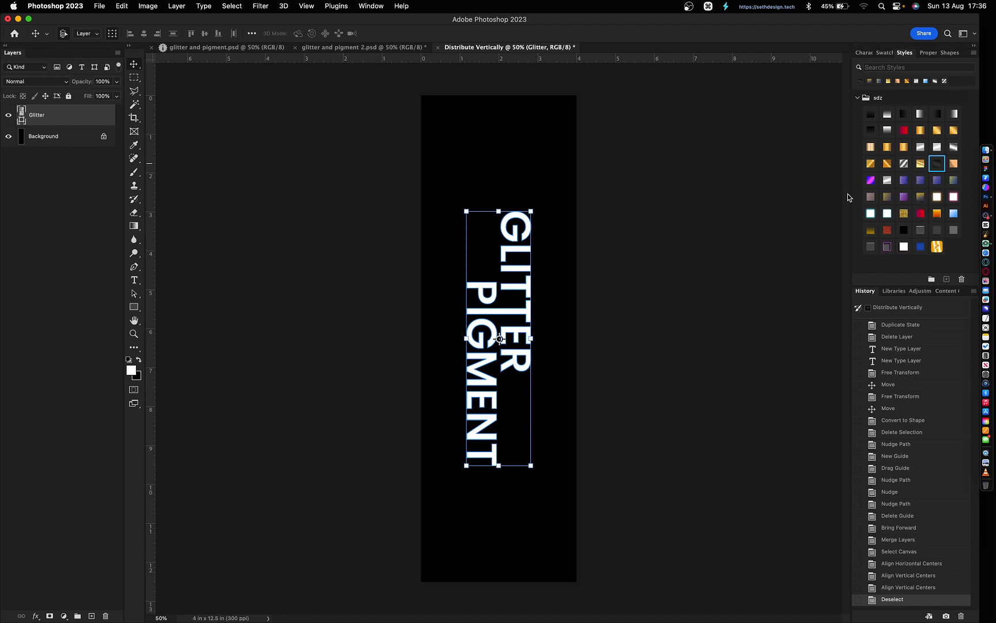
- Apply gold gradient styles from the Styles panel, comparing two swatches on the wordmark
click(921, 163)
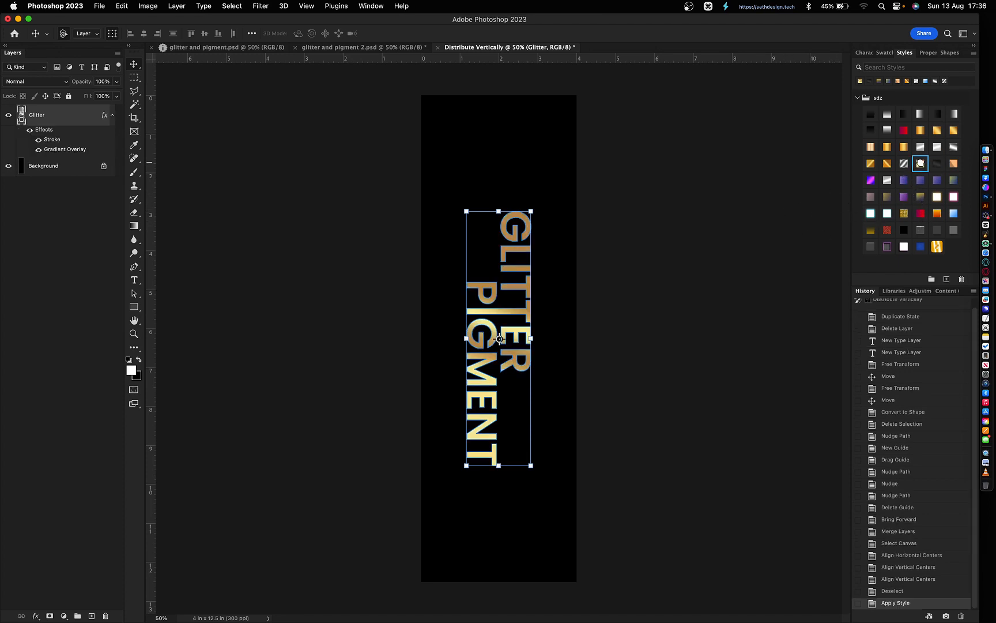
click(741, 284)
drag(432, 253, 552, 312)
click(873, 164)
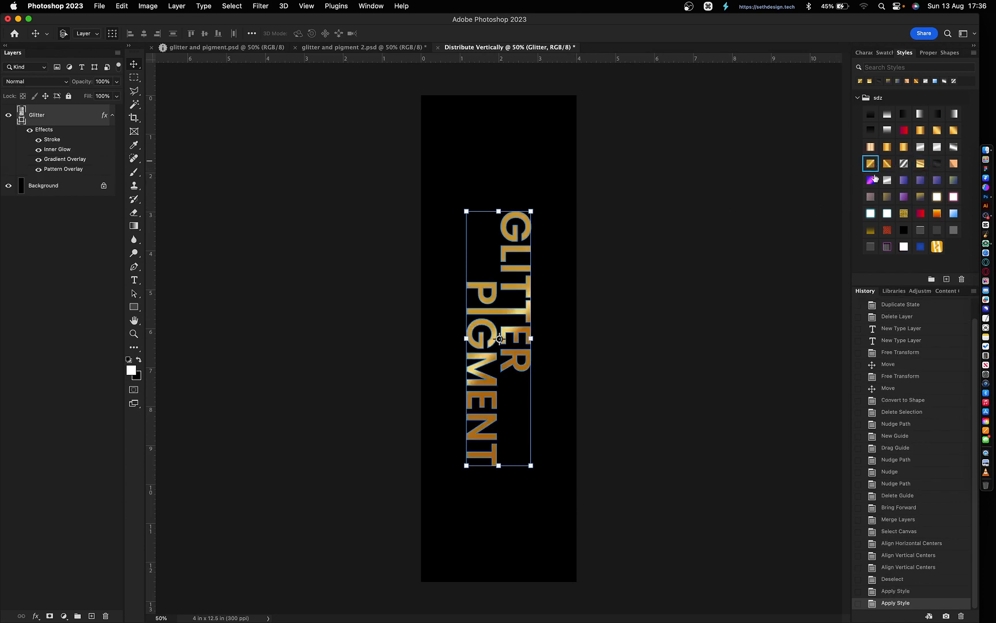
click(663, 301)
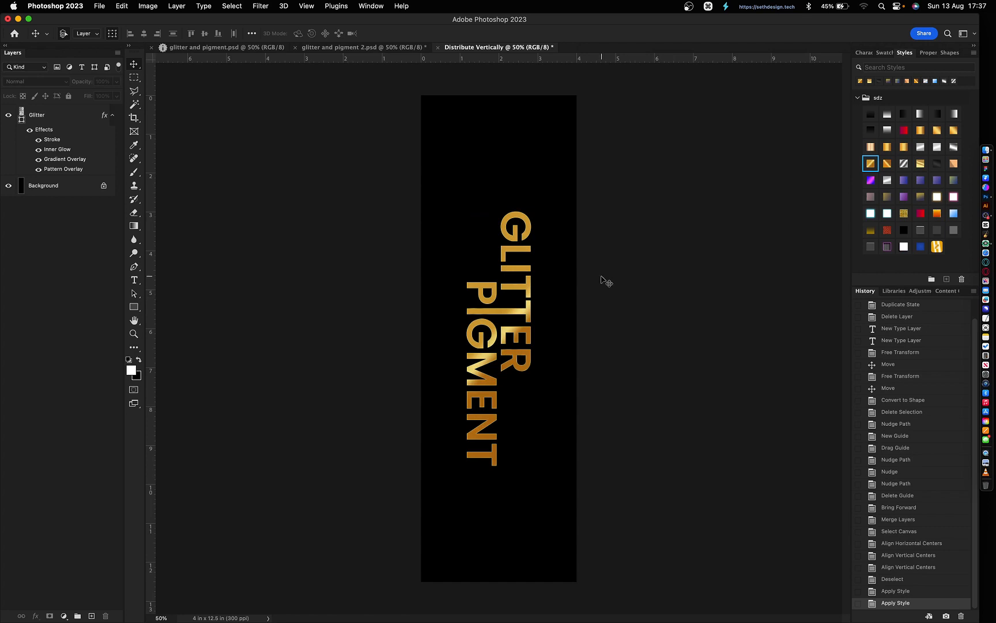
click(468, 285)
click(637, 321)
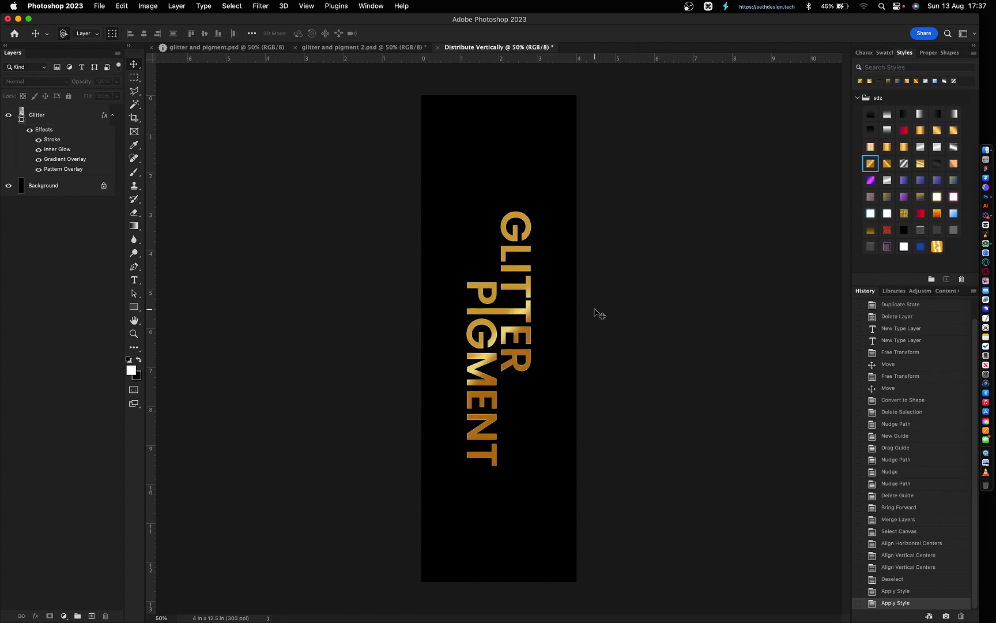
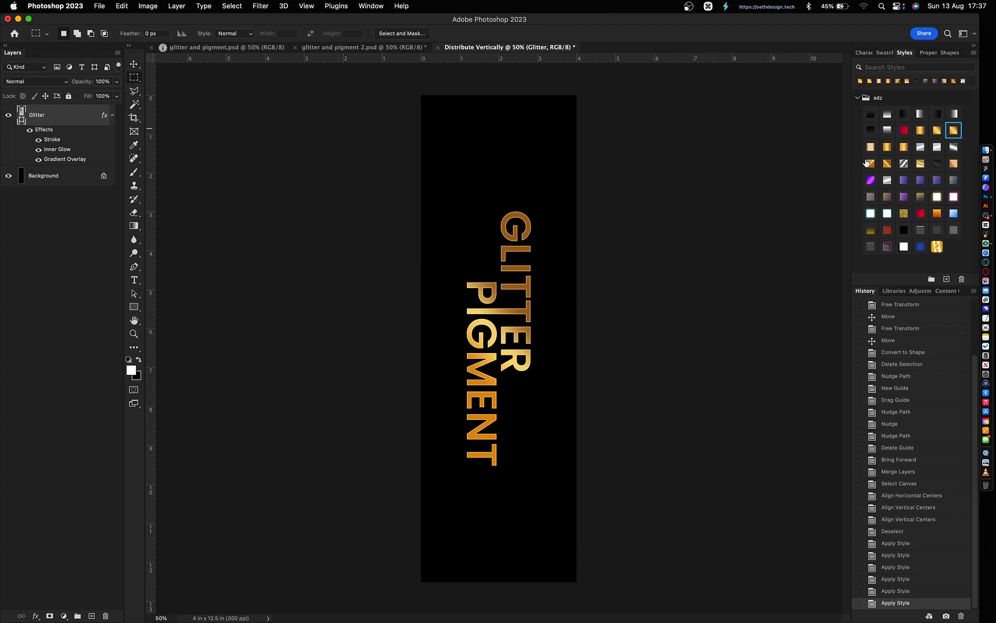
- Try a lighter gold style, then apply the deeper gold style with inner glow and pattern overlay
click(920, 163)
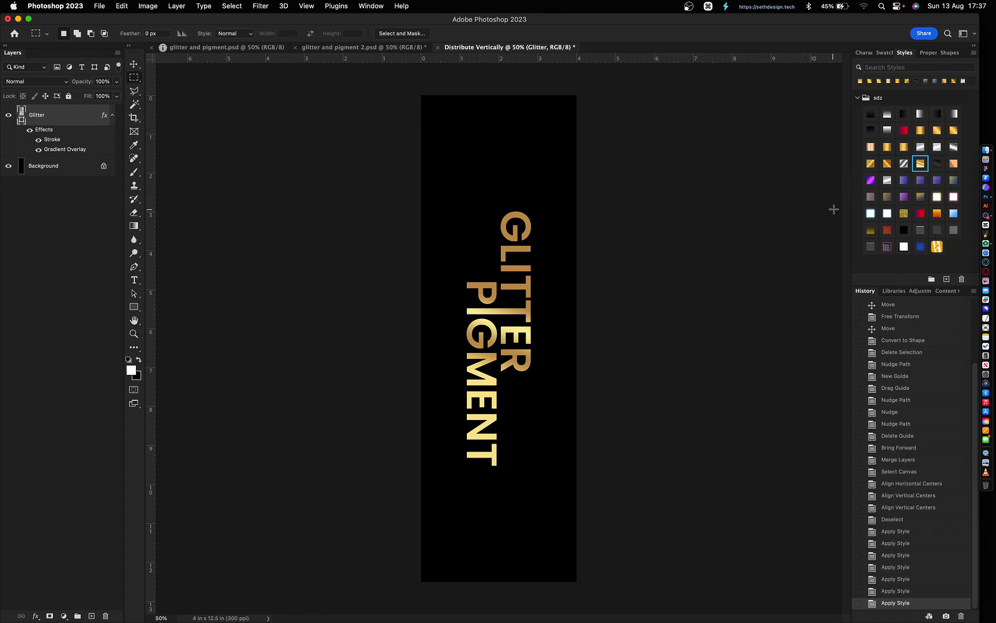
click(871, 164)
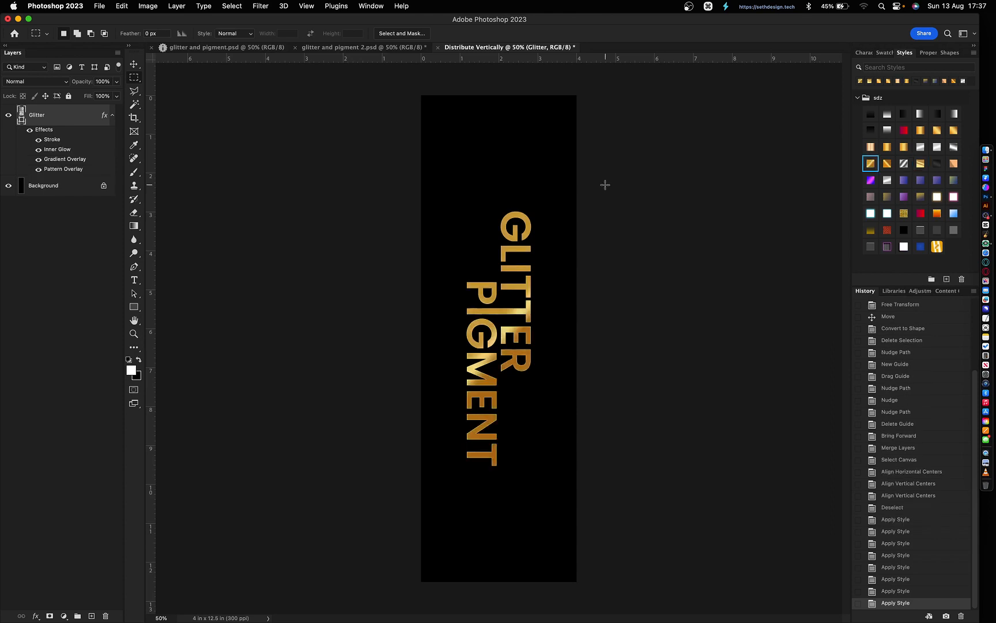
- In the Pattern Overlay settings, delete the saved Gold pattern from the pattern list
double_click(61, 169)
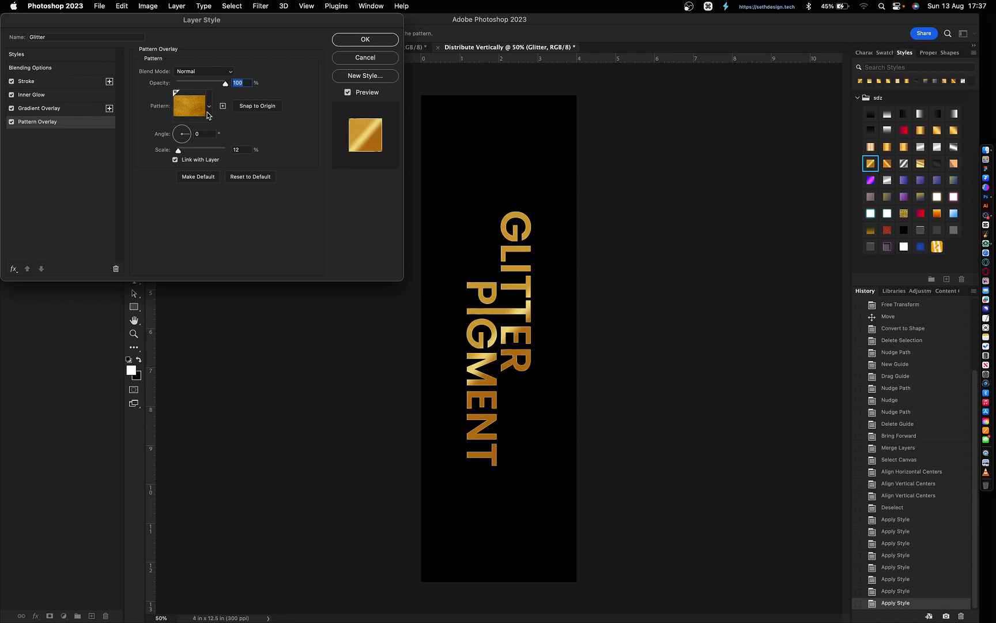
click(209, 111)
scroll(188, 192, down, 3)
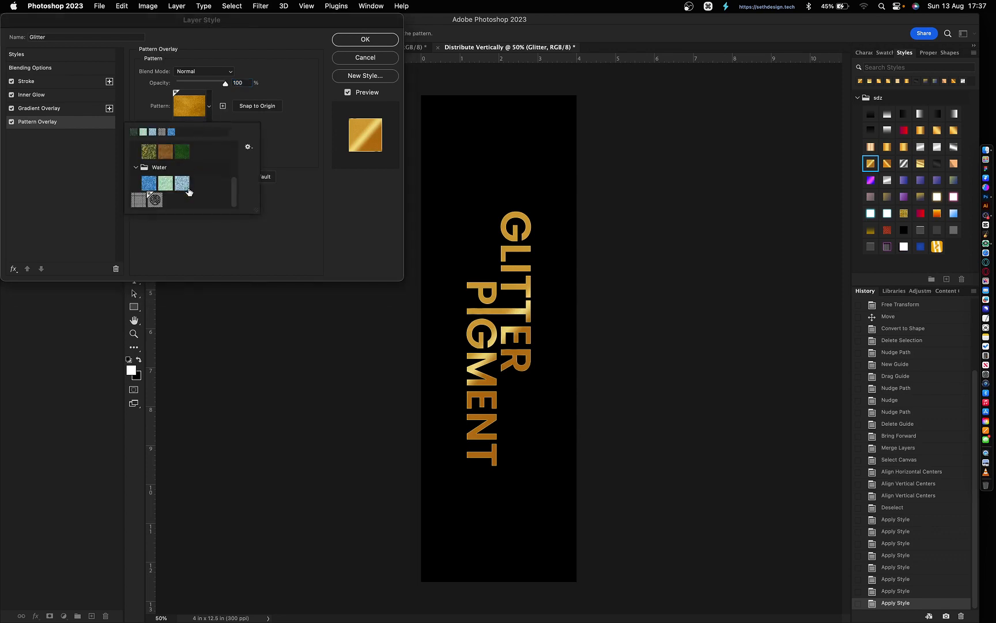
click(222, 110)
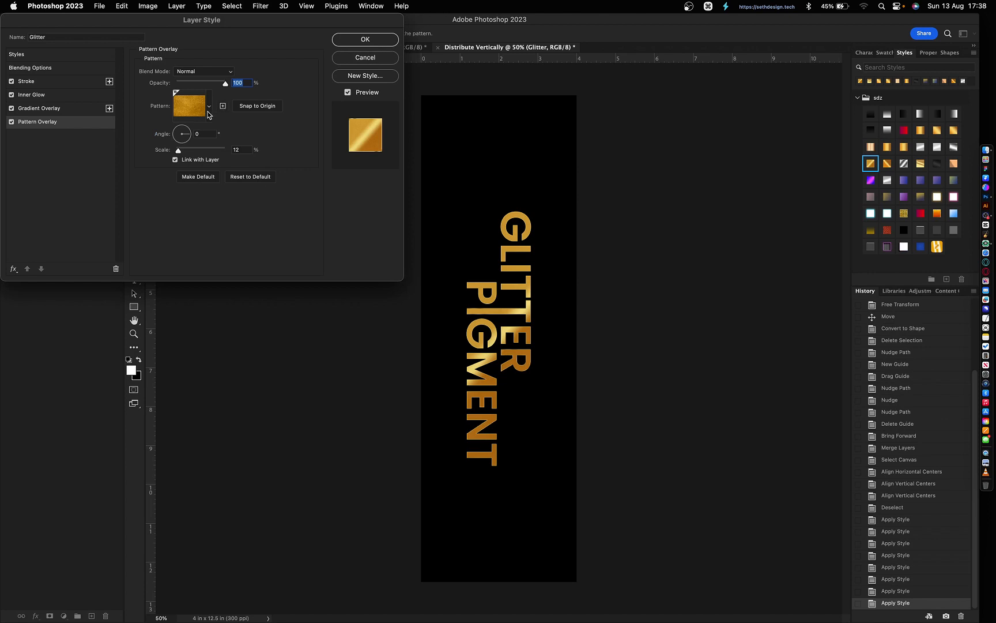
click(208, 112)
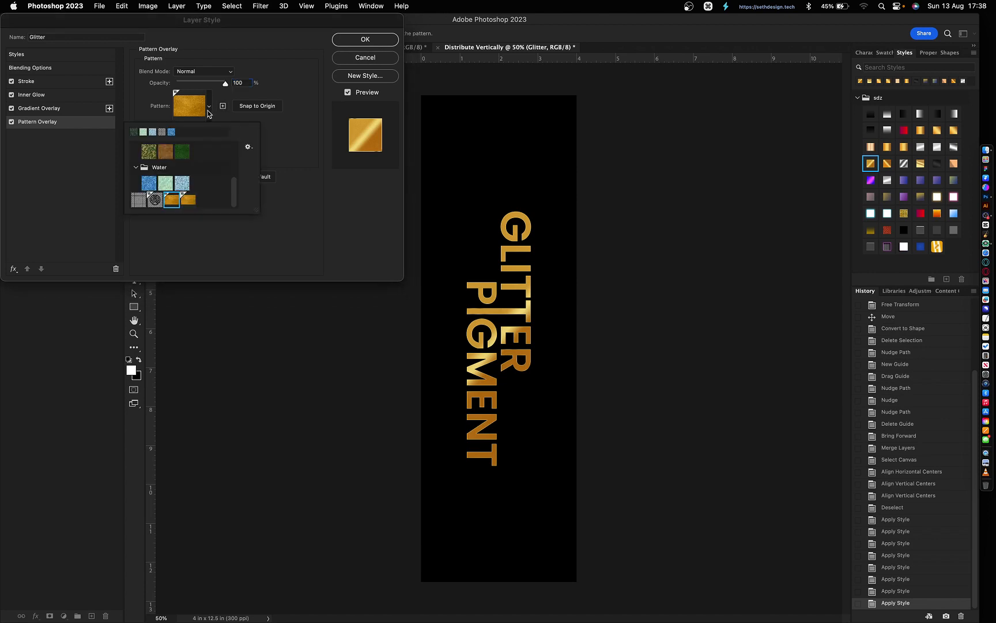
right_click(188, 202)
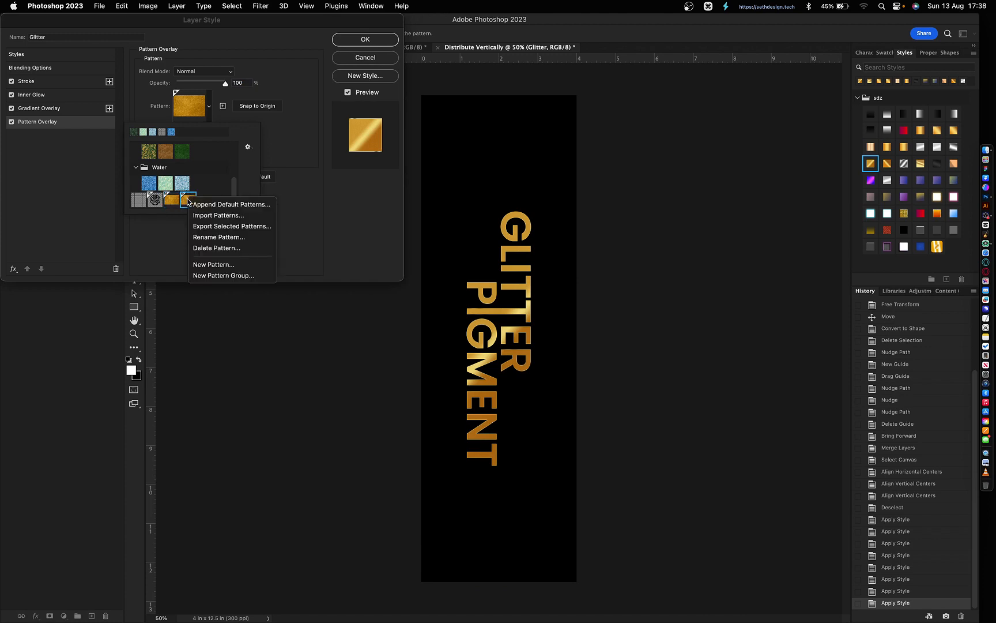
click(204, 248)
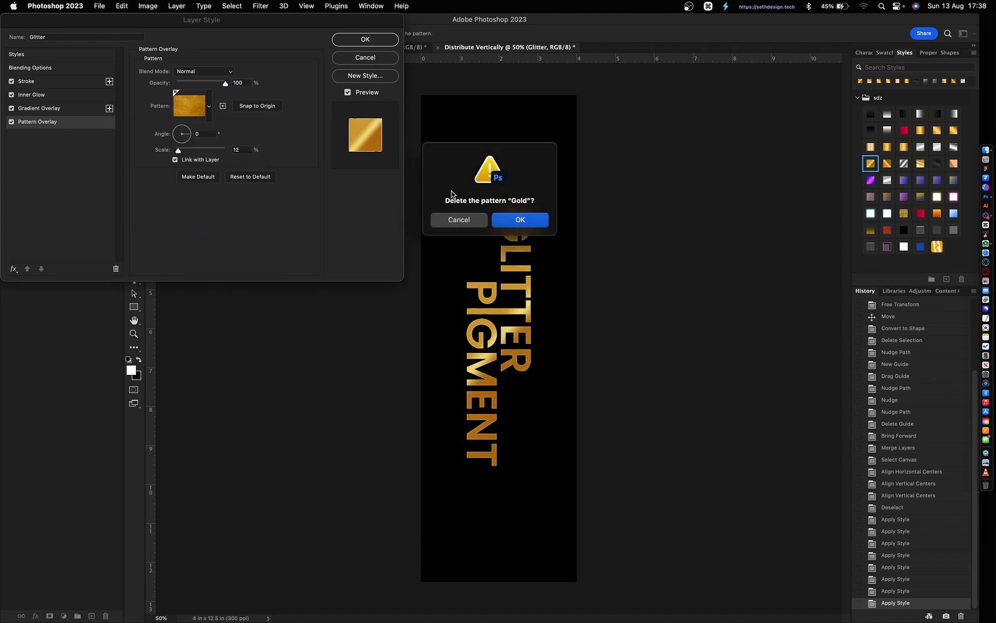
key(Return)
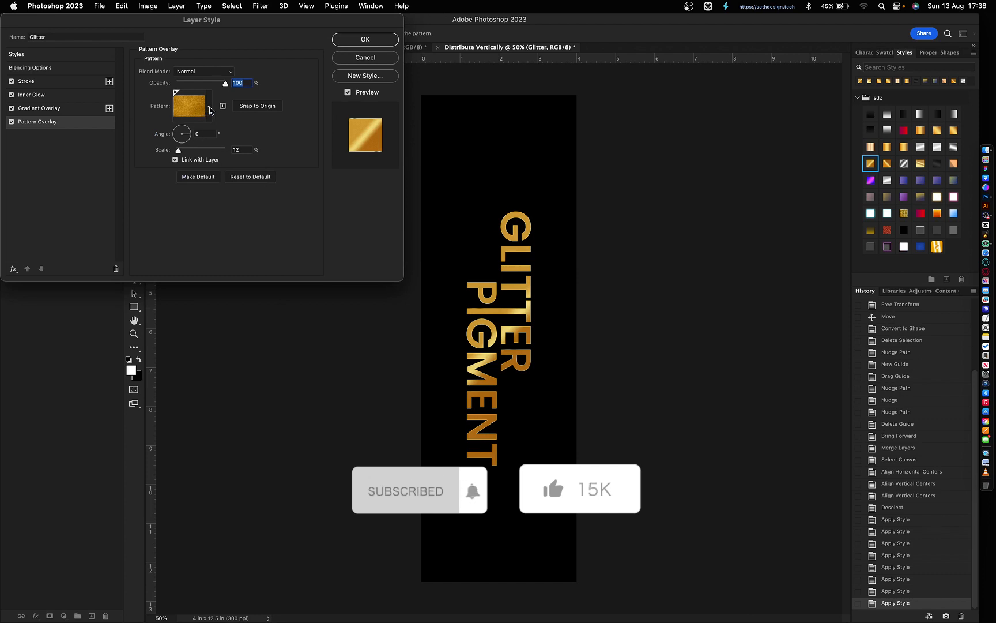
- Accept the style changes and apply the lighter gold style with only stroke and gradient overlay
click(209, 107)
click(304, 222)
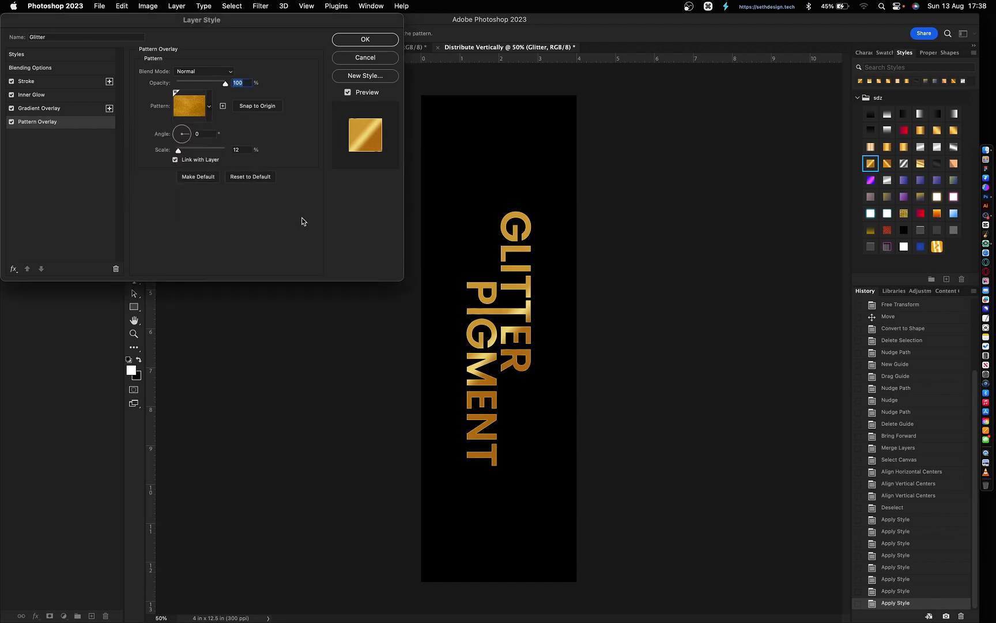
click(365, 40)
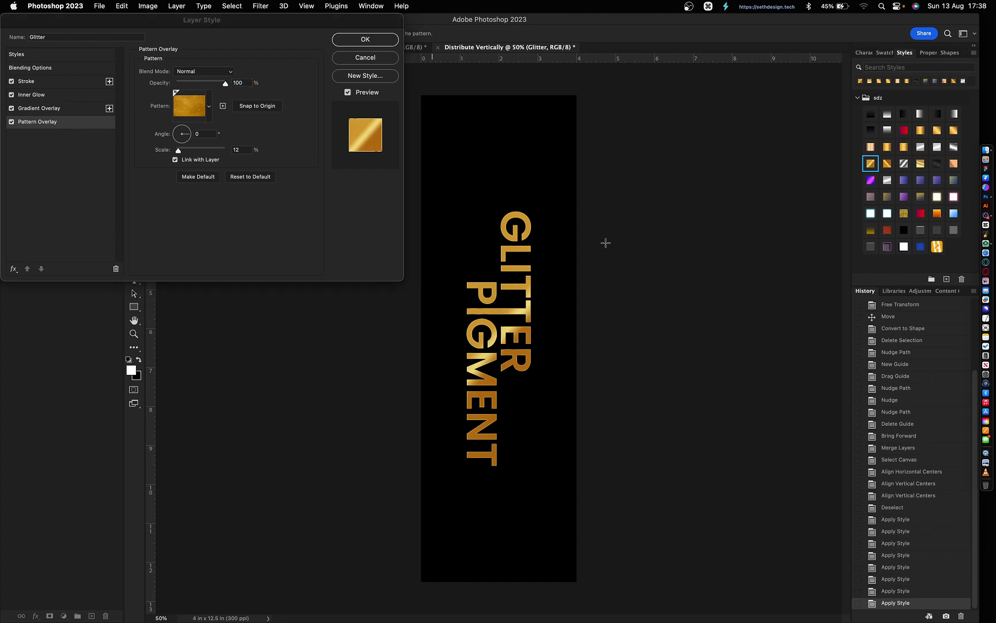
click(921, 164)
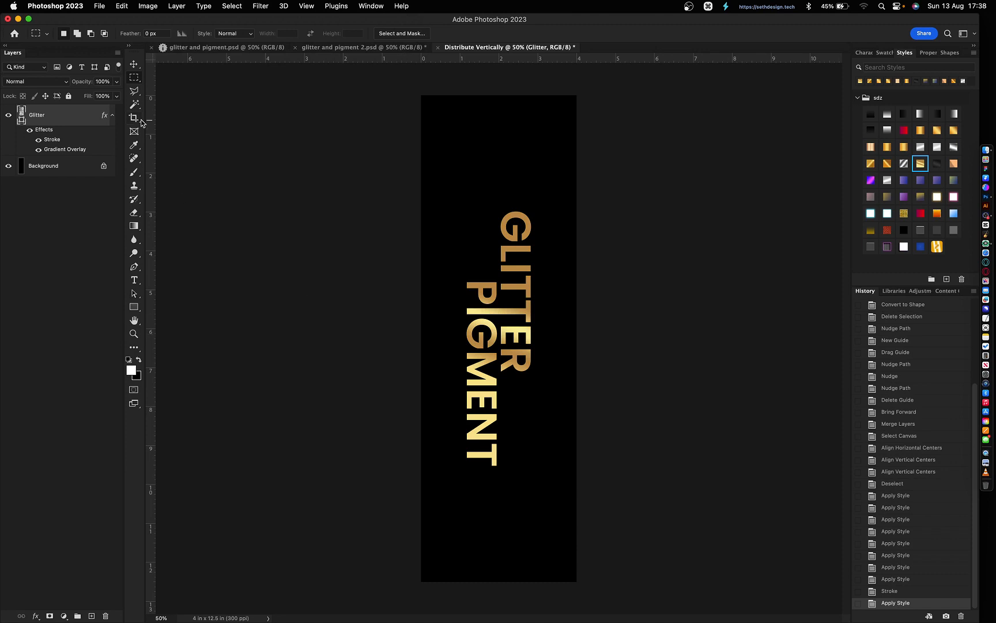
- Add a Pattern Overlay effect using the gold pattern and zoom to 200%
double_click(51, 134)
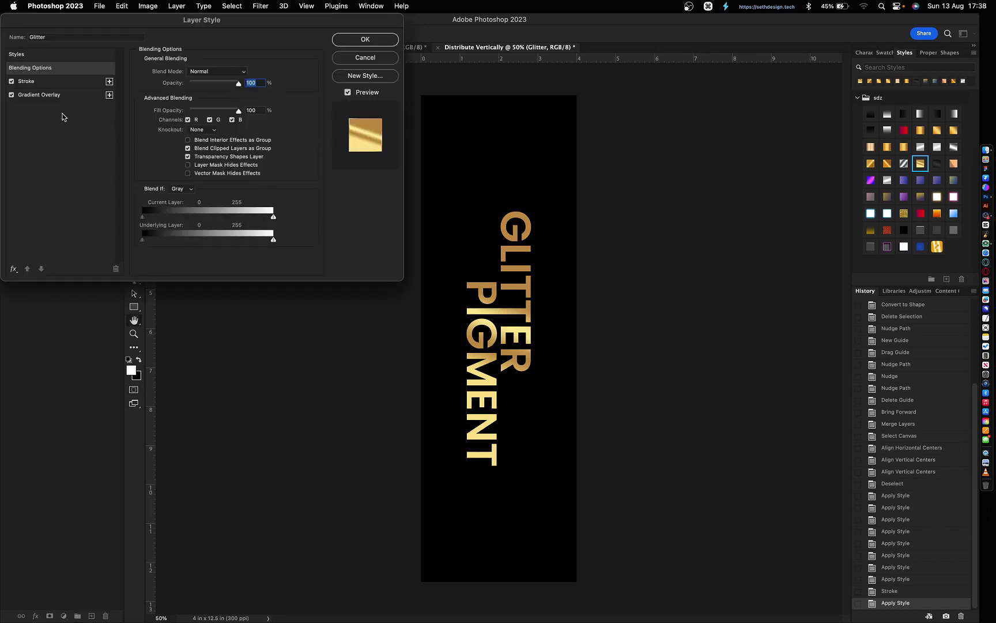
click(54, 96)
click(13, 268)
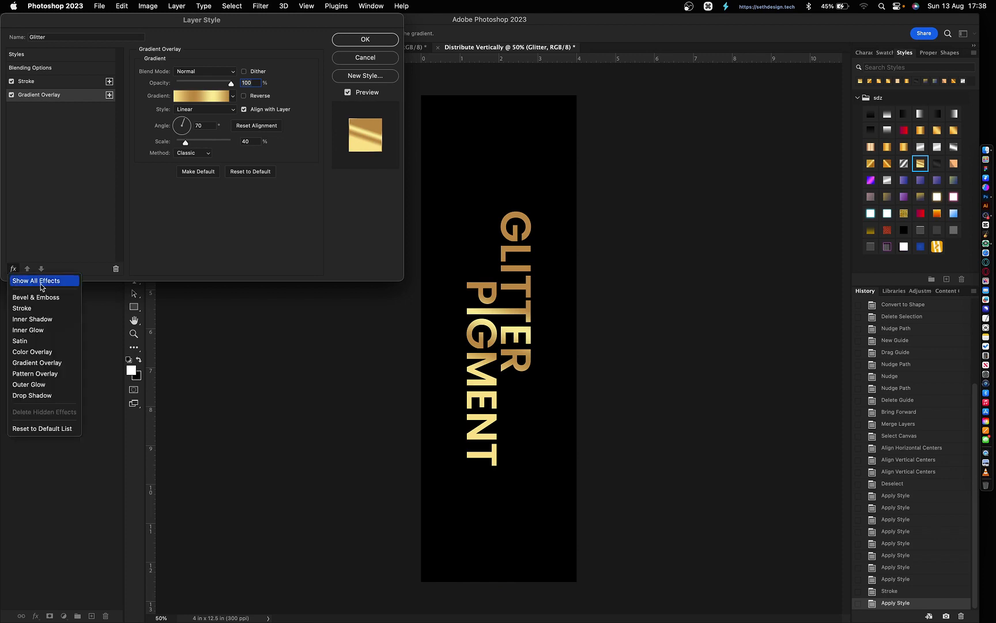
click(46, 374)
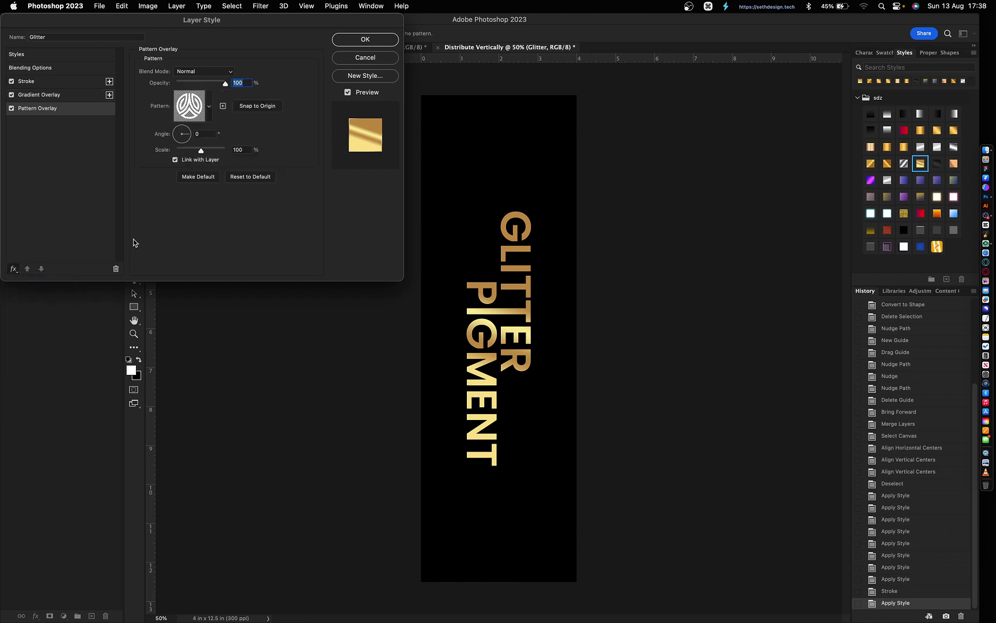
click(207, 108)
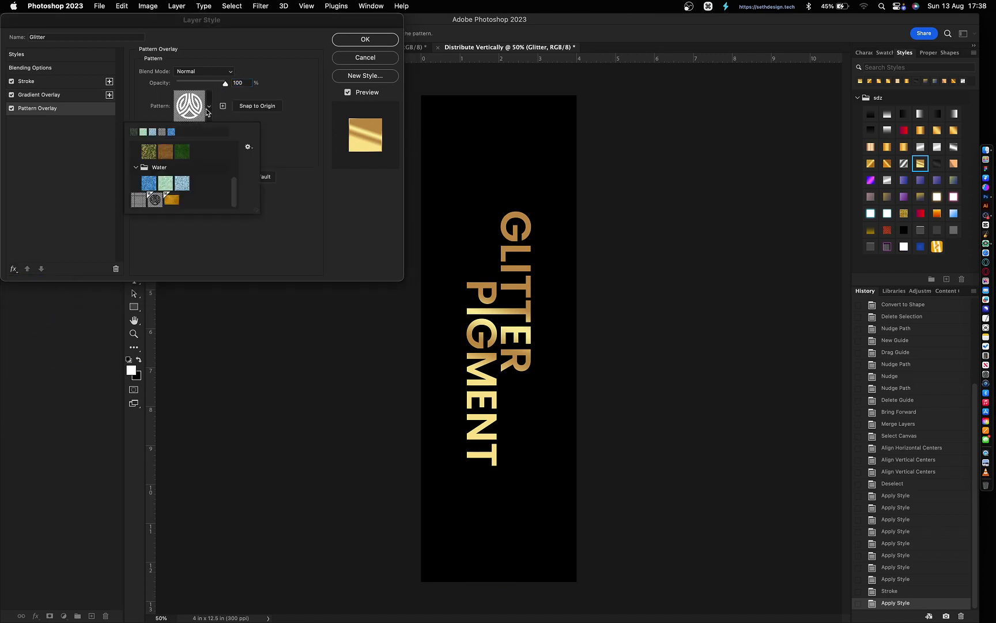
click(173, 200)
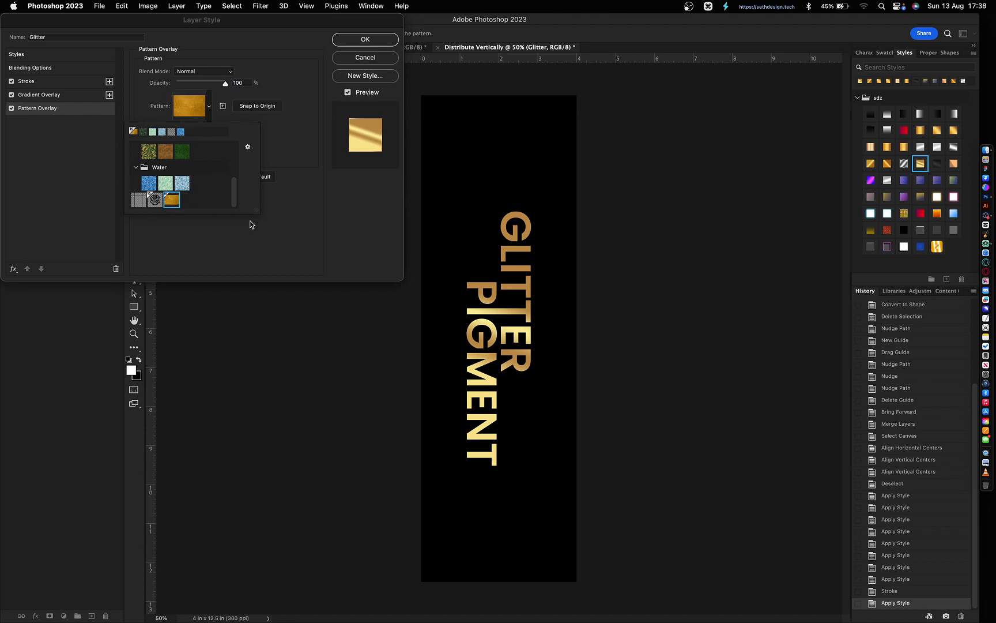
click(295, 216)
key(super+equal)
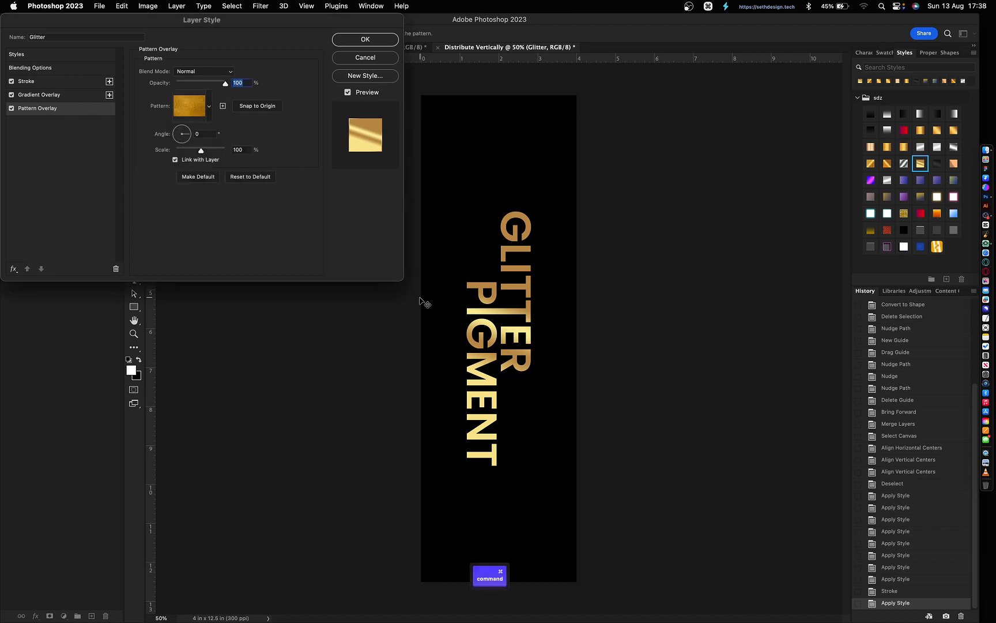
key(super+equal)
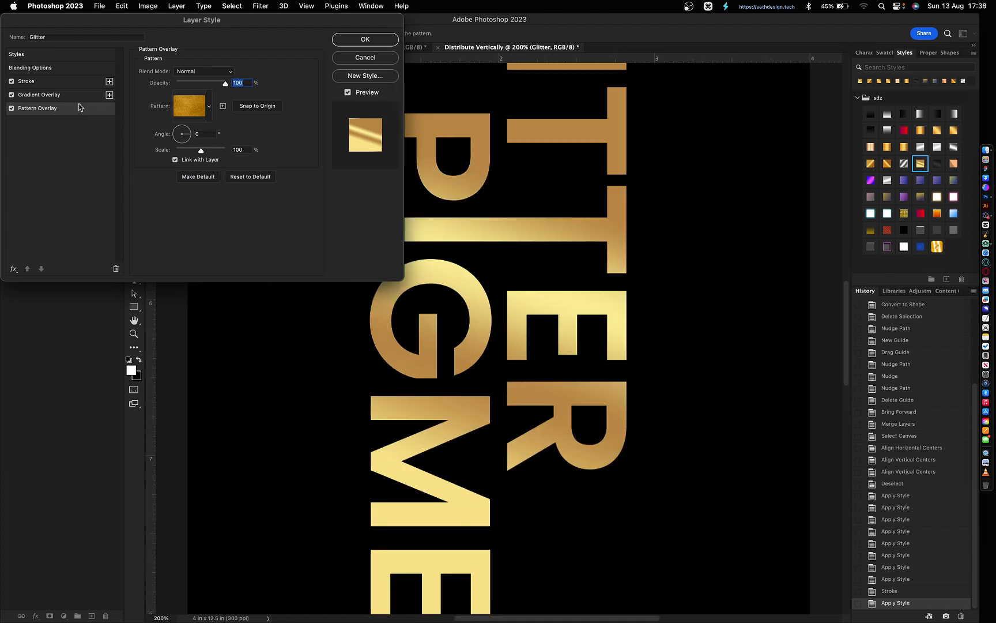
- Lower the Gradient Overlay opacity to 90% and set the pattern scale to 50%
click(56, 96)
key(shift)
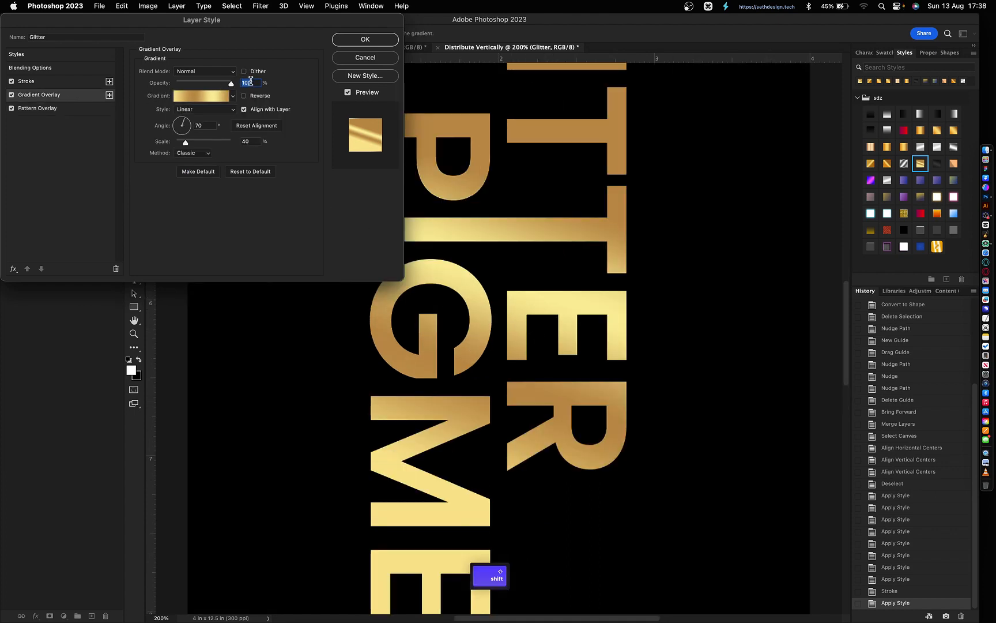
key(shift+Down)
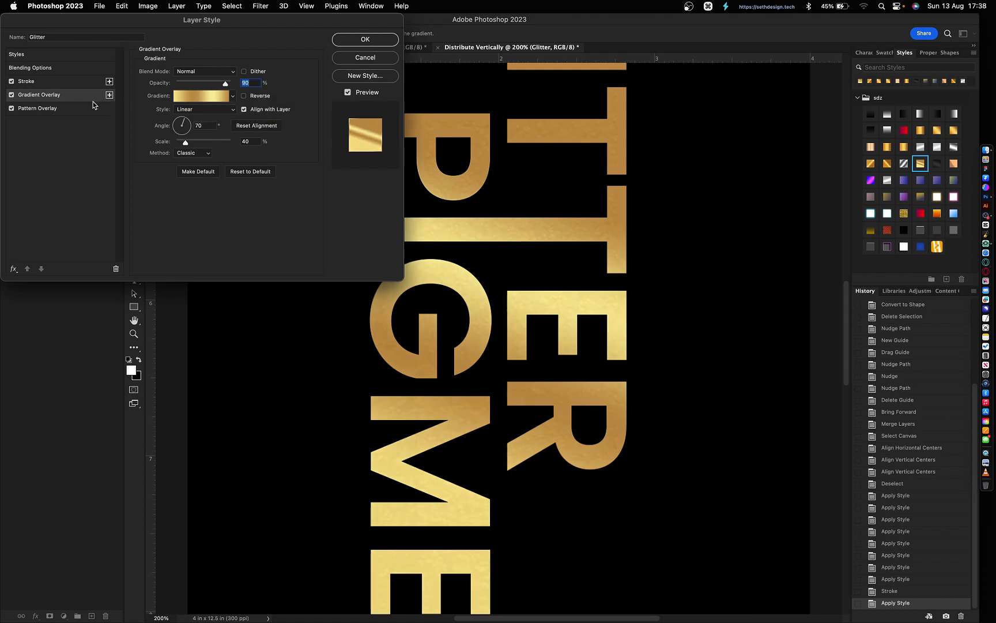
click(65, 110)
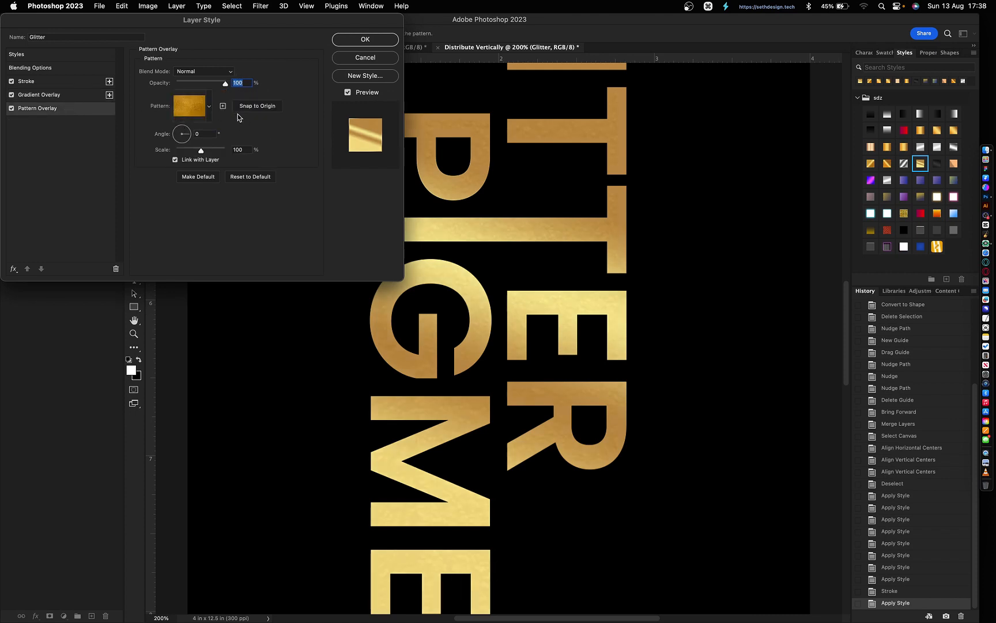
click(244, 151)
key(shift+Right)
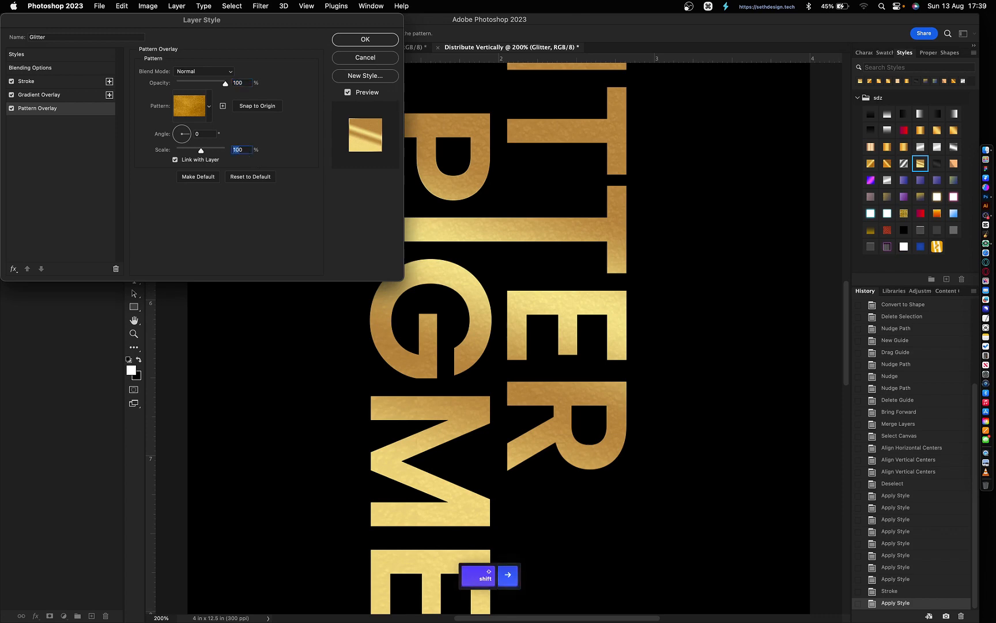
text(50)
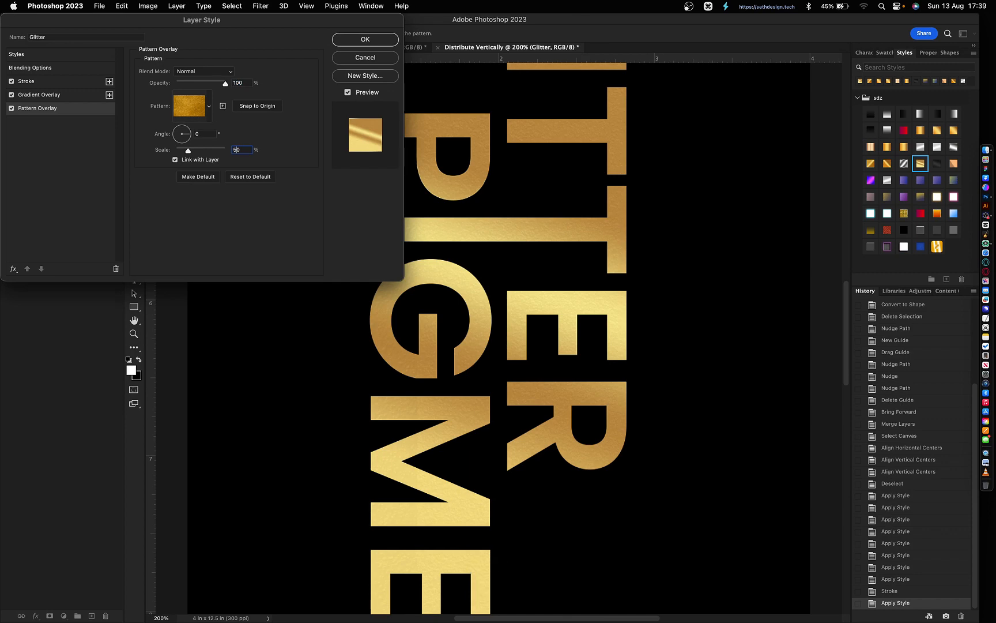
- Thicken the stroke, try Center position, then keep it Inside and enter 30
click(60, 84)
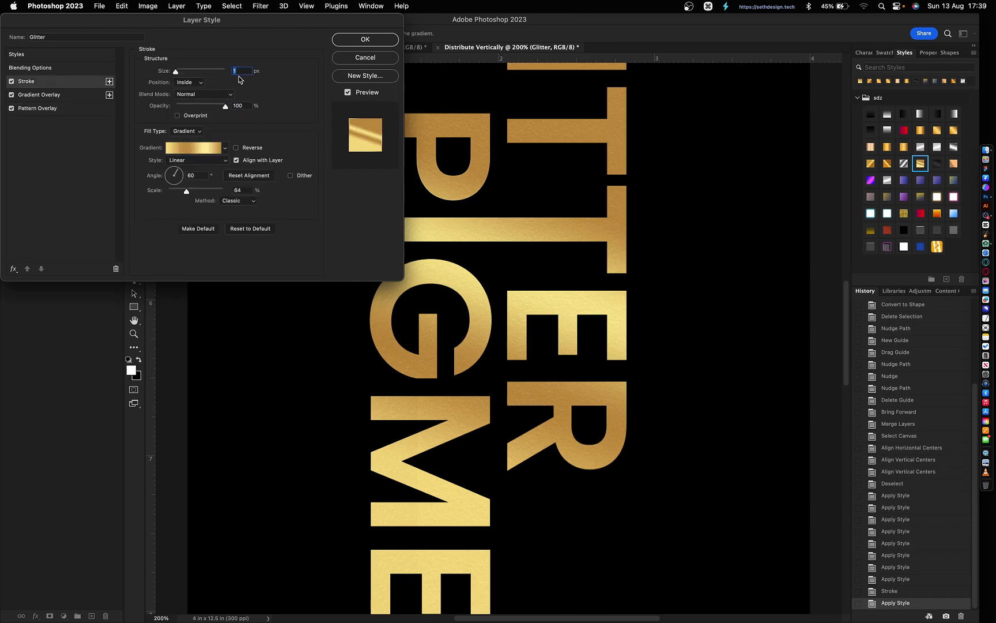
key(Up)
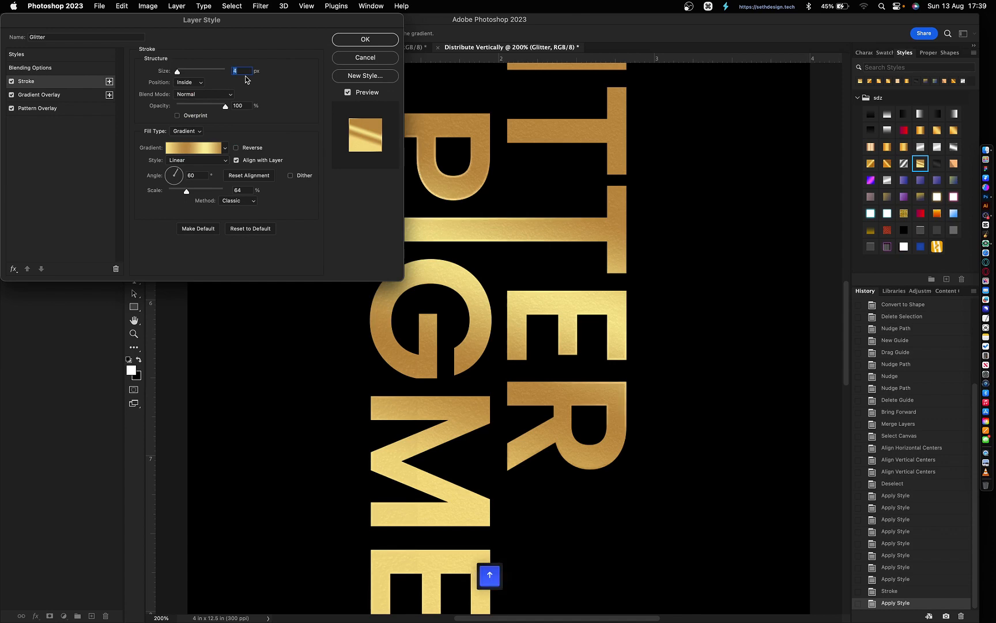
click(190, 82)
click(191, 93)
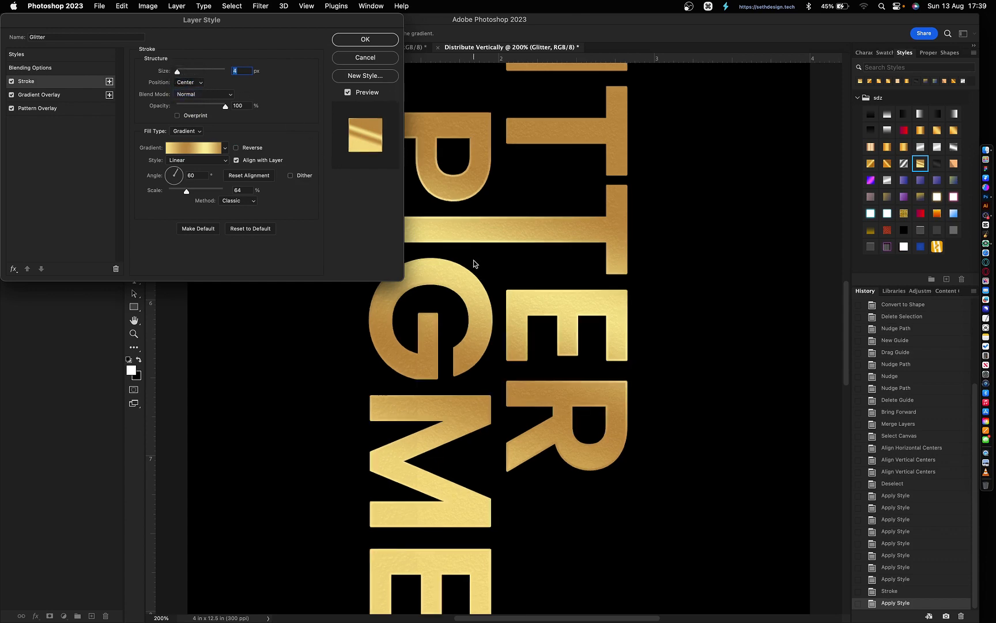
key(super+minus)
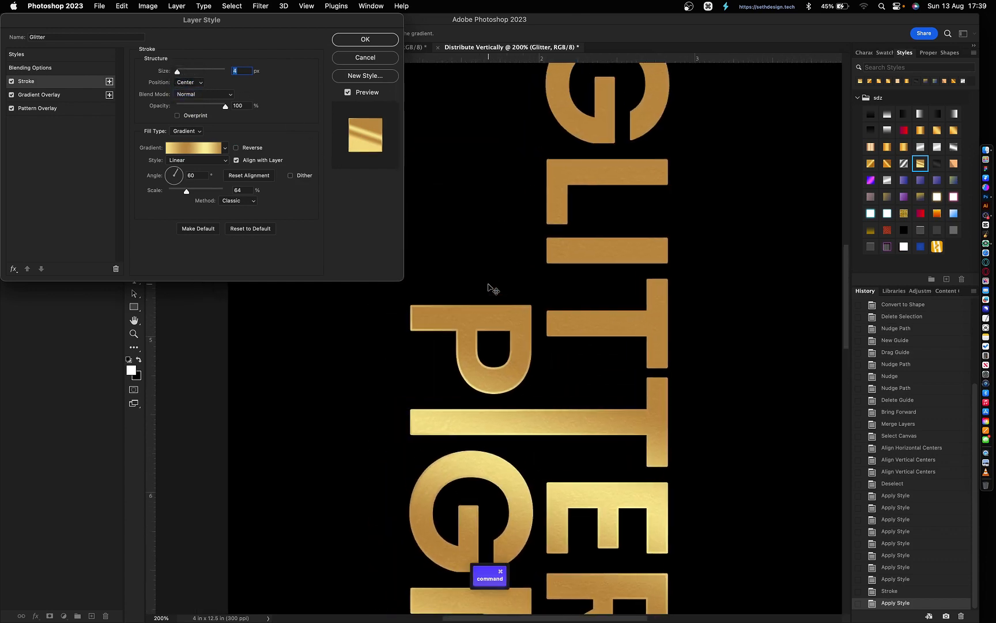
scroll(487, 289, down, 5)
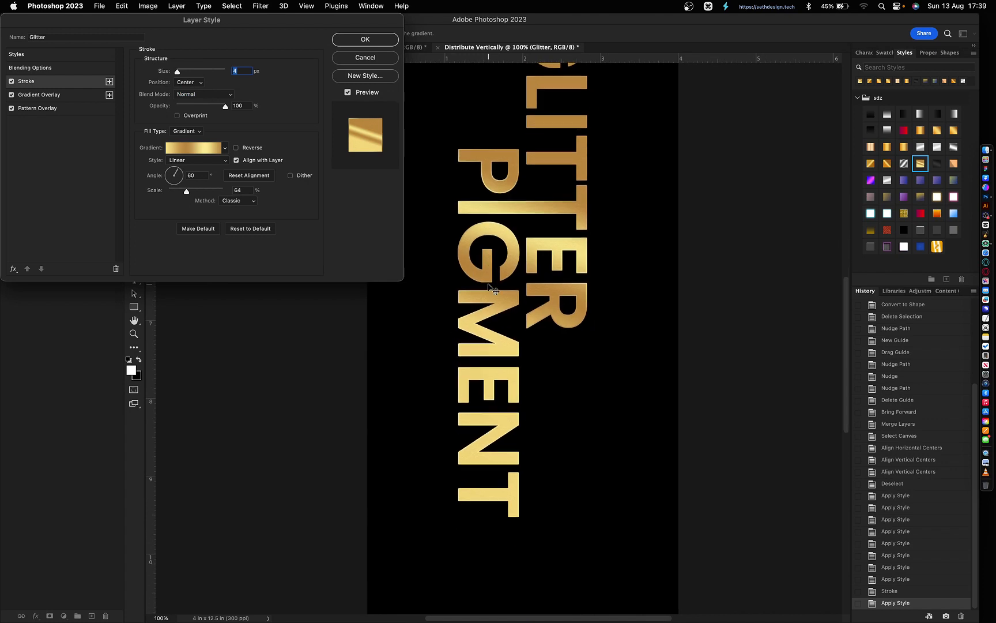
click(193, 83)
click(187, 72)
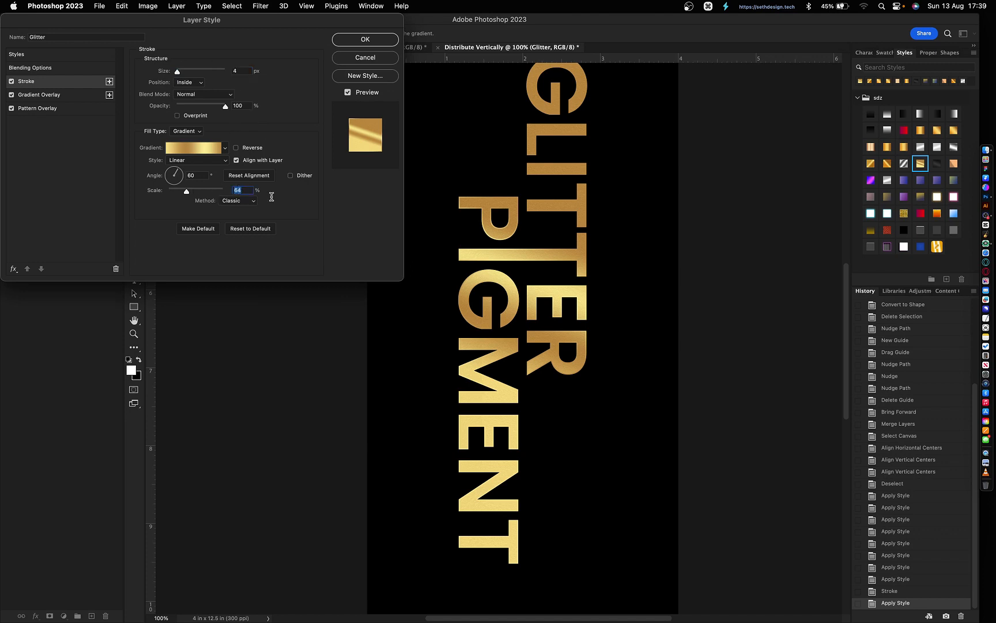
text(30)
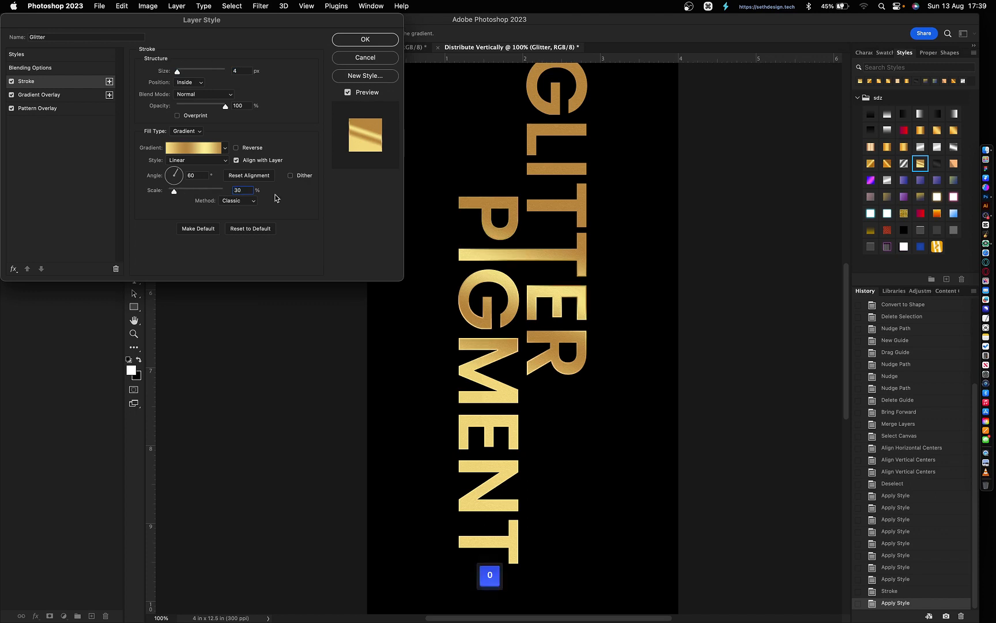
- Experiment with the stroke gradient angle, sweeping from 100° down to -40°
click(201, 176)
key(shift+Up)
key(shift+Up)
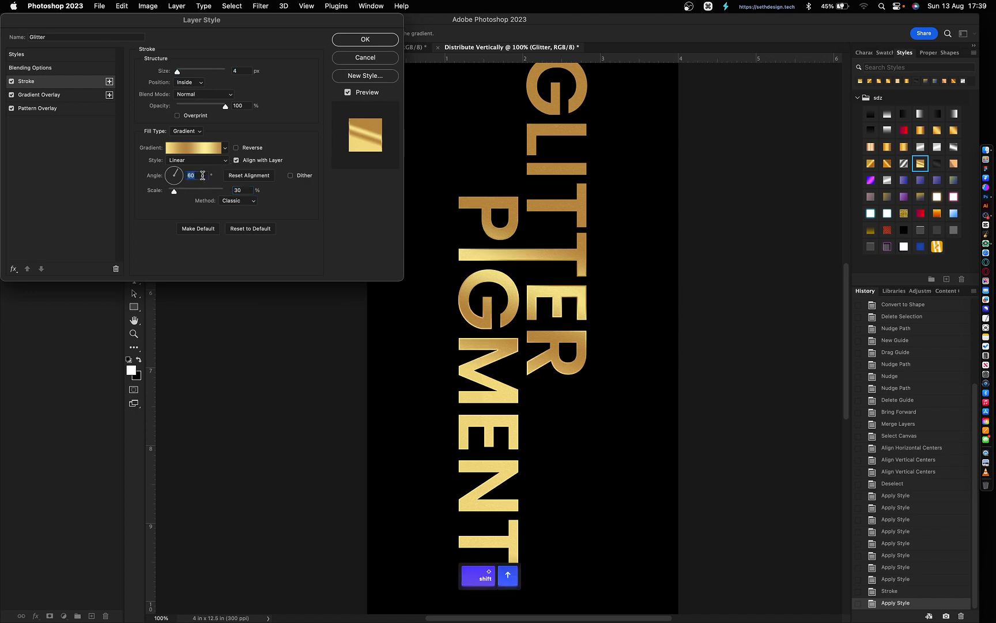
key(shift+Up)
key(shift+Up)
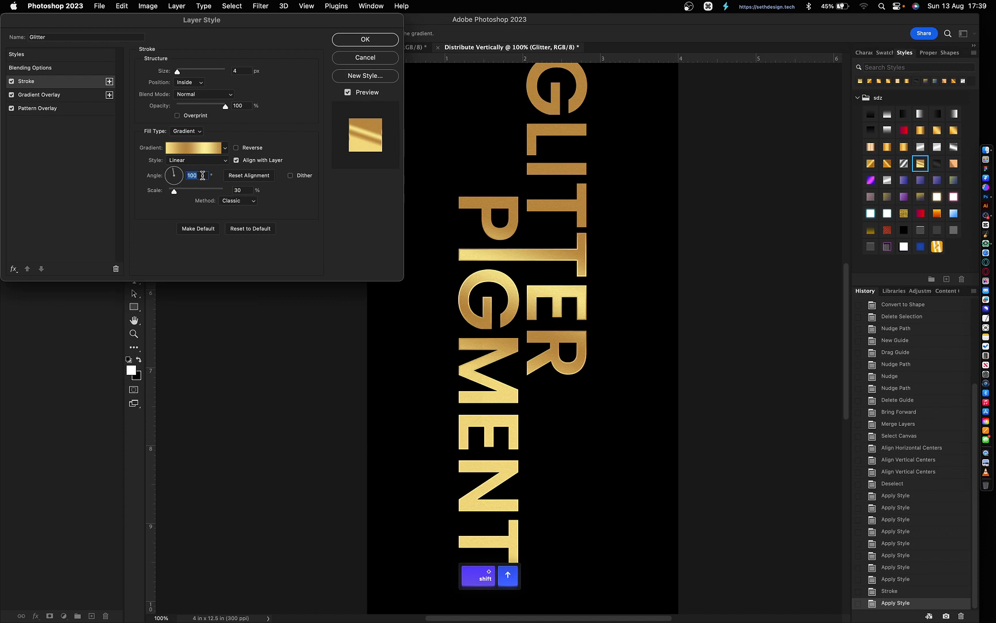
scroll(567, 172, up, 3)
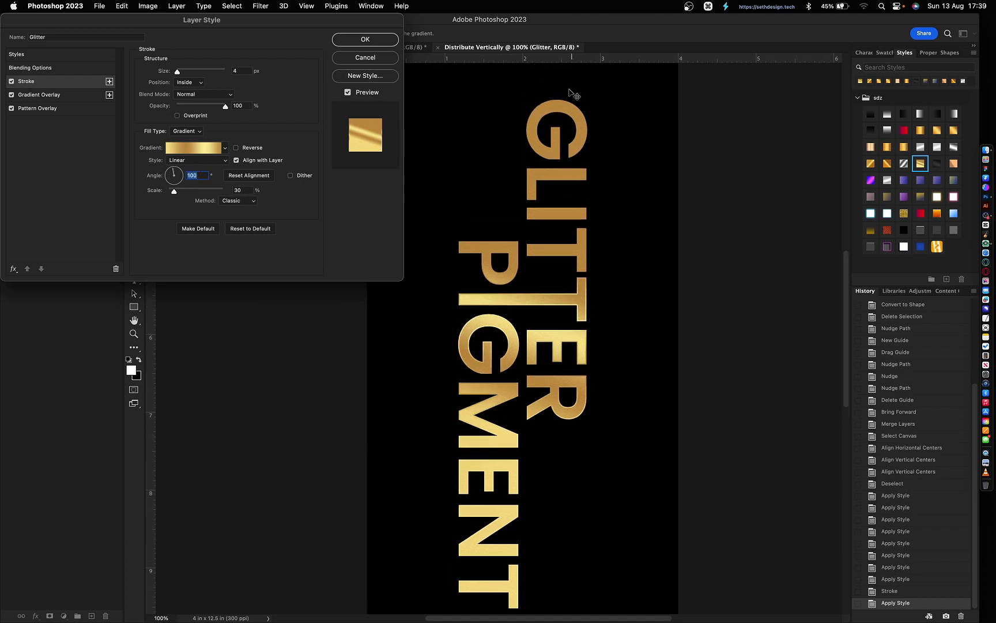
key(shift+Down)
key(shift+Down)
key(shift+Down)
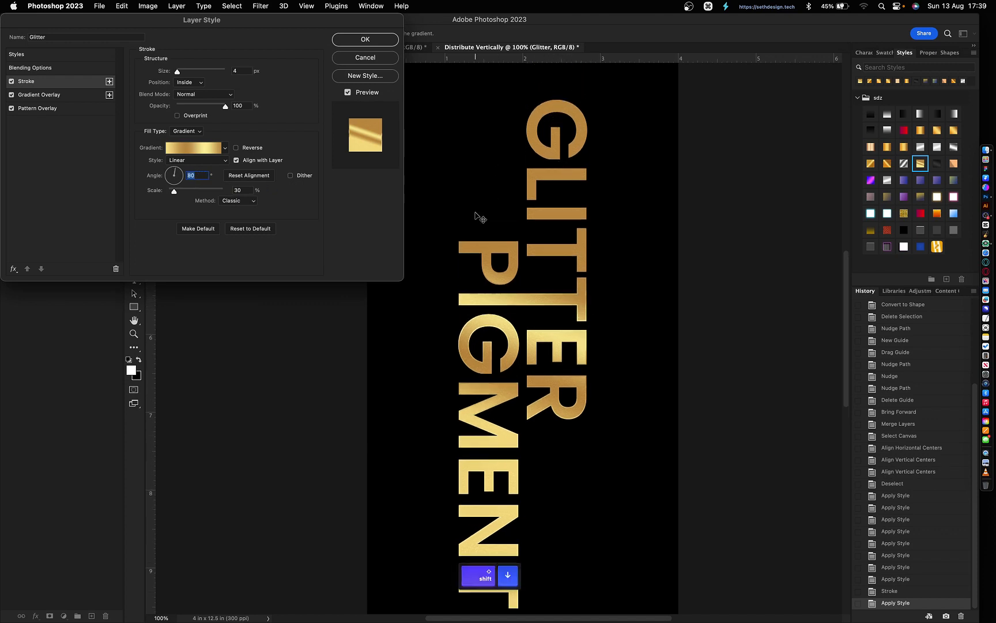
key(shift+Down)
key(shift+Down)
key(shift+Down)
key(shift+Down)
key(shift+Down)
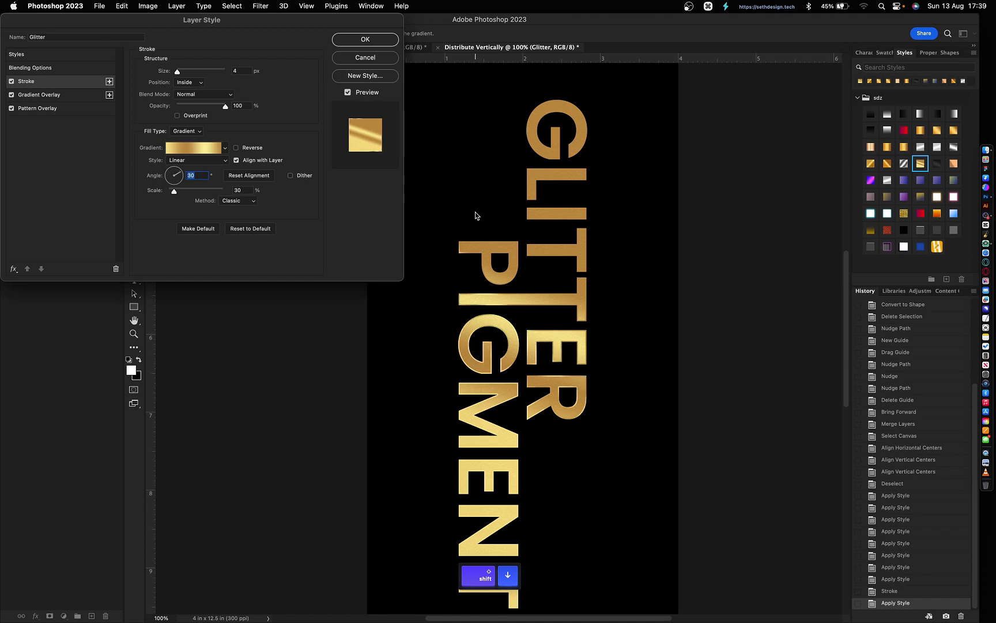
key(shift+Down)
key(shift+Down)
key(shift+Down)
key(shift+Down)
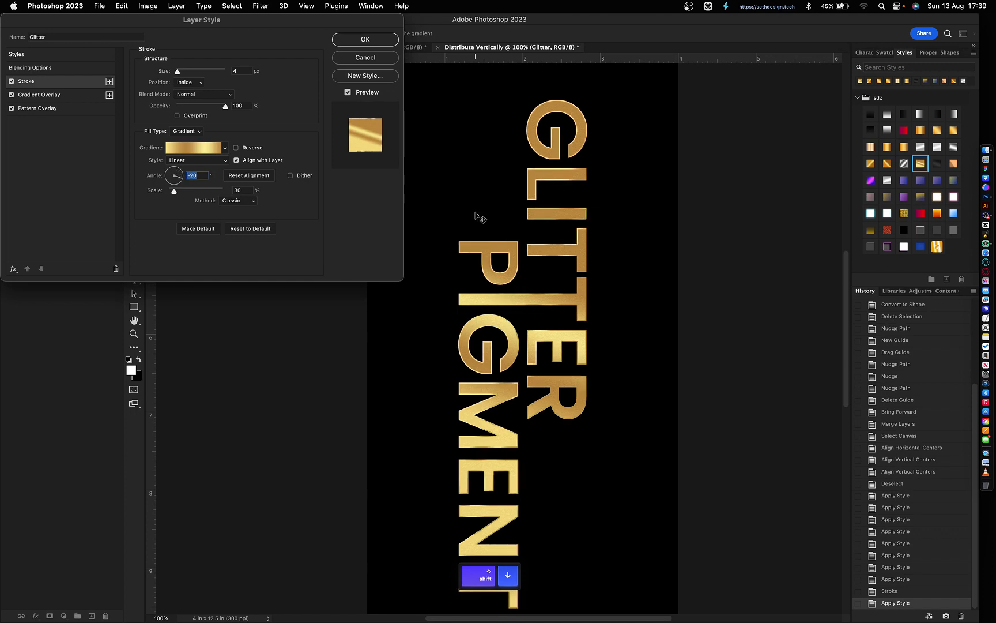
key(shift+Down)
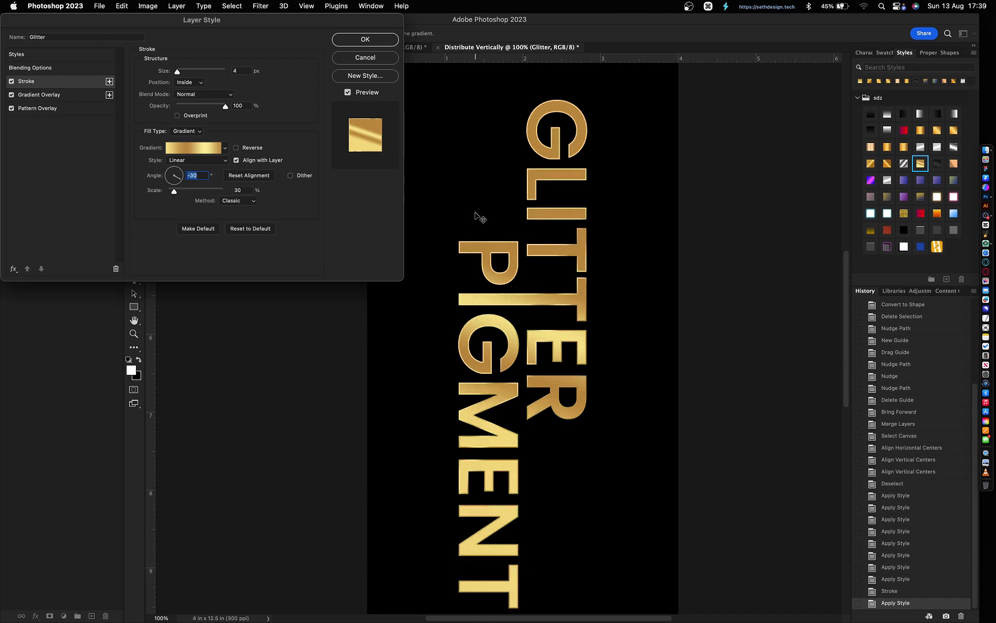
key(shift+Down)
- Set the stroke gradient scale to 20% and angle to -10°, then commit the style
key(super+minus)
click(241, 191)
key(shift+Down)
key(shift+Down)
key(shift+Up)
key(shift+Up)
key(shift+Up)
key(shift+Up)
key(shift+Up)
key(shift+Up)
key(shift+Up)
key(shift+Up)
key(shift+Up)
key(shift+Up)
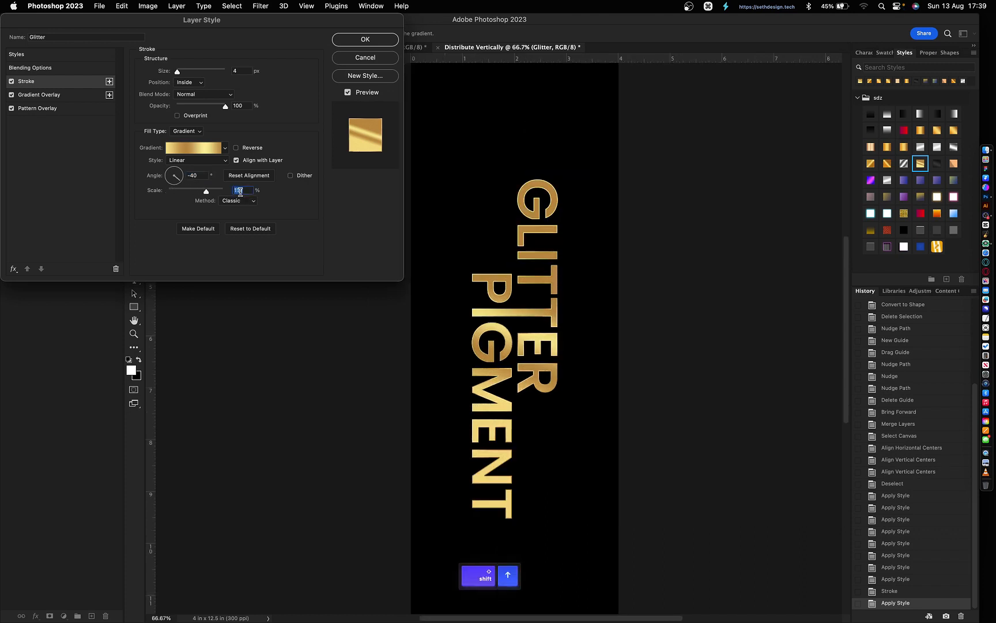
key(shift+Down)
key(shift+Down)
key(shift+Down)
key(shift+Down)
key(shift+Down)
key(shift+Down)
key(shift+Down)
key(shift+Down)
key(shift+Down)
click(201, 175)
key(shift+Up)
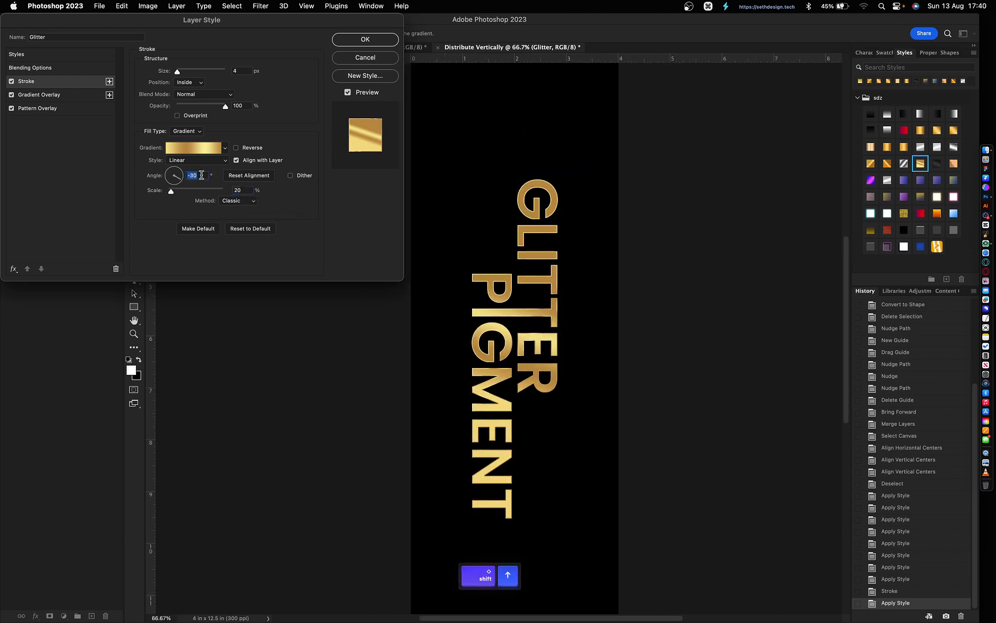
key(shift+Up)
key(shift+Up)
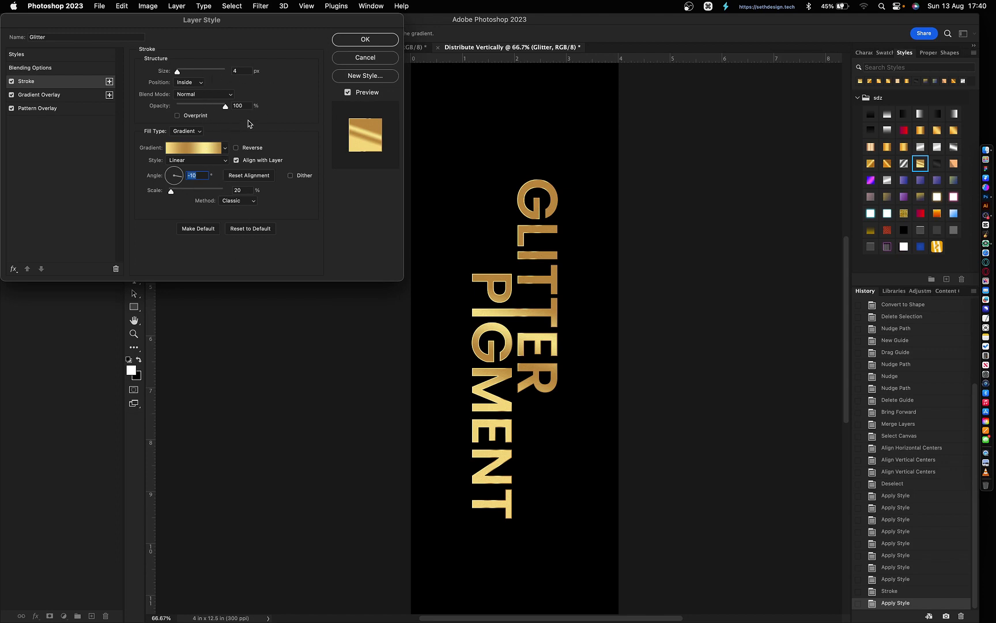
click(371, 42)
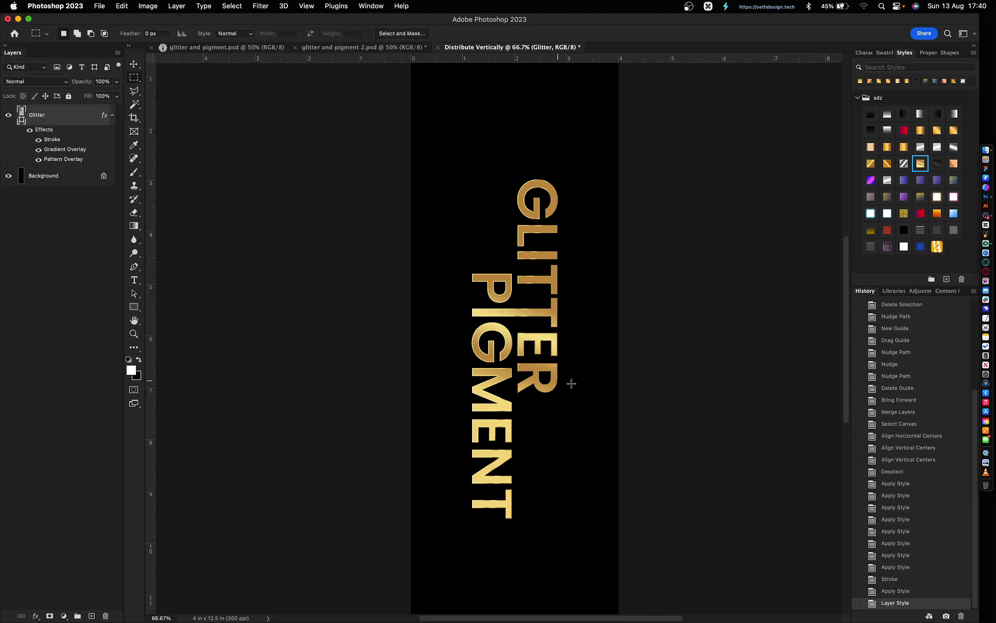
- Zoom out to 50% and add an '&' text layer beside PIGMENT
key(v)
click(624, 369)
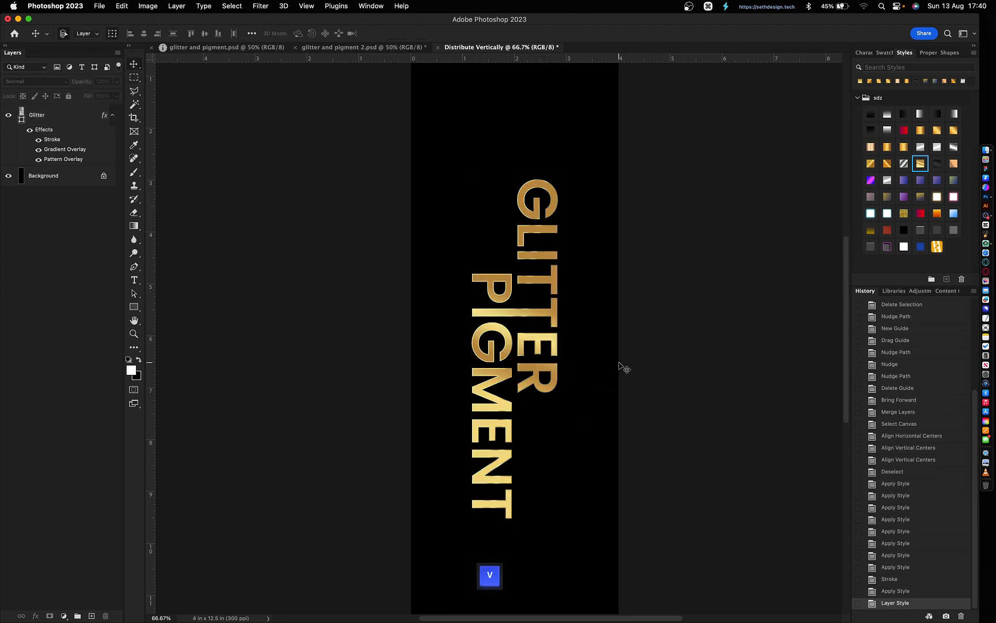
key(super+minus)
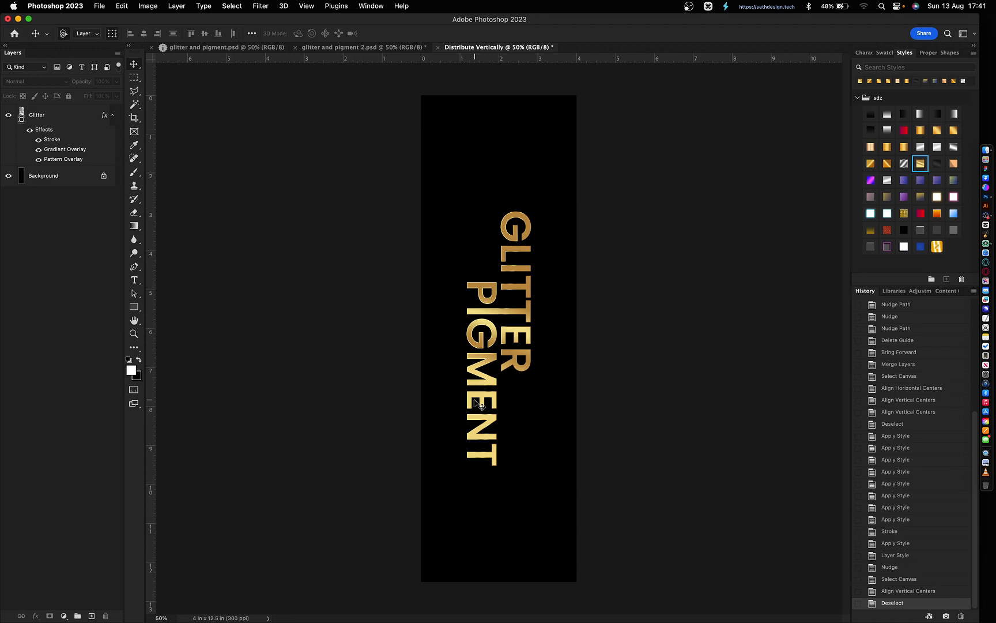
key(t)
click(518, 425)
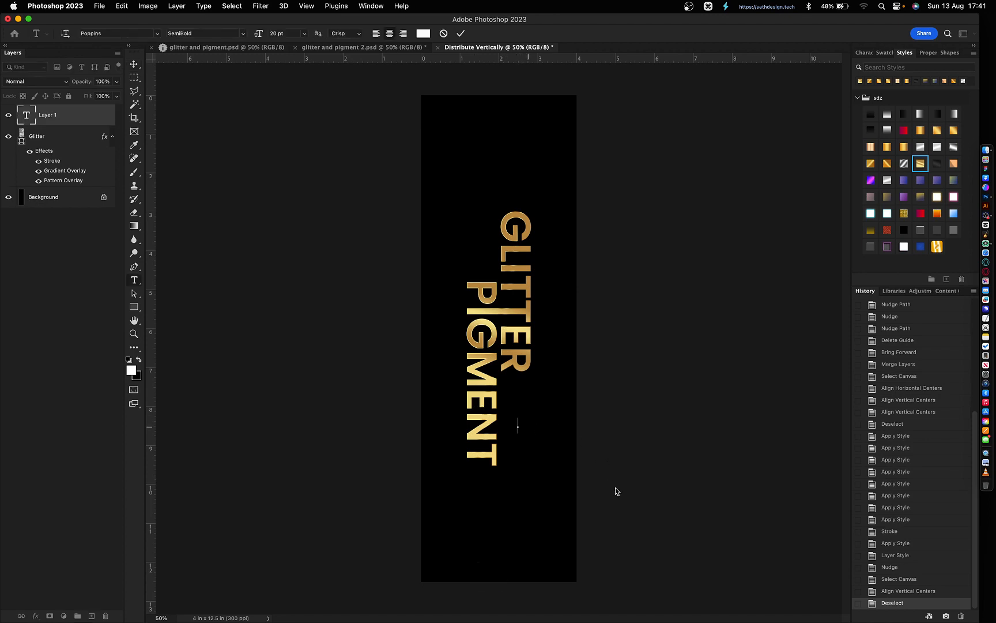
text(&)
key(super+Return)
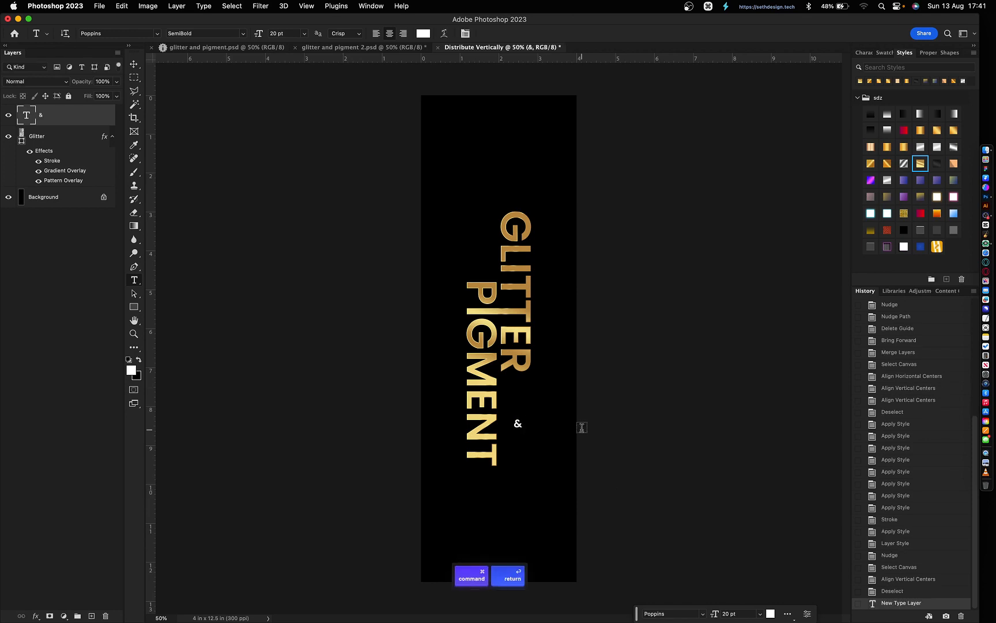
- Size the '&' to 70 pt and position it beside ER
click(870, 51)
click(881, 82)
text(90)
key(Return)
key(v)
drag(628, 363, 629, 348)
double_click(880, 82)
text(70)
key(Return)
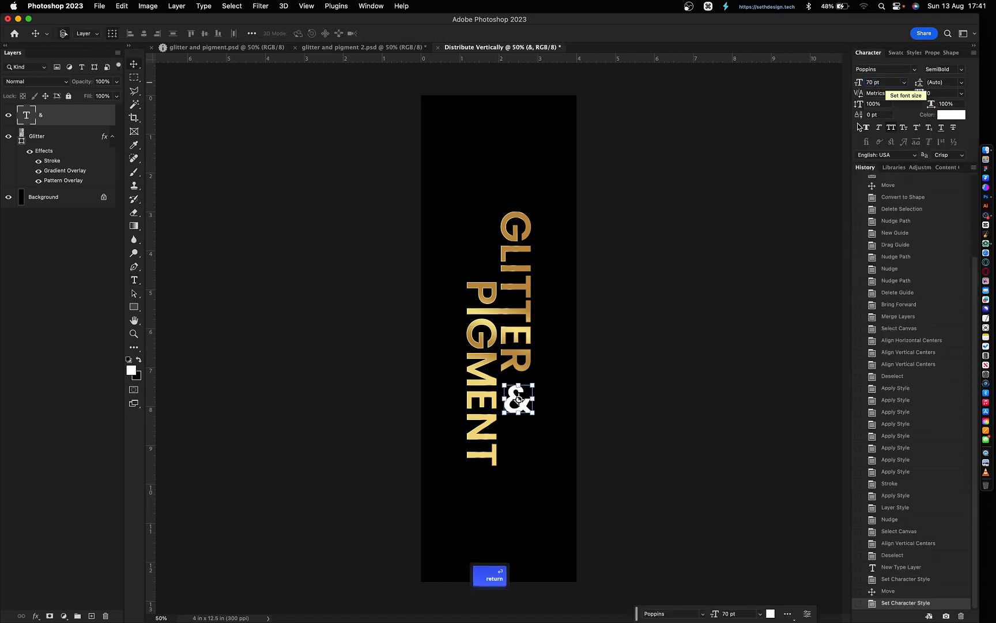
key(shift+Left)
key(shift+Left)
key(shift+Left)
key(shift+Left)
- Right-align the '&' with GLITTER, nudge it up, and switch to glitter and pigment 2
drag(560, 443, 509, 307)
click(158, 33)
click(628, 363)
click(518, 396)
key(shift+Up)
key(shift+Up)
key(shift+Up)
click(617, 414)
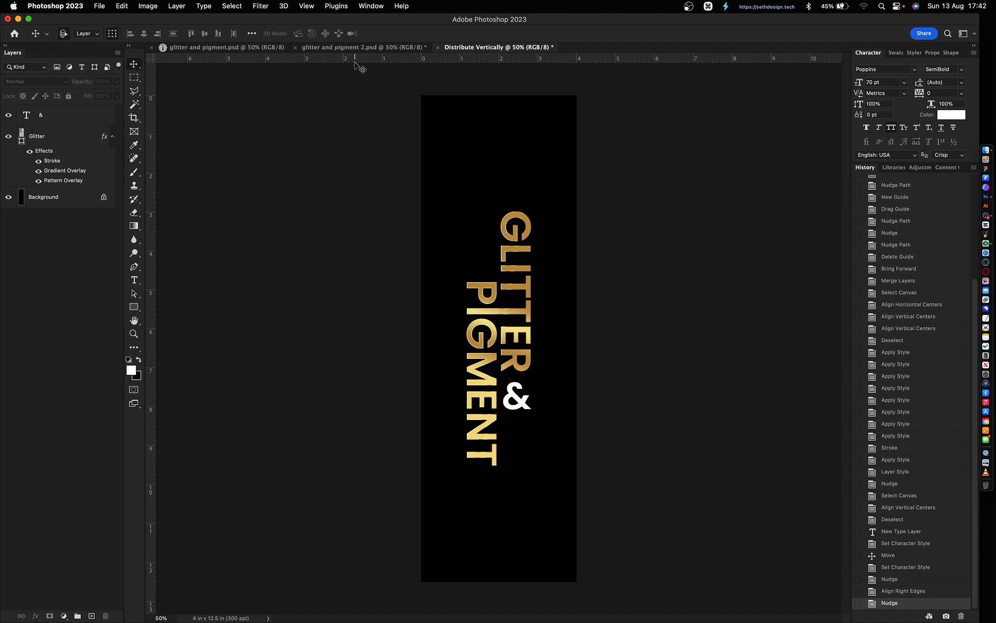
click(346, 47)
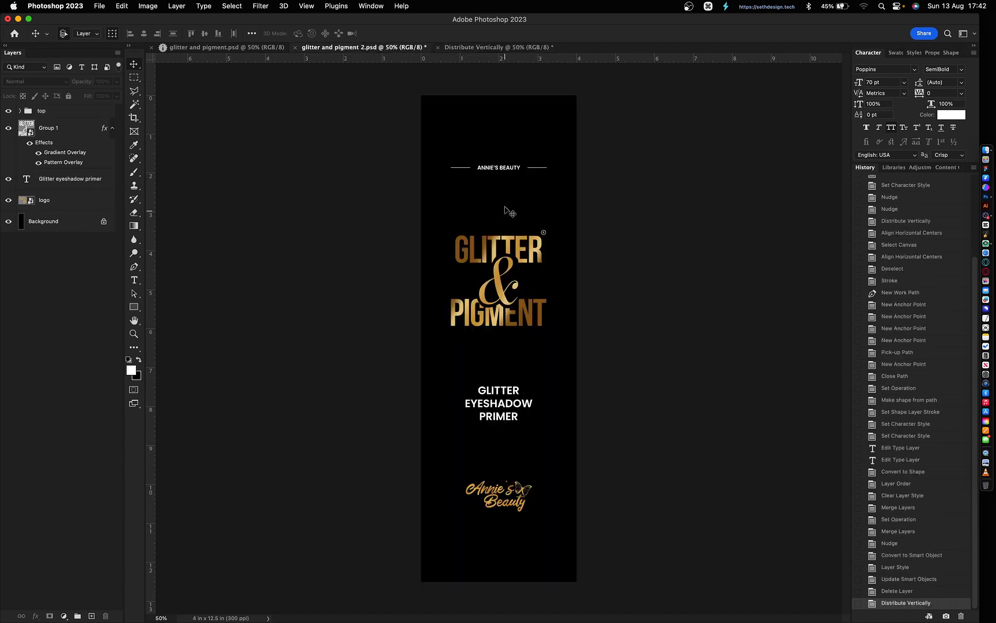
- Select the top group, primer text and logo layers for copying
click(44, 114)
shift+click(491, 407)
click(513, 357)
click(47, 115)
shift+click(491, 412)
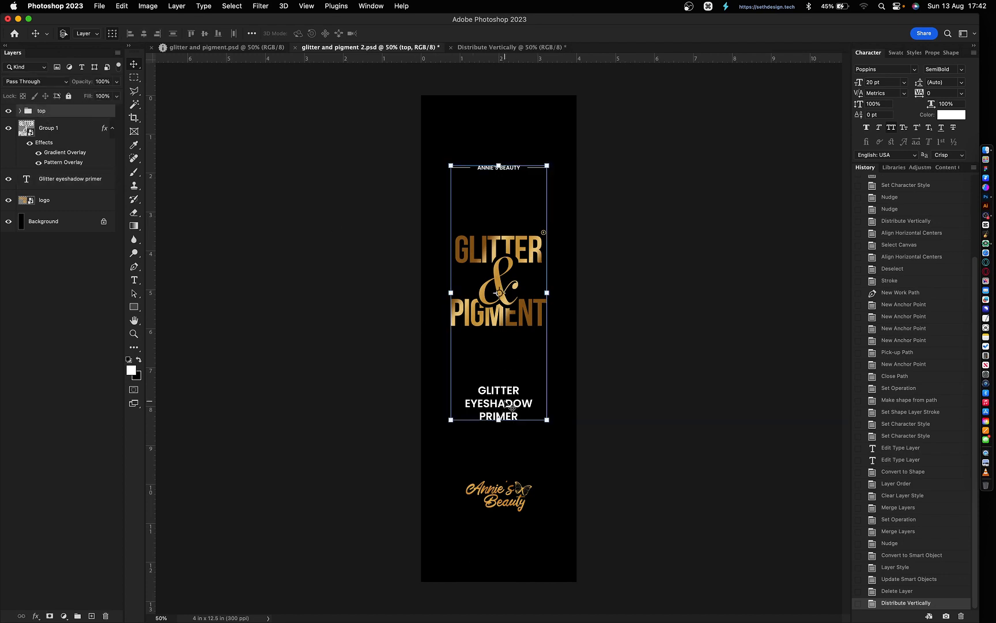
shift+click(513, 503)
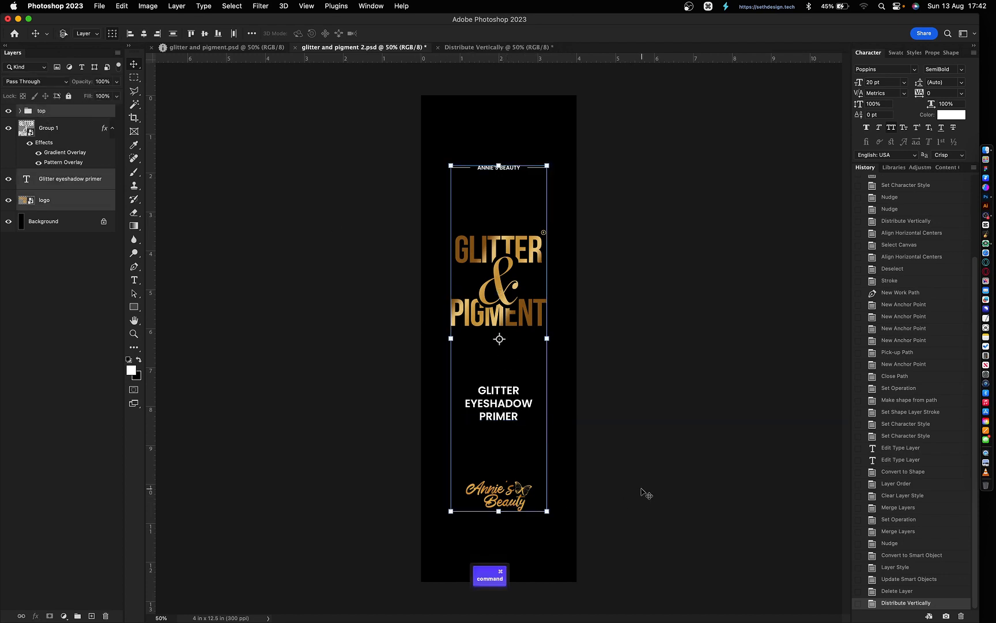
- Paste the logo and text layers into the Distribute Vertically document and show guides
click(485, 47)
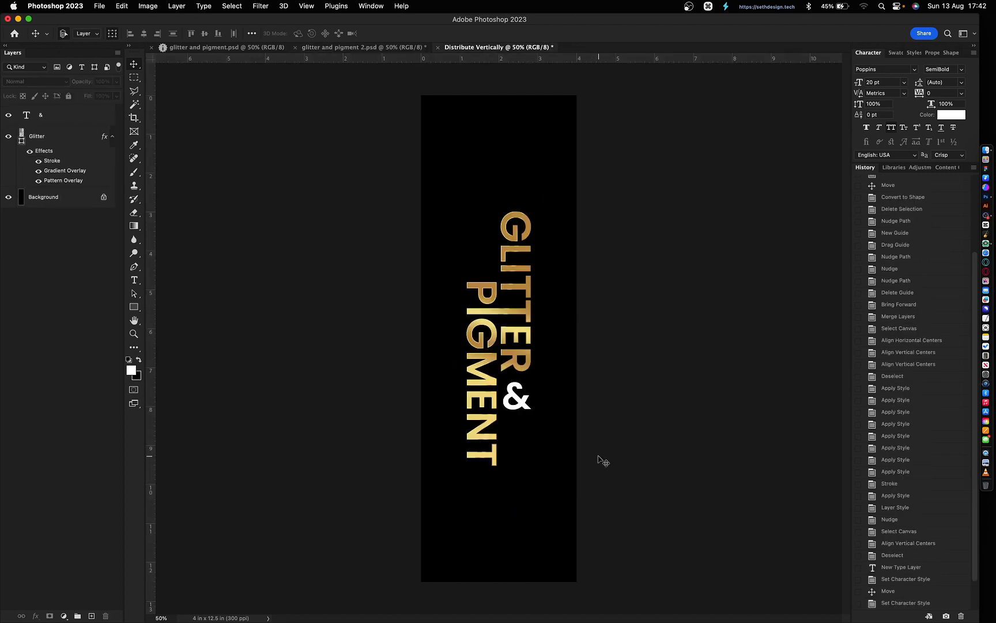
key(super+v)
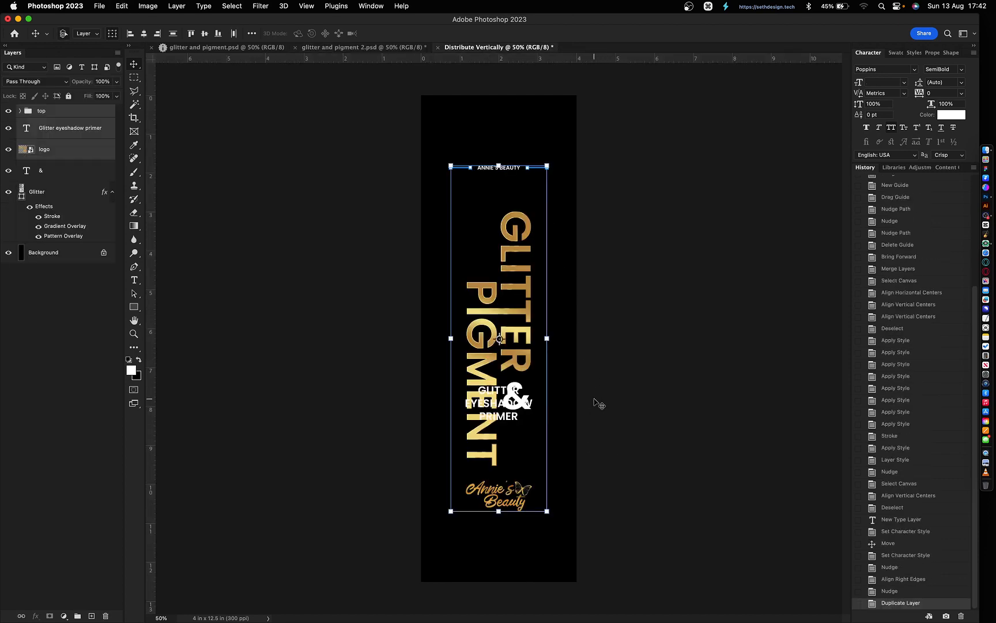
click(620, 456)
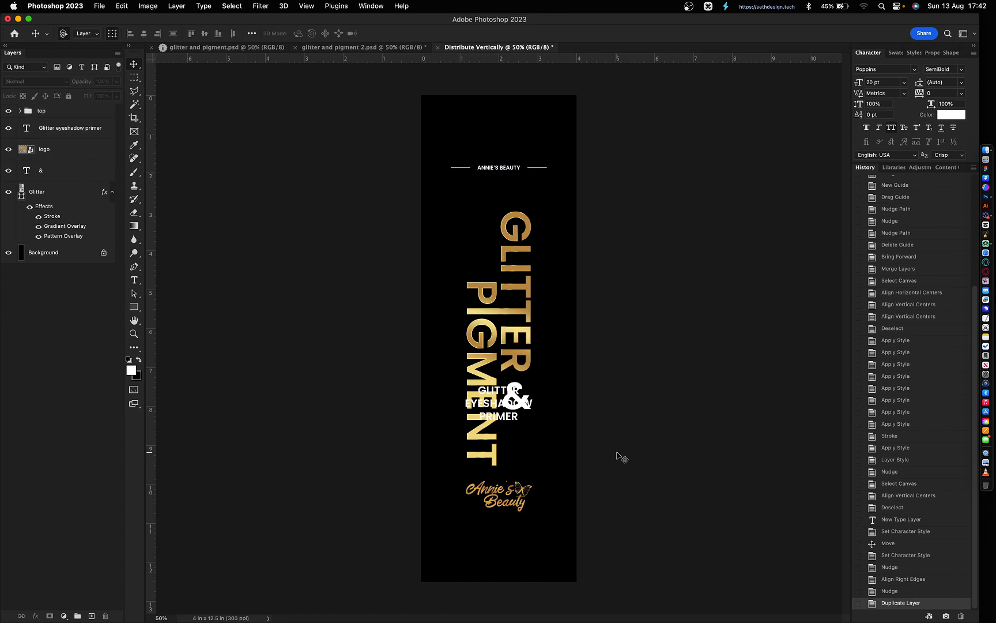
key(super+semicolon)
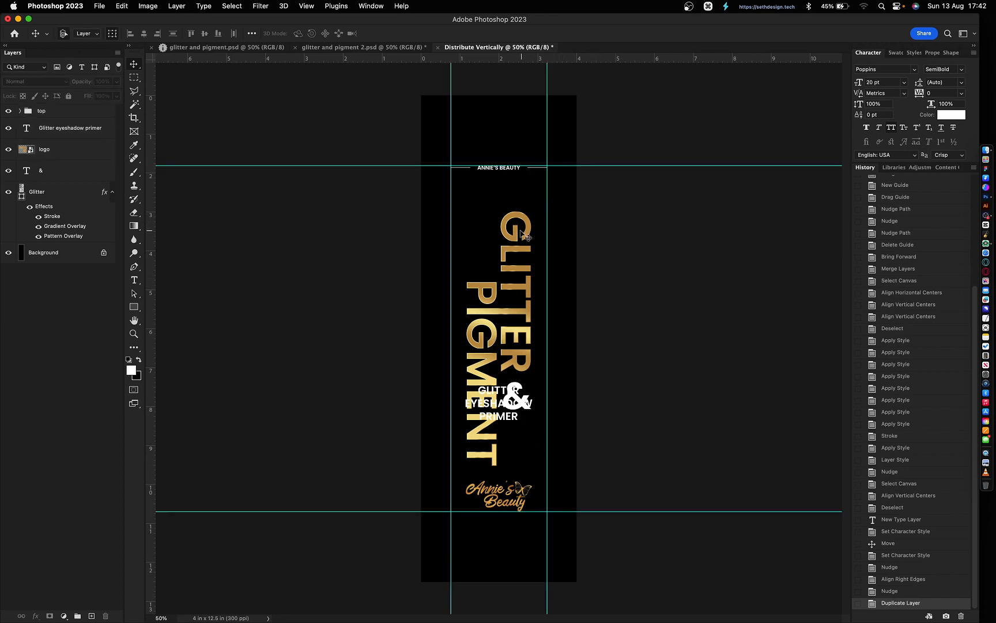
- Move GLITTER PIGMENT and '&' up, and the primer text down to the lower guide
click(522, 397)
drag(530, 289, 530, 267)
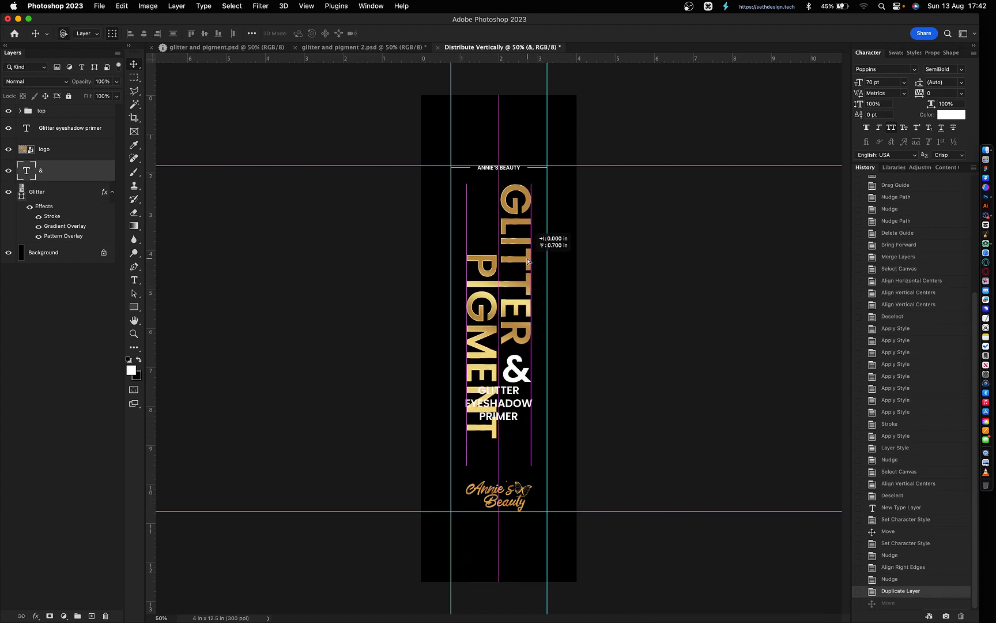
click(499, 411)
drag(499, 410, 499, 456)
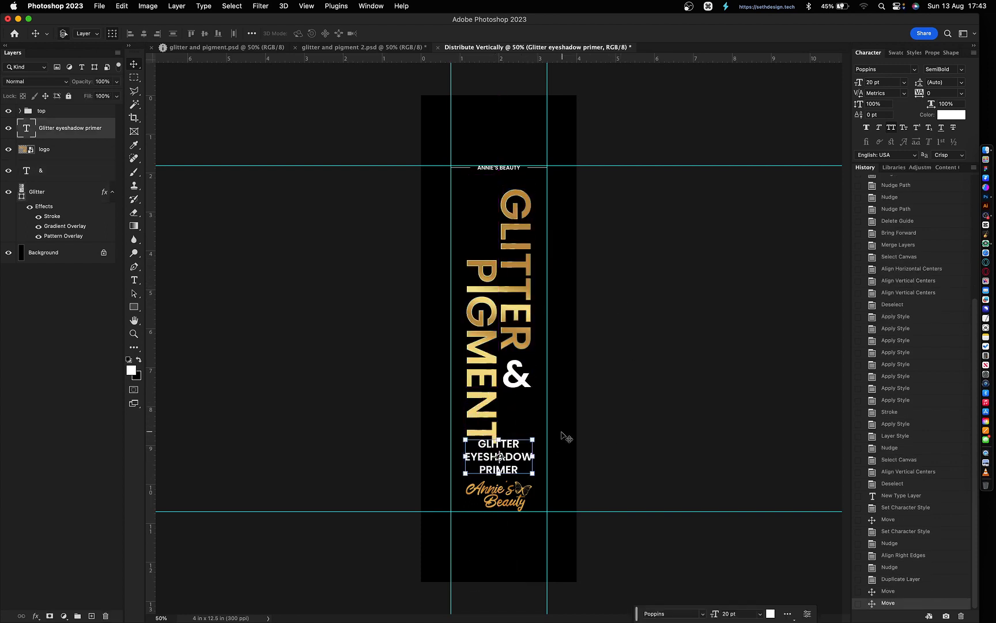
drag(576, 435, 591, 185)
- Delete the top group, then move the logo to the top guide and shrink it
click(70, 113)
key(BackSpace)
click(62, 141)
drag(499, 196, 499, 189)
click(645, 299)
click(645, 298)
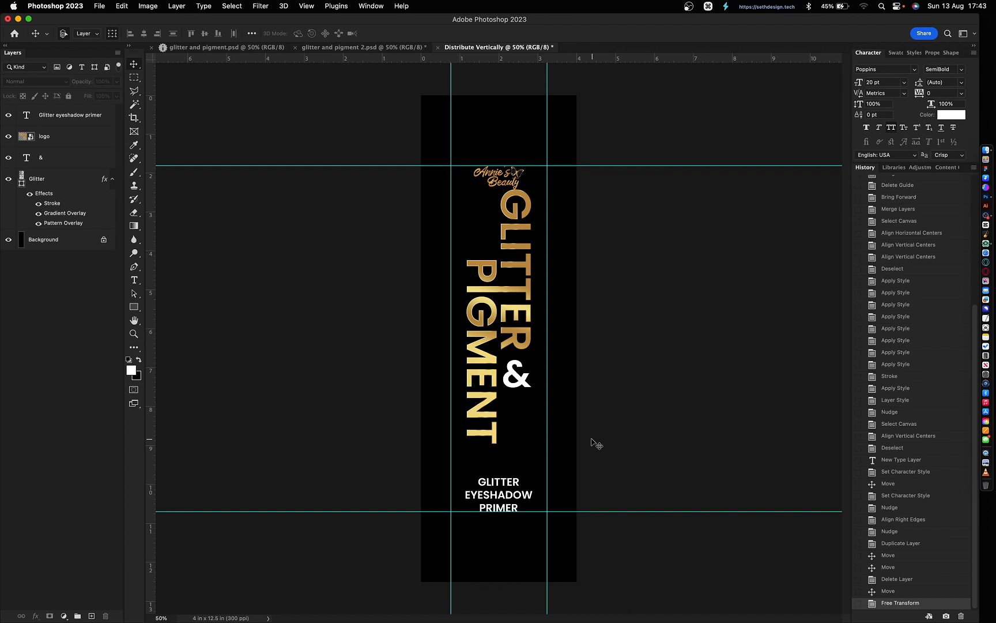
- Resize the '&' and GLITTER PIGMENT title together, then hide the guides
drag(592, 443, 495, 217)
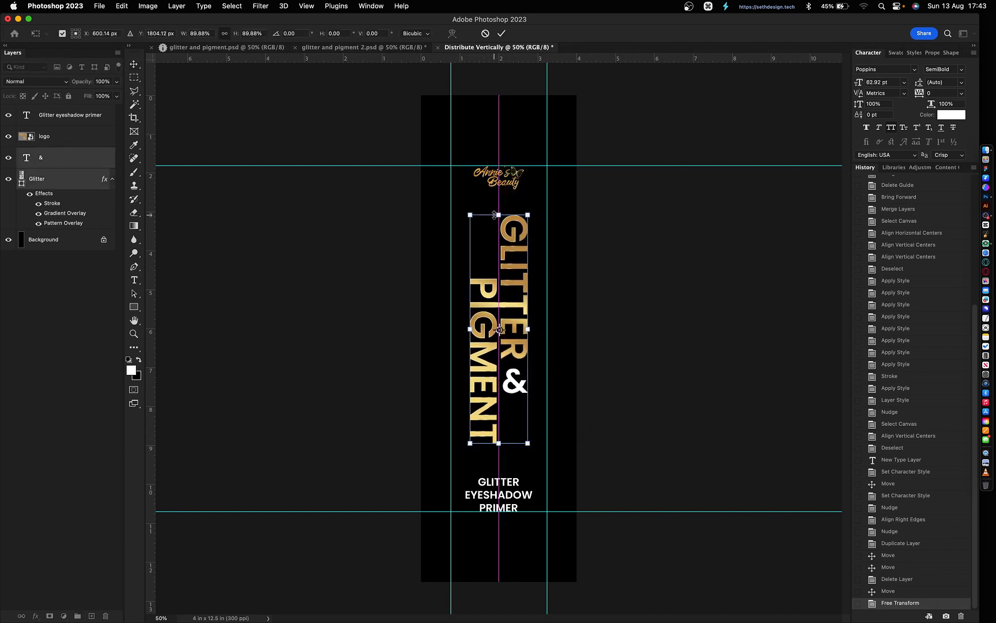
key(Return)
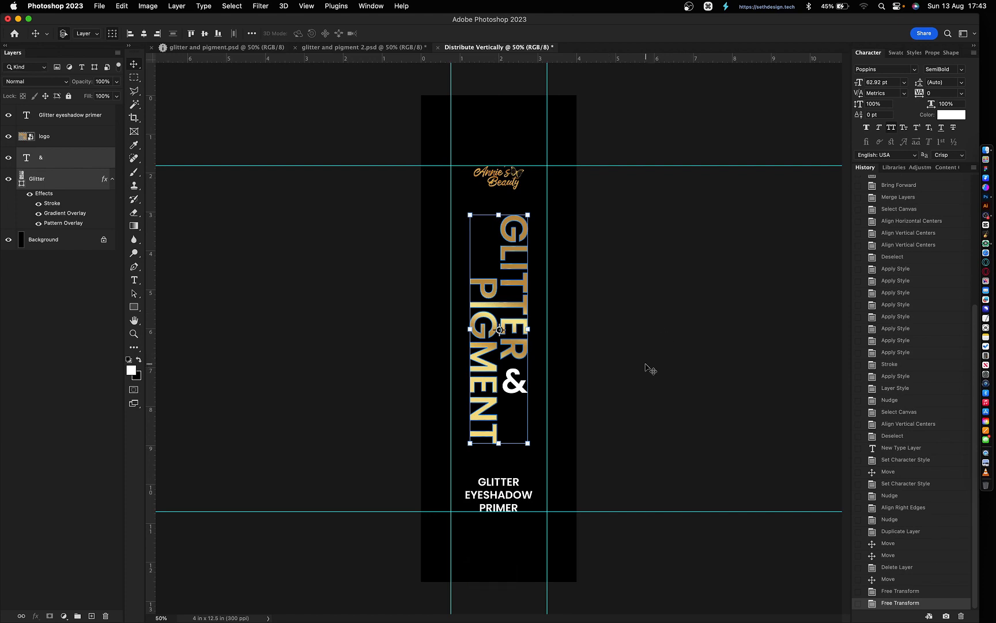
click(631, 369)
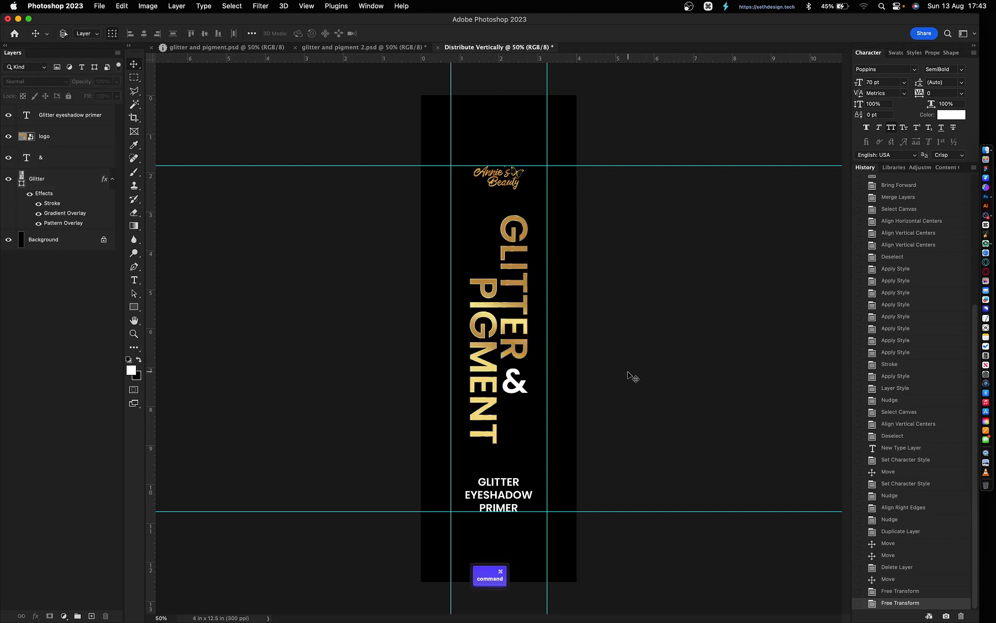
key(cmd+semicolon)
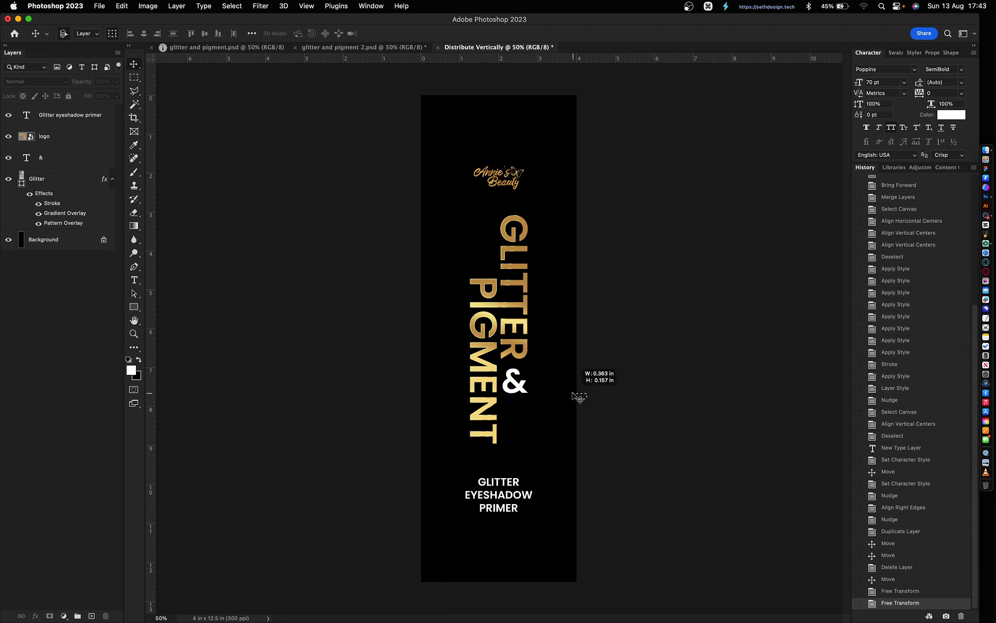
- Send the '&' layer below Glitter, trial shape conversion and merge, then undo them
click(56, 161)
key(cmd+bracketleft)
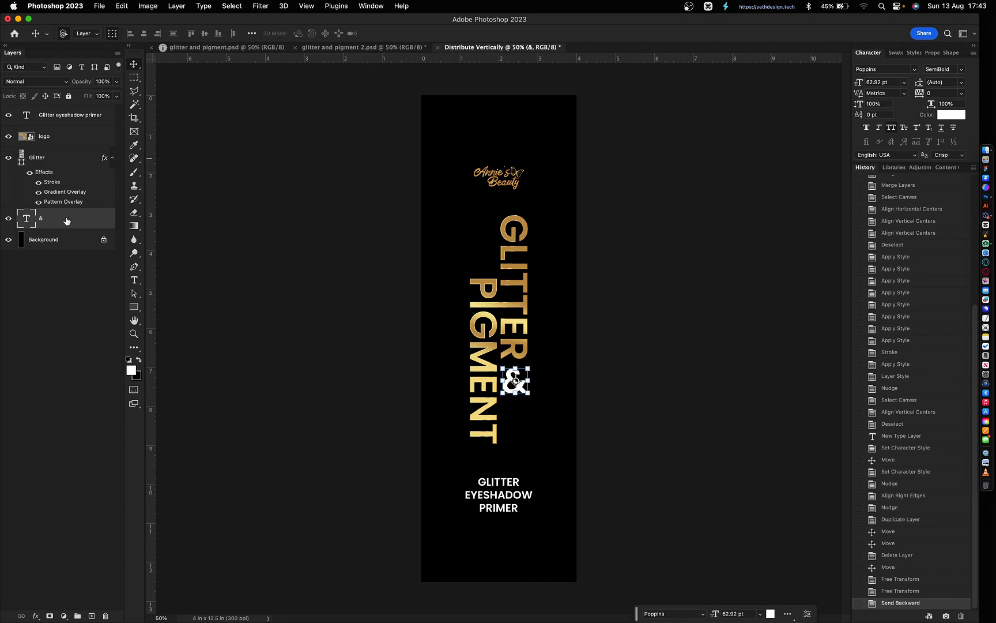
right_click(65, 218)
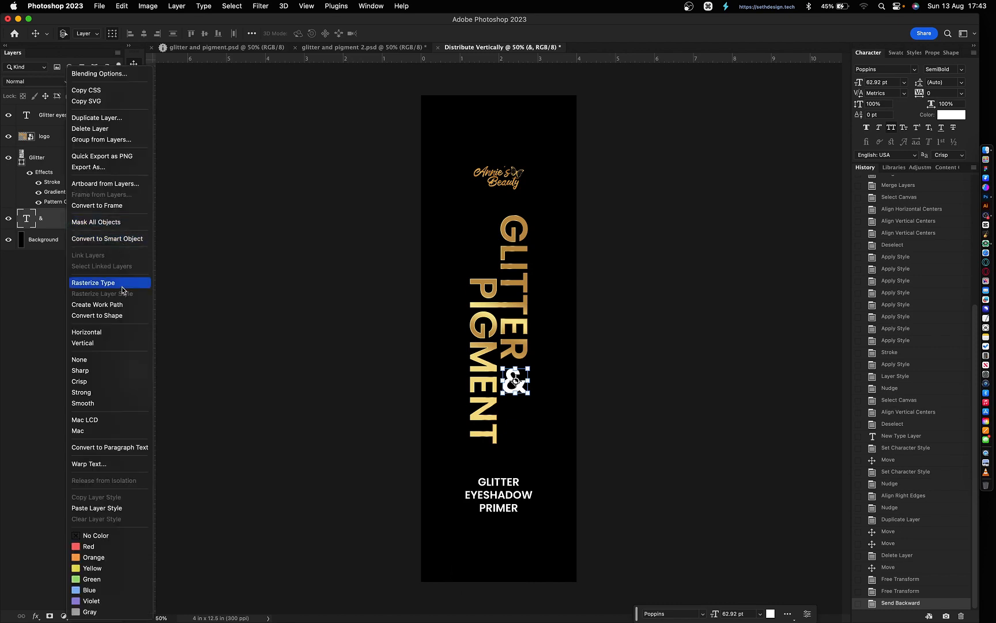
click(118, 317)
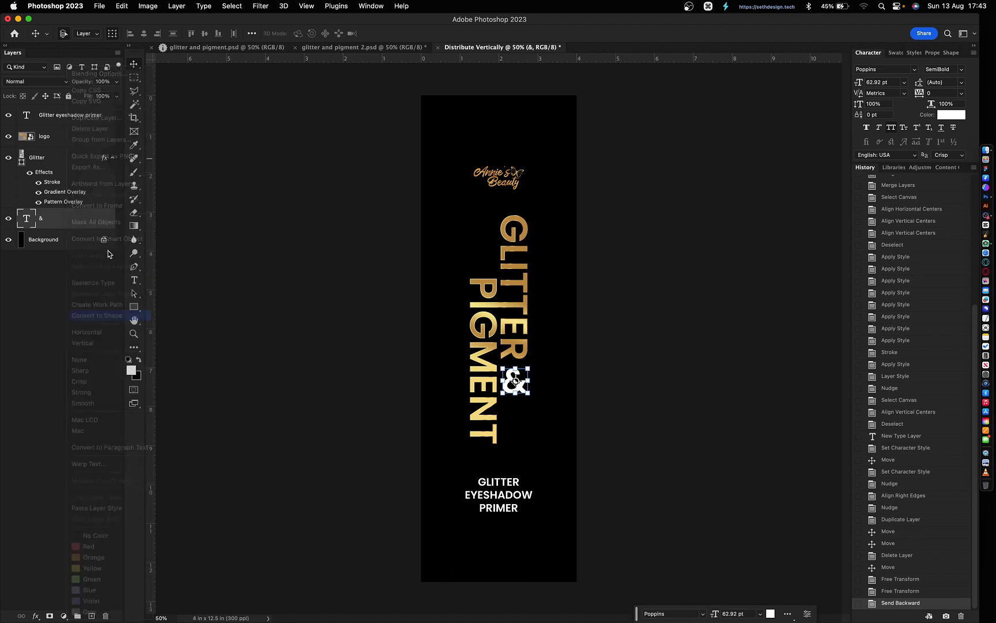
super+click(53, 160)
key(super+e)
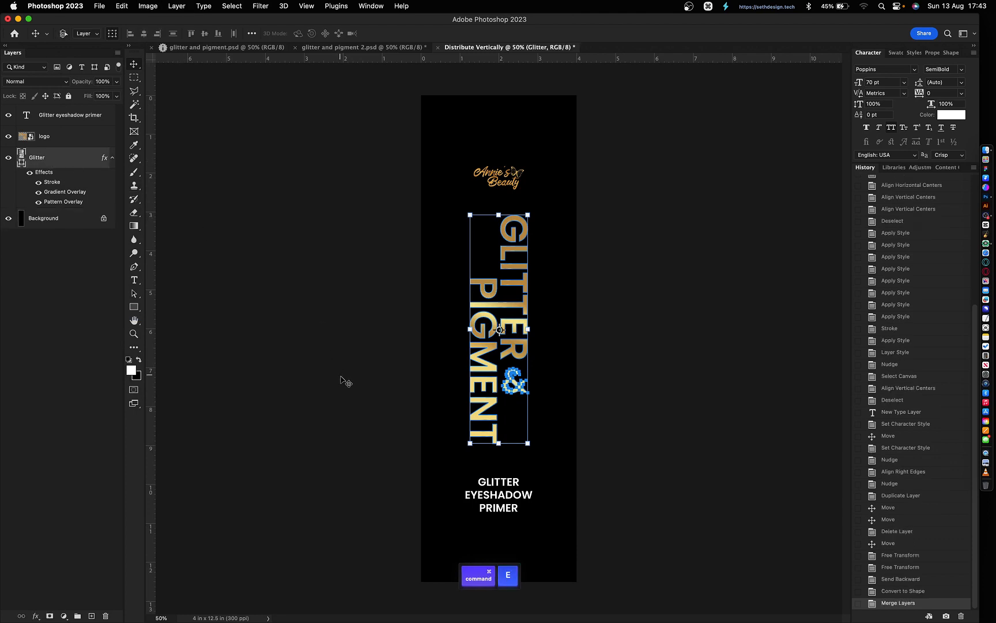
click(594, 469)
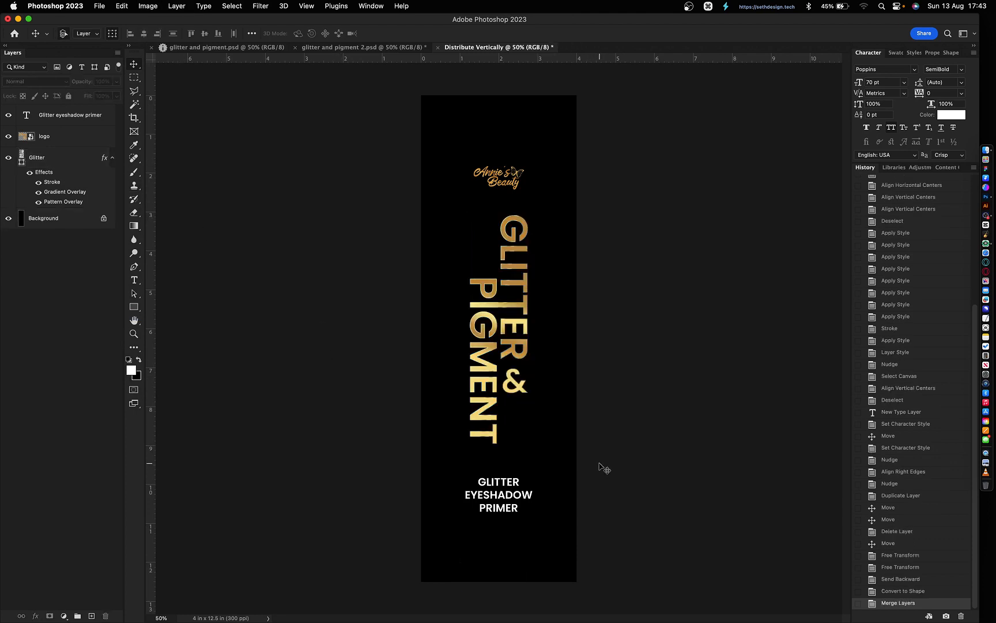
key(super)
key(super+z)
key(super+z)
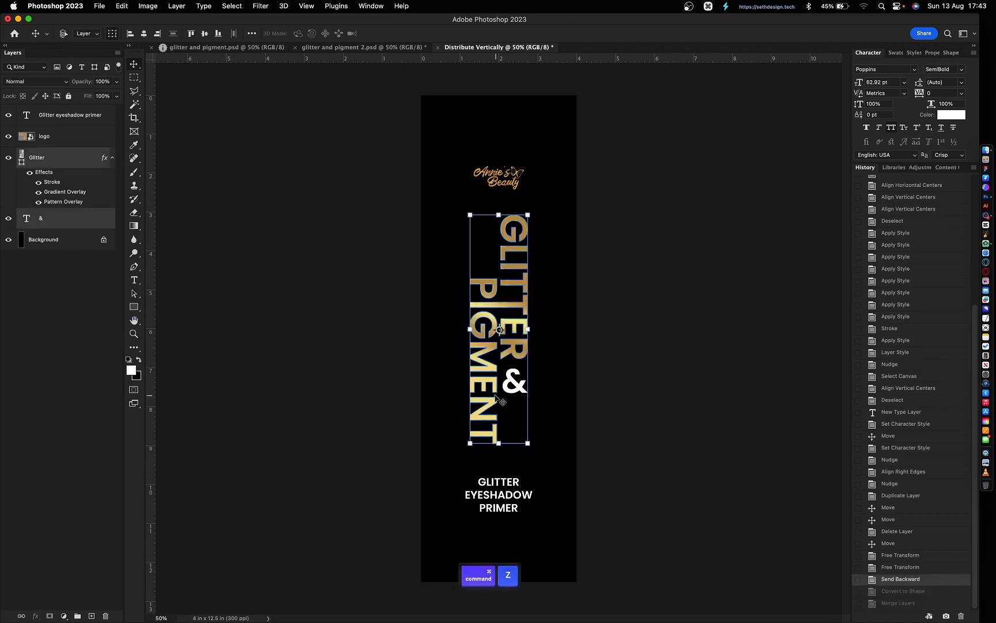
- Set the & to Branden Raulner Regular at 60 pt
click(247, 309)
click(51, 221)
key(t)
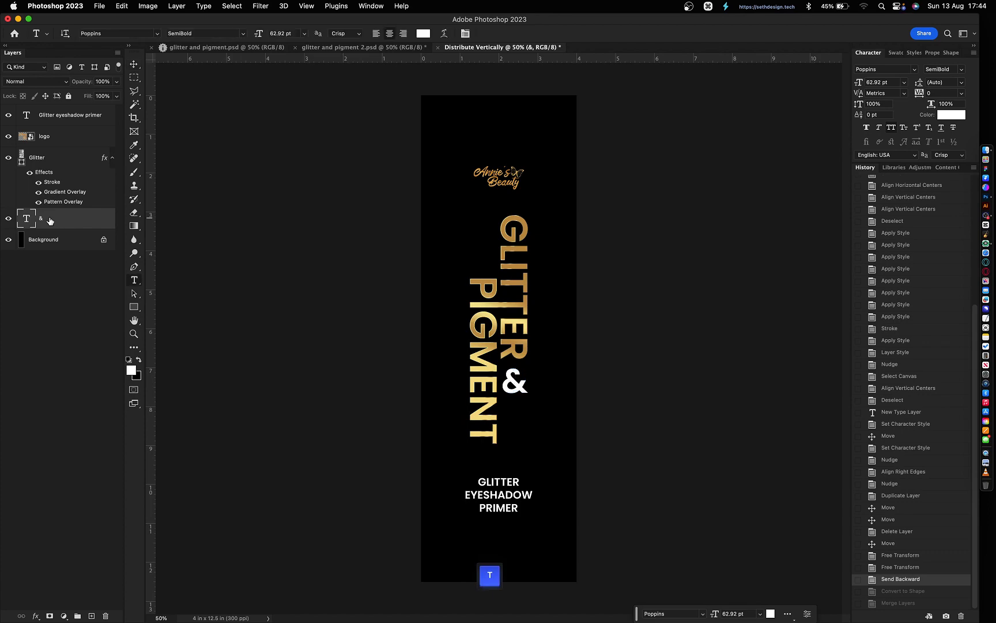
click(915, 69)
click(877, 245)
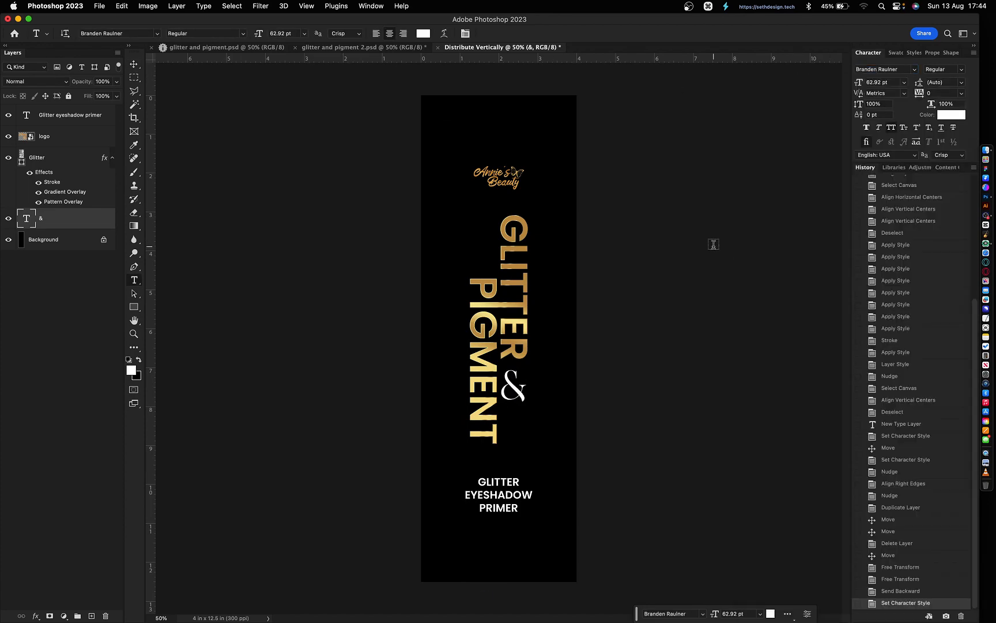
drag(867, 83, 890, 83)
text(60)
key(Return)
key(v)
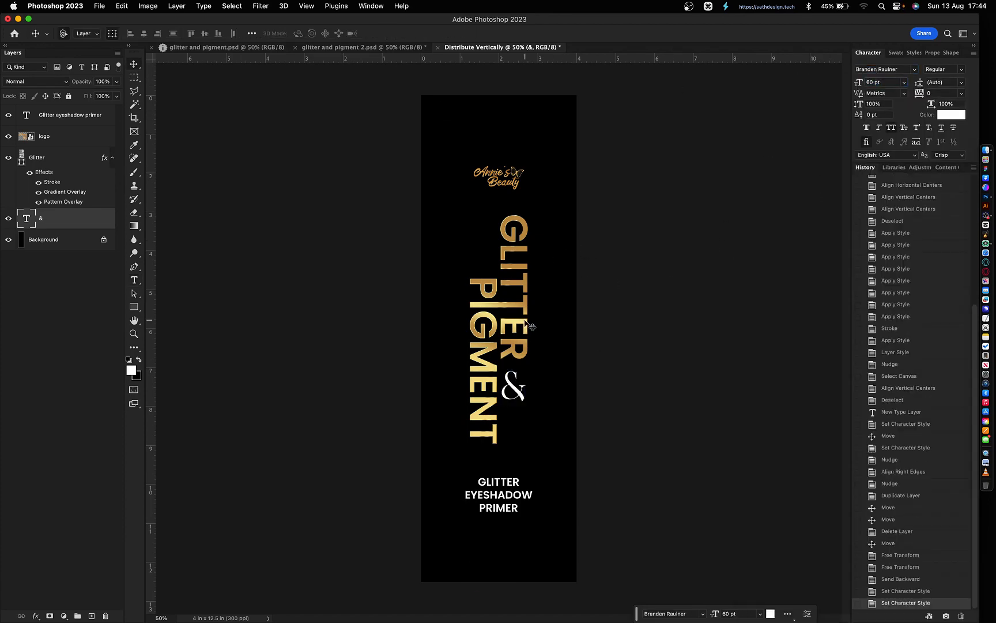
- Align the & to the right edge of GLITTER and nudge it slightly up
shift+click(527, 324)
click(158, 34)
click(595, 431)
click(520, 392)
key(shift+Up)
click(642, 388)
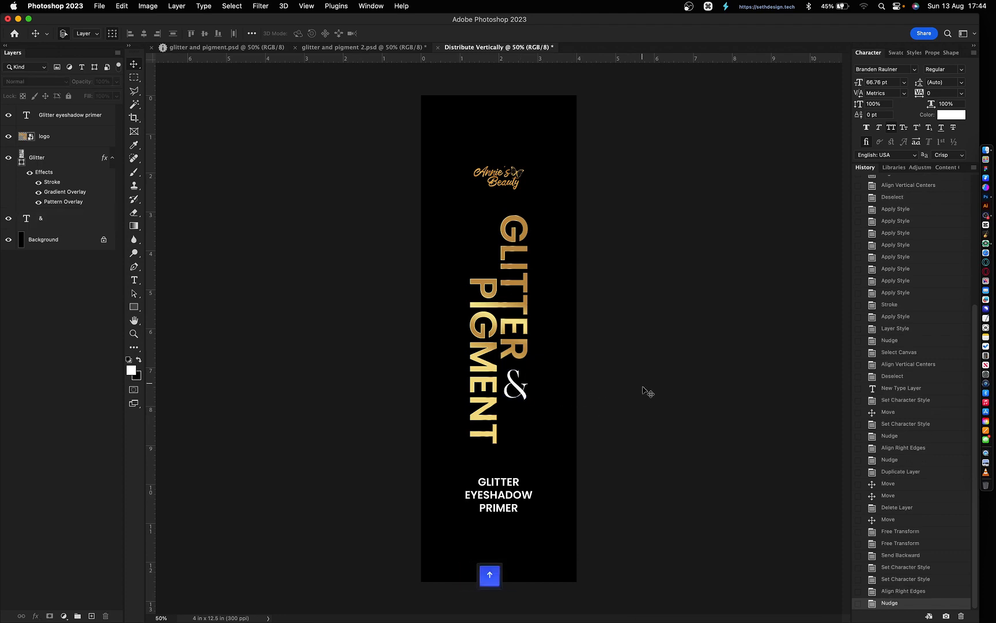
- Set the GLITTER EYESHADOW PRIMER text to 14 pt with 360 tracking
click(519, 498)
key(t)
click(941, 94)
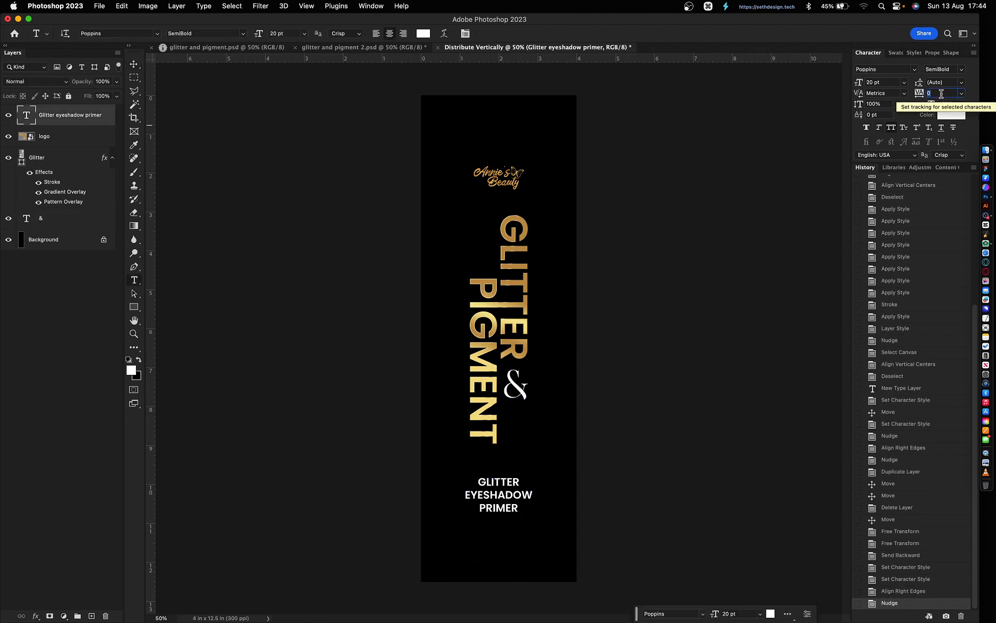
key(shift+Up)
key(shift+Up)
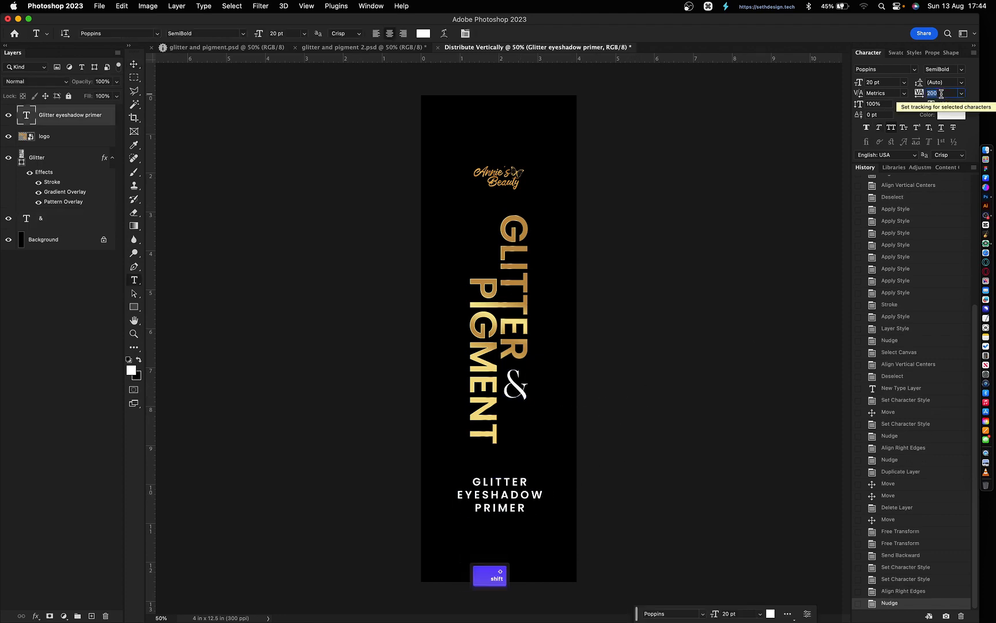
key(shift+Up)
key(shift+Up)
click(891, 84)
key(shift+Down)
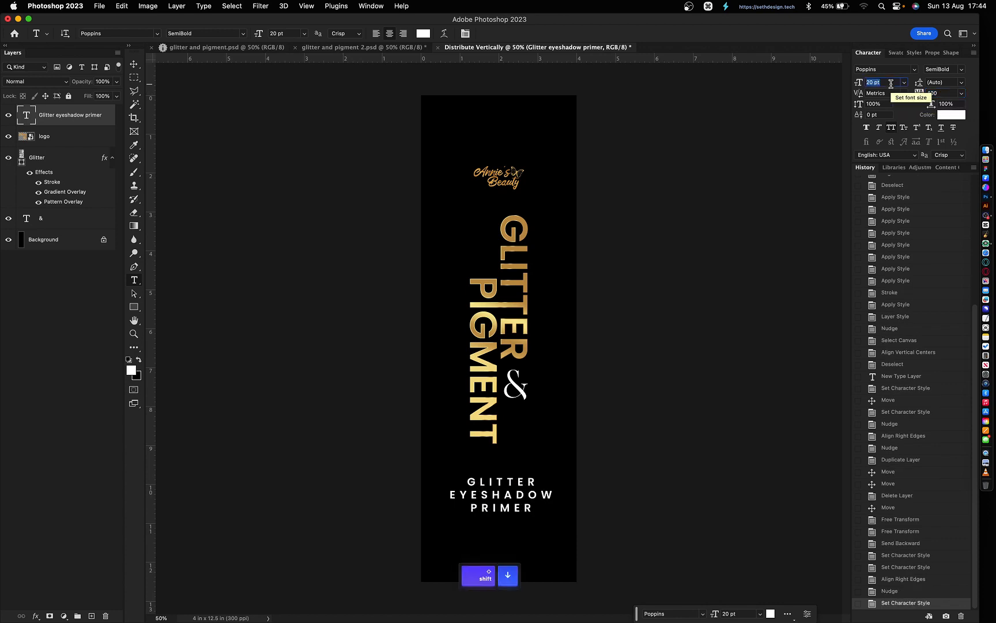
key(Up)
key(Up)
key(Up)
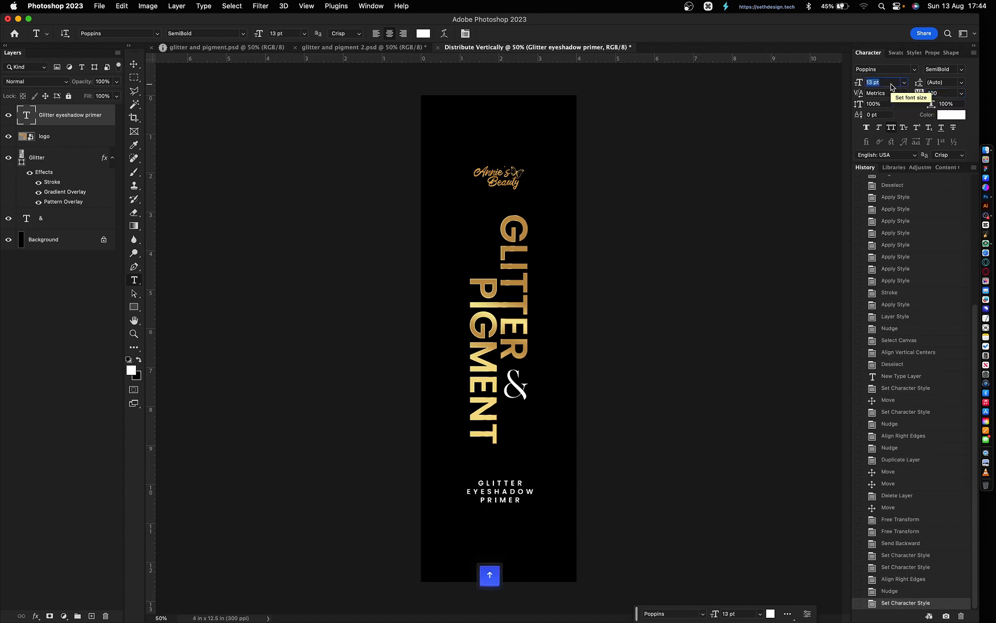
key(Up)
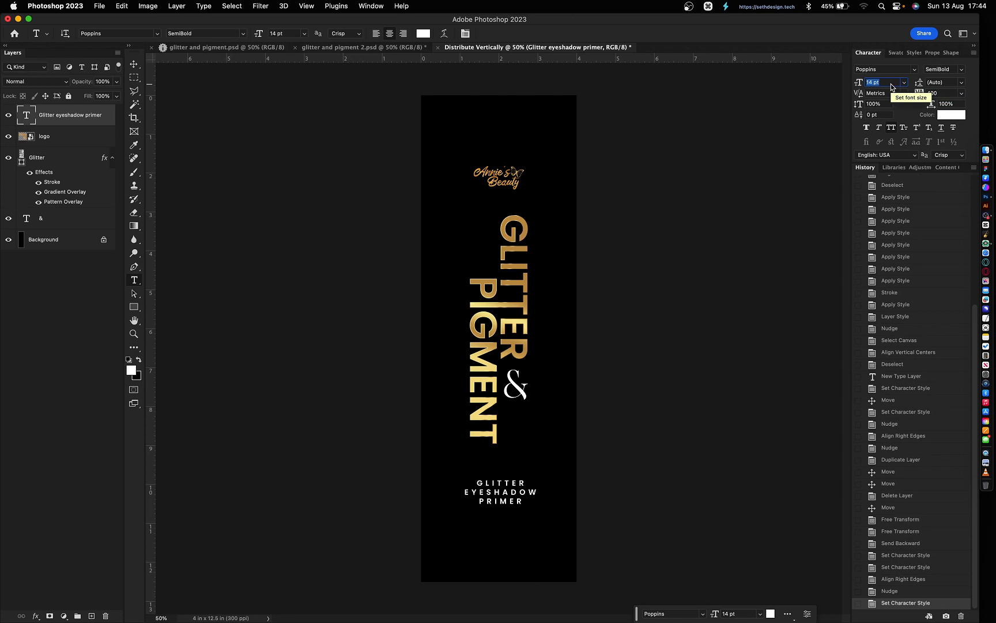
key(Return)
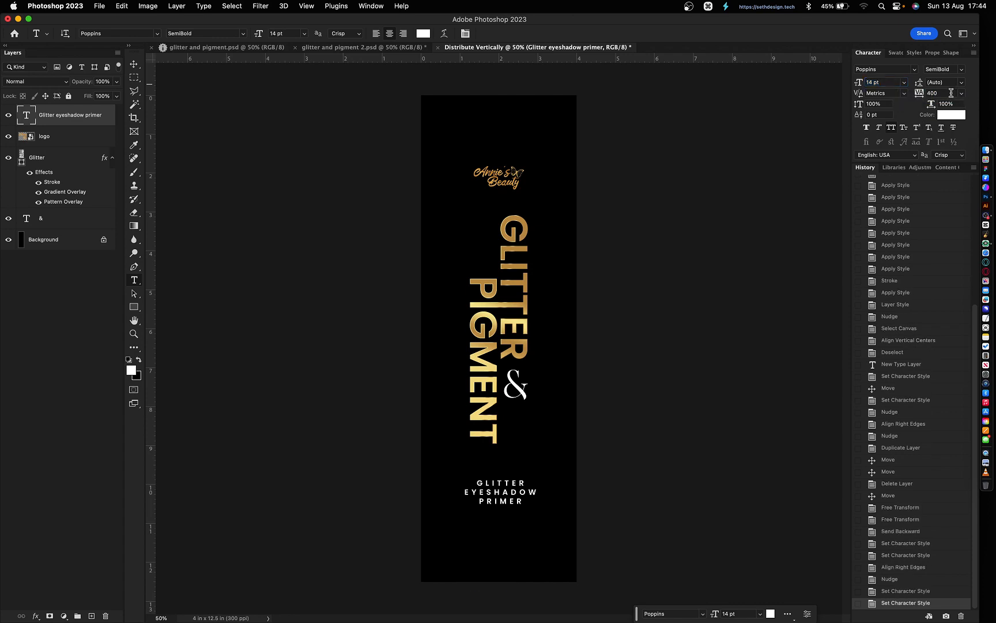
- Nudge the primer caption slightly lower, then select GLITTER and & together
scroll(951, 93, down, 4)
key(v)
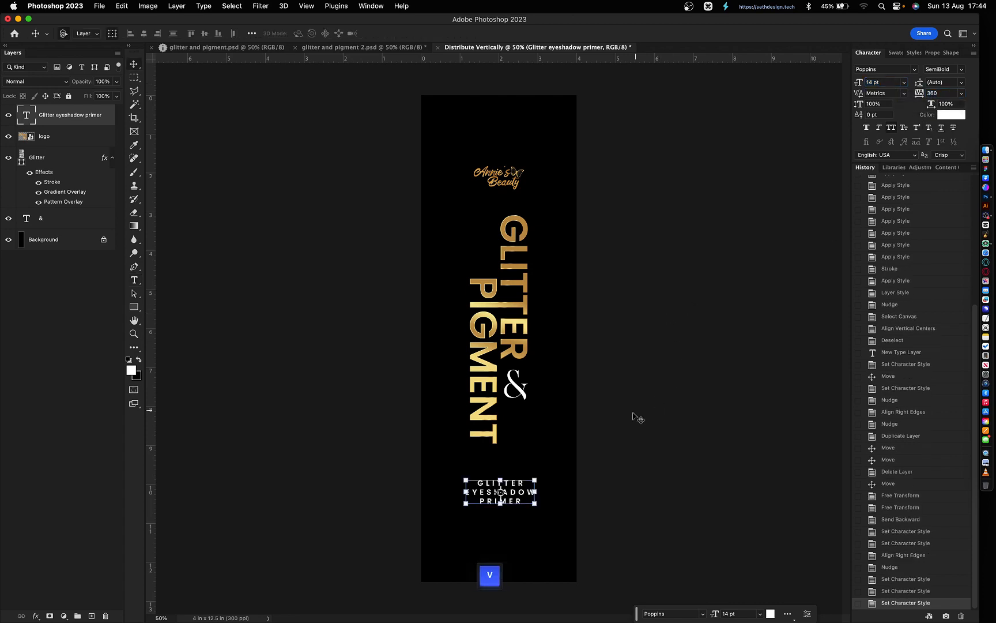
key(shift+Down)
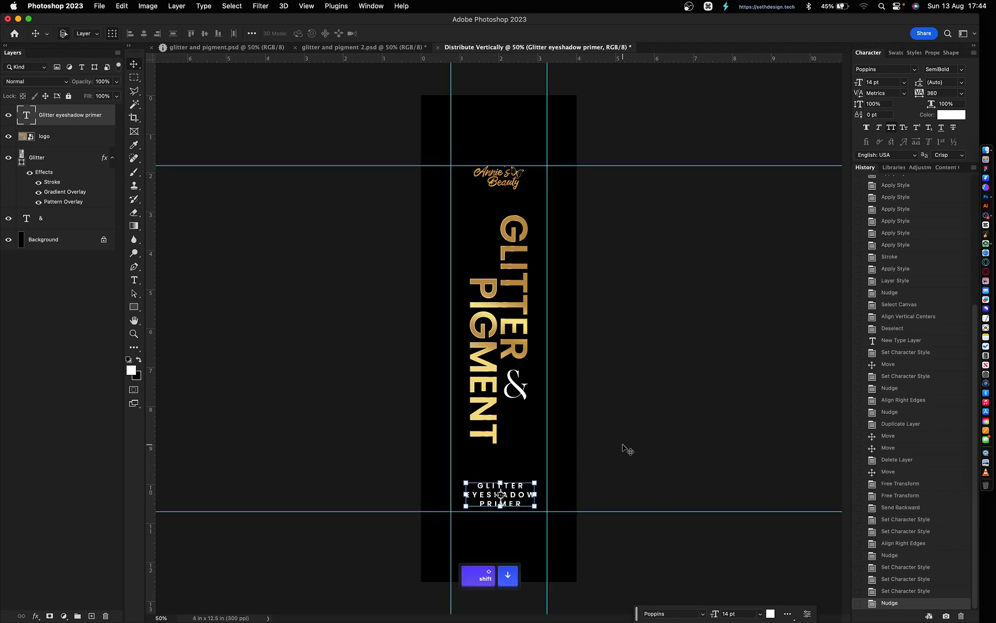
key(shift+Down)
key(shift+Down)
key(shift+Down)
key(Up)
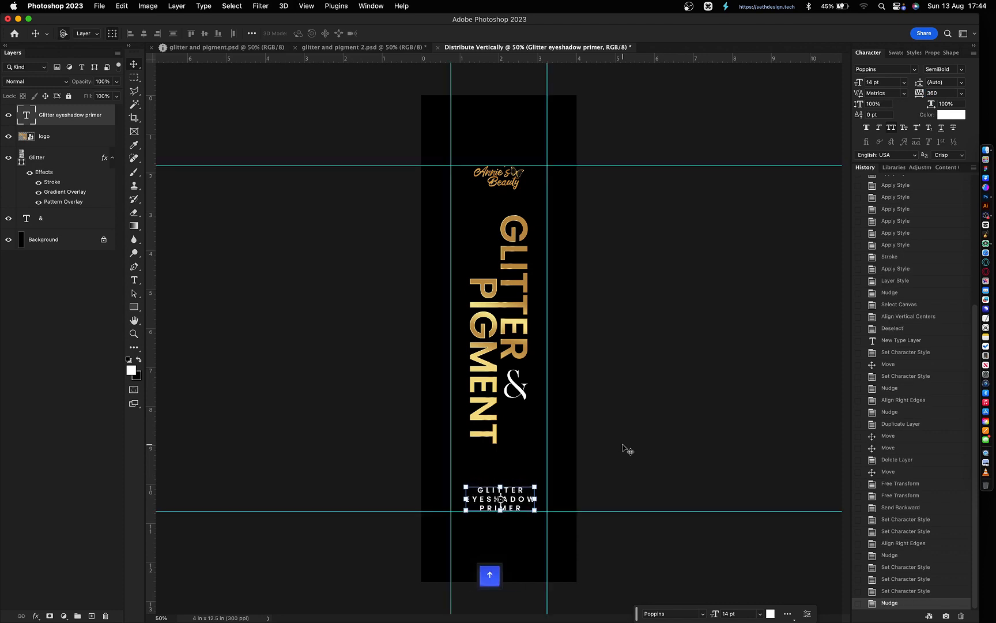
click(627, 448)
drag(579, 411, 465, 318)
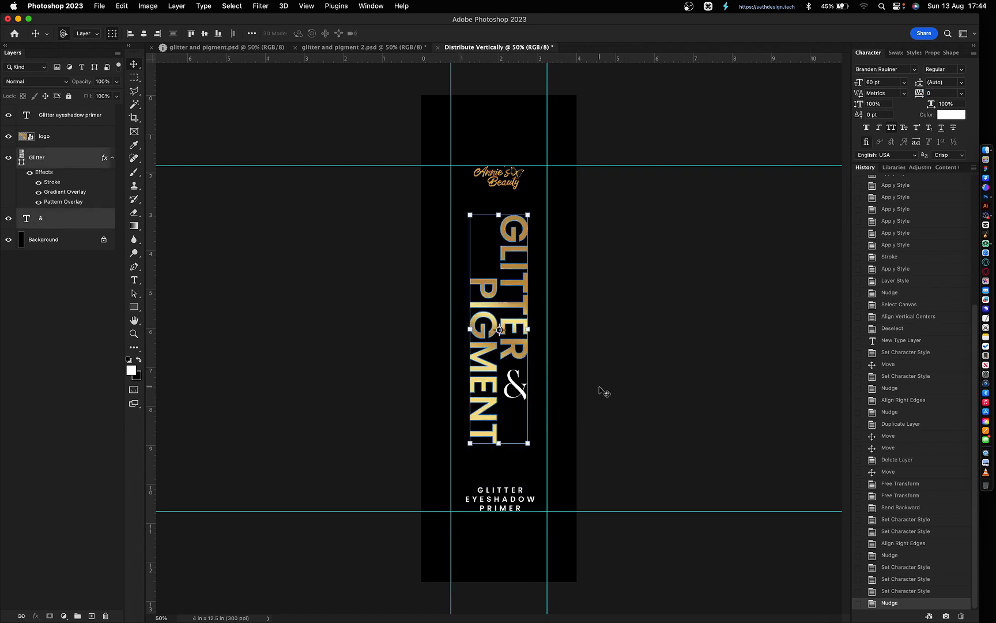
- Group GLITTER and & into Group 1, center it vertically and distribute the label elements evenly
key(super+g)
key(super+a)
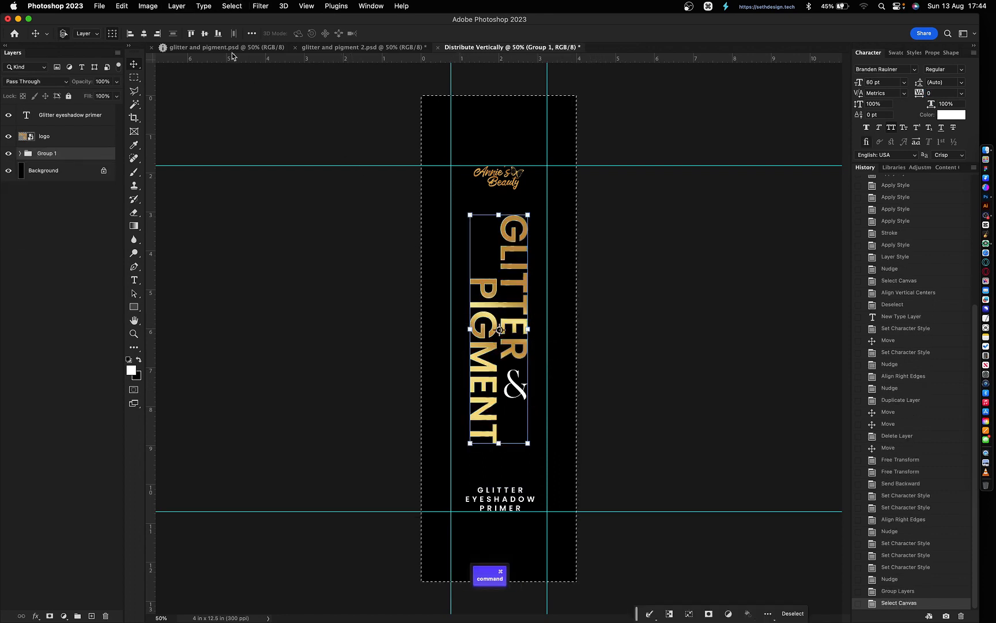
click(204, 34)
shift+click(92, 118)
triple_click(172, 35)
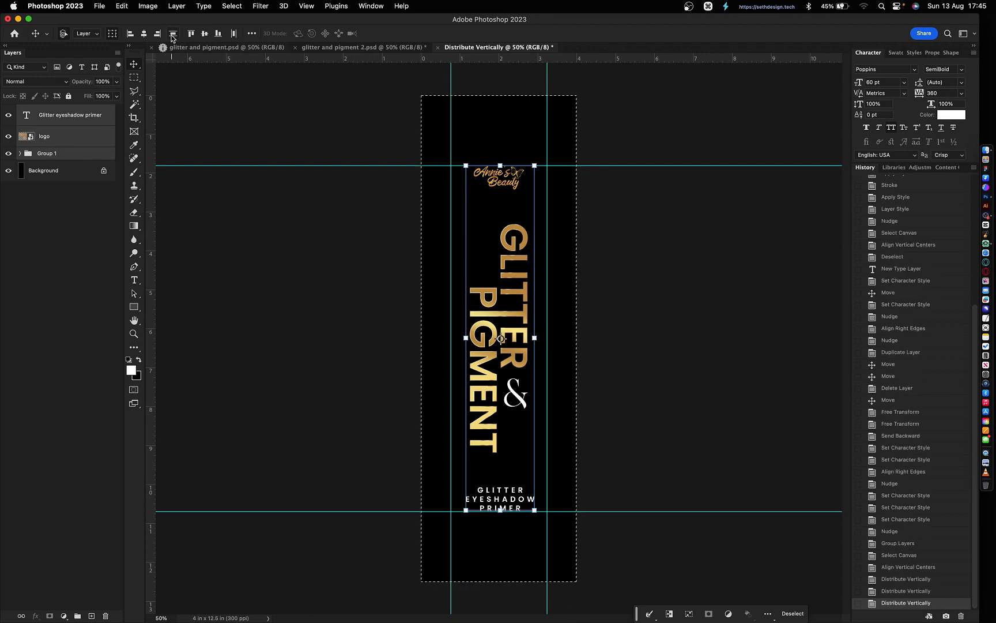
- Center the label elements horizontally on the canvas and hide the guides
key(super+d)
key(super+a)
double_click(144, 35)
key(super+d)
click(683, 385)
key(super+semicolon)
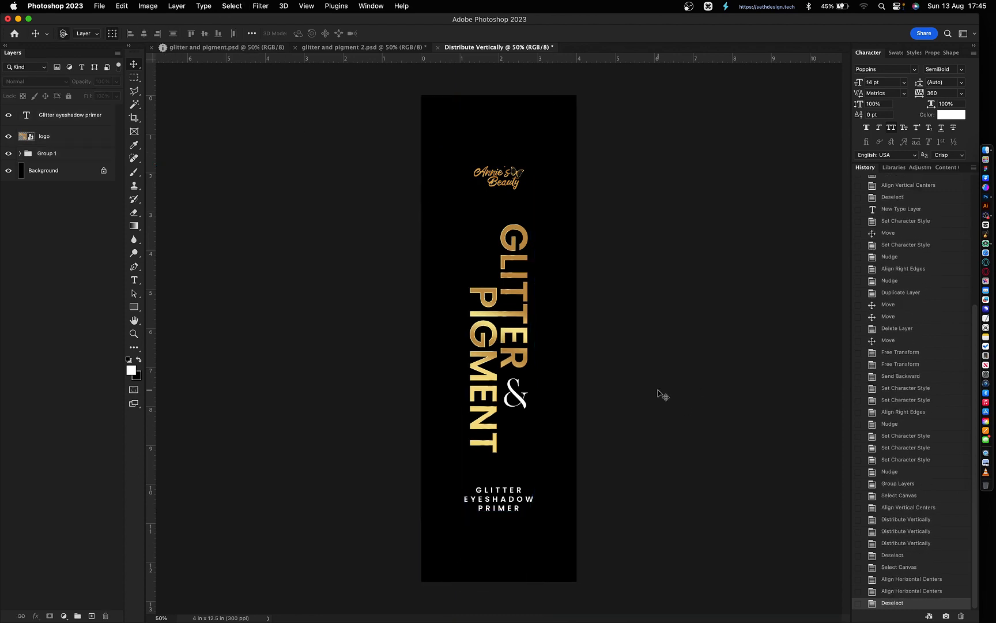
- Compare the label versions, copy the GLITTER layer style, and go to glitter and pigment.psd
key(ctrl+shift+Tab)
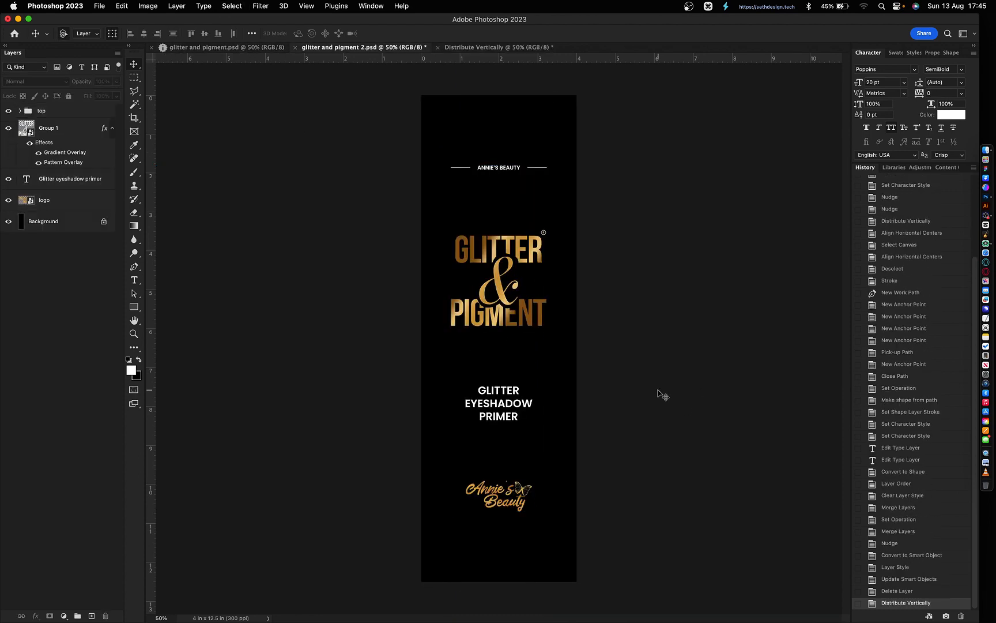
key(super+grave)
key(super+grave)
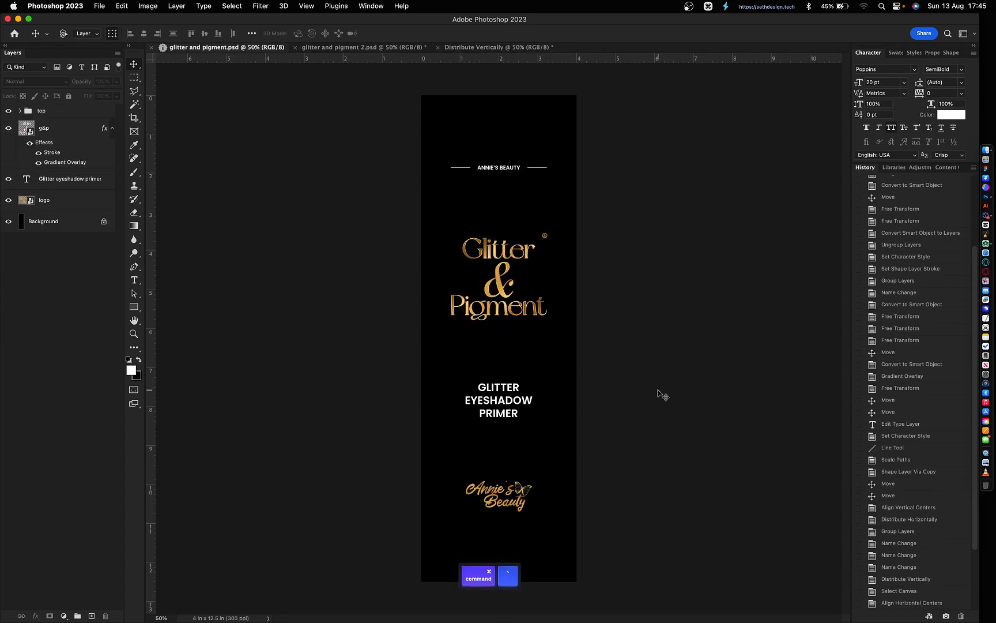
key(super+grave)
key(super+grave)
key(super+grave)
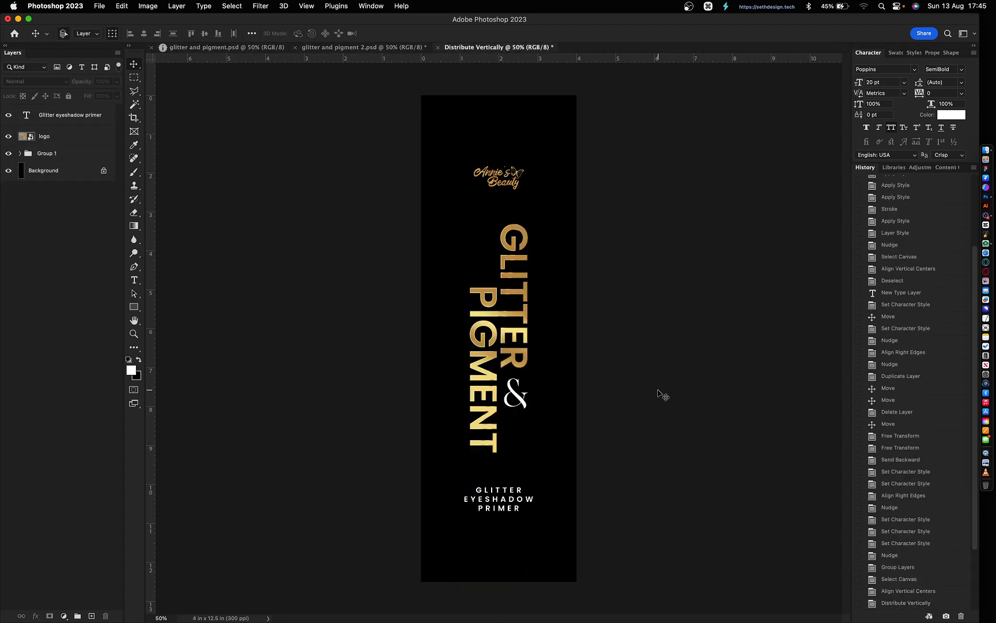
click(526, 317)
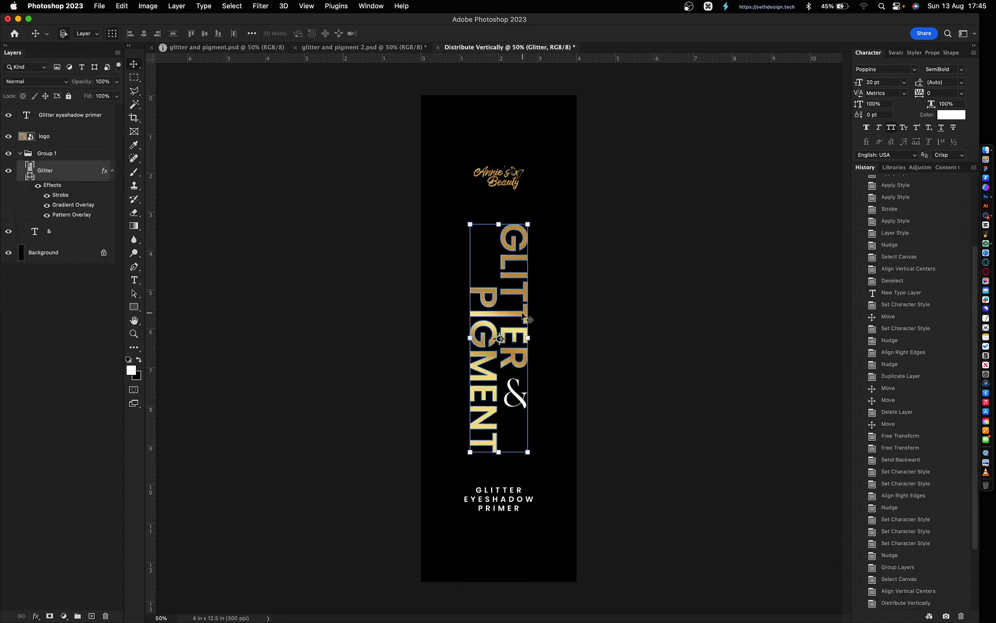
right_click(73, 199)
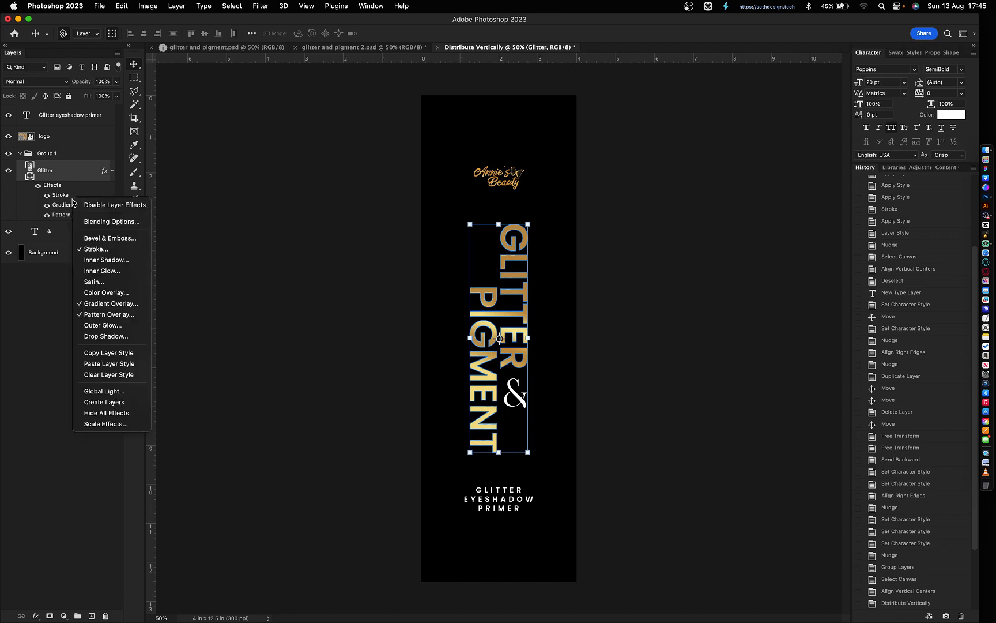
click(109, 353)
key(super+grave)
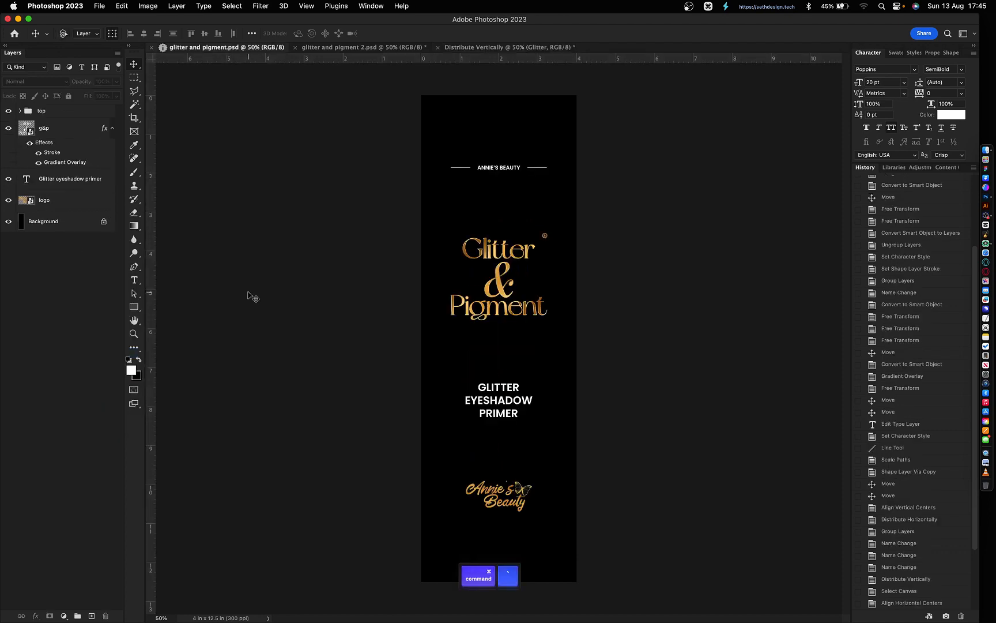
- Paste the copied gold layer style, including pattern overlay, onto the g&p title layer
click(456, 304)
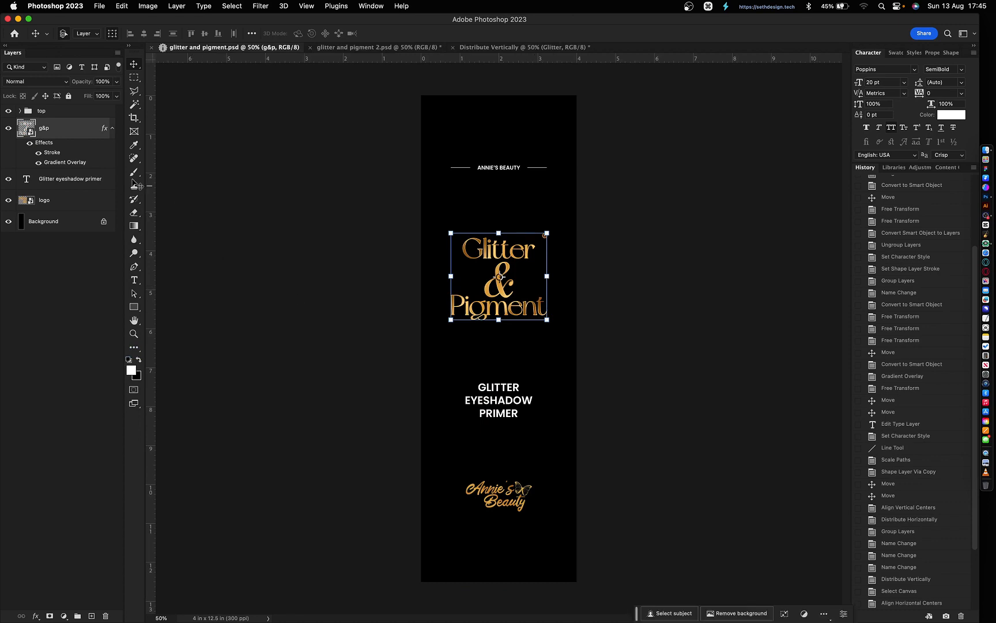
right_click(68, 157)
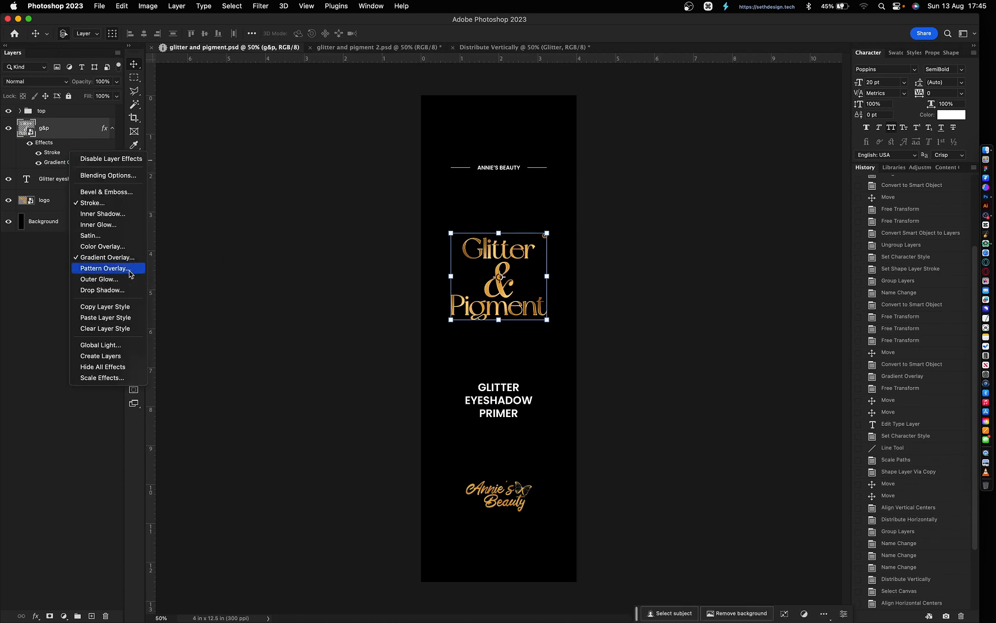
click(121, 317)
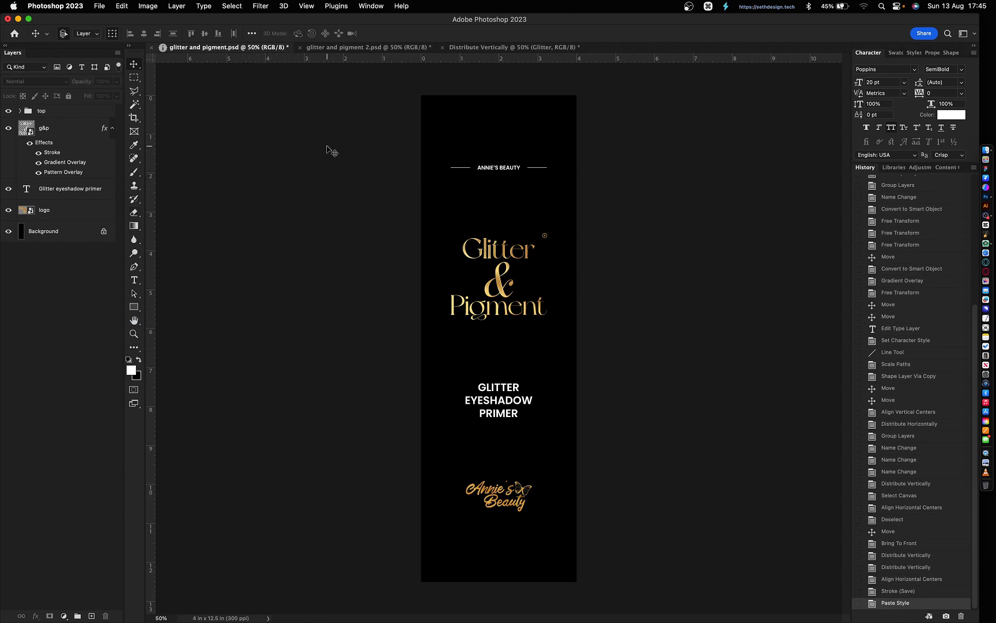
- Set the g&p stroke gradient angle to -40°
double_click(57, 154)
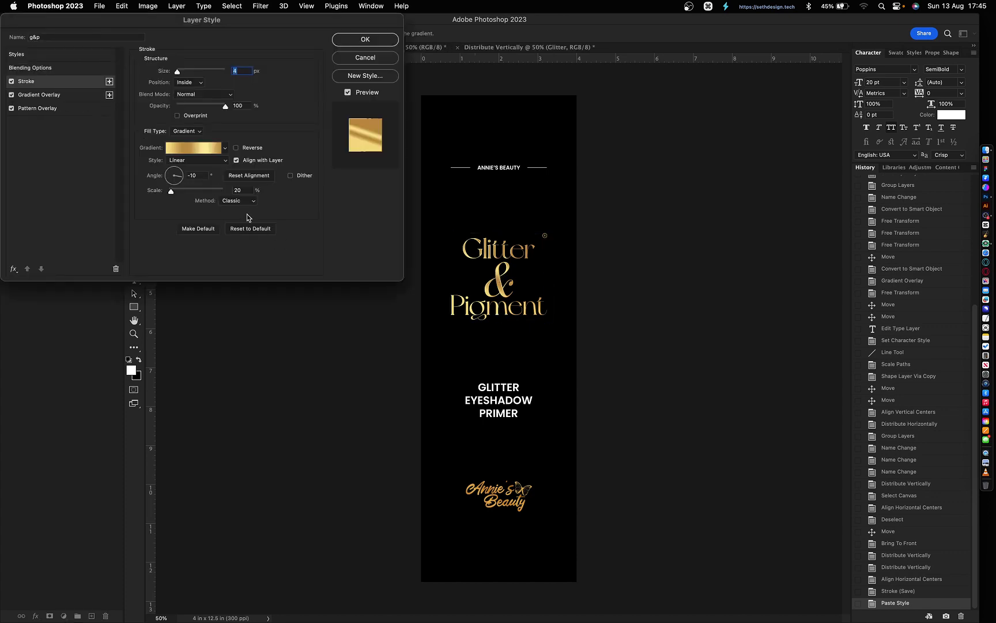
click(200, 175)
key(shift+Down)
key(shift+Down)
key(shift+Down)
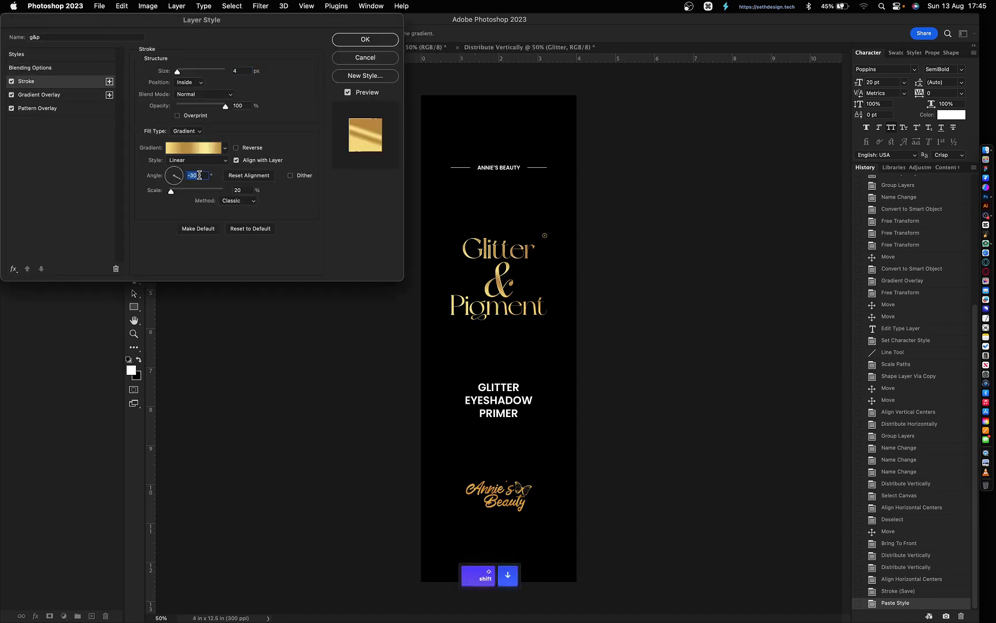
key(Return)
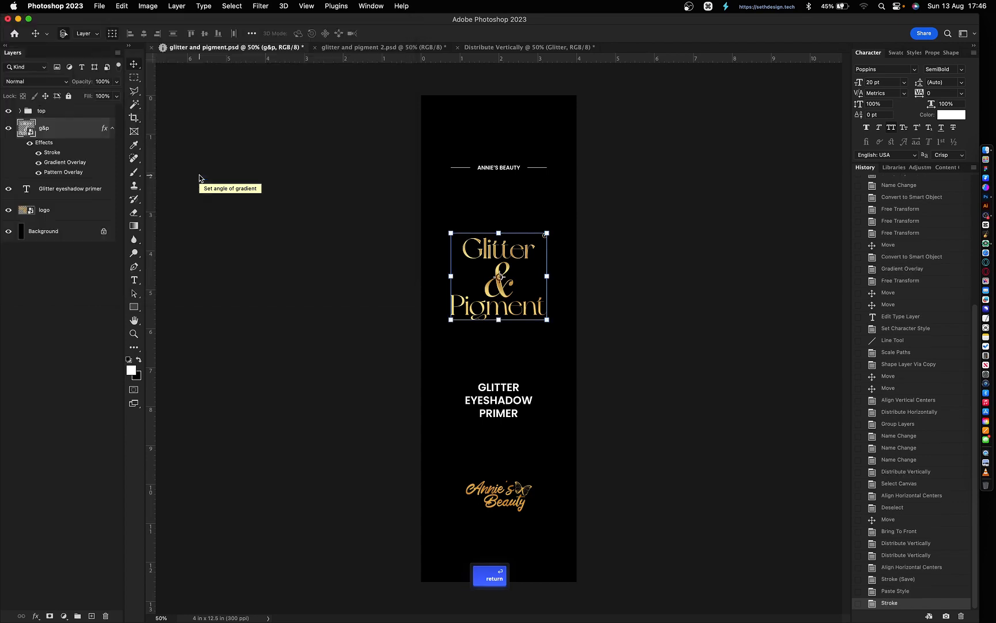
- Paste the gold layer style onto Group 1 in glitter and pigment 2.psd
click(321, 50)
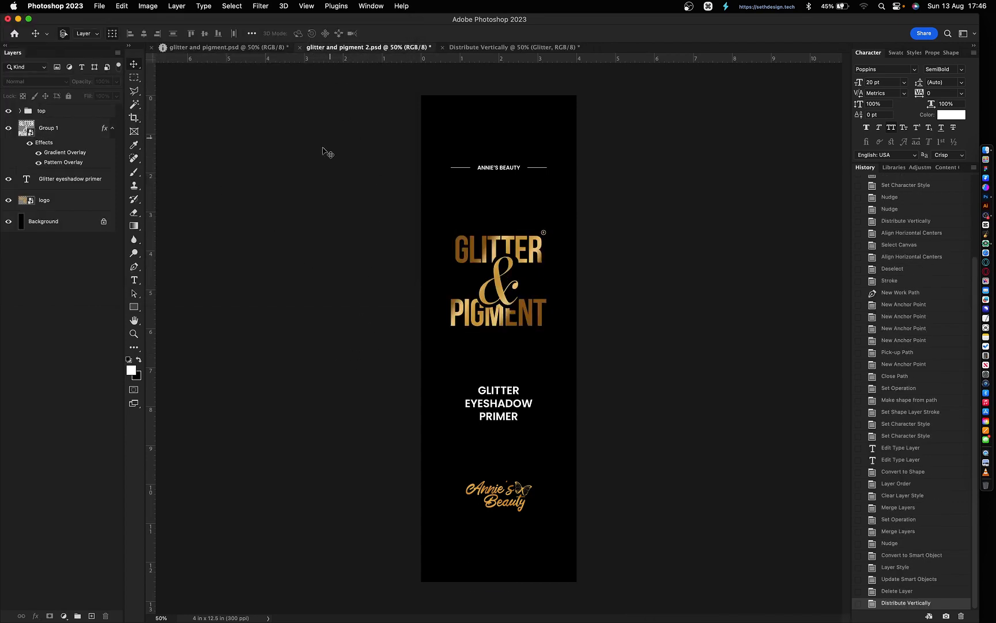
right_click(81, 150)
click(107, 314)
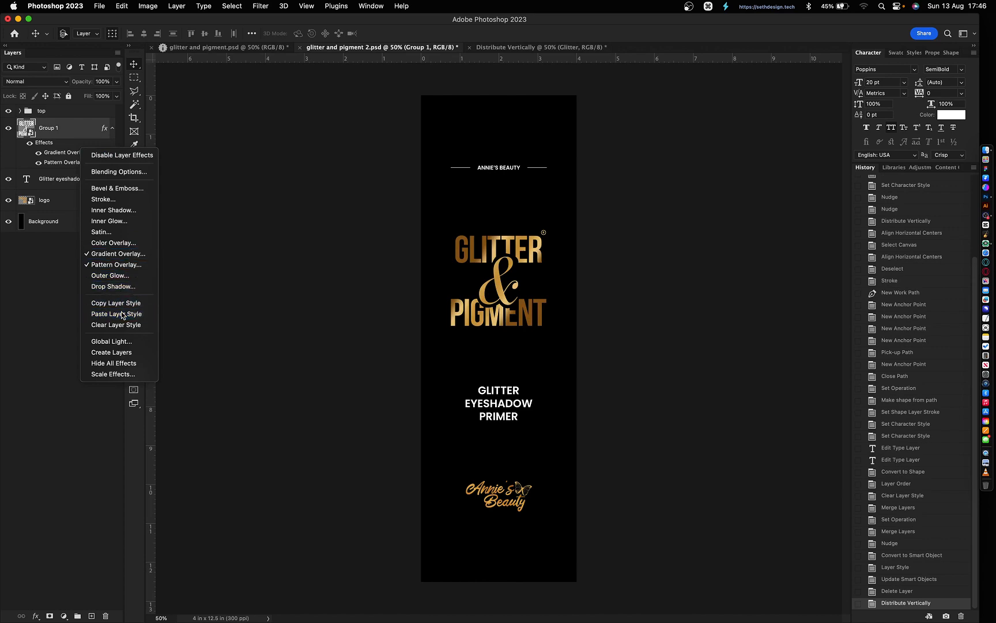
- Save the vertical-title label as glitter and pigment 3.psd, then return to glitter and pigment 2.psd
key(super+grave)
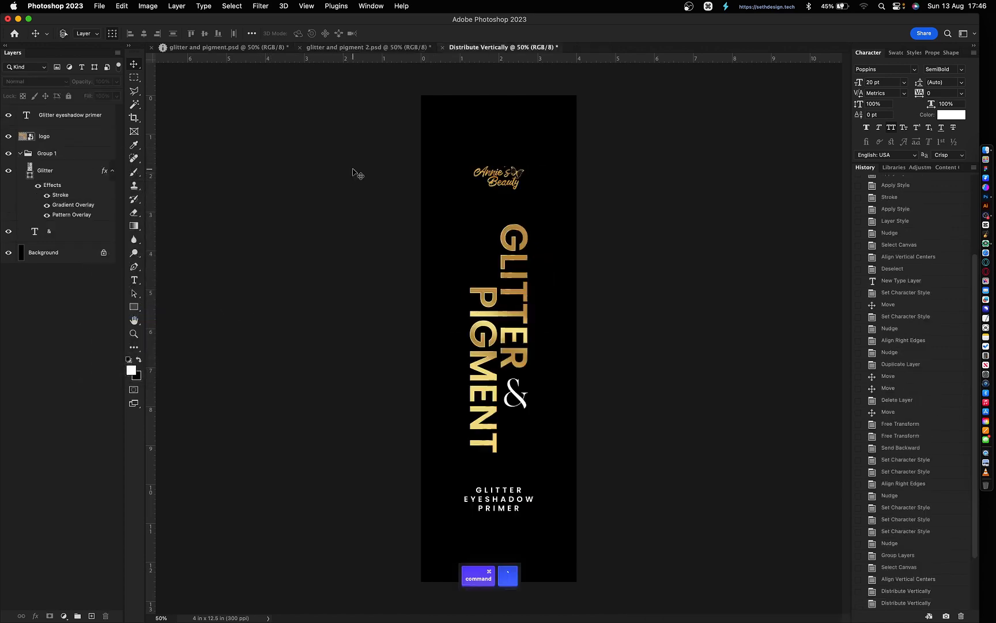
key(super+grave)
key(super+grave)
key(super+grave)
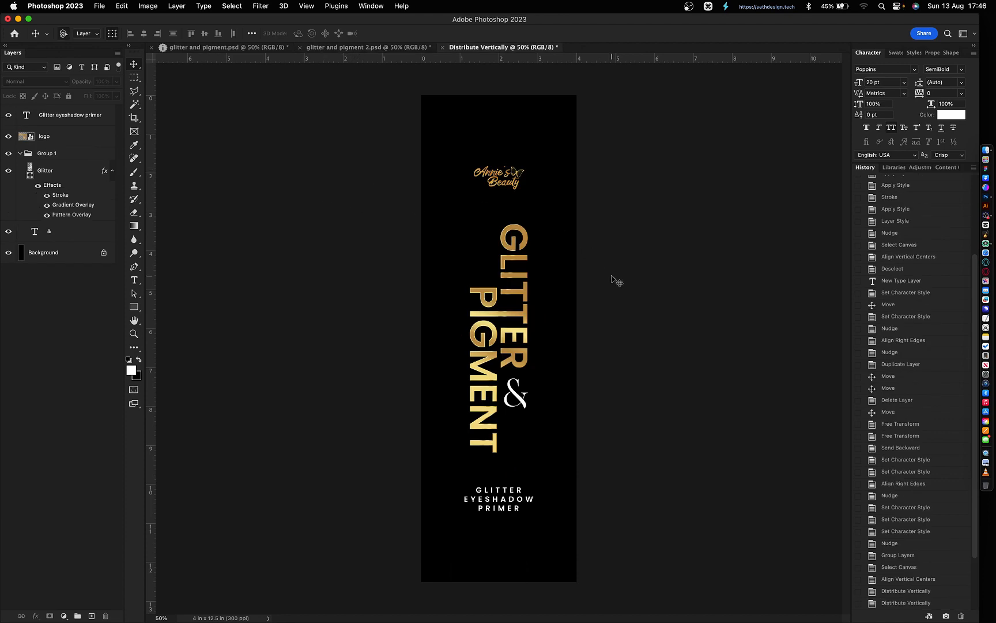
key(super+shift+s)
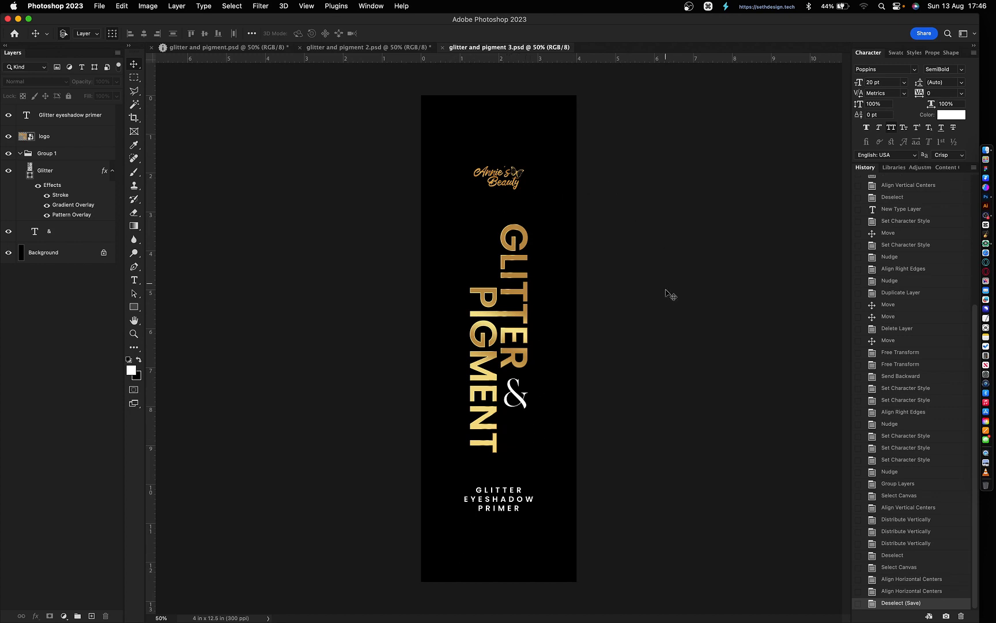
key(super+grave)
key(super+grave)
key(super+grave)
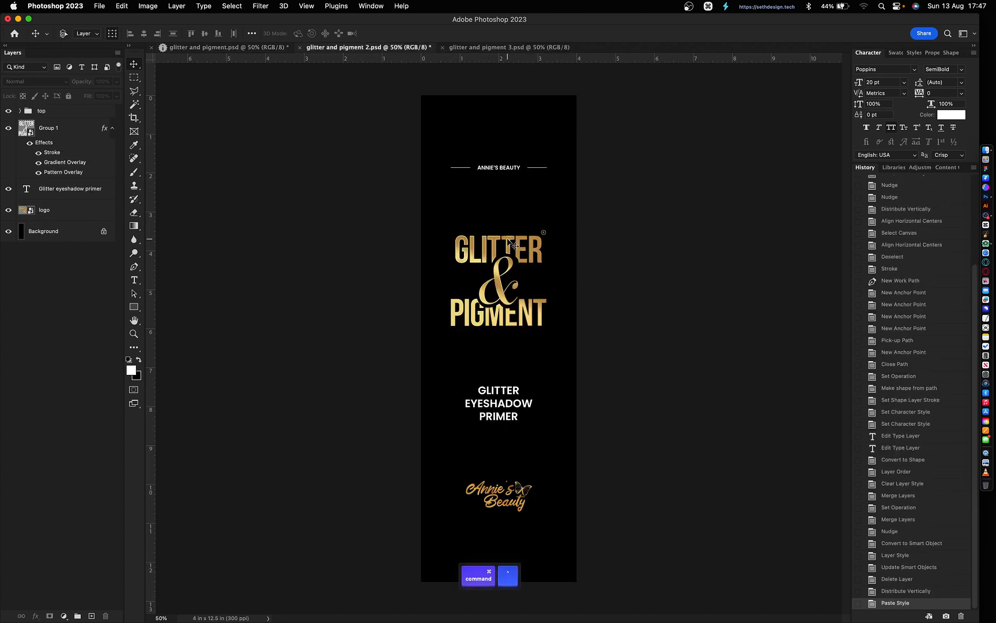
key(super+grave)
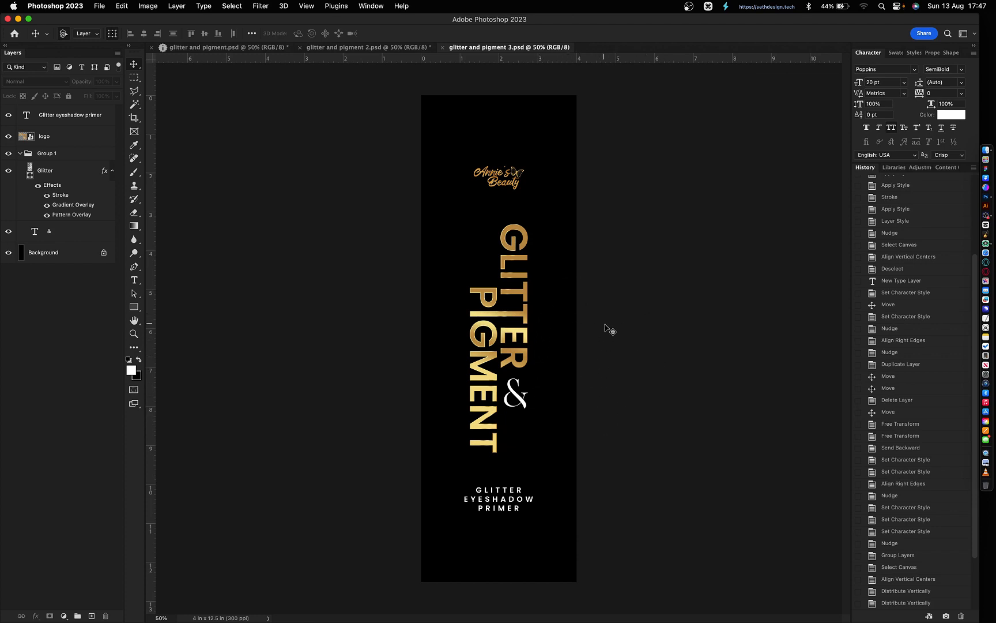
- Create a new document from the current history state and hide the GLITTER & PIGMENT title group
click(929, 616)
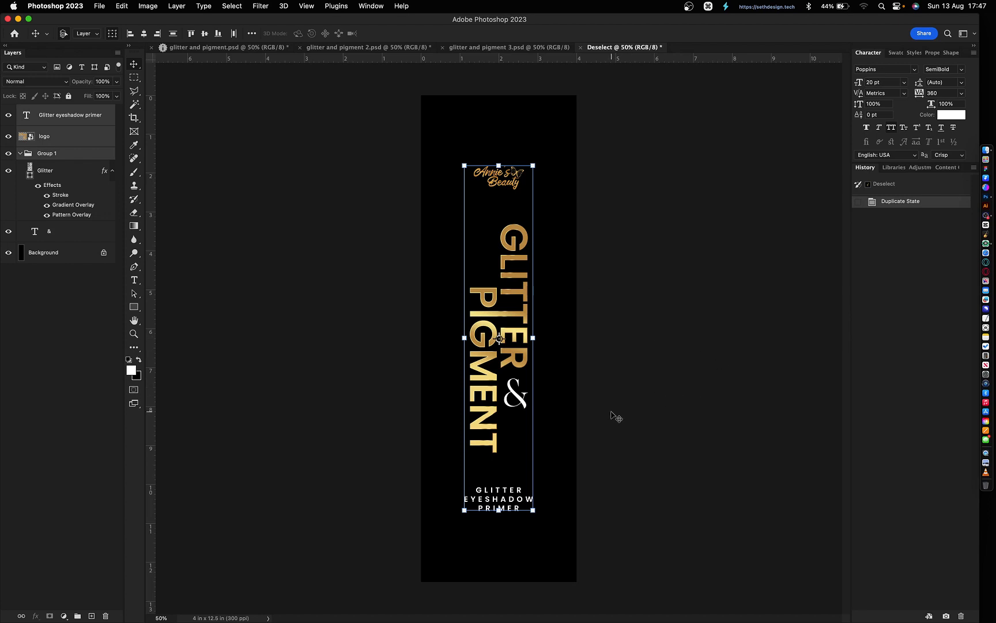
click(598, 380)
drag(562, 396, 461, 289)
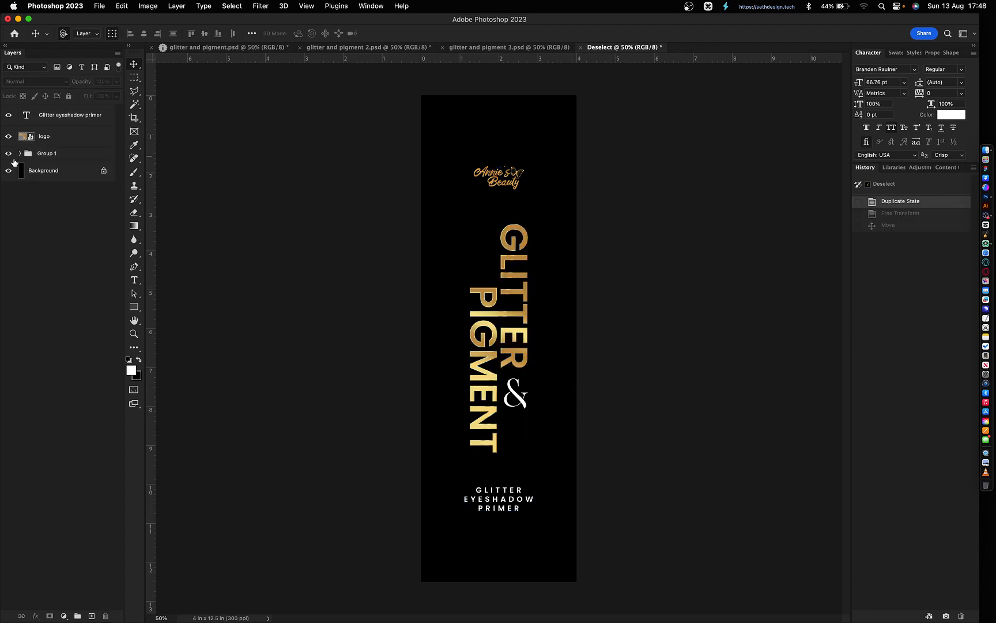
click(9, 153)
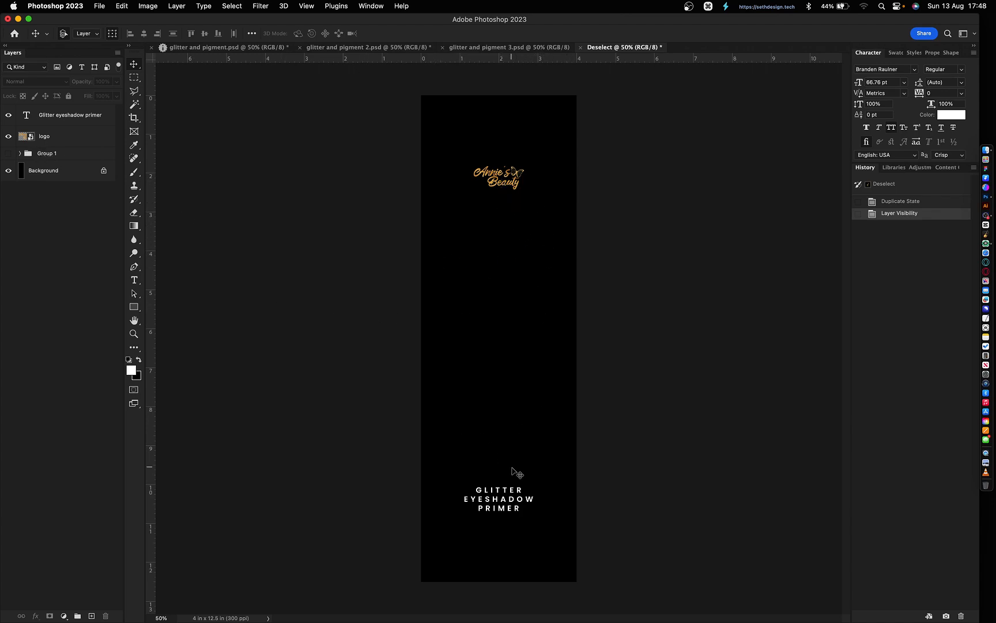
- Set the GLITTER EYESHADOW PRIMER tagline to 8 pt
click(497, 498)
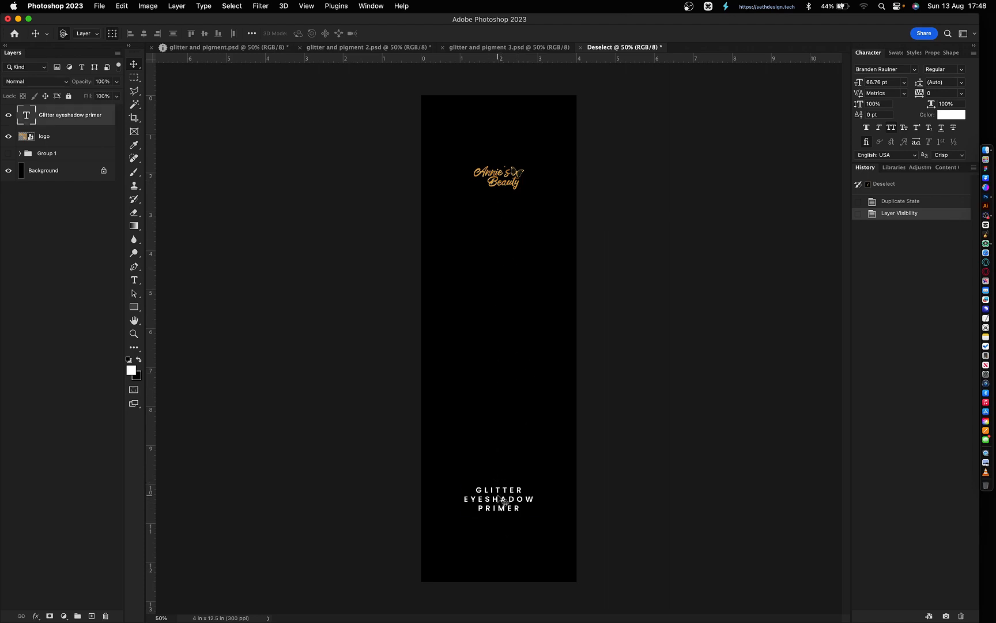
click(521, 395)
click(495, 491)
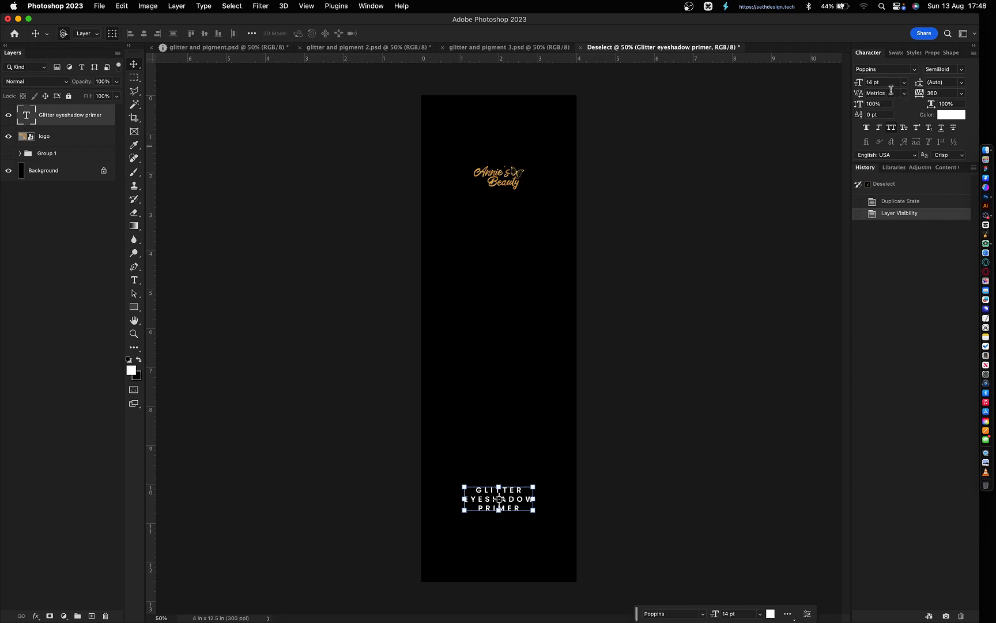
text(8)
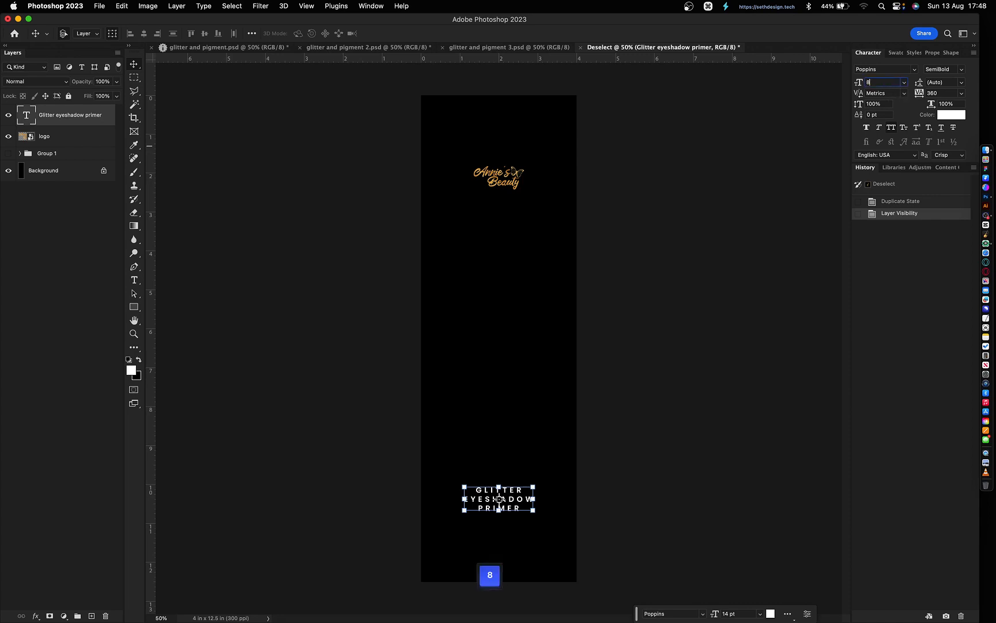
key(Return)
- Place a left-aligned copy of the tagline below the logo on the guide
key(alt)
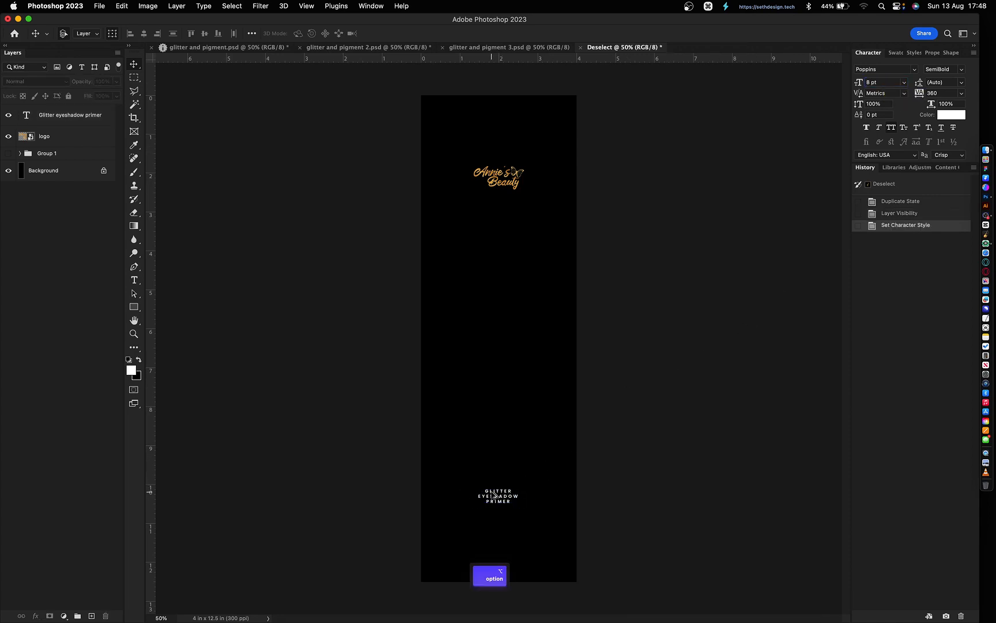
drag(492, 492, 492, 252)
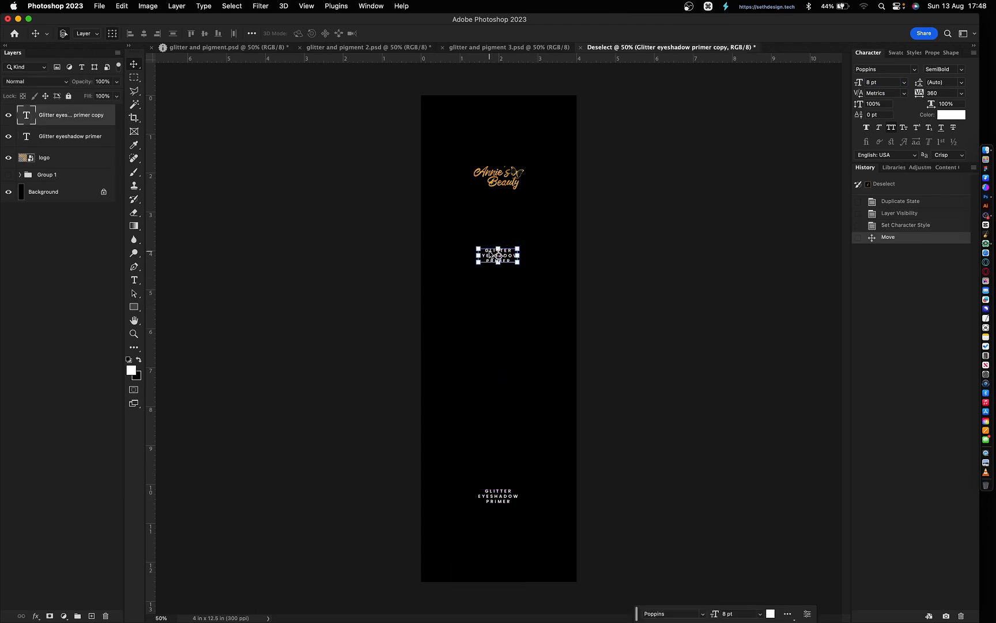
key(t)
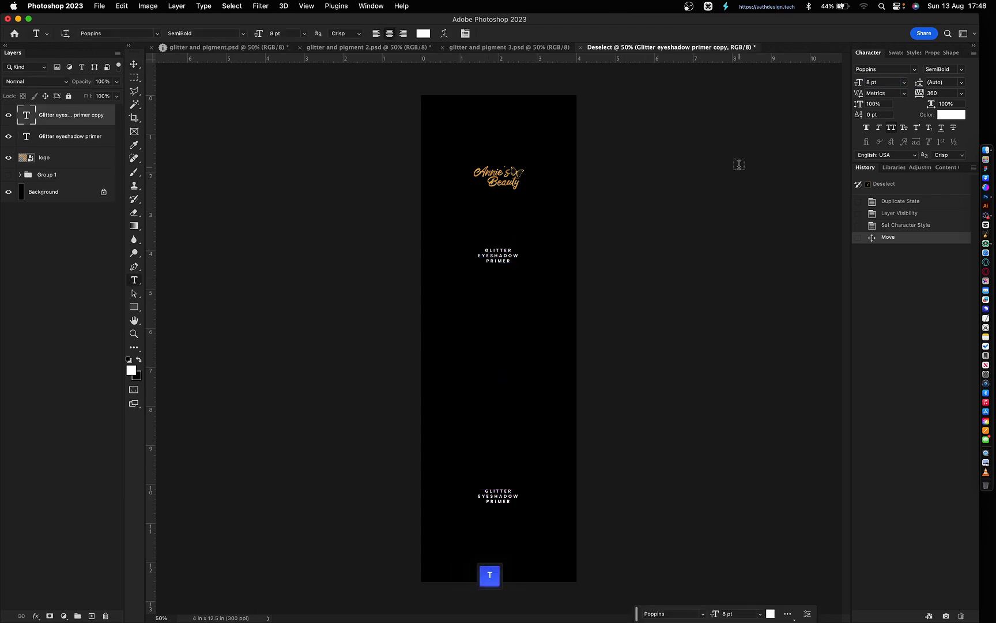
click(403, 32)
key(v)
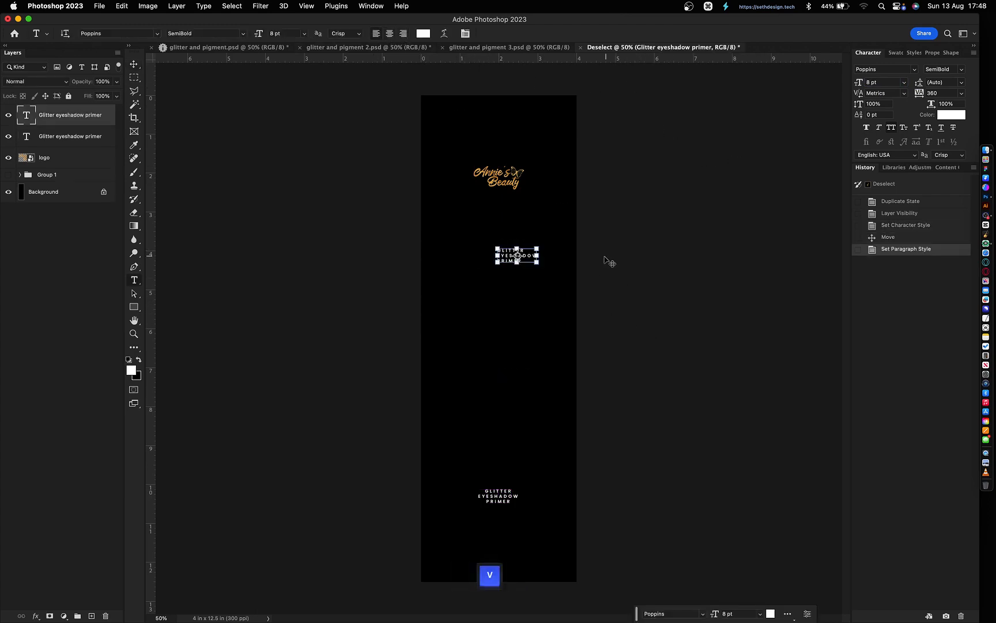
drag(605, 260, 545, 298)
key(super+equal)
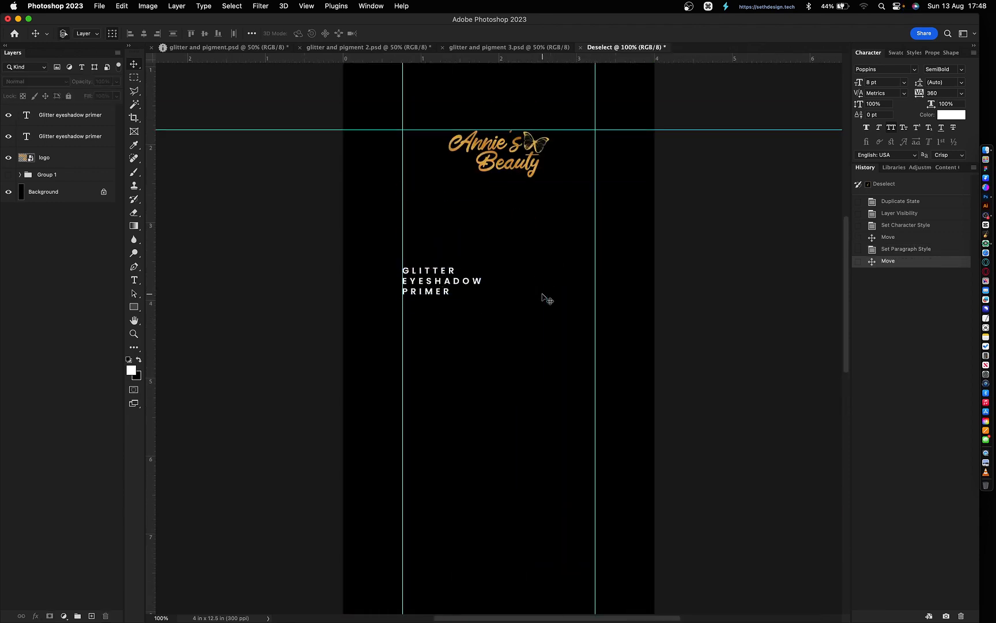
- Change the tagline copy to read INGREDIENTS with tracking 100
double_click(439, 281)
text(INGREDIENTS)
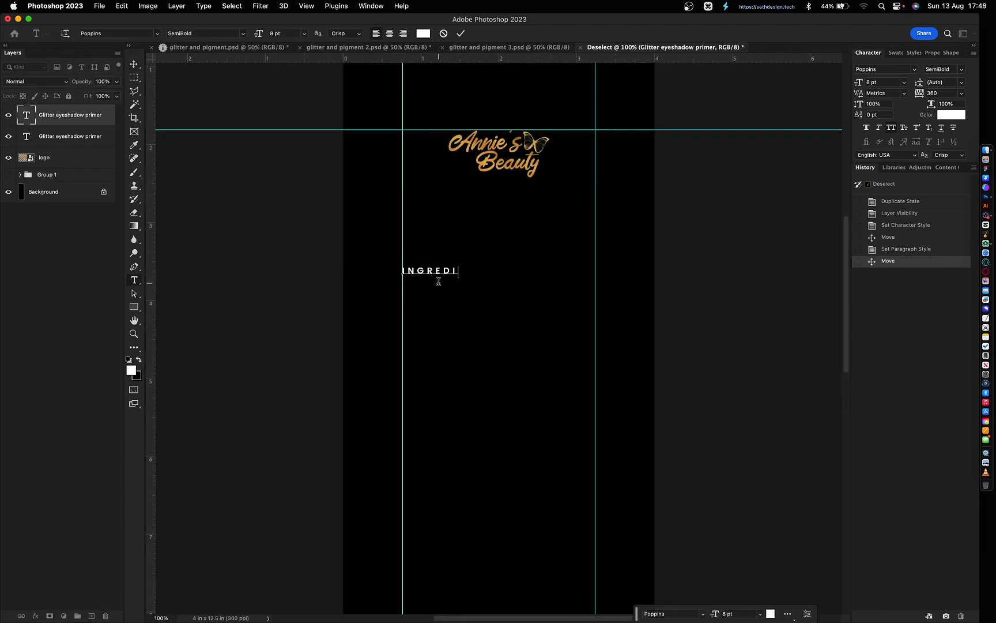
key(super+Return)
click(932, 92)
text(100)
key(Return)
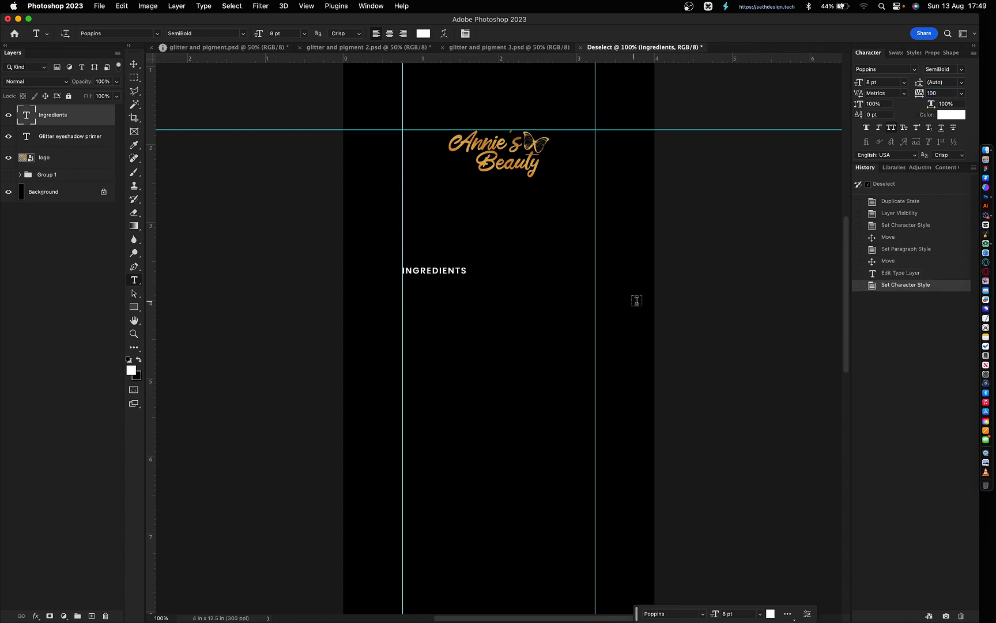
key(v)
- Duplicate INGREDIENTS just below it and turn off all caps on the copy
key(super+j)
drag(508, 335, 508, 353)
key(Return)
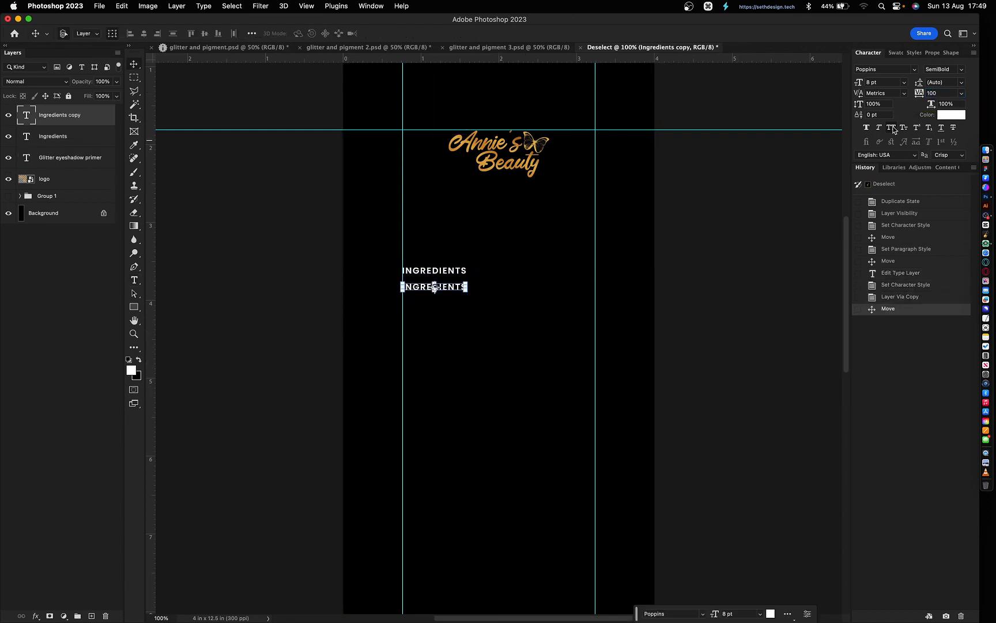
key(super+shift+k)
- Try pasting placeholder body text into the copy, then undo it back to 'Ingredients'
key(super+v)
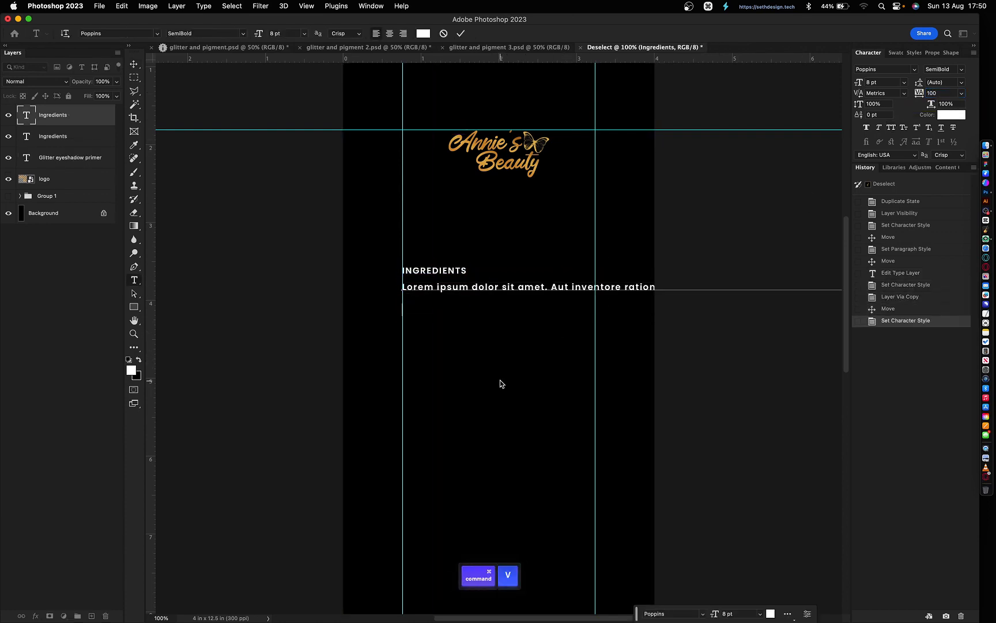
key(super+z)
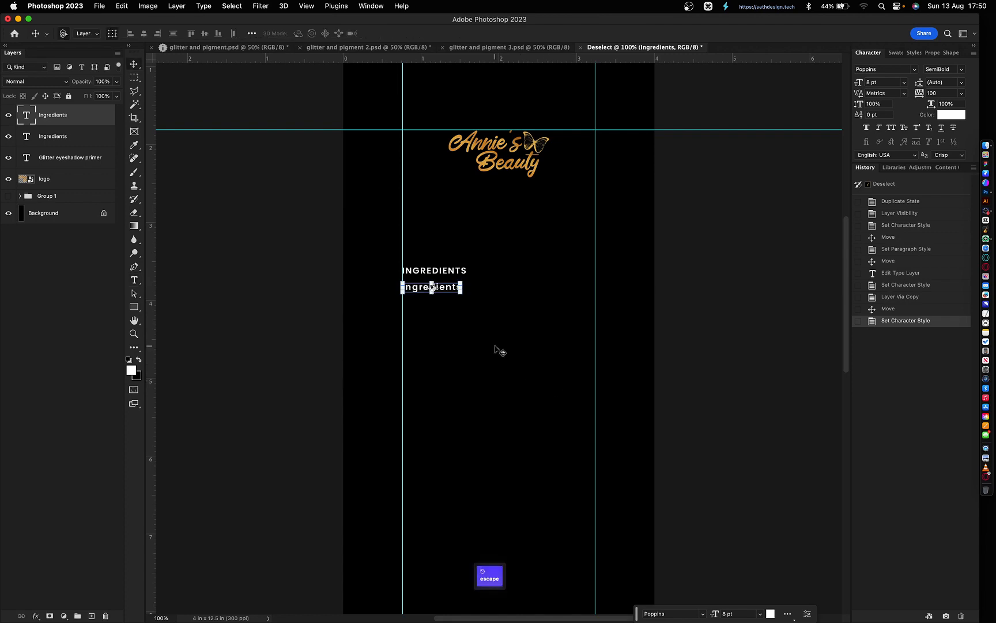
key(super)
key(super+Return)
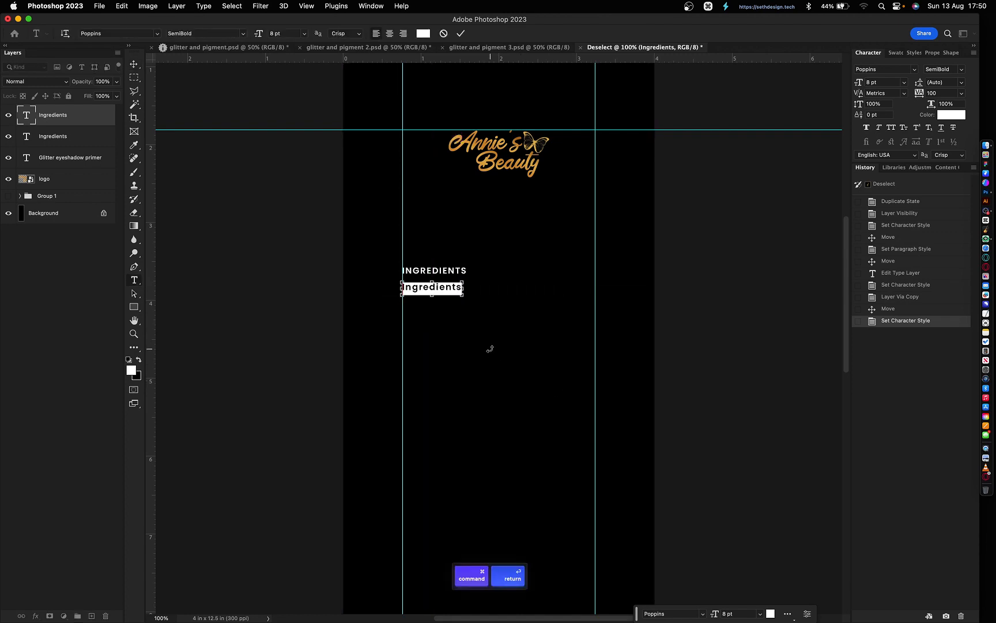
key(super+v)
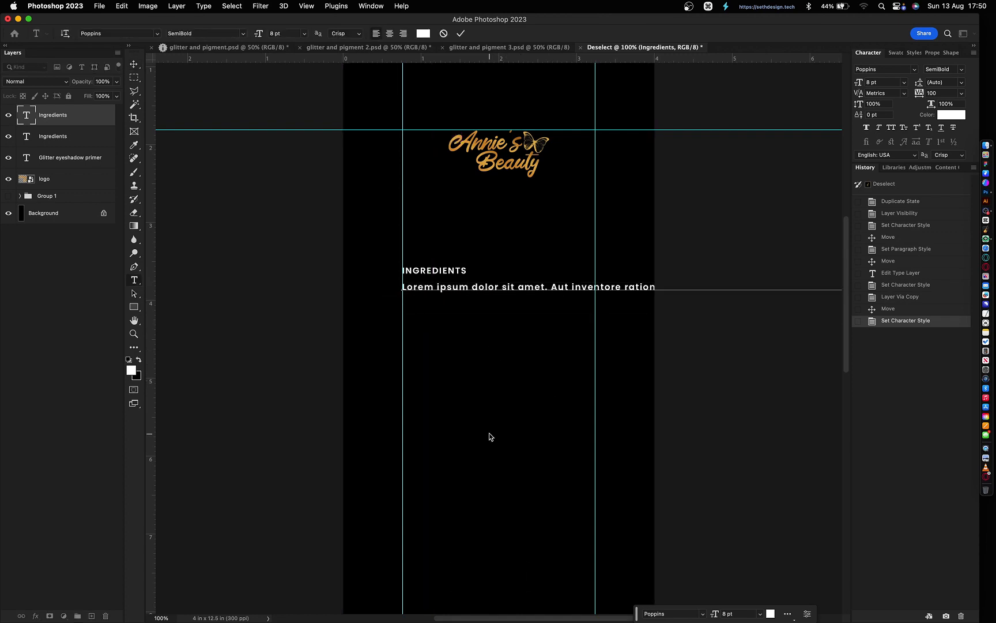
key(BackSpace)
key(Return)
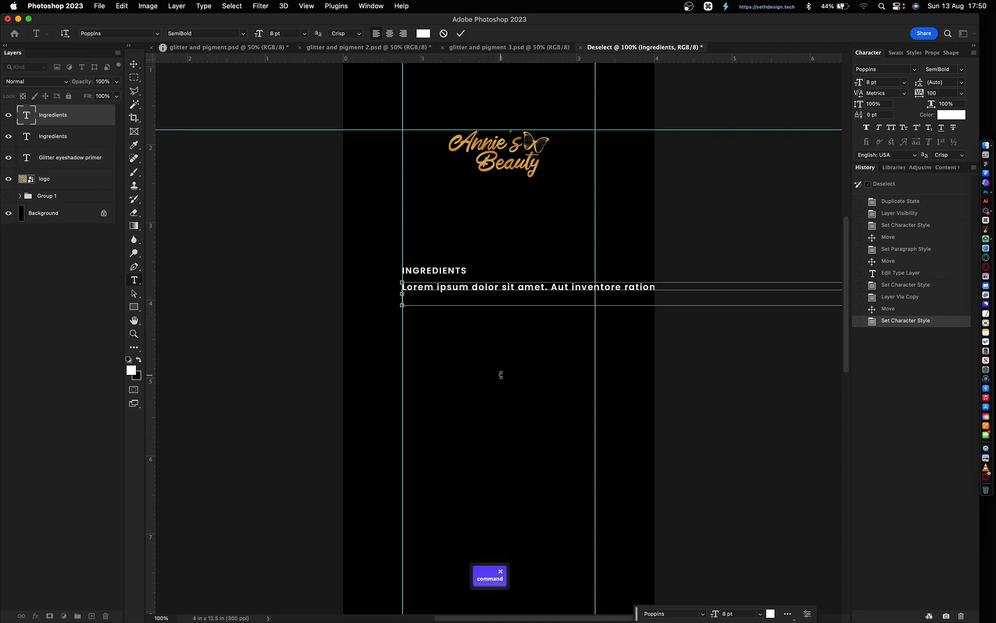
key(super+Return)
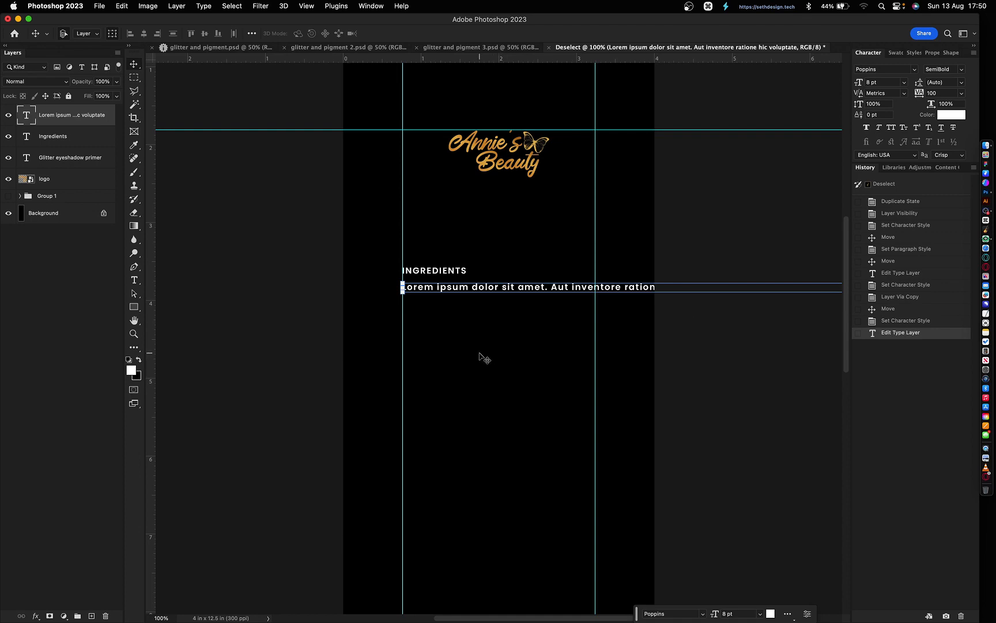
key(super+z)
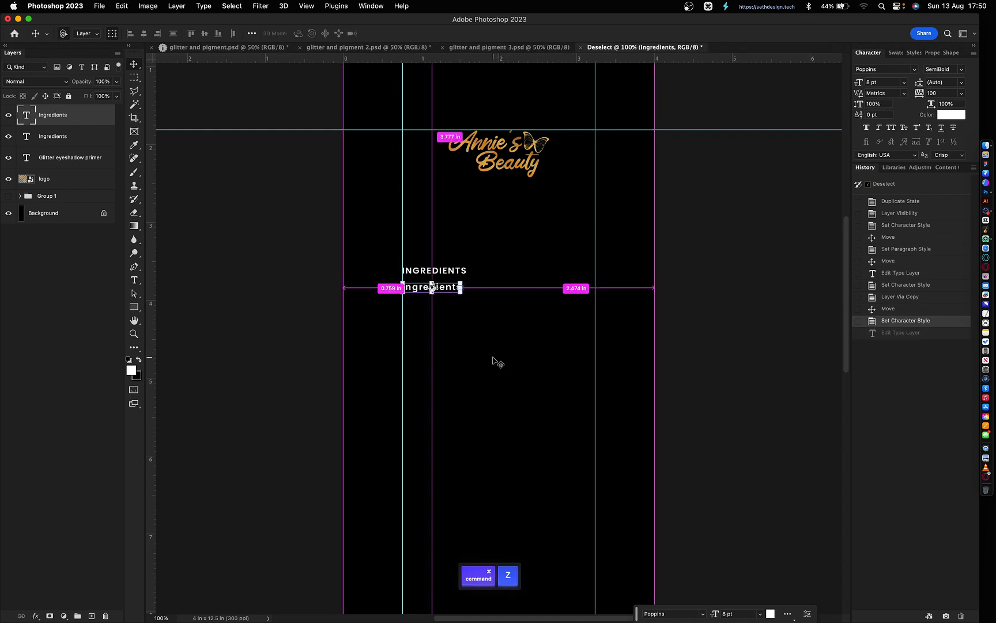
key(t)
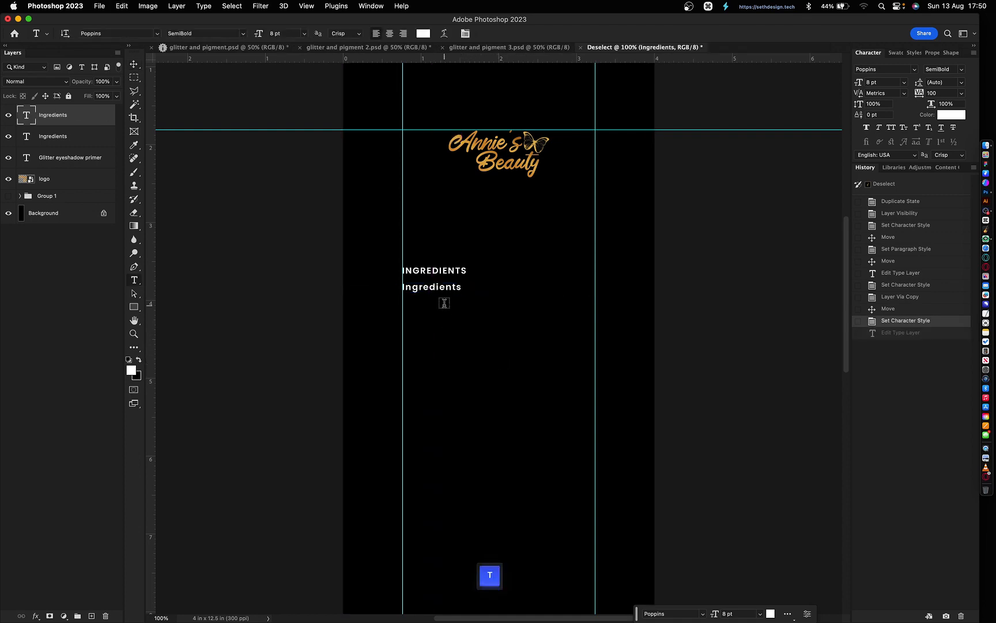
- Convert the Ingredients line to paragraph text, enlarge the box, and paste lorem ipsum into it
right_click(82, 120)
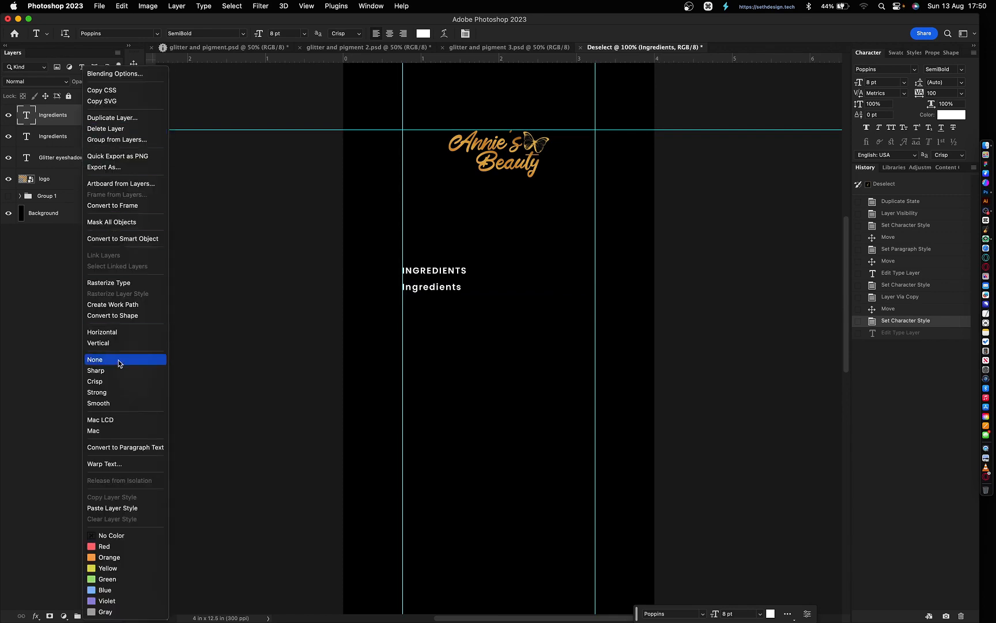
click(132, 452)
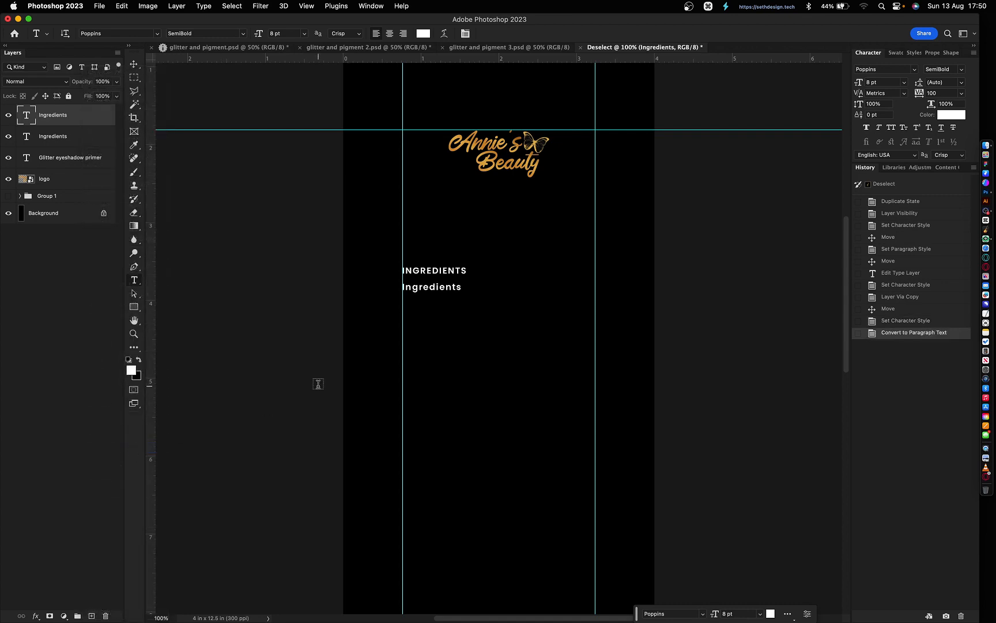
click(444, 284)
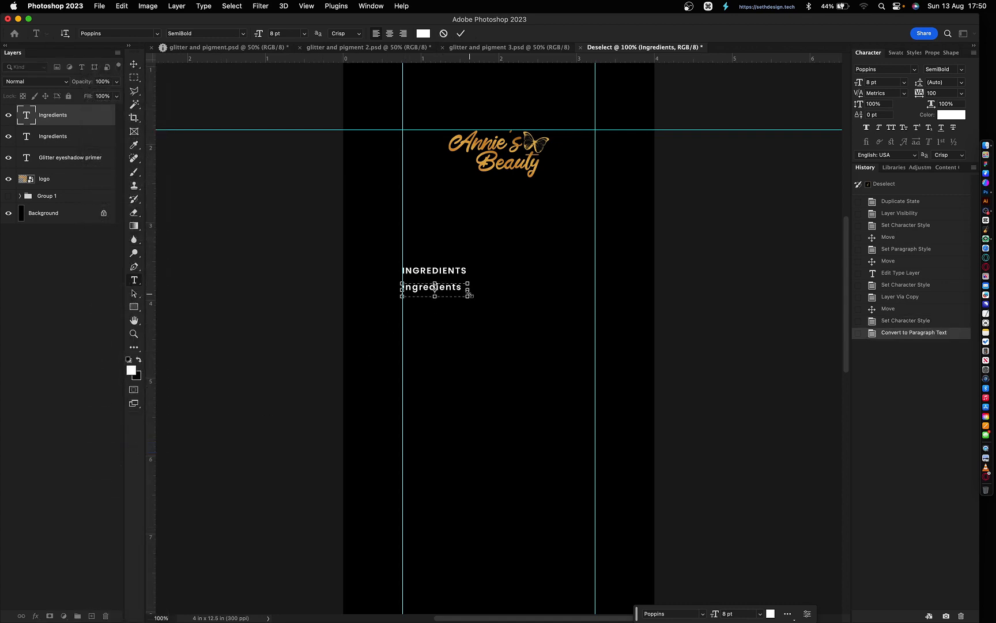
drag(469, 297, 598, 506)
key(super)
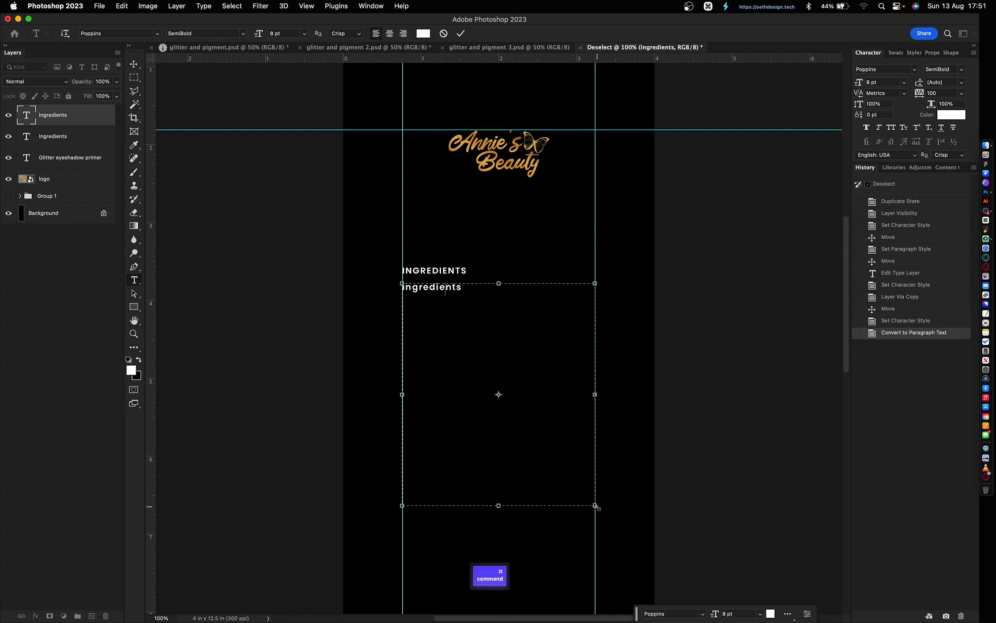
key(super+a)
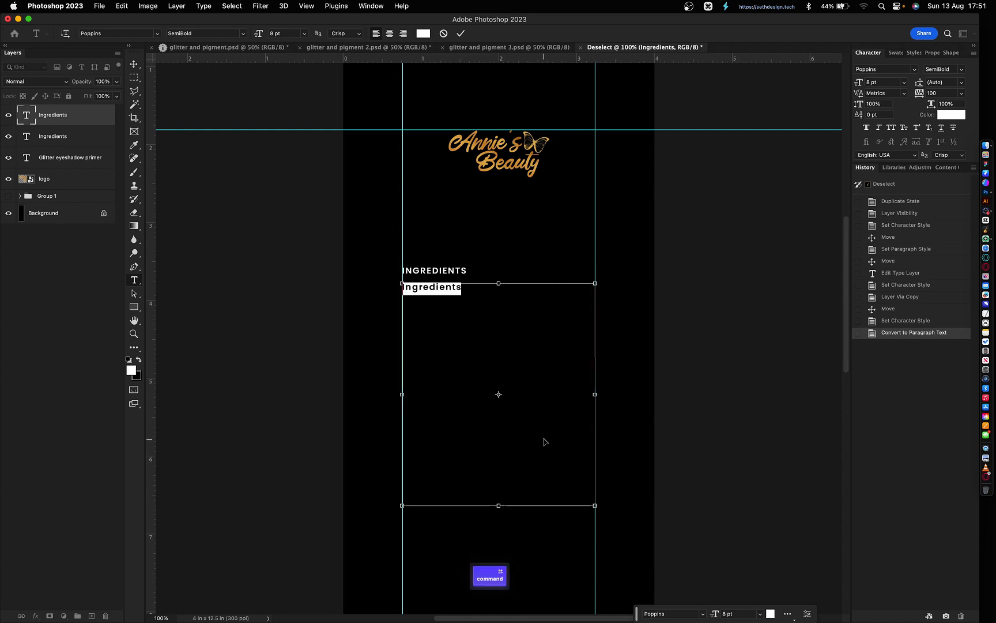
text(Lorem ipsum dolor sit amet. Aut inventore ratione hic voluptatem nesciunt ut ullam Quis ut quaerat voluptatem. Ut fugit dicta sed minima quidem sit fugiat quibusdam et aliquam debitis. Ut velit explicabo et quisquam fugiat vel enim odit in suscipit libero 33 minima perferendis ad voluptate impedit. Eos delectus nesciunt sit rerum consequatur non quia facere!)
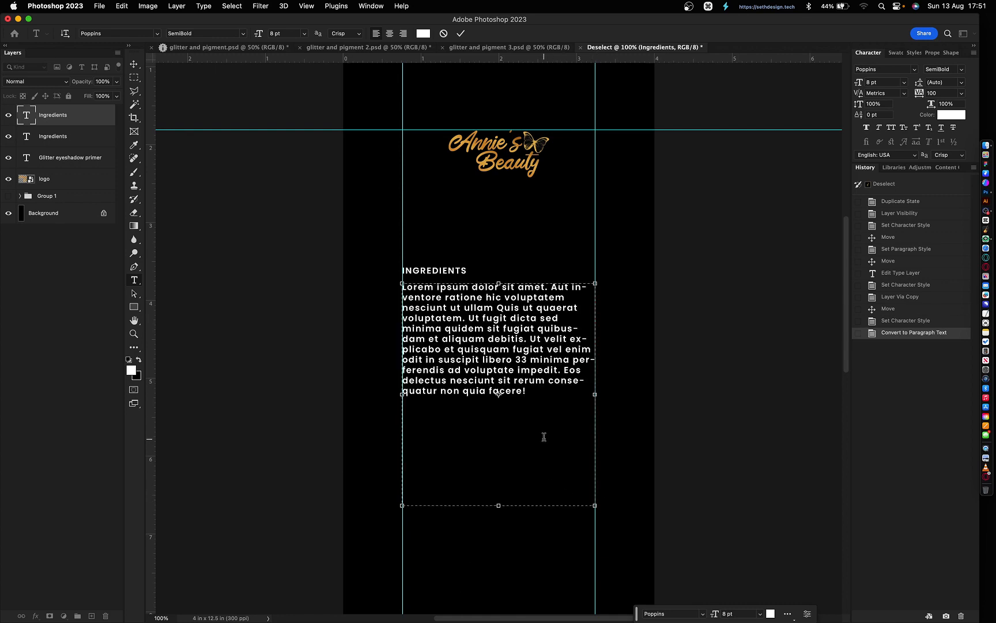
key(super+Return)
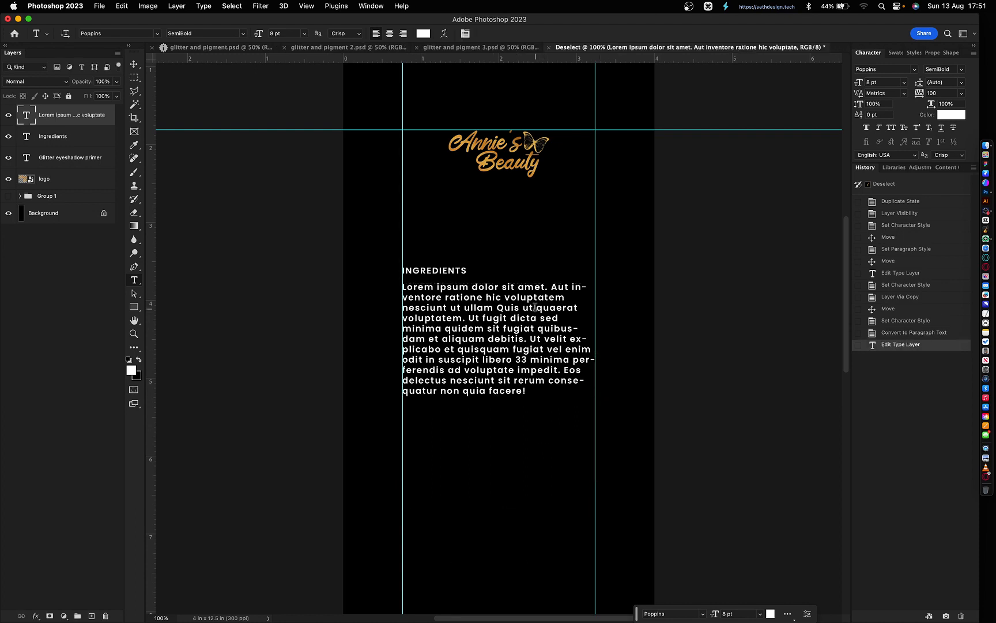
- Break the lorem ipsum into four paragraphs at voluptatem., debitis. and Eos
click(466, 319)
key(Return)
key(Return)
click(446, 362)
key(Return)
key(Return)
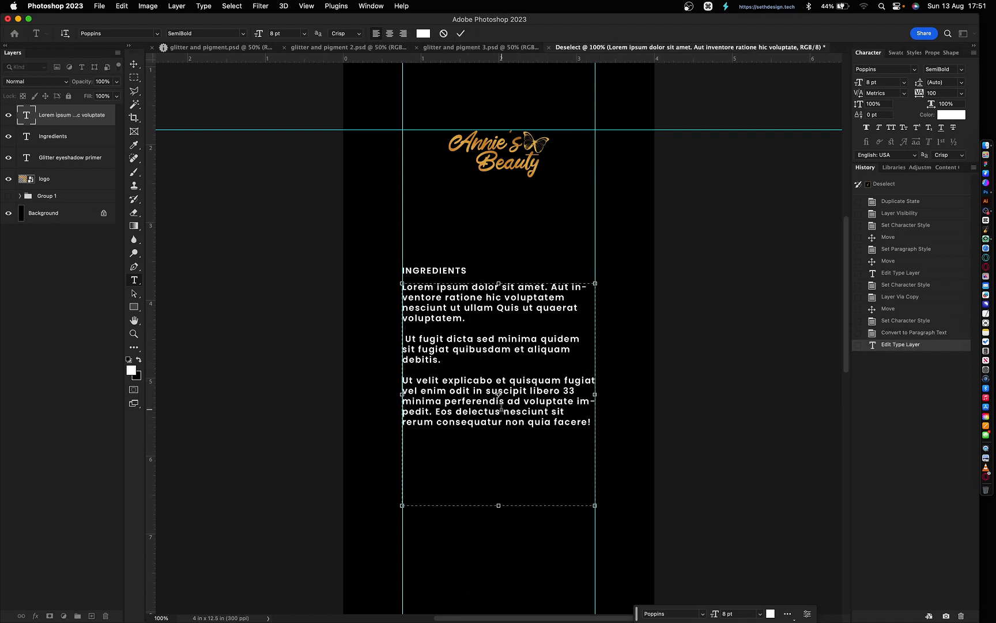
click(436, 411)
key(Return)
key(Return)
key(super+Return)
- Set the body text to Poppins Medium 6 pt with 12 pt leading
click(961, 69)
click(923, 138)
click(885, 82)
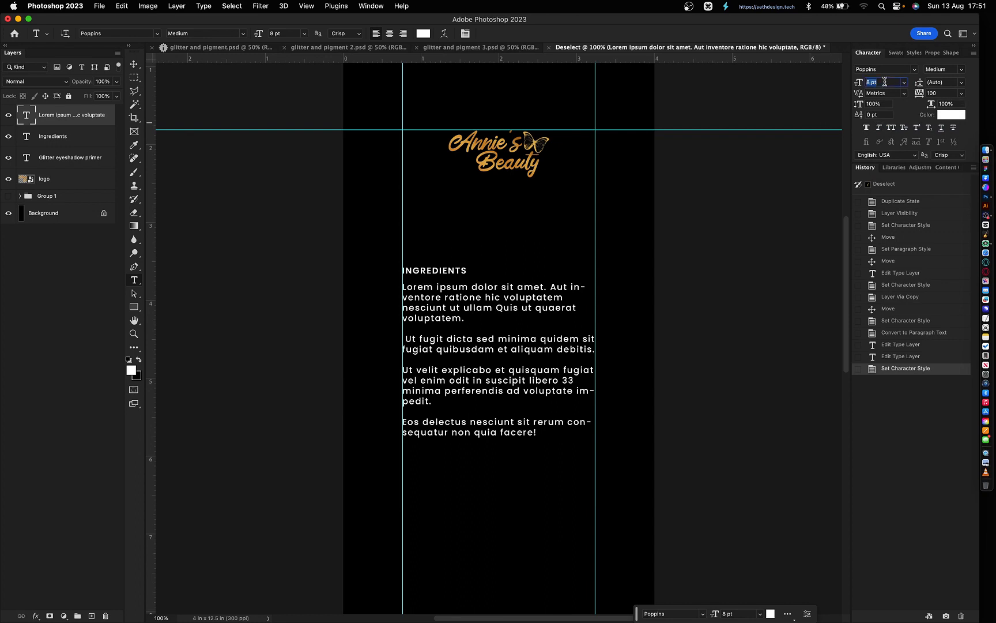
key(Down)
key(Down)
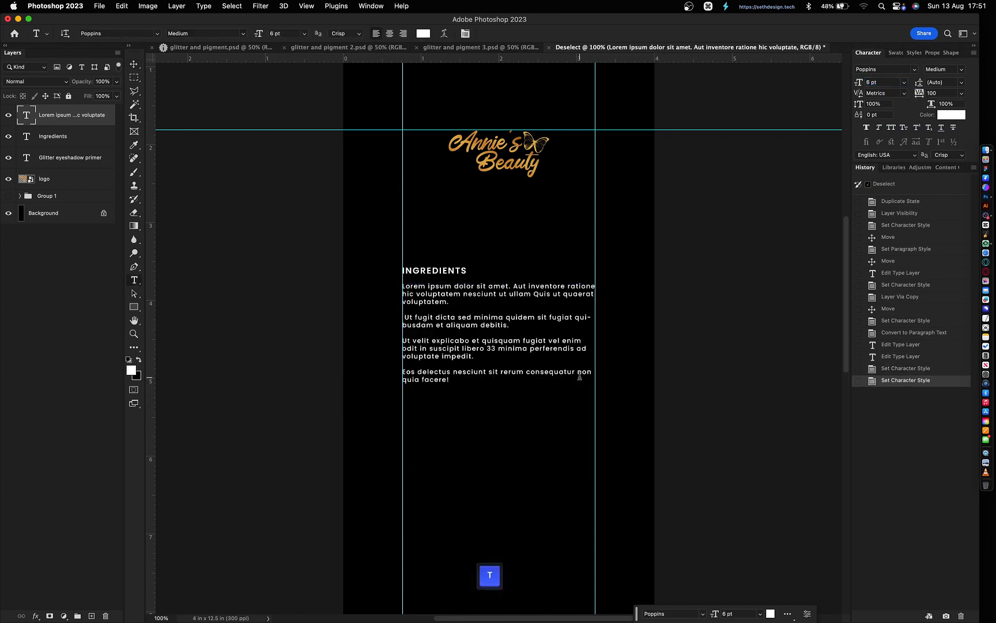
click(580, 376)
key(Escape)
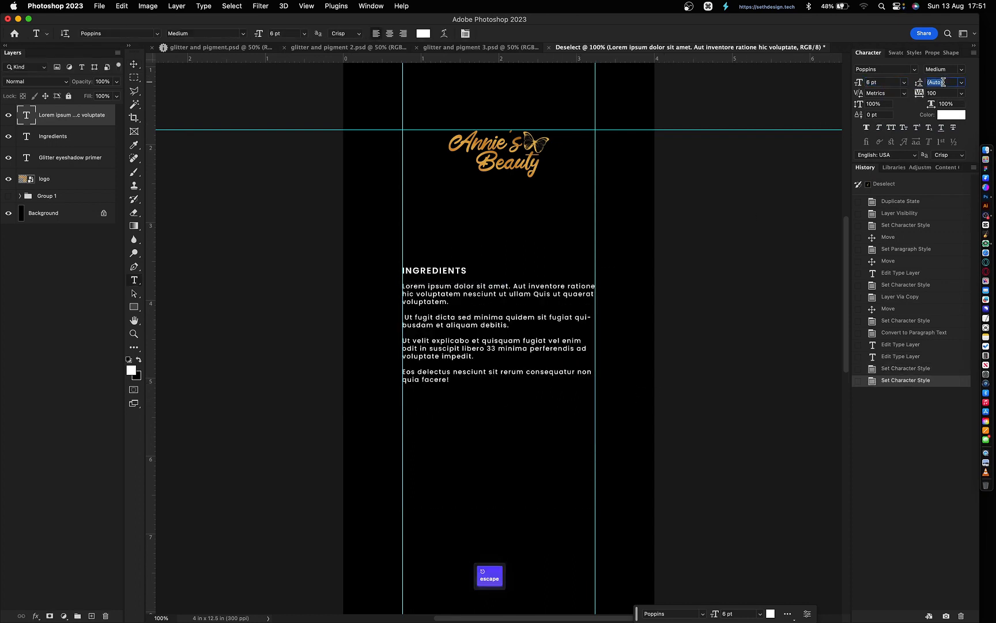
text(12)
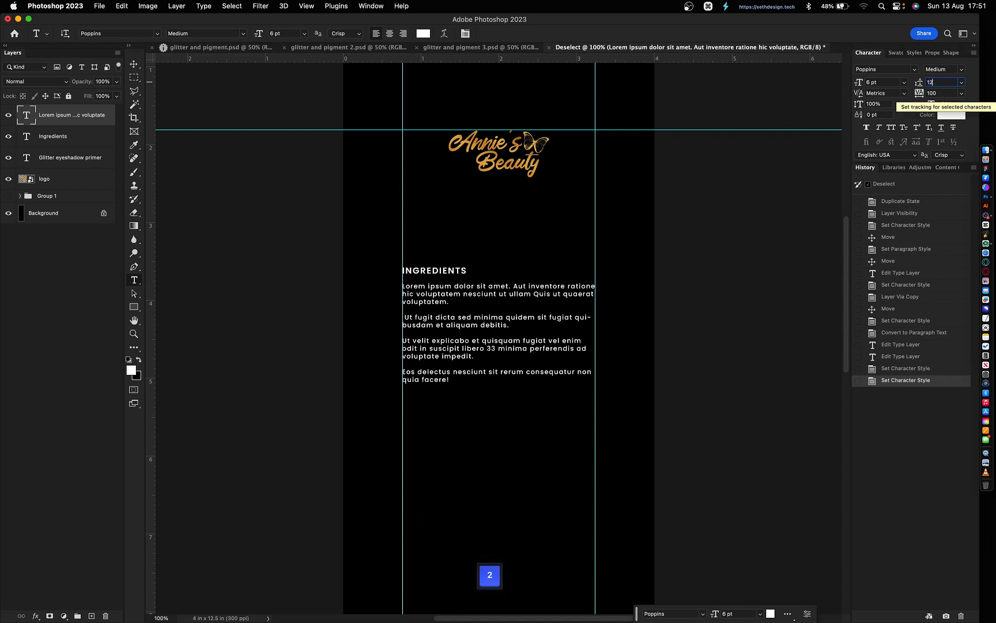
key(Return)
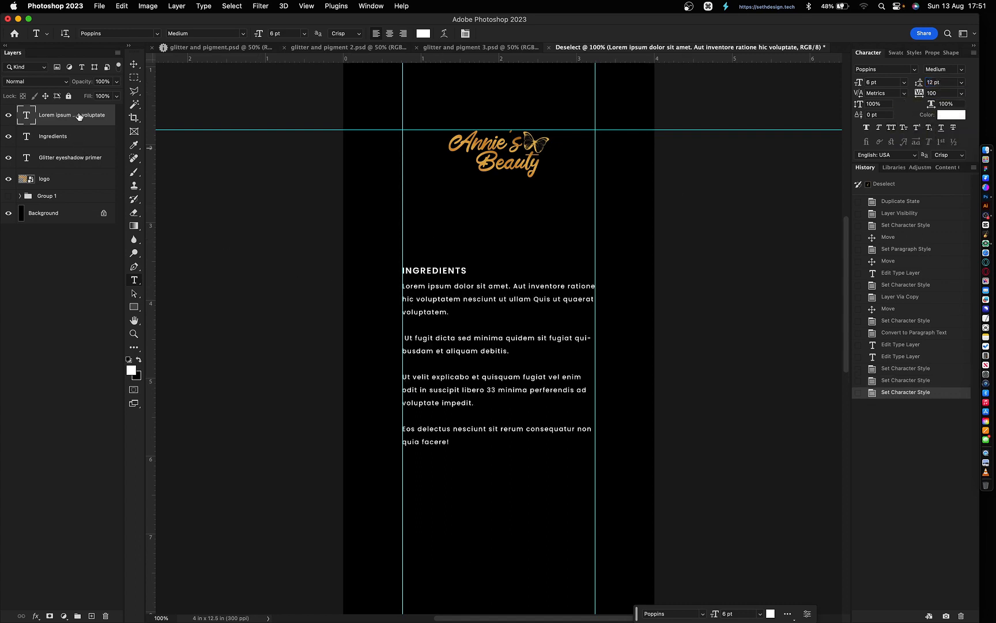
- Shrink the body text box to fit its four paragraphs
scroll(358, 338, down, 5)
key(v)
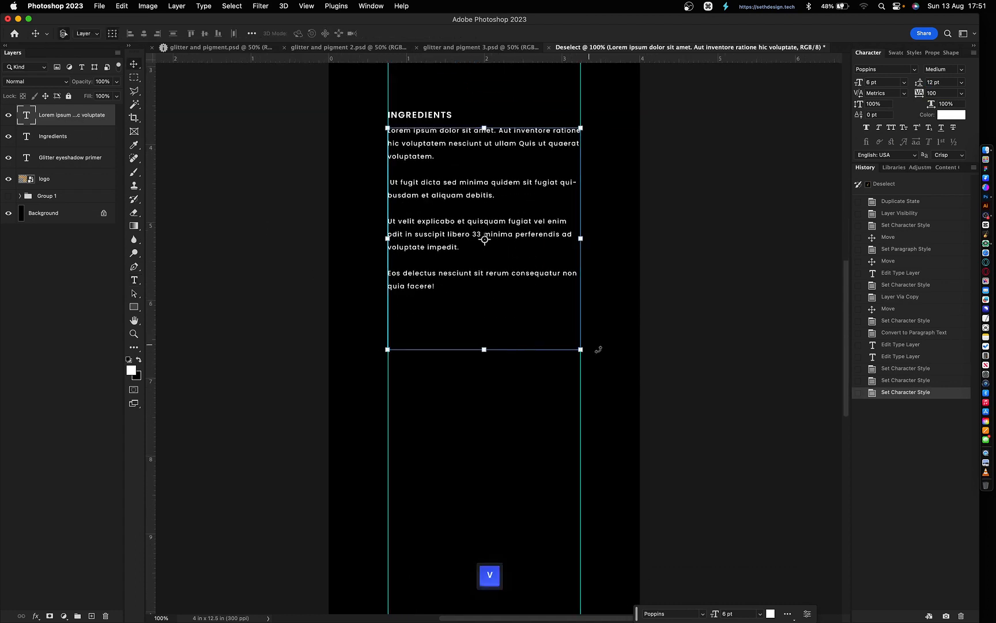
key(t)
click(484, 301)
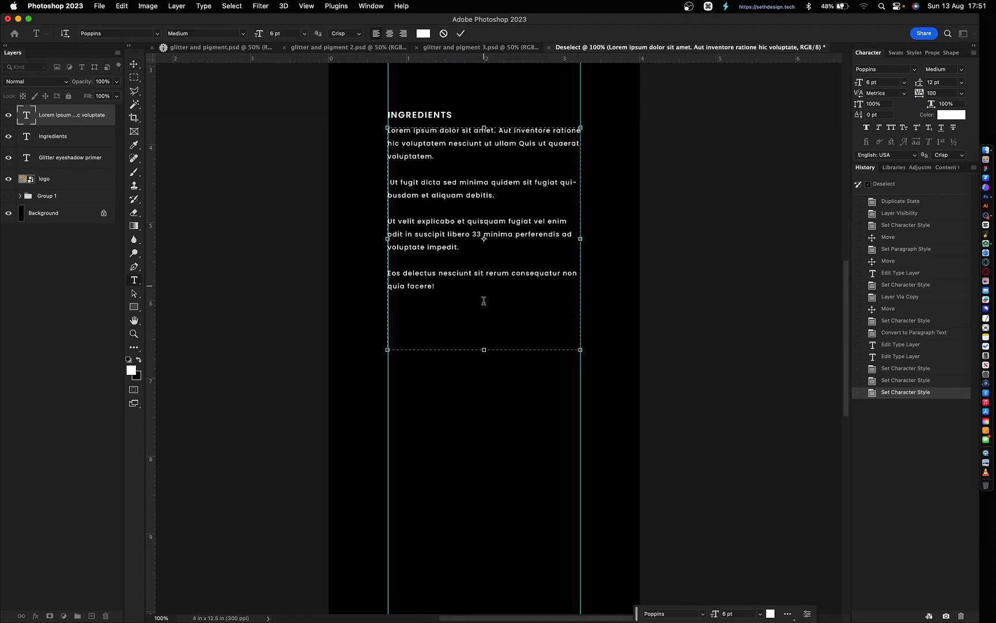
drag(484, 349, 484, 295)
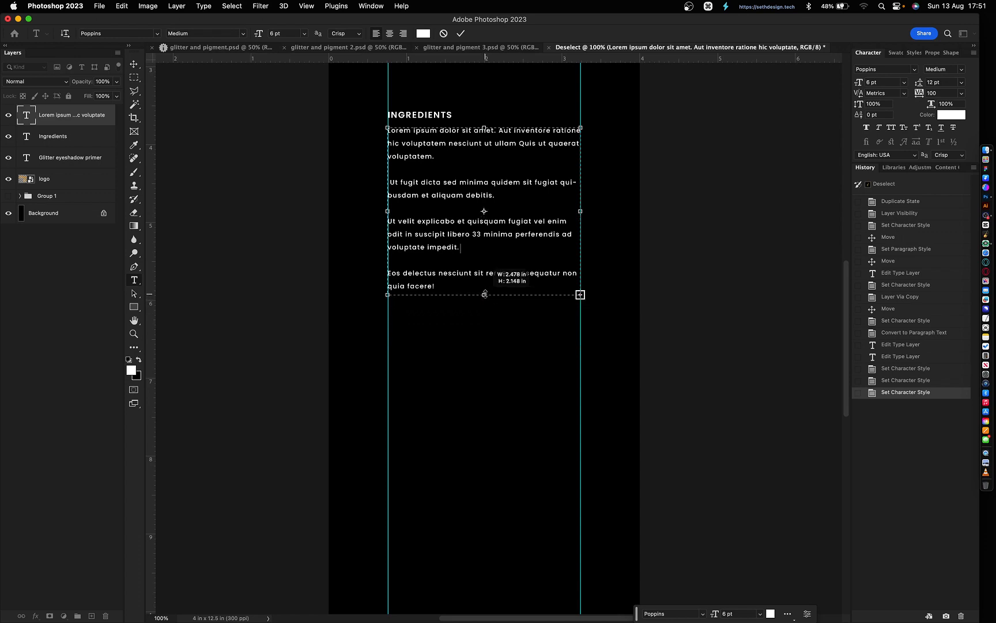
key(super+Return)
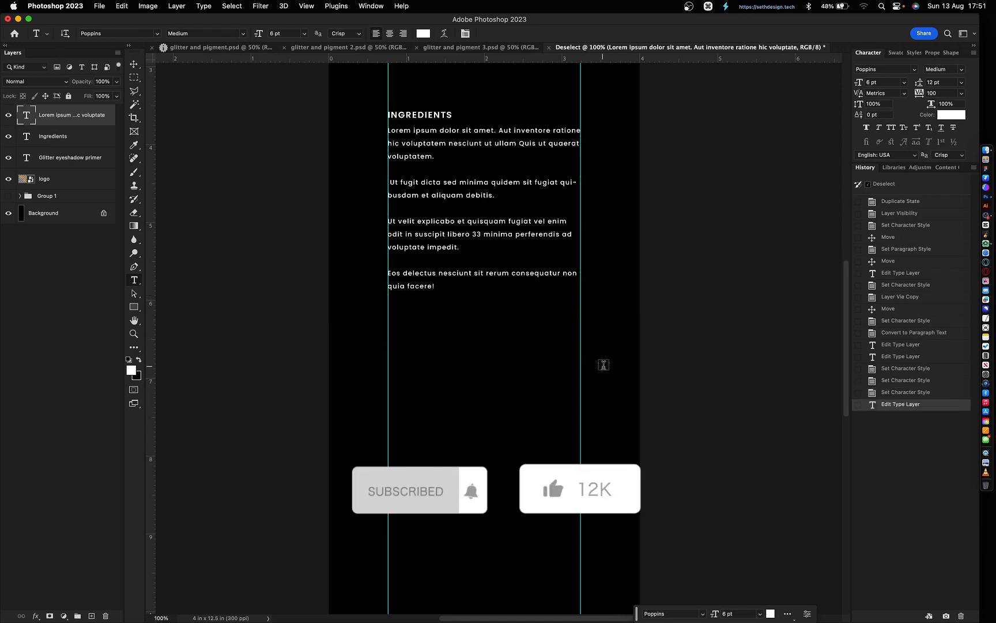
- Place a copy of the INGREDIENTS heading and body block lower, above the primer caption
key(v)
drag(466, 335, 397, 72)
drag(437, 146, 437, 436)
scroll(436, 437, down, 3)
scroll(436, 436, down, 2)
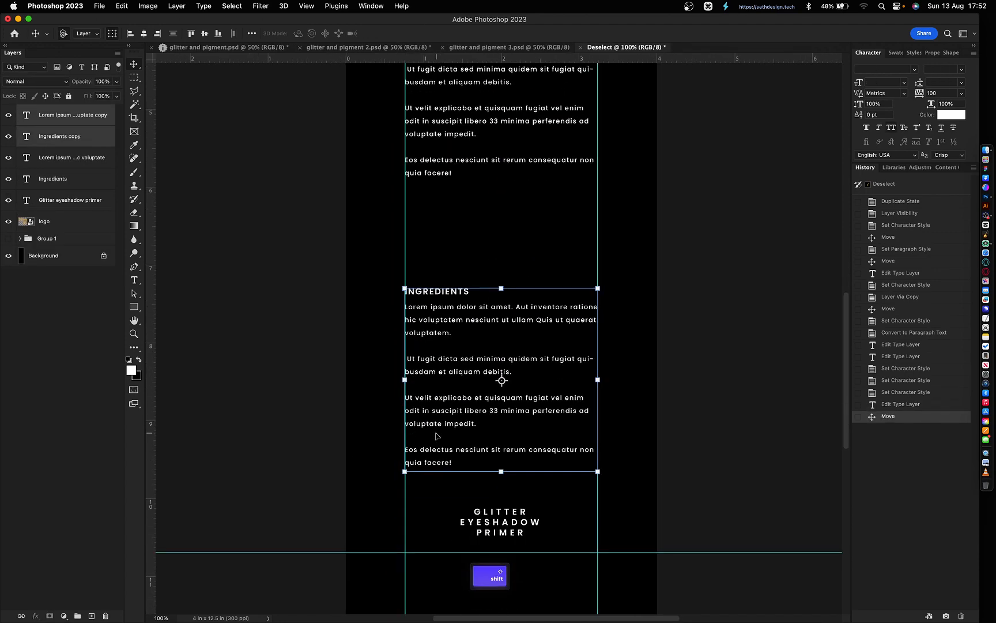
click(633, 335)
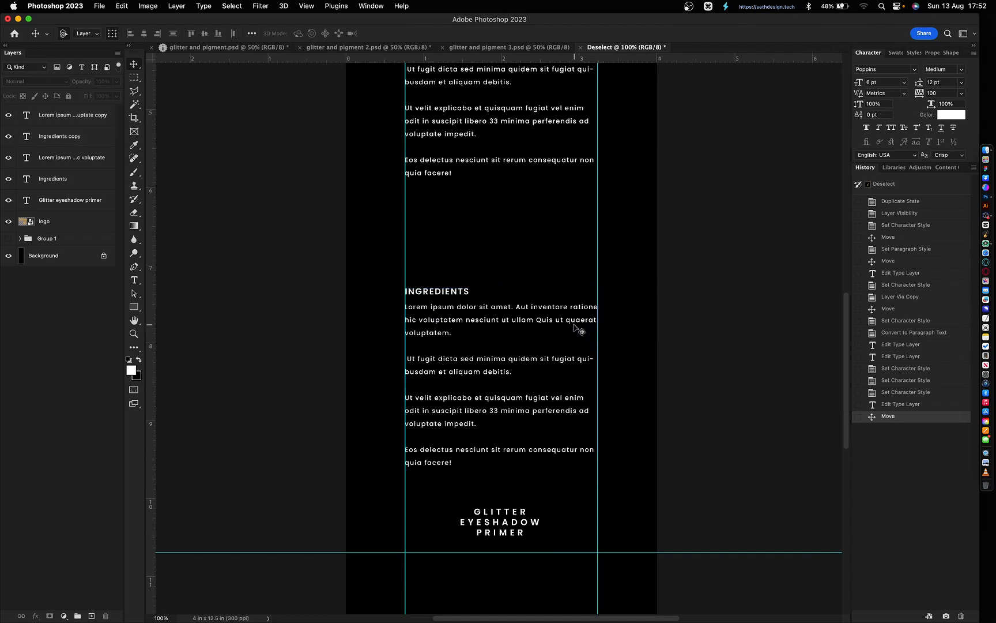
- Draw a horizontal line 4 px high with no stroke colour
key(u)
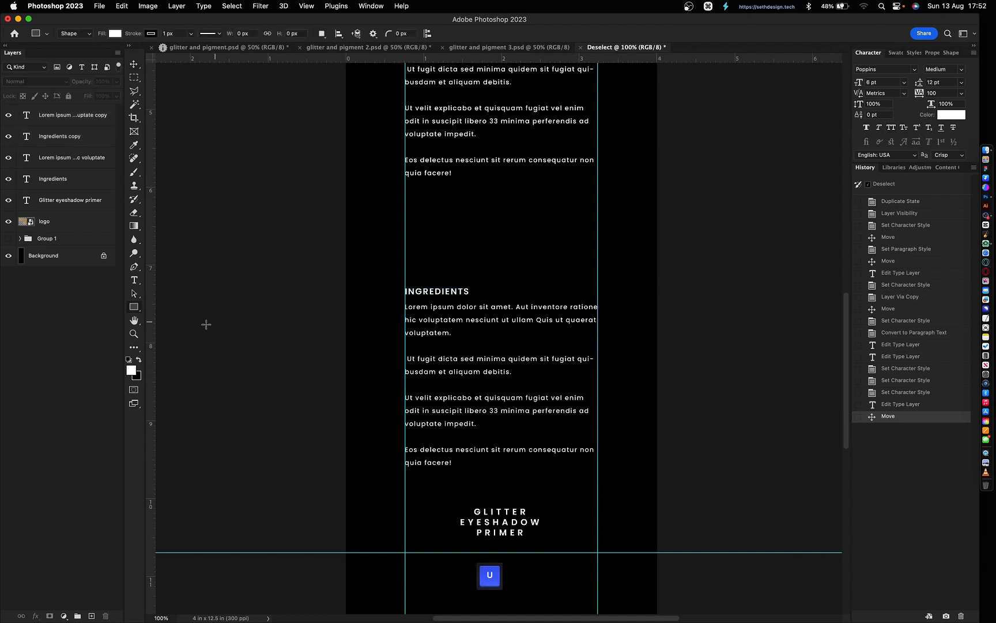
right_click(134, 308)
click(178, 346)
drag(408, 235, 597, 234)
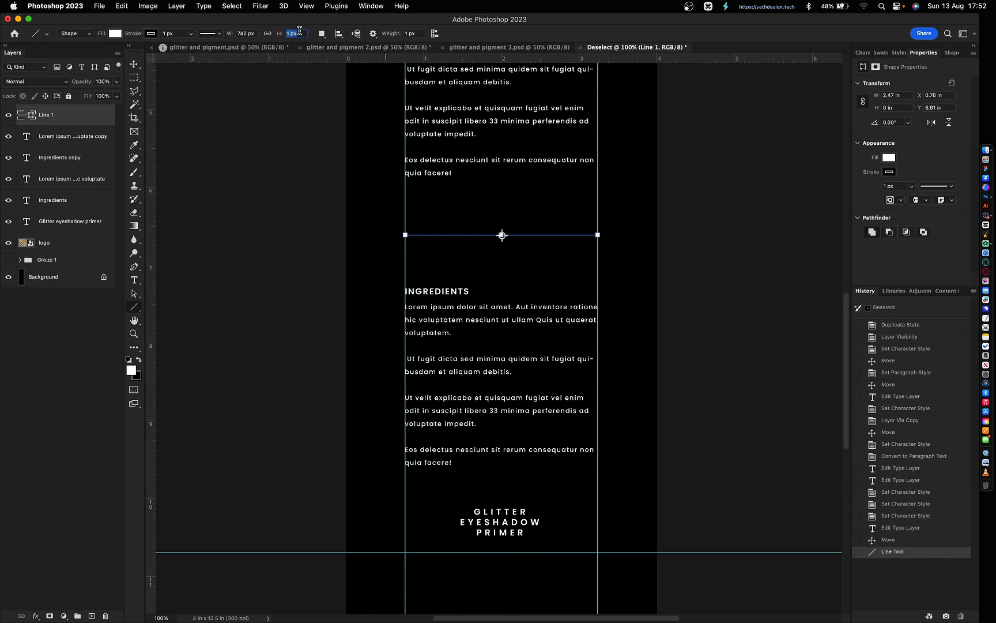
text(4)
key(Return)
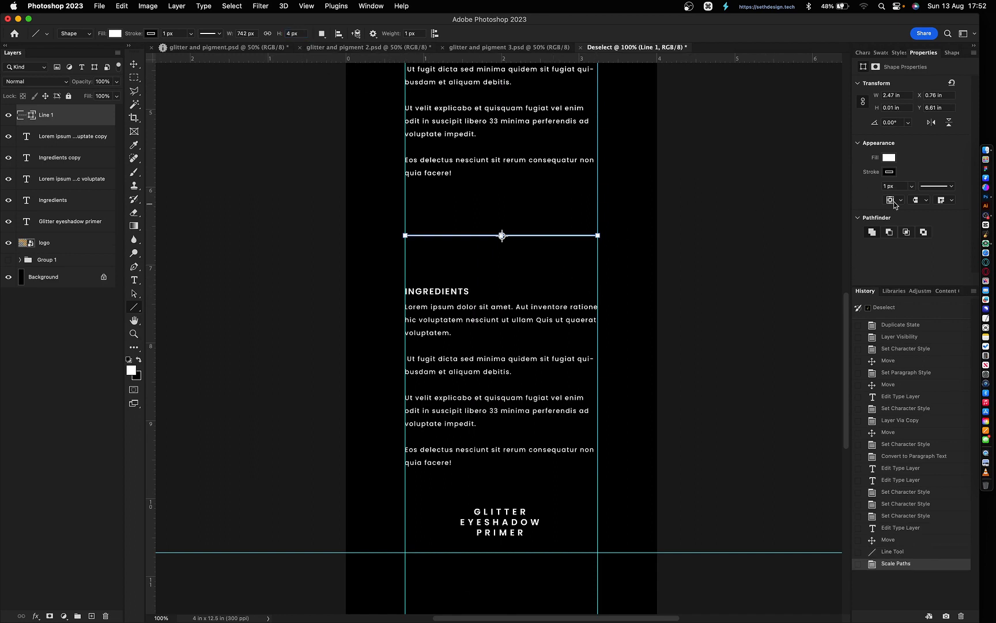
click(891, 173)
click(841, 193)
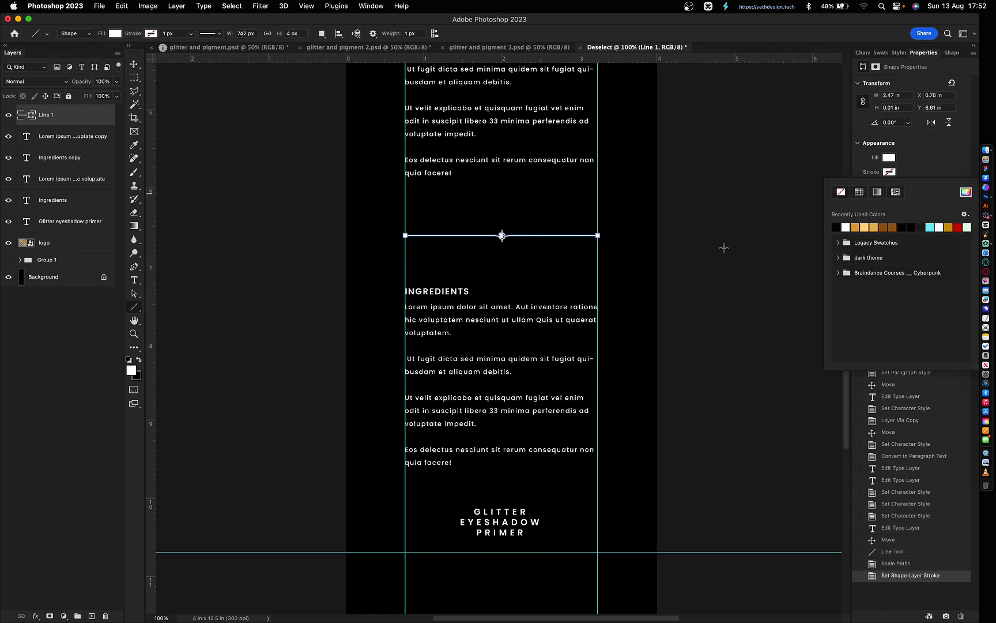
key(Escape)
- Centre the divider line horizontally on the canvas, then select the lower INGREDIENTS heading
key(v)
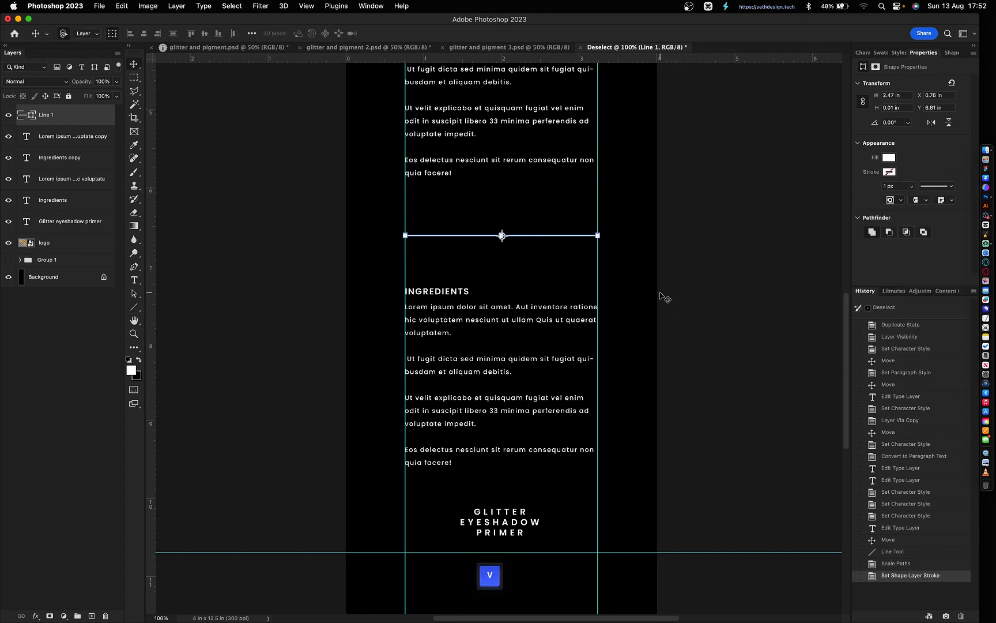
click(600, 278)
click(519, 235)
key(super+a)
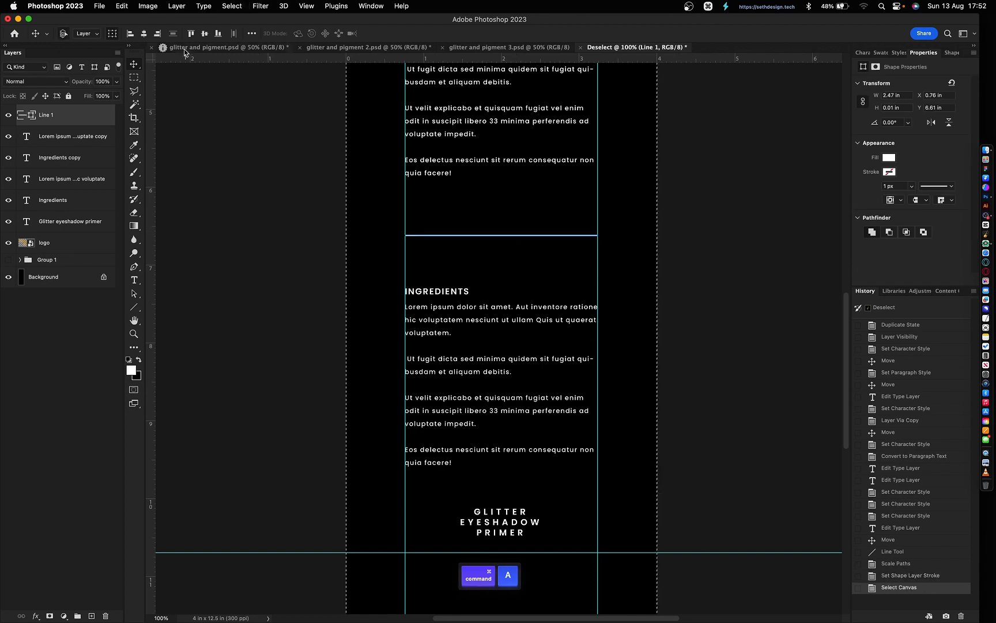
click(144, 33)
key(super+d)
click(633, 283)
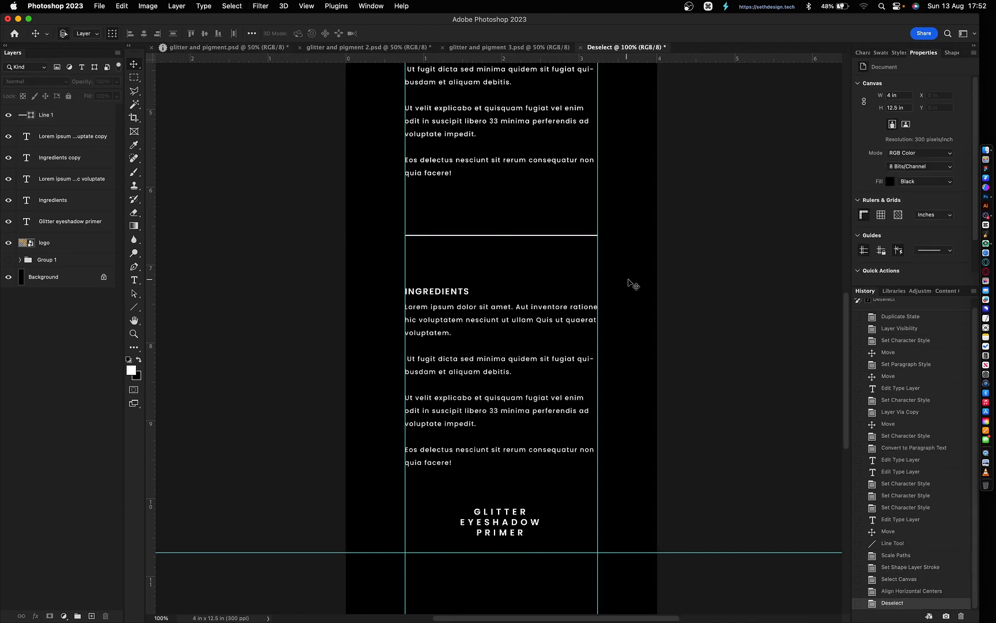
click(460, 295)
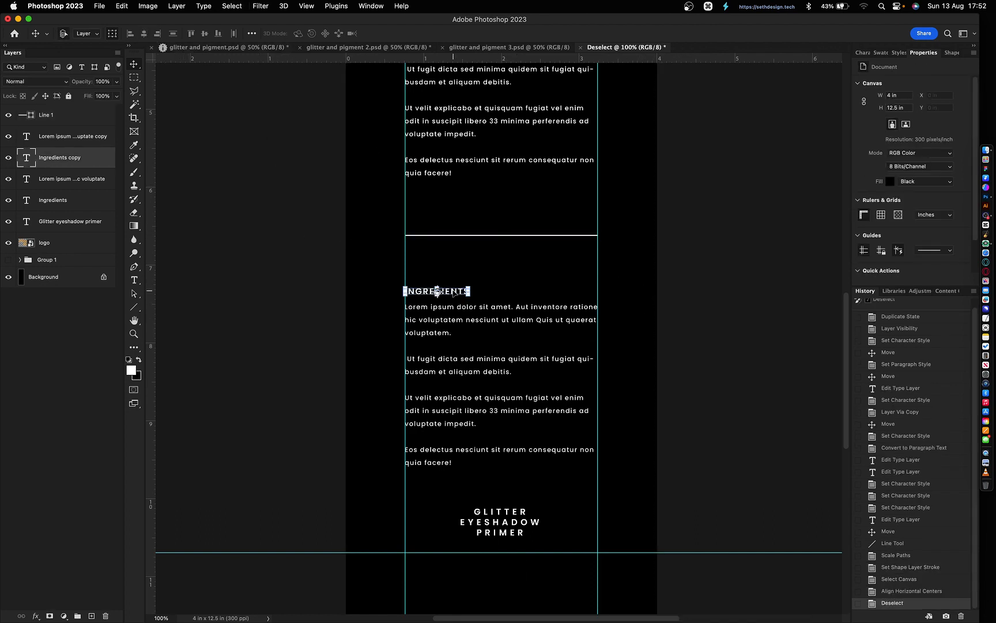
scroll(485, 280, up, 3)
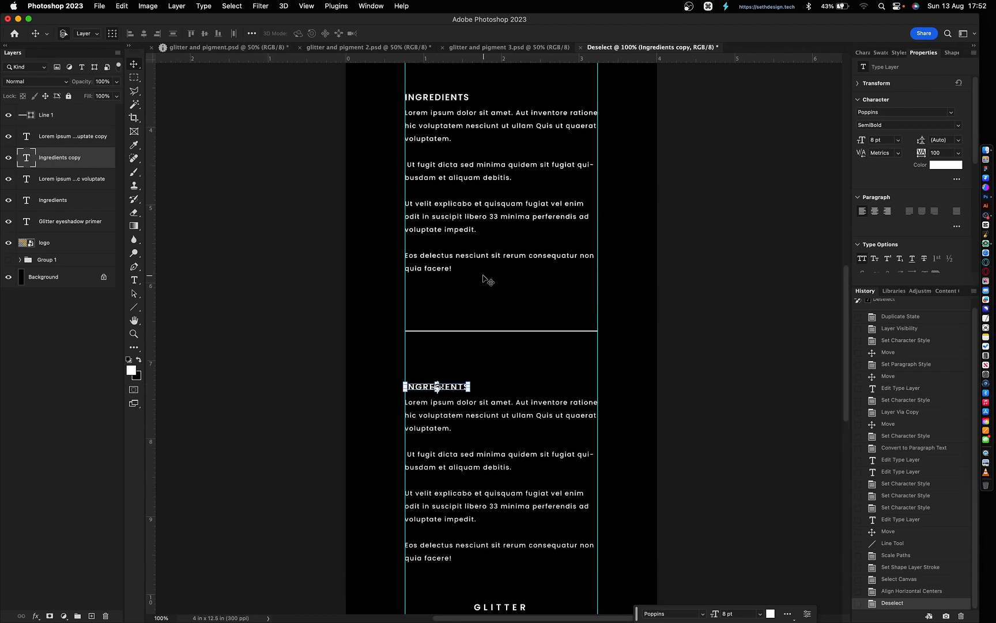
- Nudge both INGREDIENTS headings up and rename the lower heading 'How to use'
shift+click(441, 96)
key(shift+Up)
key(shift+Up)
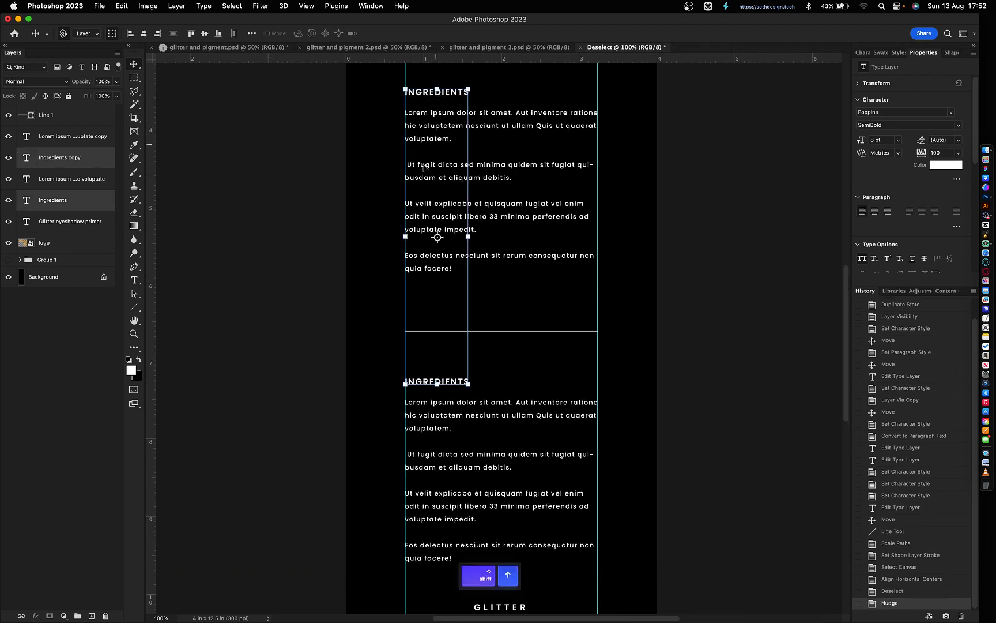
double_click(424, 381)
text(How to)
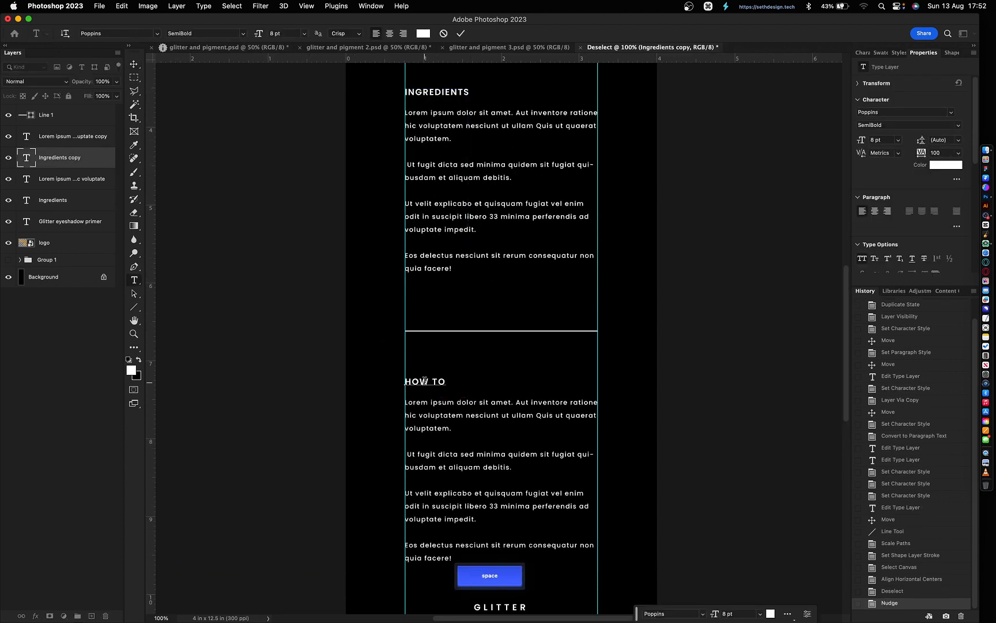
text( use)
click(679, 421)
click(678, 421)
- Hide the guides and left-align the Glitter eyeshadow primer text
scroll(516, 418, down, 2)
scroll(636, 281, up, 3)
scroll(632, 346, down, 1)
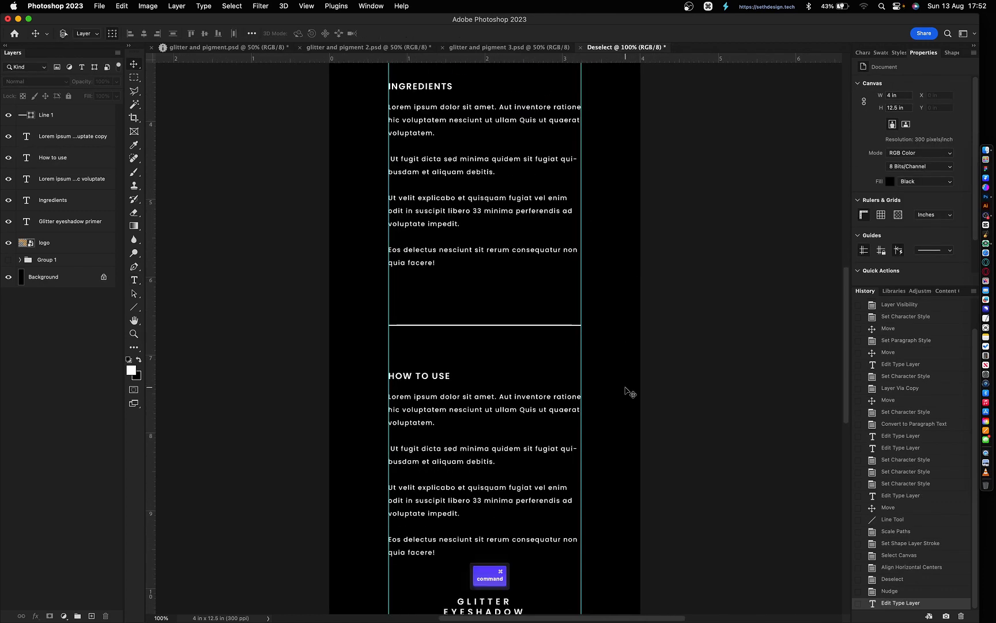
key(super+minus)
key(super+semicolon)
click(492, 521)
key(t)
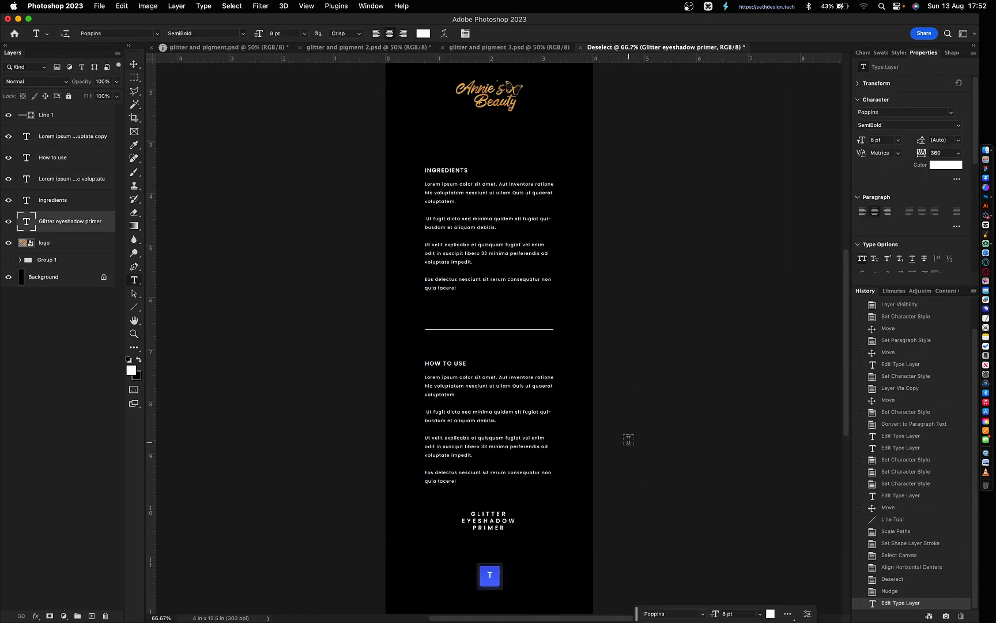
click(862, 212)
- Align the left edges of all text blocks and the divider line
key(v)
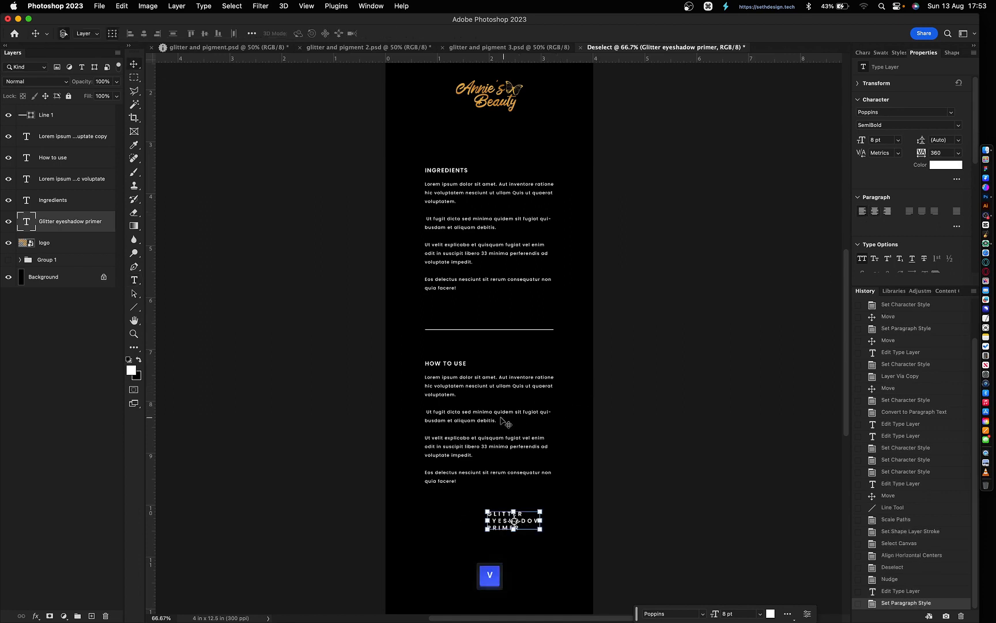
shift+click(483, 421)
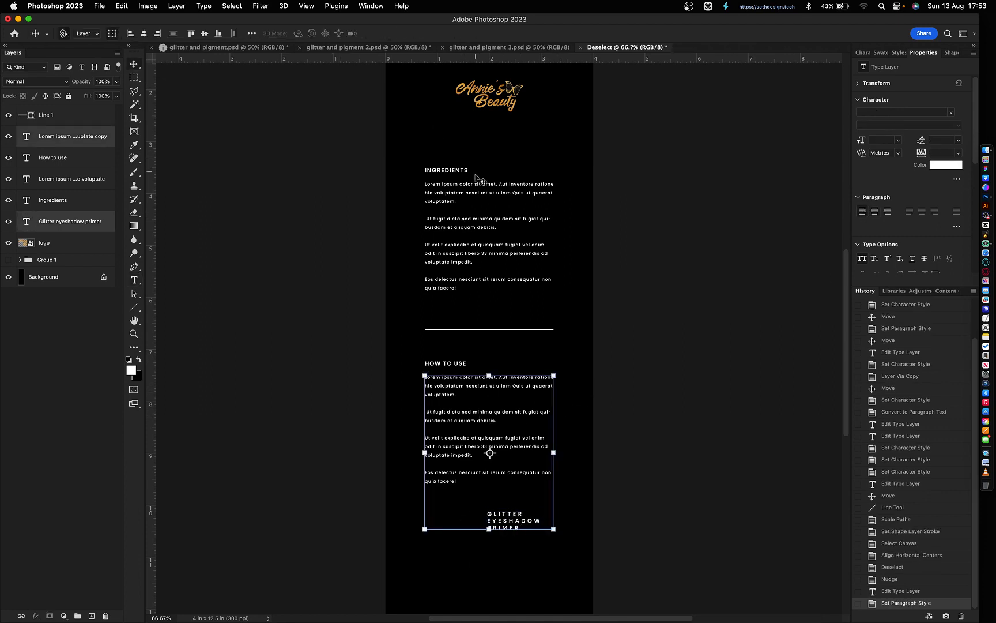
drag(435, 149, 493, 391)
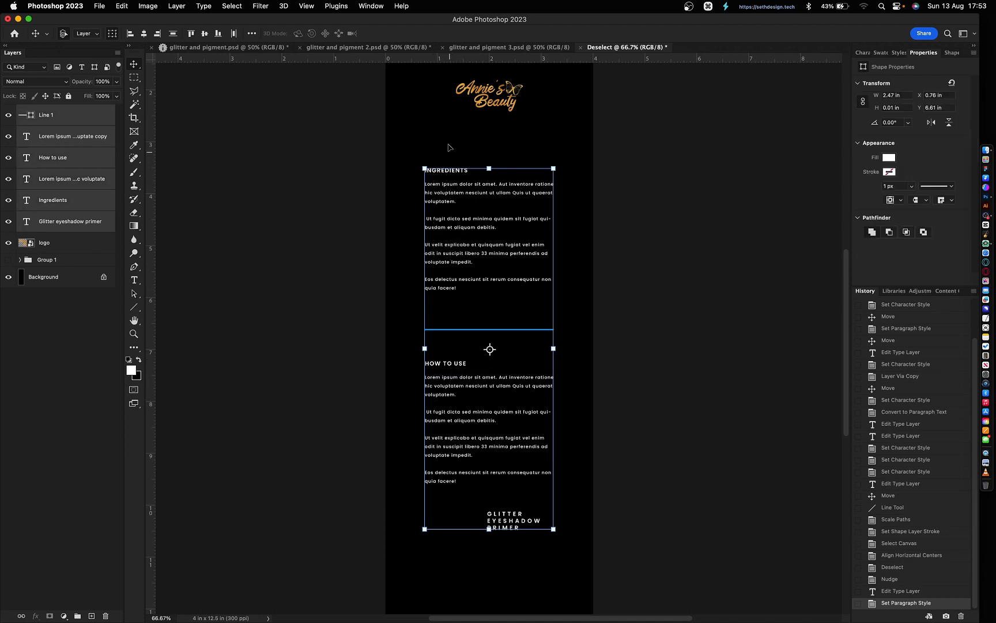
click(131, 36)
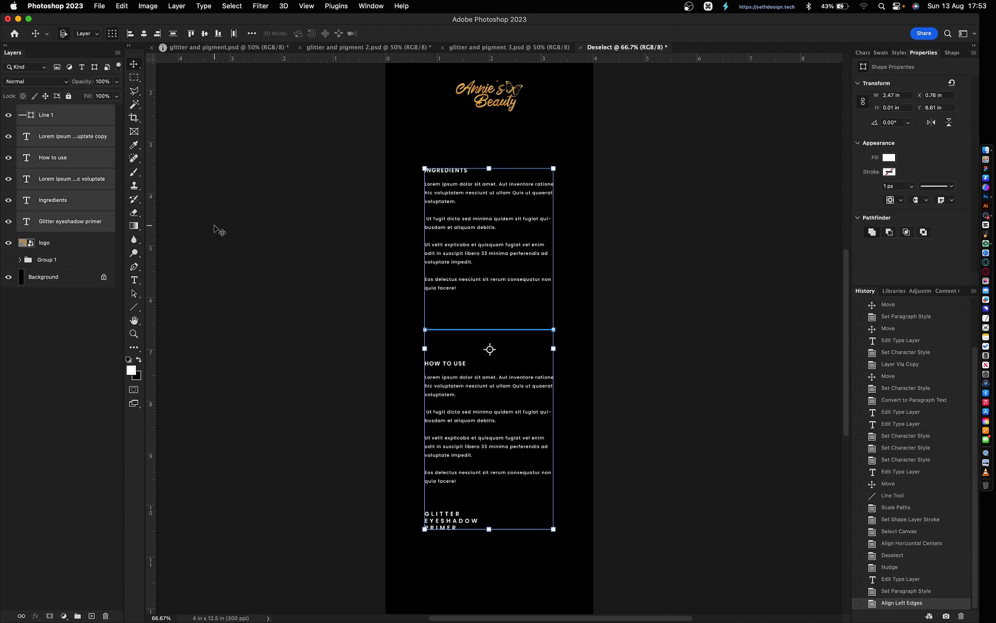
click(216, 229)
scroll(637, 483, down, 1)
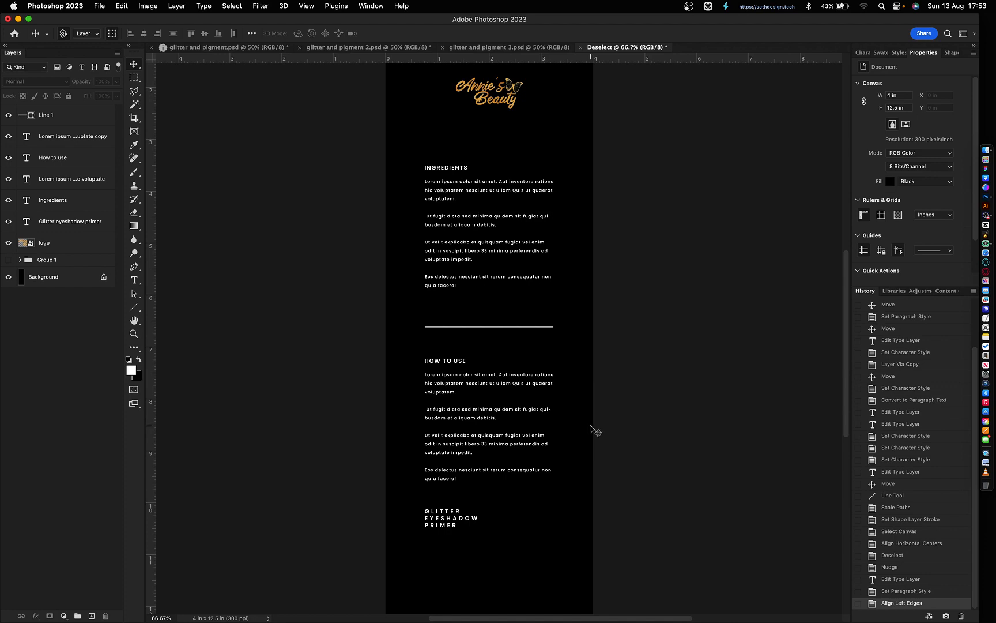
- Group each heading with its body text as 'how to' and 'ingre'
drag(590, 426, 467, 335)
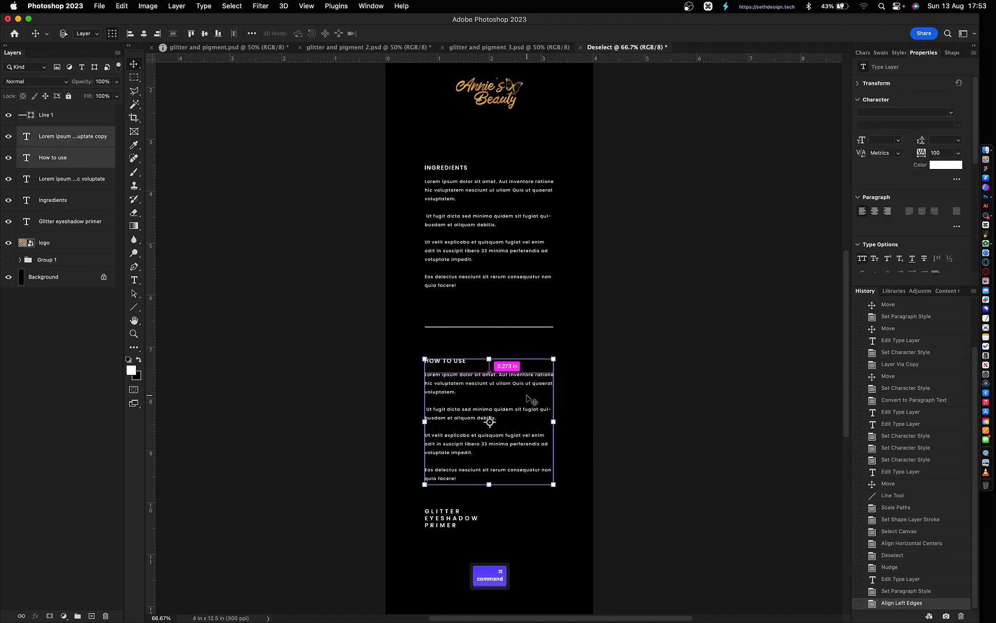
key(super+g)
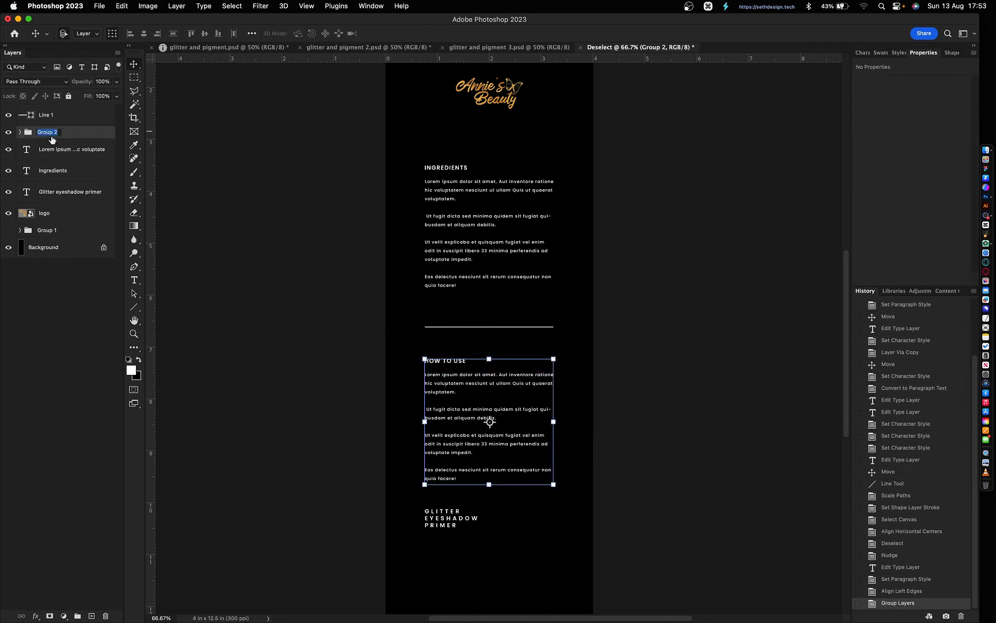
text(how to)
key(Return)
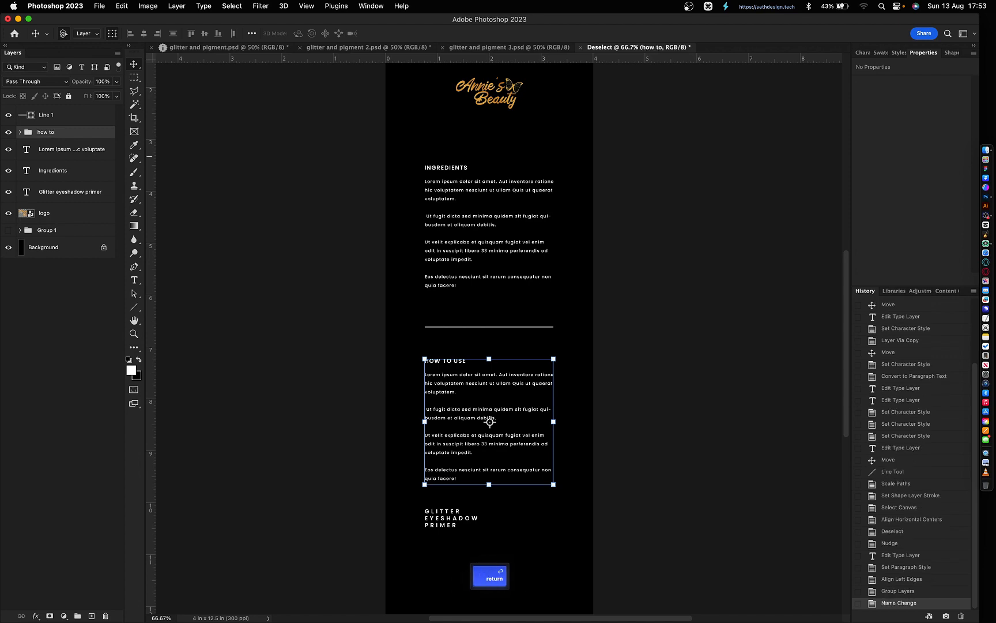
drag(387, 303, 464, 161)
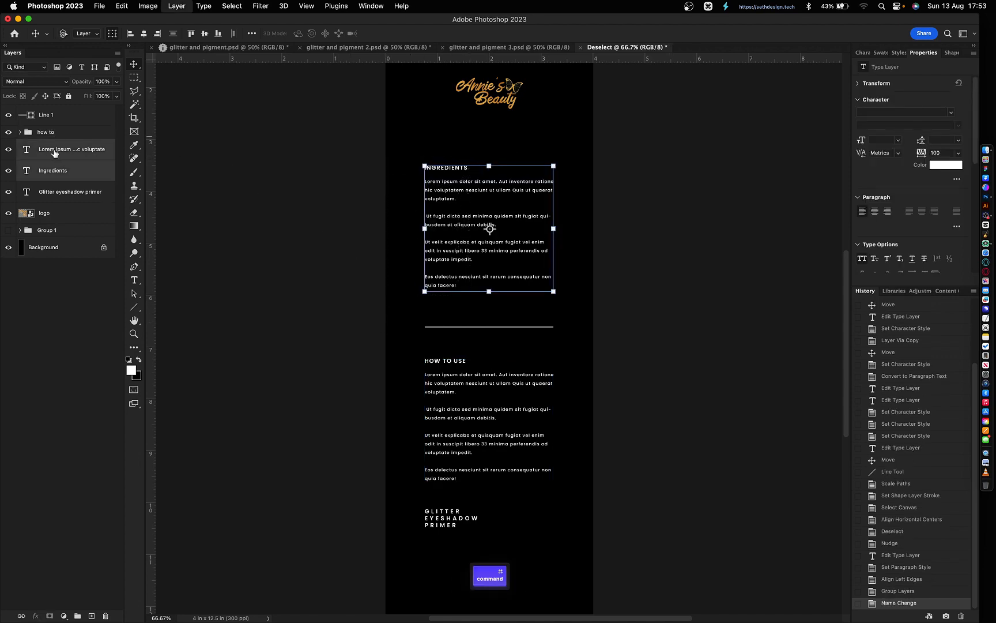
key(super+g)
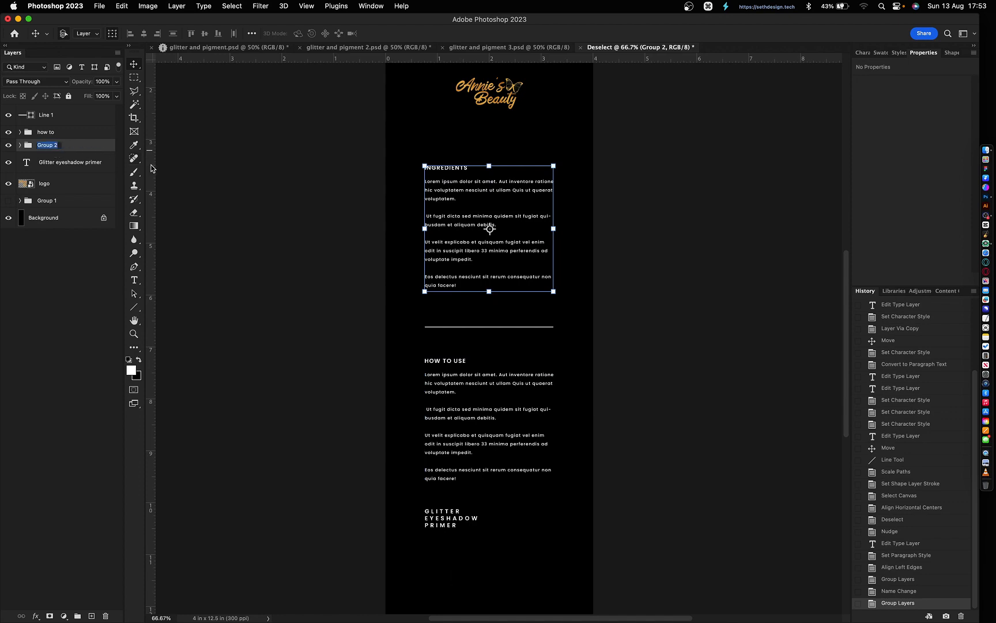
text(in)
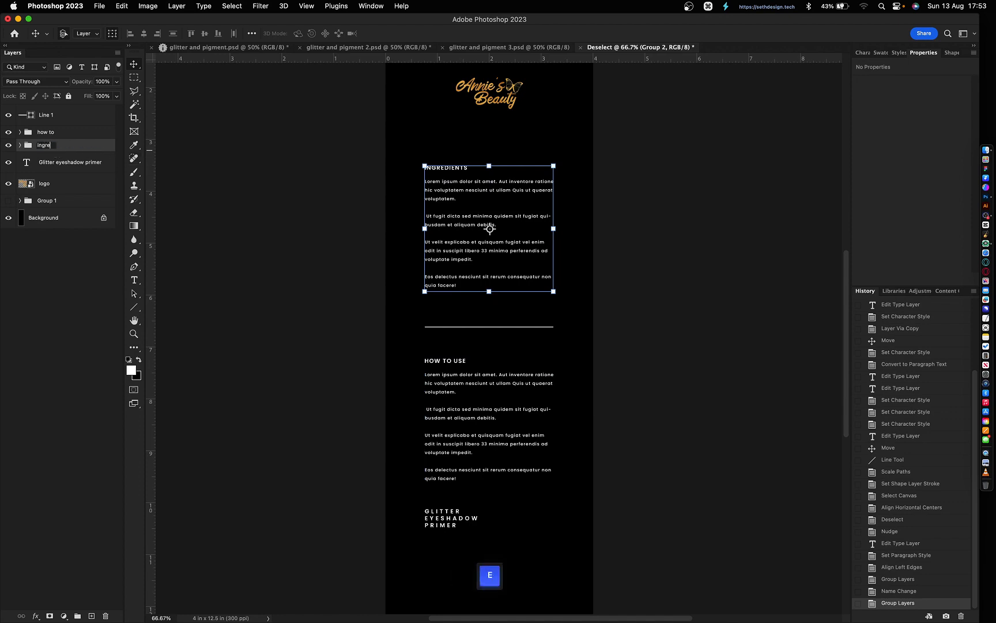
text(gre)
key(Return)
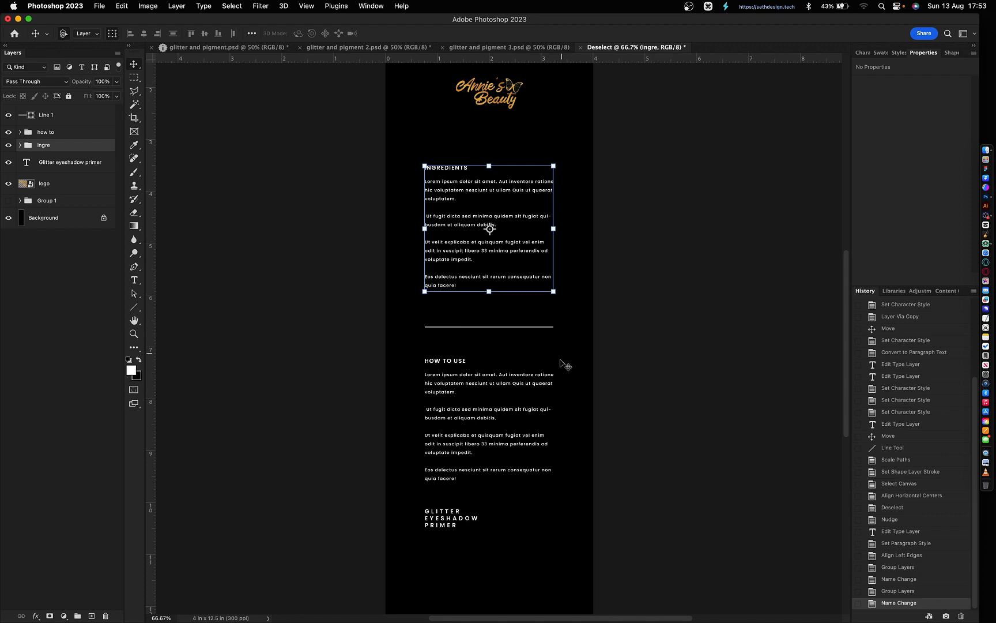
- Distribute the divider line, text sections and logo evenly by vertical centres
click(51, 116)
shift+click(55, 165)
shift+click(56, 184)
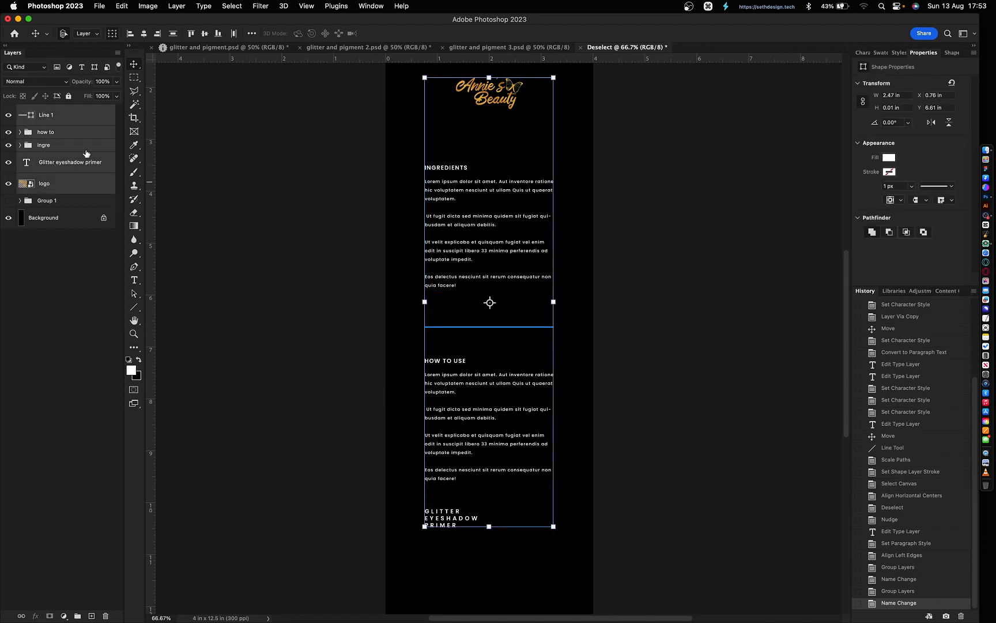
click(173, 33)
click(577, 374)
key(super+minus)
key(super+semicolon)
- Nudge the product name down to the lower guide and redistribute all label elements evenly
click(469, 496)
key(shift+Down)
key(shift+Down)
key(shift+Down)
key(shift+Down)
key(shift+Down)
key(shift+Down)
key(shift+Down)
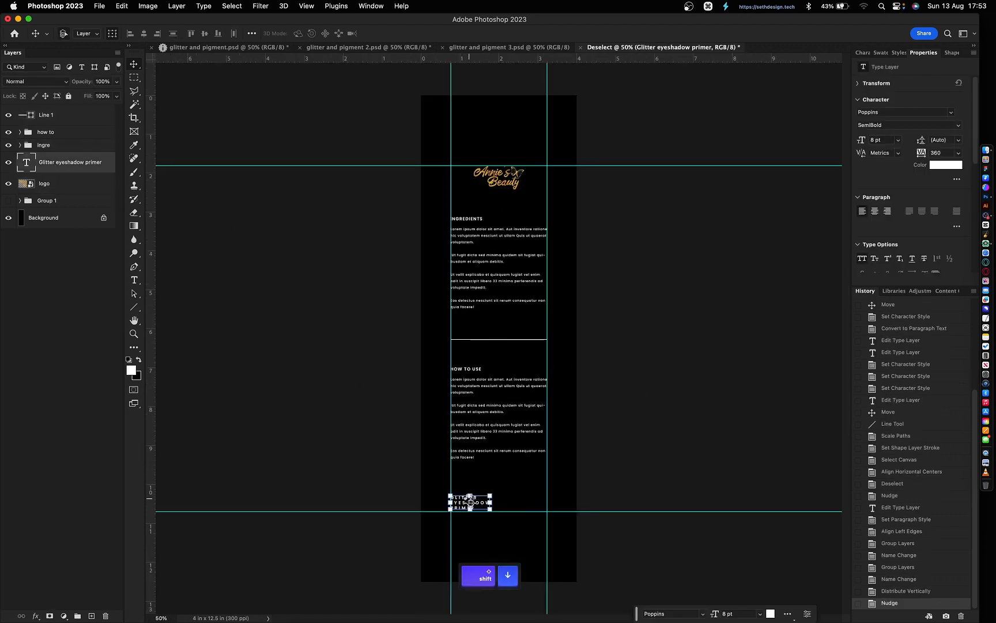
shift+click(49, 116)
click(173, 33)
shift+click(53, 184)
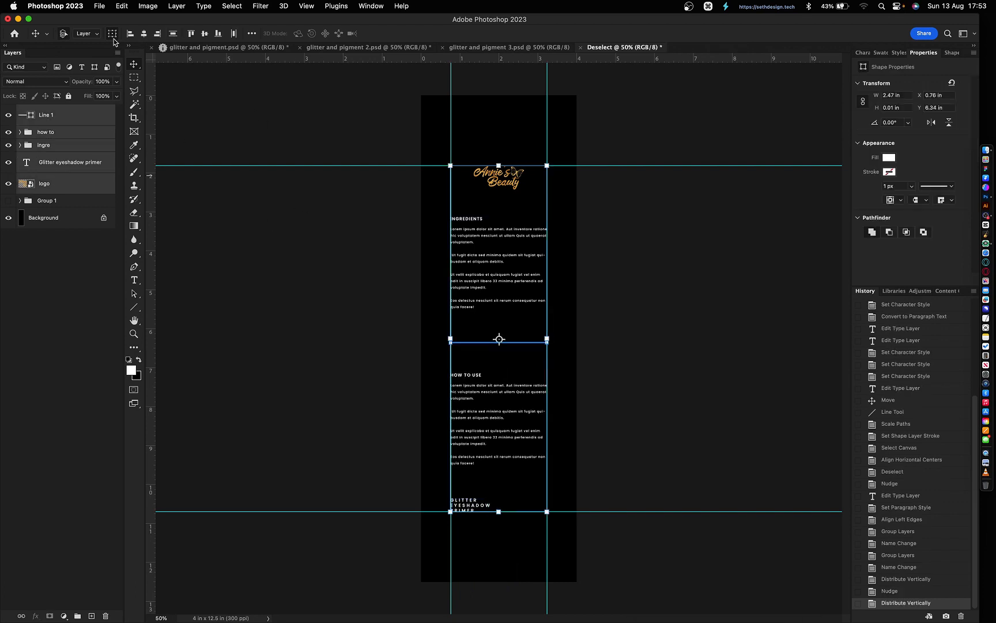
click(173, 33)
click(637, 346)
key(super+semicolon)
scroll(513, 220, up, 2)
key(t)
drag(452, 221, 383, 254)
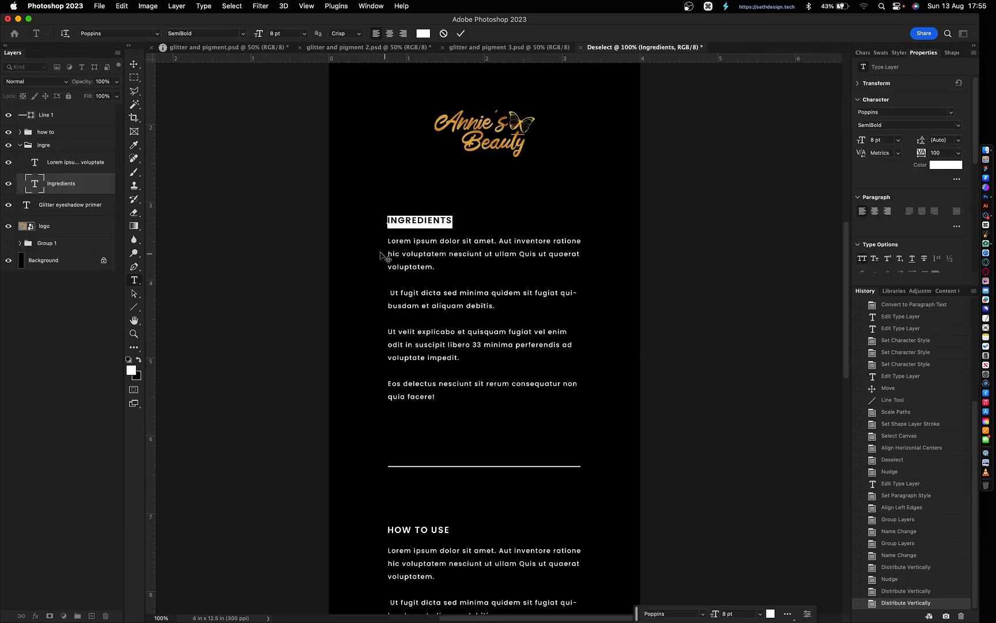
- Retitle the heading 'Caution' and replace the body's first sentence with 'Caution and Allergies'
text(Caution)
key(super+Return)
drag(494, 241, 367, 245)
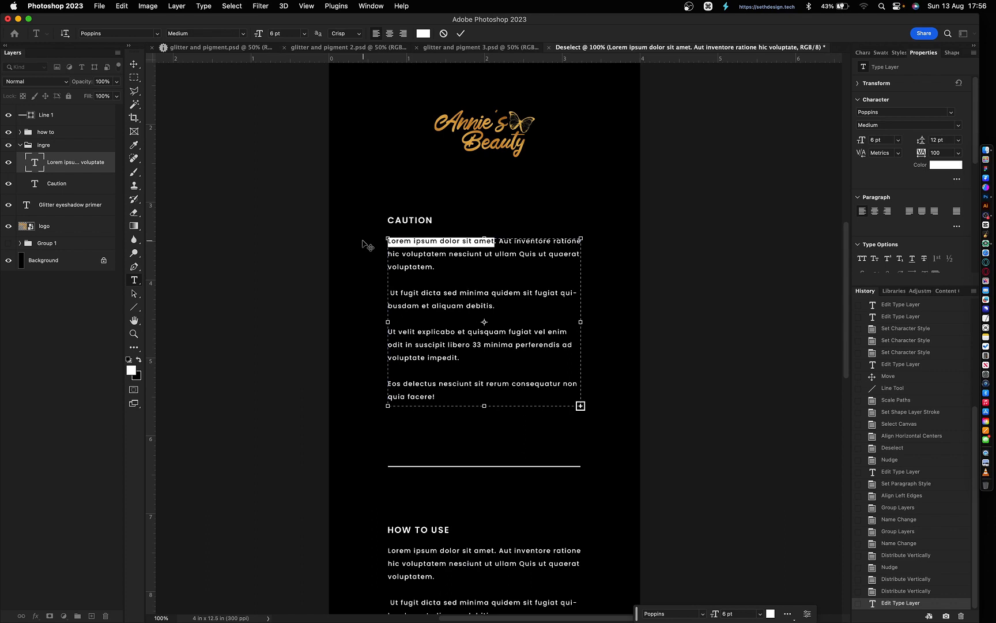
text(Caution and Allergies)
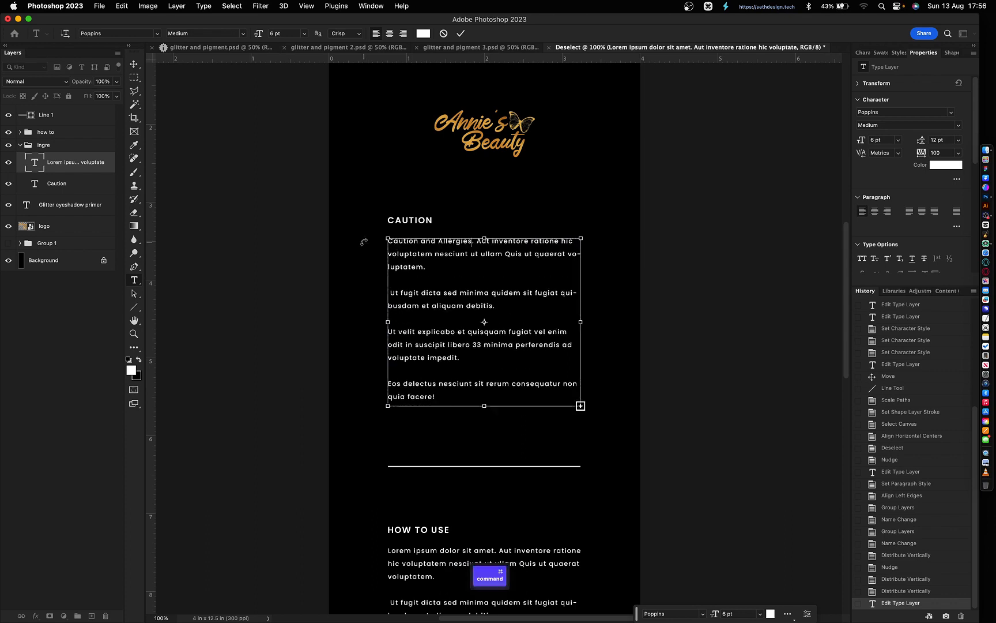
key(Return)
key(super+Return)
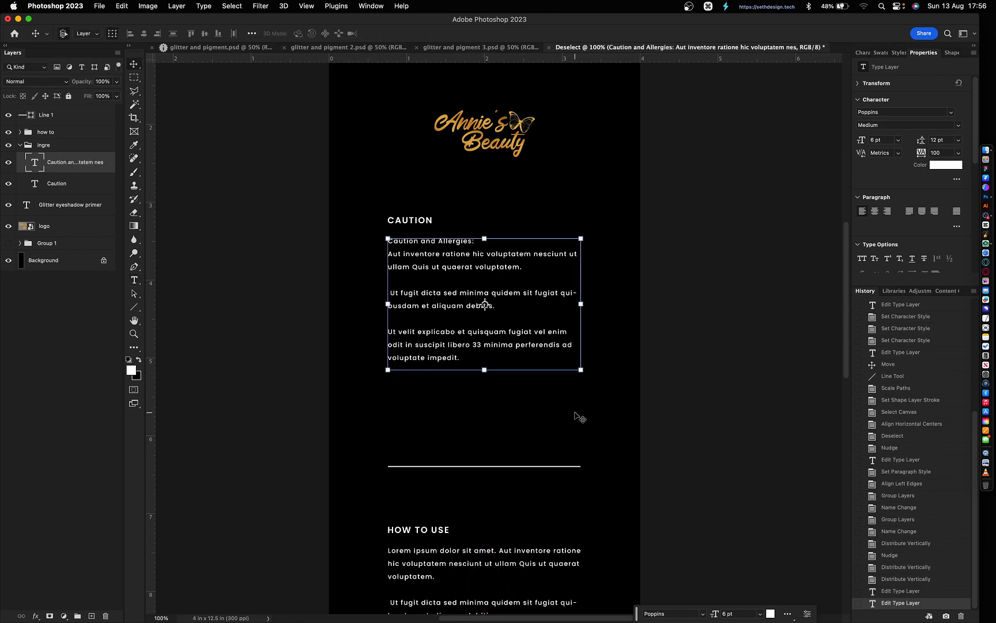
- Remove the words 'Caution and' from the caution body's first line
key(super+minus)
key(z)
drag(402, 182, 589, 305)
key(t)
drag(412, 285, 302, 283)
key(BackSpace)
key(super+Return)
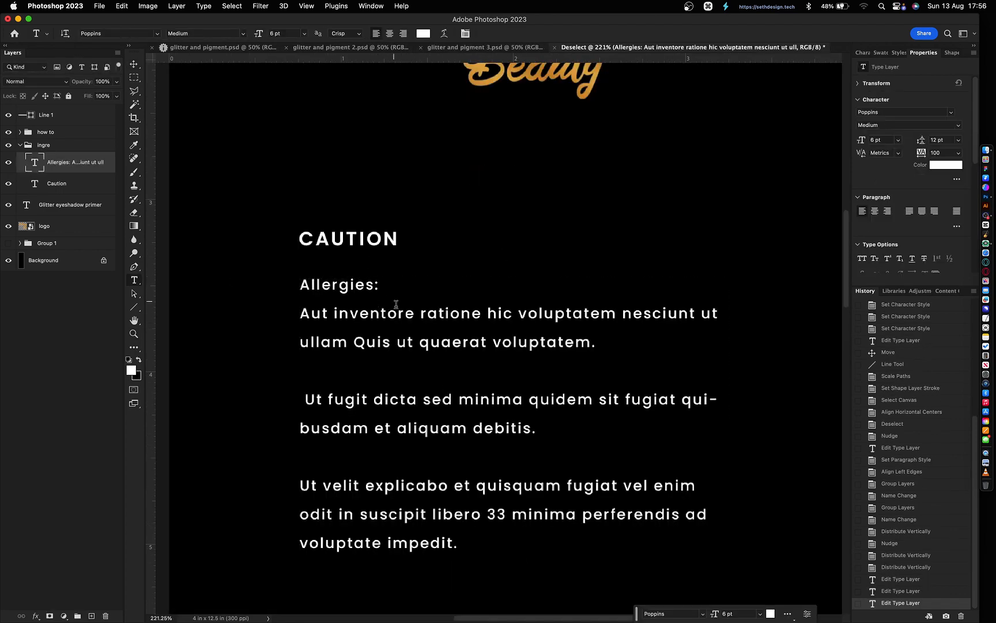
key(super+minus)
key(super+minus)
key(super+minus)
key(v)
- Colour the How to use and Caution headings gold sampled from the logo
click(612, 330)
click(456, 388)
shift+click(456, 182)
click(862, 52)
key(z)
drag(434, 83, 556, 145)
click(952, 114)
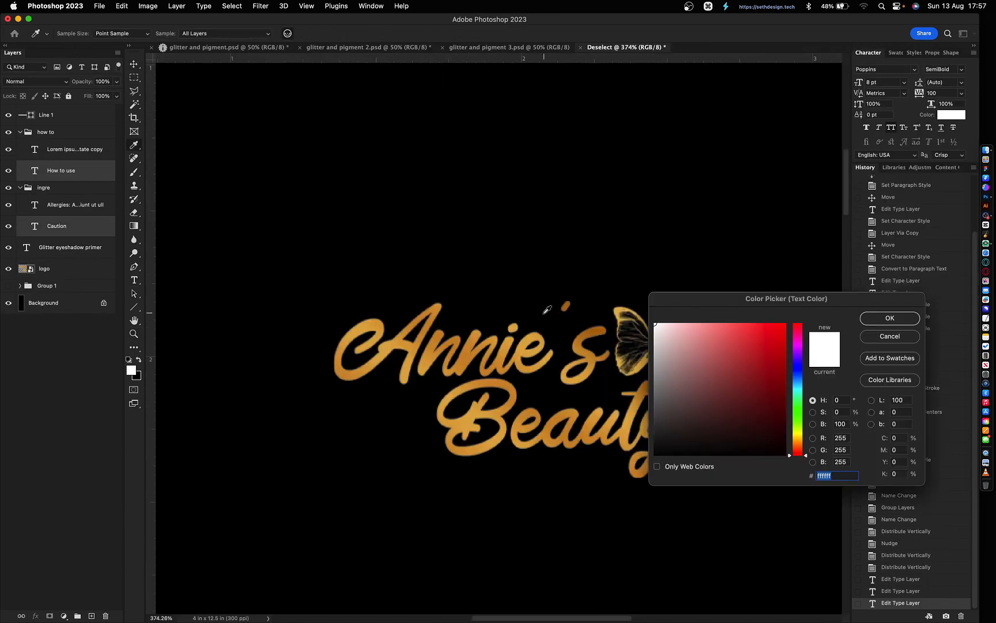
click(511, 363)
key(Return)
key(super+minus)
key(super+minus)
key(super+minus)
key(super+minus)
key(super+minus)
key(v)
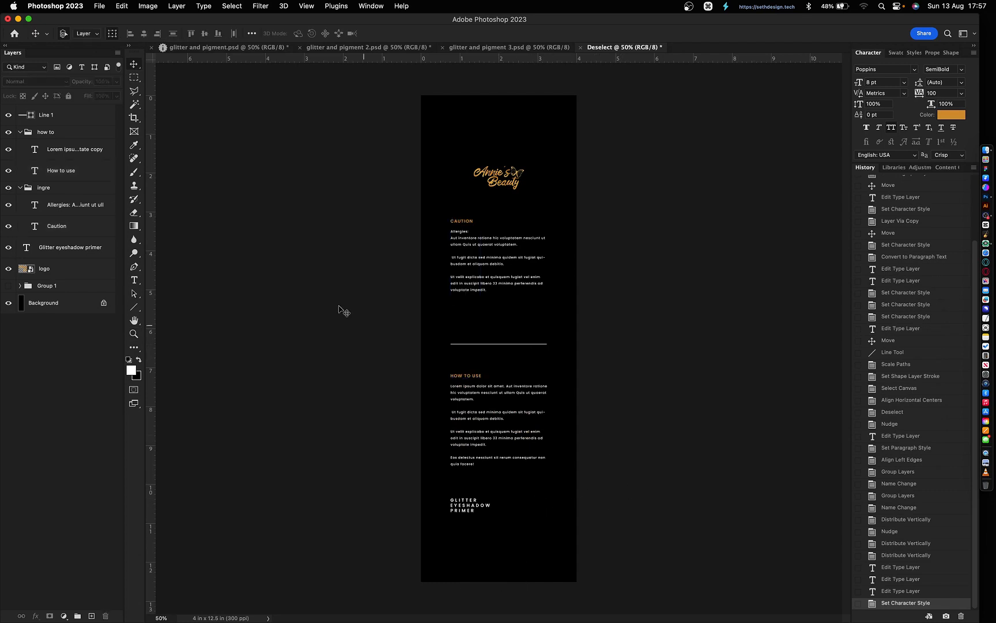
- Move the HOW TO USE section up and distribute the sections evenly vertically
click(45, 132)
drag(500, 411, 500, 388)
super+click(64, 188)
super+click(58, 115)
click(173, 33)
- Duplicate the product name below itself and replace the text with the contact phone number
click(471, 505)
key(super+j)
drag(569, 487, 382, 560)
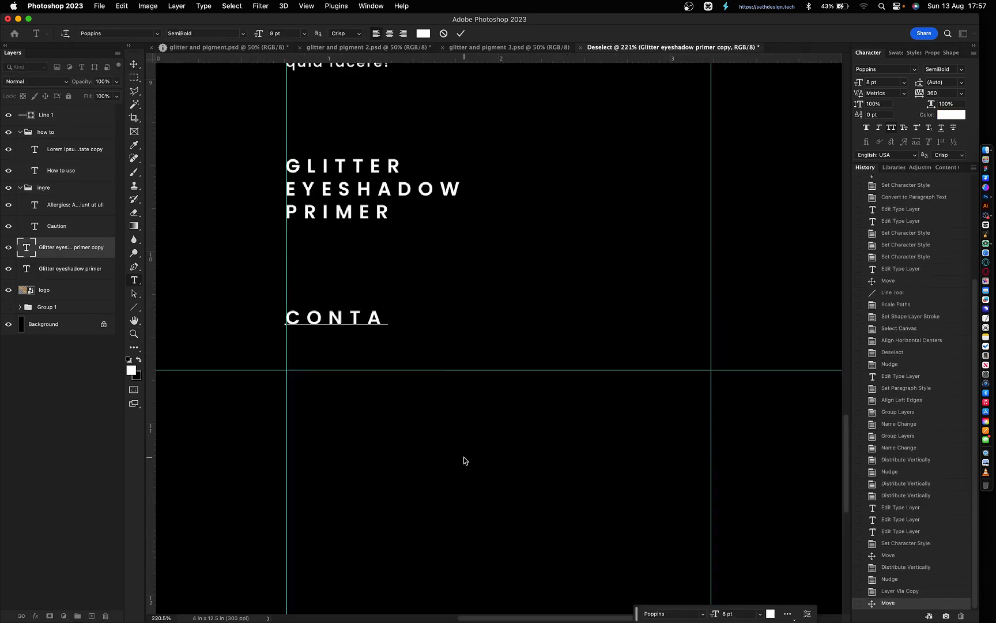
key(super+a)
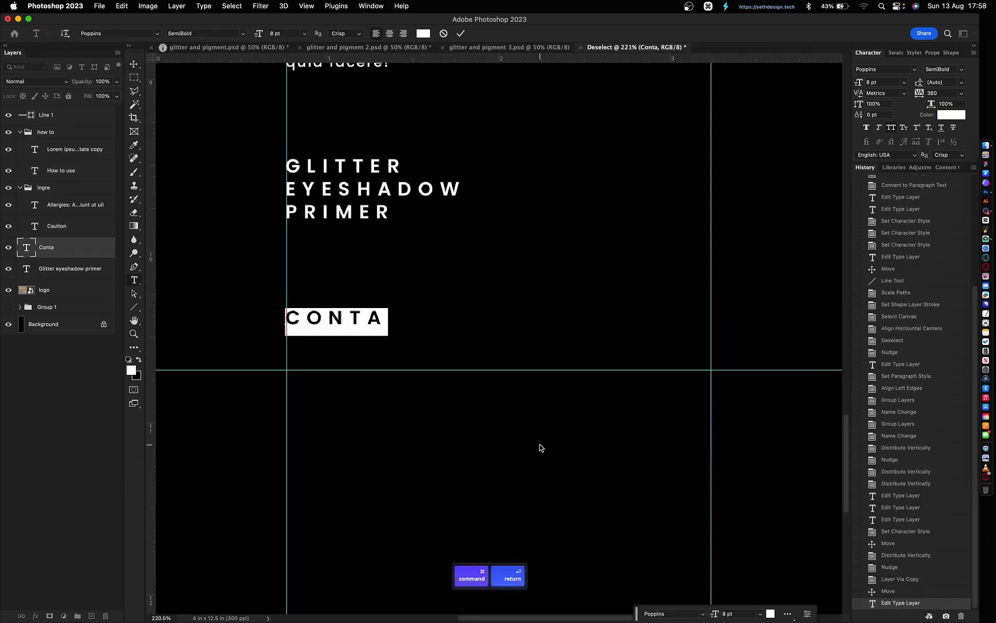
key(Down)
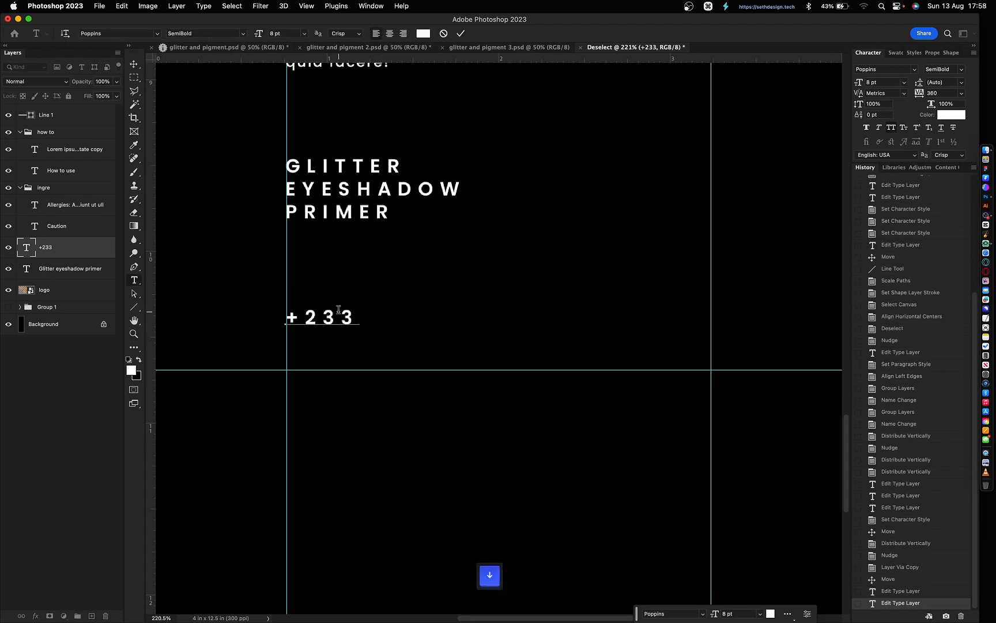
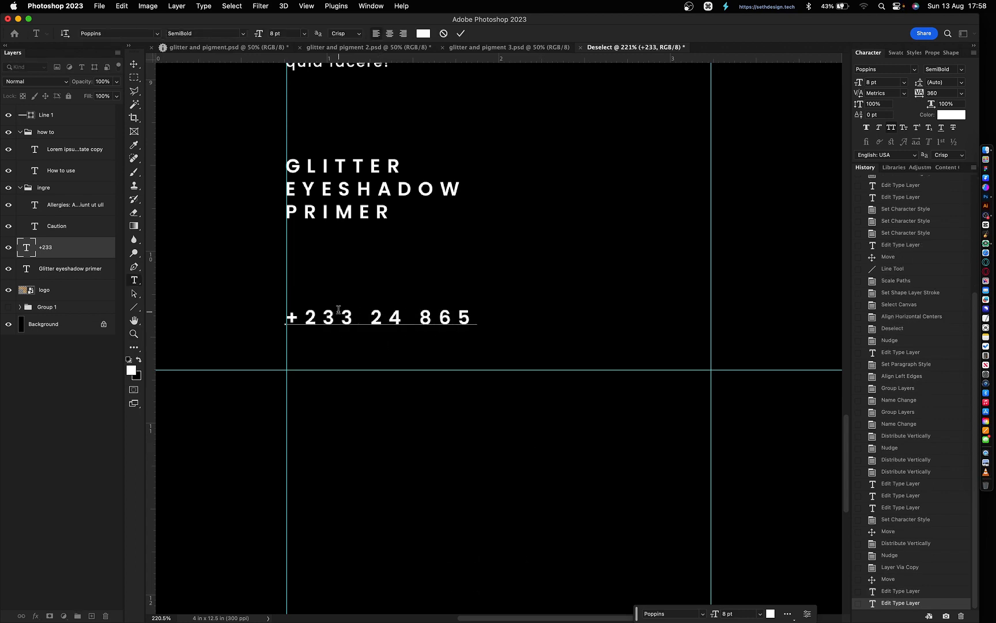
key(Escape)
- Set the phone number's tracking to 60
text(v)
text(0)
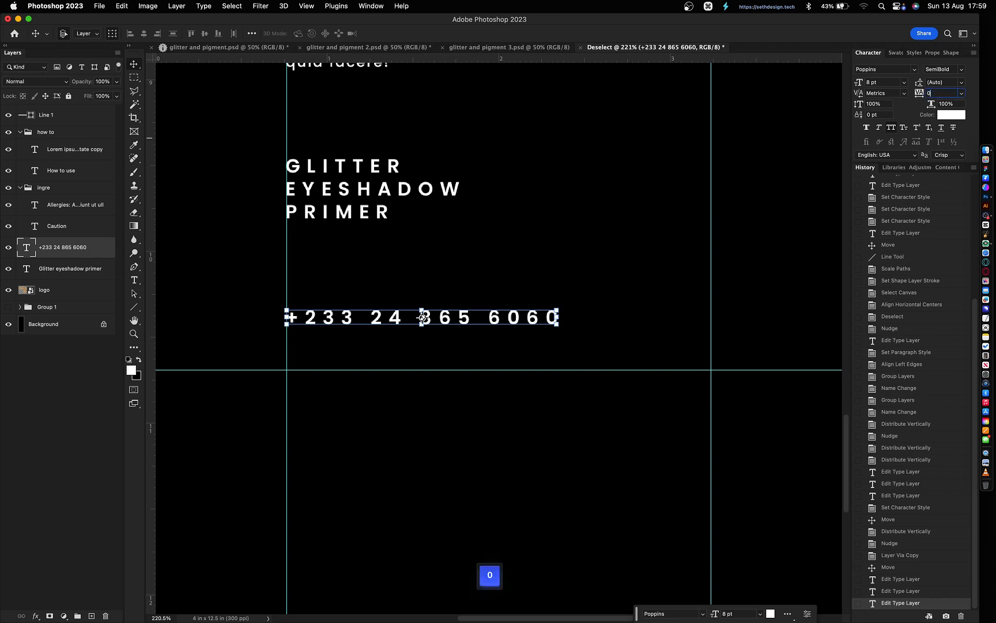
key(BackSpace)
text(60)
key(Return)
key(t)
- Add social handle and e-mail lines to the contact text with all caps off
key(Return)
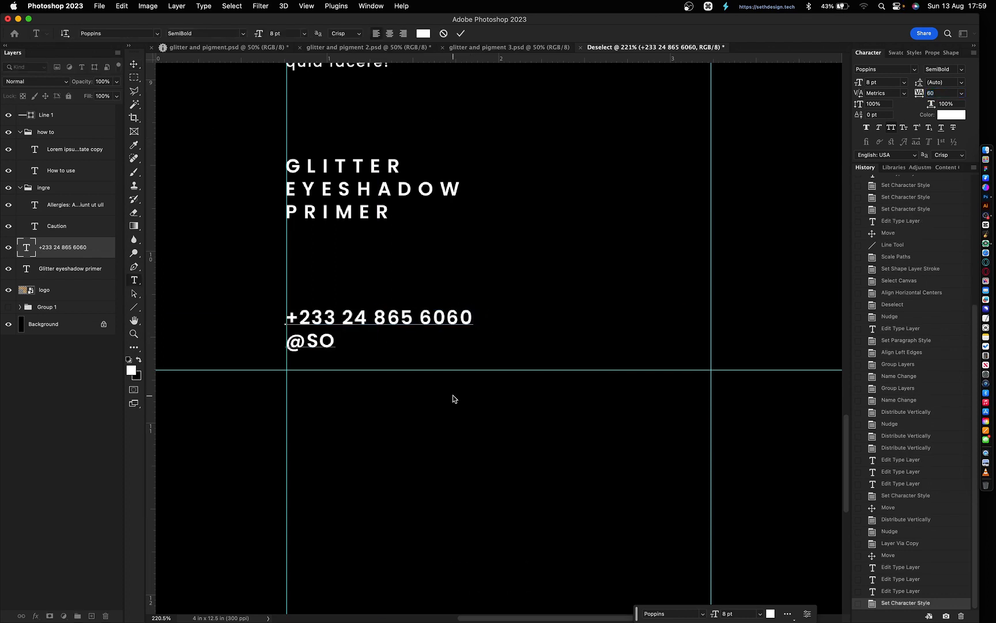
key(BackSpace)
key(BackSpace)
key(super+shift+k)
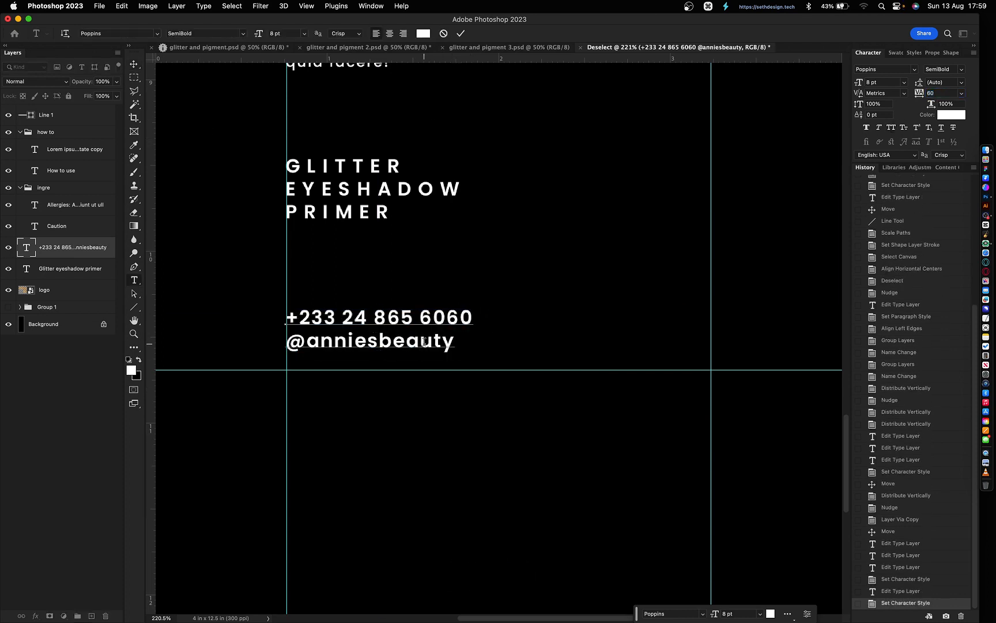
key(Return)
key(super+Return)
- Add the website line using the brand domain and nudge the contact block down
drag(399, 403, 561, 334)
key(Return)
text(www.anniesbeauty.com)
key(super+c)
drag(368, 307, 539, 308)
key(super+v)
key(super+Return)
key(v)
key(shift+Down)
key(shift+Down)
key(Right)
key(Down)
key(Down)
key(Down)
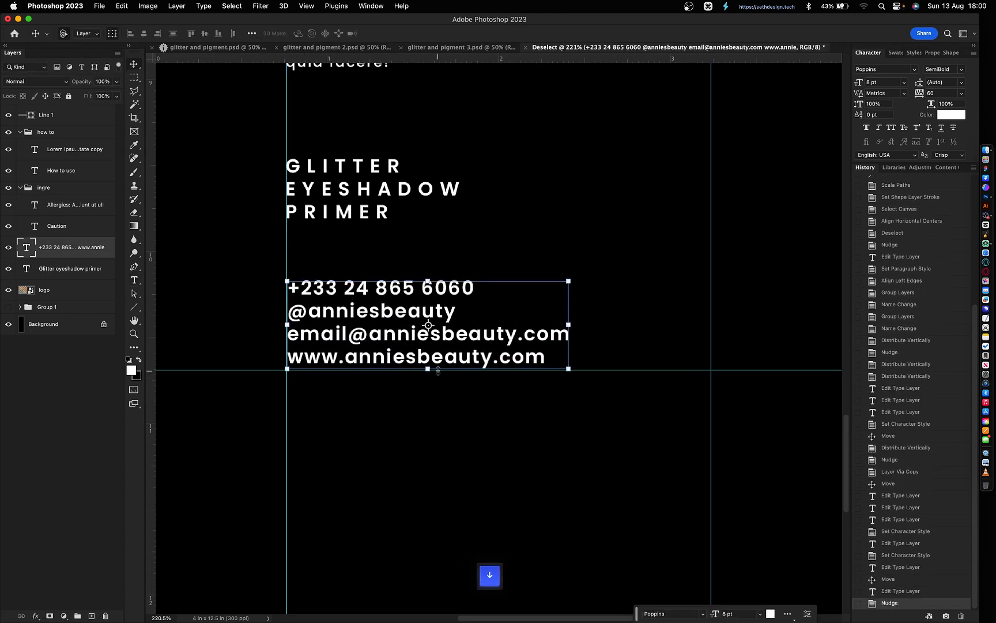
key(super+minus)
key(super+minus)
key(super+minus)
key(super+minus)
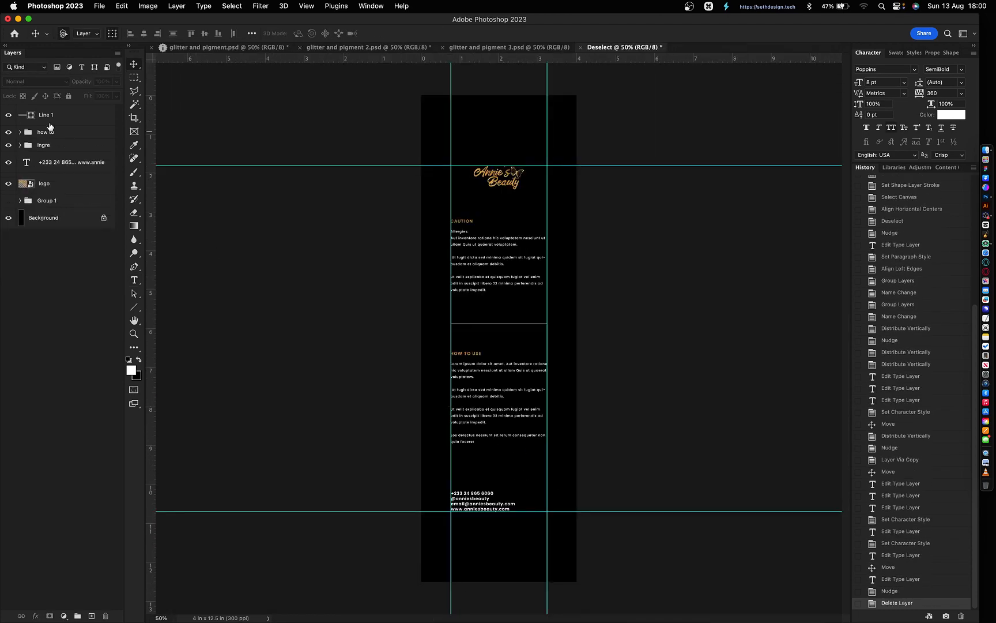
- Group the three middle section layers and name the group 'middle'
click(46, 111)
shift+click(45, 183)
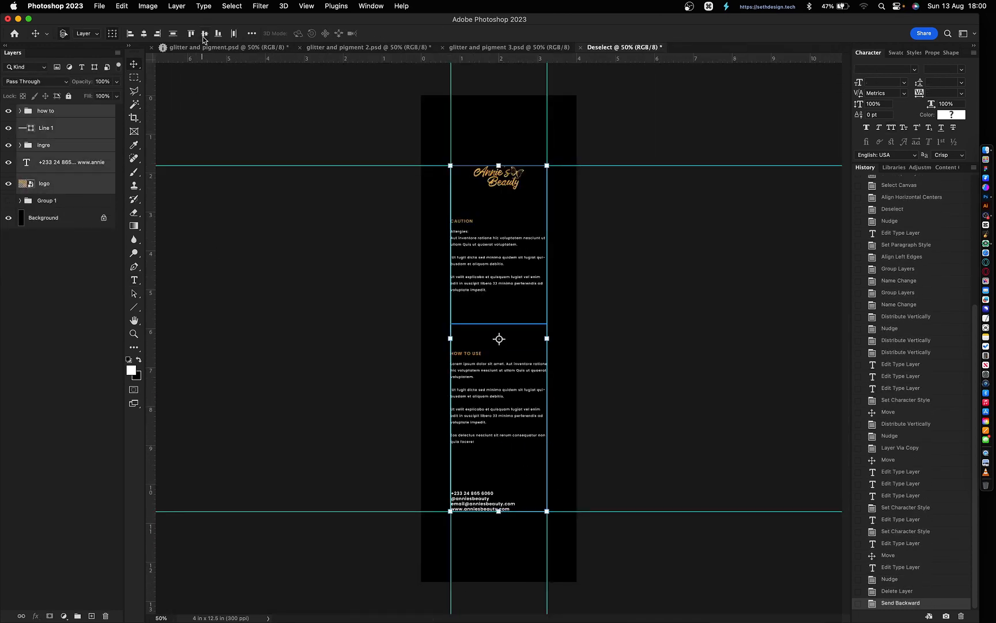
click(173, 34)
key(super+g)
double_click(47, 111)
text(middle)
key(Return)
click(60, 150)
- Rotate the GLITTER & PIGMENT group 90° counter-clockwise, scale it down, and move it above the contact details
key(super+shift+bracketright)
click(60, 152)
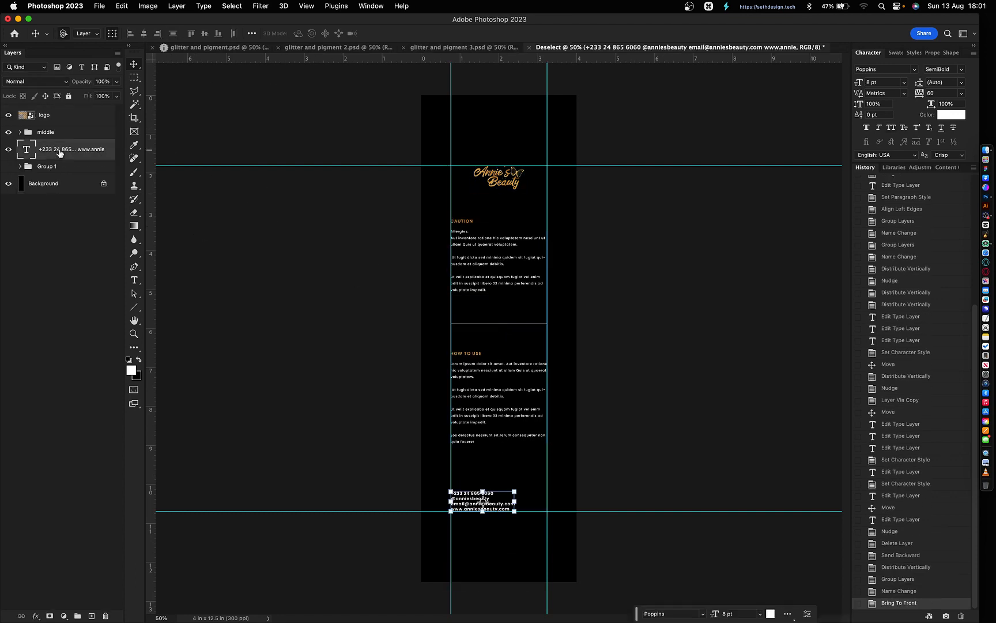
click(56, 167)
key(super+comma)
key(super+comma)
key(super+comma)
key(super+t)
right_click(533, 326)
click(585, 556)
drag(499, 309, 499, 352)
key(Return)
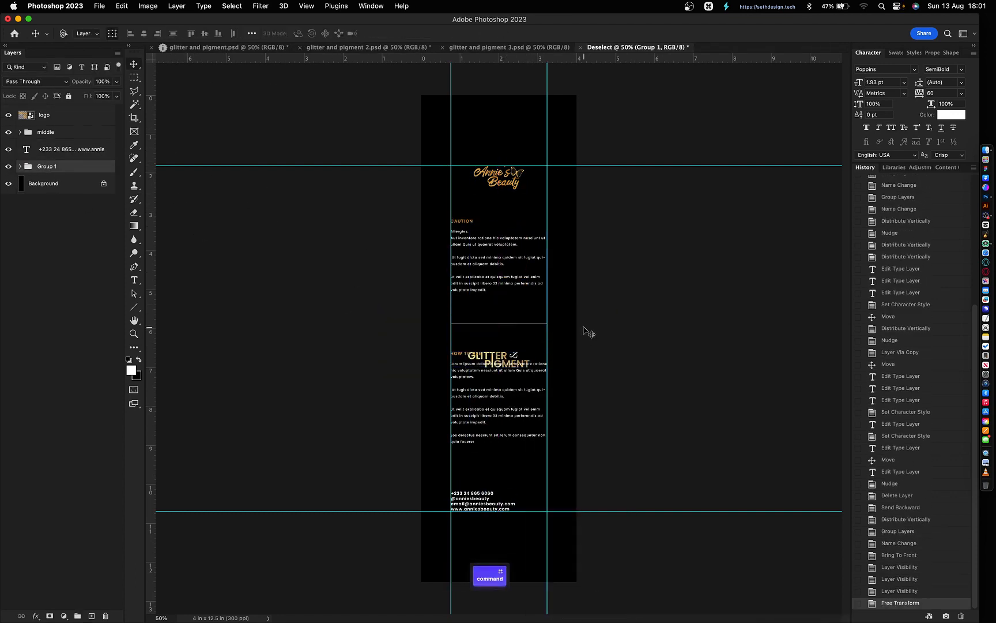
drag(587, 331, 605, 446)
key(super+semicolon)
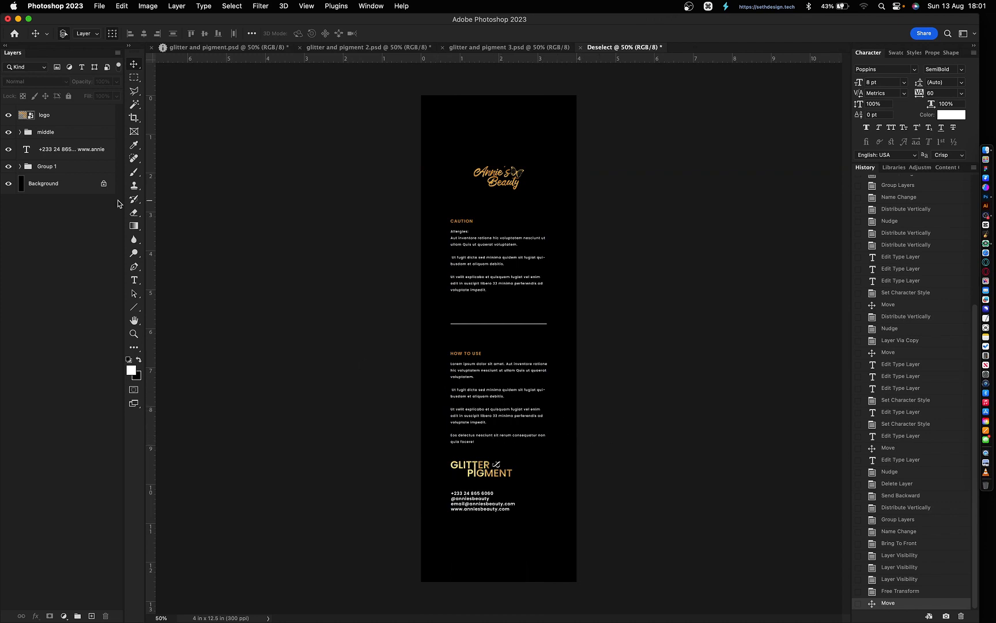
- Nudge the how-to section up and space the how-to and ingredients sections evenly
click(20, 132)
click(47, 147)
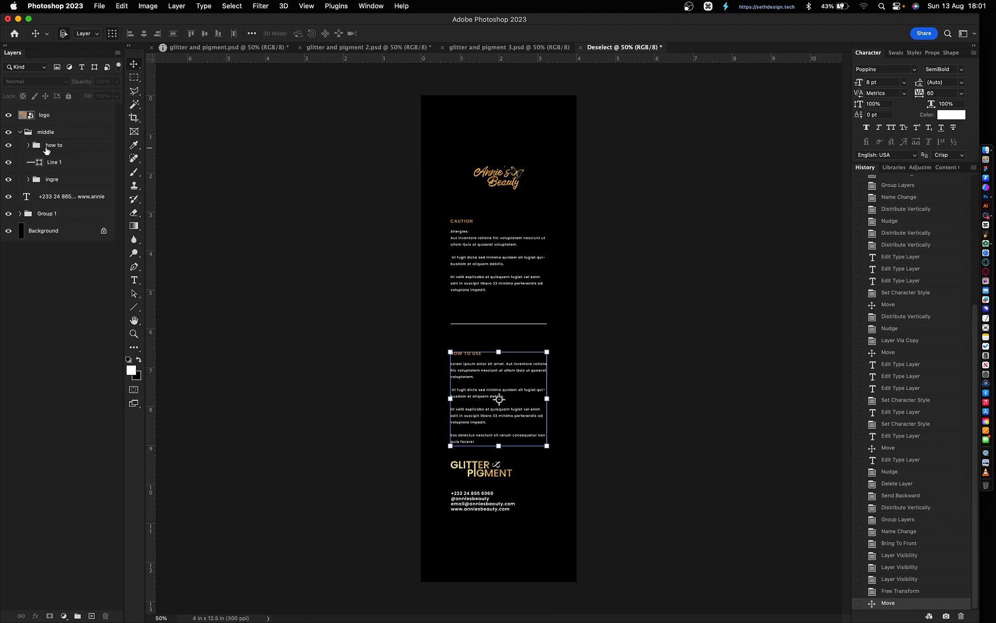
key(shift+Up)
key(shift+Up)
key(shift+Up)
key(shift+Up)
key(shift+Up)
key(shift+Up)
key(shift+Up)
key(shift+Up)
key(shift+Up)
key(shift+Up)
key(shift+Up)
key(shift+Up)
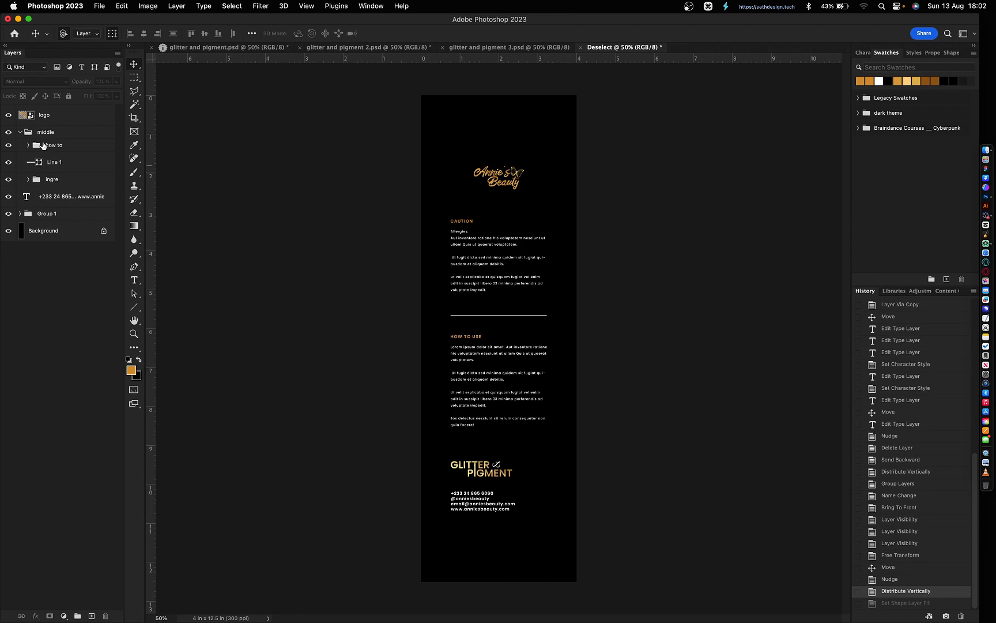
click(43, 145)
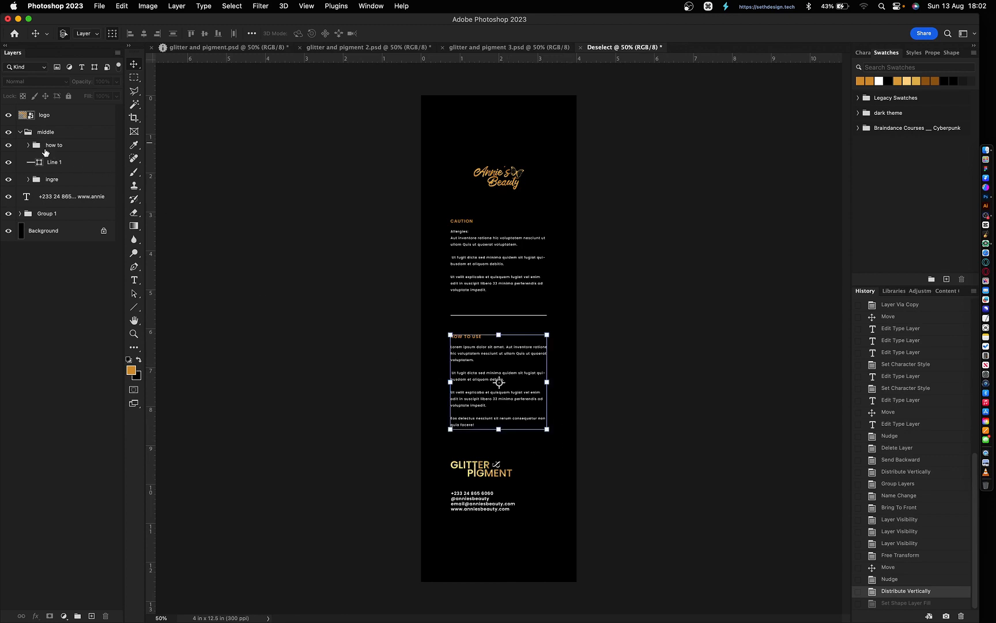
shift+click(52, 179)
click(173, 34)
- Distribute the label elements from logo to GLITTER & PIGMENT group vertically
click(20, 132)
click(44, 114)
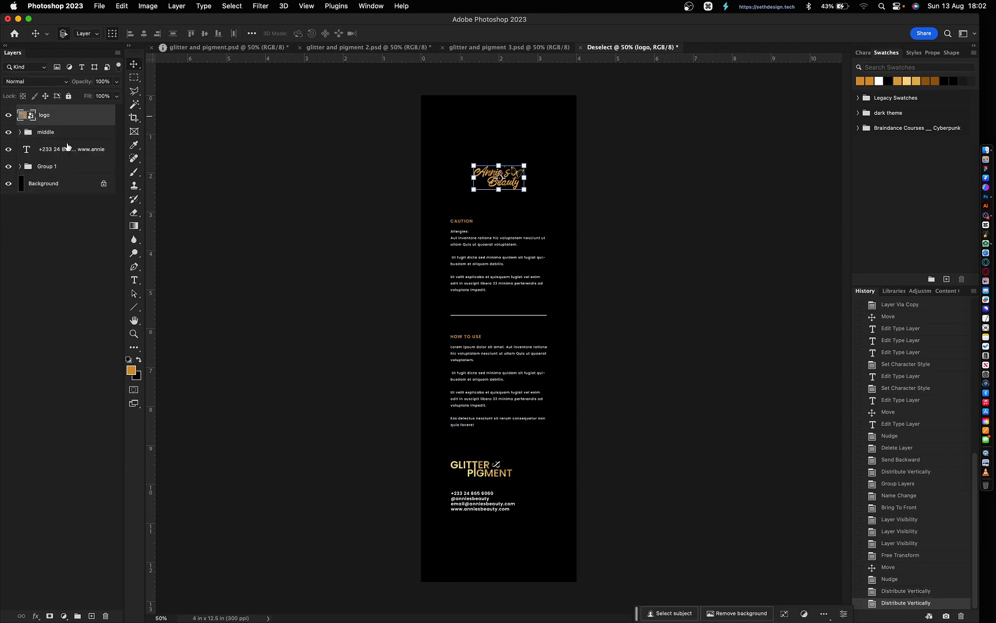
shift+click(52, 166)
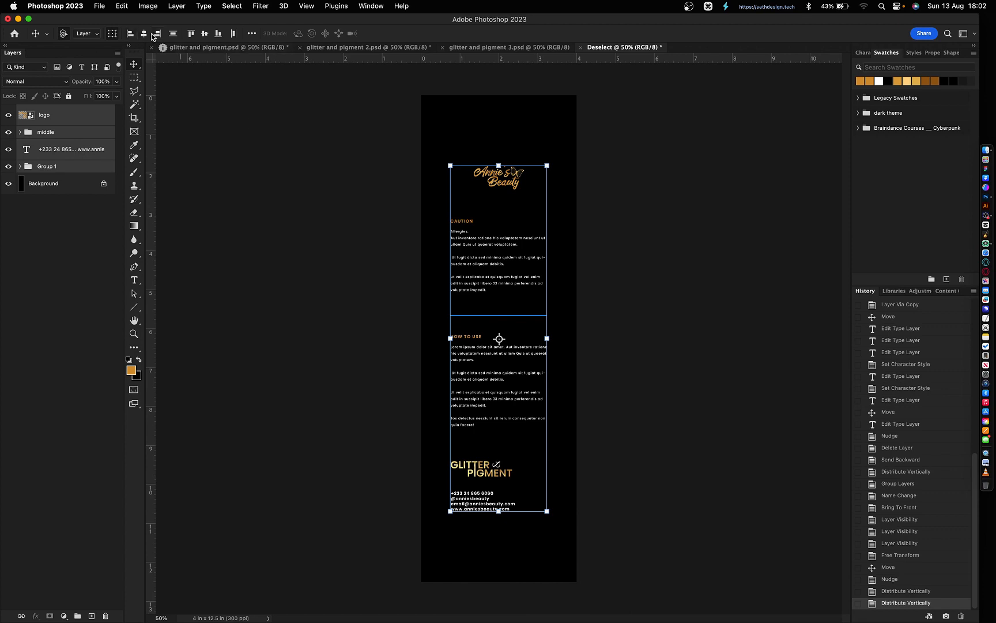
click(173, 34)
click(173, 33)
click(173, 34)
click(51, 167)
- Align the GLITTER & PIGMENT logo and contact text left edges, then zoom in on them
shift+click(57, 149)
click(130, 34)
click(642, 423)
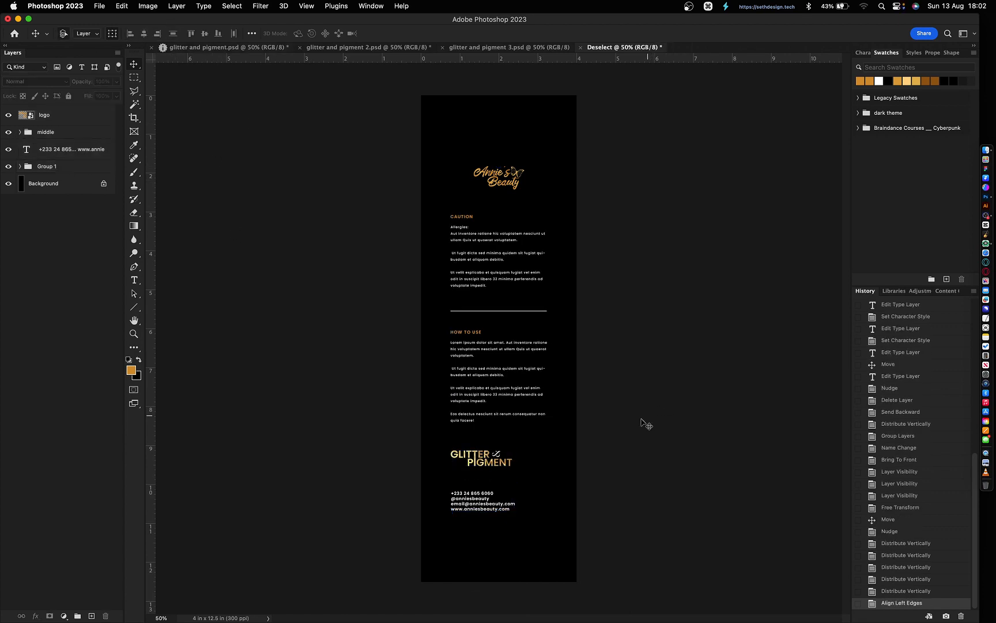
key(z)
drag(577, 460, 419, 535)
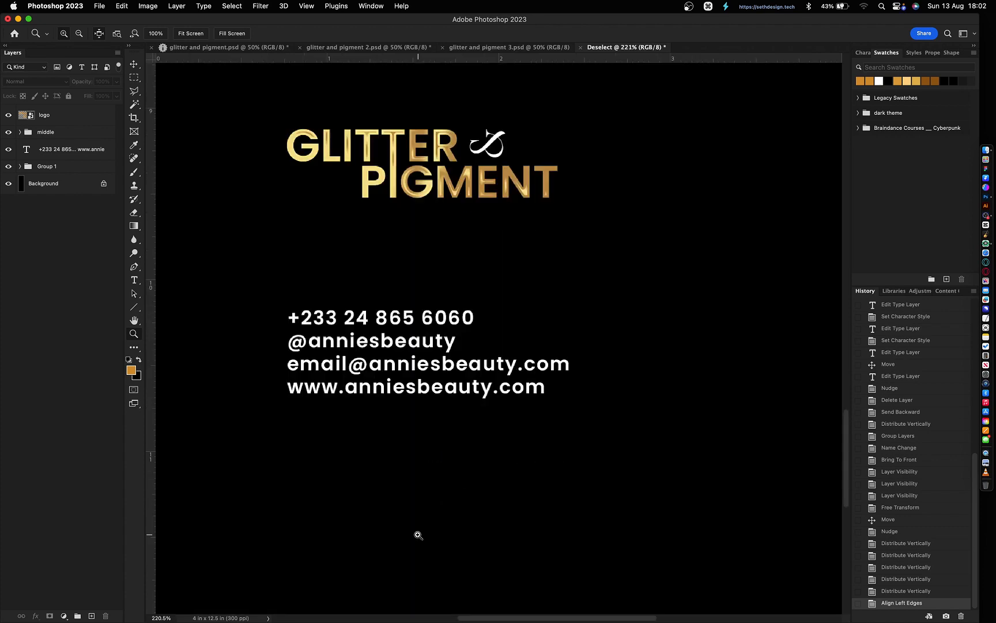
- Place Twitter bird and envelope shapes on the label and shrink both
key(v)
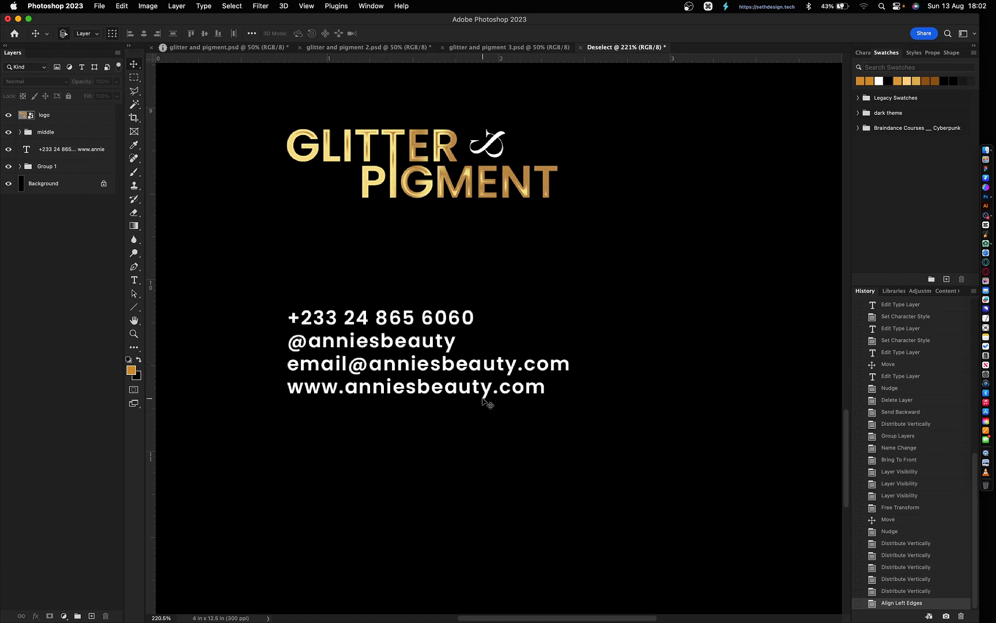
click(952, 52)
drag(938, 222, 325, 399)
click(628, 271)
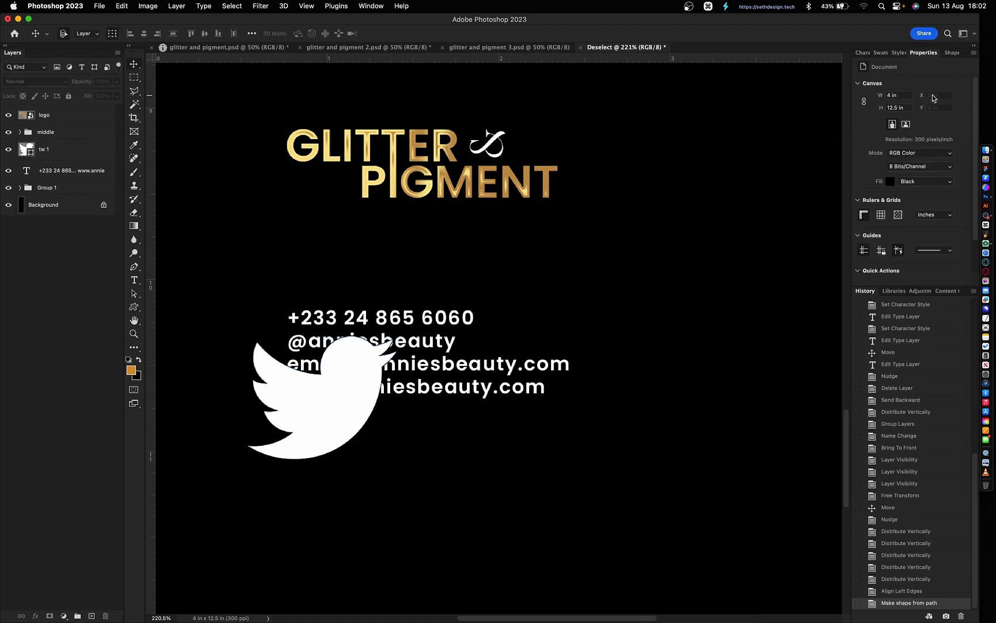
click(952, 53)
drag(919, 190, 507, 314)
shift+click(340, 426)
key(Return)
drag(667, 323, 266, 338)
- Resize the envelope and bird icons individually to smaller sizes
click(306, 316)
key(Return)
shift+click(263, 339)
click(158, 34)
key(Return)
drag(275, 319, 276, 367)
click(629, 271)
- Add a globe icon to the label and scale it down
click(951, 52)
drag(937, 189, 401, 430)
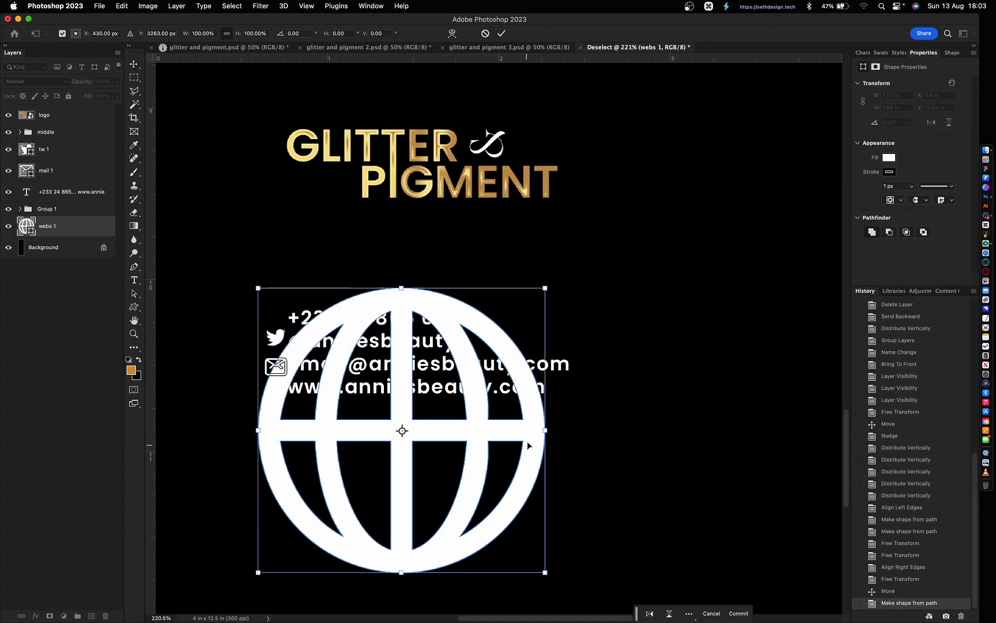
drag(545, 430, 287, 430)
key(Return)
- Add a phone icon and shrink it beside the phone number
click(355, 452)
click(951, 52)
drag(920, 205, 326, 361)
drag(388, 215, 285, 321)
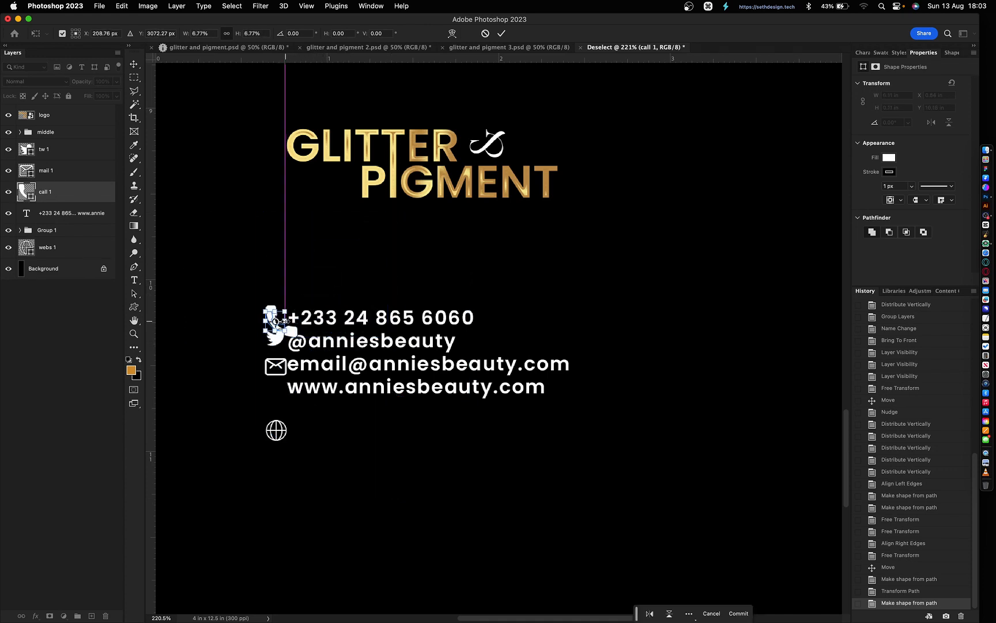
key(Return)
click(946, 52)
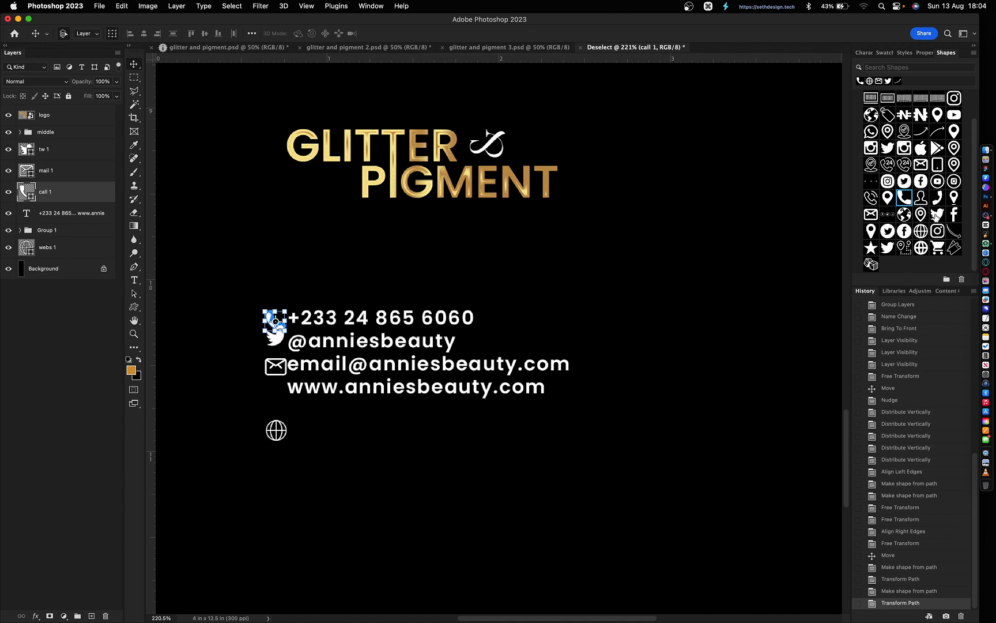
- Zoom in on the contact icons and commit their smaller size
click(300, 440)
key(z)
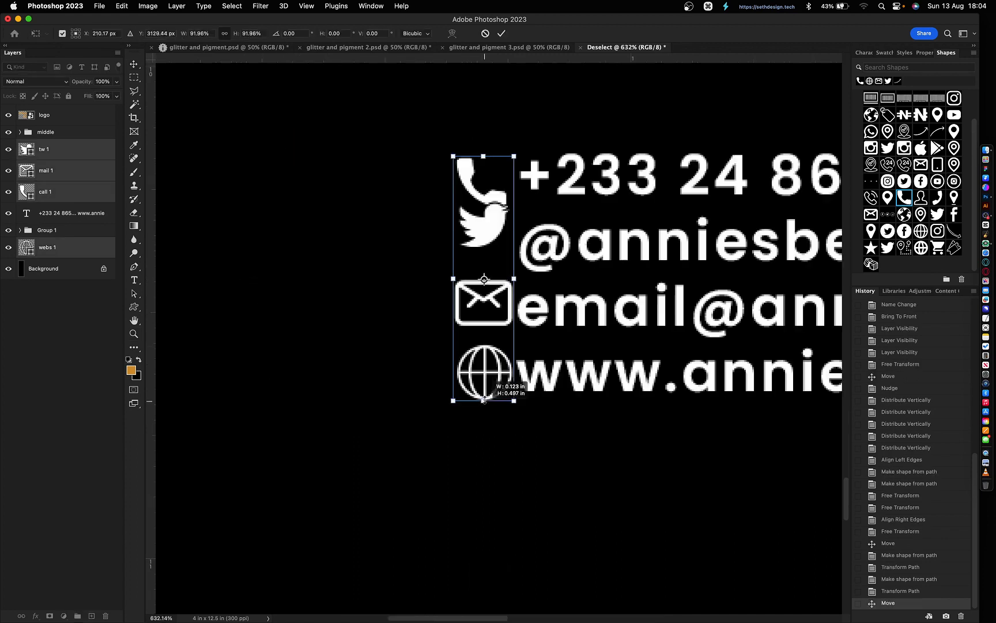
drag(485, 401, 484, 366)
key(Return)
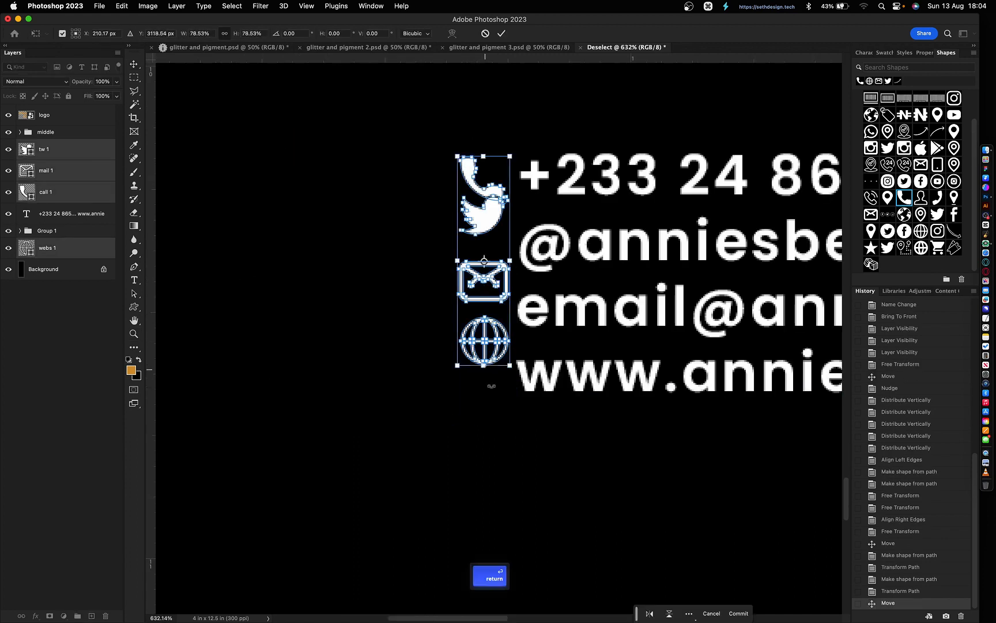
- Set the icons' stroke width to 0 px and stroke colour to none
key(u)
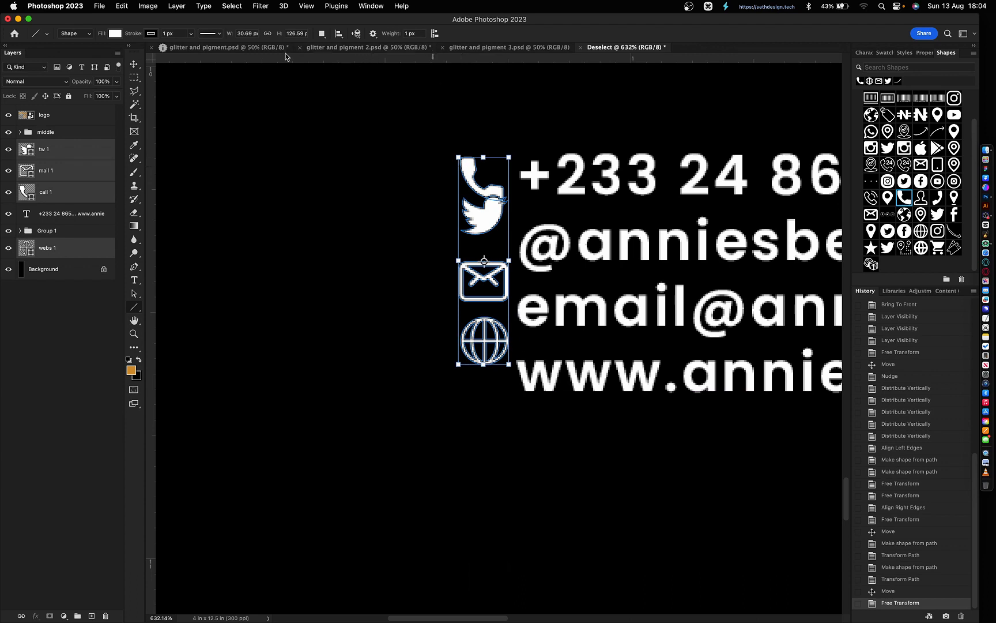
text(0)
key(Return)
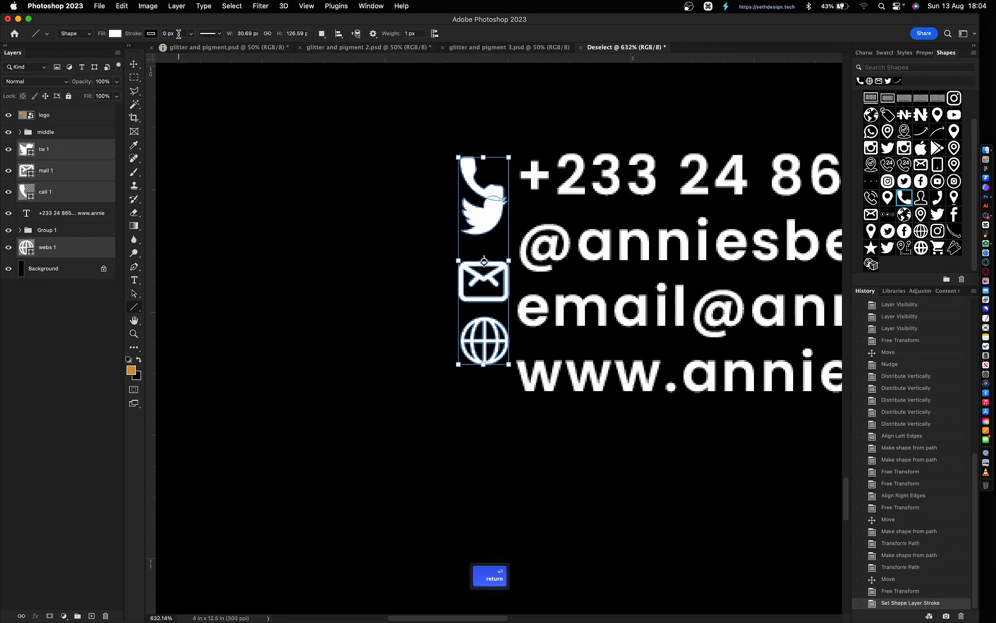
click(151, 33)
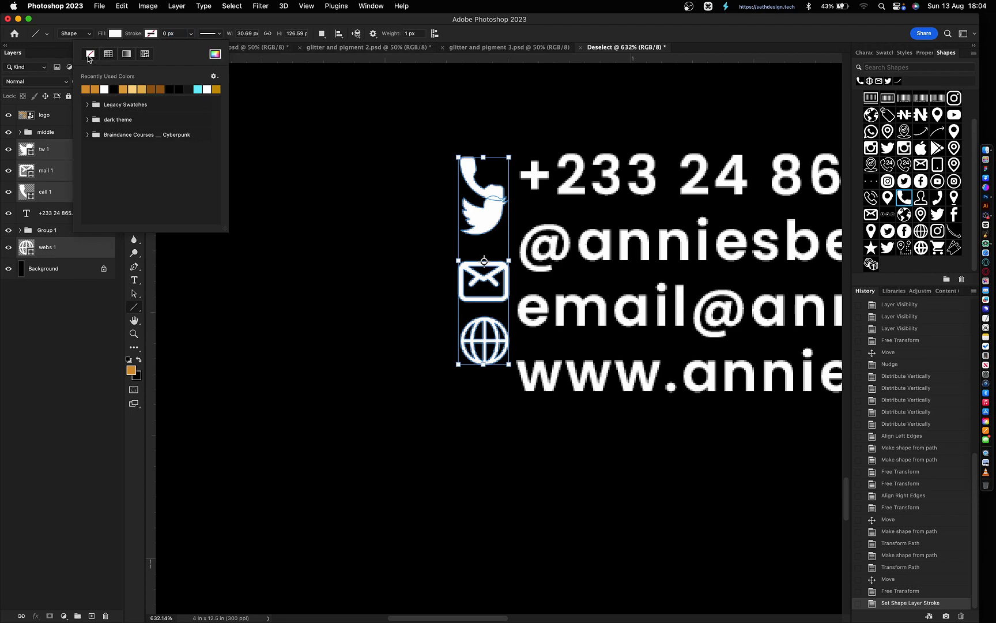
click(89, 56)
key(Return)
- Try splitting the website line into separate text, then undo it
key(v)
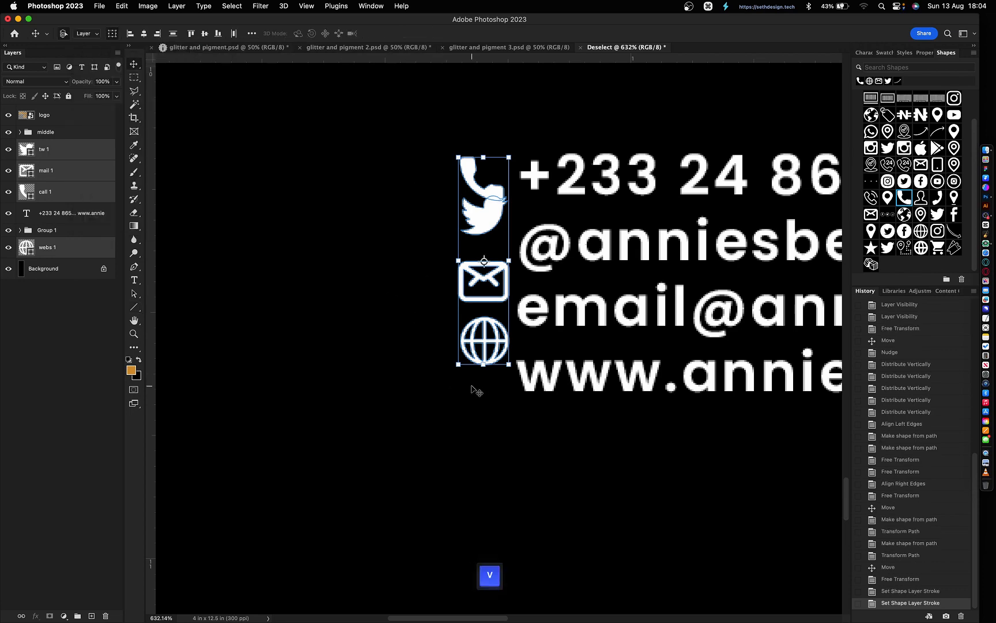
click(496, 405)
double_click(596, 378)
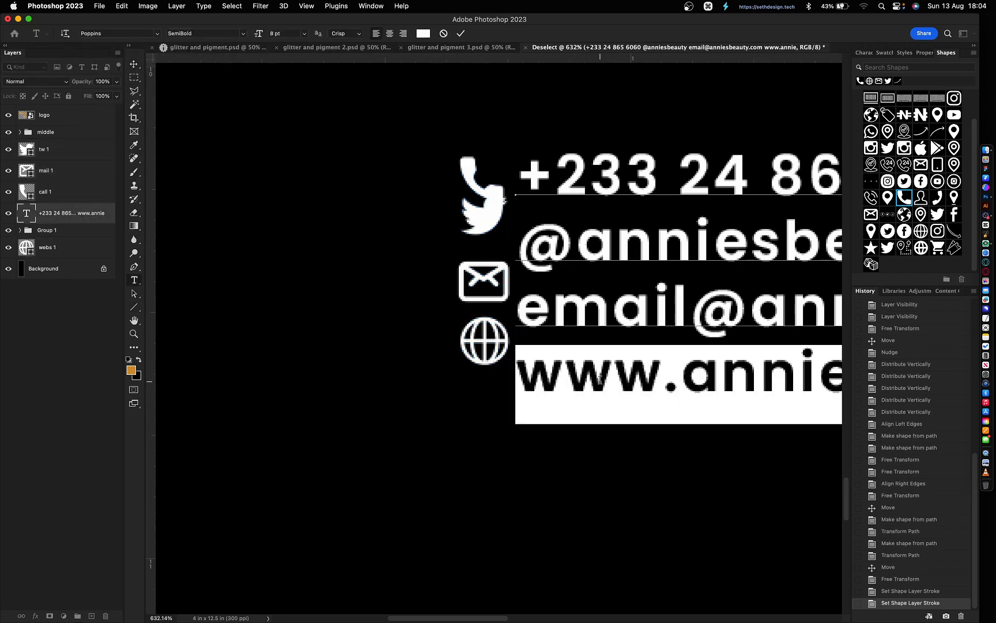
key(super+x)
click(489, 430)
click(488, 429)
key(super+v)
click(432, 401)
key(v)
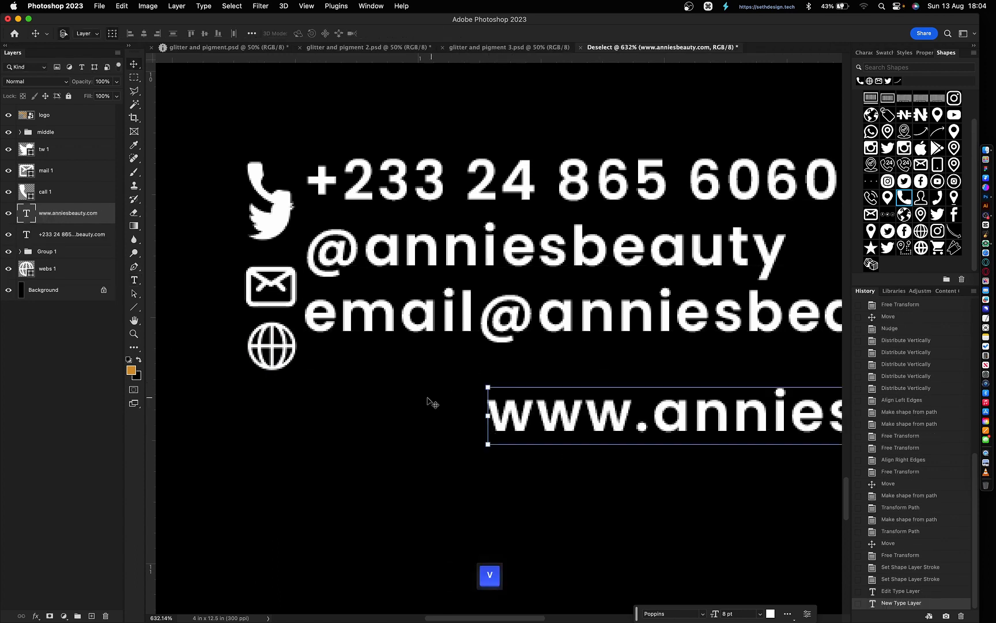
key(super+z)
key(super+z)
click(300, 470)
- Nudge the globe beside the website line and the envelope beside the email line
scroll(301, 470, left, 3)
click(336, 346)
key(shift+Down)
key(shift+Down)
key(Down)
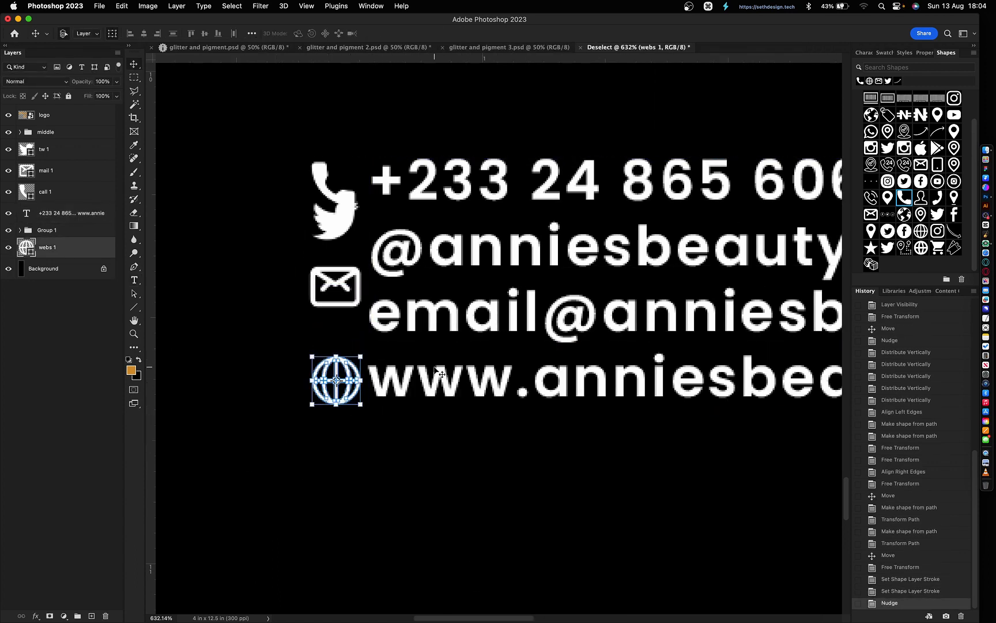
drag(331, 322, 337, 294)
key(shift+Down)
key(shift+Down)
key(Up)
key(Up)
key(Up)
key(Return)
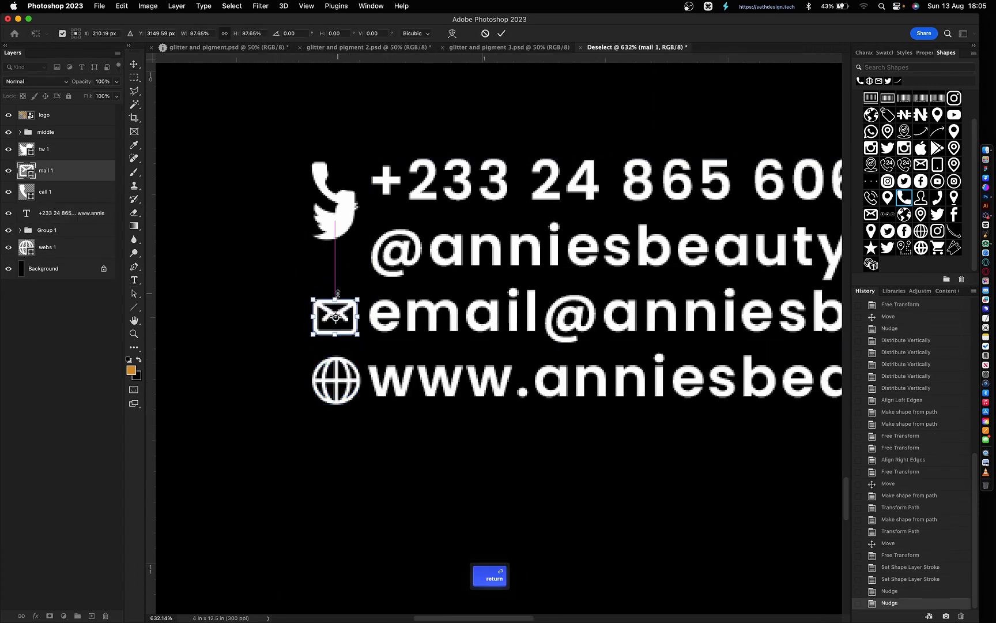
key(Up)
key(Up)
key(Down)
click(361, 425)
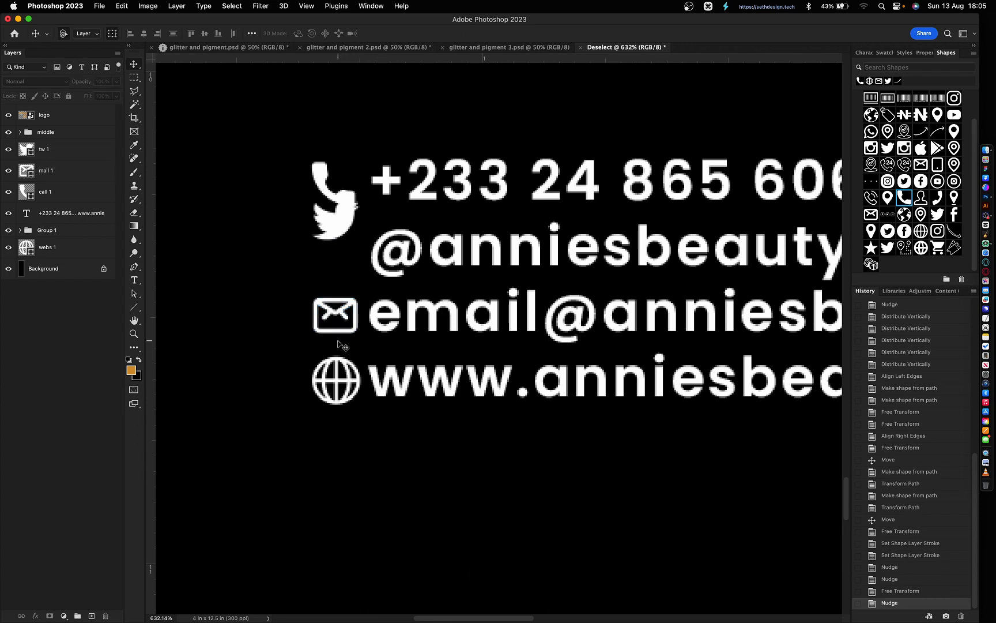
- Set the bird beside the Twitter handle, adjust the phone icon, and zoom out
drag(341, 241, 340, 266)
drag(340, 267, 341, 269)
click(331, 181)
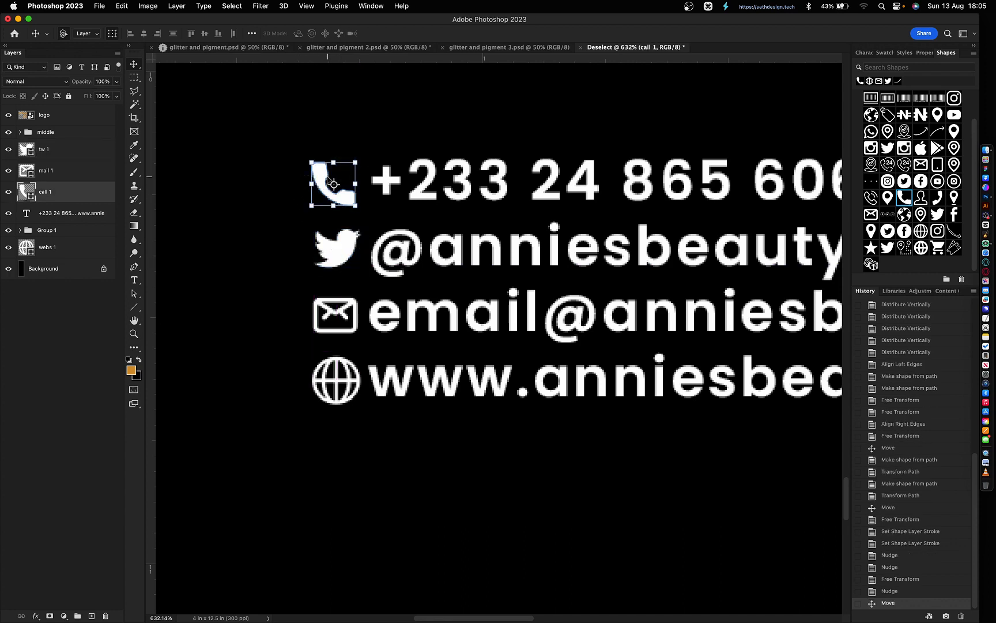
key(Up)
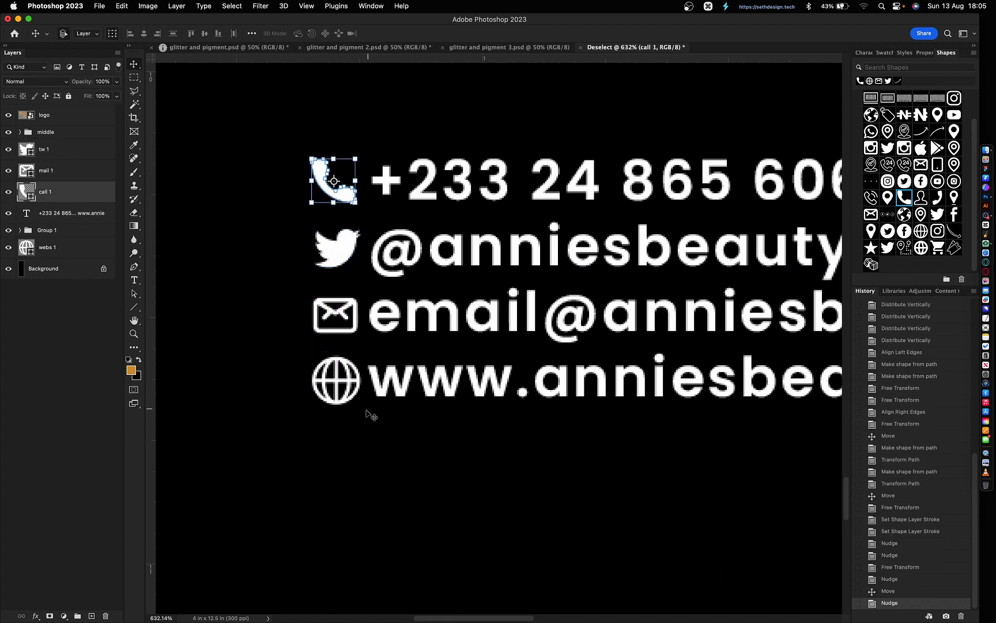
drag(381, 413, 331, 139)
click(228, 308)
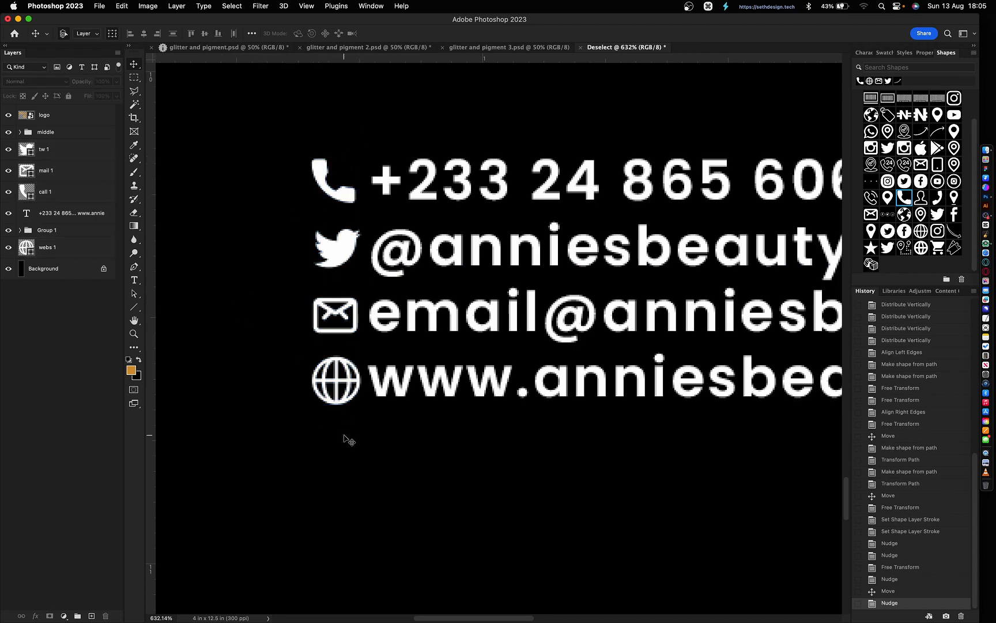
click(316, 190)
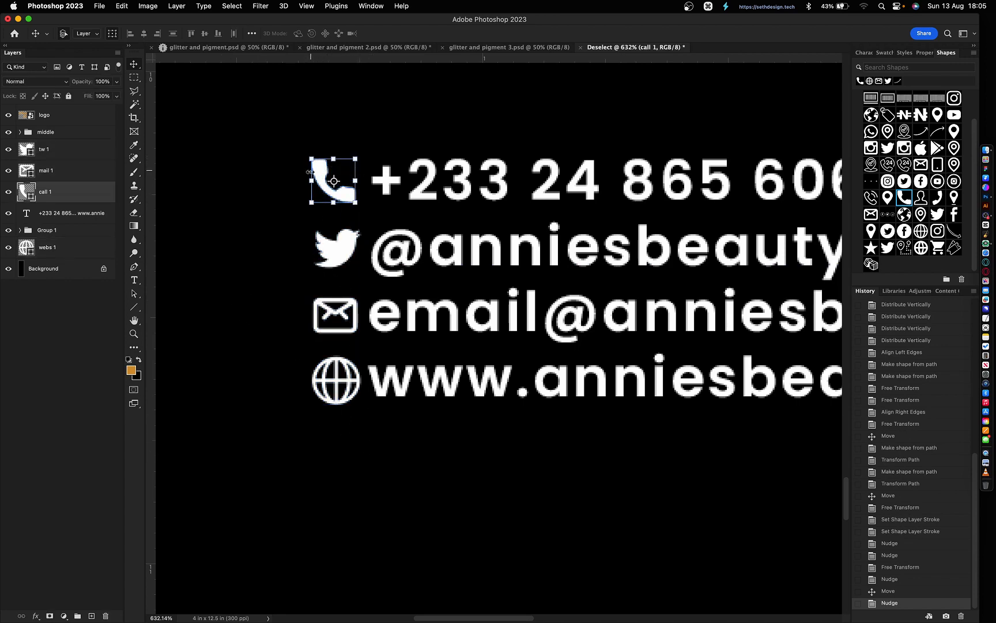
drag(312, 181, 315, 181)
key(Return)
click(400, 492)
key(super+0)
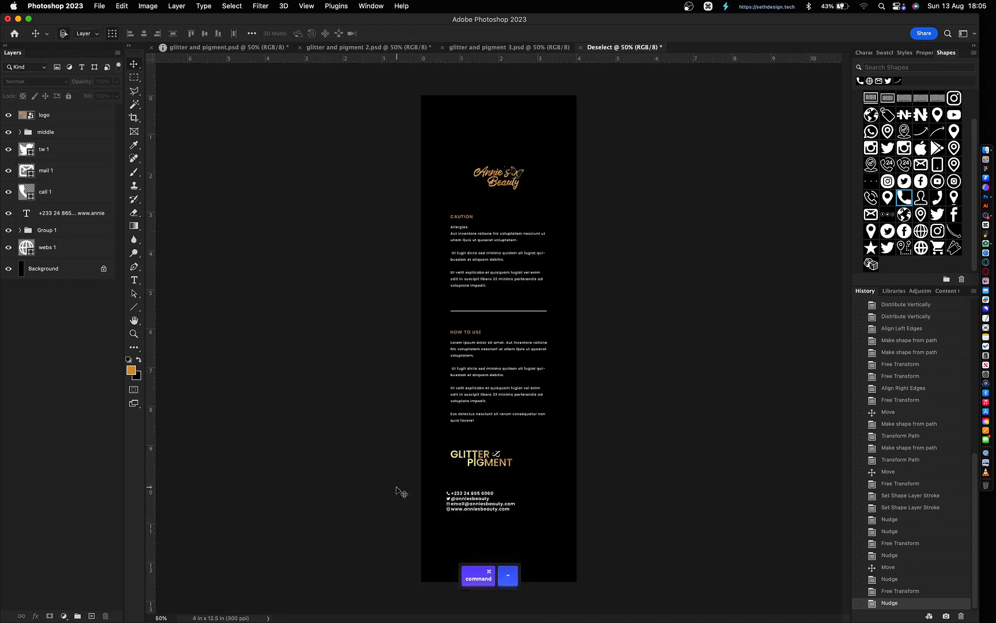
- Nudge the contact text right and left-align the four icons with the paragraph text
scroll(400, 491, down, 6)
key(v)
click(421, 312)
key(shift+Right)
key(shift+Right)
key(shift+Right)
key(shift+Right)
key(shift+Right)
key(shift+Right)
key(shift+Right)
key(shift+Right)
key(shift+Right)
key(shift+Right)
key(shift+Right)
key(shift+Right)
key(shift+Right)
drag(394, 337, 403, 279)
drag(397, 281, 453, 298)
shift+click(415, 136)
click(130, 33)
- Revert a trial Medium weight on the contact text, zoom out, and open Save As
key(t)
click(864, 53)
click(961, 70)
click(909, 128)
key(v)
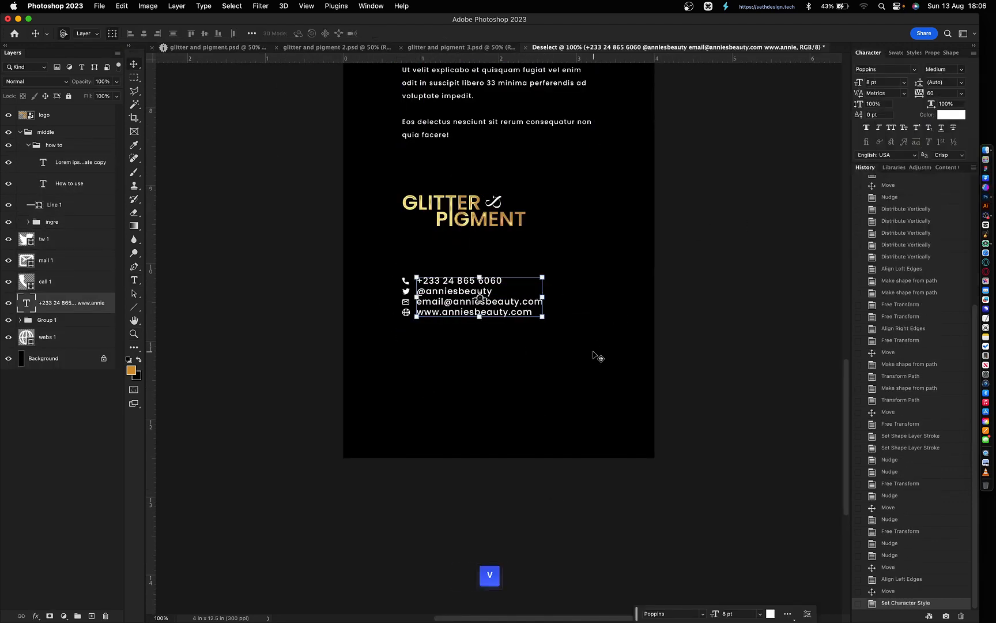
key(super+z)
click(596, 358)
key(super+minus)
key(super+minus)
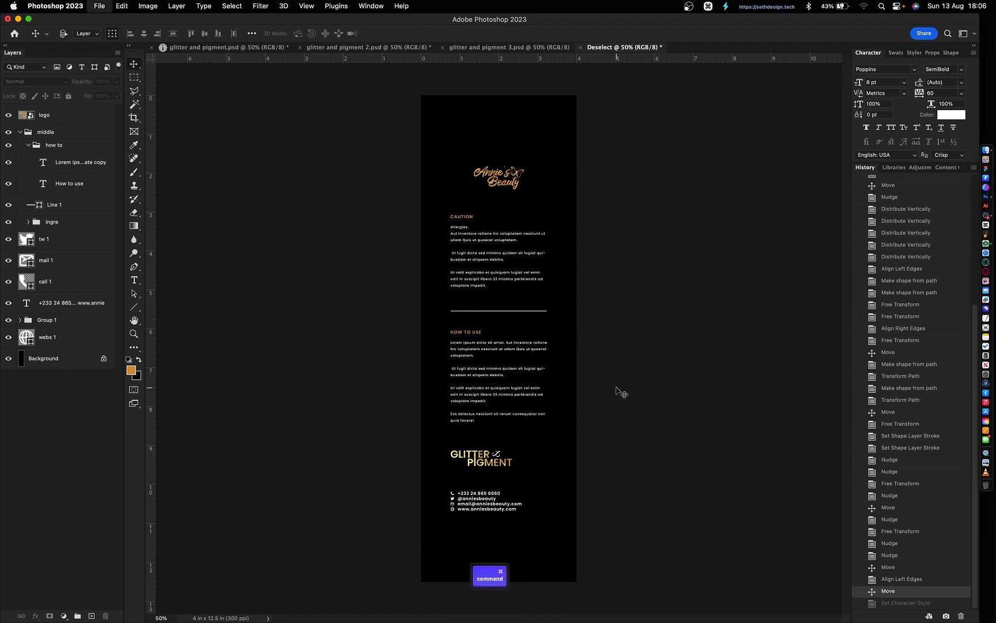
key(super+s)
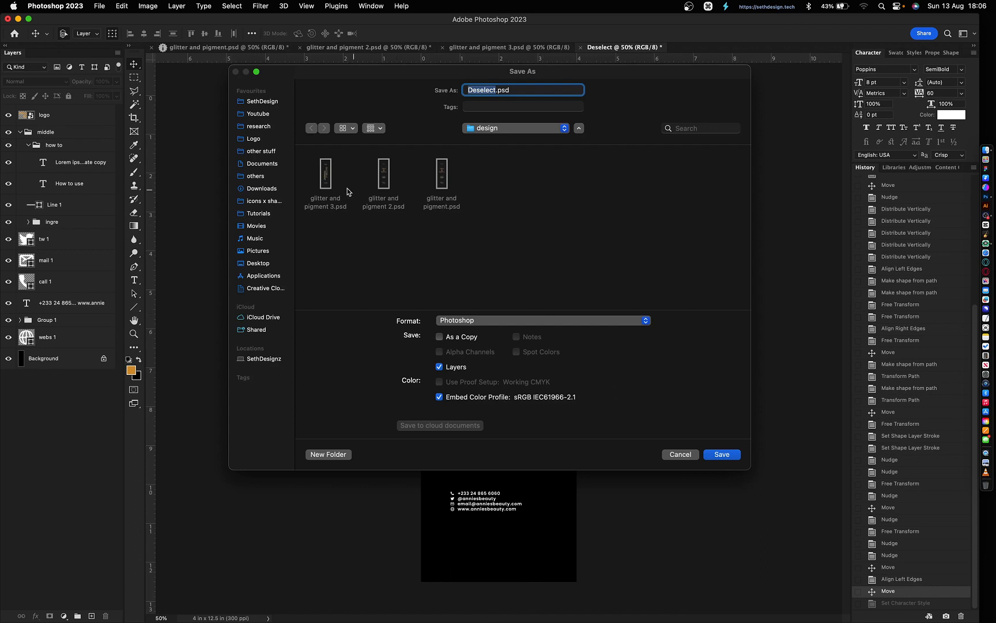
- Save the file as 'glitter and pigment 3 back.psd'
click(325, 180)
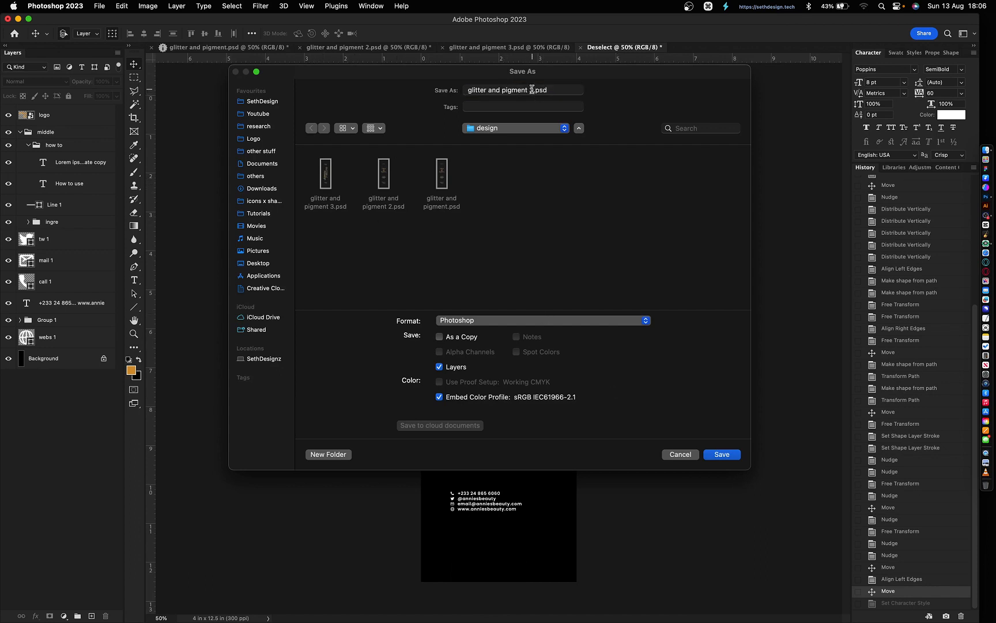
click(532, 90)
key(shift)
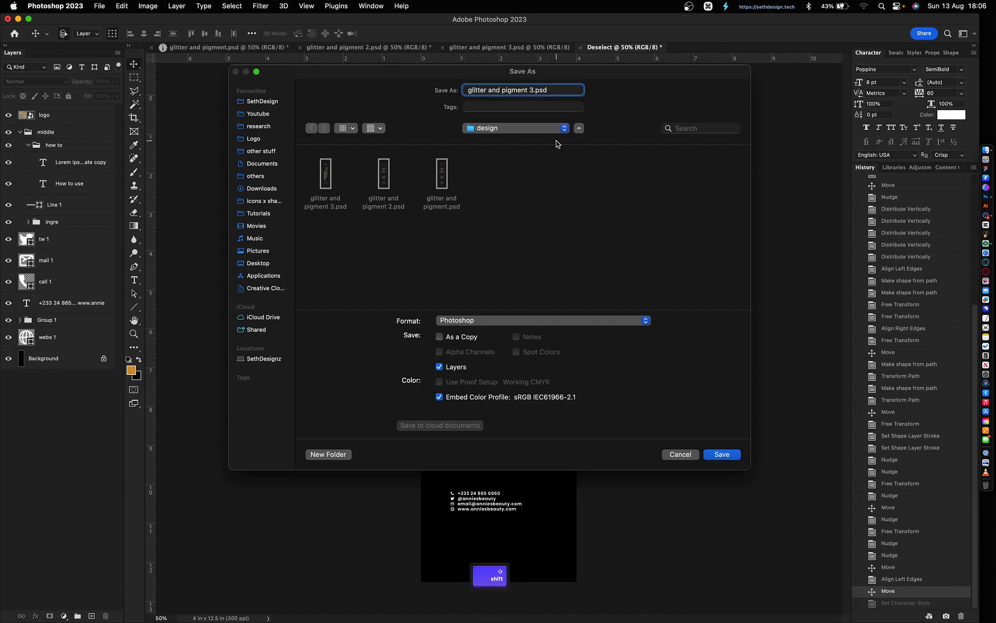
text(back)
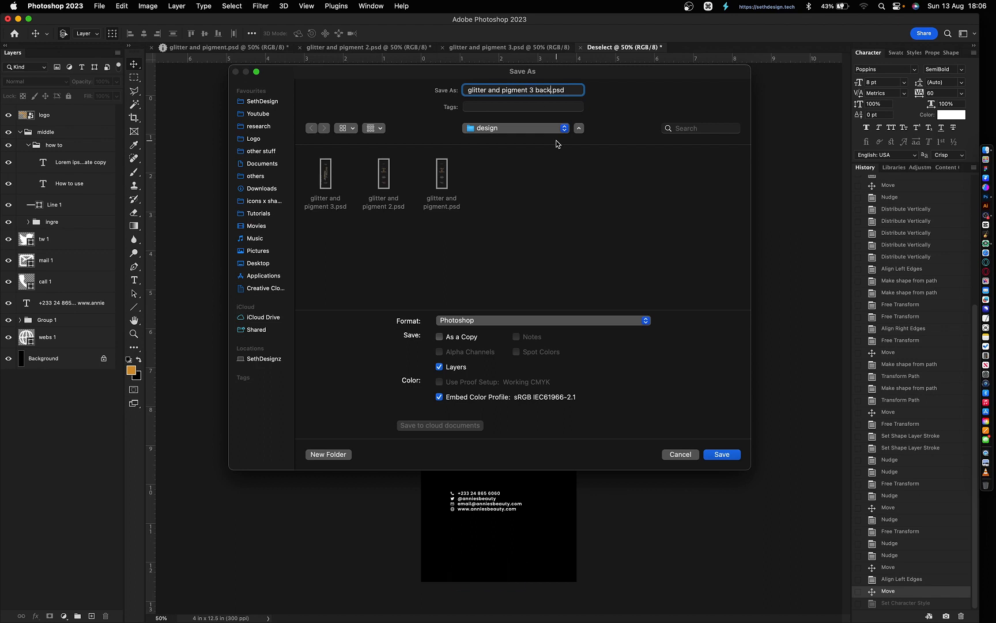
key(Return)
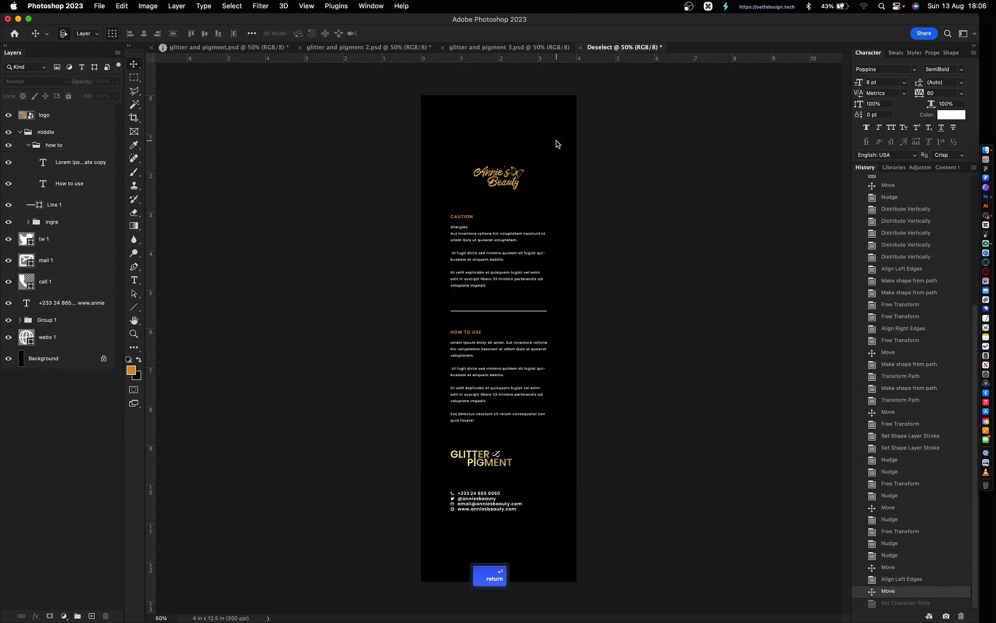
- Duplicate the current state into a new document and copy the glitter and pigment 2 logo group
click(929, 616)
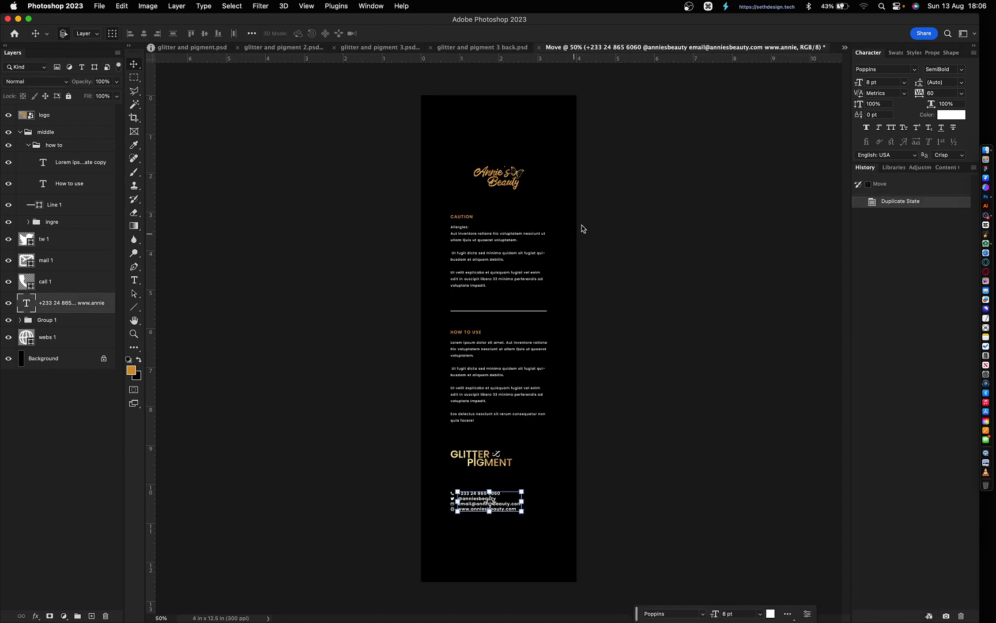
click(359, 51)
click(323, 49)
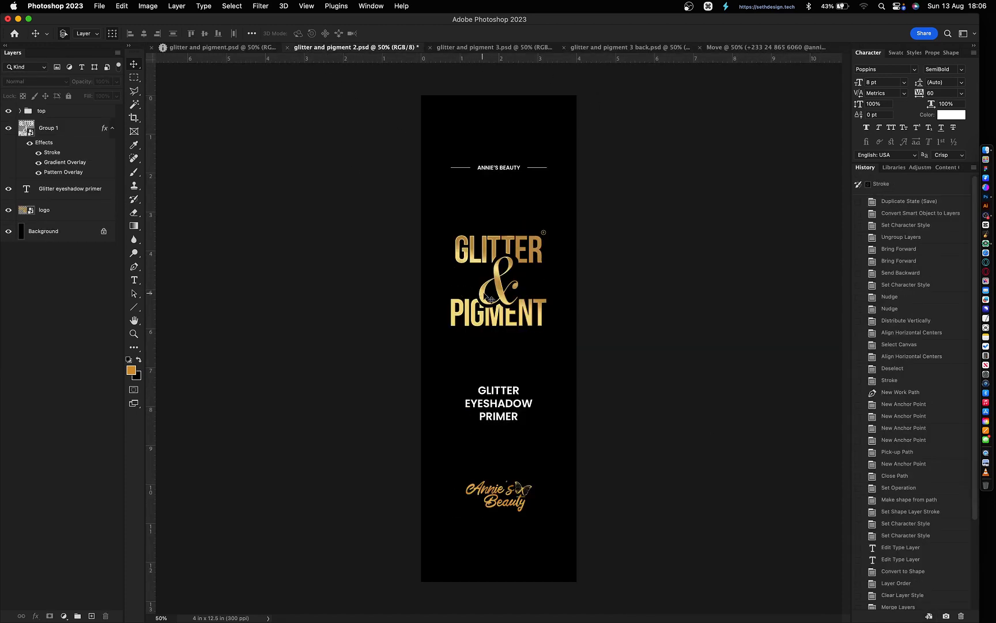
click(70, 137)
key(super+c)
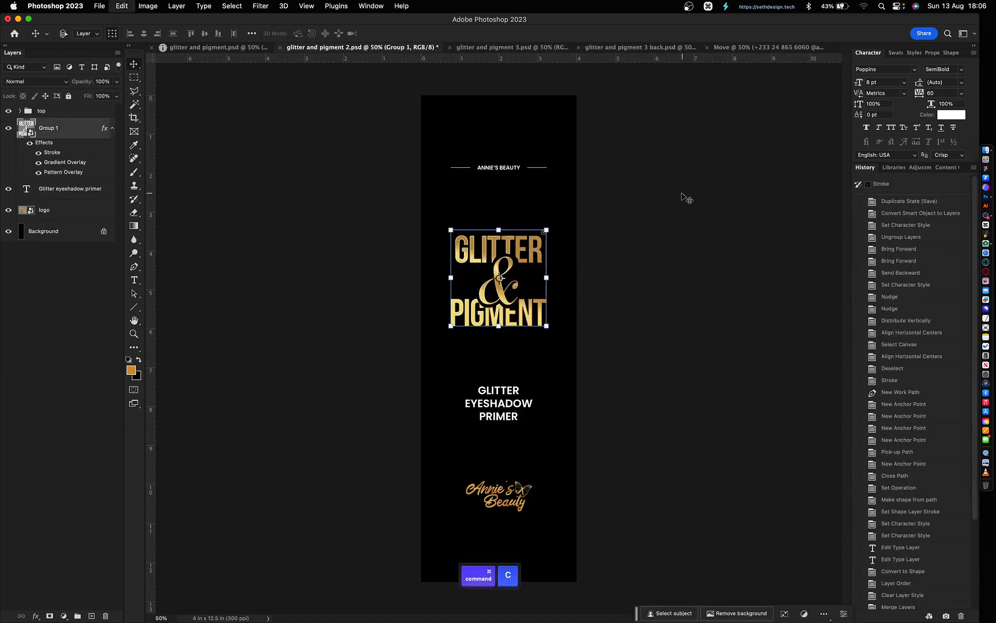
- Paste the GLITTER & PIGMENT logo into the back label, then scale it down and position it
click(750, 48)
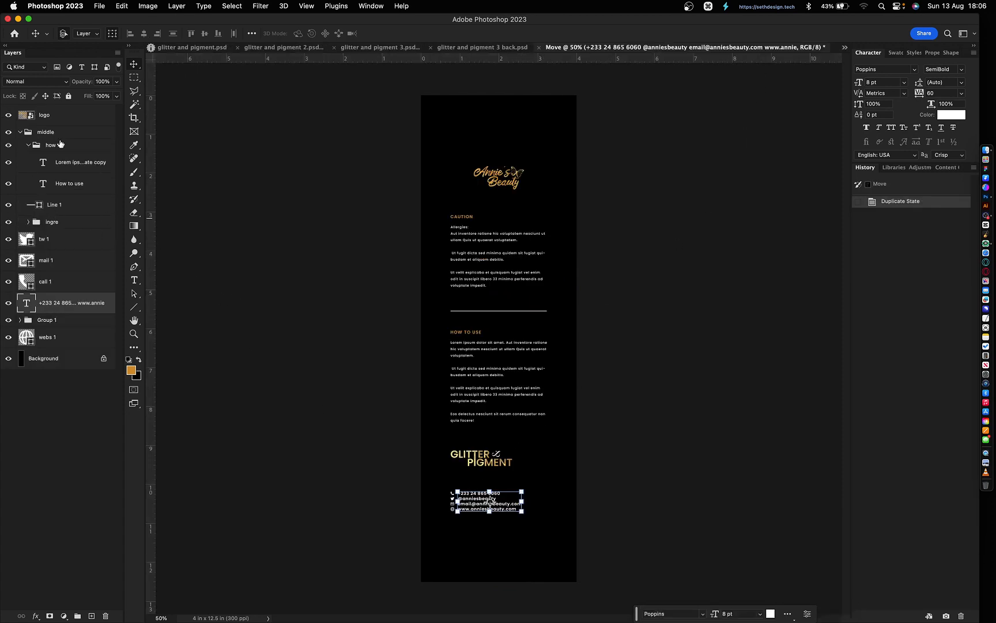
click(72, 320)
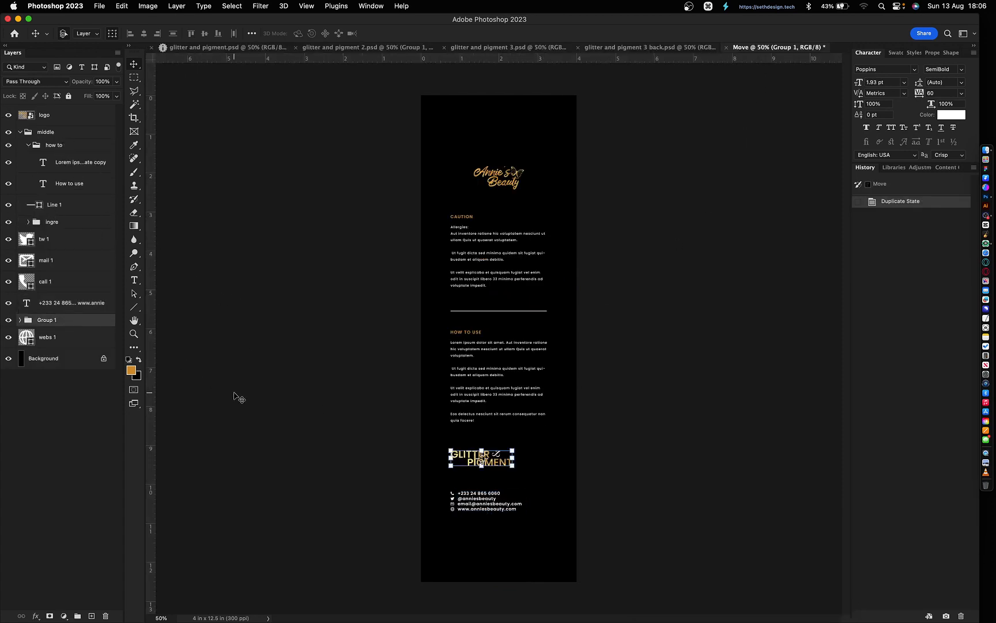
key(super+v)
drag(602, 418, 615, 494)
key(super+t)
drag(547, 368, 500, 447)
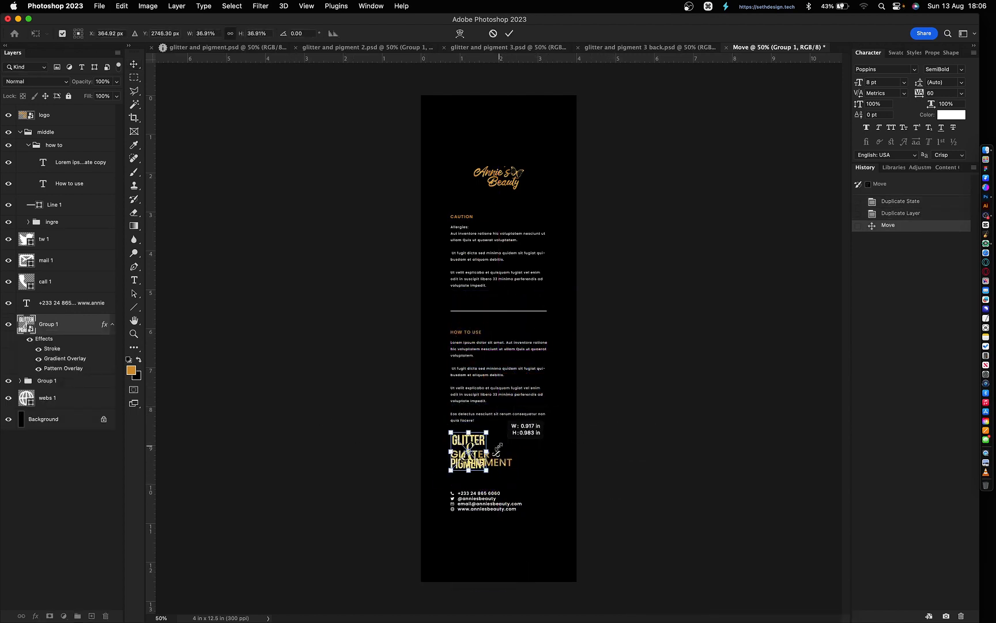
key(Return)
key(shift+Down)
key(shift+Down)
key(shift+Down)
key(shift+Down)
key(shift+Down)
key(shift+Down)
- Delete the old logo and left-align the new logo with the contact text
click(52, 380)
key(BackSpace)
click(437, 475)
drag(437, 473, 510, 414)
click(130, 33)
click(466, 459)
key(Left)
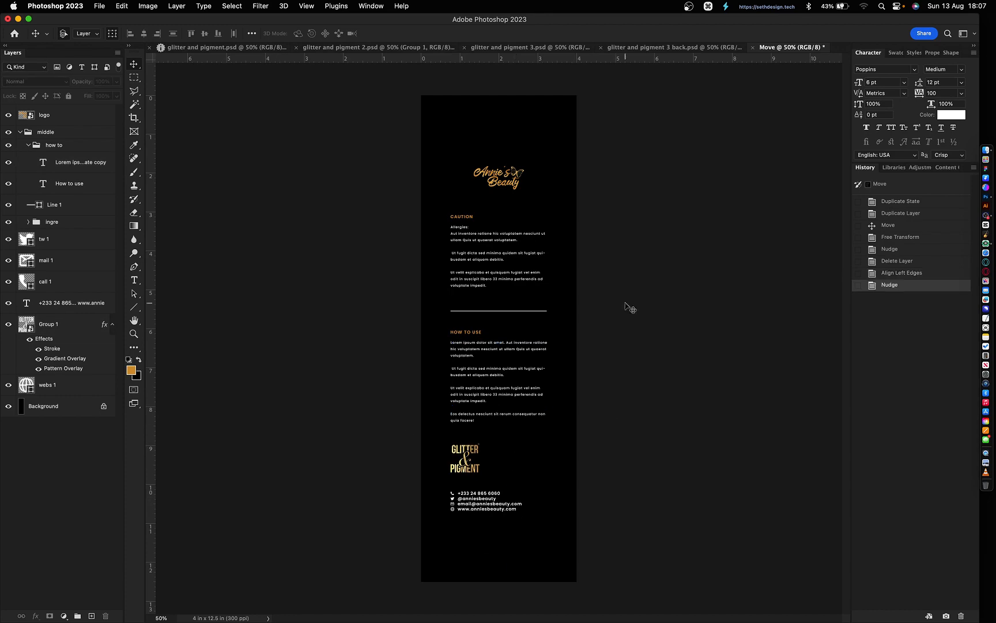
key(super+s)
- Save the back label as 'glitter and pigment 2 back'
click(441, 179)
click(534, 90)
key(shift+Left)
text(2 back)
key(Return)
click(929, 616)
- Copy the first label's g&p logo into the back label, then align and scale it
click(217, 48)
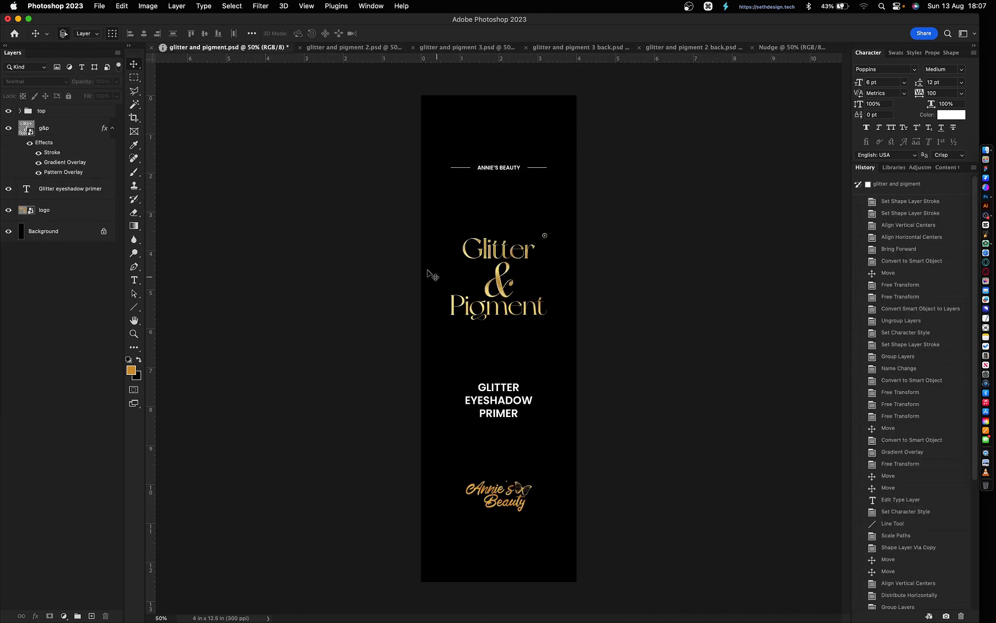
key(super+c)
key(super+v)
click(218, 33)
click(130, 33)
click(499, 434)
drag(547, 385, 481, 444)
key(Return)
- Delete the old logo group and set the g&p logo's stroke position to Center
click(49, 385)
key(BackSpace)
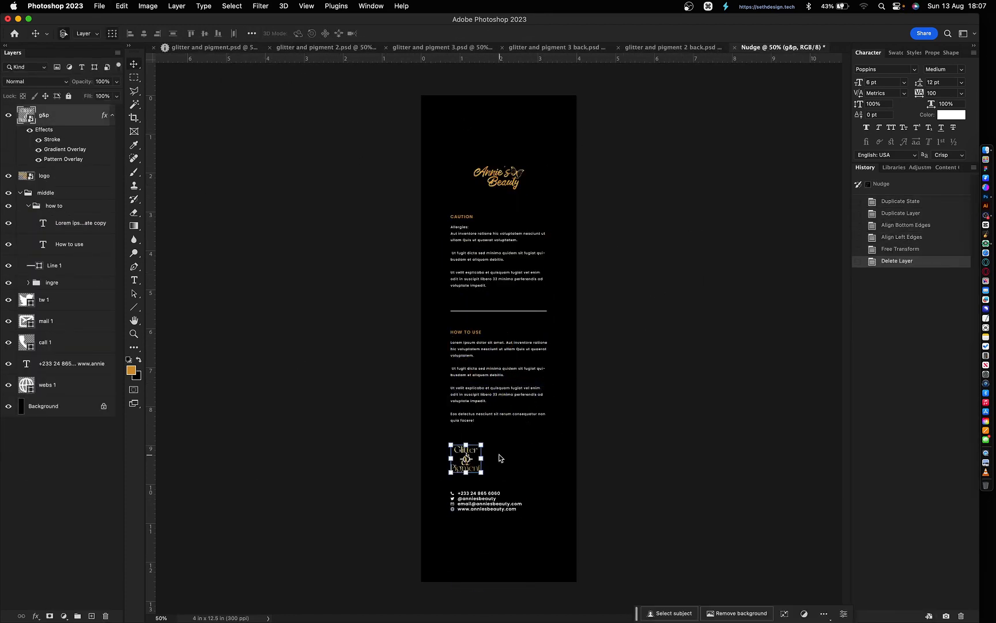
double_click(52, 140)
click(188, 83)
click(187, 91)
key(Return)
- Check the logo up close, then save the file as 'glitter and pigment back'
key(super+equal)
key(super+equal)
key(super+equal)
scroll(621, 457, down, 5)
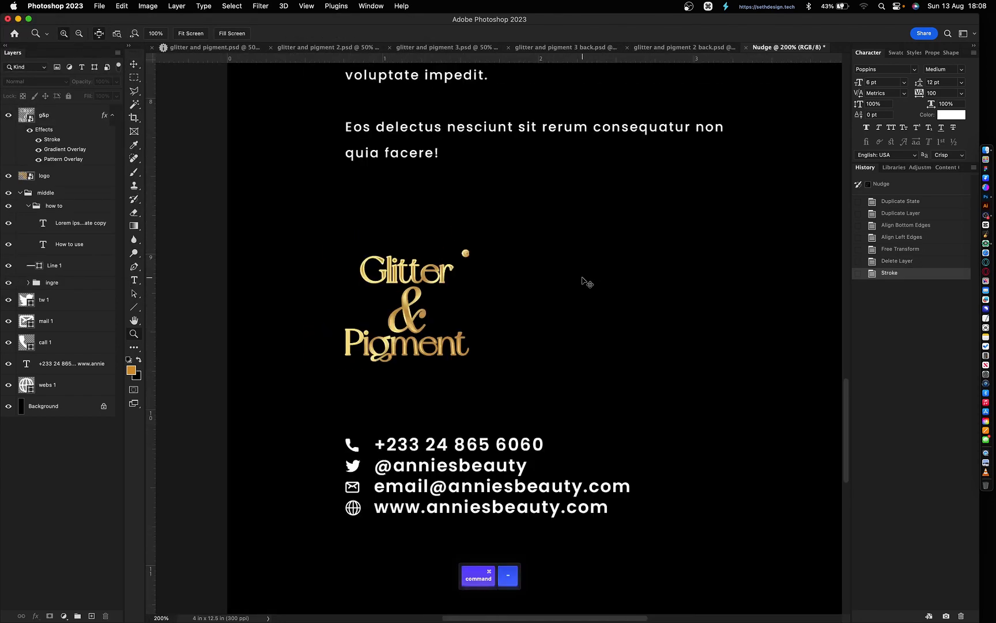
key(super+minus)
key(super+minus)
key(super+minus)
key(super+s)
click(562, 186)
click(528, 91)
text(back)
key(Return)
- Space the top heading layers evenly on the glitter and pigment label and save it
key(super+grave)
key(super+grave)
key(super+grave)
key(super+grave)
key(super+grave)
key(super+grave)
key(super+grave)
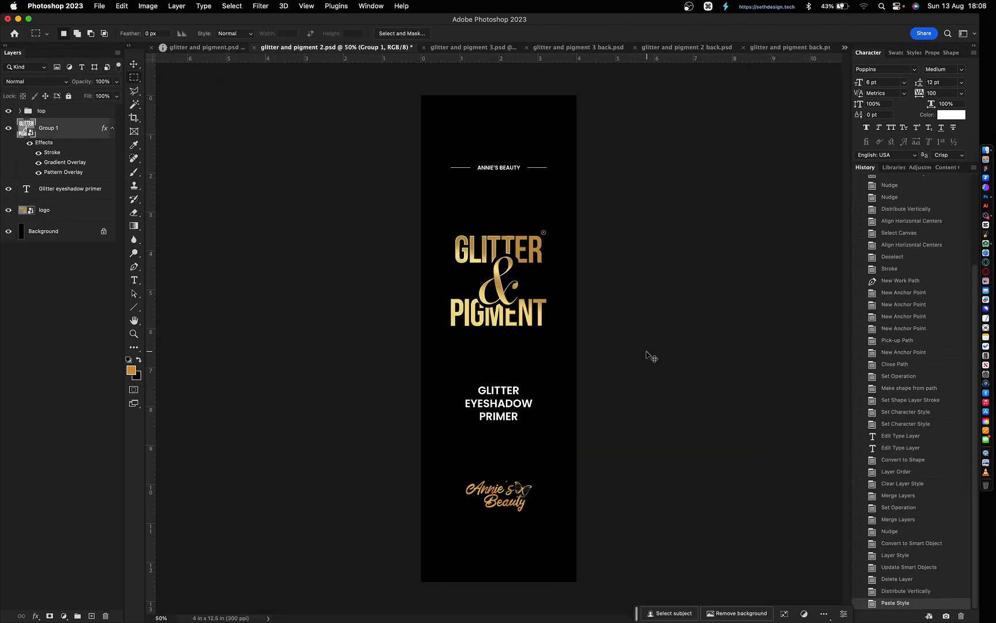
drag(554, 432, 468, 162)
super+click(62, 128)
super+click(54, 149)
click(173, 34)
click(652, 363)
key(super+s)
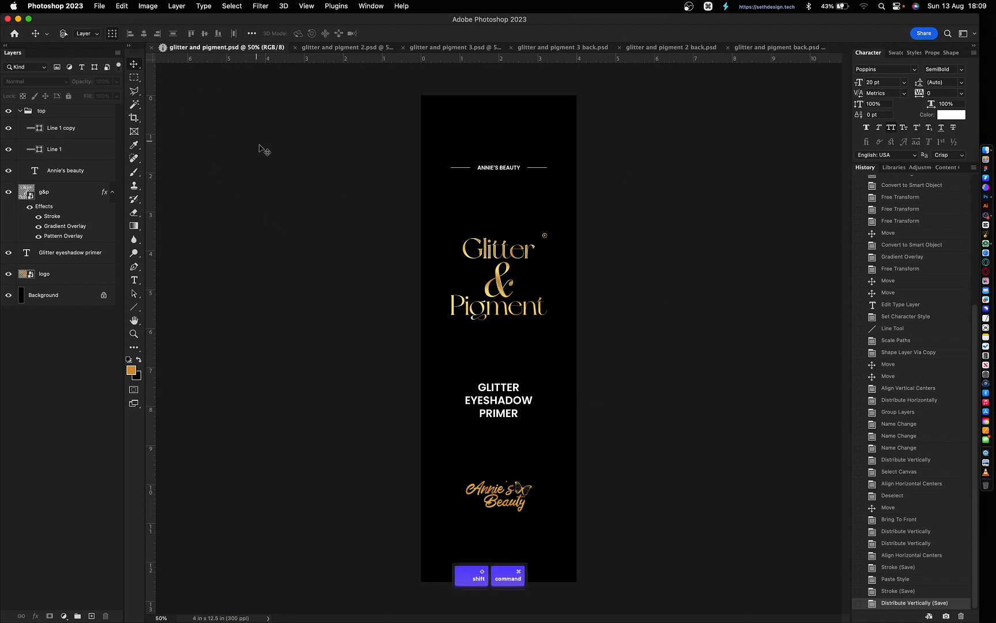
key(super+shift+s)
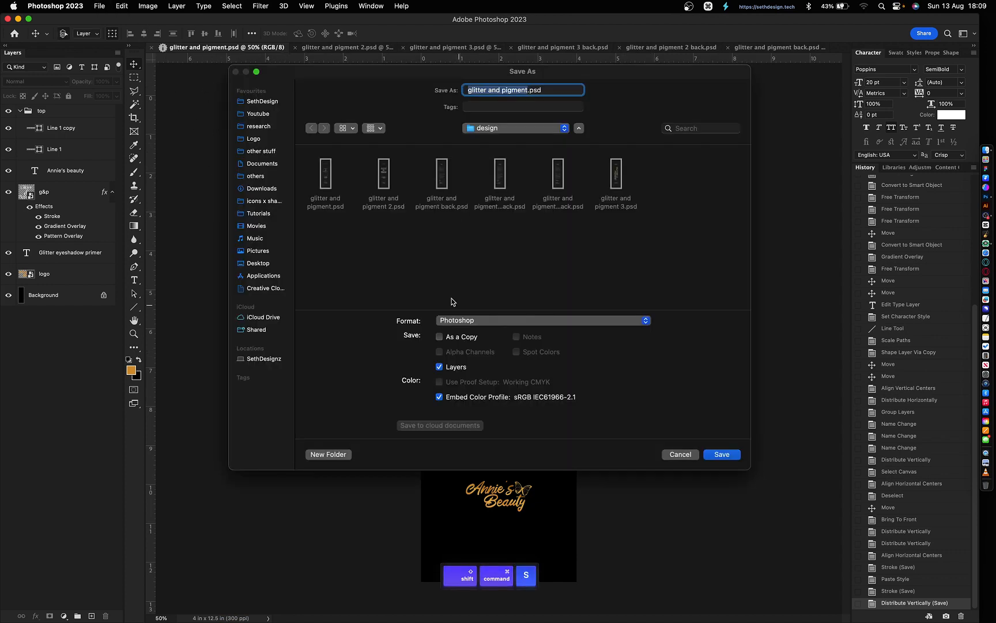
- Save a JPEG copy of the glitter and pigment front label
click(493, 321)
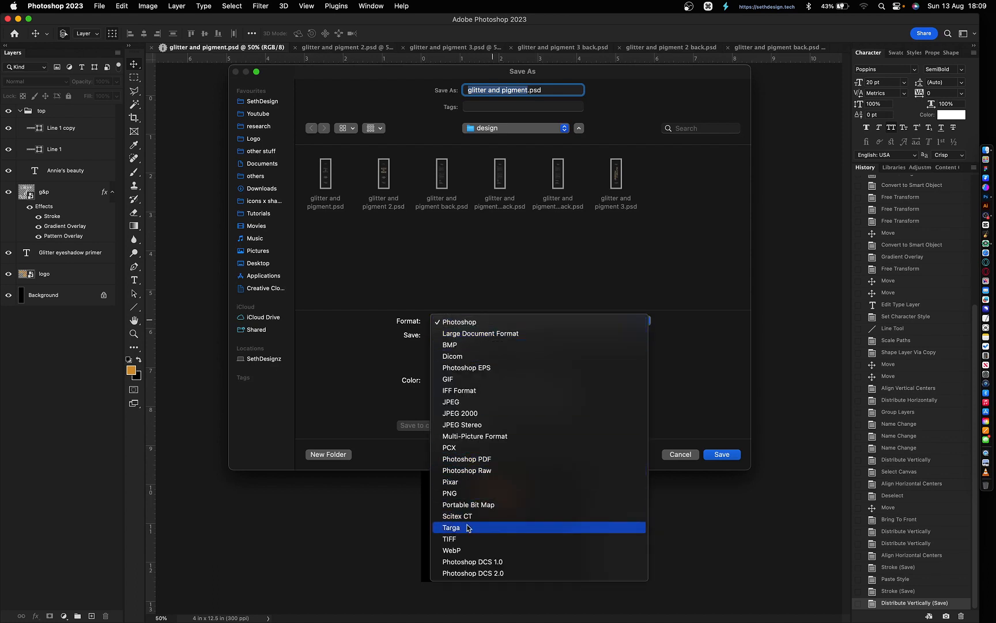
click(484, 402)
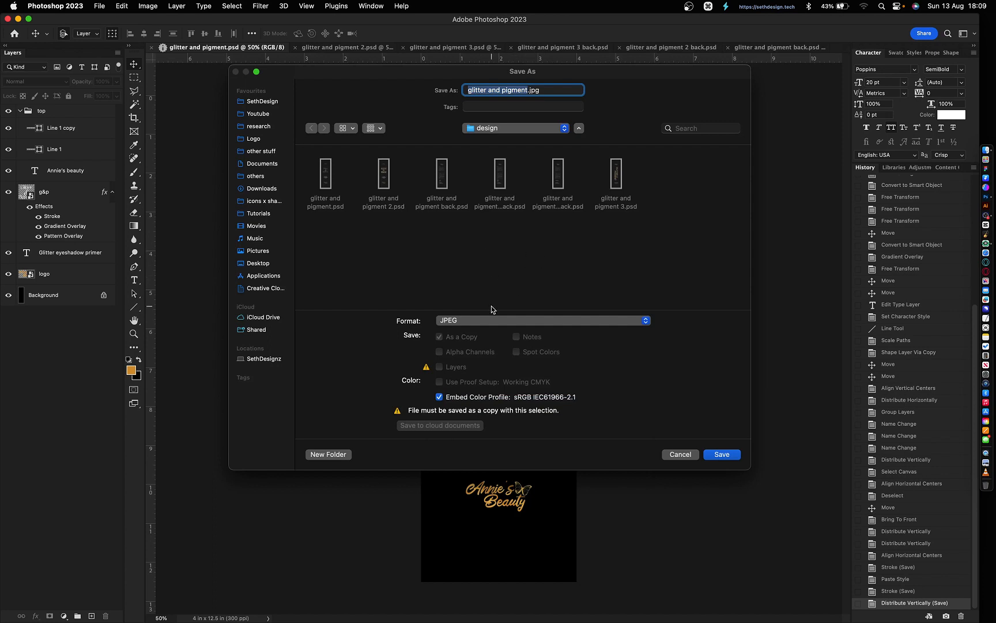
key(Return)
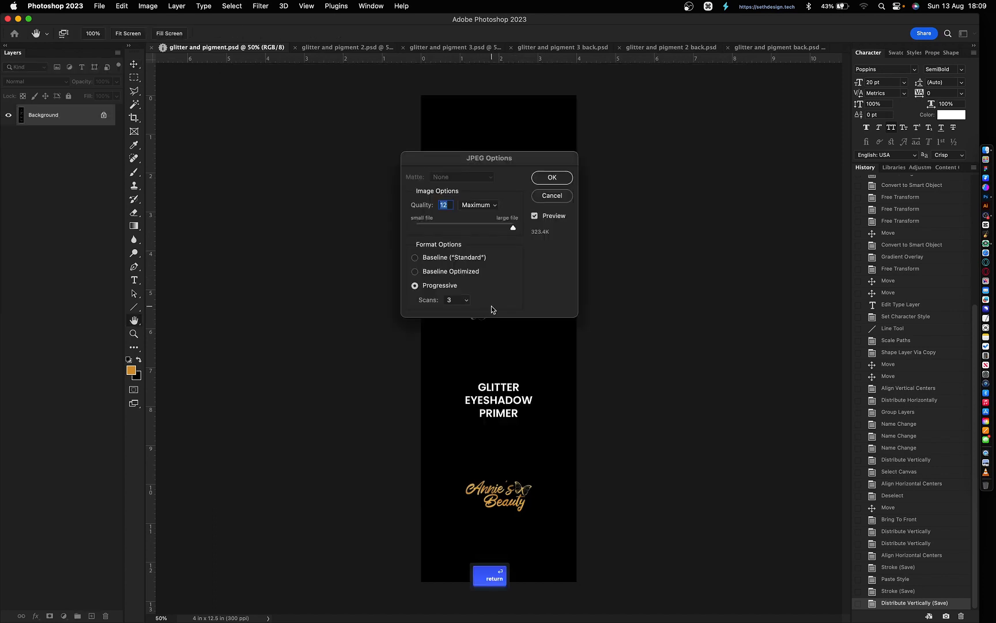
key(Return)
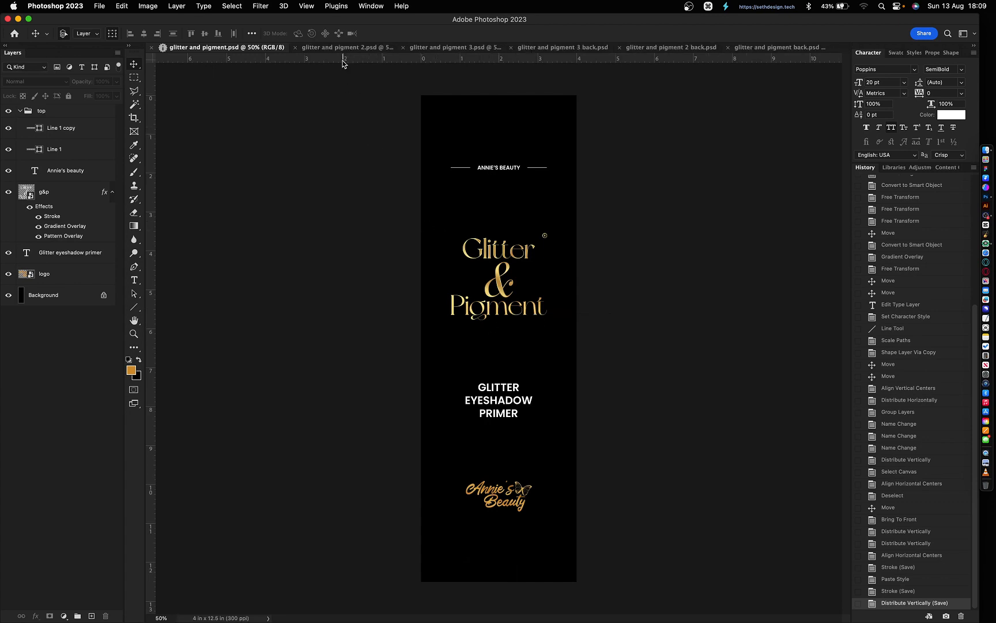
key(super)
key(super+shift+s)
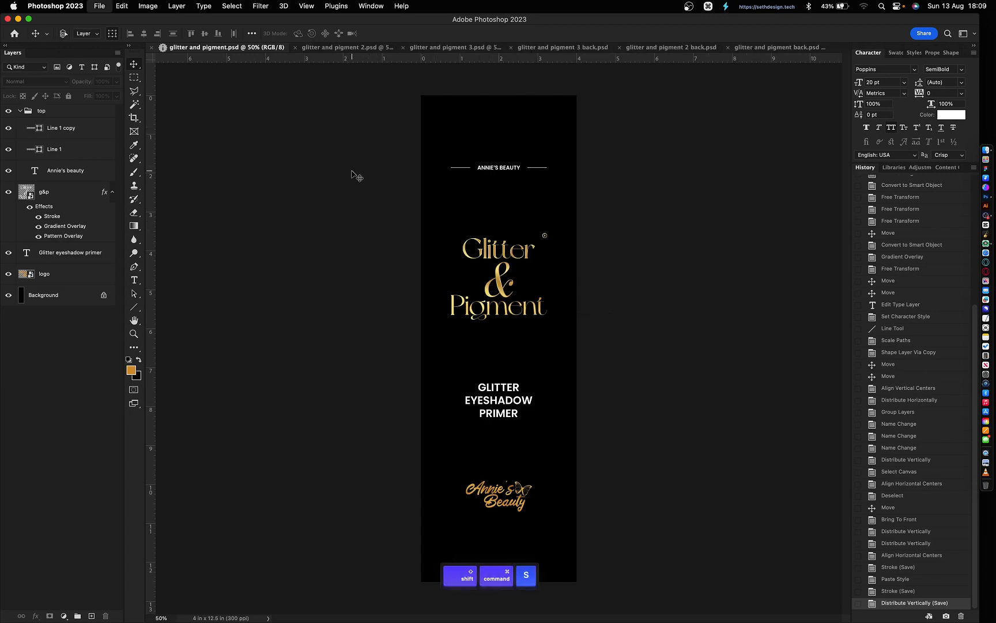
key(Escape)
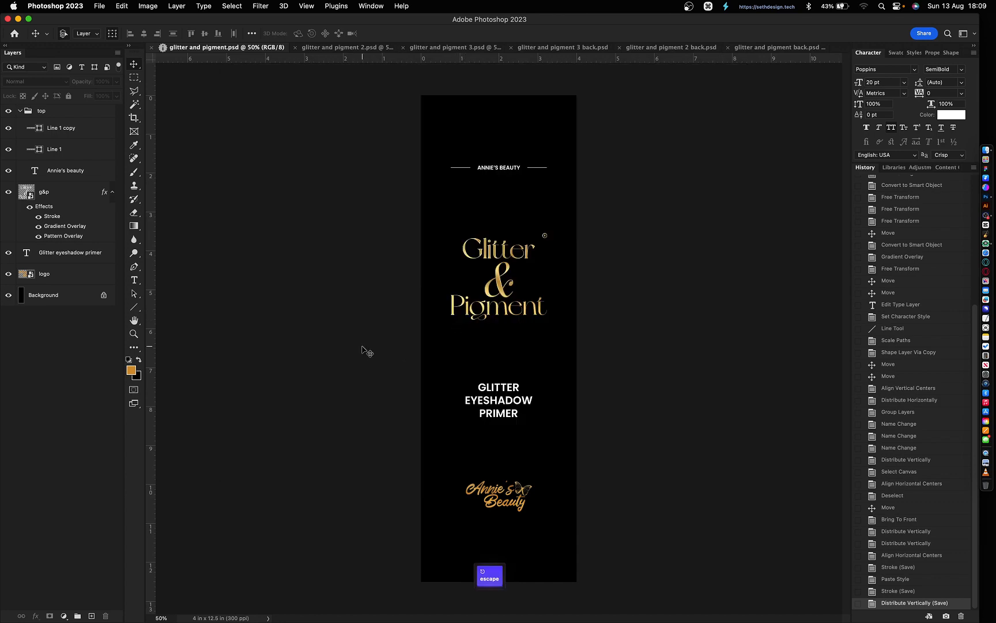
- Delete the black Background, save a transparent glitter and pigment.png, then undo to restore it
click(54, 294)
key(Delete)
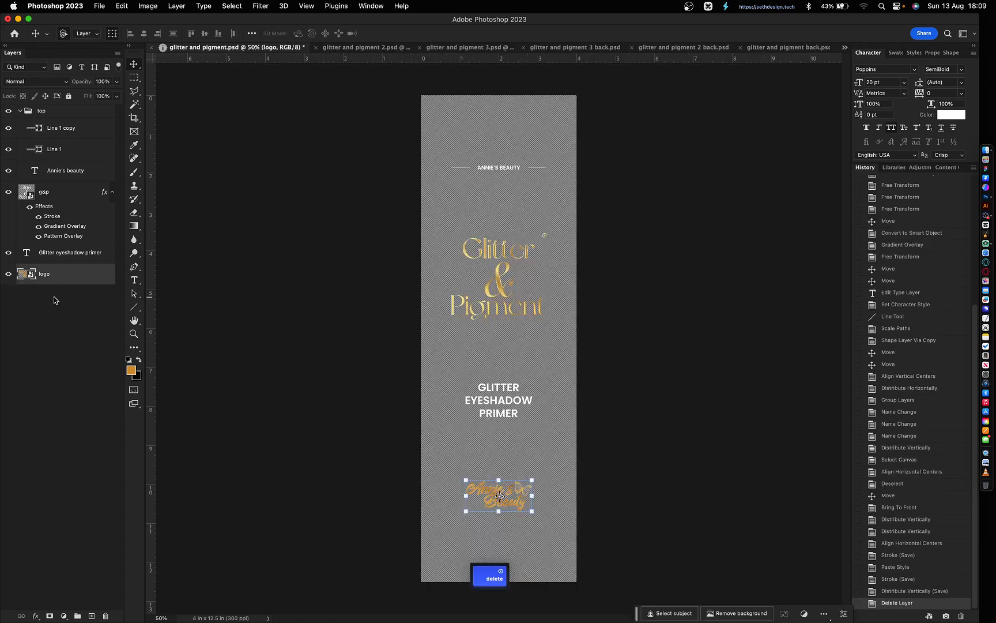
click(312, 374)
key(super+shift+s)
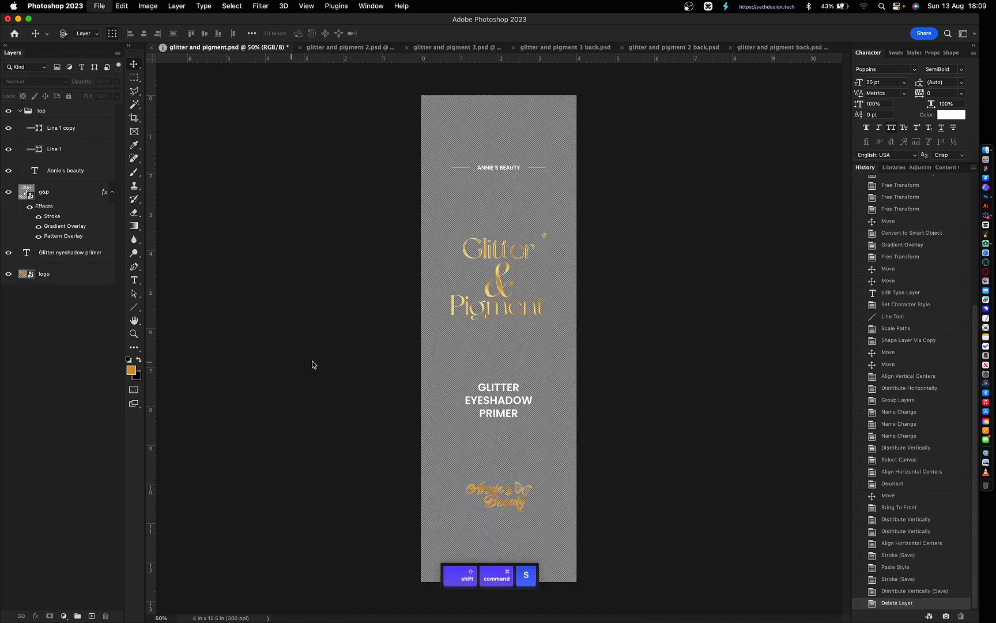
click(455, 322)
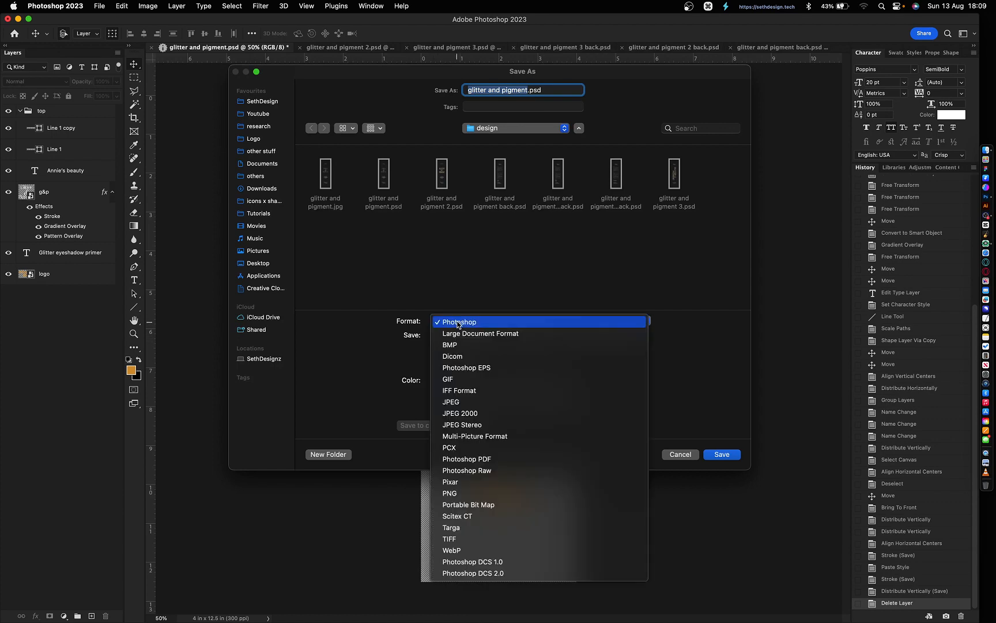
click(458, 490)
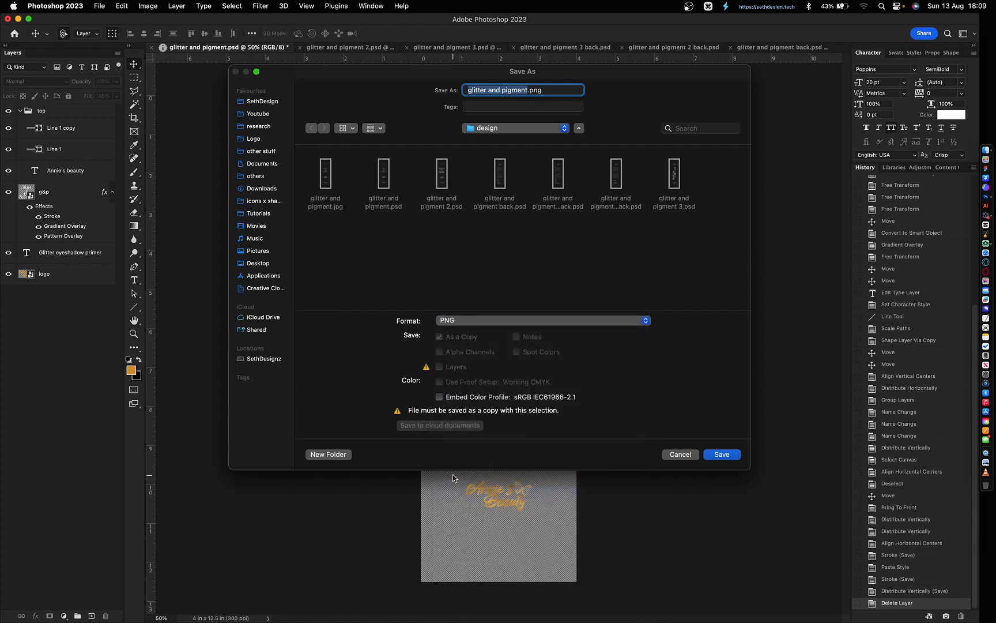
key(Return)
key(Return)
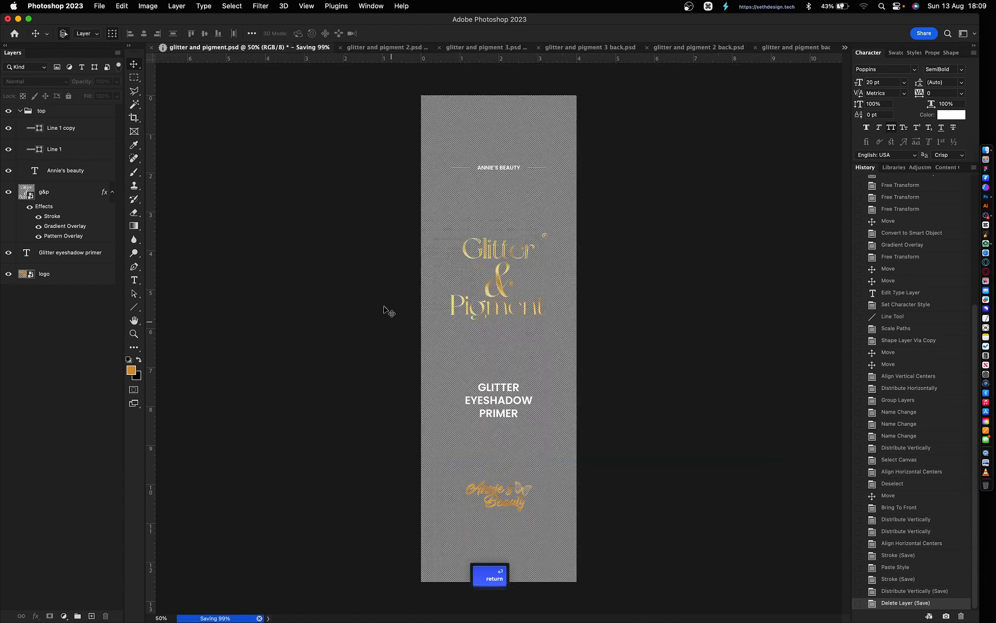
key(super+z)
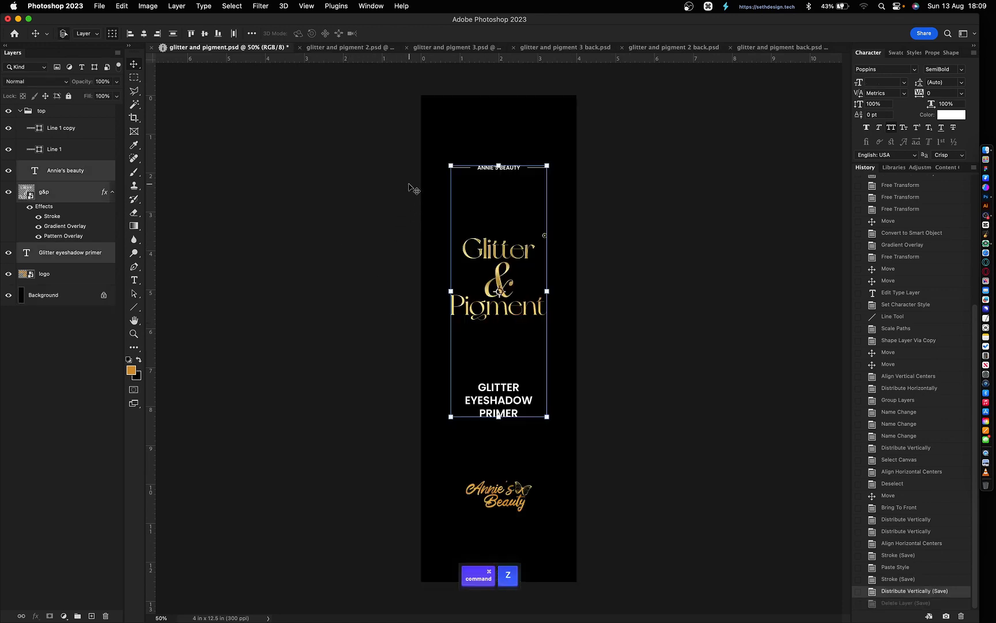
click(339, 49)
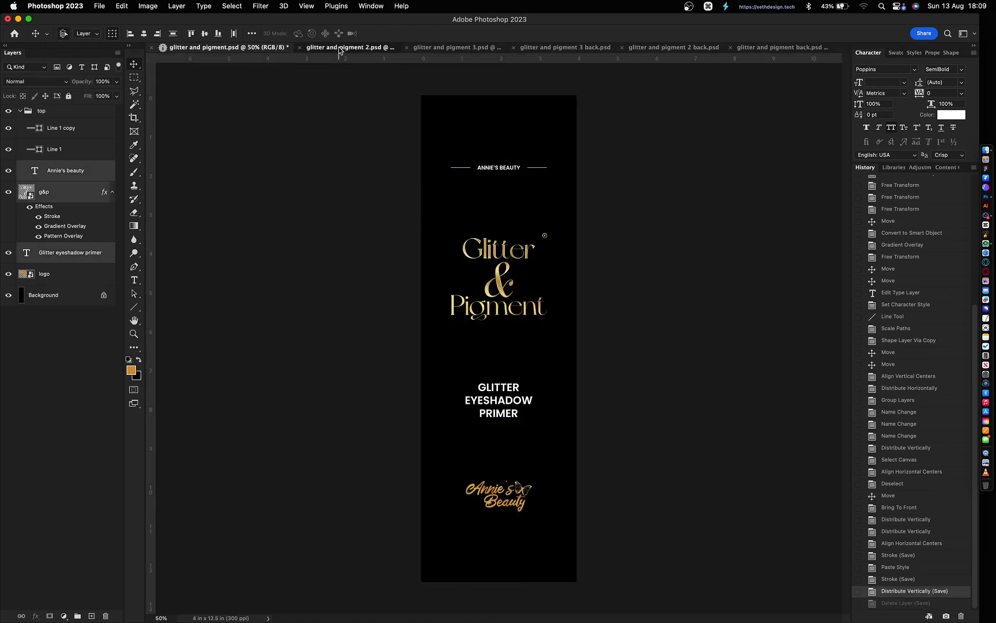
- Save the glitter and pigment 2 label as a JPEG copy
click(346, 284)
key(shift+super+s)
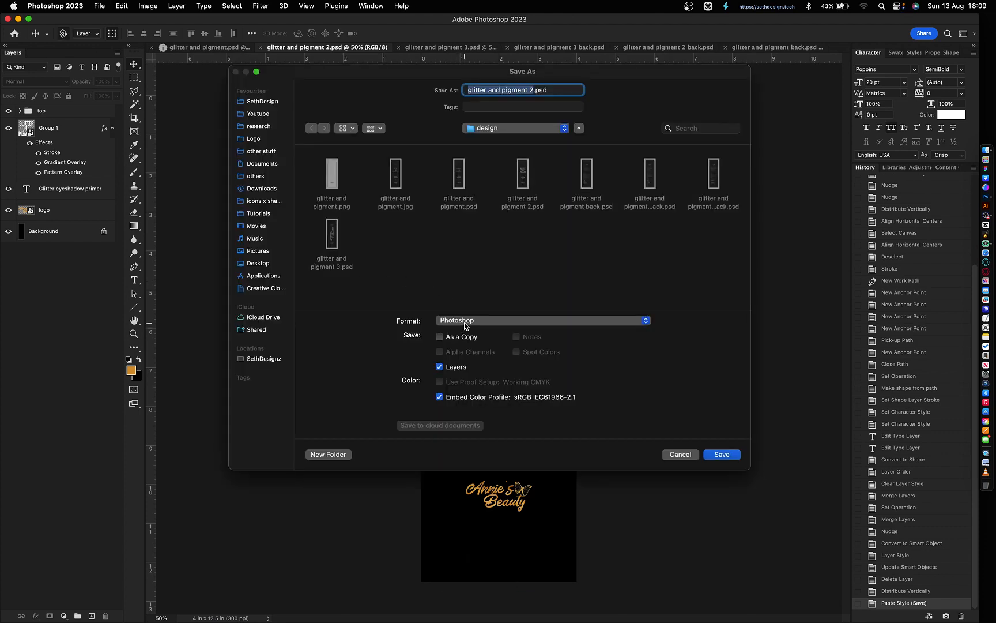
click(464, 321)
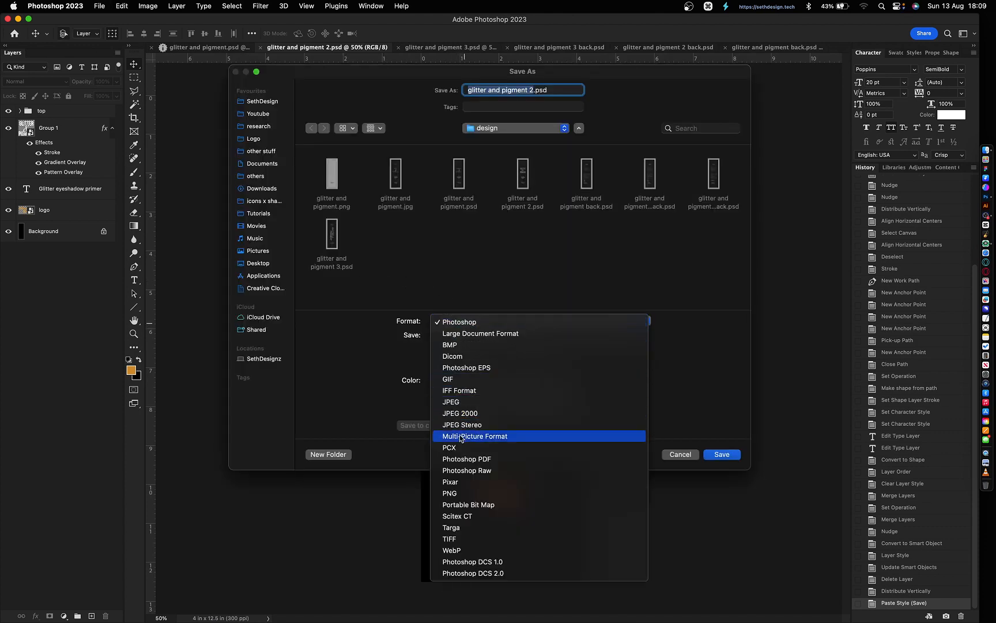
click(462, 405)
key(Return)
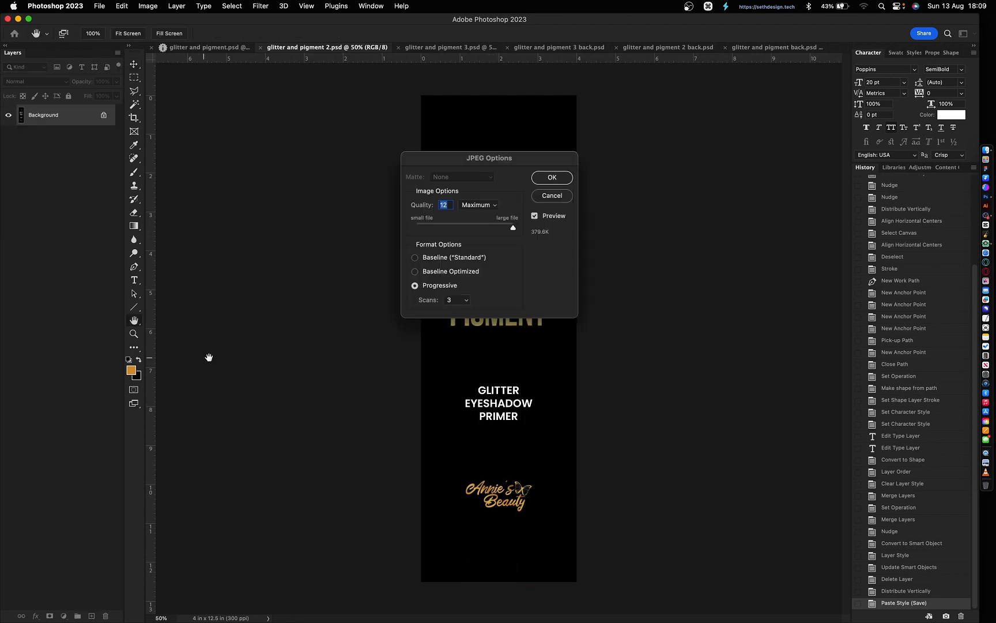
key(Return)
- Delete its black Background layer and save a transparent PNG copy
click(55, 236)
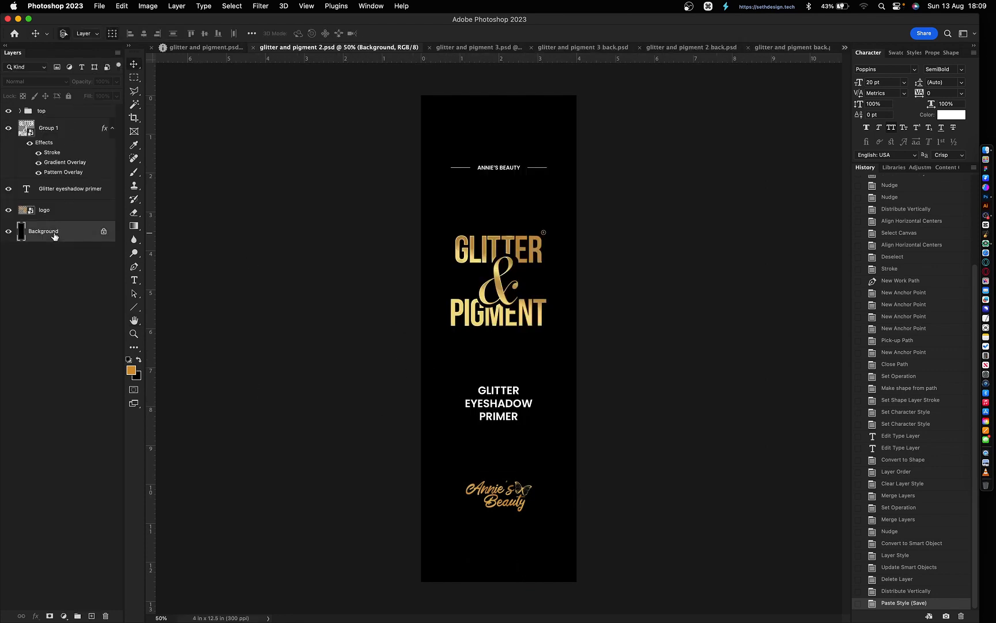
key(BackSpace)
key(shift+super+s)
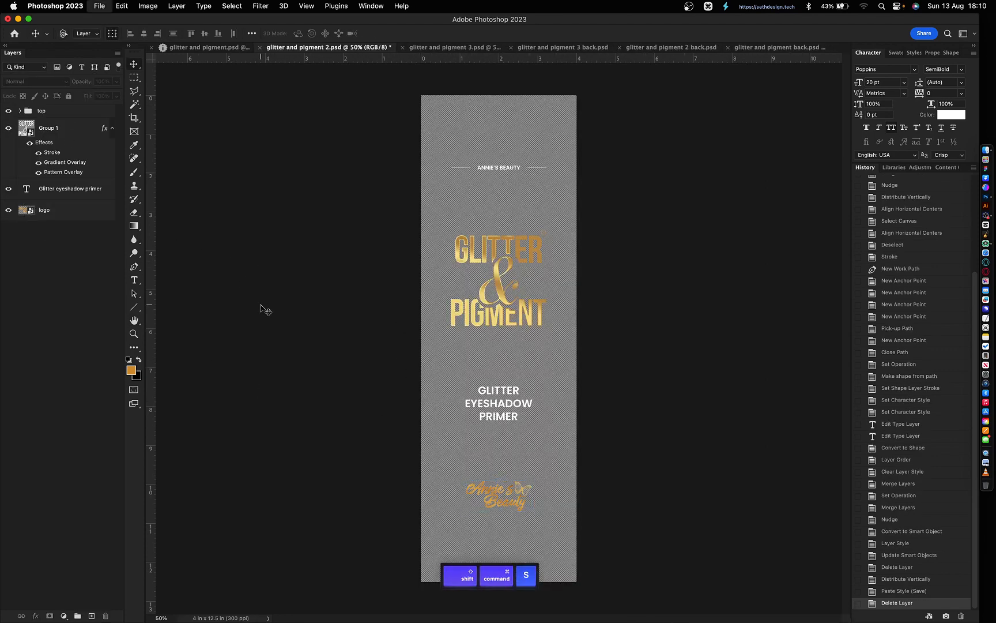
click(464, 322)
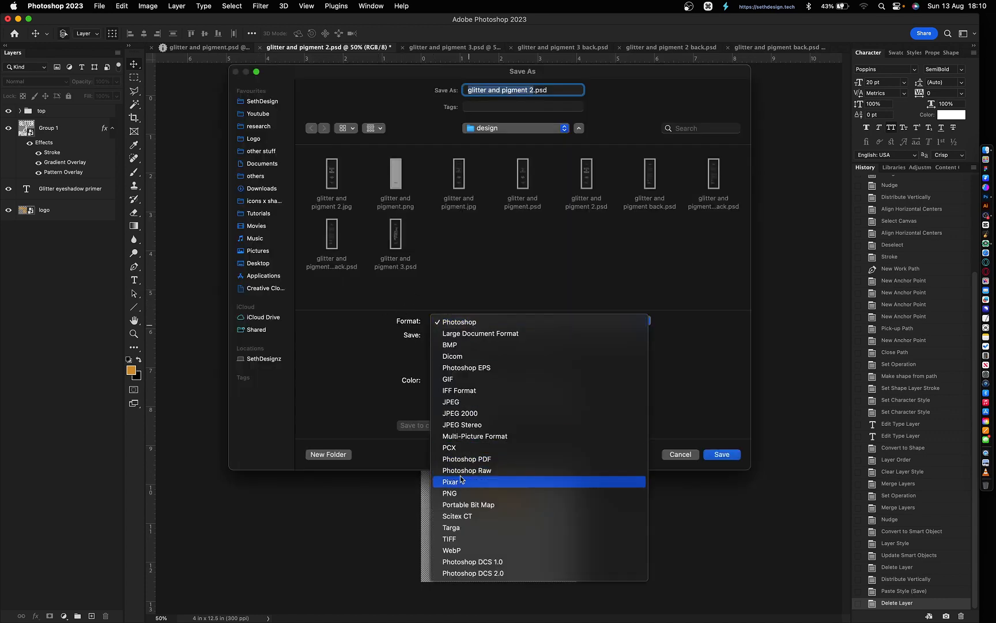
click(451, 402)
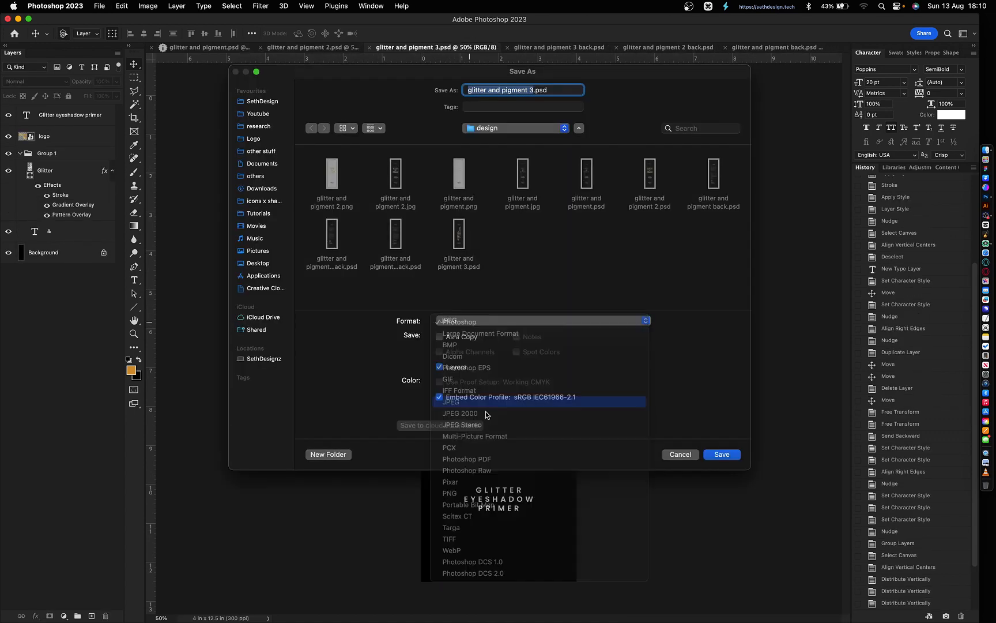
click(486, 413)
key(Return)
key(Return)
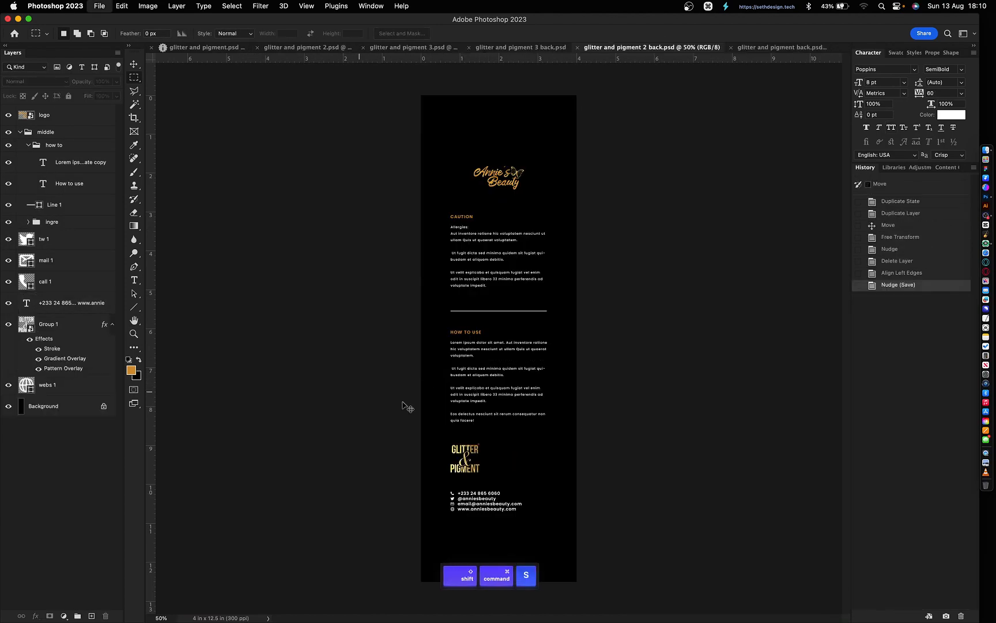
key(Return)
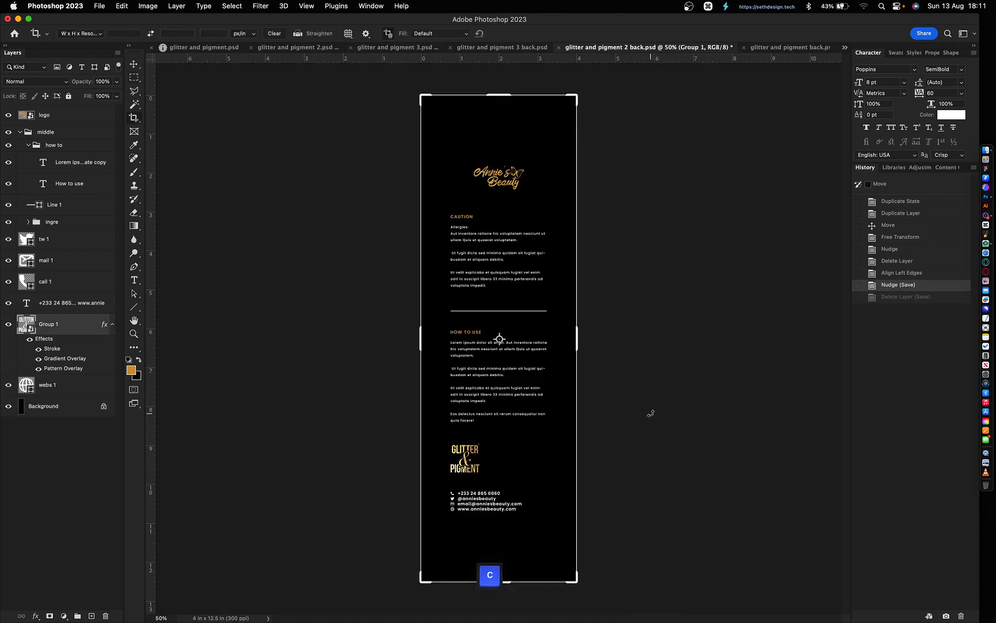
- Close every label document, saving changes, and open the Revlon eyeshadow primer tube photo
key(cmd+w)
key(Return)
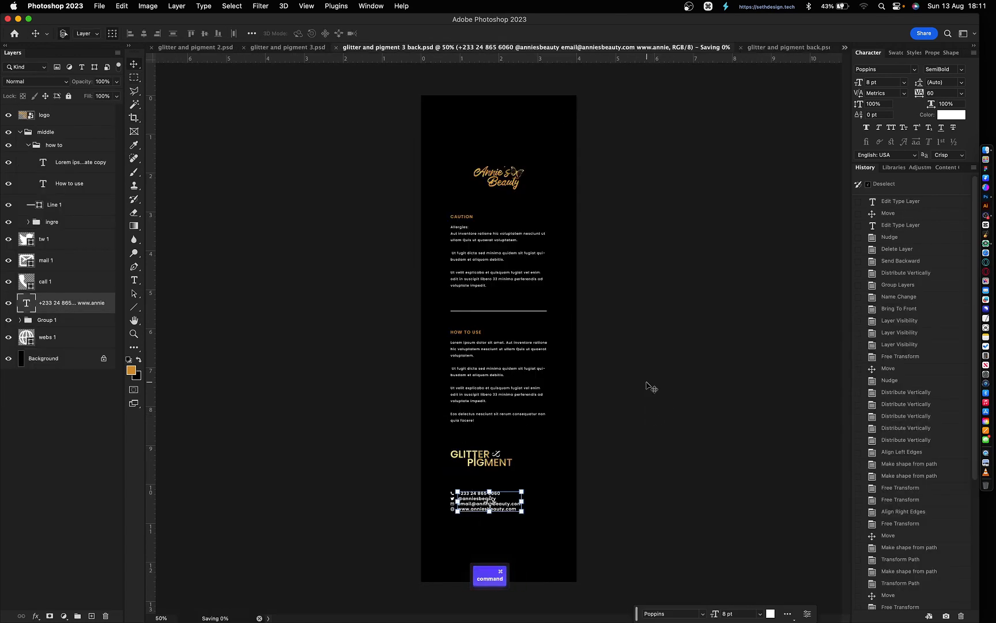
key(super+w)
key(Return)
key(super+w)
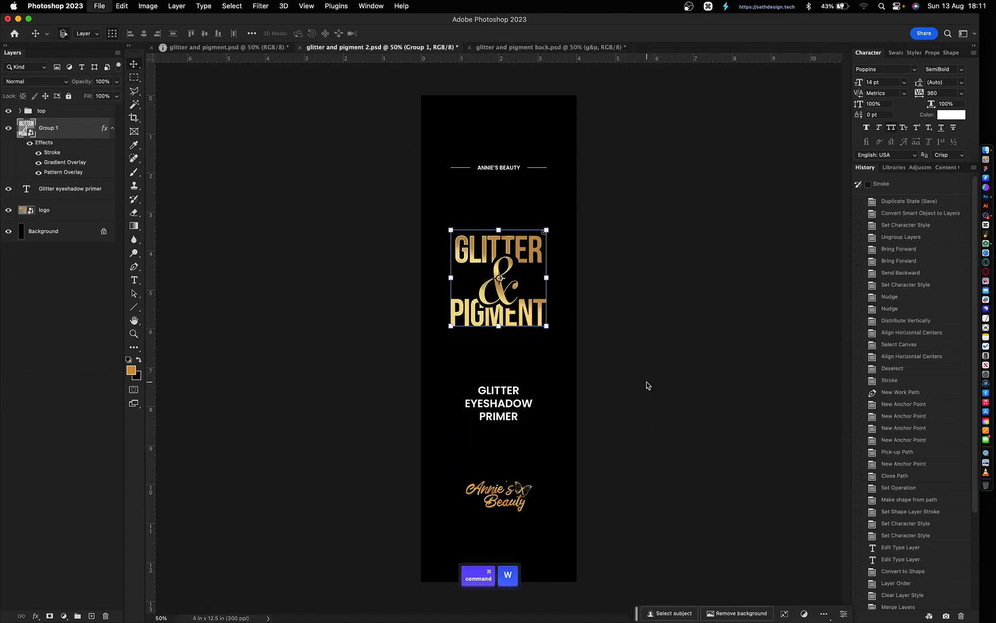
key(Return)
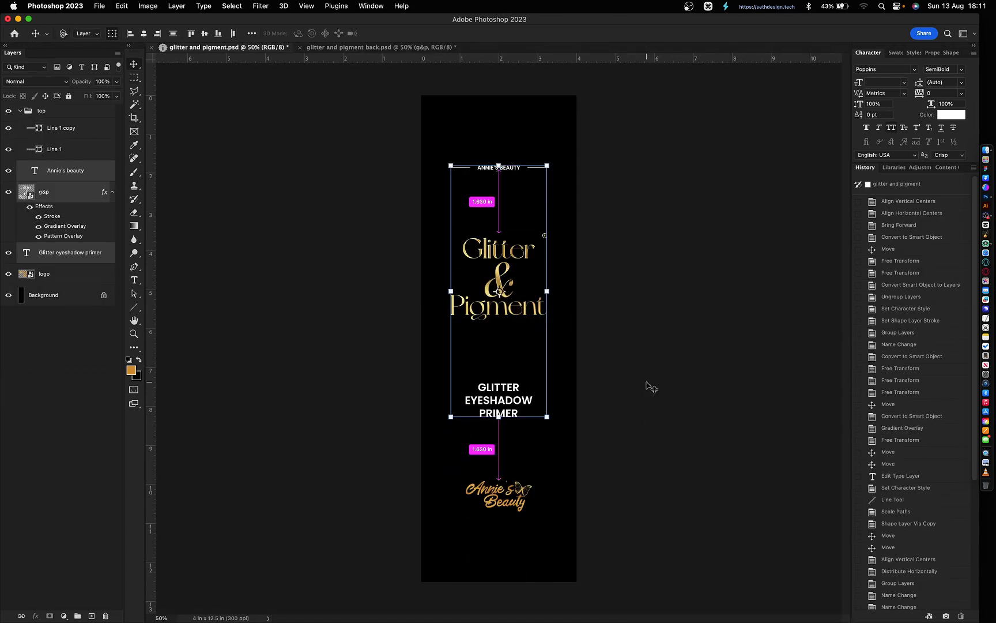
key(super+w)
key(Return)
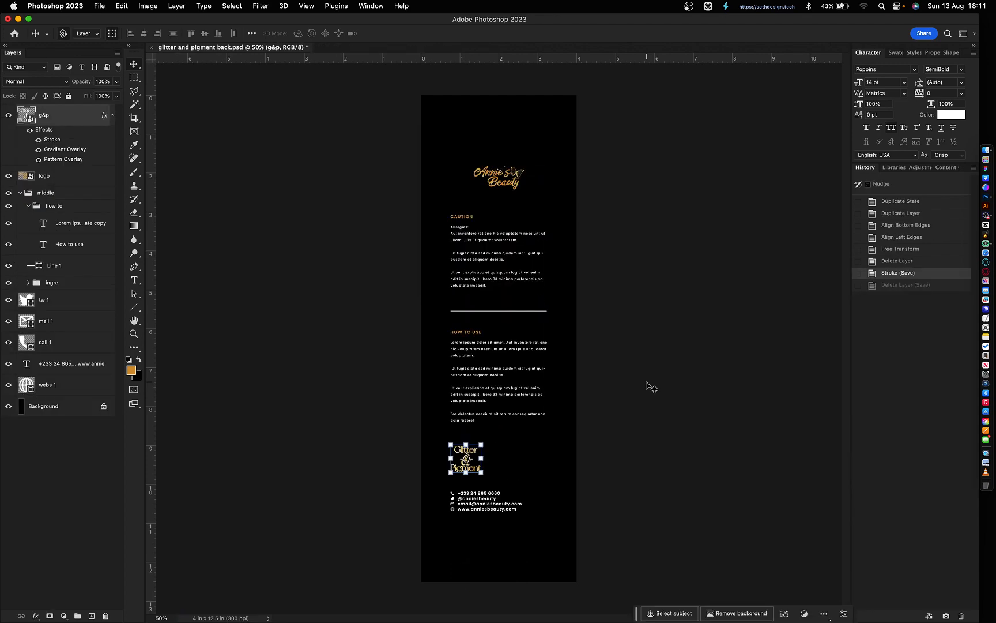
key(super+w)
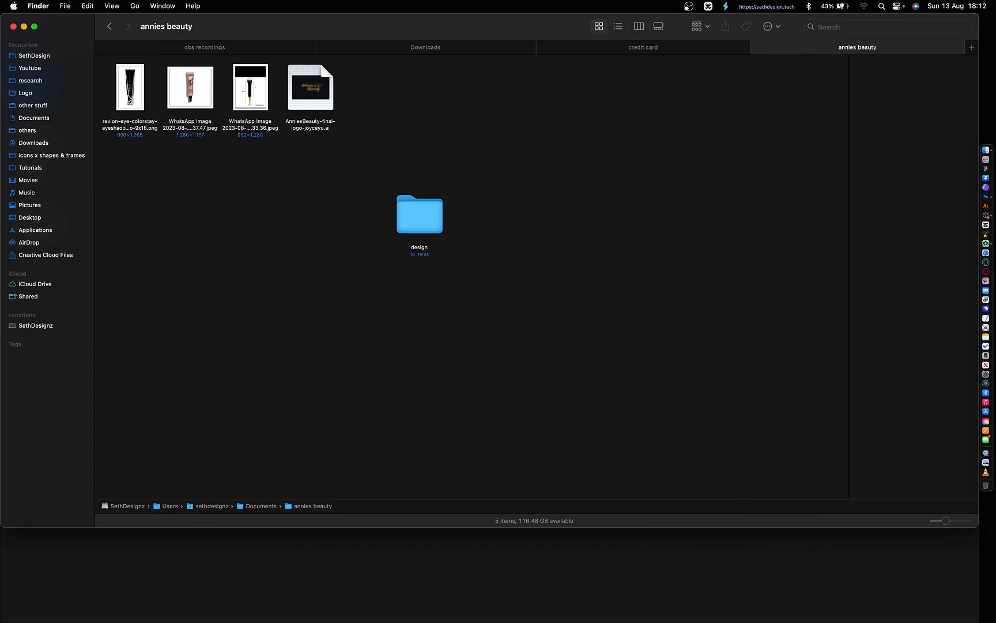
drag(129, 101, 230, 566)
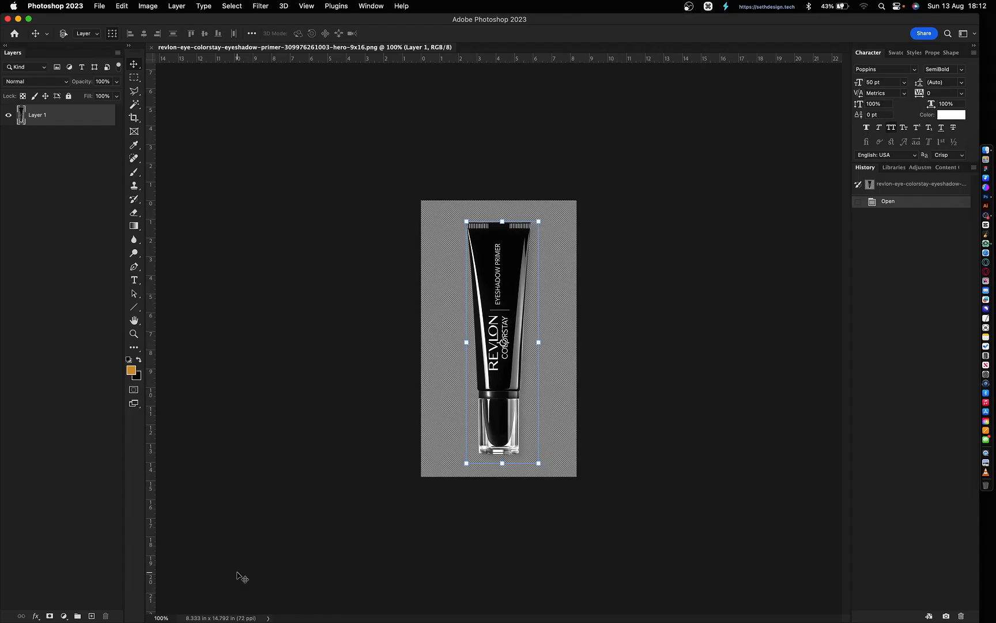
- Zoom the Revlon tube photo to 300% and select Layer 1
key(super+equal)
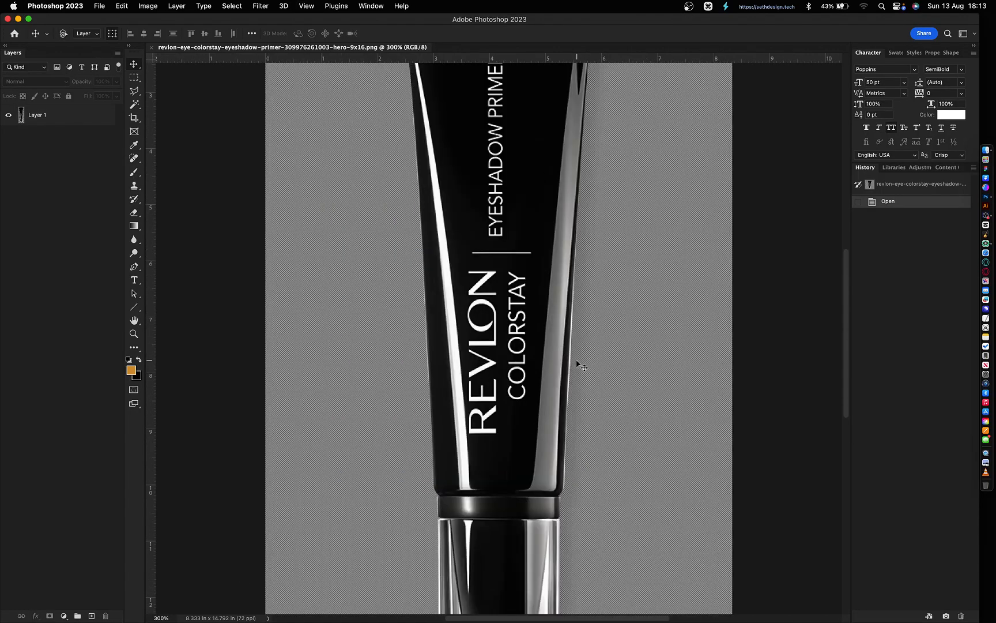
click(512, 381)
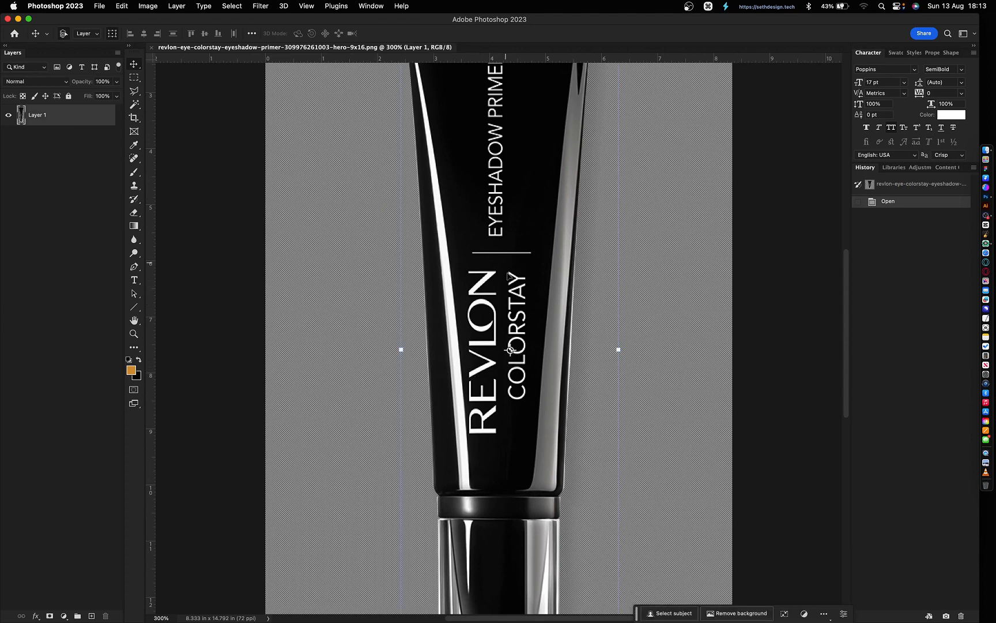
scroll(508, 275, up, 5)
scroll(512, 364, up, 1)
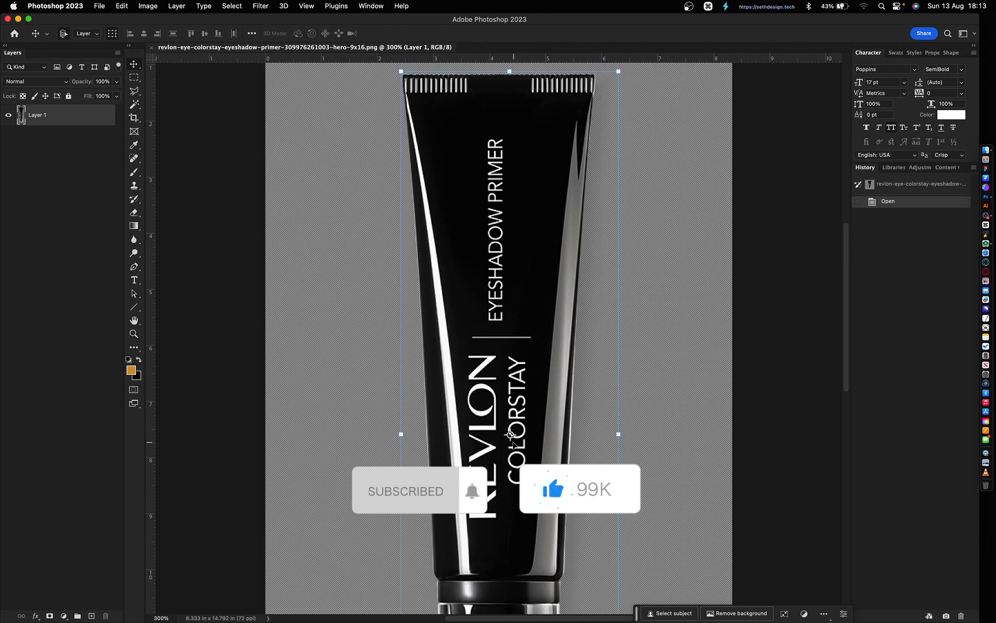
- Trace a Polygonal Lasso outline around the EYESHADOW PRIMER and COLORSTAY label panel
key(l)
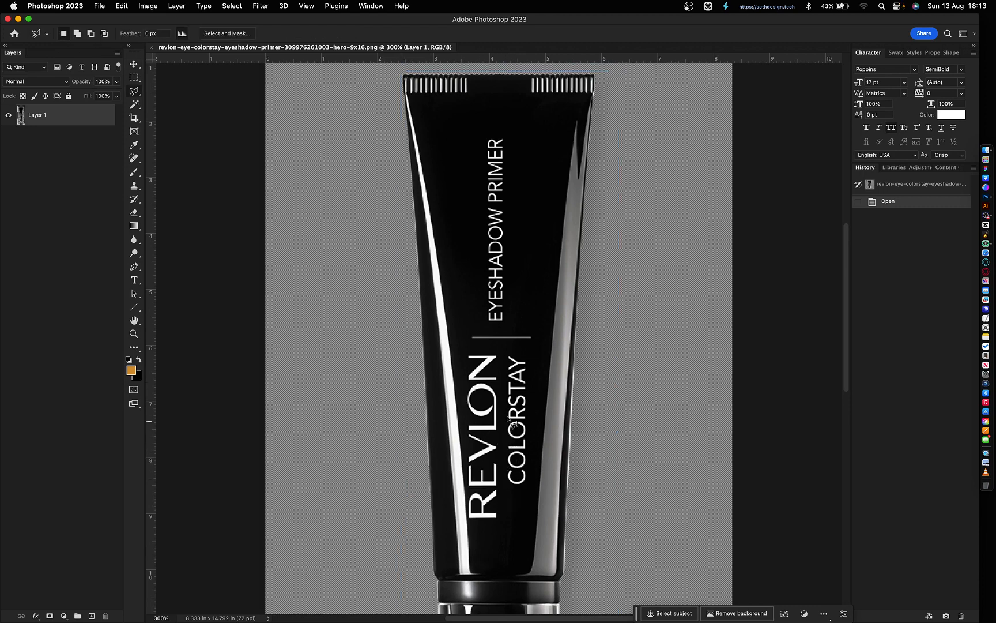
click(529, 506)
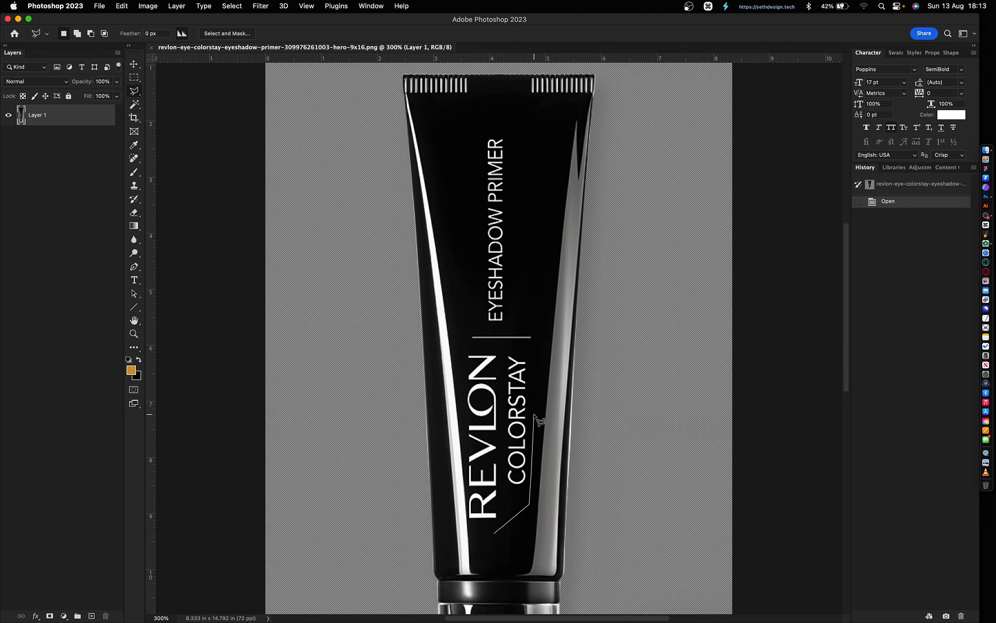
click(536, 404)
click(536, 308)
click(529, 204)
click(519, 130)
click(488, 119)
click(470, 138)
click(469, 238)
click(463, 340)
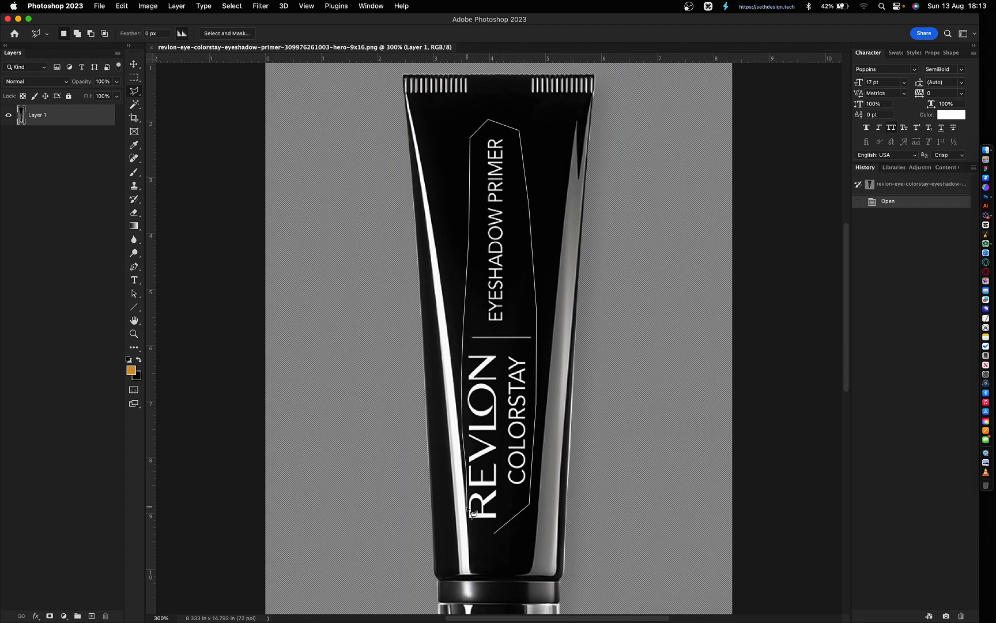
click(473, 523)
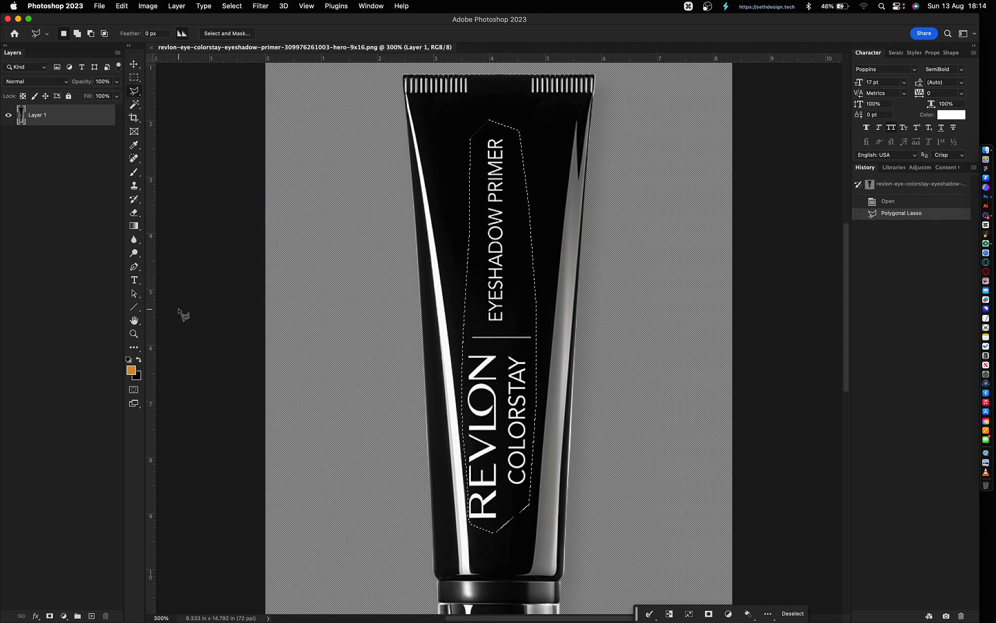
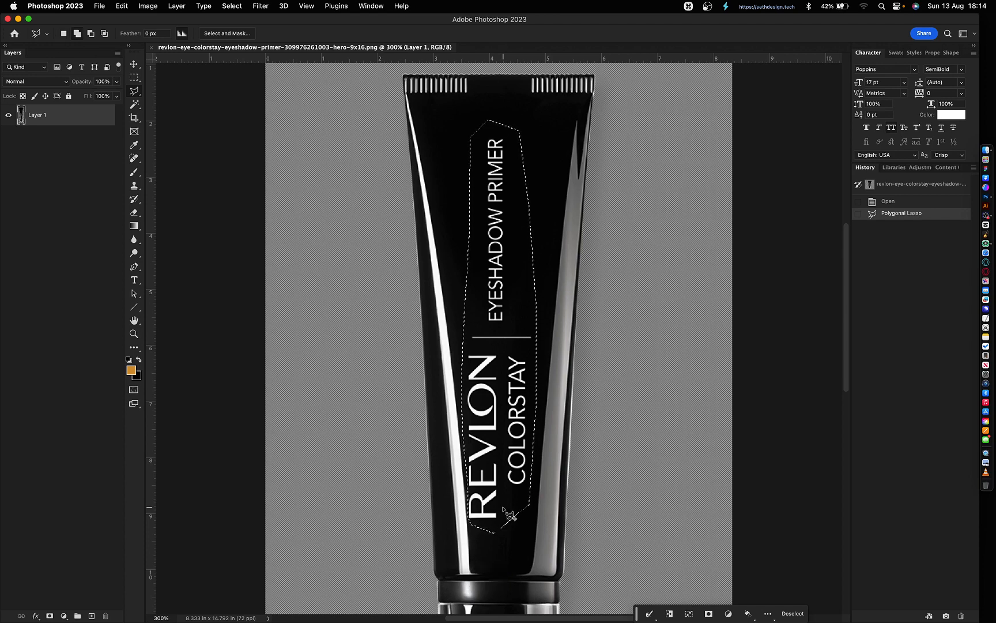
- Content-Aware fill the lasso selection to erase the REVLON COLORSTAY EYESHADOW PRIMER lettering
key(shift+BackSpace)
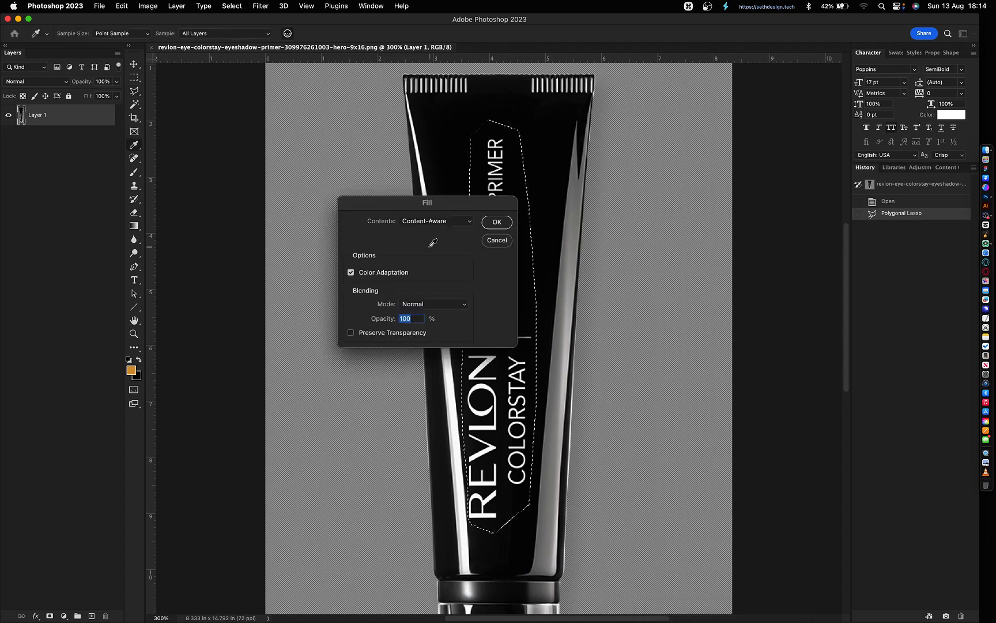
drag(416, 203, 296, 171)
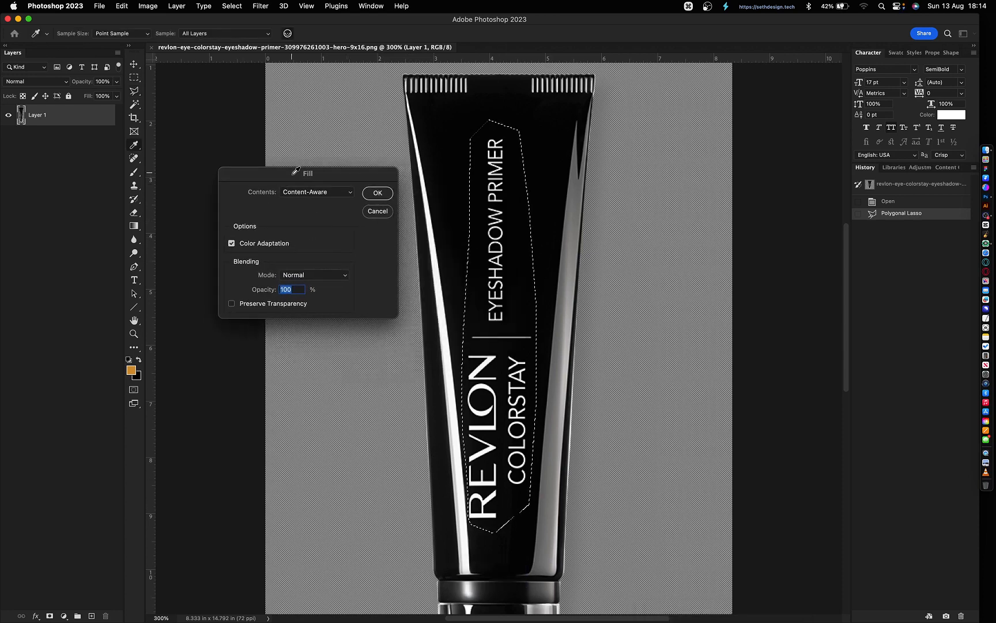
click(311, 193)
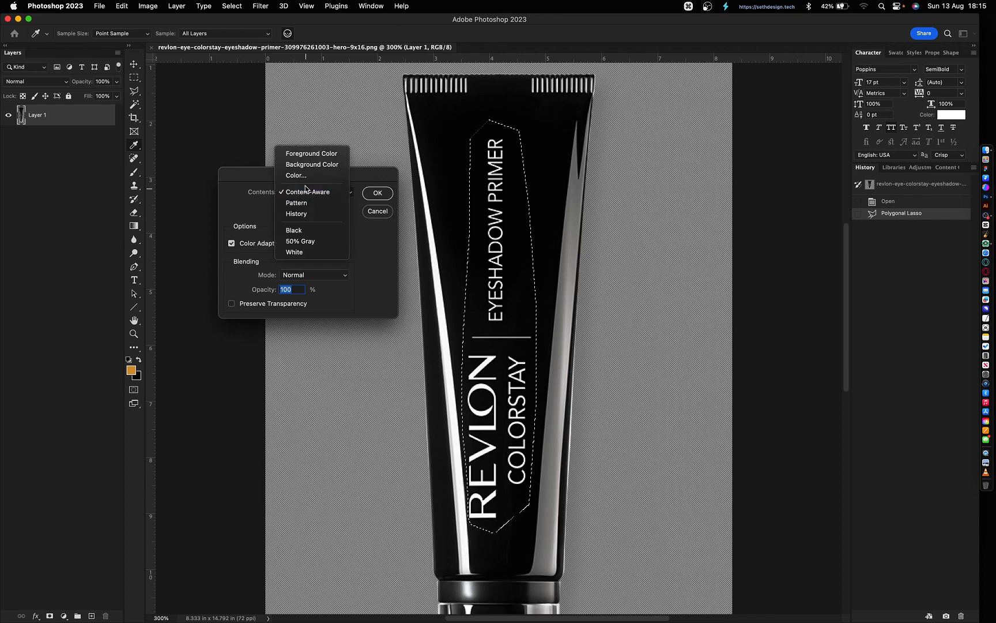
click(301, 195)
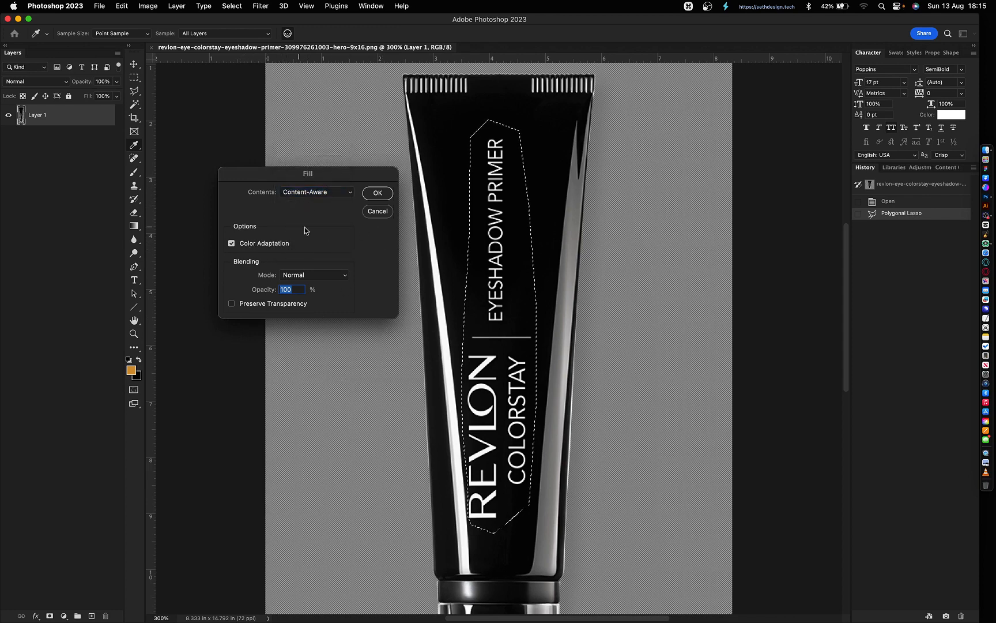
click(376, 194)
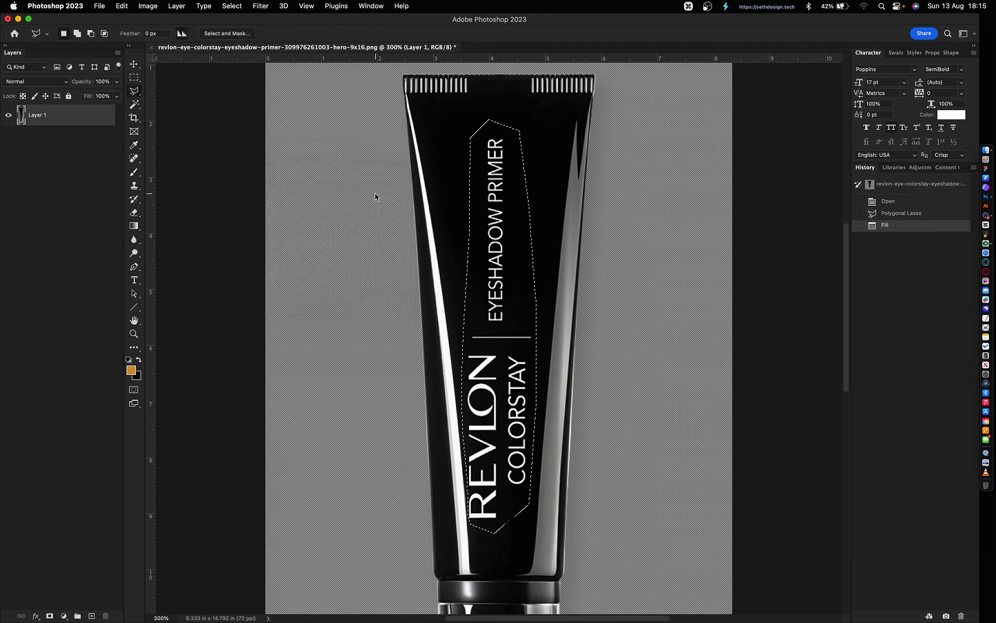
- Deselect, zoom the blank tube to 200%, and select the tube layer
key(v)
scroll(601, 381, up, 2)
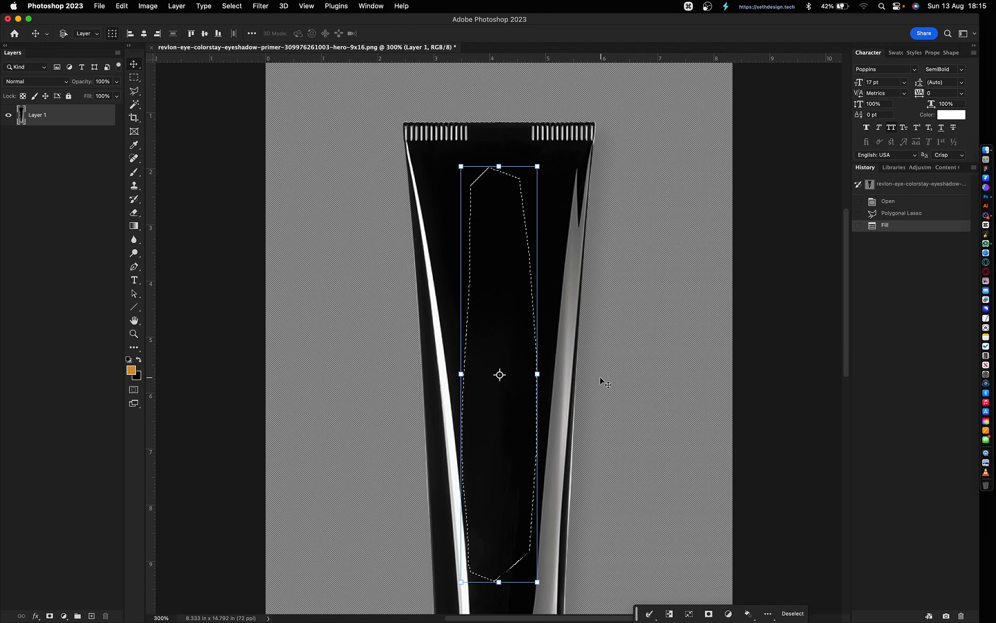
key(super+d)
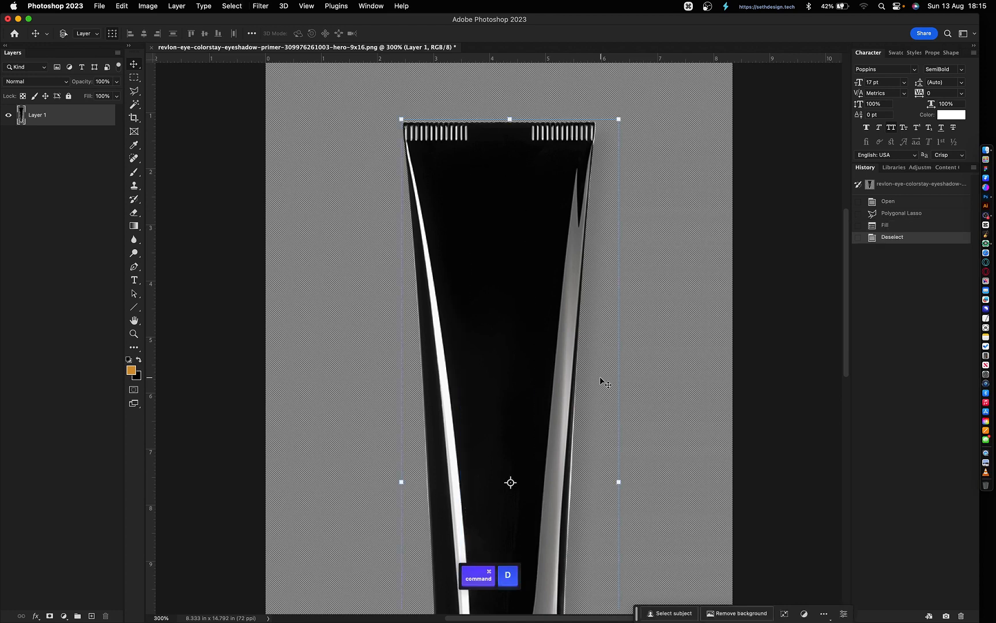
click(685, 433)
key(super+minus)
key(super+minus)
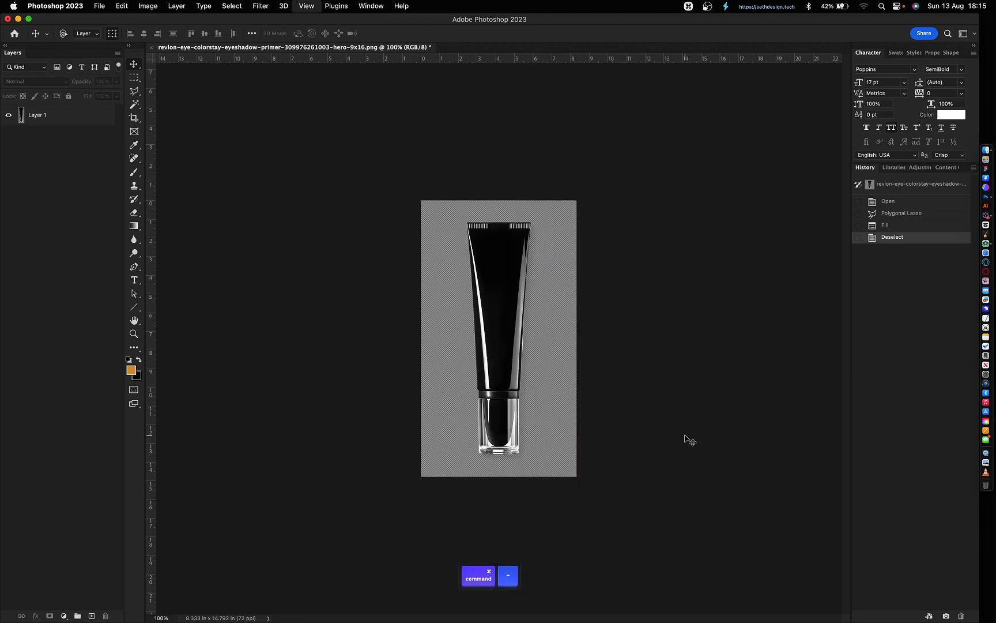
key(super+equal)
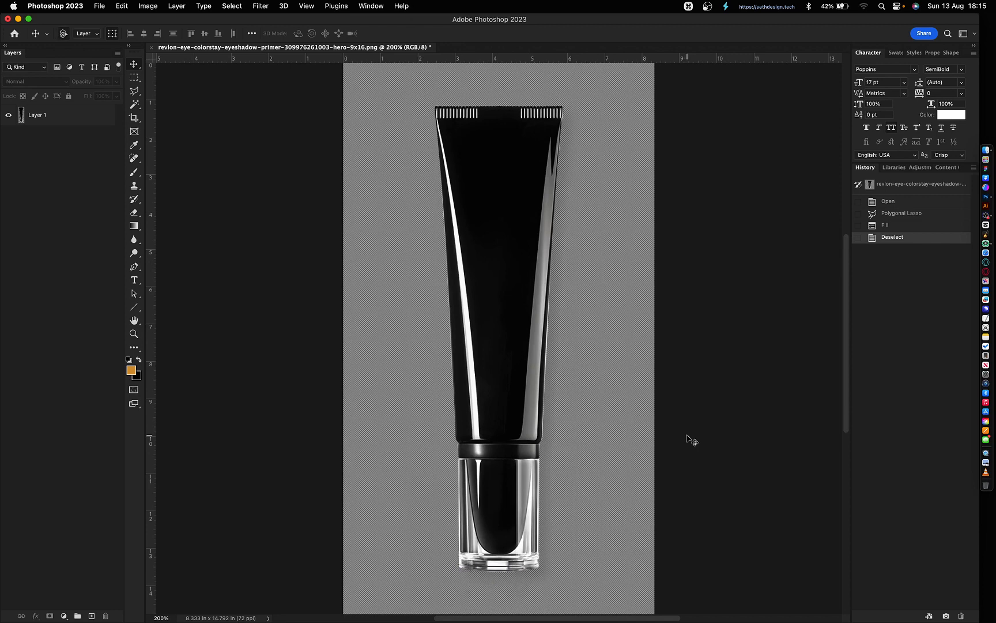
click(551, 368)
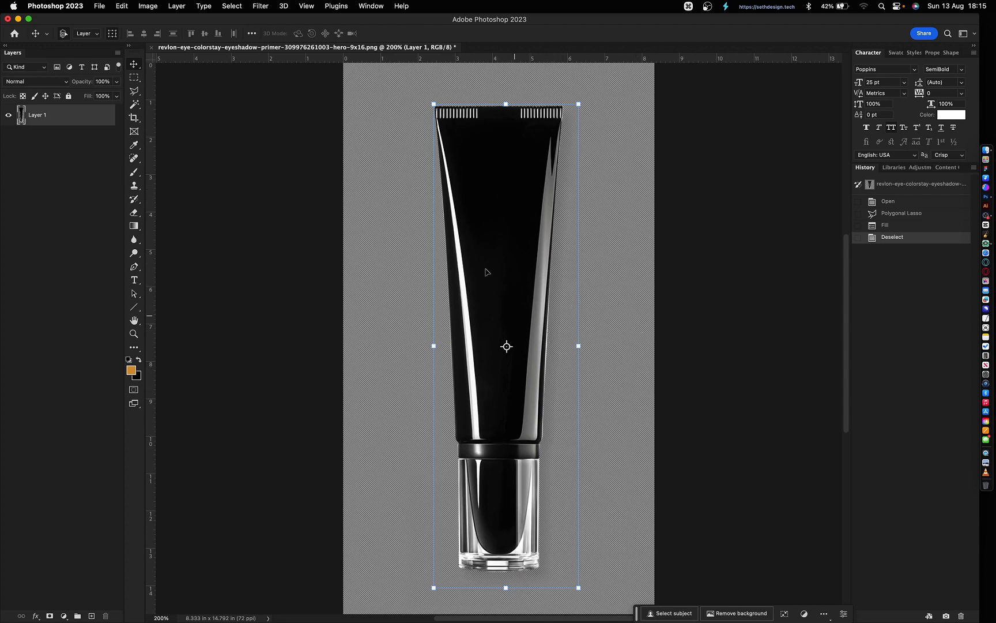
- Drag glitter and pigment.png, glitter and pigment 2.png and glitter and pigment 3.png from Finder onto the tube canvas
key(super+Tab)
key(super+Tab)
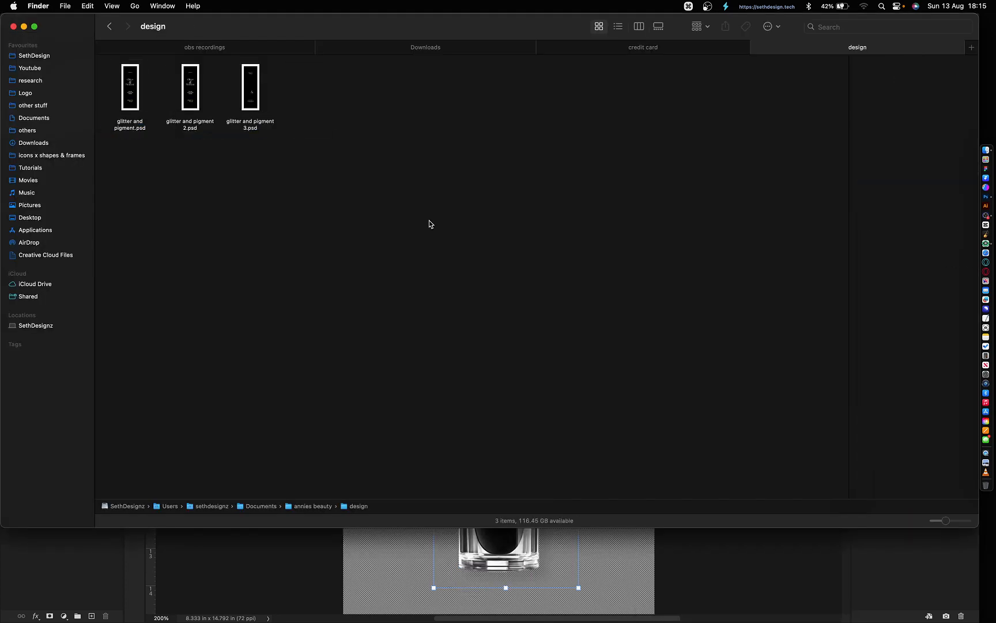
click(371, 93)
click(555, 102)
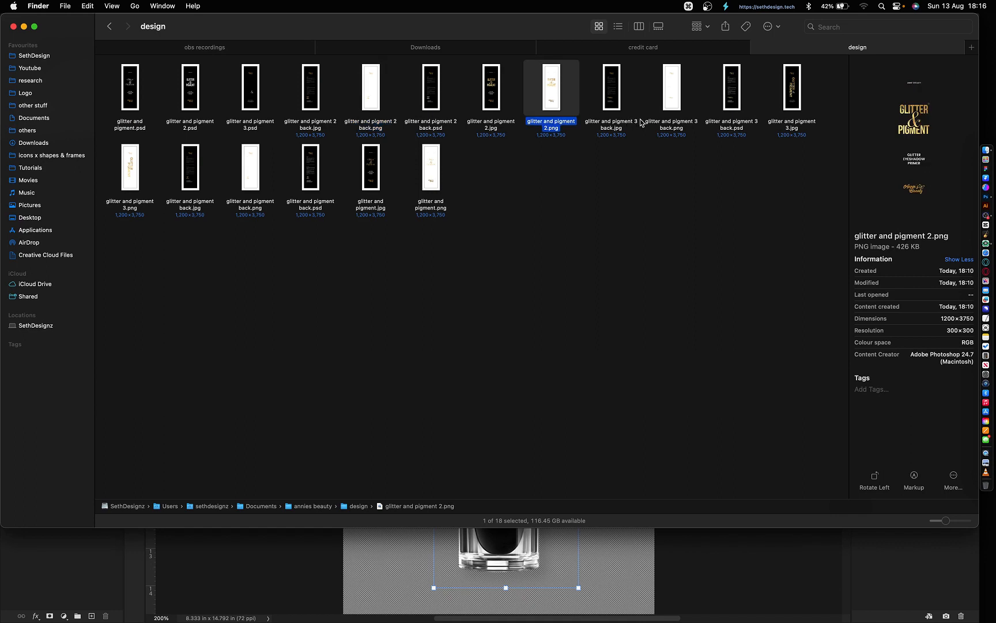
click(671, 115)
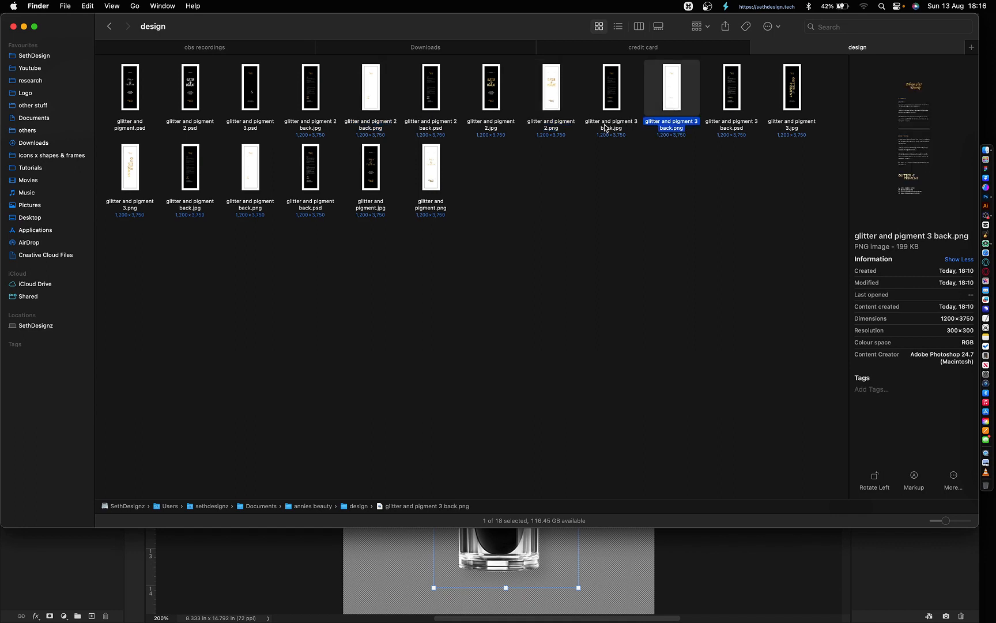
click(559, 100)
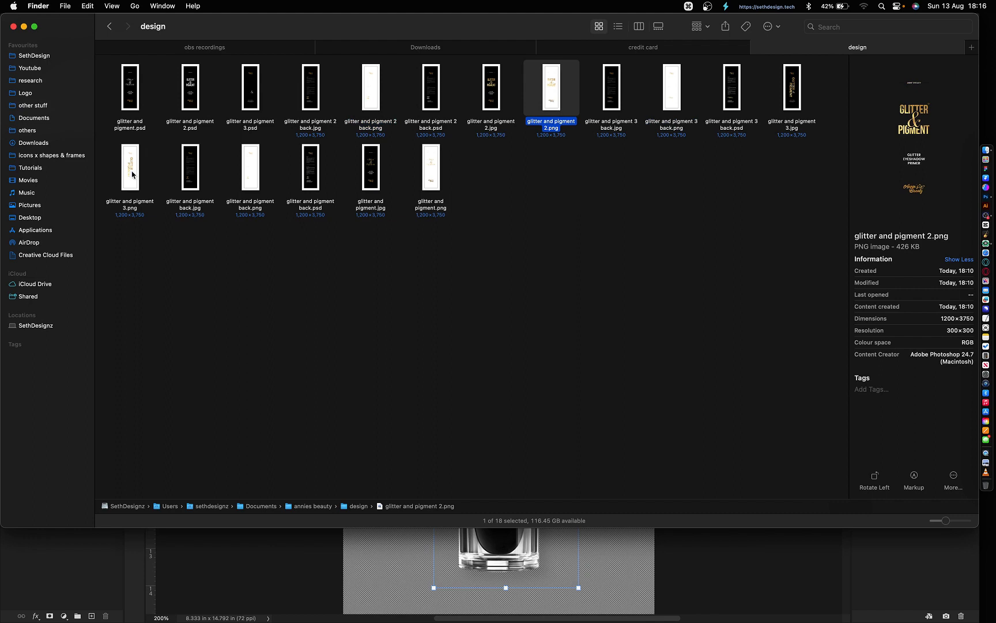
click(132, 174)
super+click(549, 101)
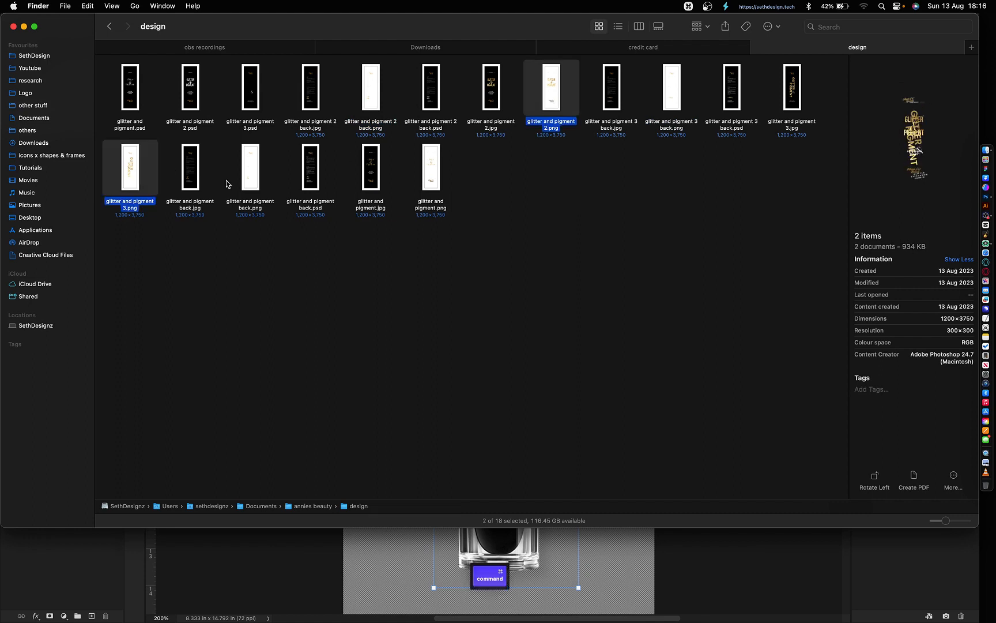
super+click(435, 171)
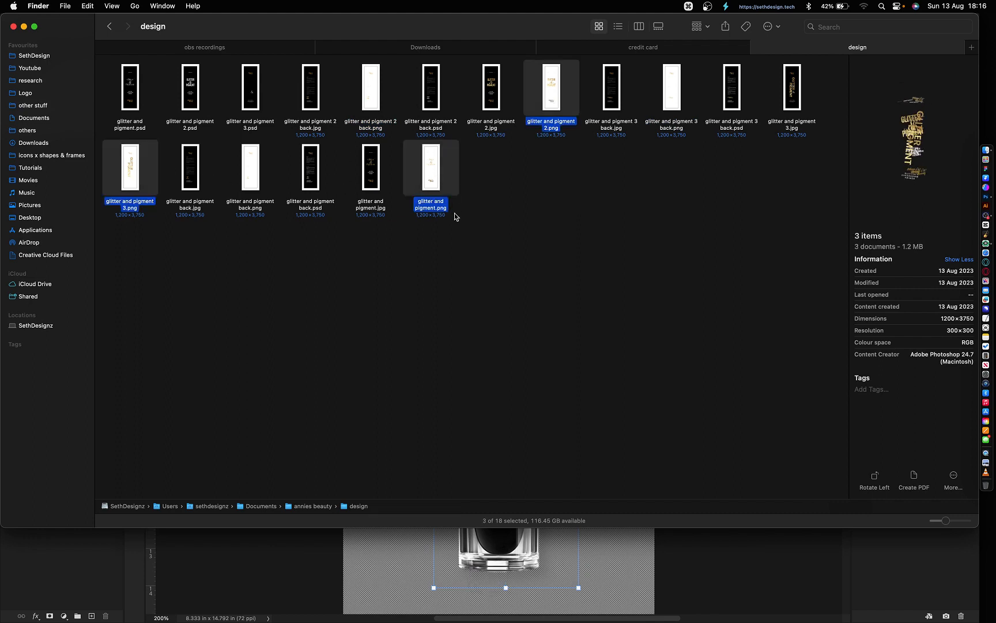
drag(437, 178, 556, 566)
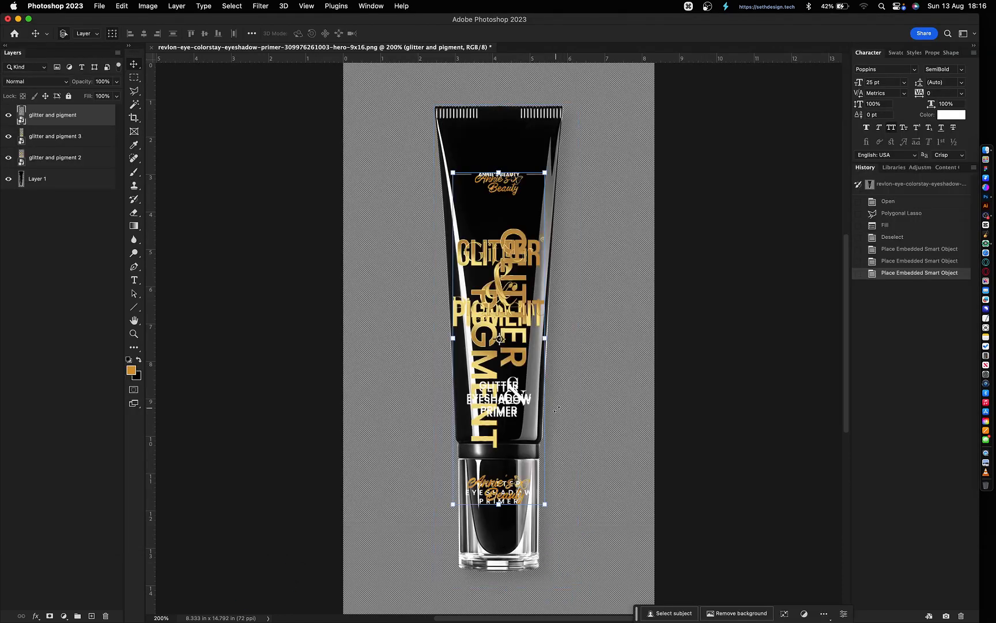
- Scale all three label layers down together to fit the tube and apply the transform
shift+click(54, 162)
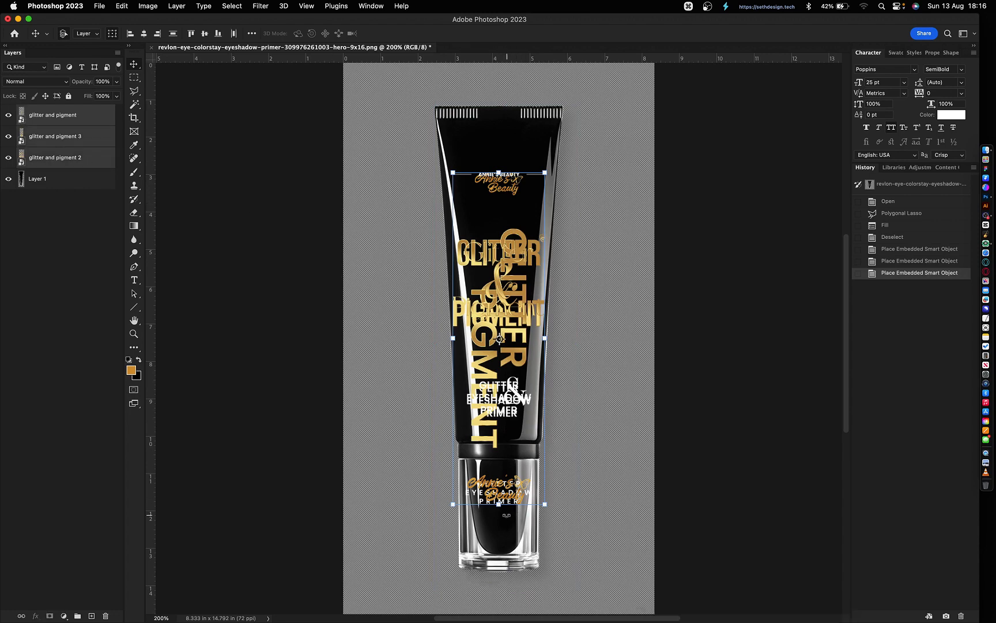
drag(500, 508, 507, 402)
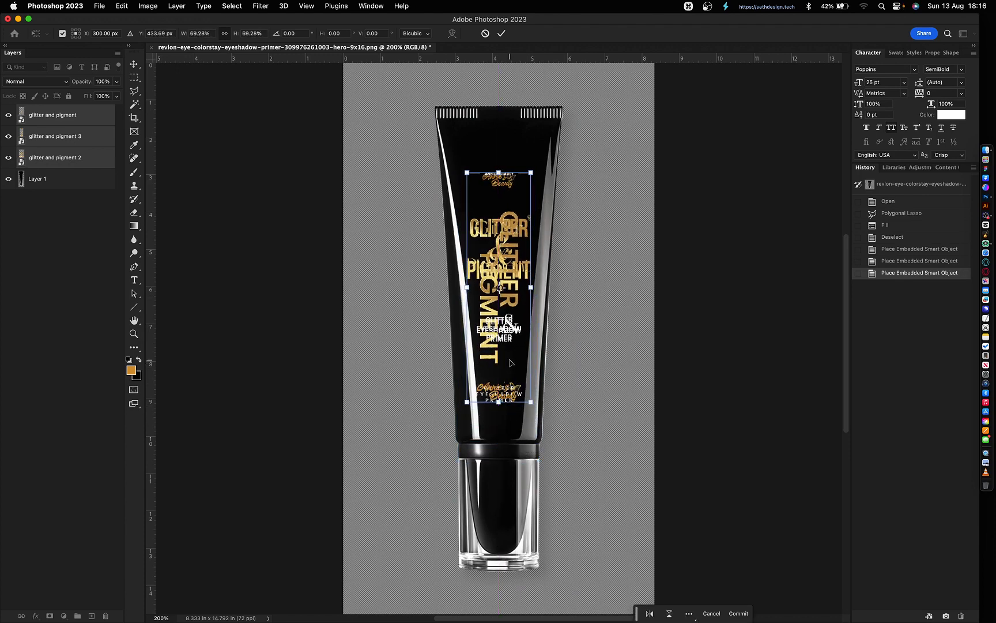
key(shift+Up)
key(shift+Up)
key(Down)
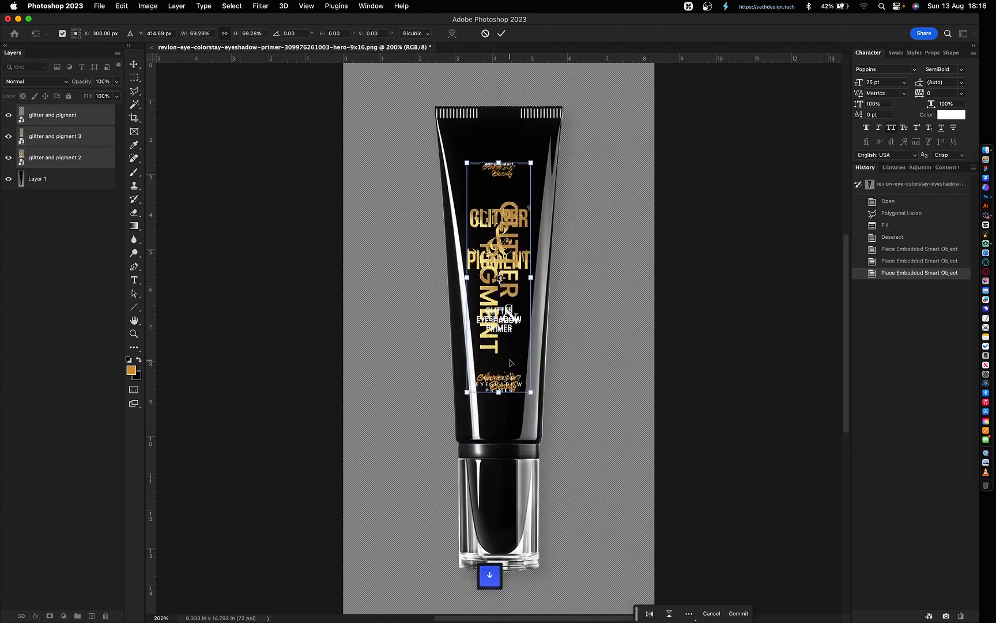
drag(499, 392, 501, 386)
key(Return)
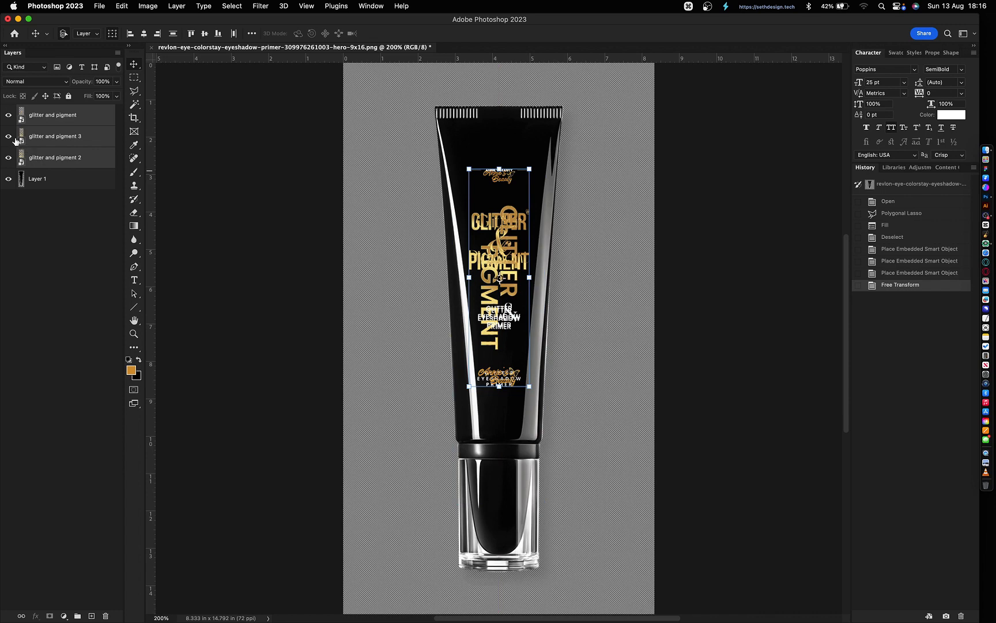
- Hide the glitter and pigment and 3 labels, and nudge the glitter and pigment 2 label into place
click(8, 115)
click(8, 137)
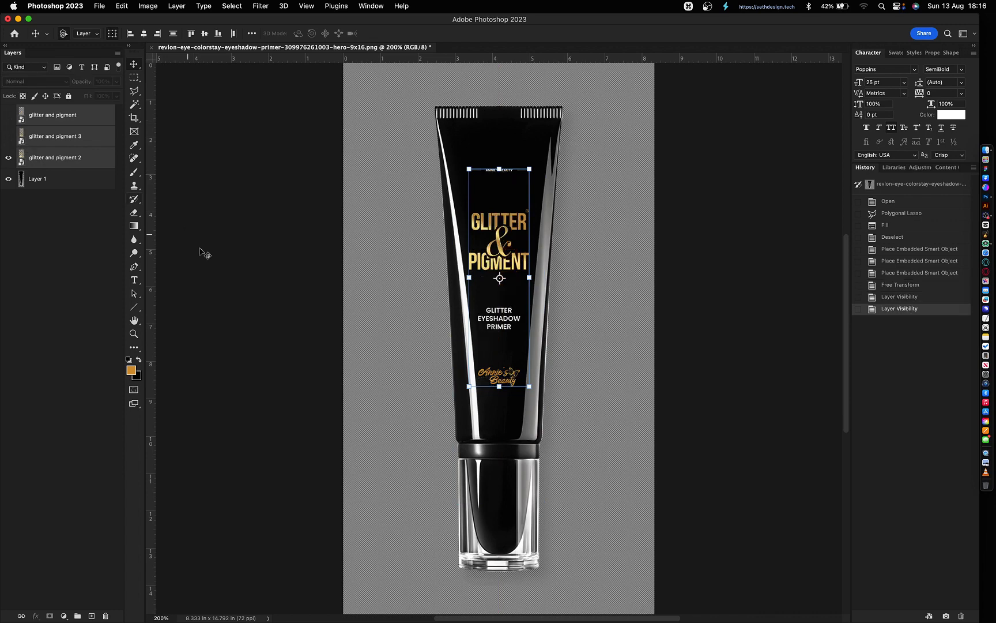
click(259, 359)
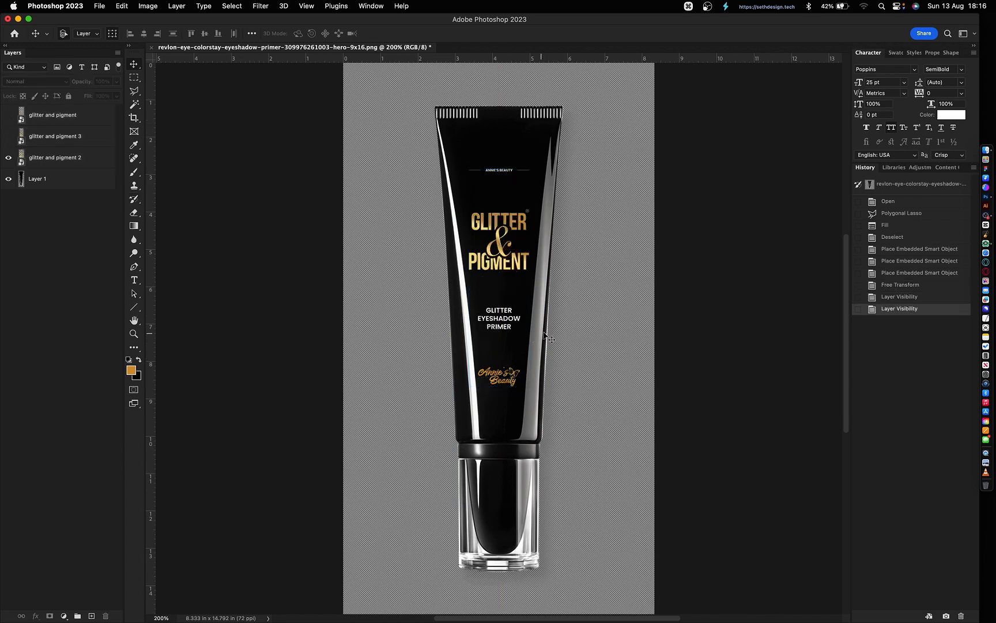
click(506, 246)
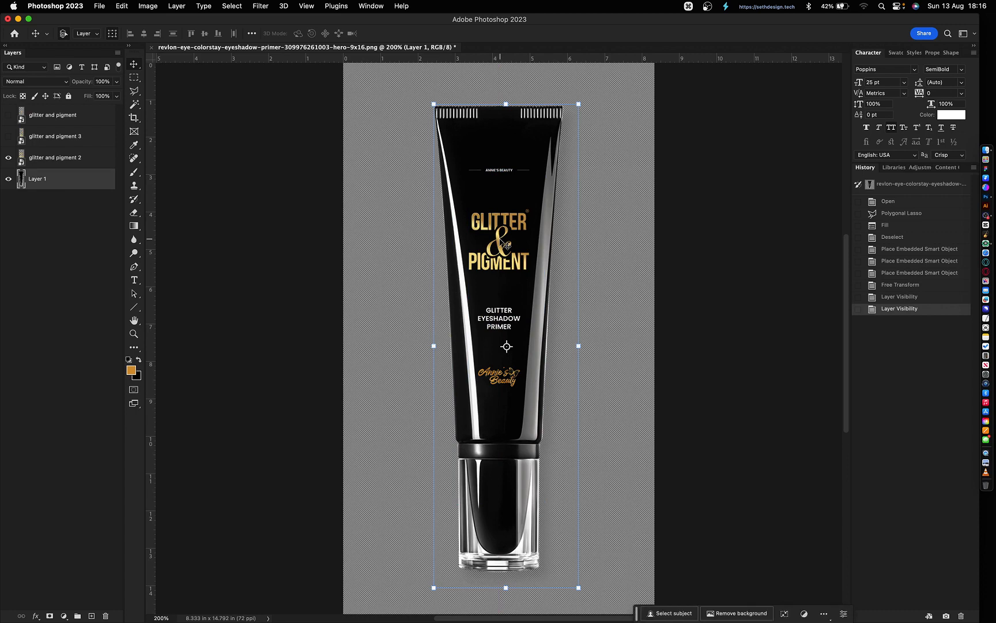
click(500, 246)
key(Down)
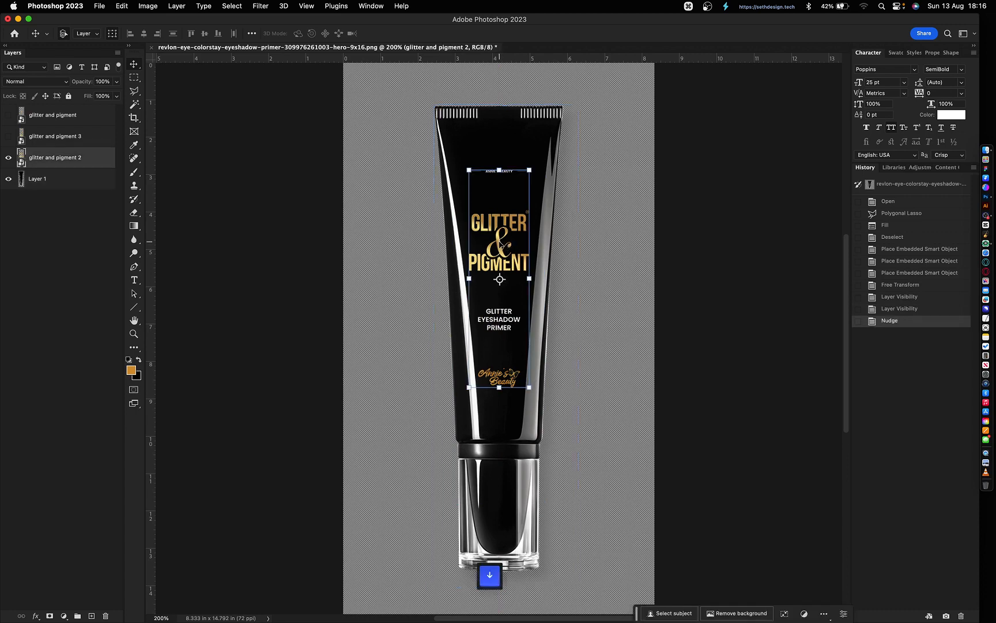
key(Right)
key(Right)
key(Left)
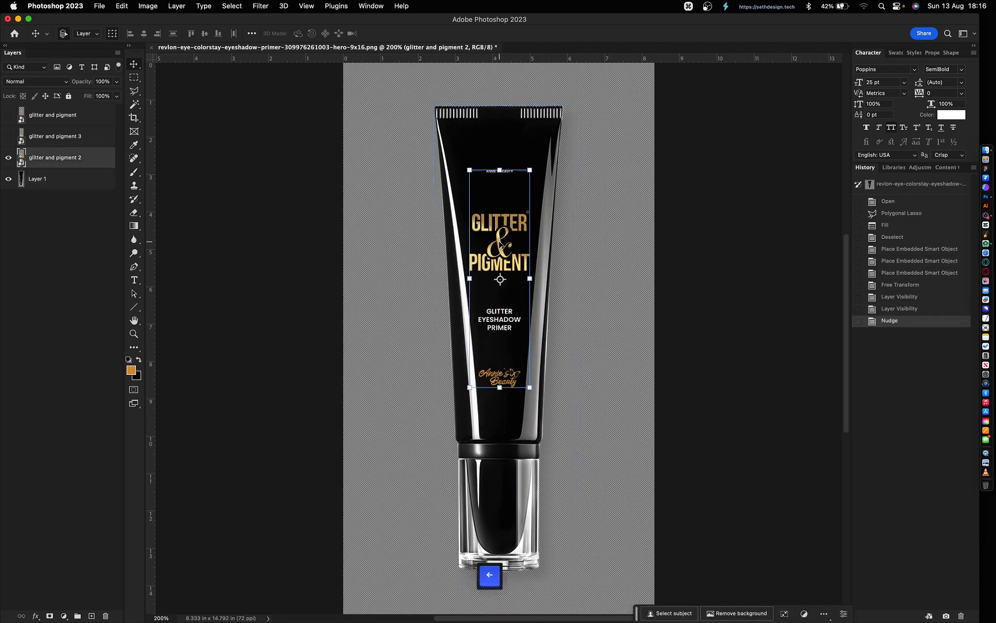
click(666, 299)
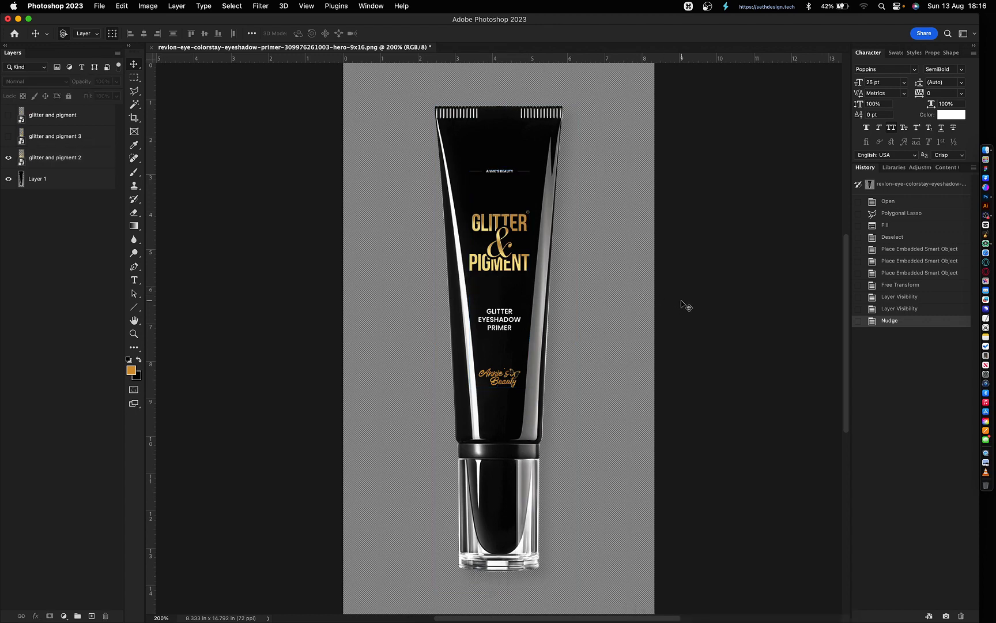
key(super+minus)
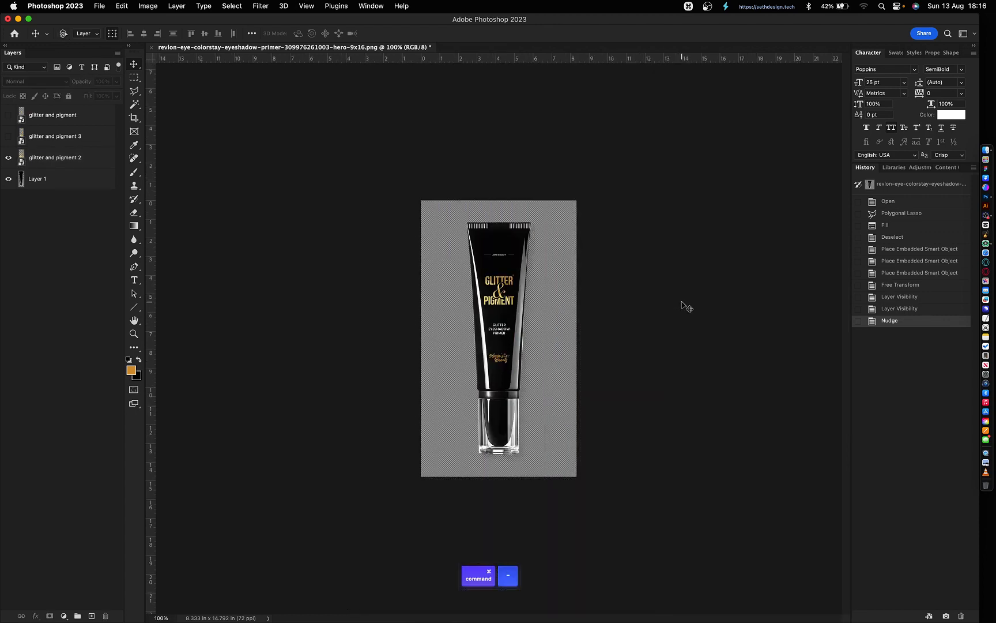
key(super+equal)
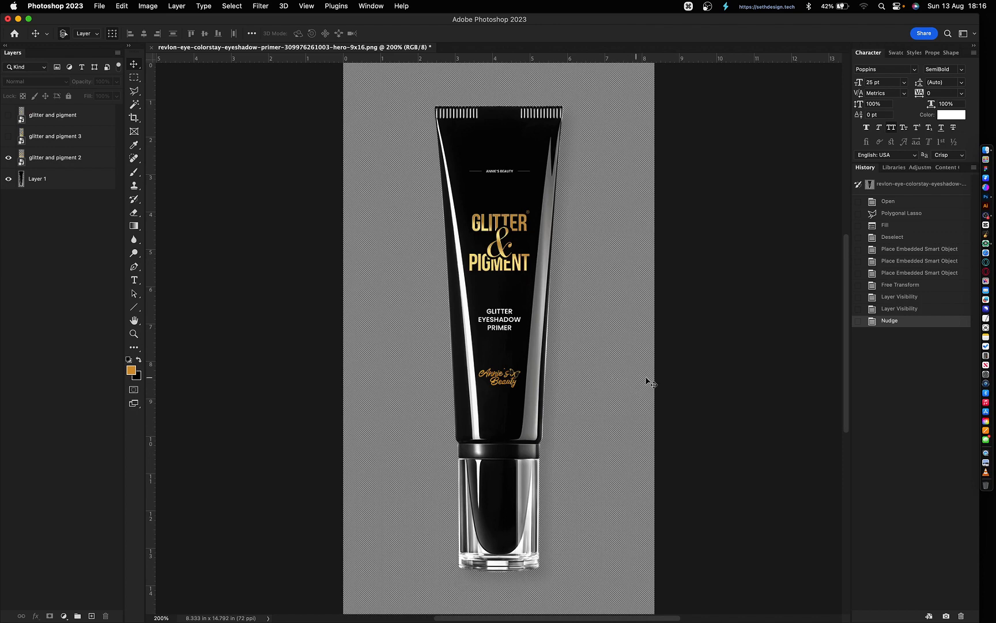
- Export the current tube version as a PNG named m1
click(99, 5)
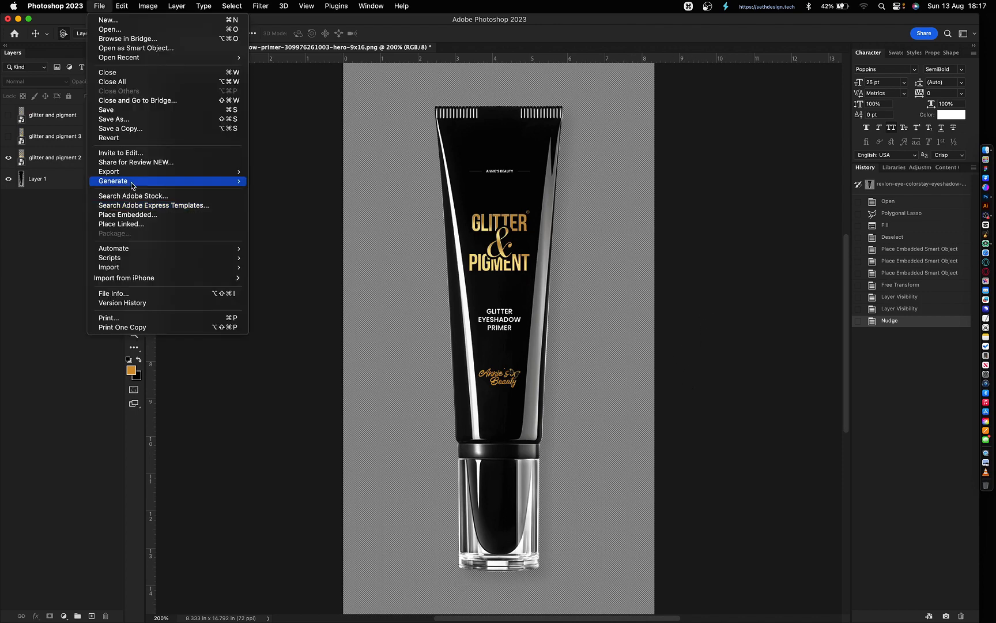
mouse_move(118, 171)
click(311, 209)
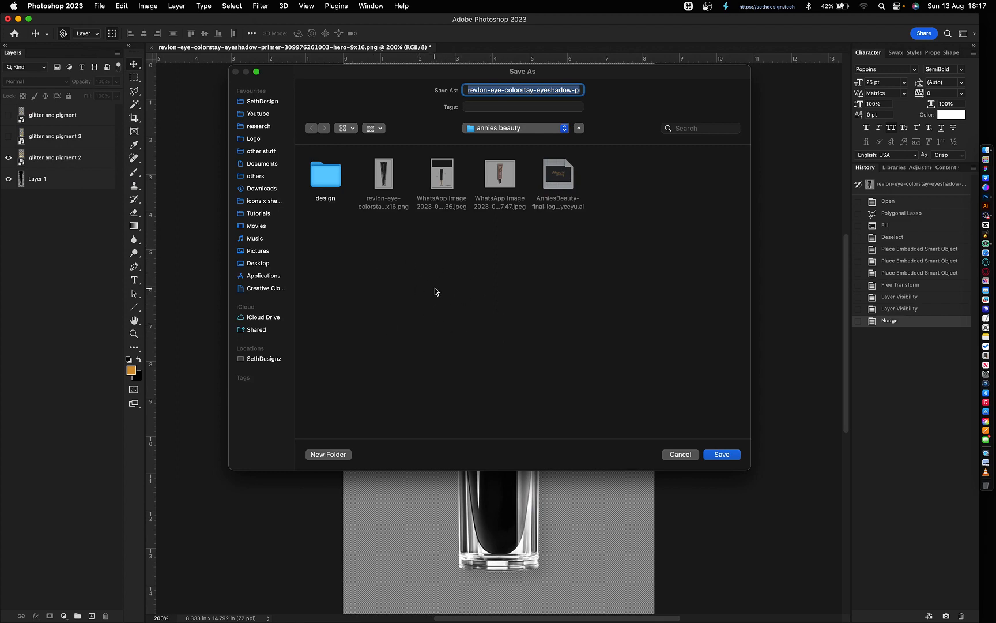
text(m1.png)
key(Return)
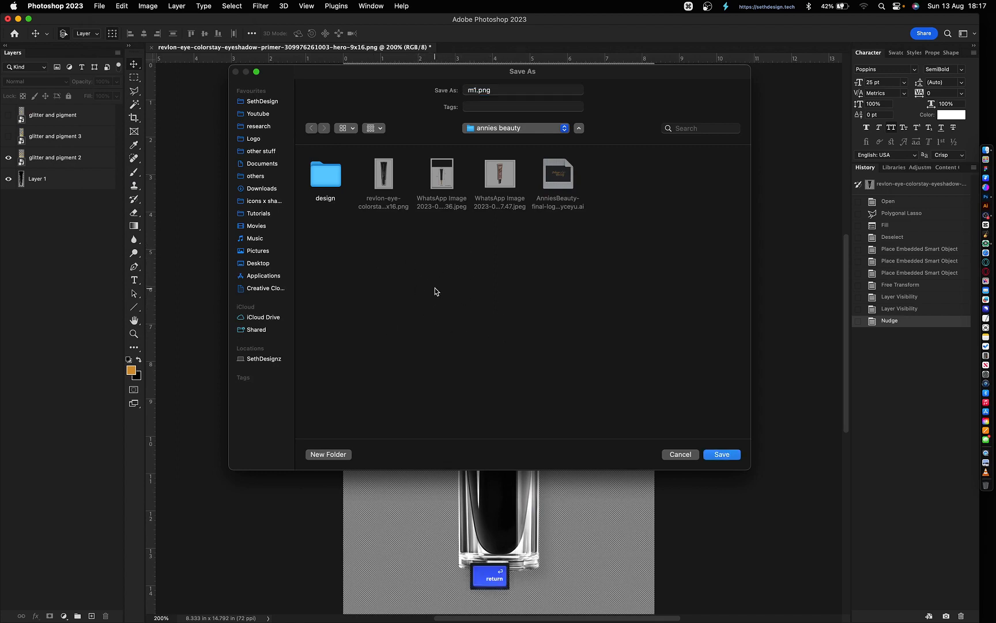
- Show the glitter and pigment 3 label instead of label 2 and export that version as PNG
click(8, 136)
click(9, 158)
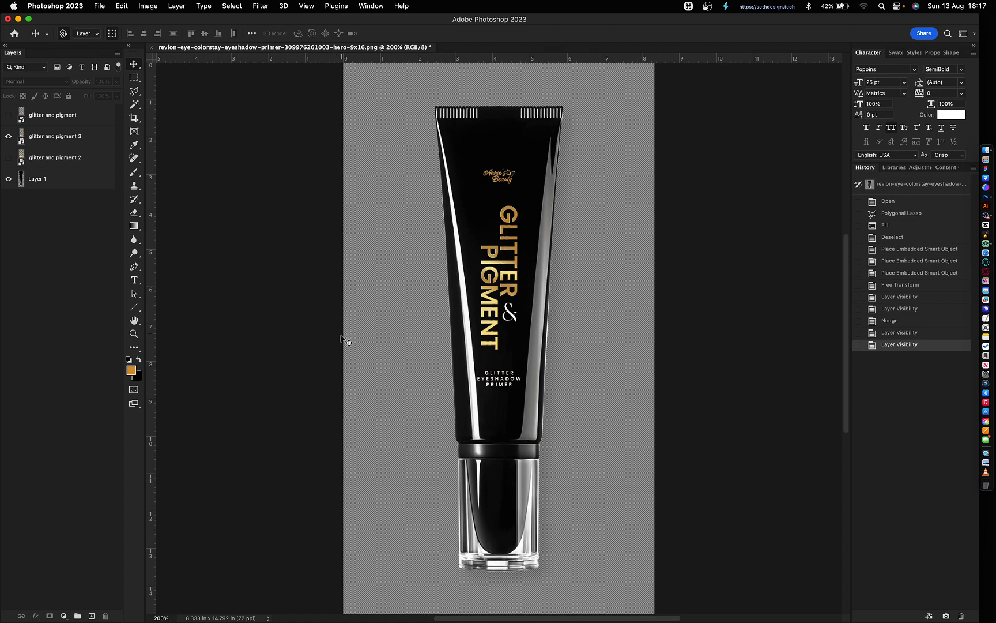
click(99, 7)
mouse_move(219, 172)
click(305, 172)
key(Return)
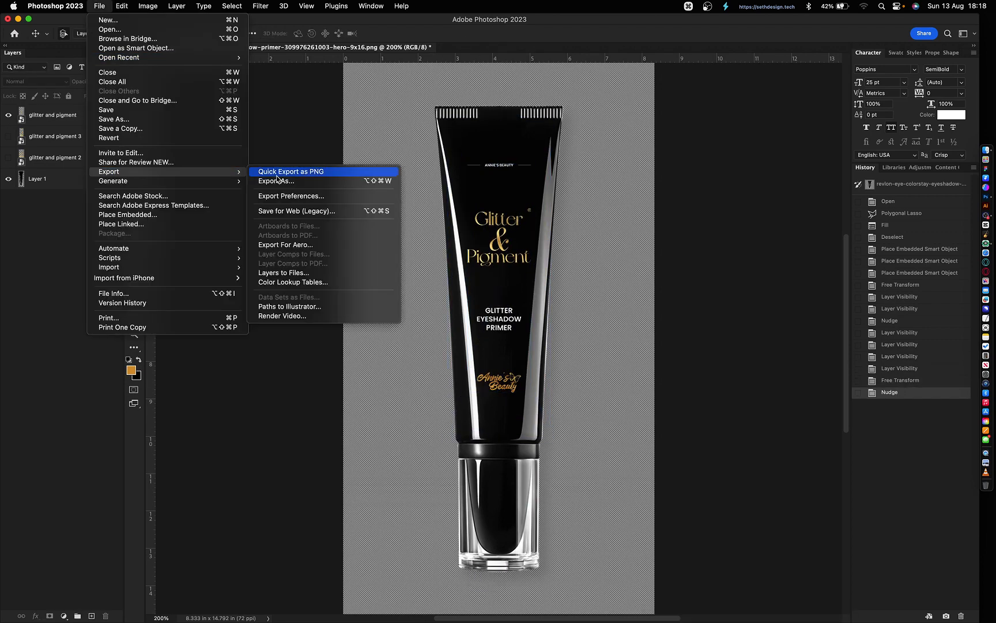
click(305, 172)
- Drag the three back-label PNGs from Finder onto the tube canvas
key(super+Tab)
super+click(679, 94)
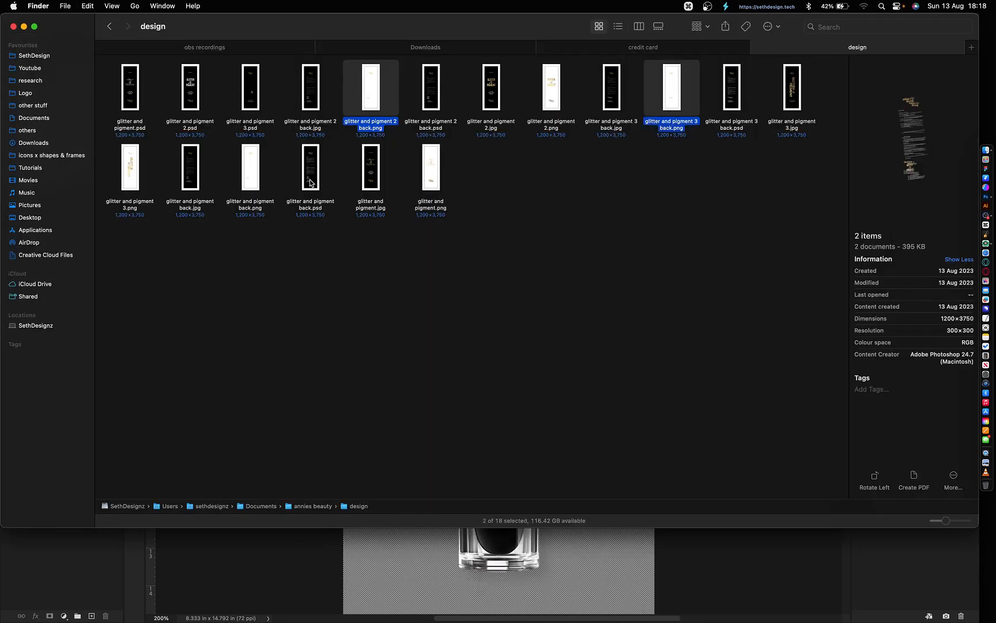
super+click(252, 169)
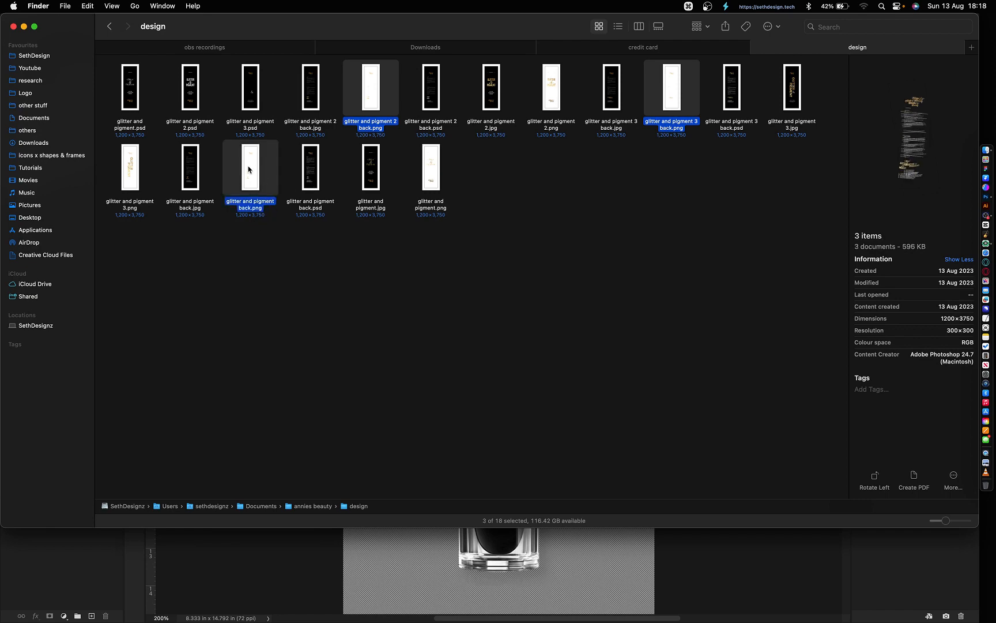
drag(249, 166, 461, 576)
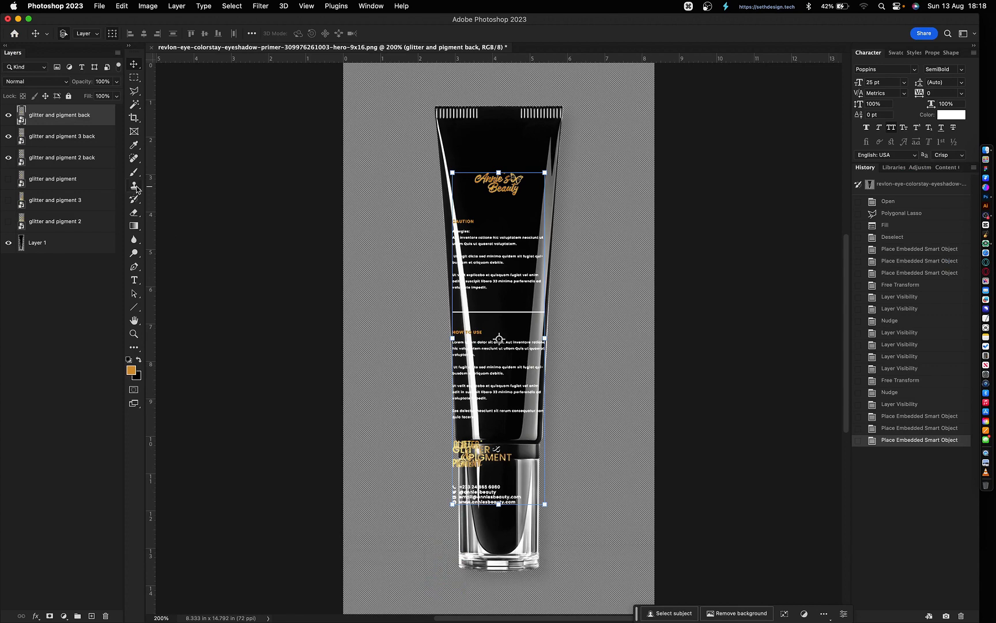
- Scale the three back-label layers together to fit the tube body and commit
key(shift)
shift+click(96, 157)
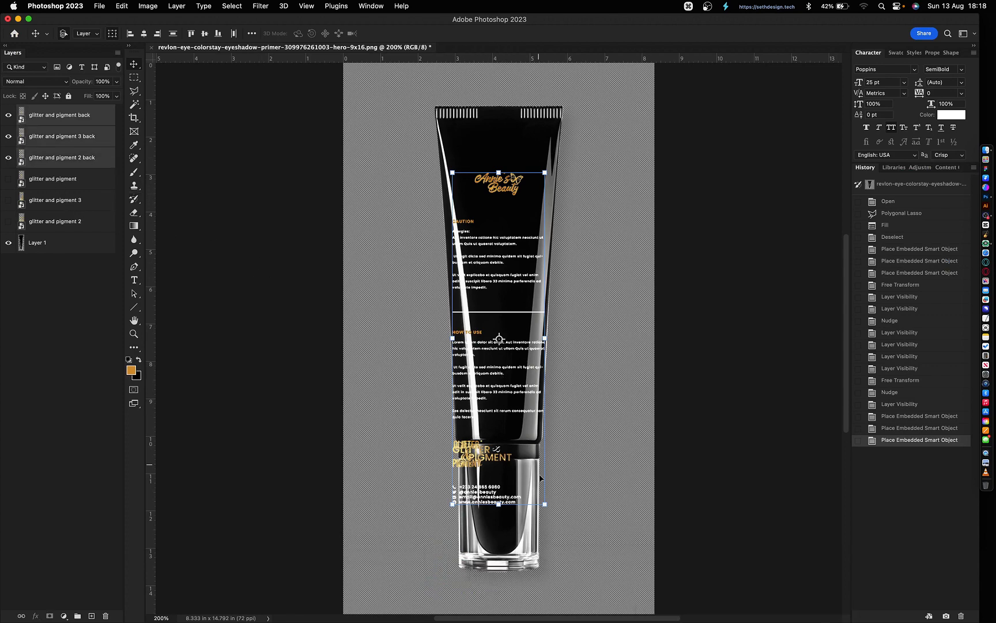
drag(499, 506, 462, 413)
key(shift+Up)
key(Return)
click(720, 400)
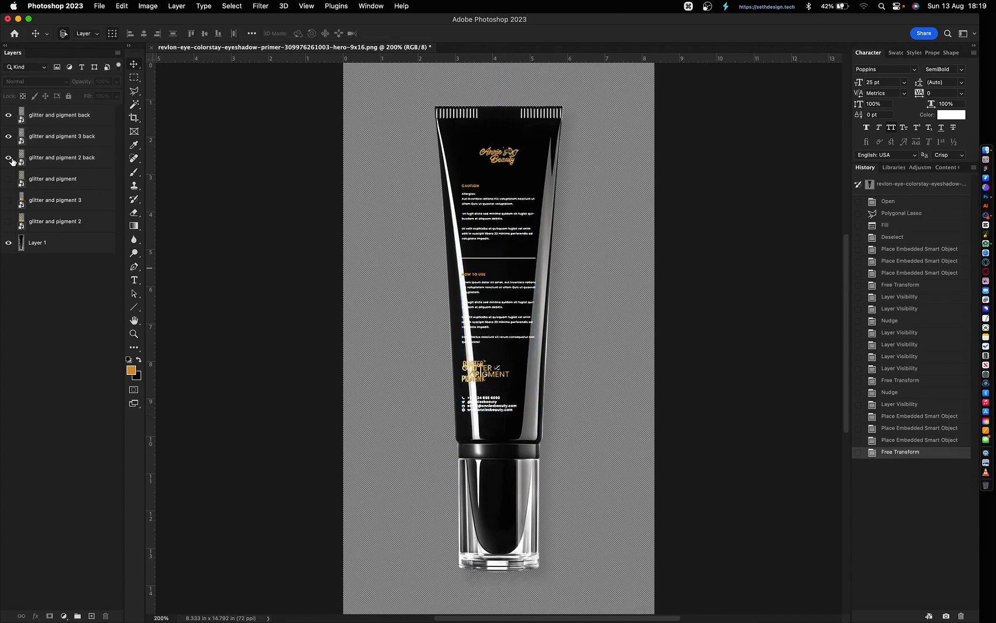
- Hide the 2 back and 3 back layers, leaving the glitter and pigment back layer selected
click(8, 157)
click(8, 136)
click(69, 118)
click(66, 311)
click(63, 115)
click(36, 82)
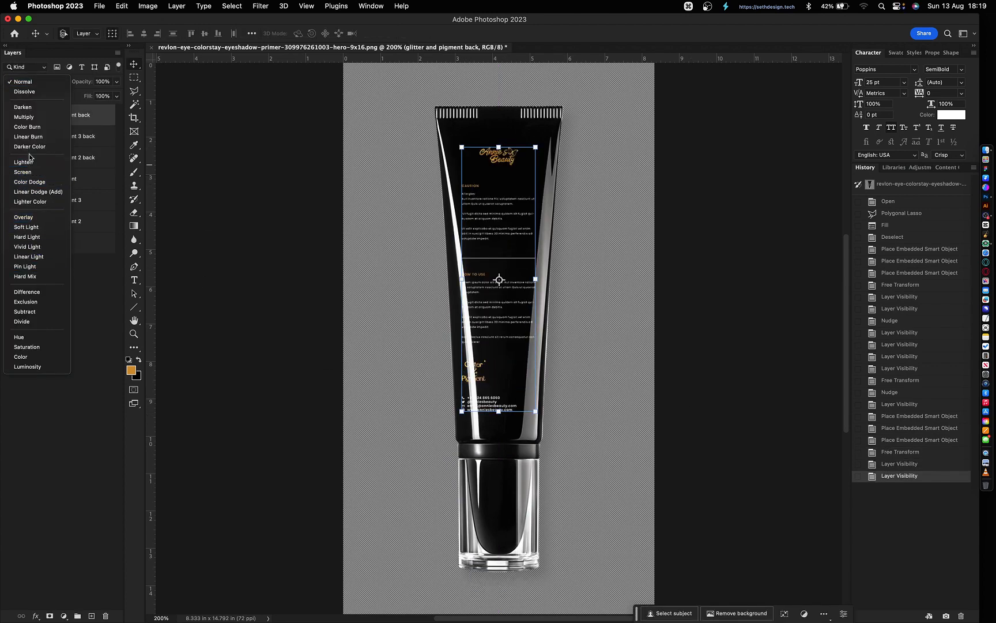
click(31, 173)
key(super+z)
click(903, 487)
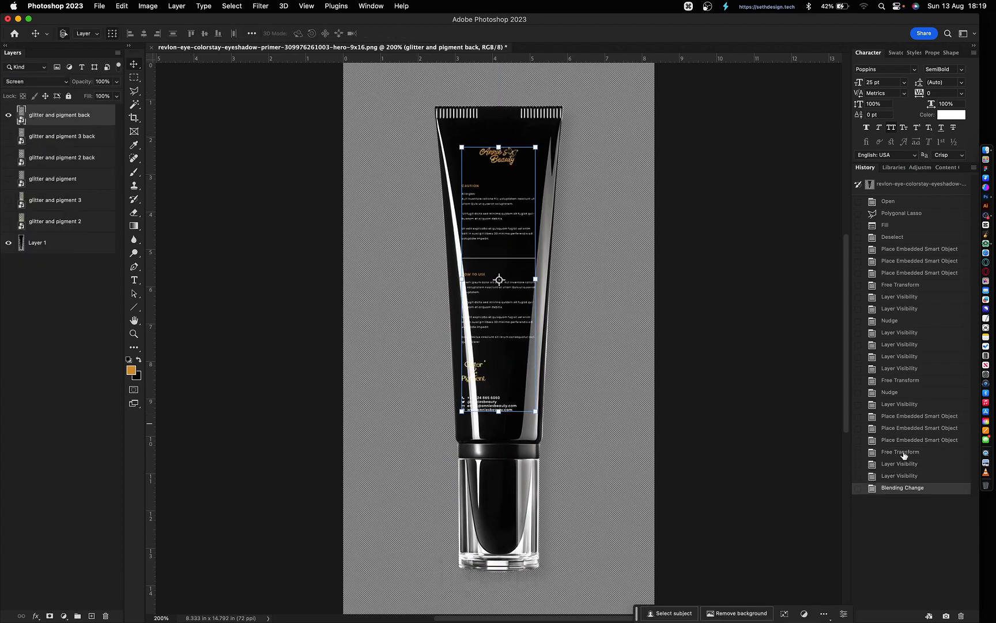
click(905, 452)
click(901, 489)
click(900, 465)
click(8, 136)
click(63, 115)
- Set the glitter and pigment back layer's blend mode to Screen
key(z)
drag(466, 349, 491, 400)
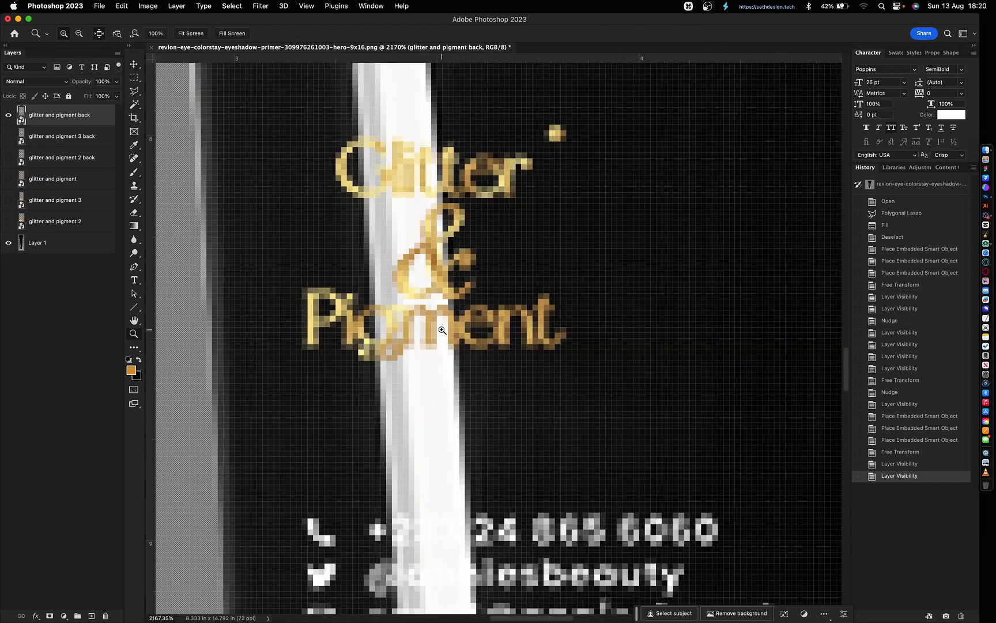
key(v)
click(53, 82)
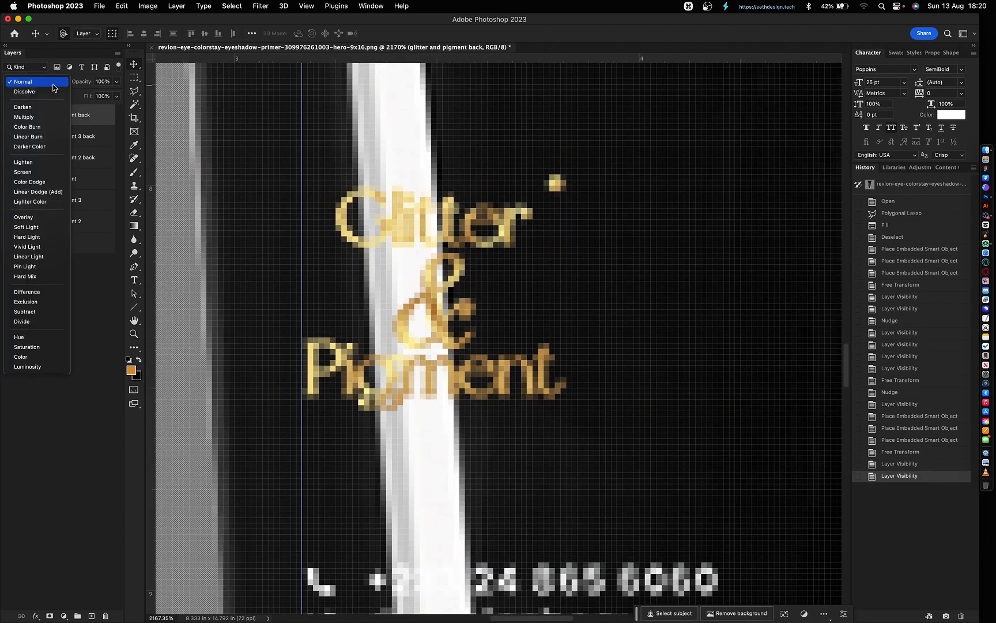
click(51, 174)
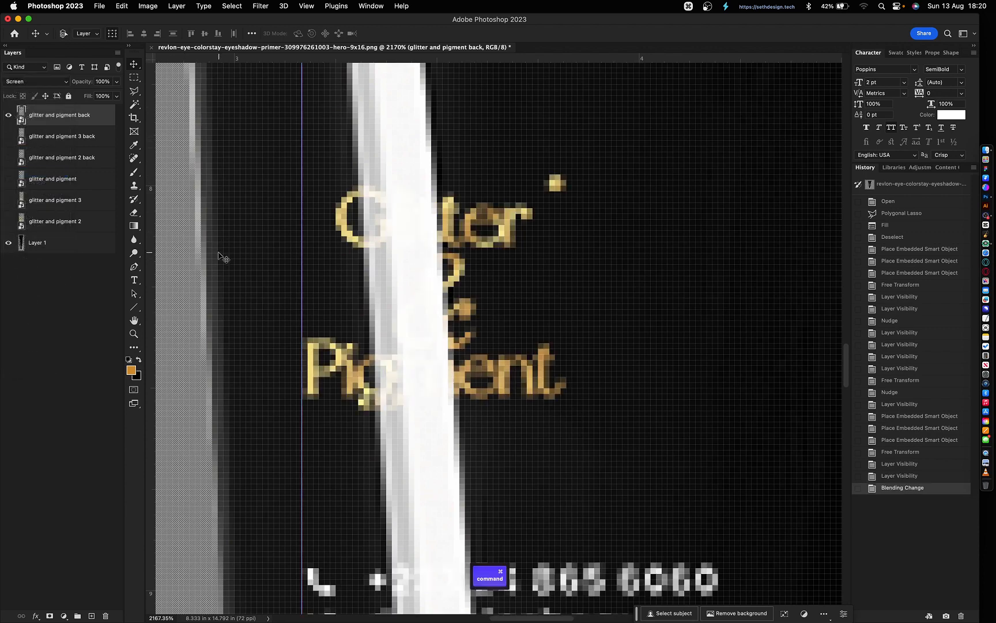
key(super+0)
click(331, 362)
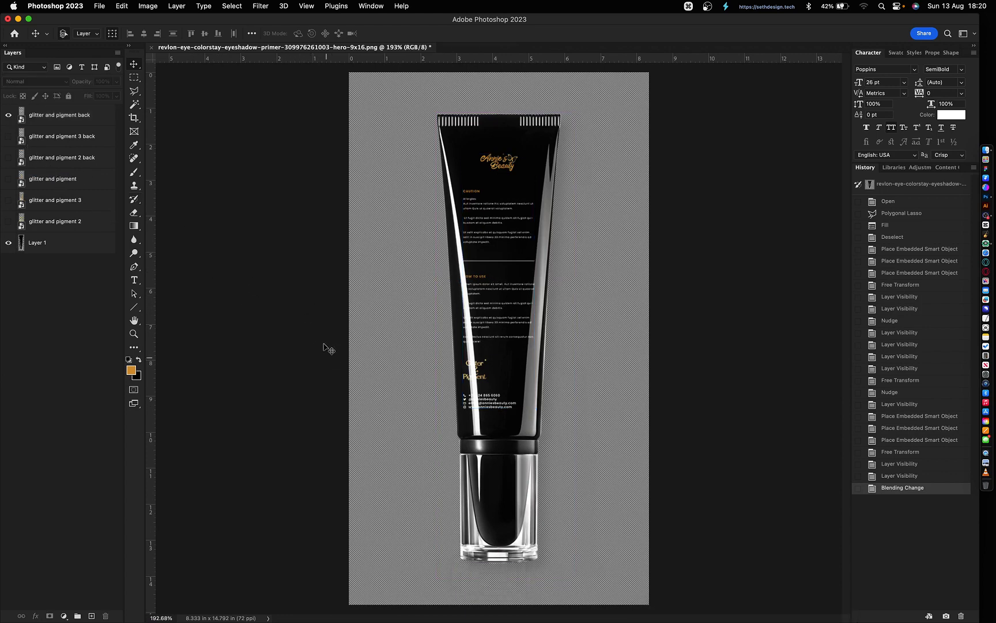
- Start a Quick Export of the tube as PNG
click(45, 118)
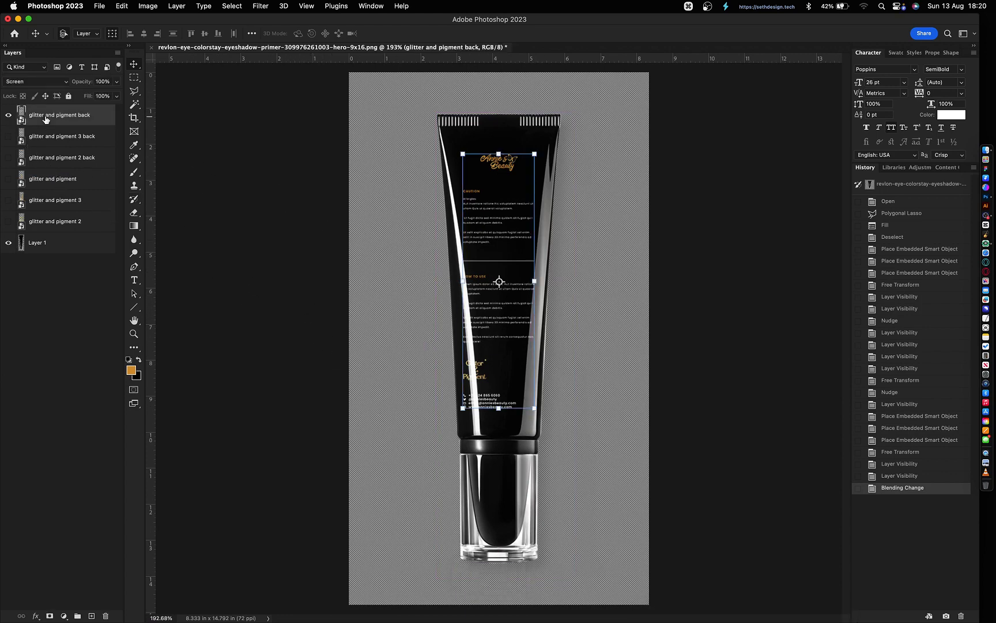
click(230, 261)
click(101, 6)
click(283, 171)
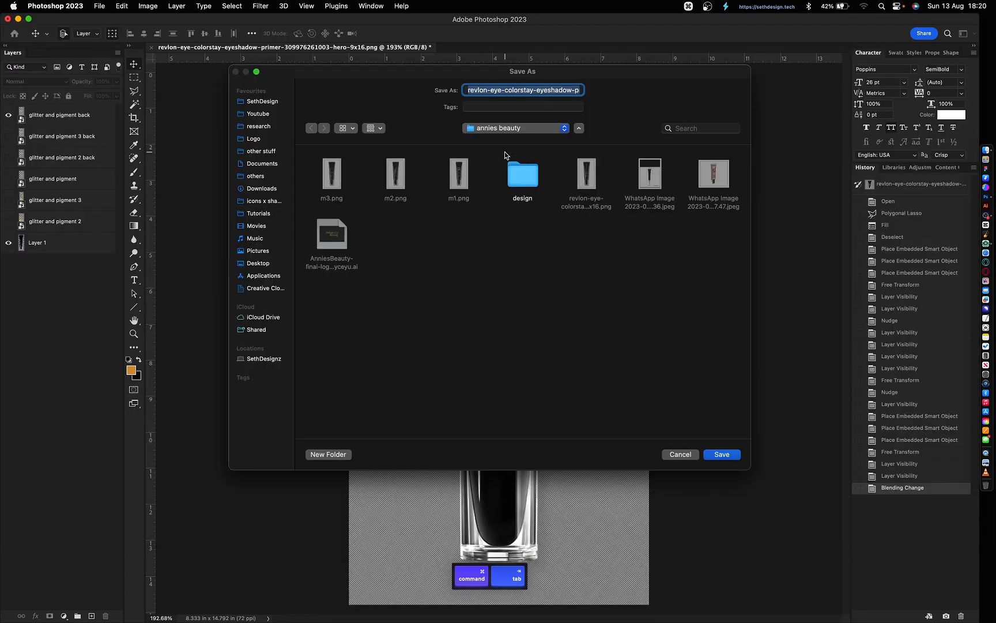
- Save the export as 'm3 back.png'
click(331, 173)
click(479, 90)
text(back.png)
key(Return)
- Show the glitter and pigment 3 back layer in Screen mode and export it as 'm2 back' PNG
click(8, 116)
click(8, 136)
click(68, 139)
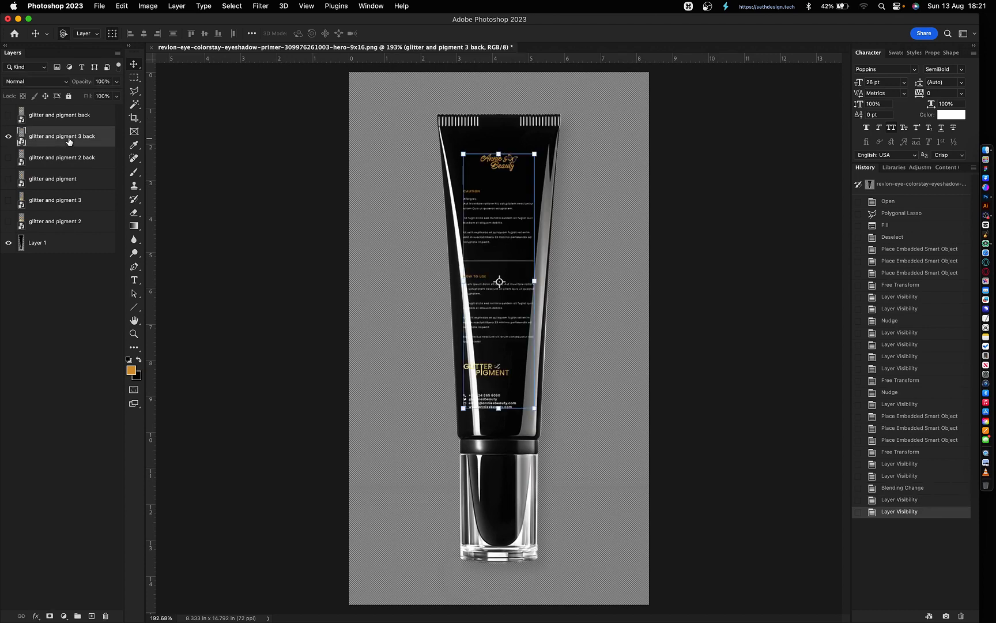
click(36, 82)
click(26, 171)
click(101, 8)
mouse_move(109, 171)
click(288, 172)
text(m2 back)
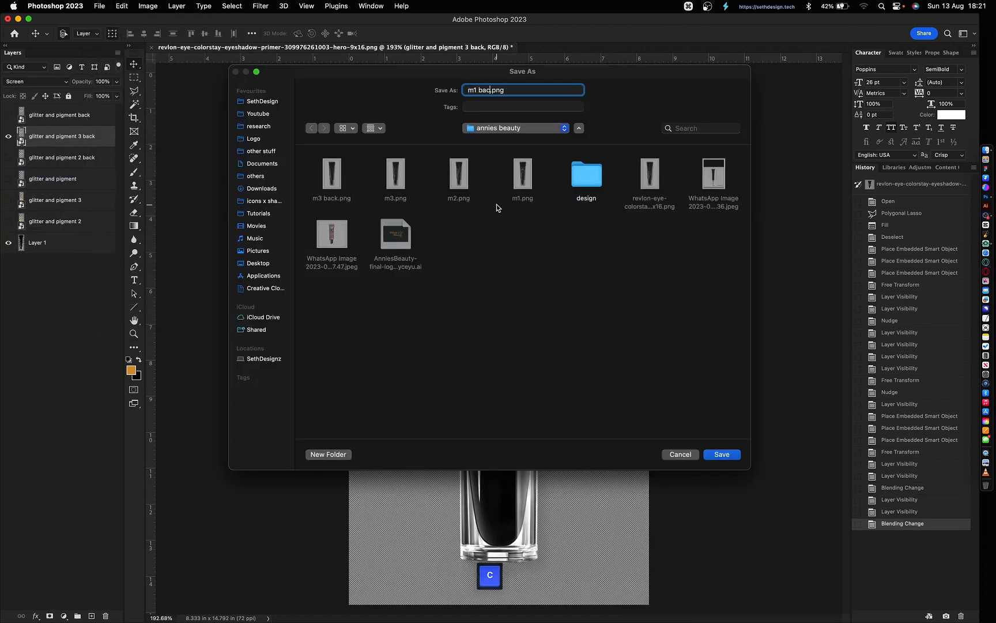
key(Return)
- Show only the glitter and pigment 2 back layer and export it as 'm2 back.png'
click(8, 136)
click(8, 158)
click(49, 163)
super+click(51, 163)
click(100, 7)
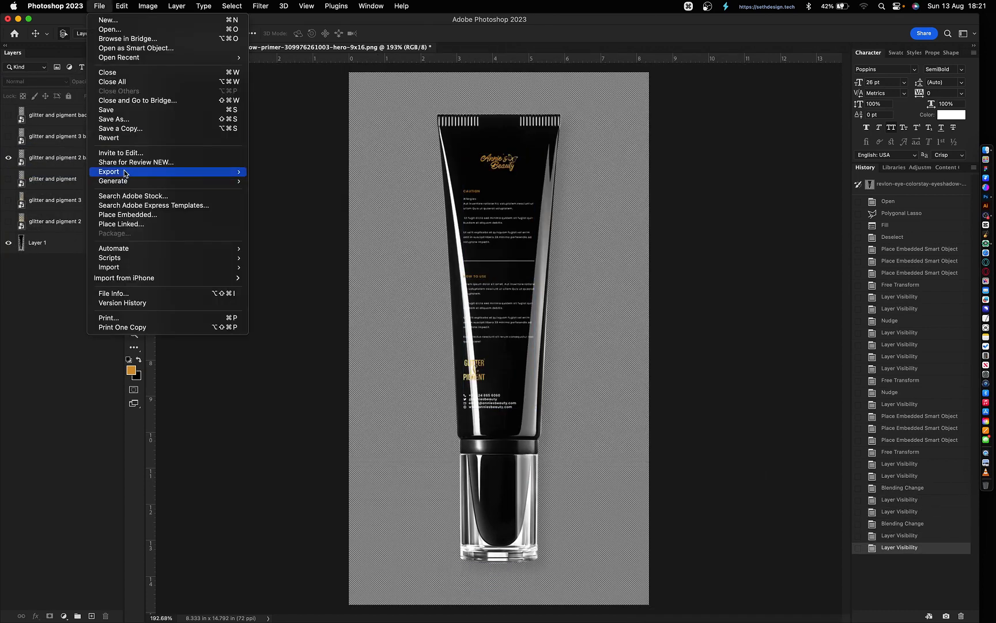
mouse_move(124, 172)
click(284, 173)
text(m2 back)
key(Return)
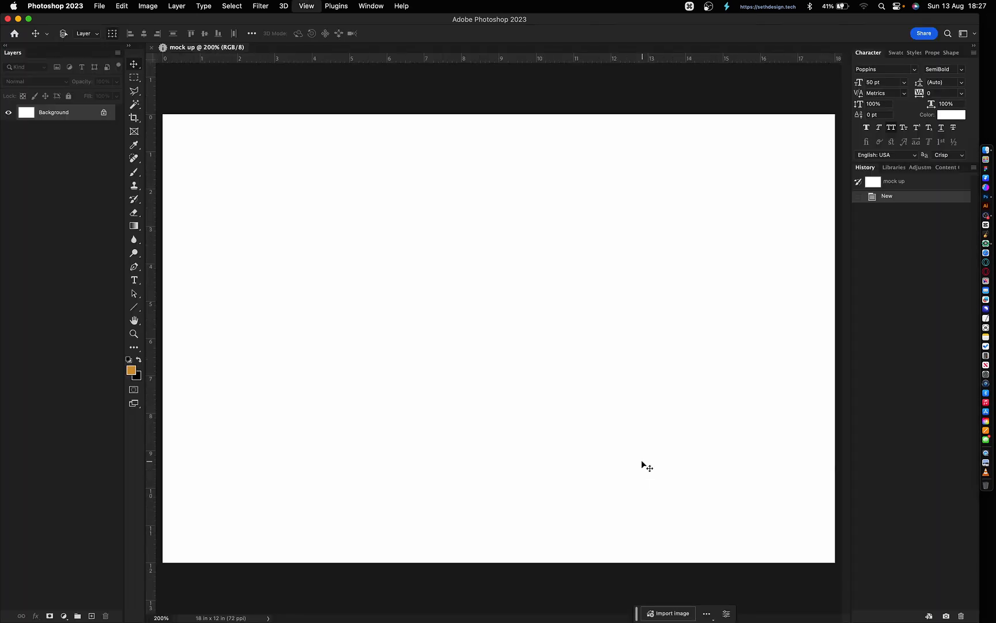
- Reset default colours and set the background colour to pale gray-blue e4e8ea
key(super+minus)
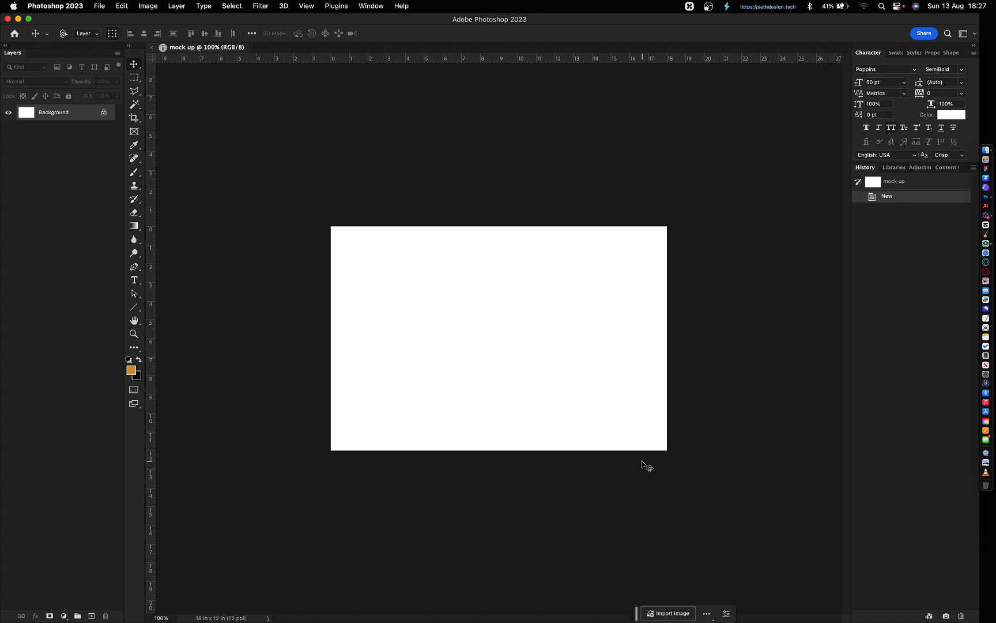
key(d)
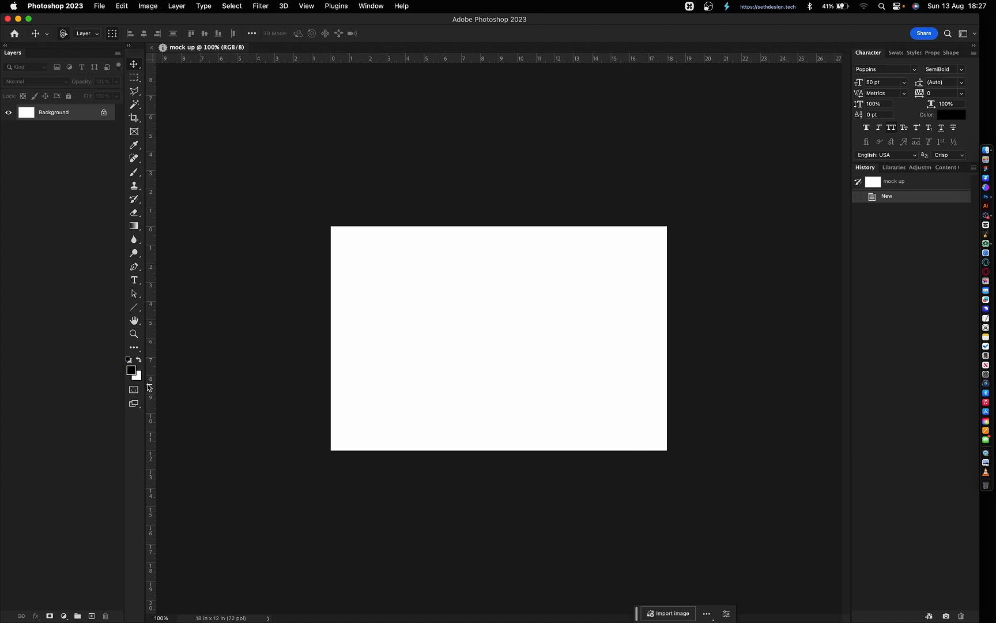
click(139, 378)
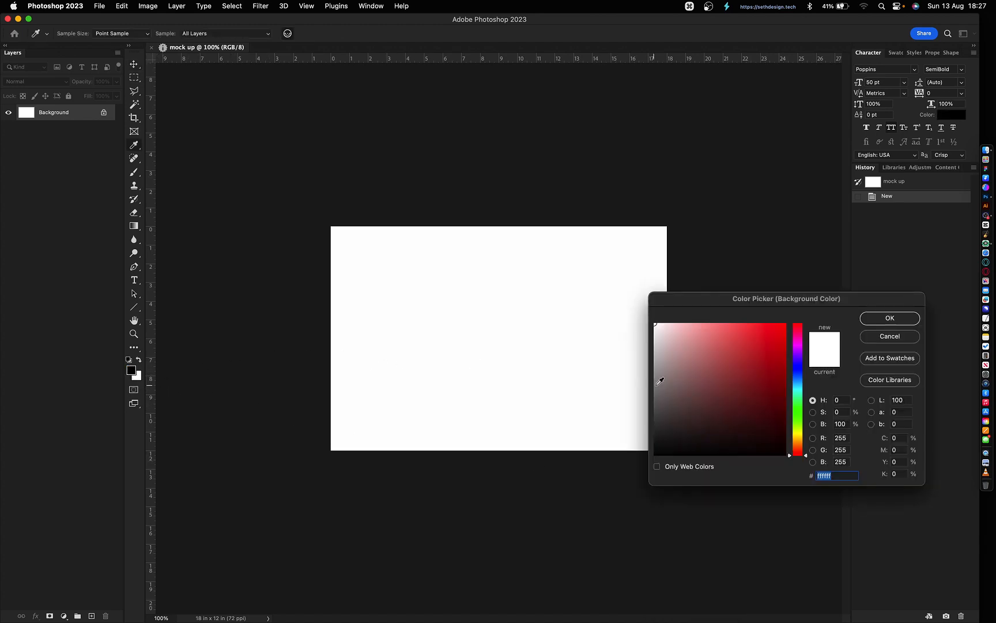
click(660, 328)
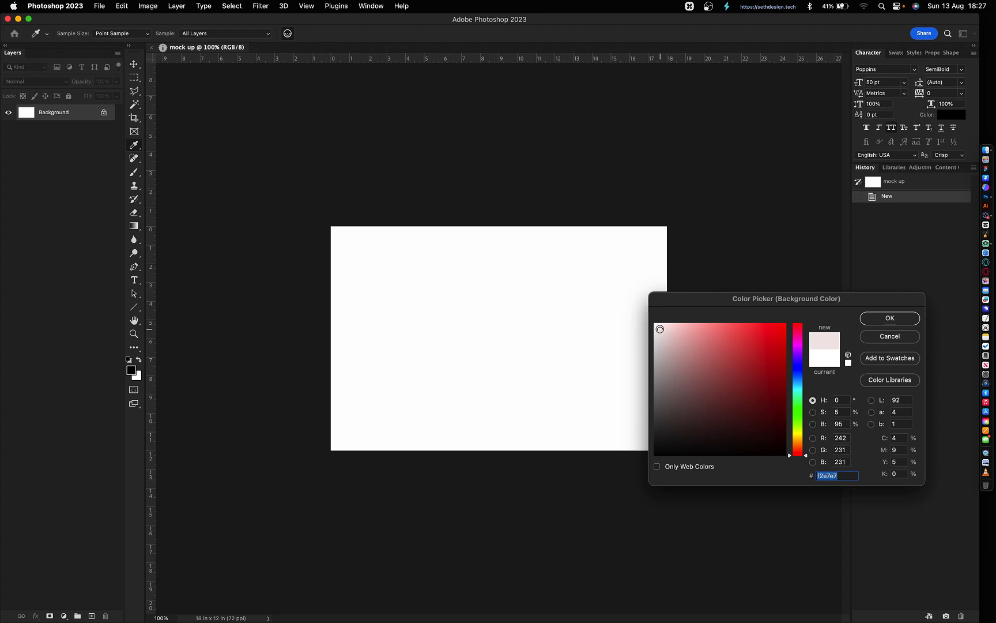
drag(659, 332, 657, 334)
drag(801, 391, 800, 382)
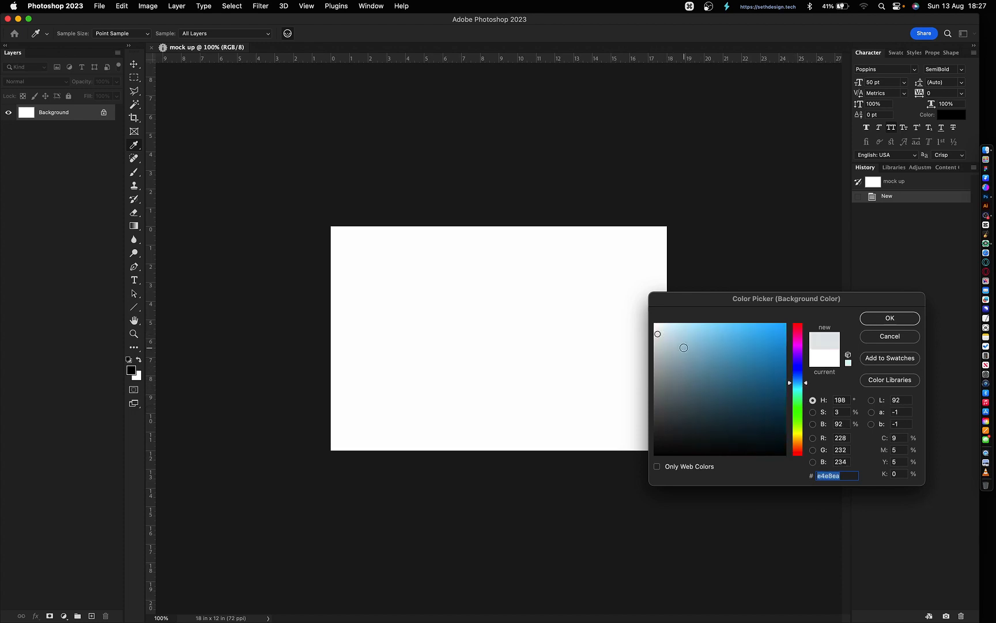
key(Return)
- Fill the entire mock up canvas with the background colour
key(v)
key(super+a)
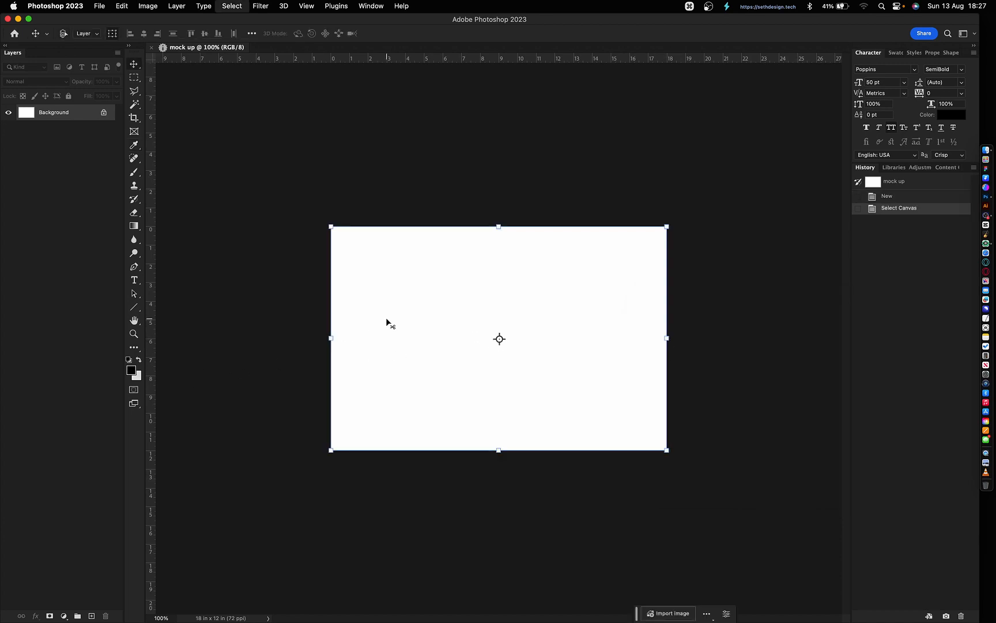
key(super+x)
key(super+equal)
key(super+minus)
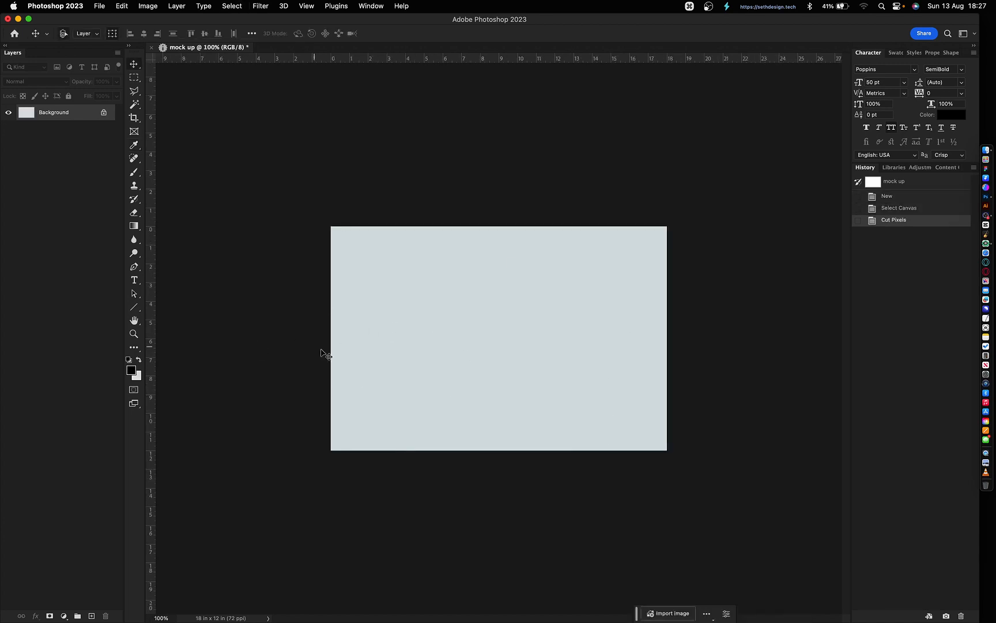
- Add Gaussian noise at amount 8 to the background
click(260, 6)
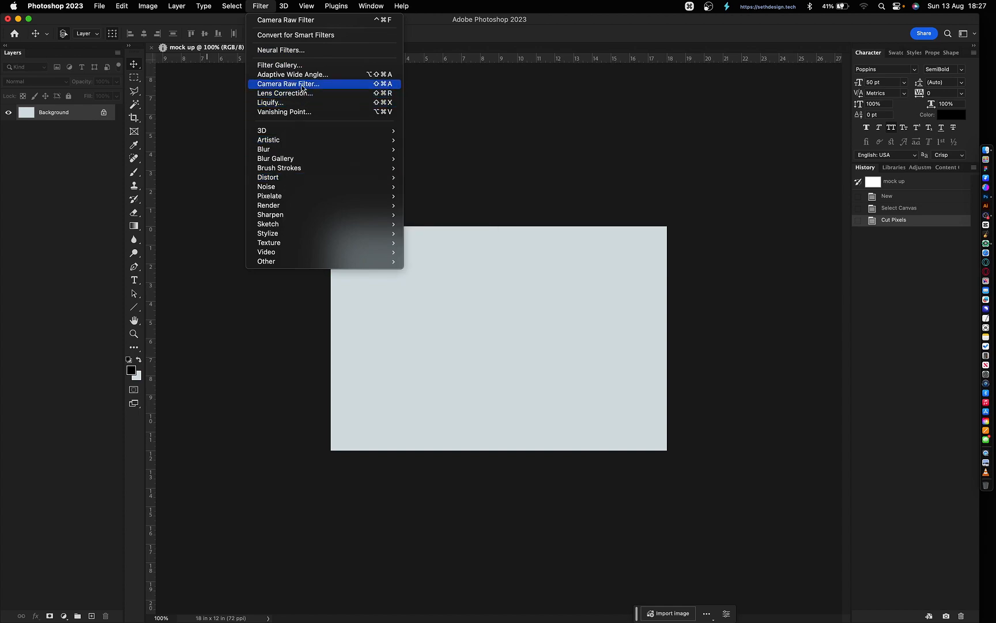
mouse_move(380, 187)
click(438, 187)
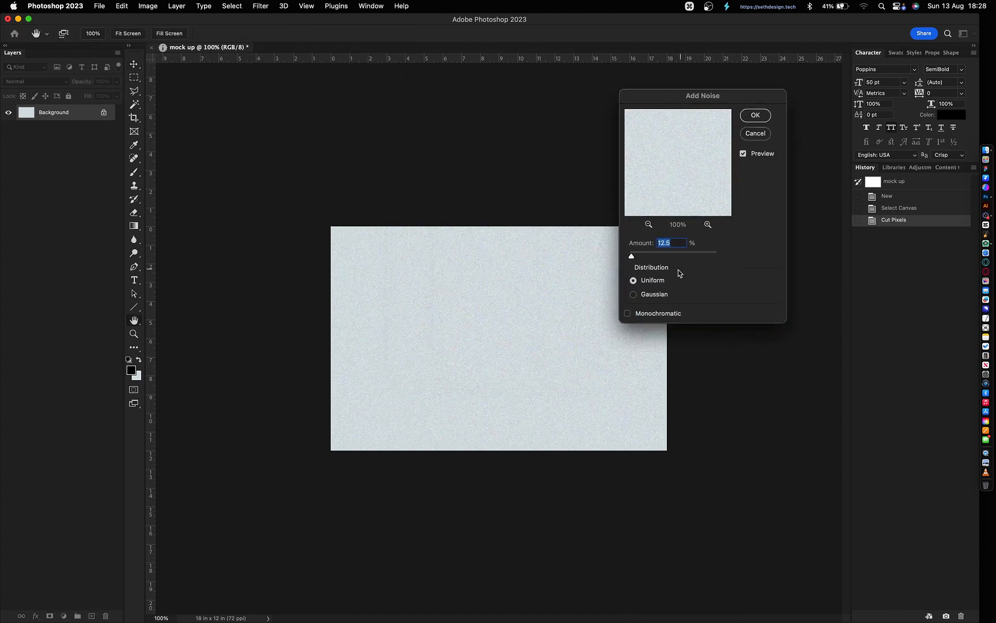
click(649, 294)
text(8)
key(Return)
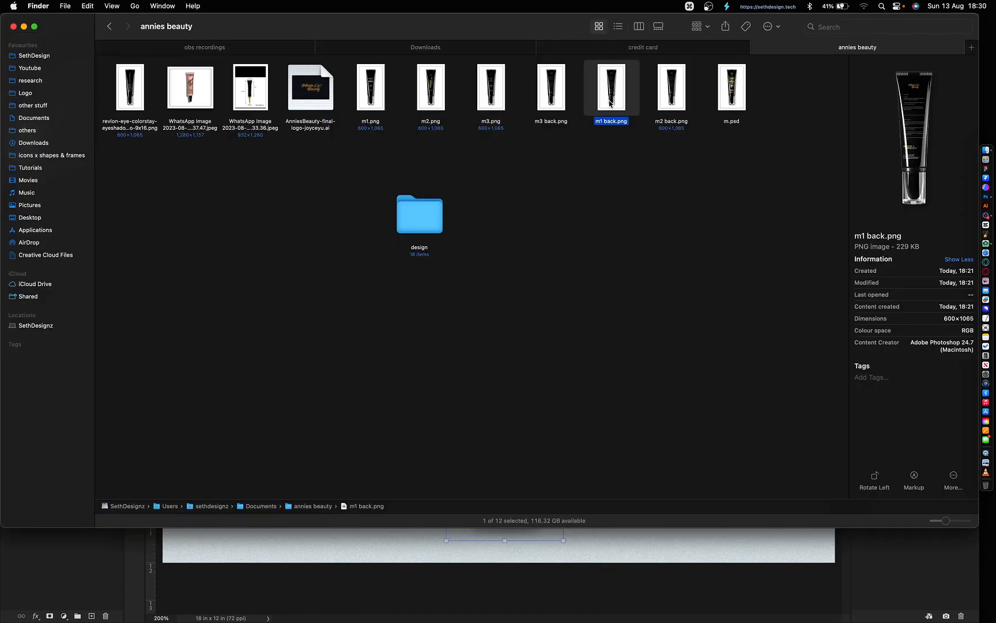
- Place m1 back.png beside the m2 tube, move both tubes right, and select m2
drag(610, 103, 609, 566)
key(Return)
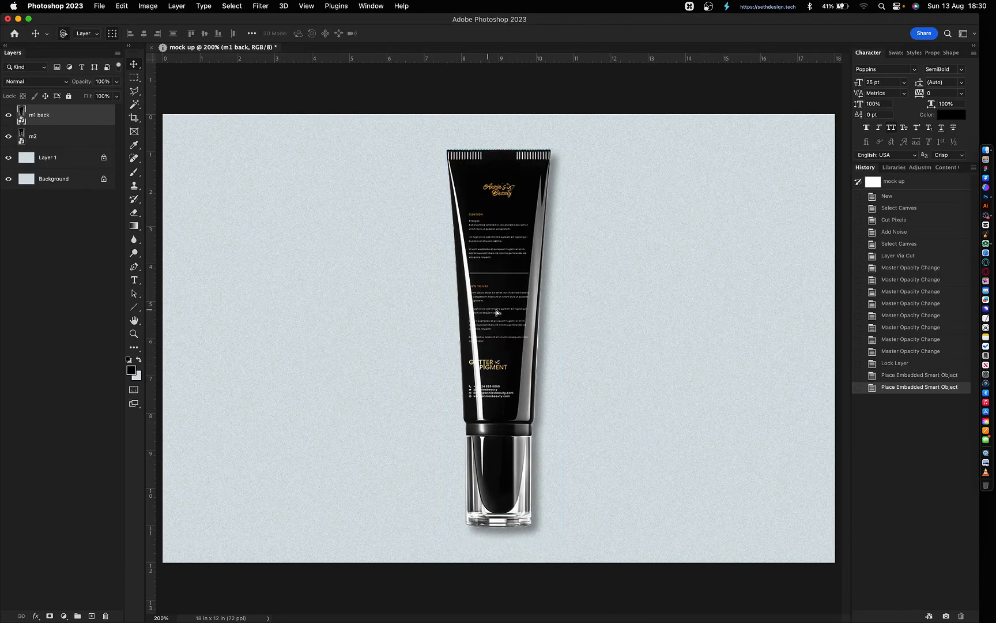
drag(512, 343, 637, 331)
drag(515, 286, 590, 295)
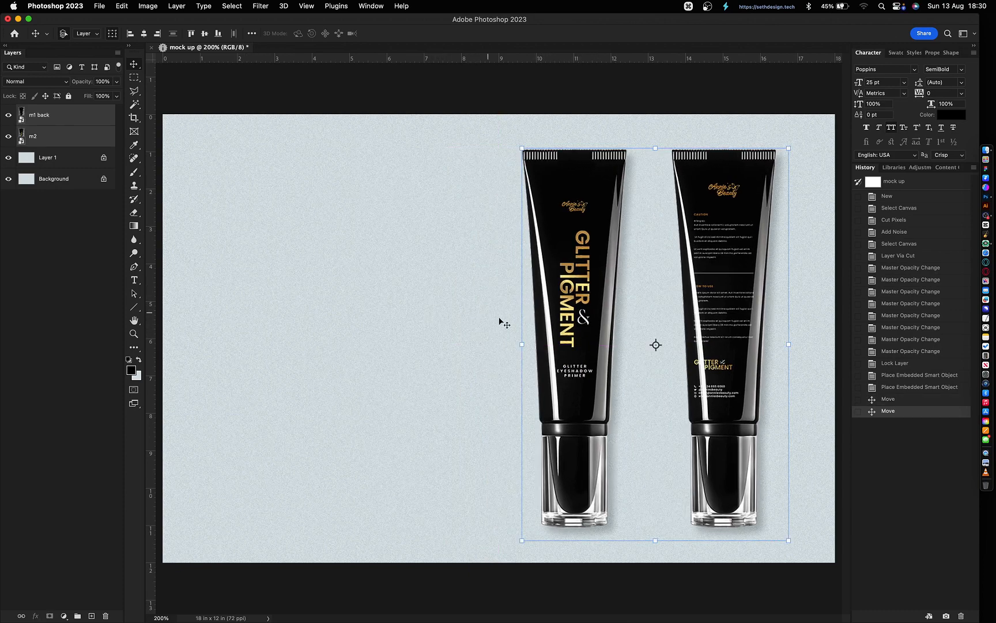
click(447, 319)
click(627, 294)
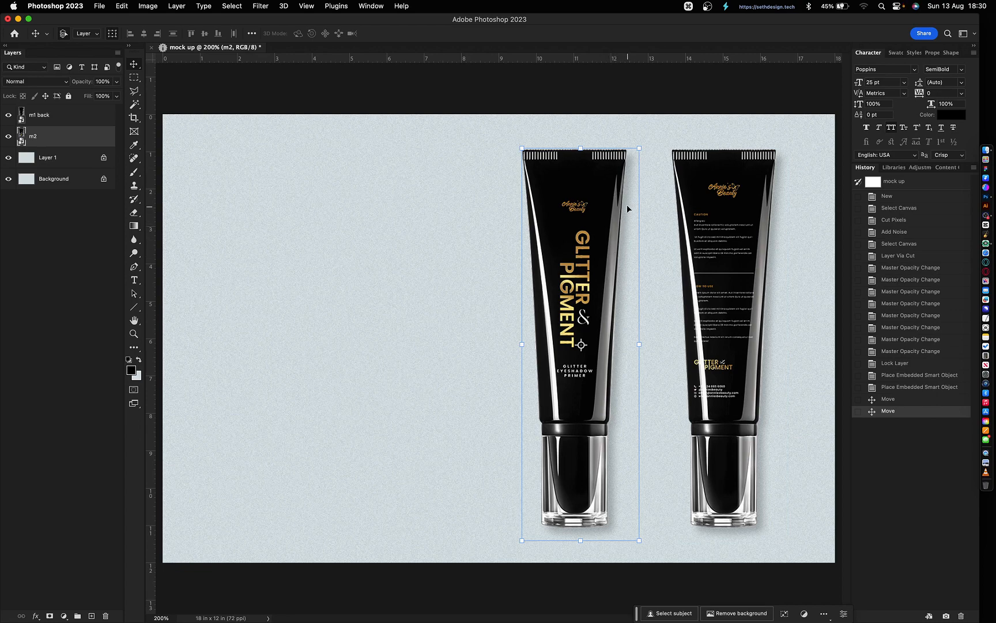
- In the m2 tube smart object, delete everything outside the tube and save it back
double_click(21, 139)
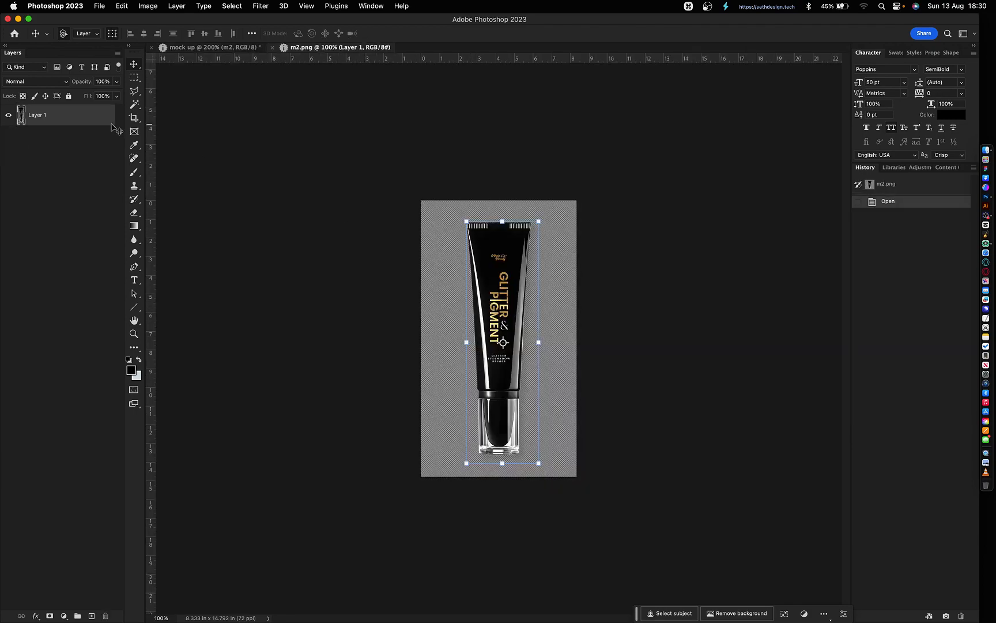
super+click(22, 120)
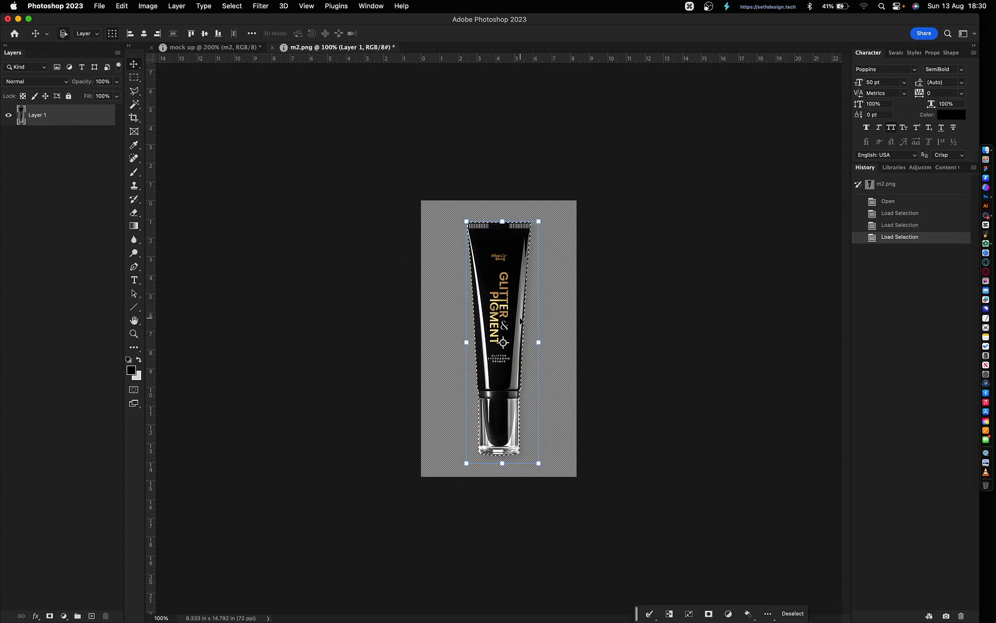
key(shift+super+i)
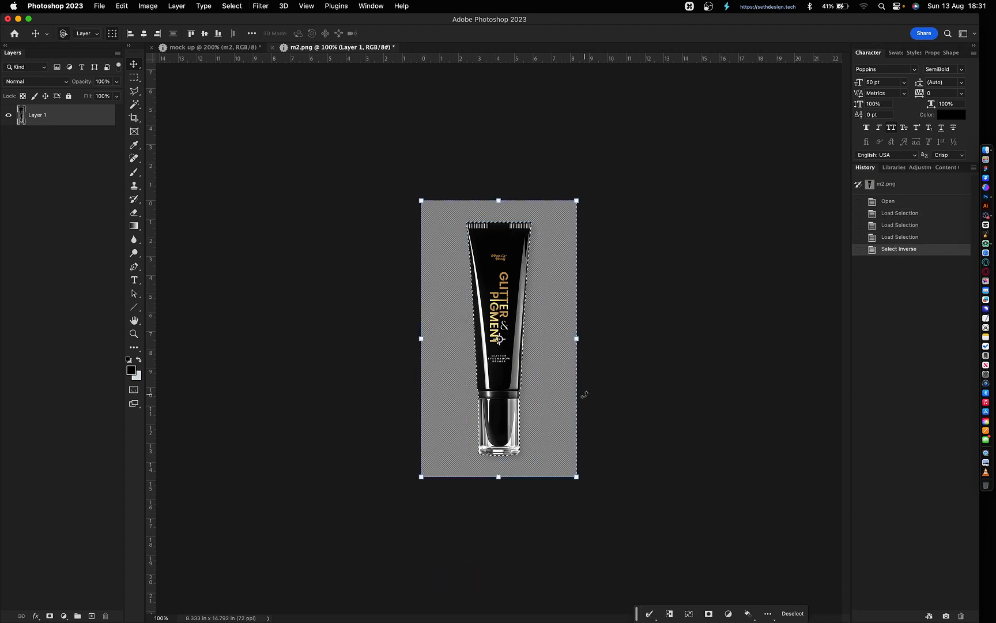
key(Delete)
key(Delete)
key(super+d)
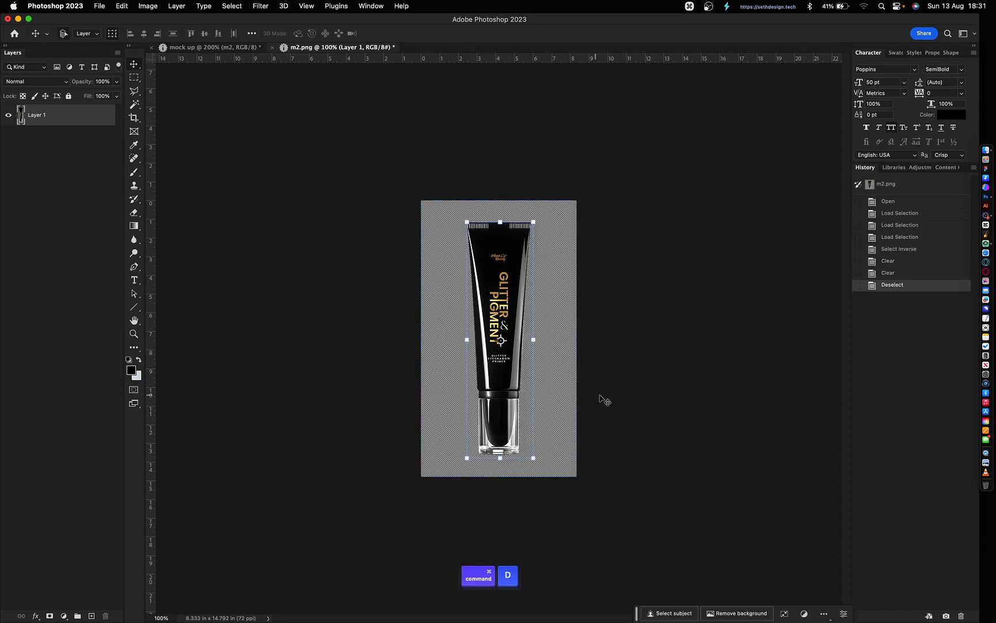
key(super+w)
key(Return)
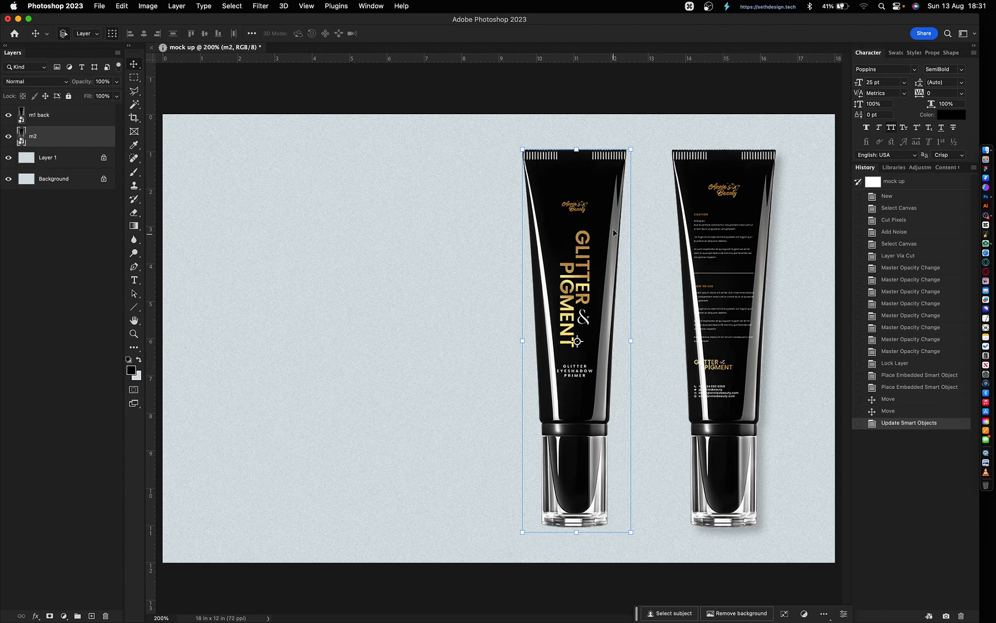
- Clear the background around the m1 back tube and save it into the mockup
click(733, 333)
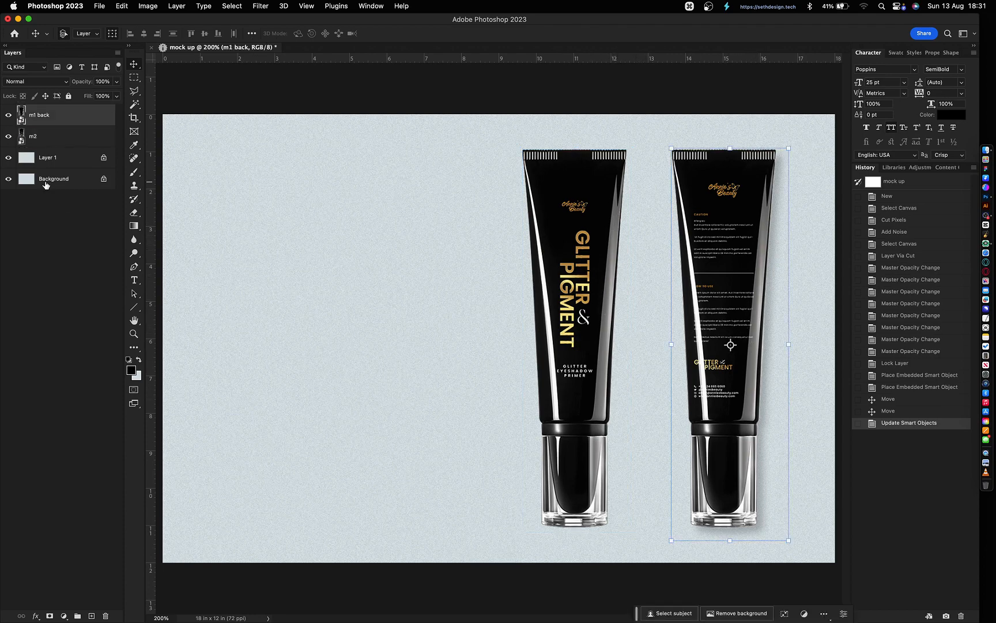
double_click(20, 120)
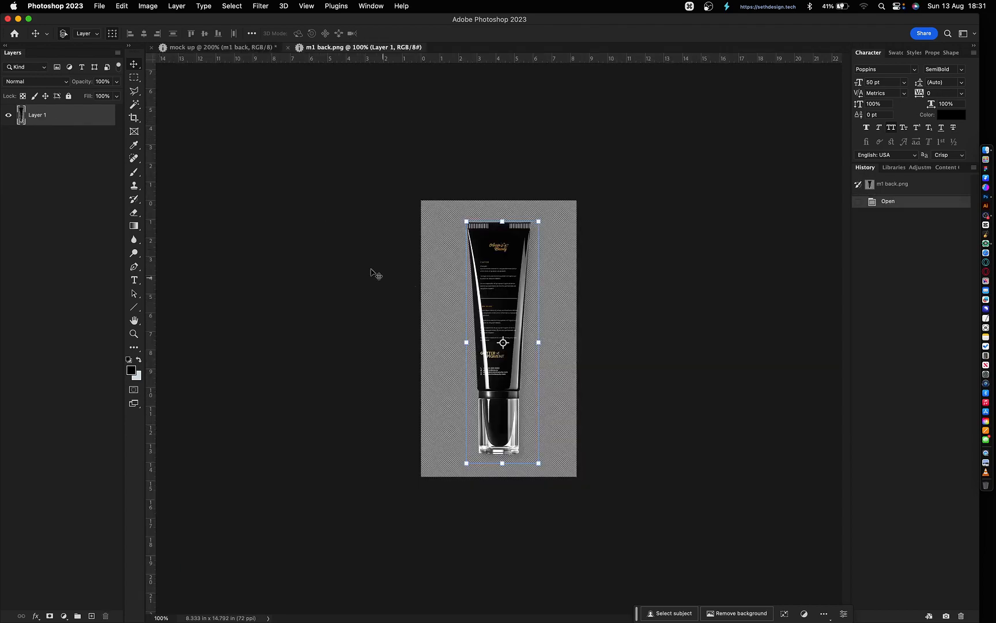
super+click(22, 116)
key(shift+super+i)
key(BackSpace)
key(super+w)
key(Return)
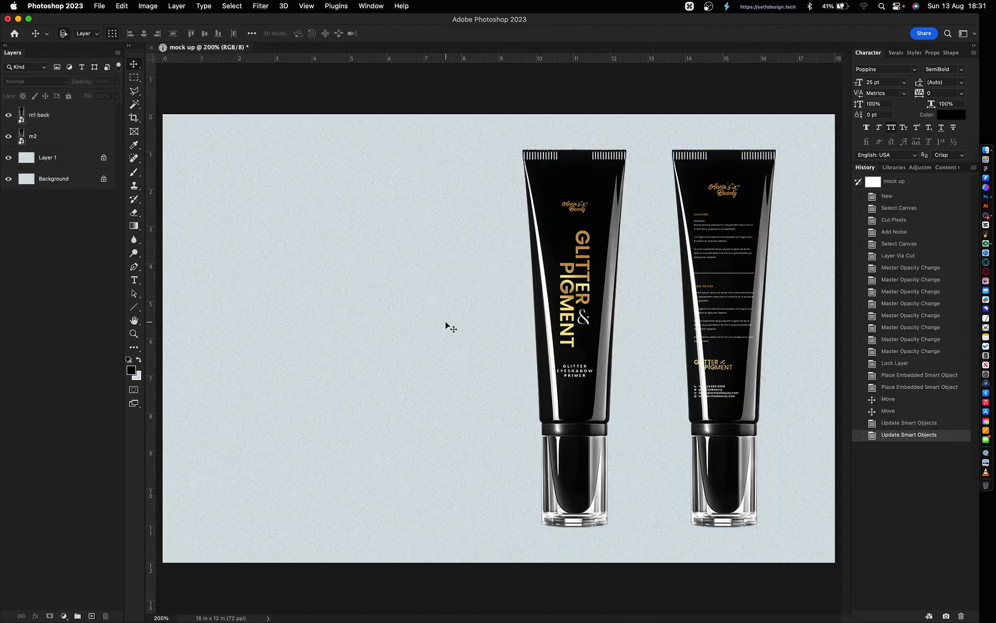
click(527, 345)
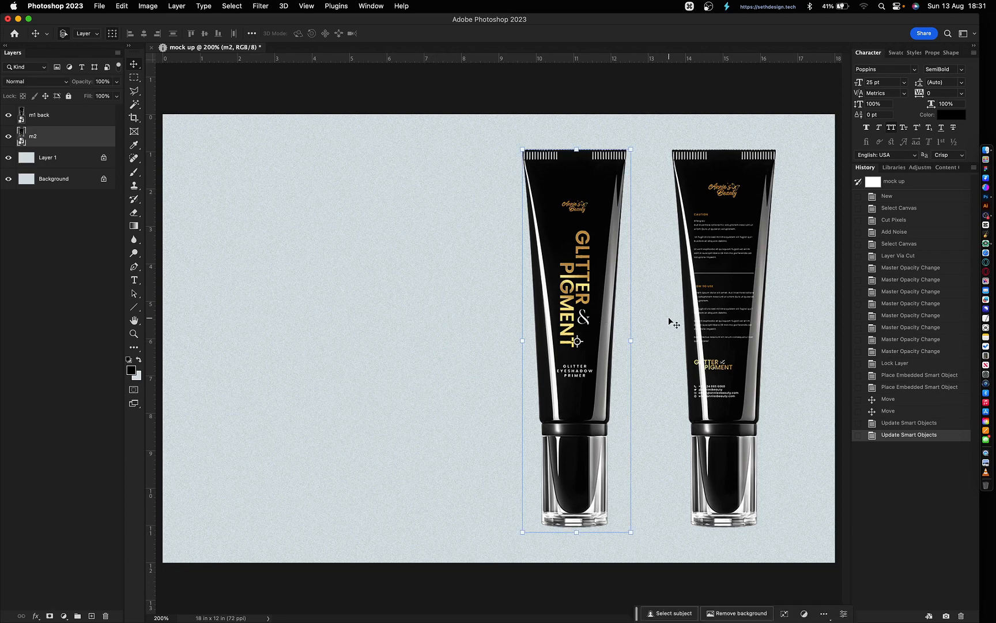
- Give the m2 tube a faint, soft, long drop shadow at angle 178
double_click(88, 139)
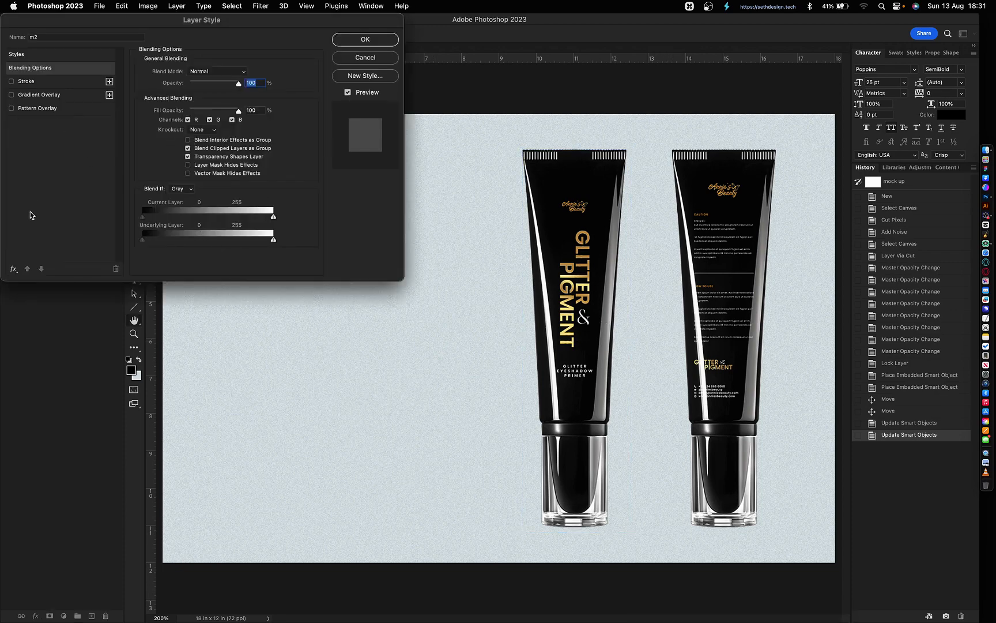
click(13, 266)
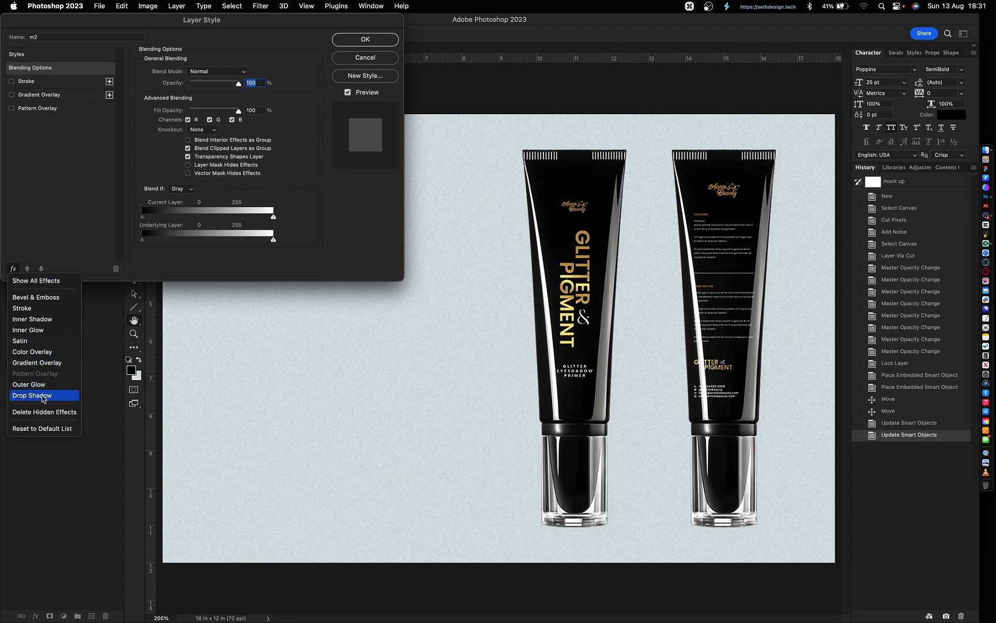
key(Return)
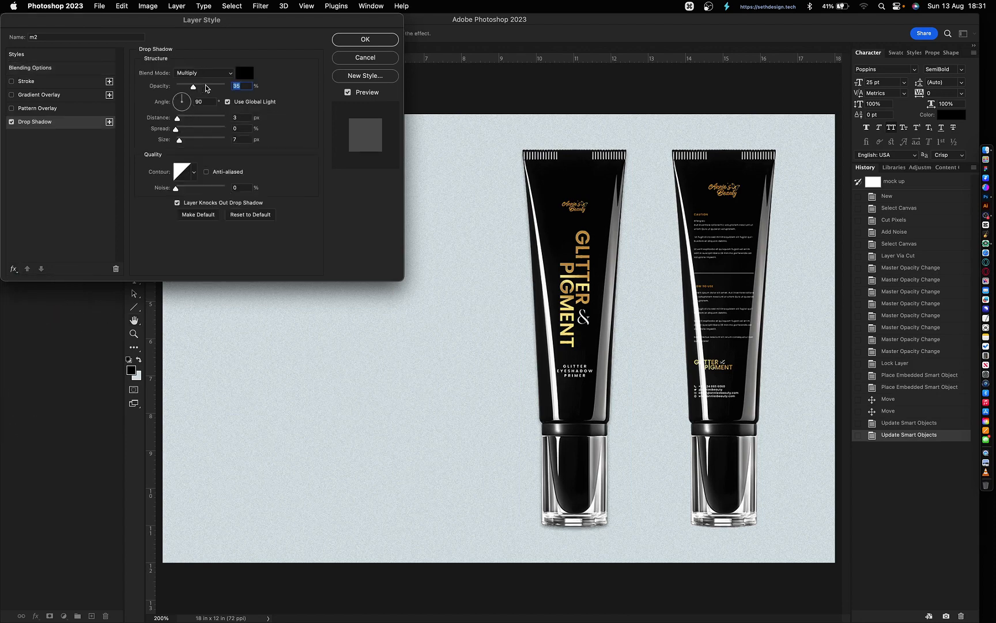
click(186, 86)
click(202, 118)
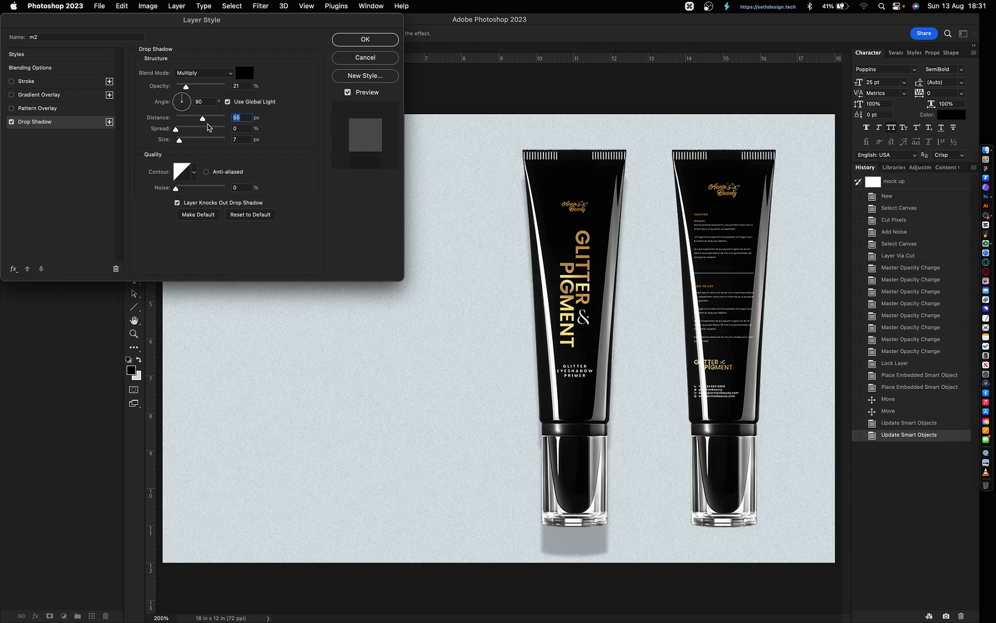
click(176, 98)
click(192, 139)
drag(203, 118, 215, 118)
click(246, 86)
key(BackSpace)
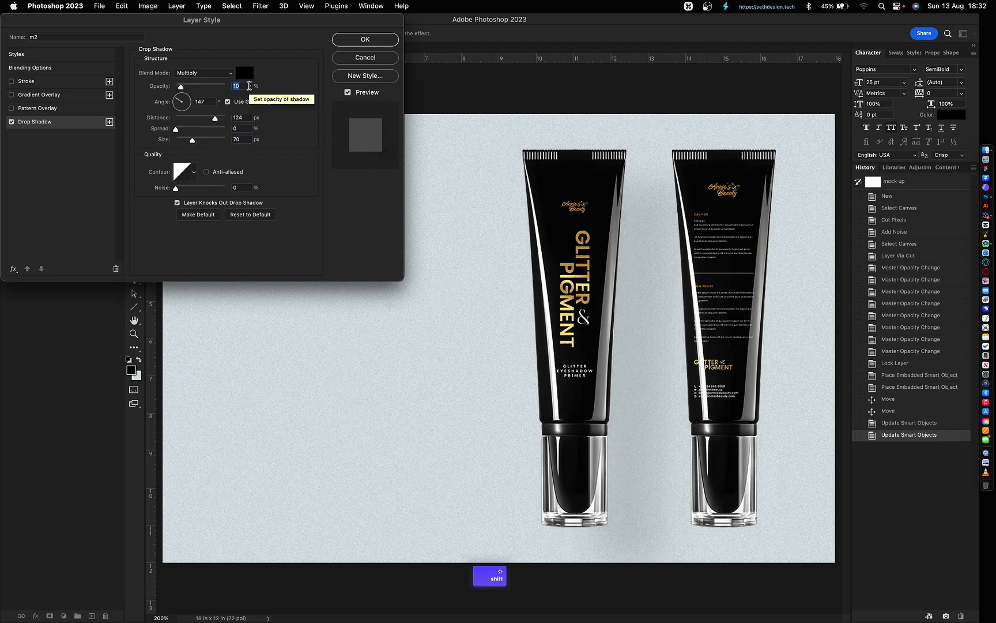
text(0)
click(176, 101)
key(Tab)
key(shift+Down)
key(shift+Down)
key(Return)
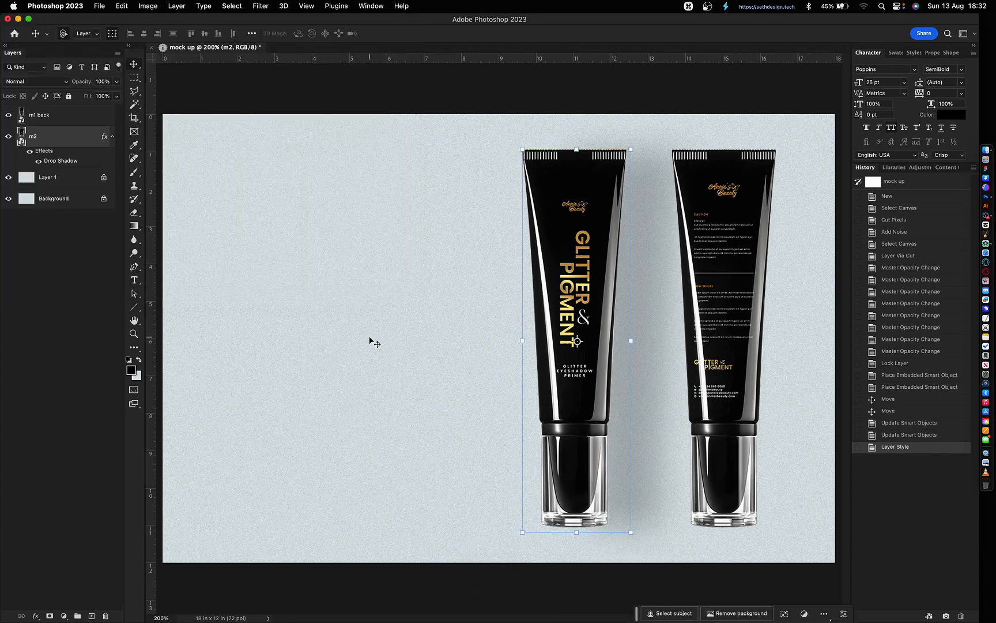
- Tidy the shadow overlay folder and place palm shadow Layer-96 into the mockup, enlarged
key(super+Tab)
scroll(518, 321, up, 1)
scroll(518, 320, up, 5)
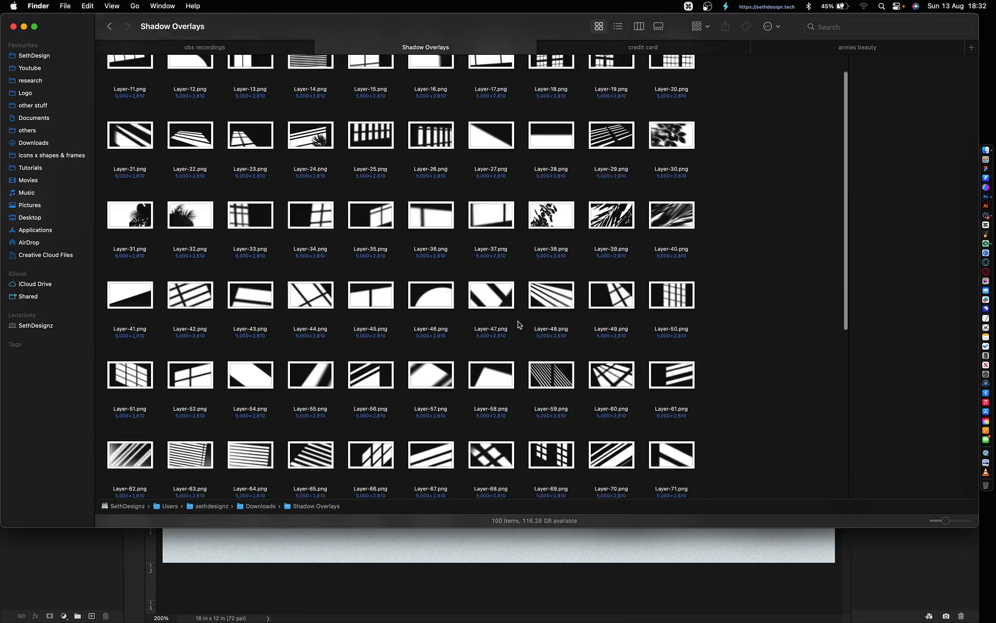
scroll(534, 347, down, 7)
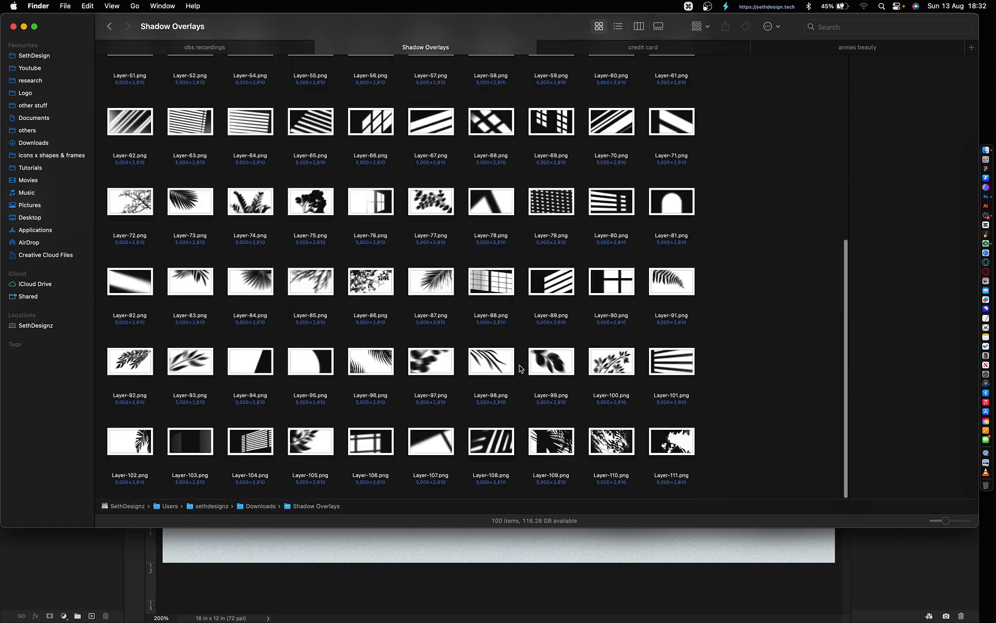
click(310, 442)
click(130, 361)
right_click(751, 352)
mouse_move(801, 443)
click(868, 442)
scroll(515, 400, down, 5)
click(513, 397)
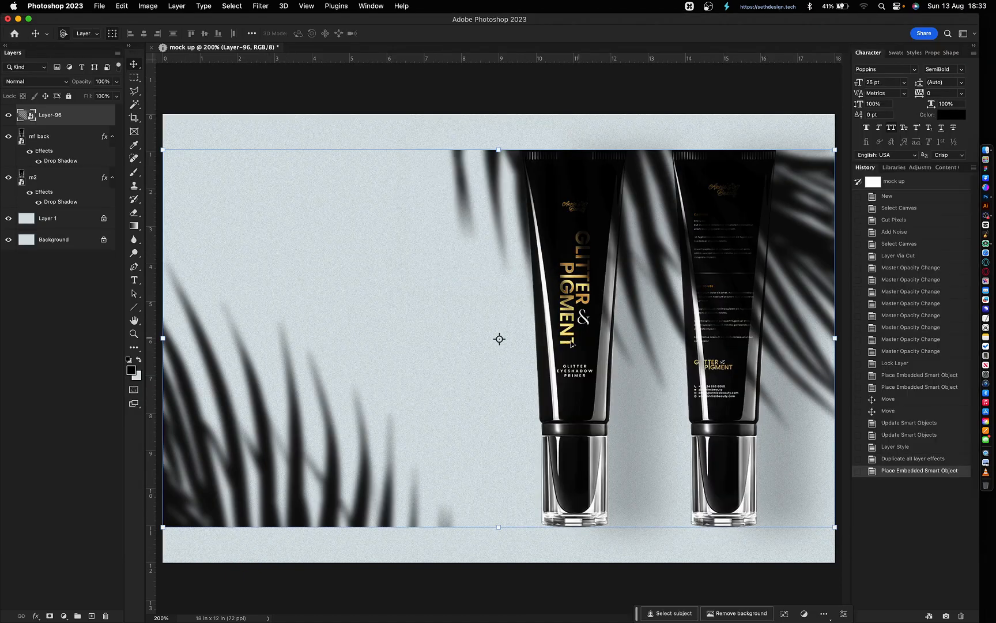
drag(498, 526, 498, 594)
- Flip the palm shadow horizontally, delete an unwanted layer, and invert the background to dark brown
key(Return)
key(super+t)
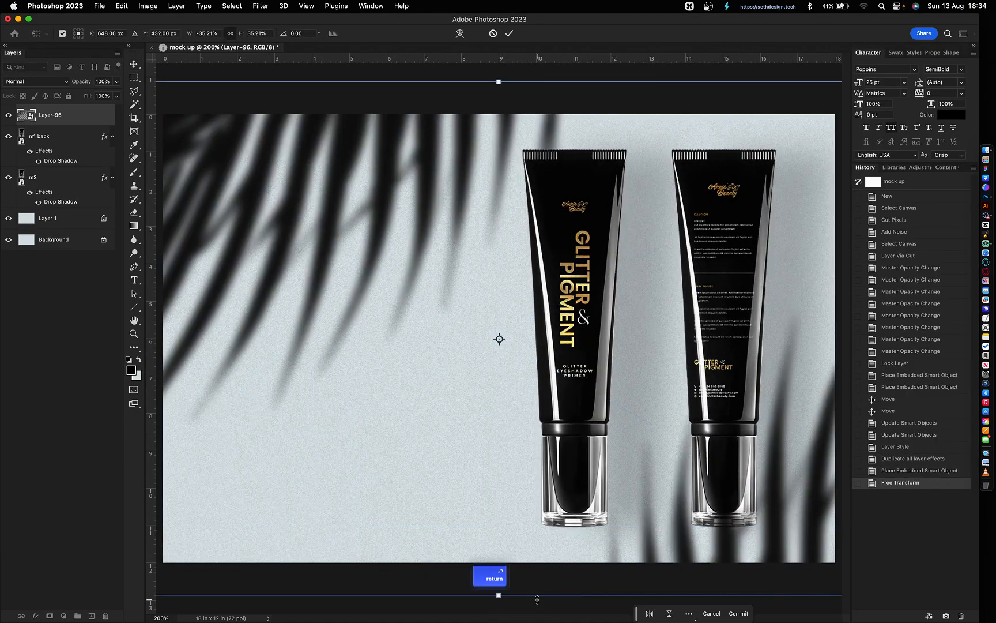
key(Return)
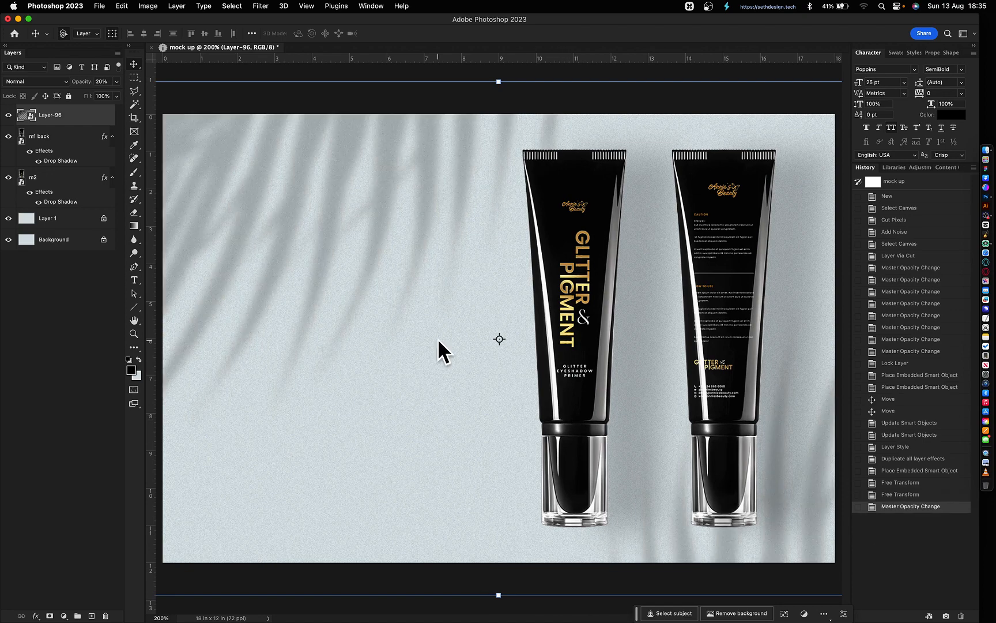
key(BackSpace)
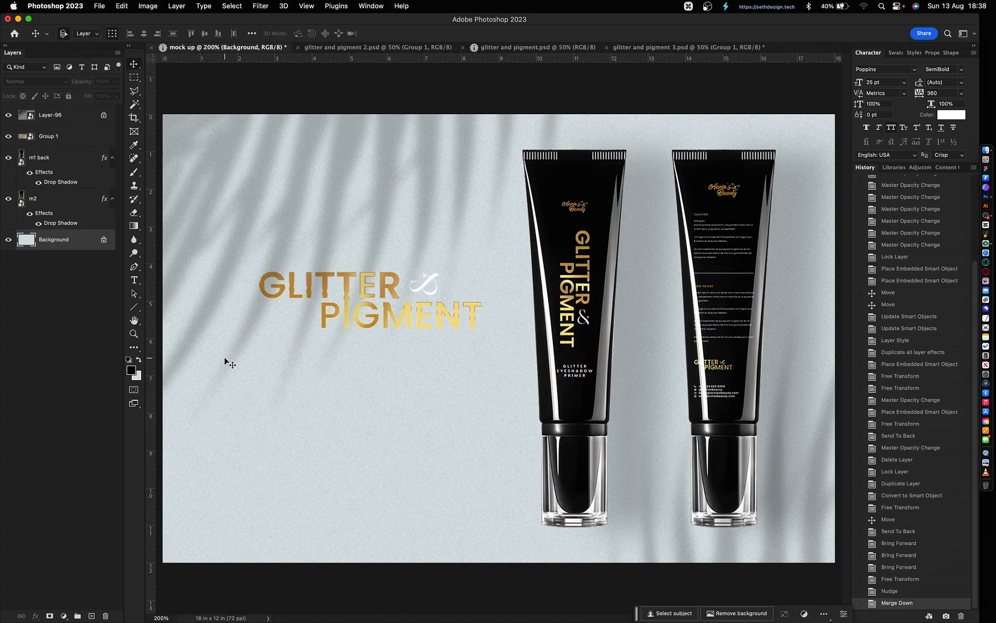
key(super+i)
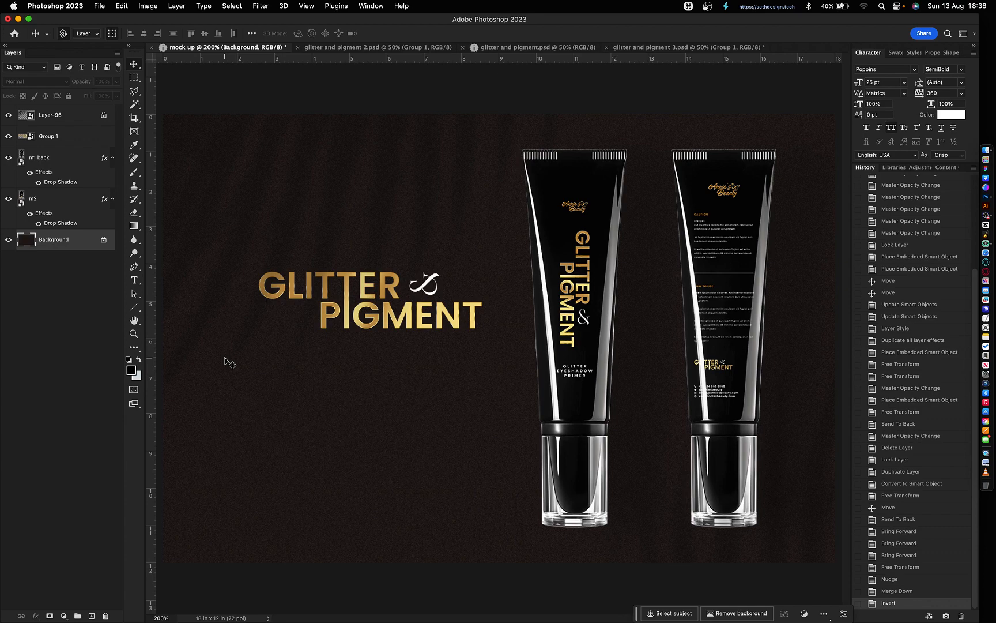
- Desaturate the background to grey
key(super+shift+u)
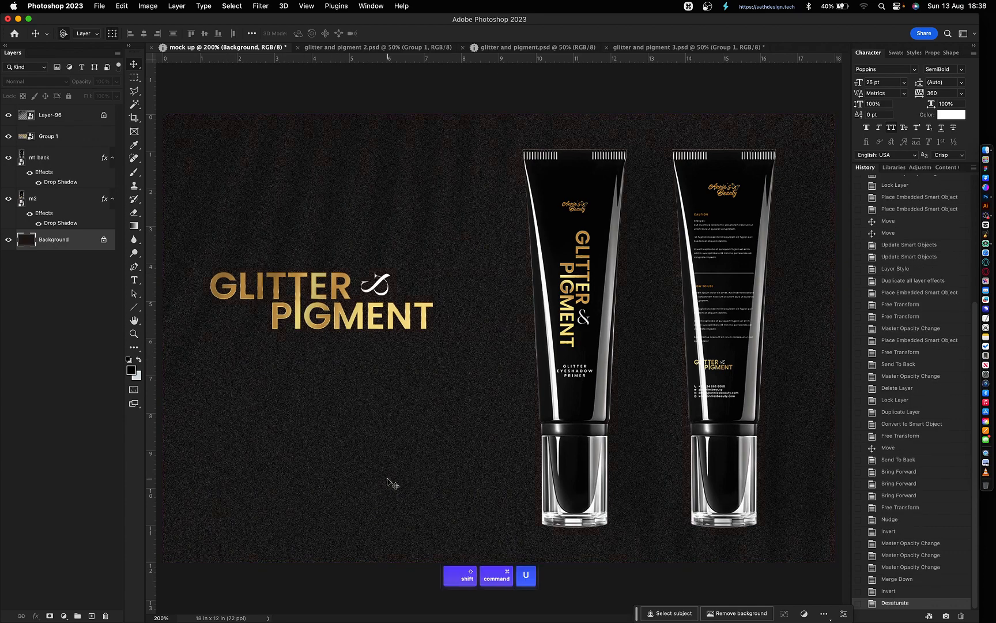
key(super+l)
key(Escape)
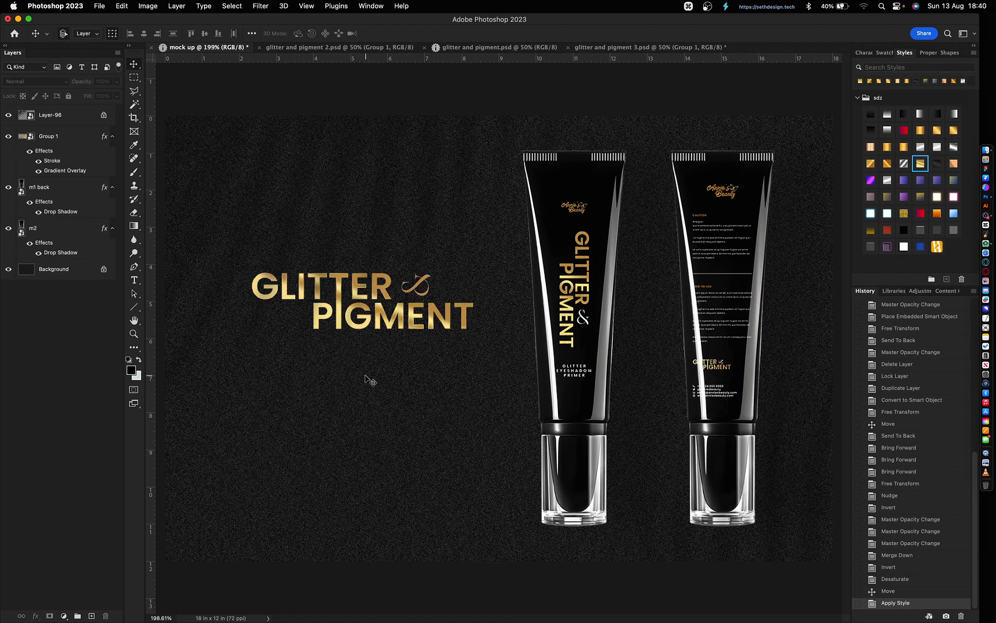
- Add a white Color Overlay to the headline group and set its opacity to 70%
double_click(88, 105)
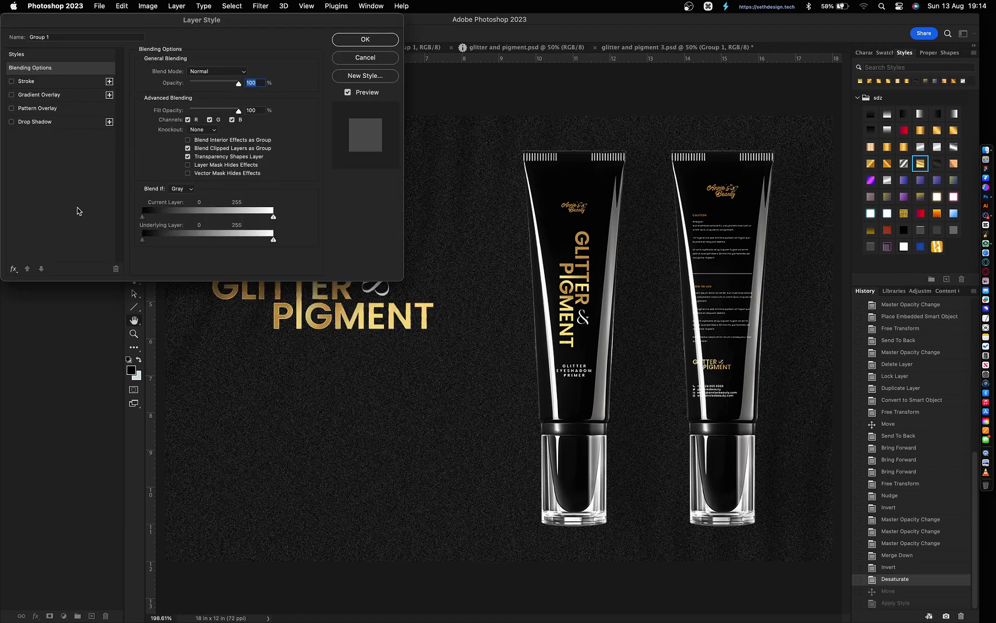
click(13, 269)
click(35, 352)
click(245, 74)
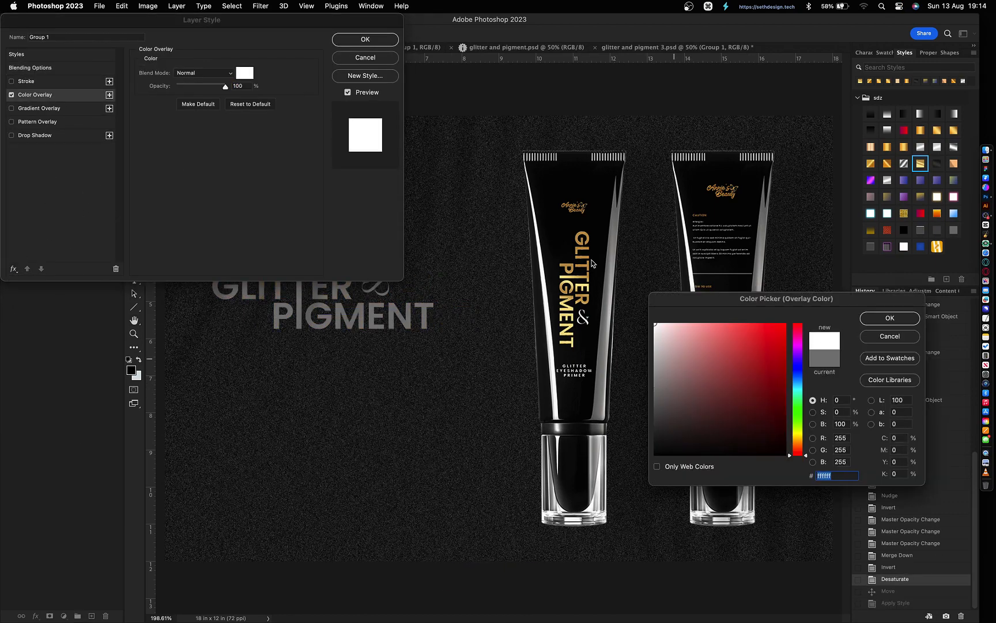
key(Return)
key(Return)
key(3)
key(9)
key(7)
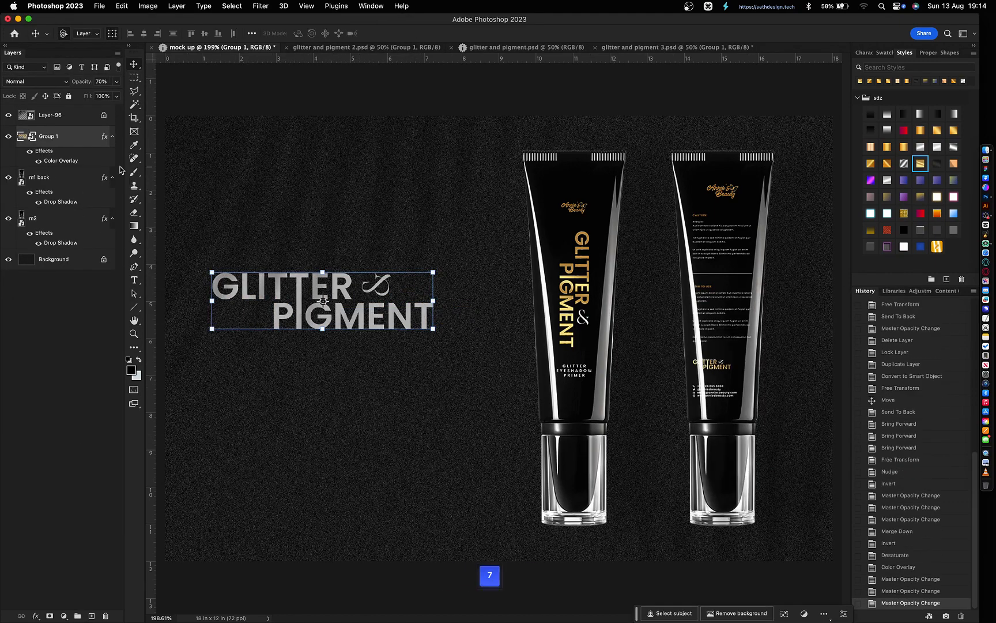
- Set the headline to Overlay blend mode at 100% opacity, then step back through history
click(35, 81)
click(24, 218)
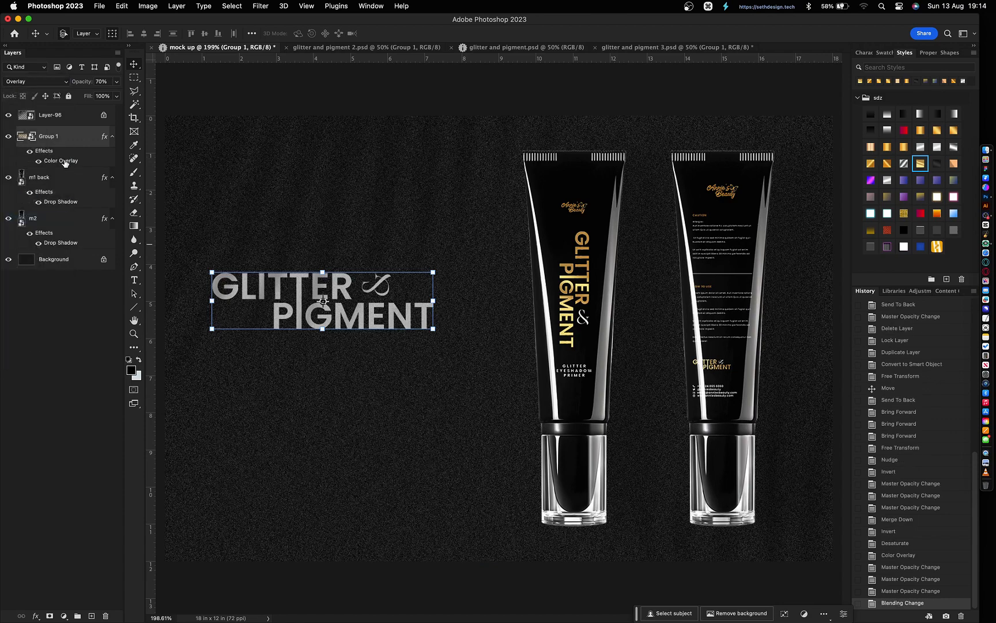
double_click(60, 160)
click(245, 76)
key(Return)
key(Return)
click(34, 82)
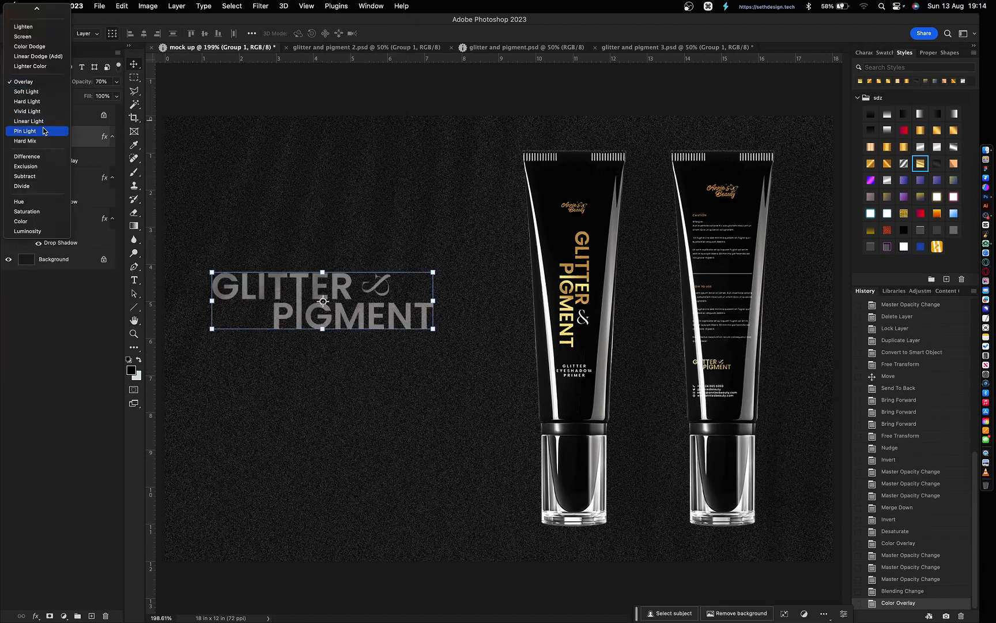
click(56, 330)
key(0)
click(36, 82)
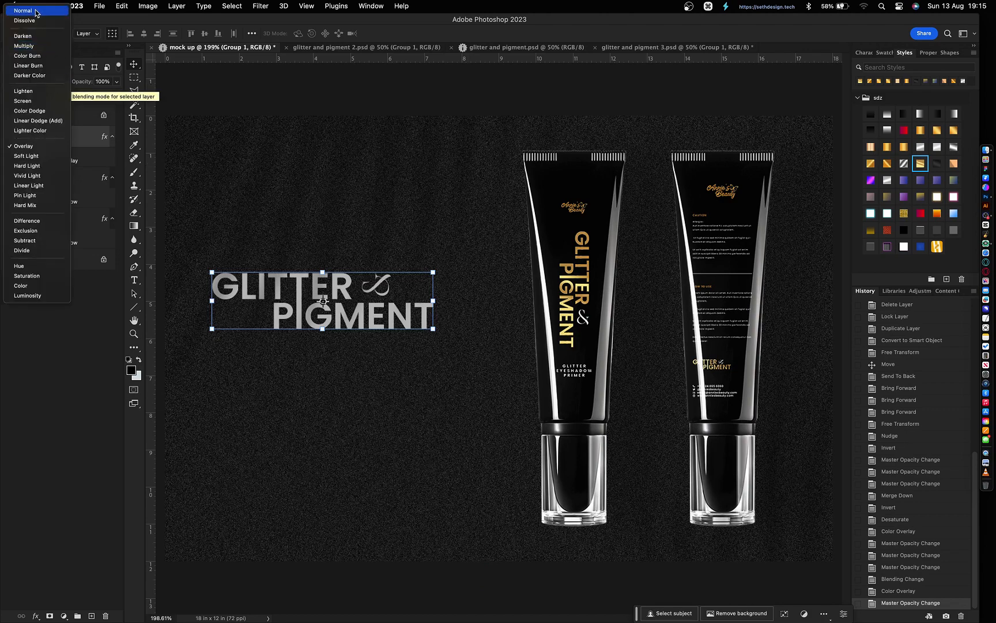
click(241, 401)
click(908, 496)
click(904, 543)
- Clear the Glitter layer style, ungroup, and merge the & as a shape into the Glitter text
click(900, 520)
double_click(31, 136)
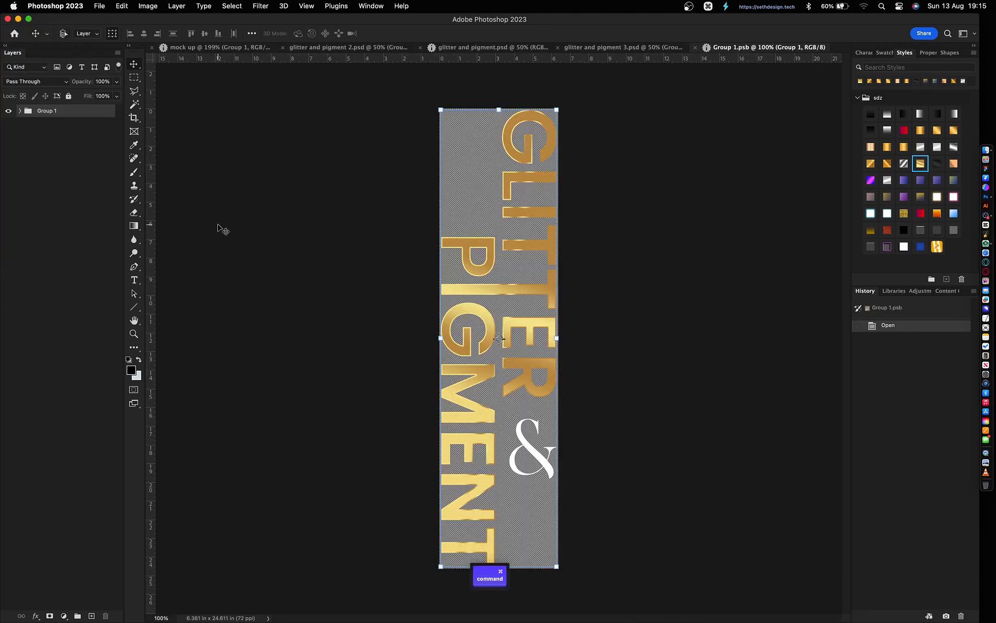
right_click(69, 163)
click(98, 323)
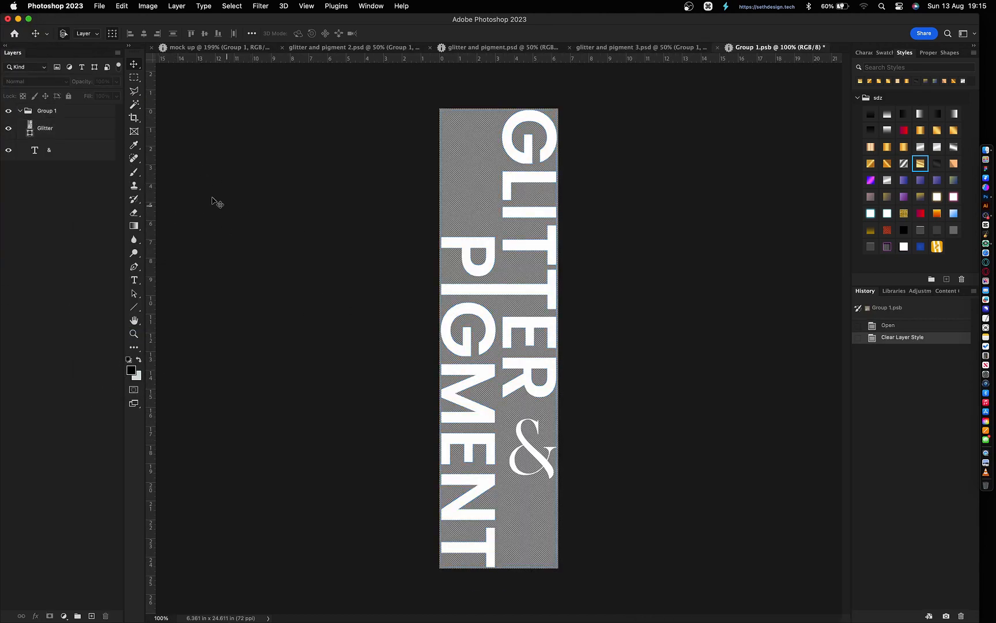
click(43, 113)
key(super+shift+g)
click(72, 141)
right_click(71, 141)
click(103, 288)
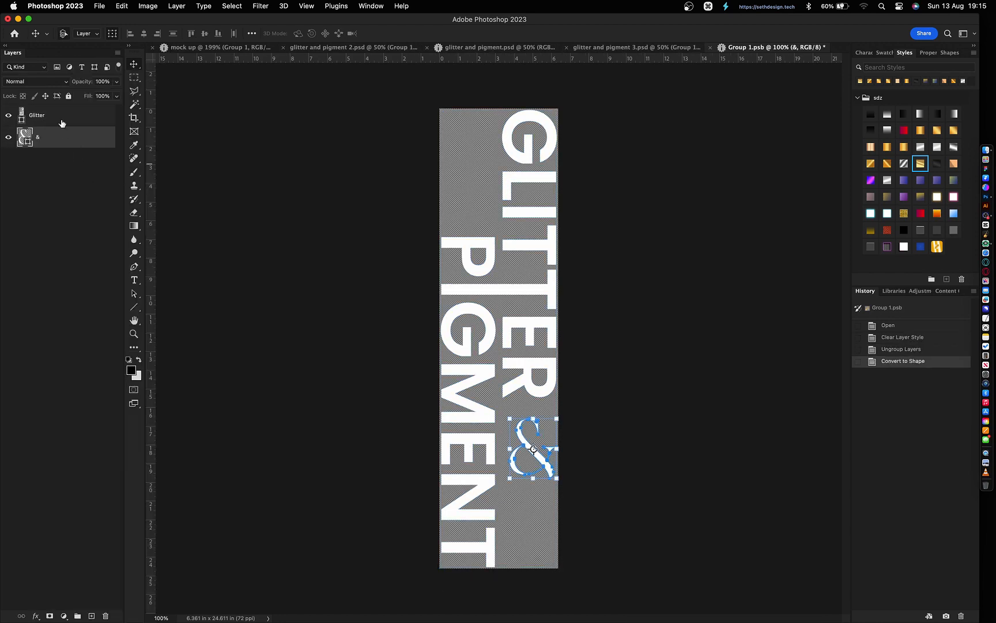
shift+click(61, 120)
key(super+e)
double_click(22, 118)
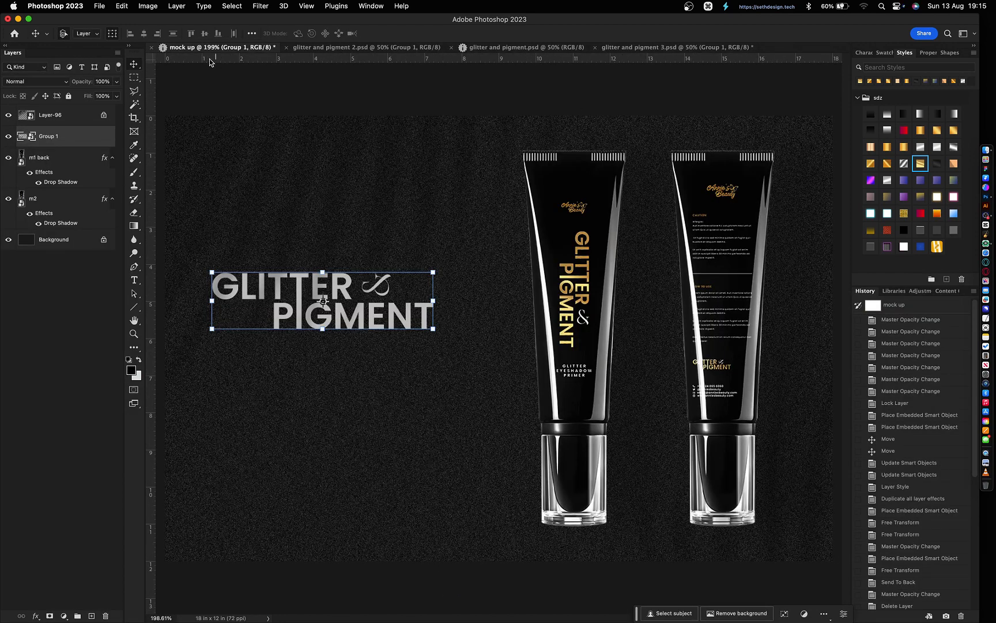
- Blend the headline in Color Dodge at 50% opacity, move it down and enlarge it
click(36, 82)
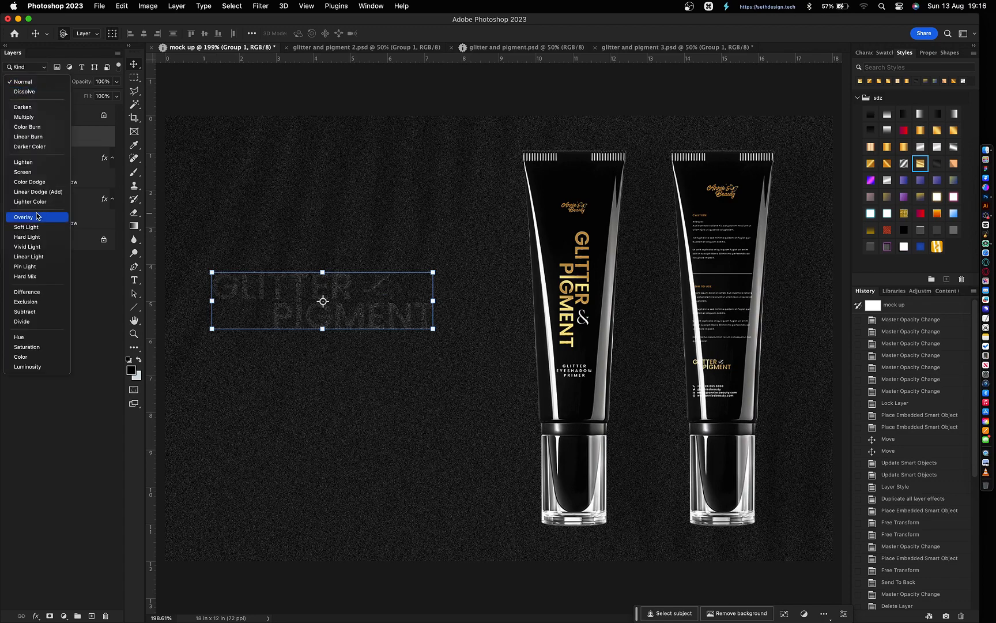
click(34, 181)
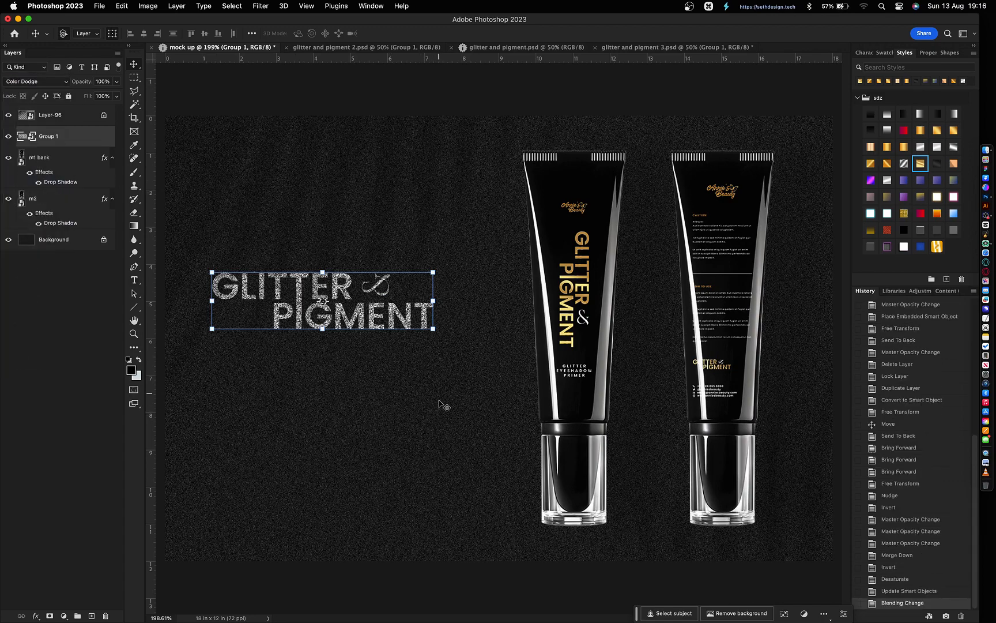
key(5)
key(super+[)
key(super+[)
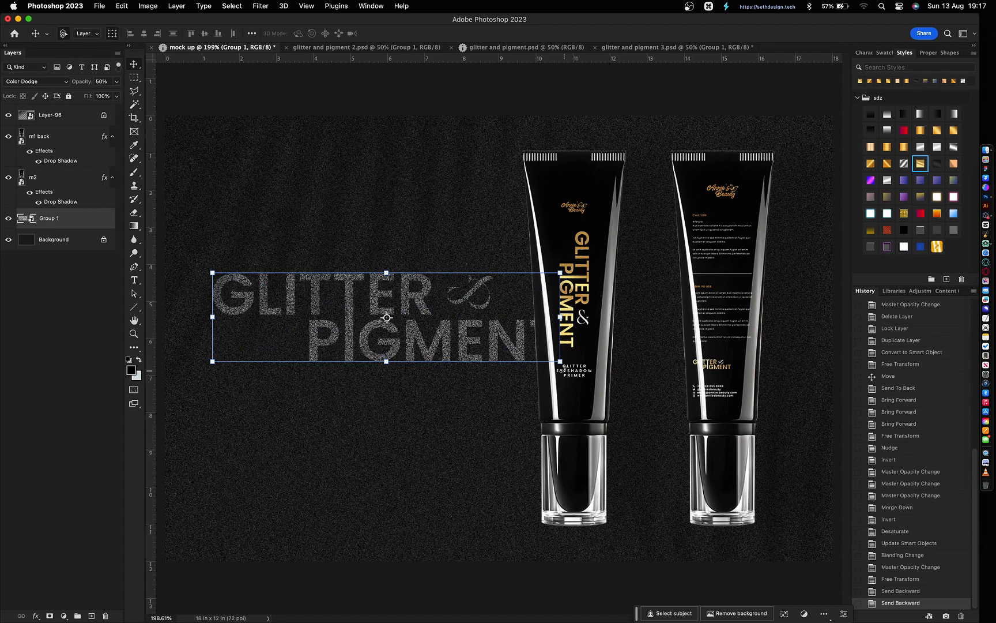
drag(560, 362, 520, 343)
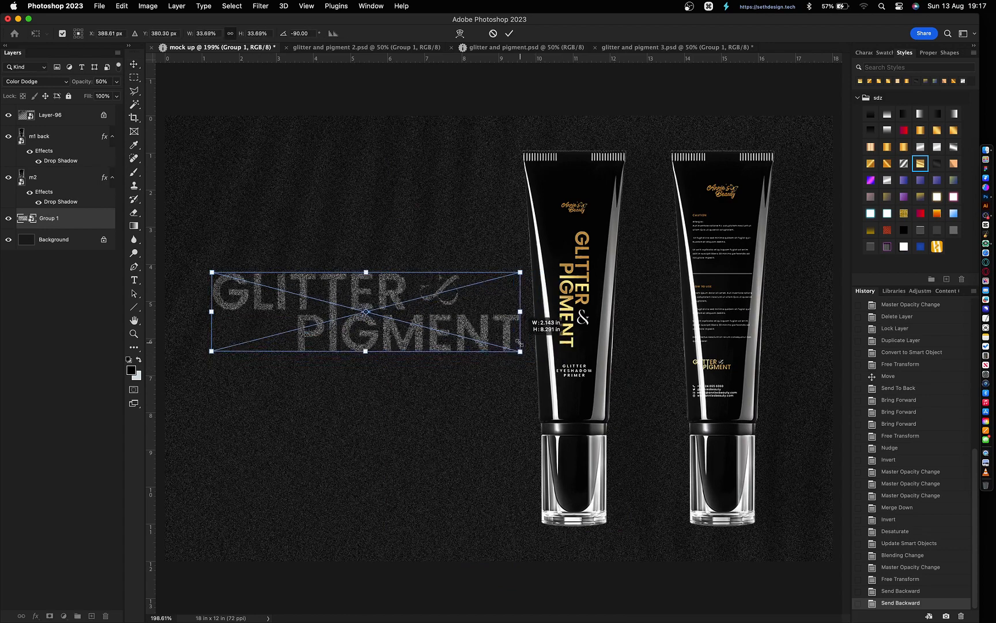
click(443, 434)
- Centre the headline vertically on the canvas and select the m2 tube layer
click(385, 339)
key(super+a)
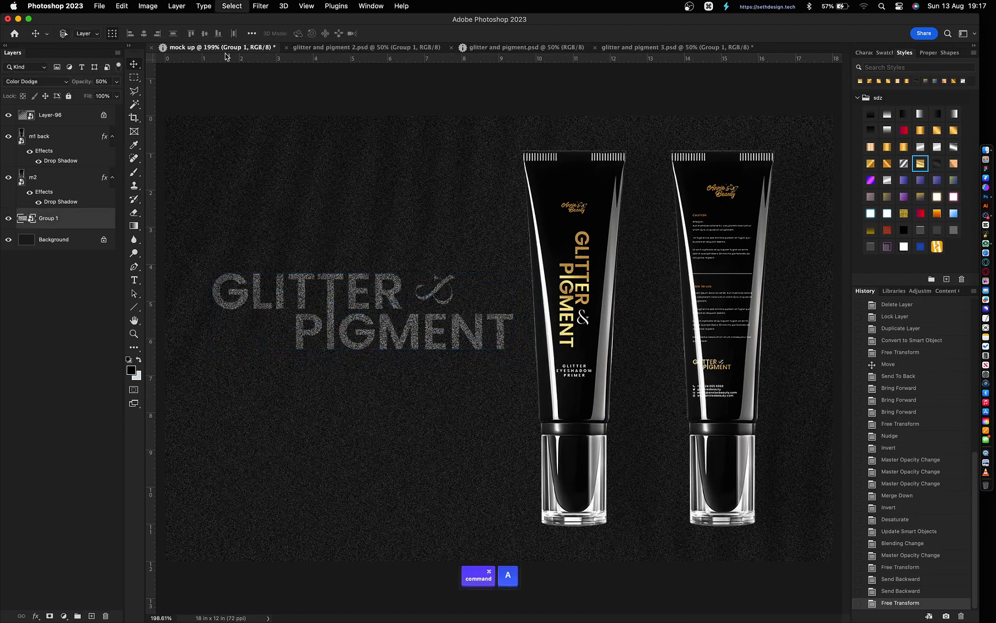
click(205, 33)
key(super+d)
click(394, 469)
click(540, 367)
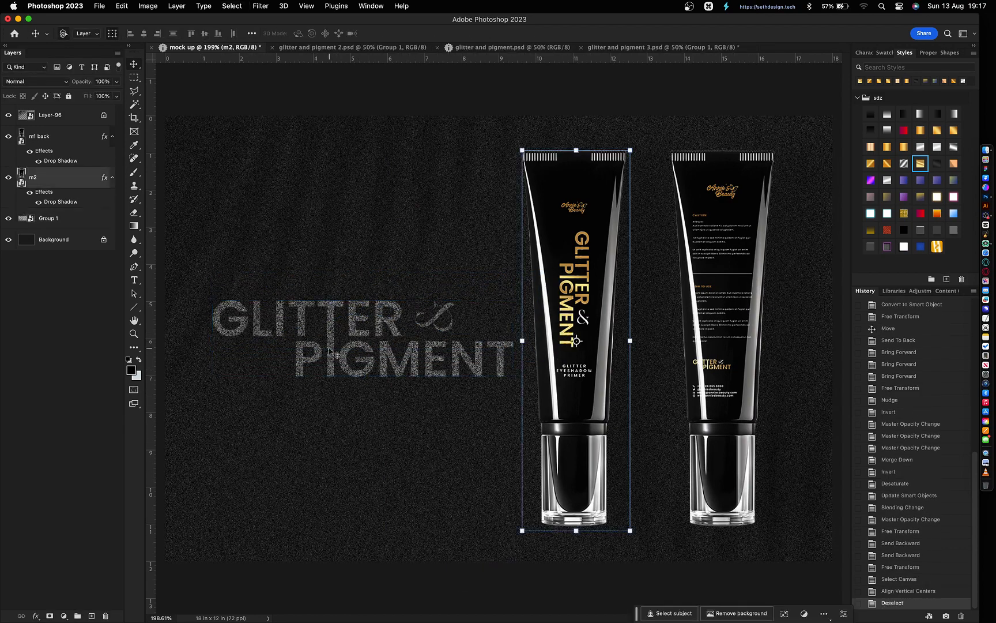
- Erase a feathered fringe around the m2 tube inside its smart object and save
double_click(22, 184)
super+click(22, 117)
key(m)
right_click(452, 260)
click(473, 289)
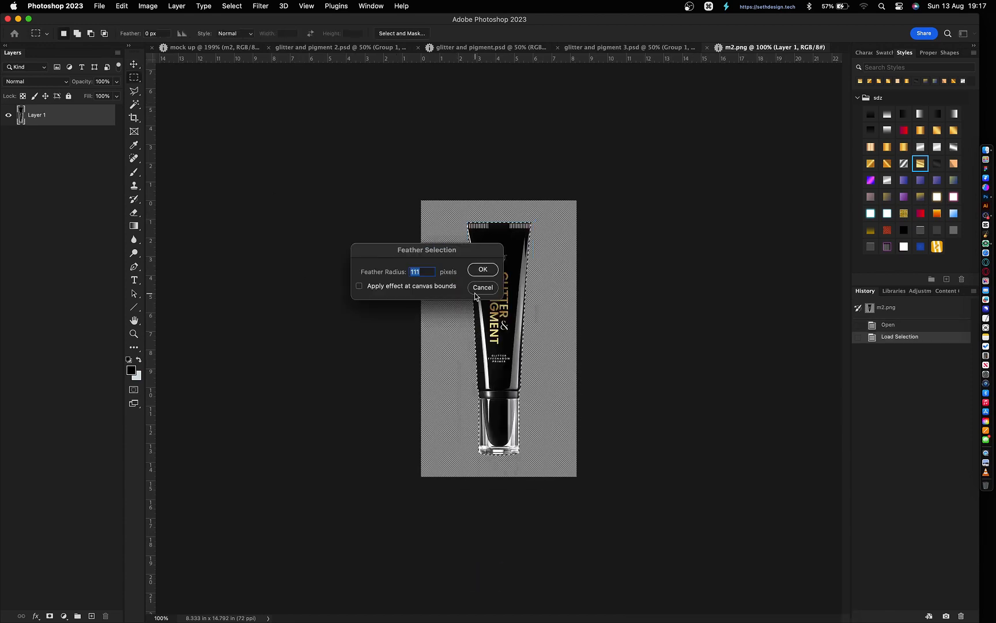
key(Return)
key(shift+super+i)
key(BackSpace)
key(BackSpace)
key(super+d)
key(super+s)
key(super+w)
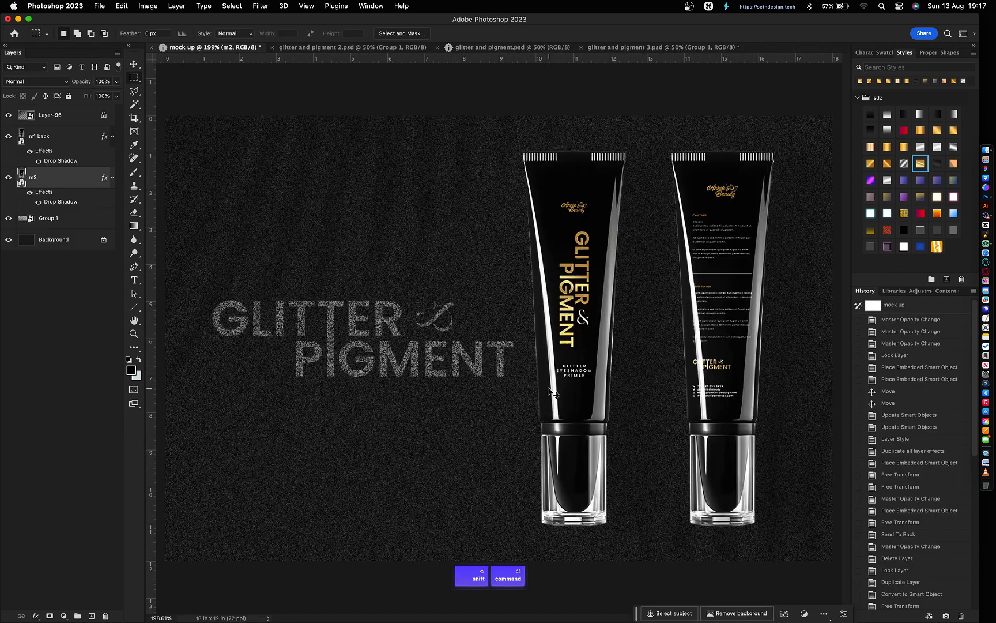
- Trim the m2 tube's edge again with a 1-pixel feathered inverse selection and save
double_click(23, 184)
super+click(21, 115)
right_click(484, 278)
click(505, 311)
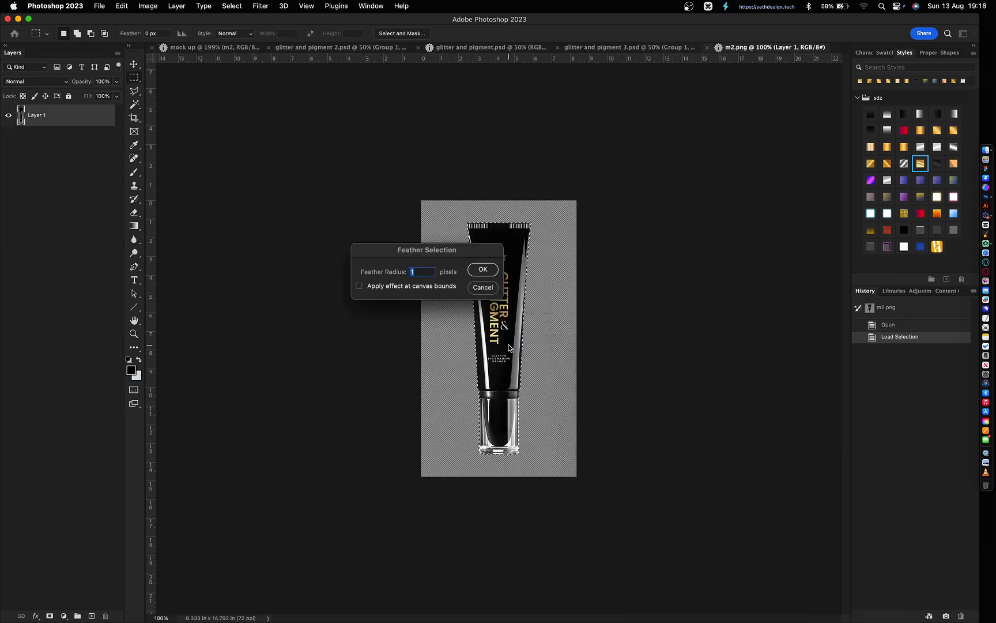
key(Return)
key(shift+super+i)
key(BackSpace)
key(BackSpace)
key(super+d)
key(super+s)
key(super+w)
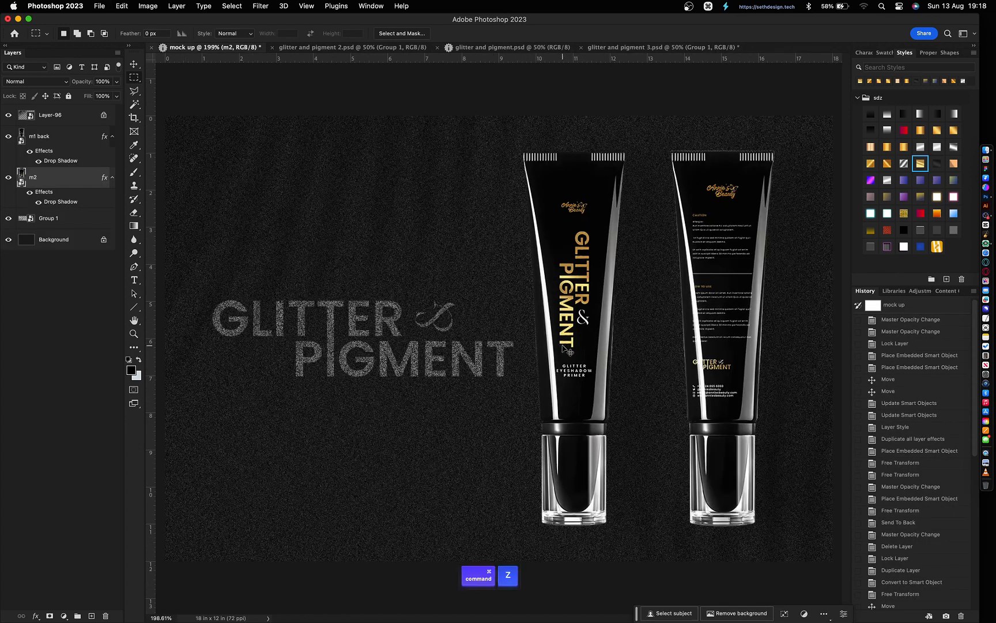
- Trim the m1 back tube's fringe with a 2-pixel feather, save, and pick a new background colour
double_click(22, 136)
super+click(22, 116)
right_click(459, 291)
click(479, 323)
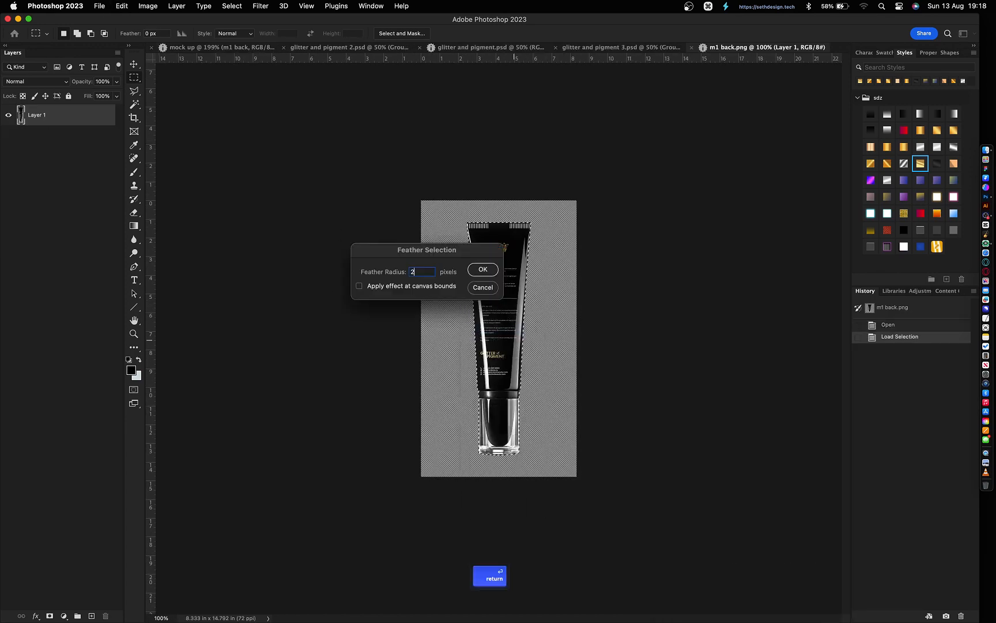
key(Return)
key(shift+super+i)
key(BackSpace)
key(BackSpace)
key(super+d)
key(super+s)
key(super+w)
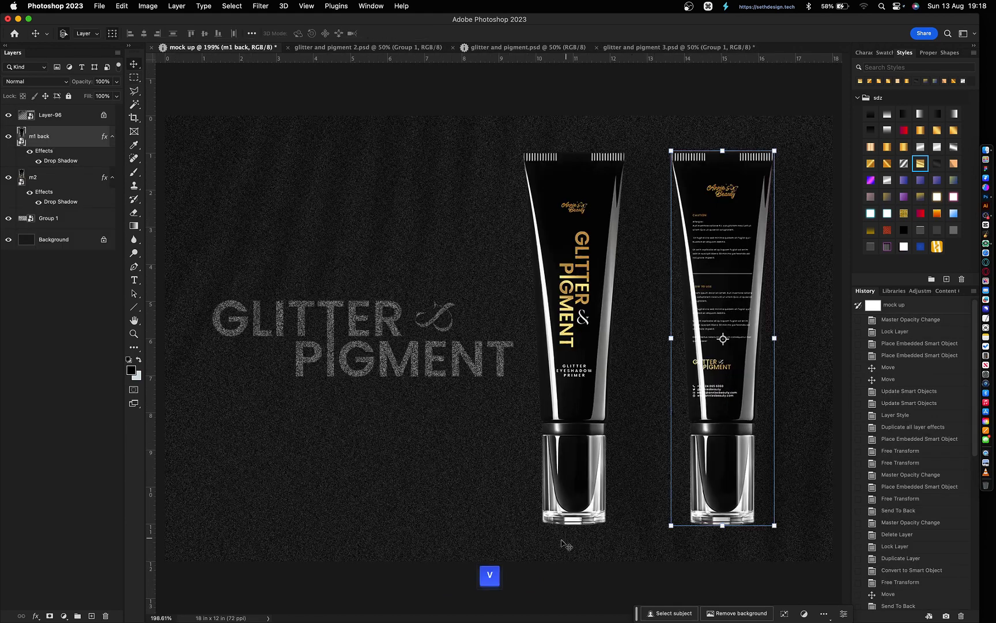
key(super+1)
click(138, 375)
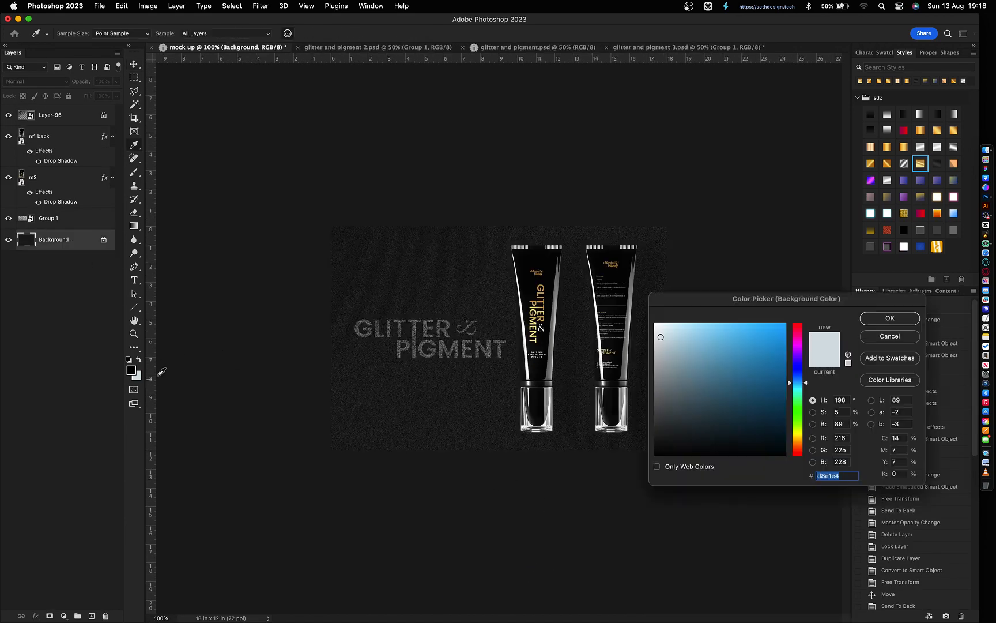
- Confirm the background colour and cut the whole canvas onto its own layer at 30% opacity
key(Return)
key(super+a)
key(shift+super+j)
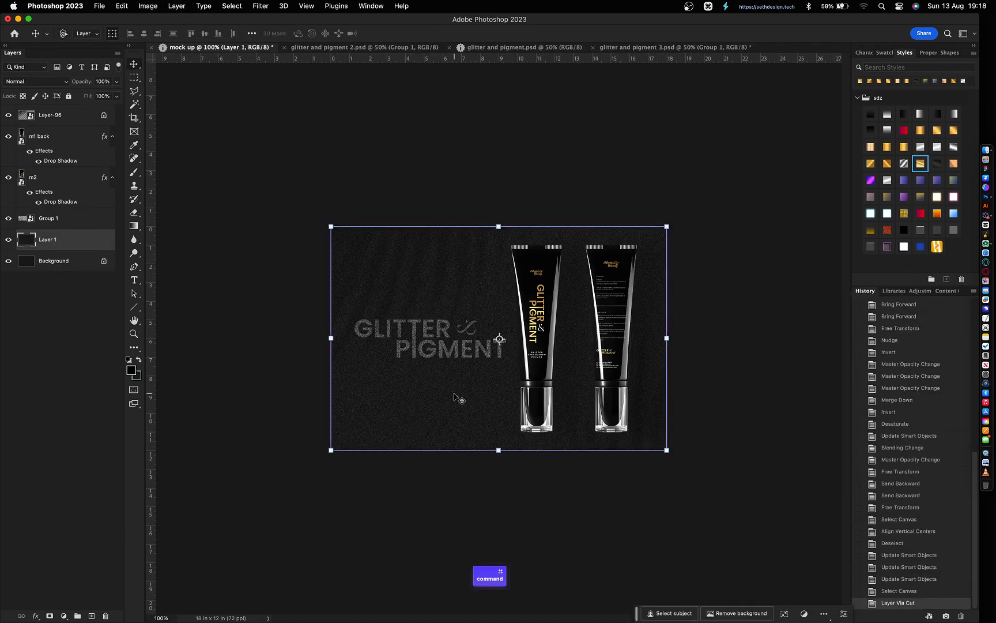
key(super+plus)
key(5)
key(3)
- Lighten the Background layer with Levels by raising the output shadows to 30
click(71, 265)
key(super+l)
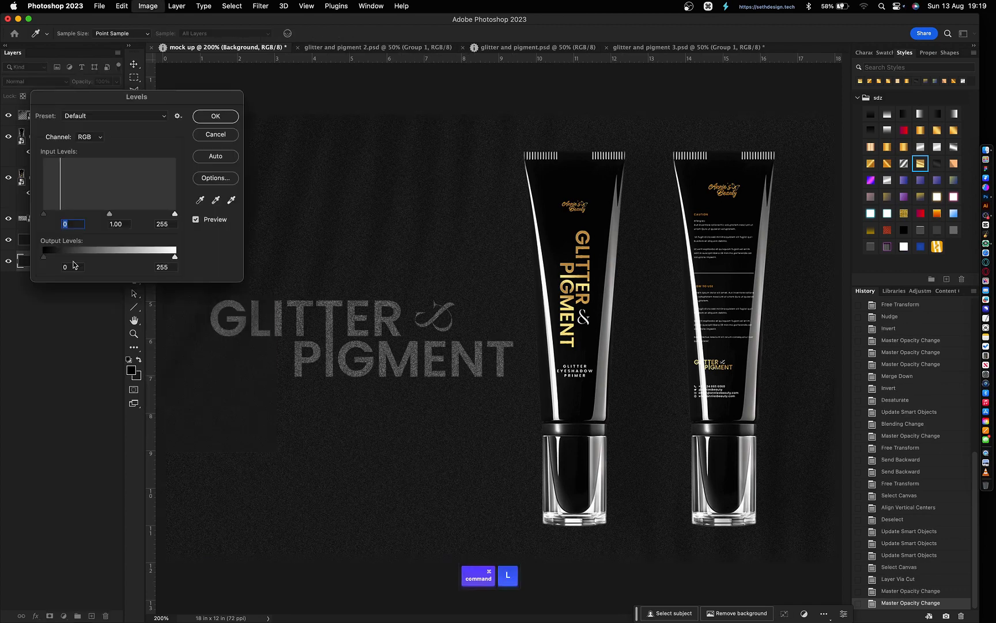
click(71, 266)
key(shift+Up)
key(shift+Up)
key(shift+Up)
key(Return)
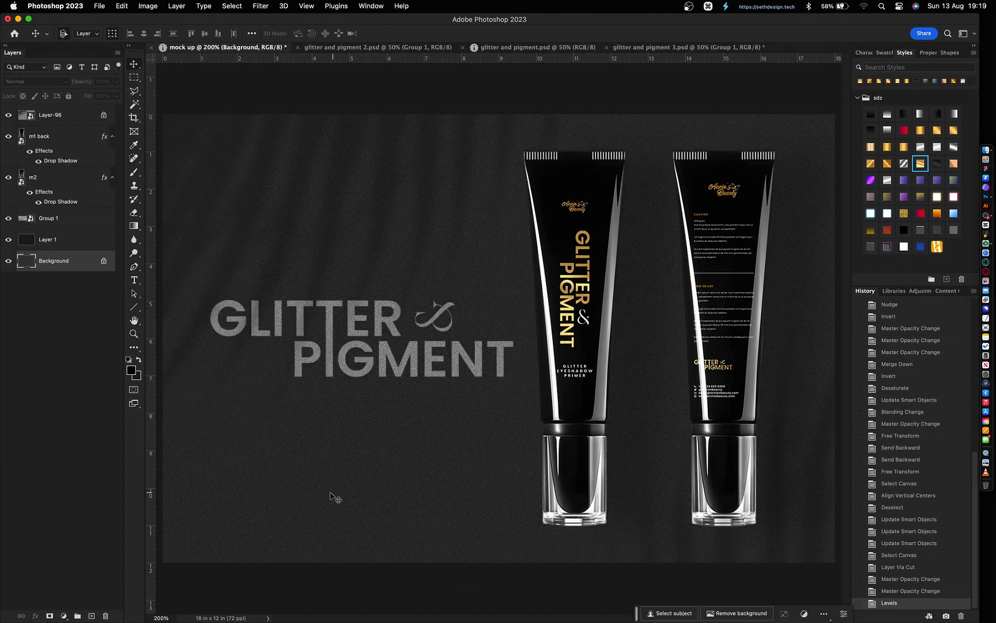
key(super+l)
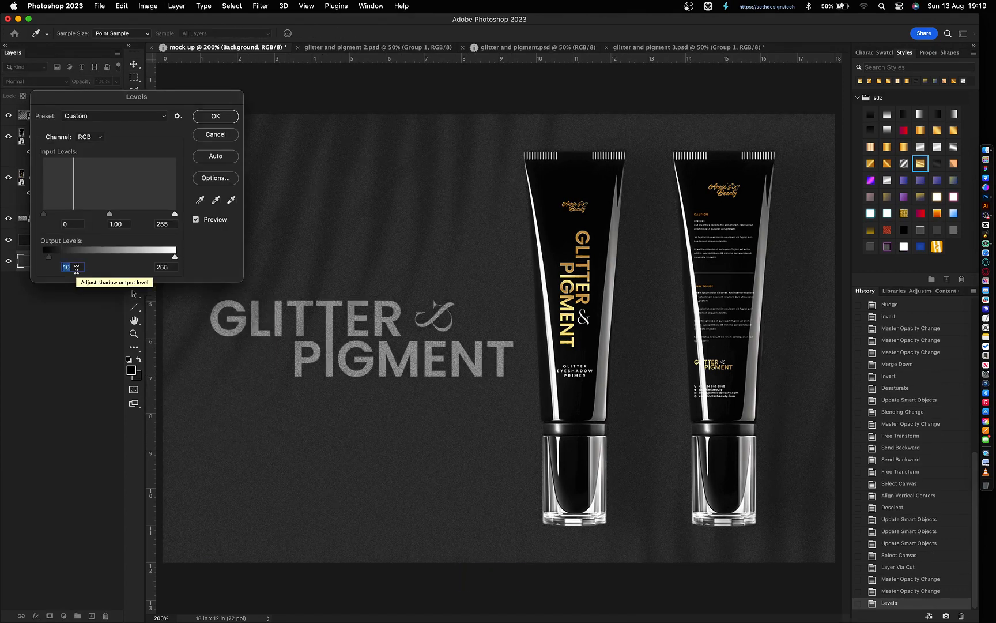
key(Return)
- Set the Layer 96 shadow overlay to 50% opacity and lock Layer 1
key(v)
click(58, 117)
key(5)
click(413, 443)
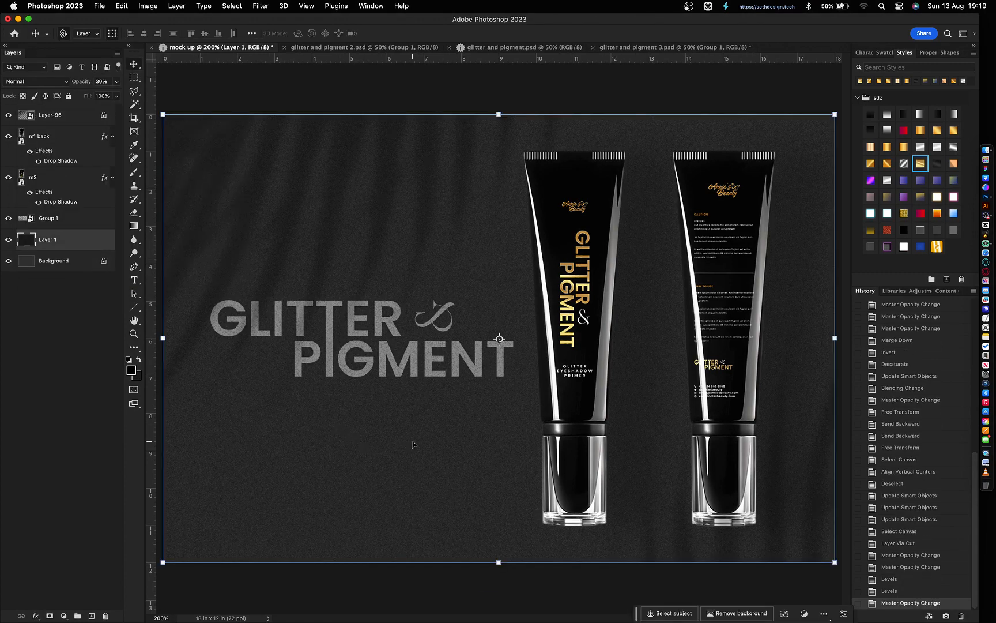
key(super+slash)
click(388, 475)
- Nudge the front m2 tube and headline, and bring the front tube above the back tube
click(553, 383)
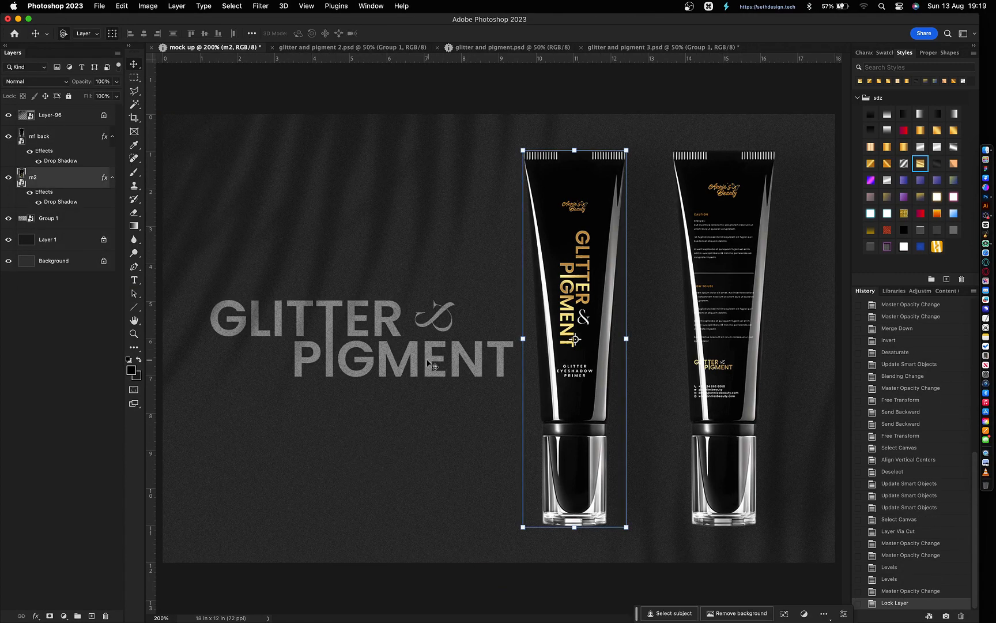
shift+click(428, 362)
key(shift+Right)
key(shift+Right)
key(shift+Right)
key(shift+Right)
key(shift+Right)
key(shift+Right)
key(shift+Right)
key(shift+Right)
key(shift+Right)
key(shift+Right)
key(shift+Right)
key(shift+Right)
key(shift+Right)
key(super+bracketright)
key(shift+Left)
key(shift+Left)
key(shift+Left)
key(shift+Left)
key(shift+Left)
key(shift+Left)
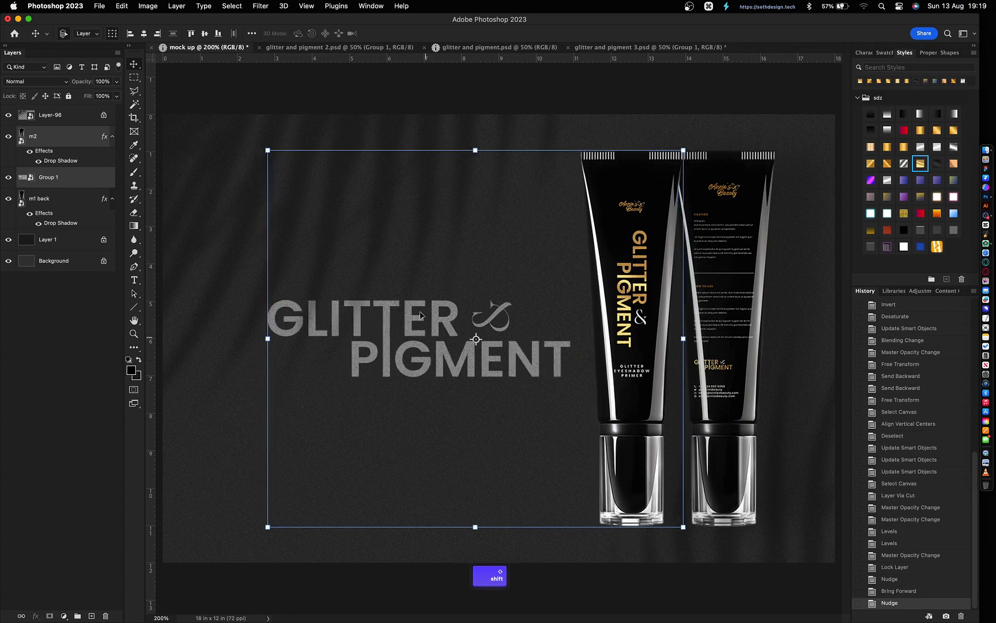
click(461, 259)
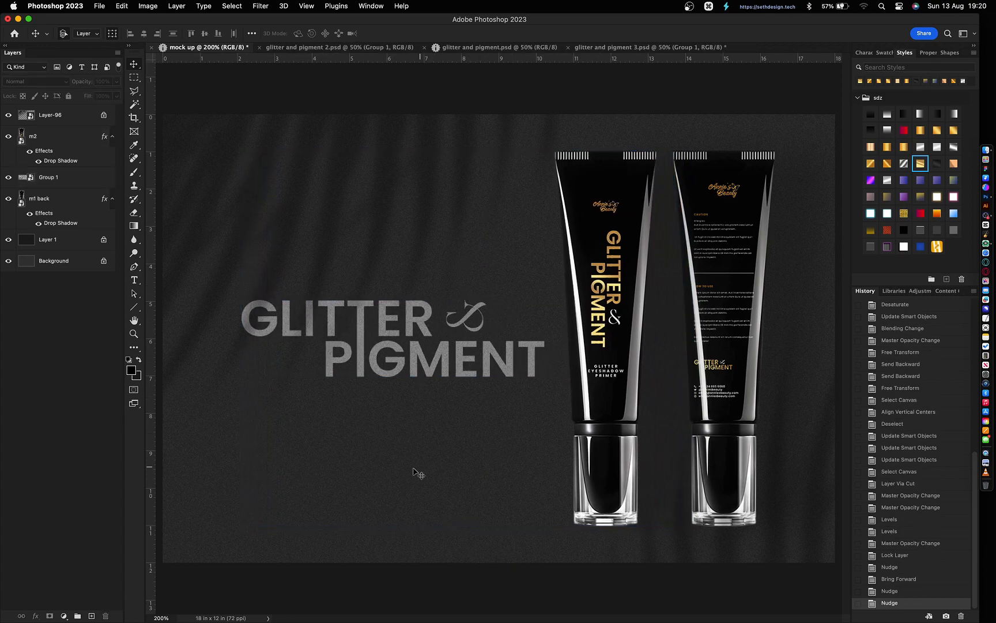
- Crop the canvas from the left edge to 17.417 x 12 in and hide Layer 2
key(c)
drag(163, 338, 174, 334)
key(Return)
key(v)
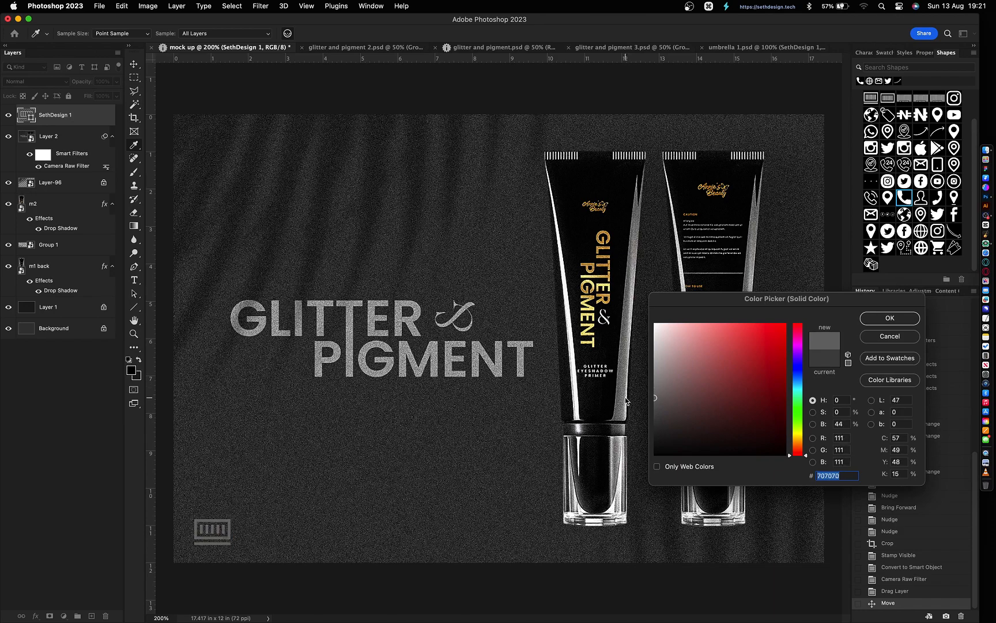
key(Return)
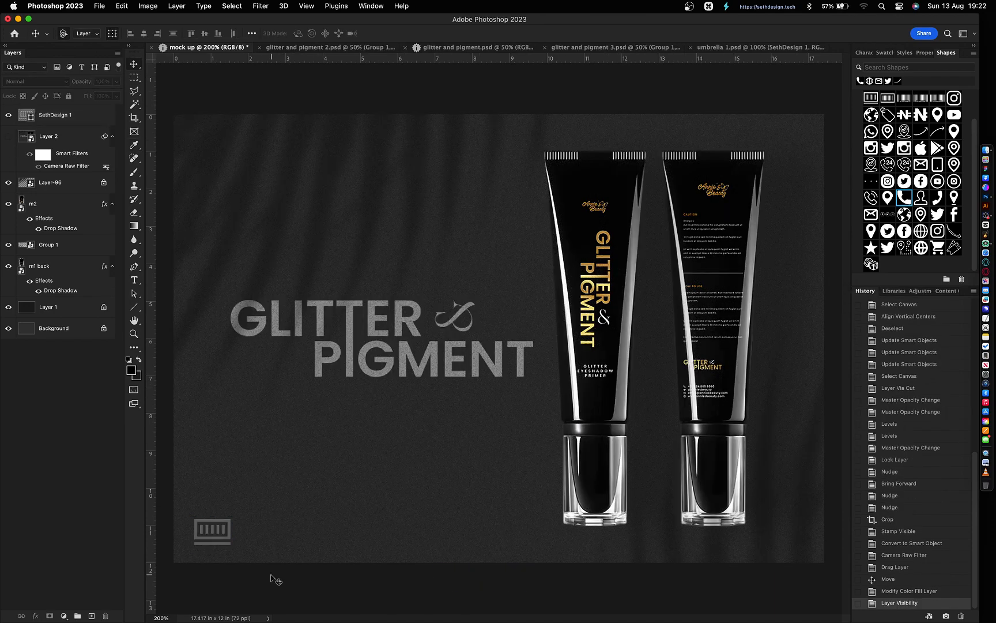
- Stamp all visible layers into a new layer and convert it to a smart object
key(super+alt+shift+e)
right_click(79, 115)
click(130, 290)
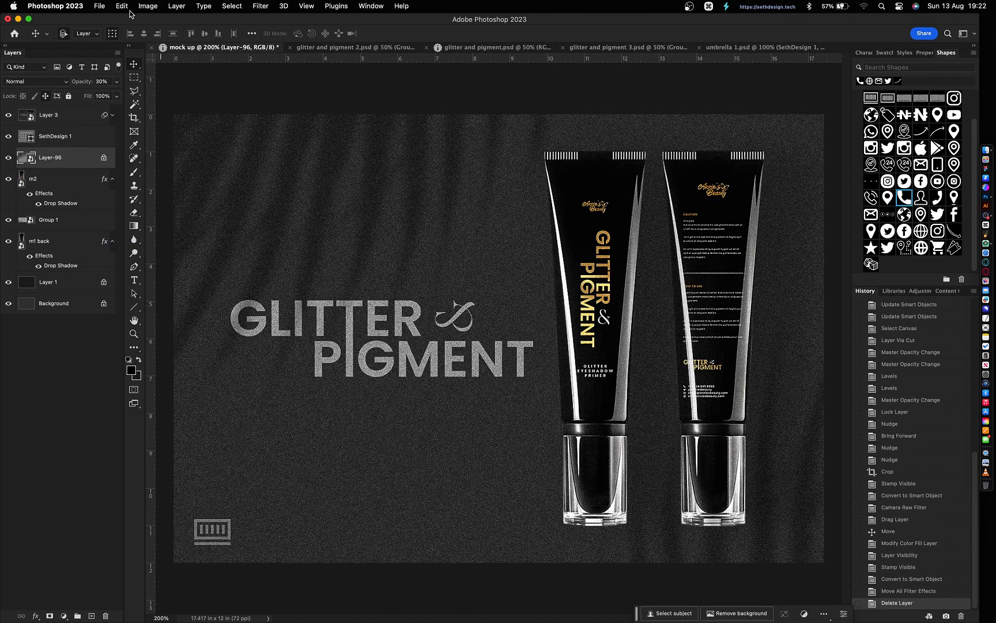
click(99, 6)
key(Escape)
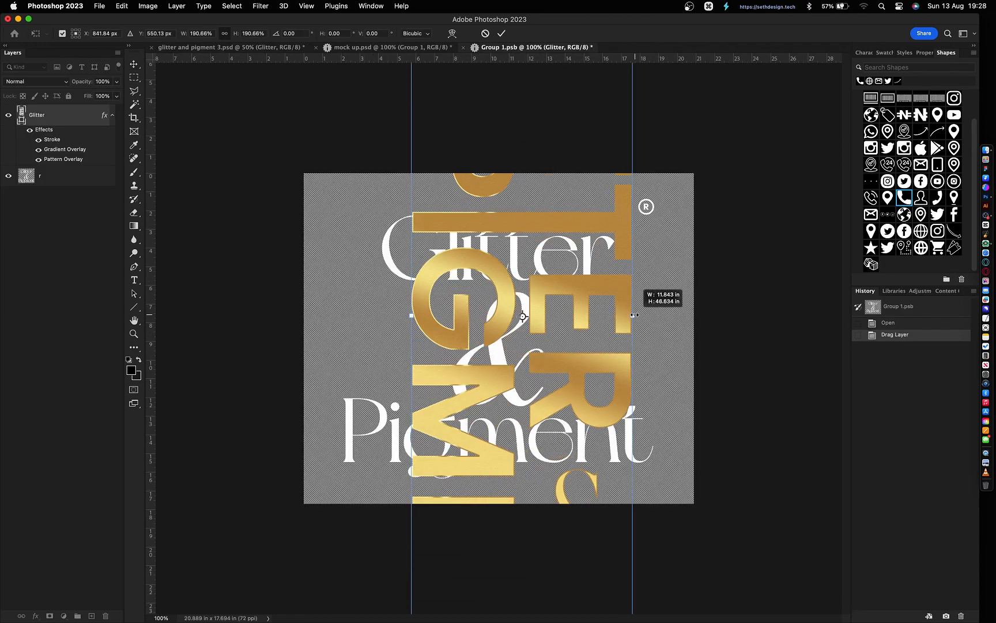
- Delete the serif title layer, move the grain filter effects onto Layer 6, and delete Layer 5
key(Delete)
right_click(86, 150)
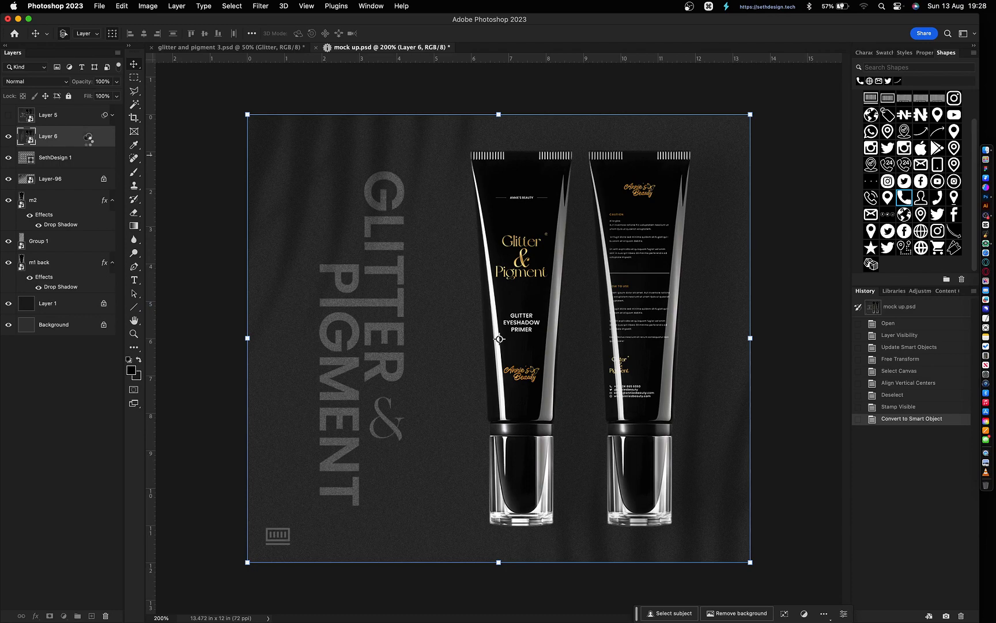
drag(88, 138, 86, 136)
click(70, 115)
key(Delete)
- Quick Export the mockup as PNG, replacing the existing mock up.png, and save the document
click(100, 8)
mouse_move(115, 220)
click(288, 220)
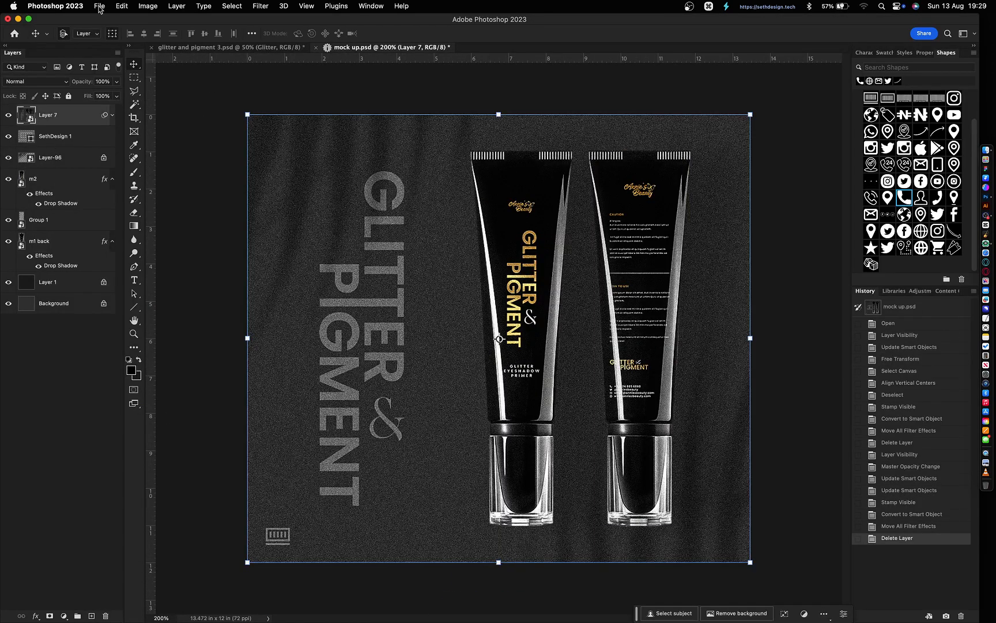
click(99, 7)
mouse_move(141, 172)
click(279, 171)
key(Return)
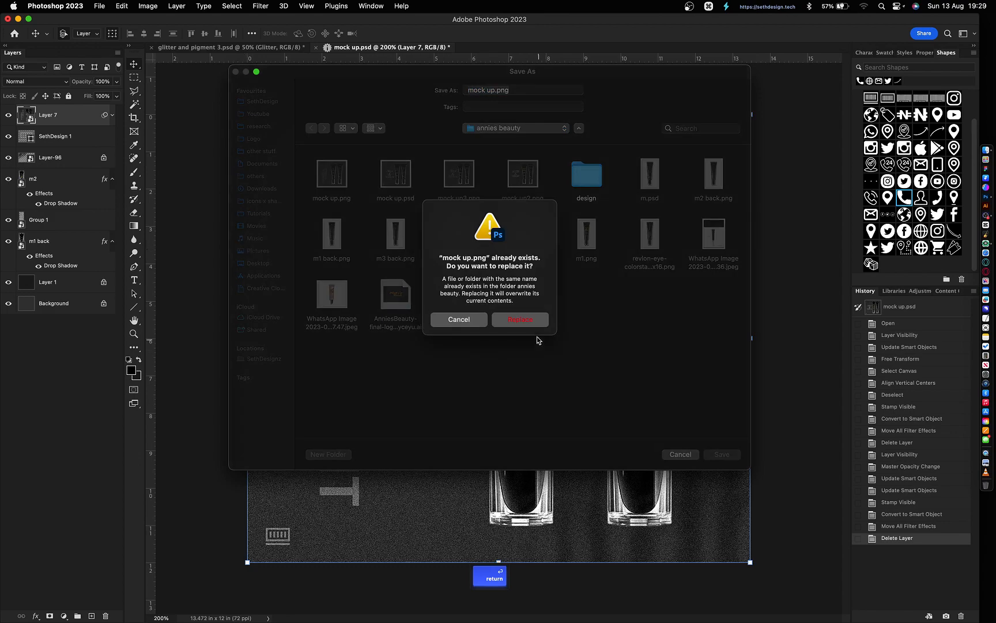
click(521, 312)
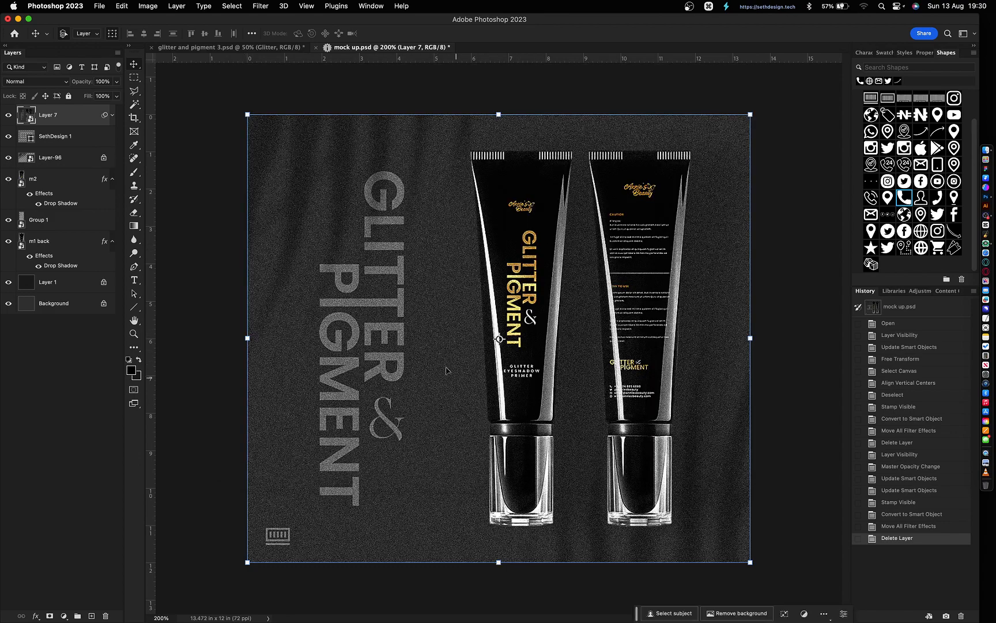
key(cmd+s)
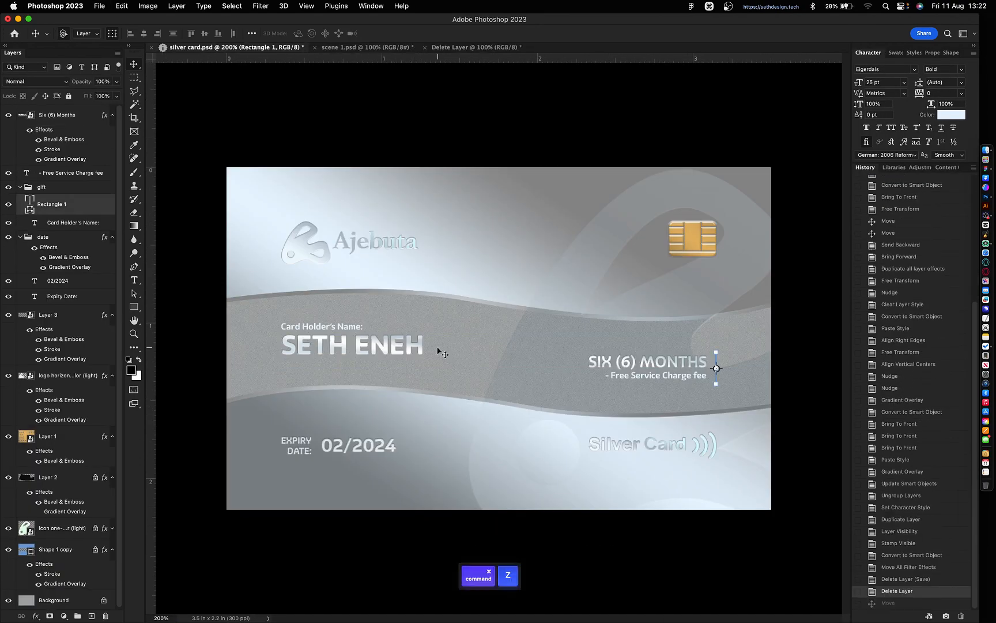